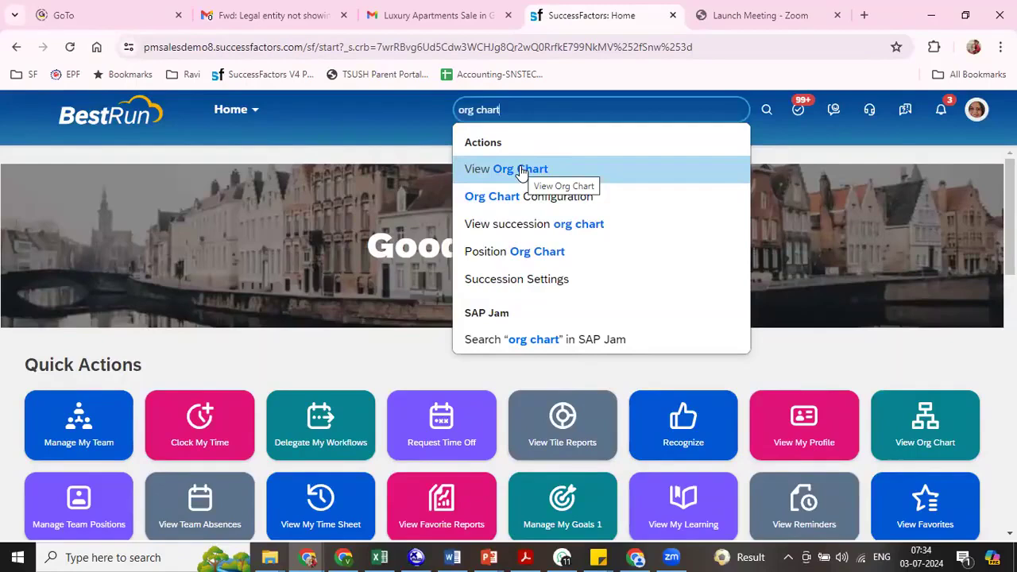
- Open the org chart's Company Structure Overview and go to its Company Structure Configuration page
{"action": "left_click", "coordinate": [521, 172]}
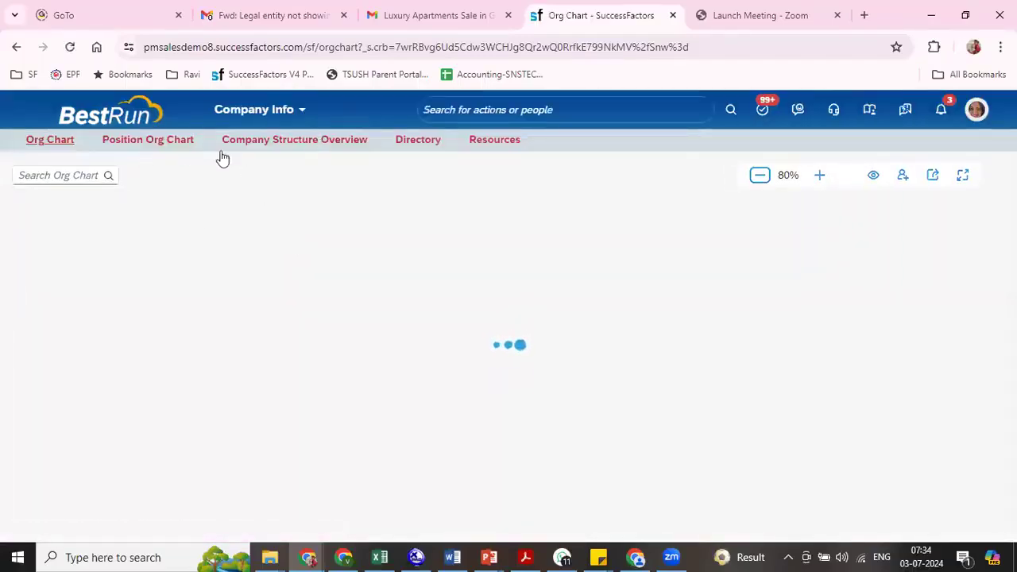
{"action": "left_click", "coordinate": [262, 154]}
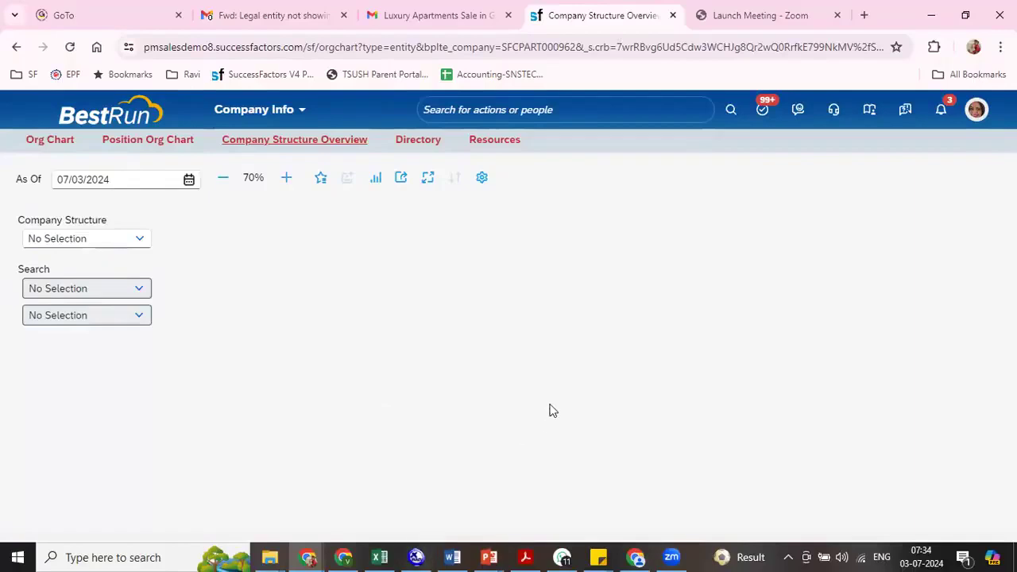
{"action": "left_click", "coordinate": [482, 179]}
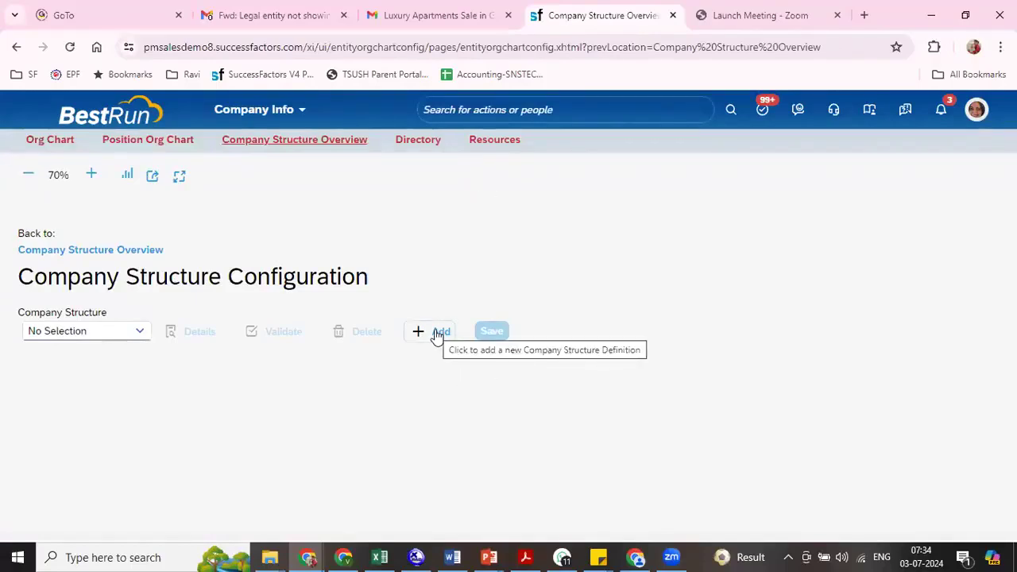
- Delete the Samsung Company Structure (9900) definition from the company structure configuration
{"action": "left_click", "coordinate": [141, 333]}
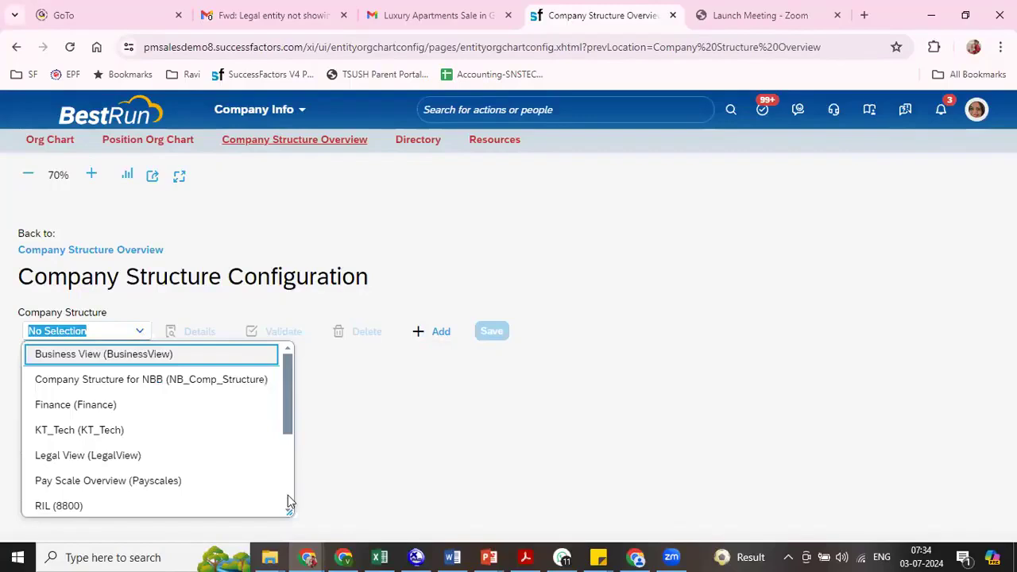
{"action": "left_click", "coordinate": [288, 495]}
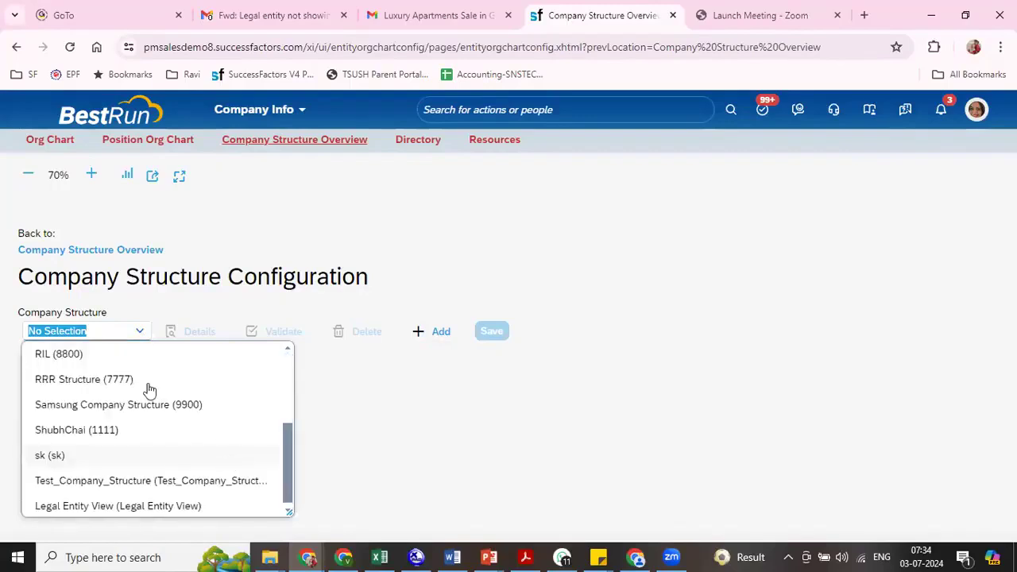
{"action": "left_click", "coordinate": [150, 410]}
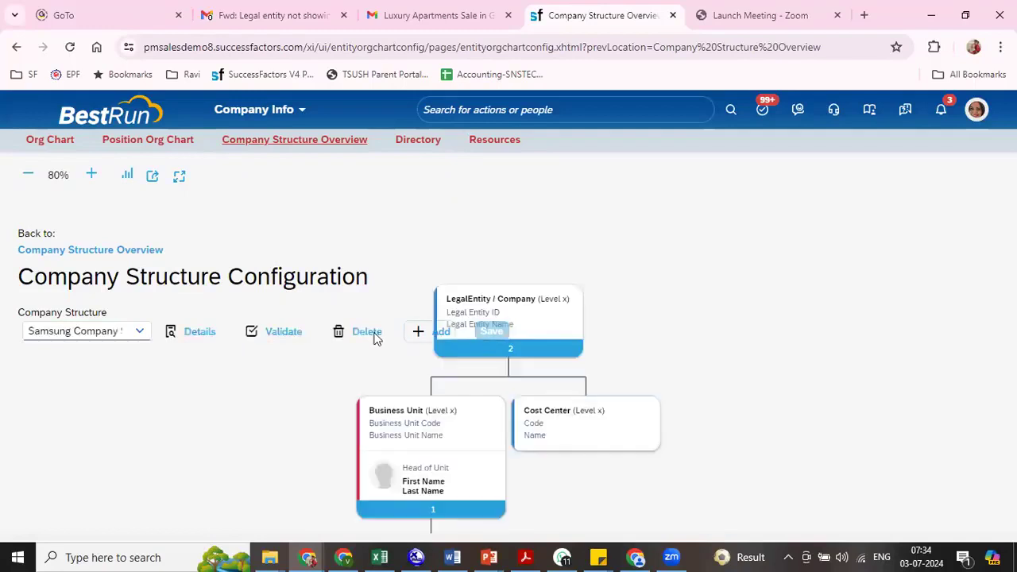
{"action": "left_click", "coordinate": [373, 337]}
{"action": "left_click", "coordinate": [638, 360]}
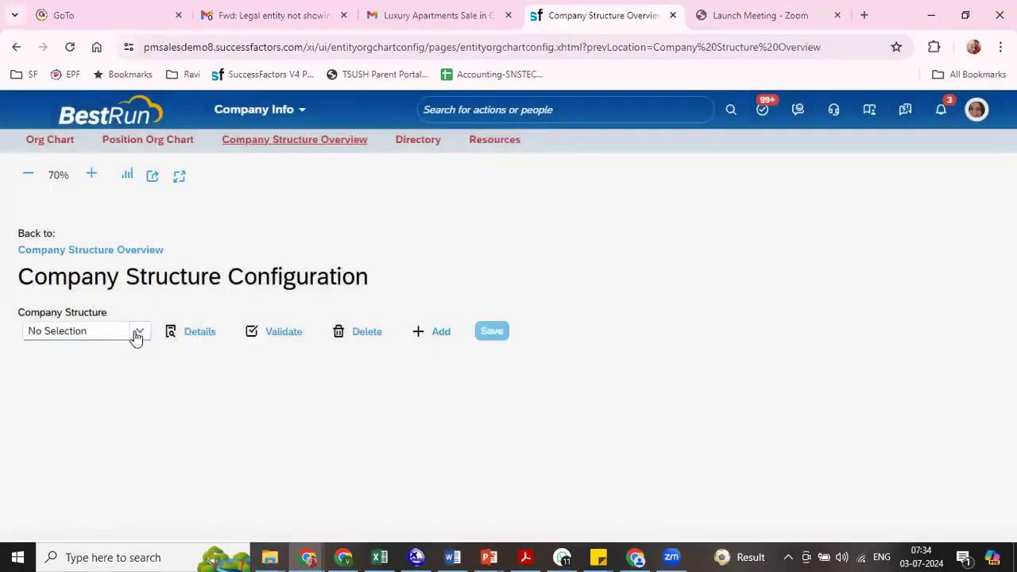
- Delete the KT_Tech (KT_Tech) company structure definition
{"action": "left_click", "coordinate": [136, 337]}
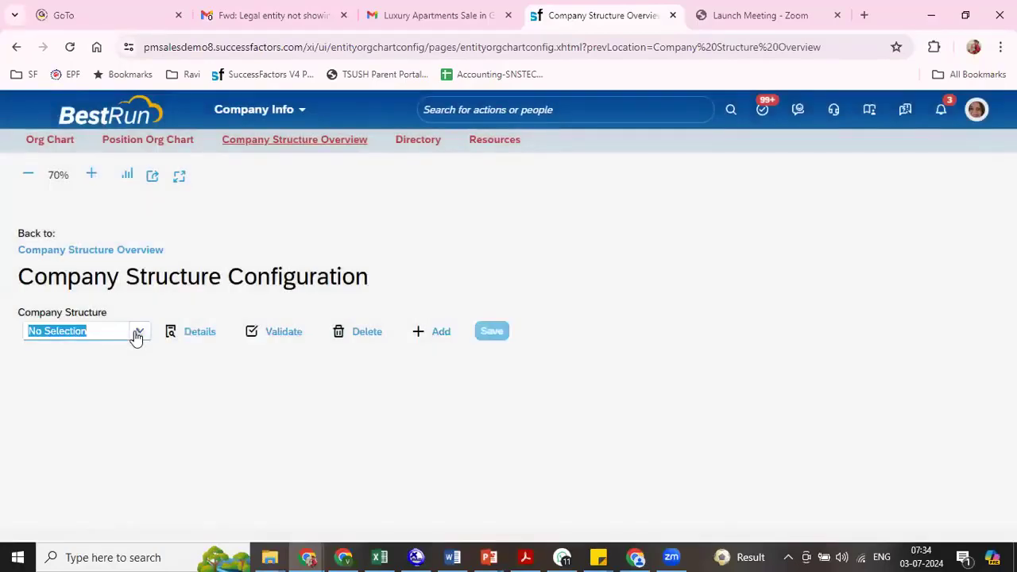
{"action": "left_click", "coordinate": [137, 332]}
{"action": "left_click", "coordinate": [123, 433]}
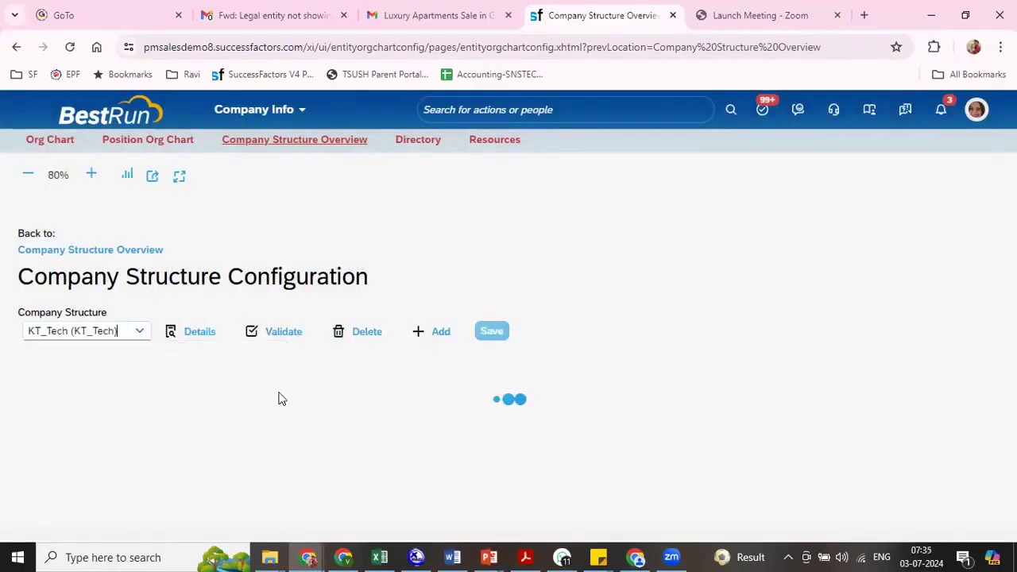
{"action": "left_click", "coordinate": [364, 339]}
{"action": "left_click", "coordinate": [641, 361]}
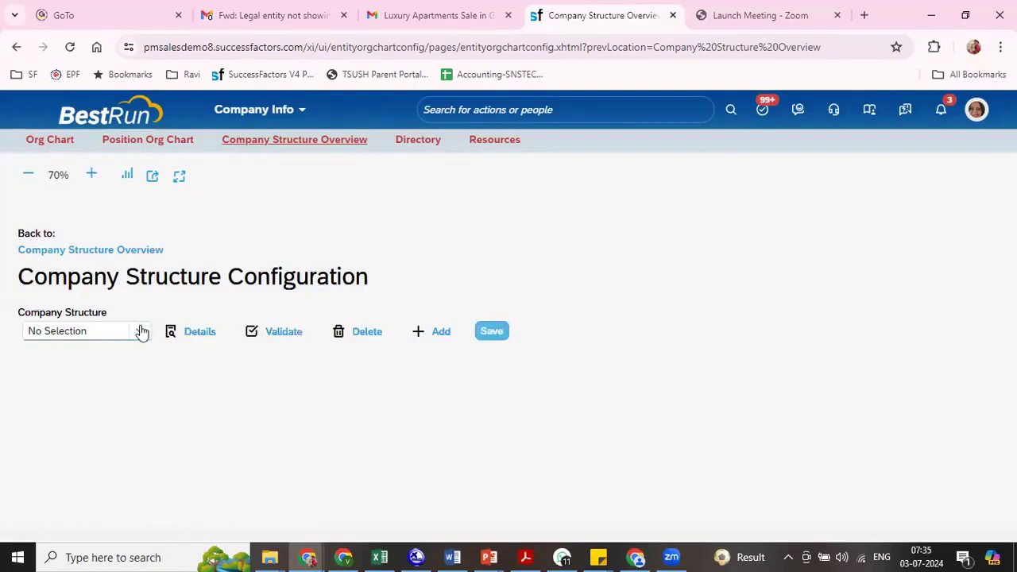
- Delete the RRR Structure (7777) company structure definition
{"action": "left_click", "coordinate": [141, 332]}
{"action": "left_click", "coordinate": [141, 332]}
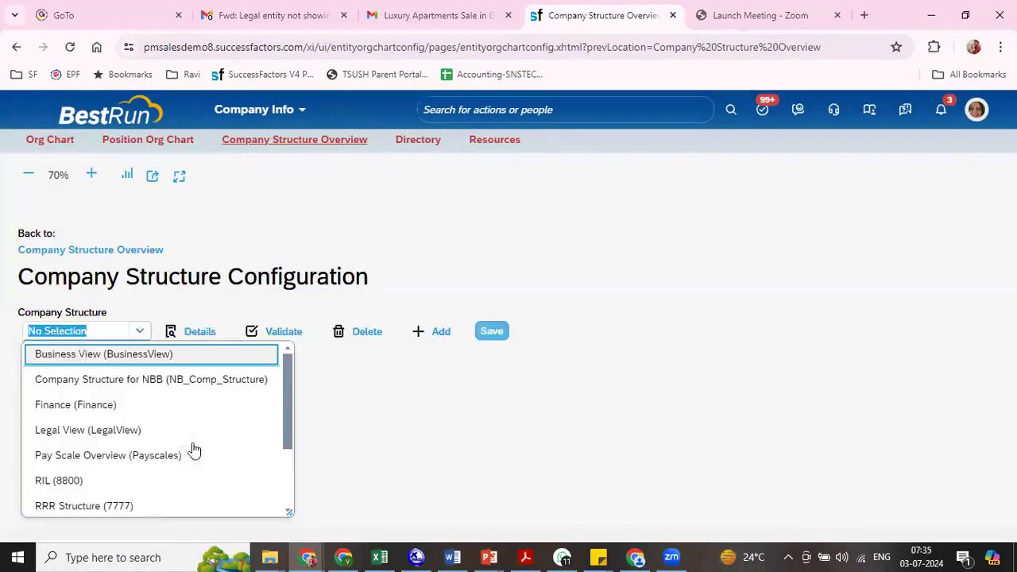
{"action": "left_click", "coordinate": [139, 508]}
{"action": "left_click", "coordinate": [369, 333]}
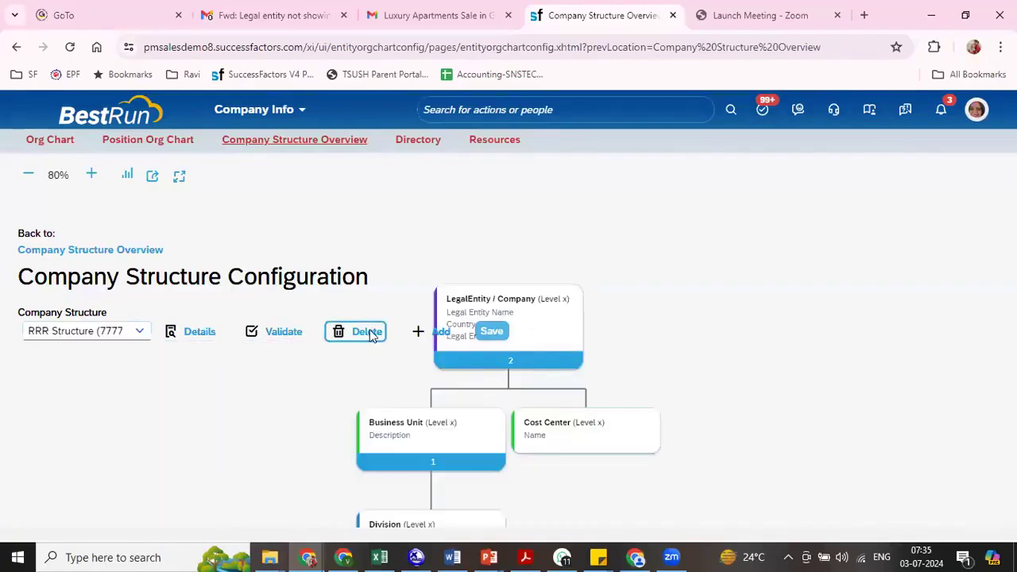
{"action": "left_click", "coordinate": [639, 362]}
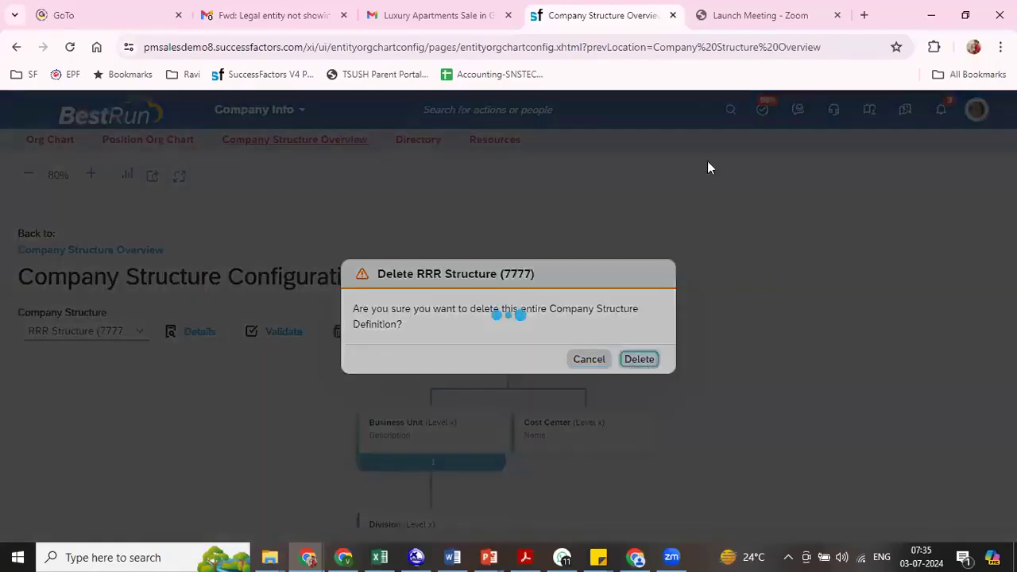
- Search the available actions for "man data" and open Manage Data
{"action": "left_click", "coordinate": [616, 101]}
{"action": "type", "text": "man data"}
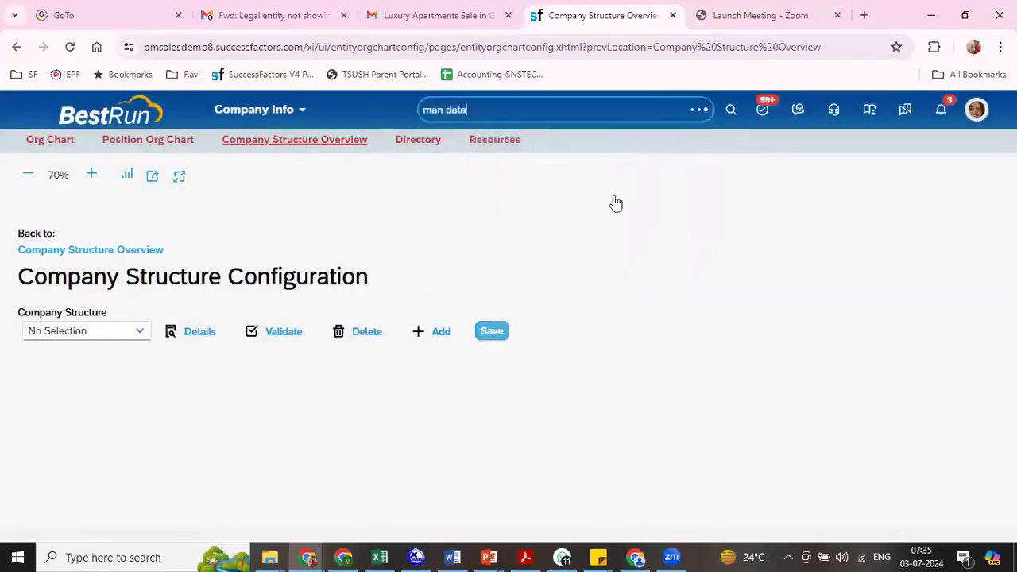
{"action": "left_click", "coordinate": [506, 182]}
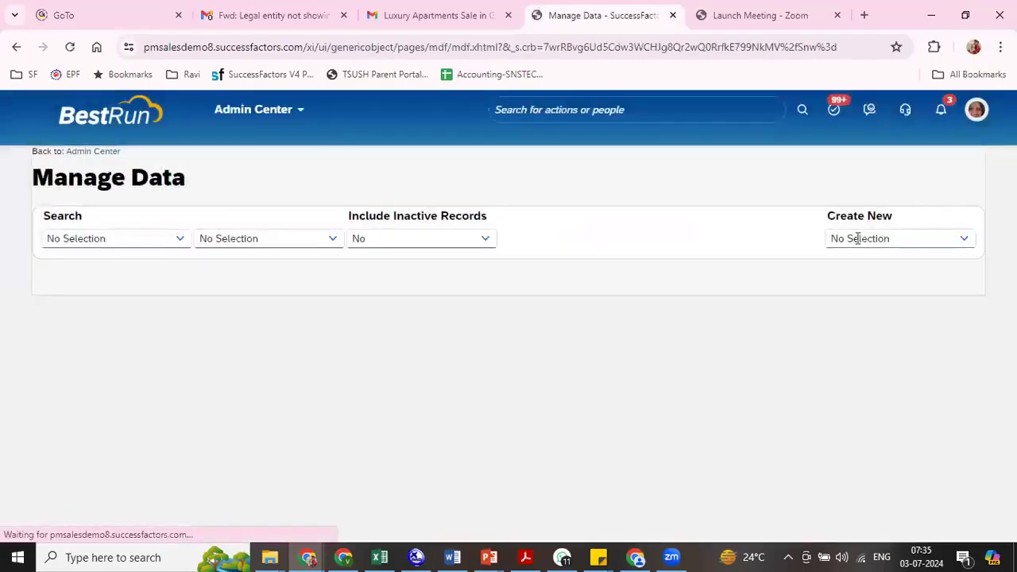
- Create a new Name Format record with the code 8800 and the description "RIL Name Format"
{"action": "left_click", "coordinate": [859, 238]}
{"action": "type", "text": "name"}
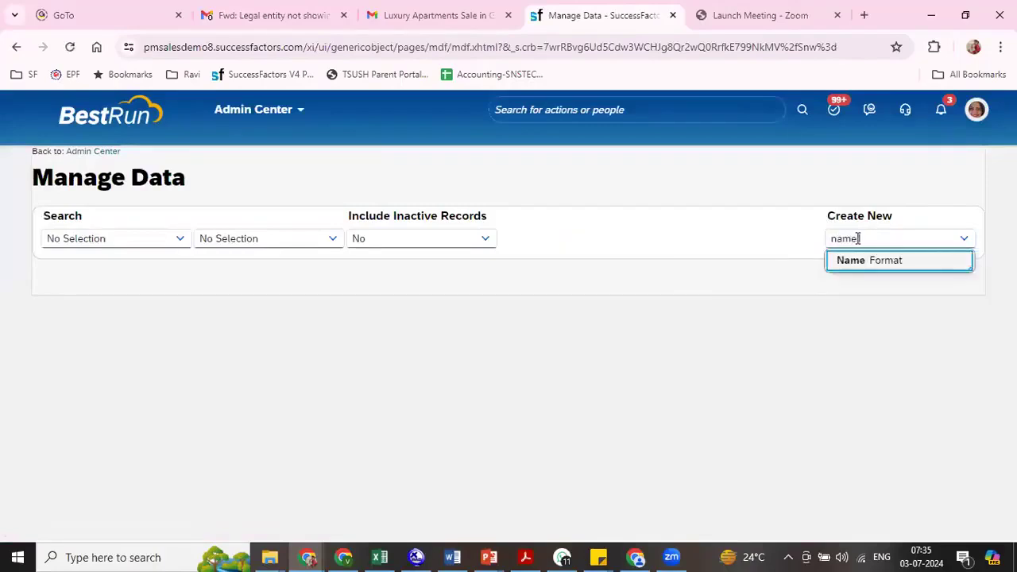
{"action": "left_click", "coordinate": [856, 261]}
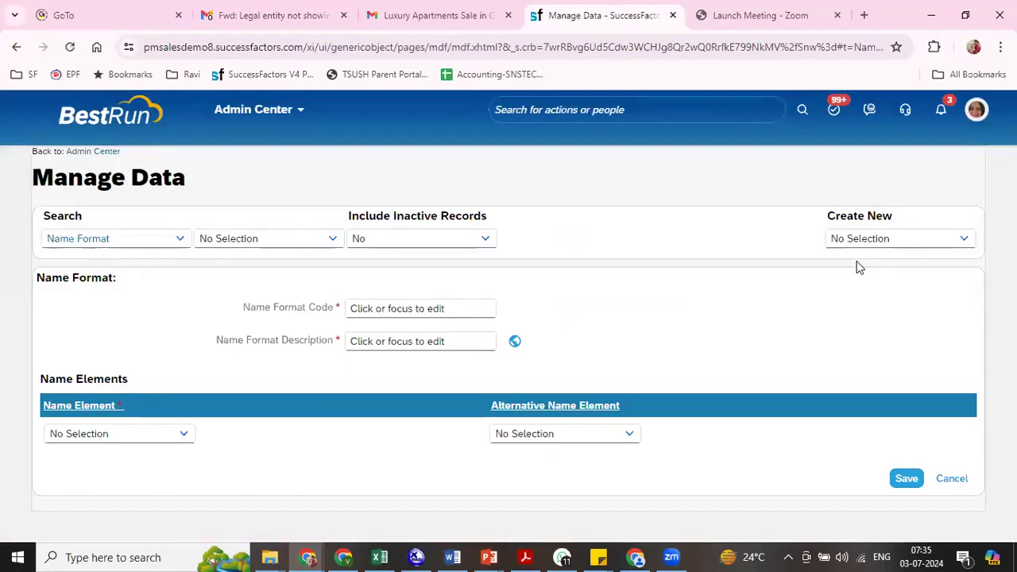
{"action": "left_click", "coordinate": [478, 307]}
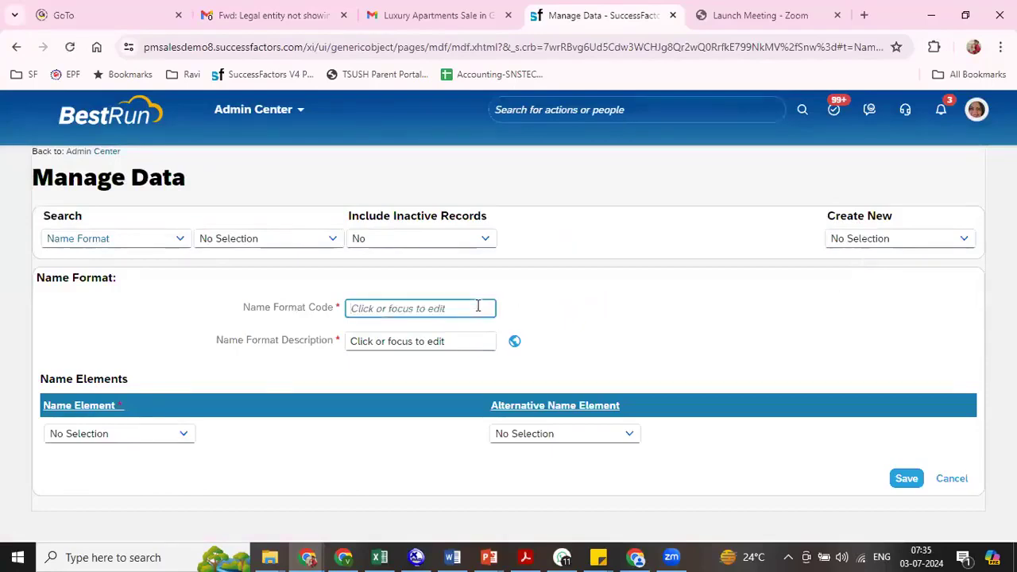
{"action": "type", "text": "'"}
{"action": "key", "text": "BackSpace"}
{"action": "type", "text": "8800"}
{"action": "key", "text": "Tab"}
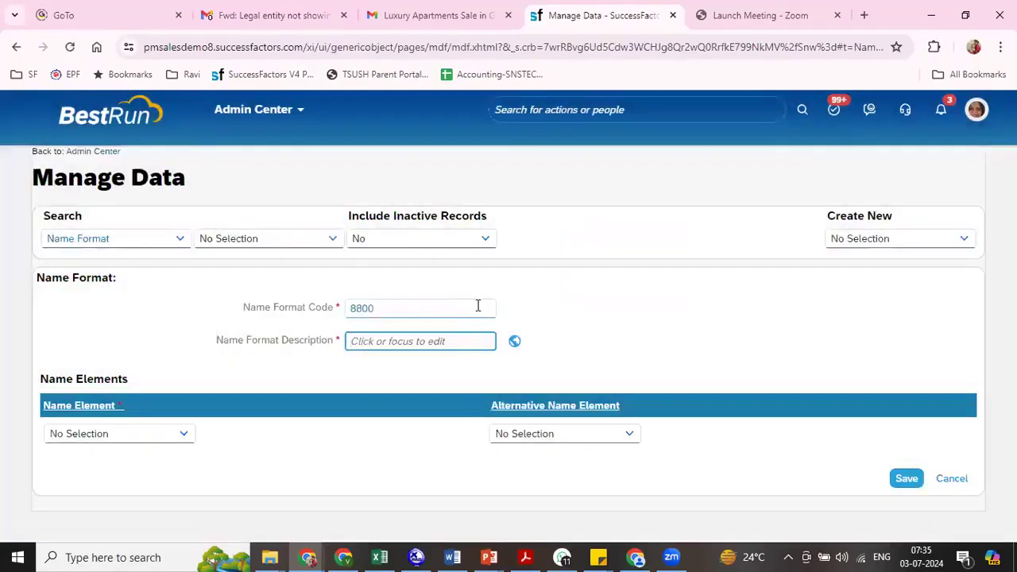
{"action": "type", "text": "RIL Name Fomr"}
{"action": "key", "text": "BackSpace"}
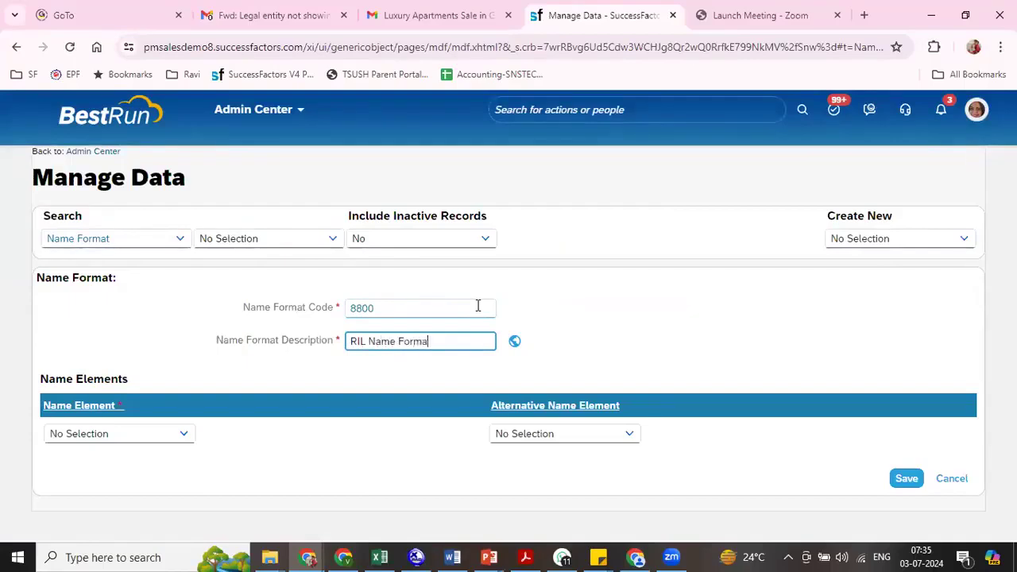
- Add First Name and Last Name as the name elements of the RIL name format and save the record
{"action": "left_click", "coordinate": [185, 437]}
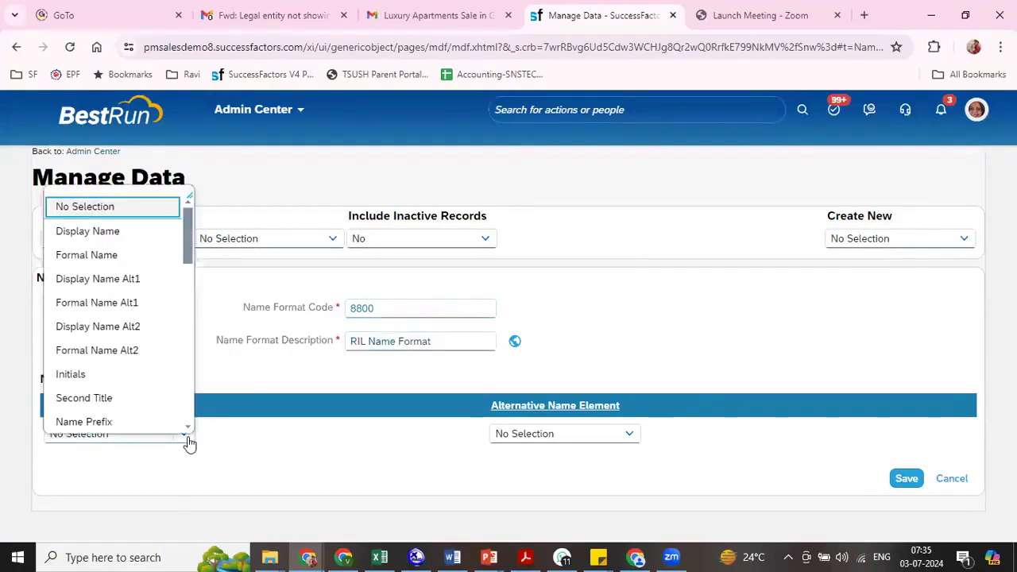
{"action": "scroll", "coordinate": [187, 278], "scroll_direction": "down", "scroll_amount": 3}
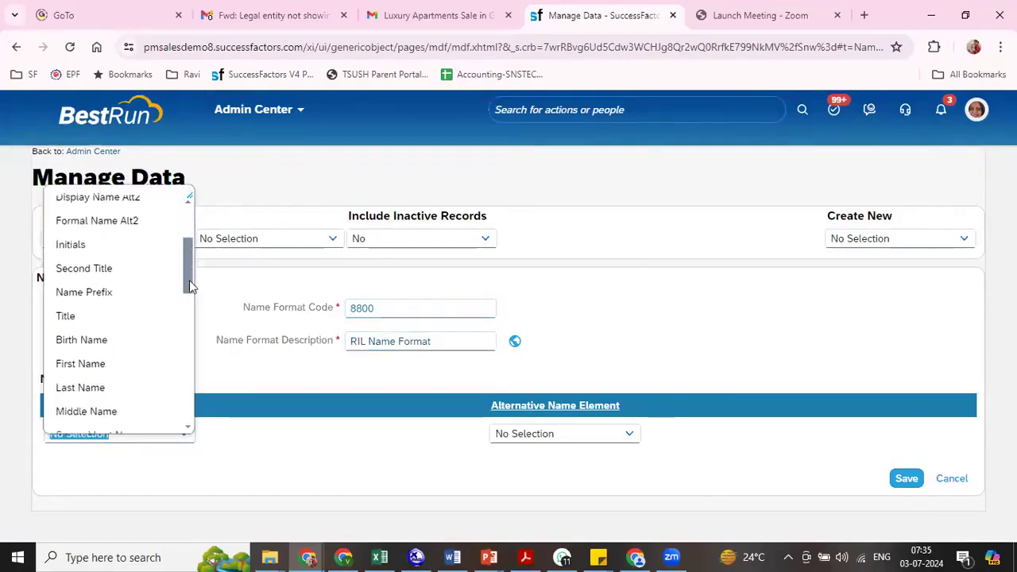
{"action": "left_click", "coordinate": [104, 332]}
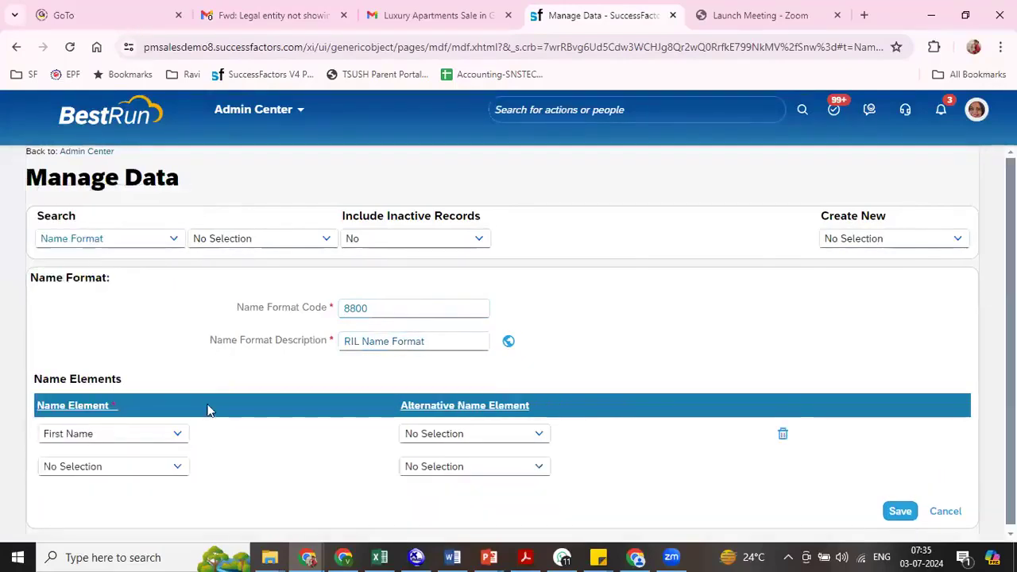
{"action": "left_click", "coordinate": [176, 471]}
{"action": "scroll", "coordinate": [180, 331], "scroll_direction": "down", "scroll_amount": 3}
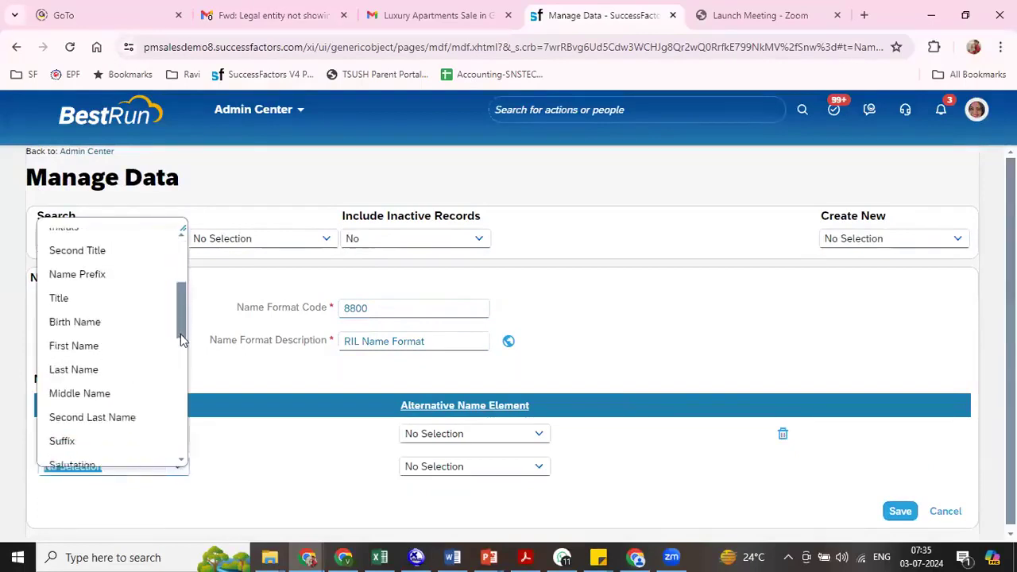
{"action": "left_click", "coordinate": [102, 309]}
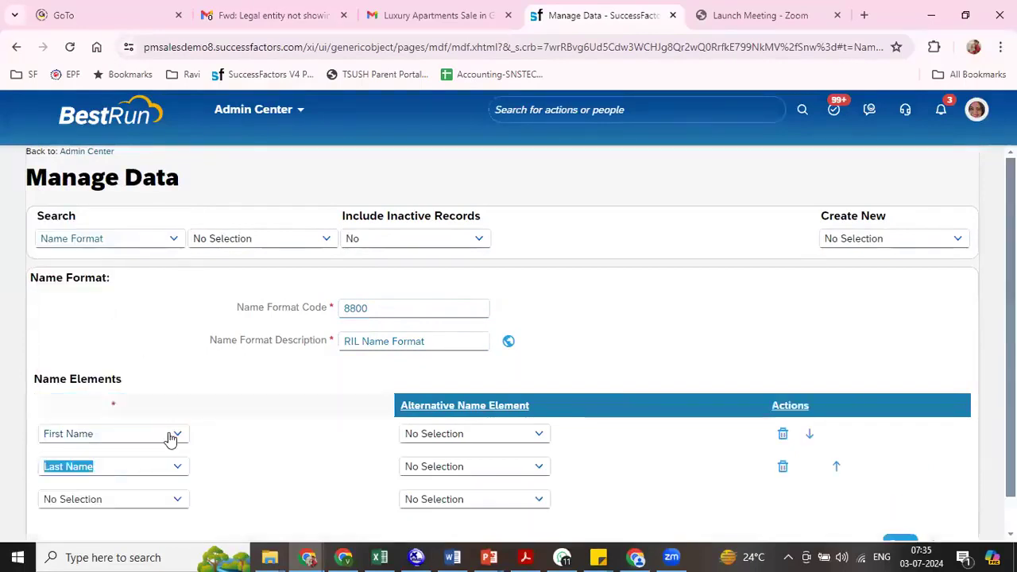
{"action": "scroll", "coordinate": [935, 513], "scroll_direction": "down", "scroll_amount": 1}
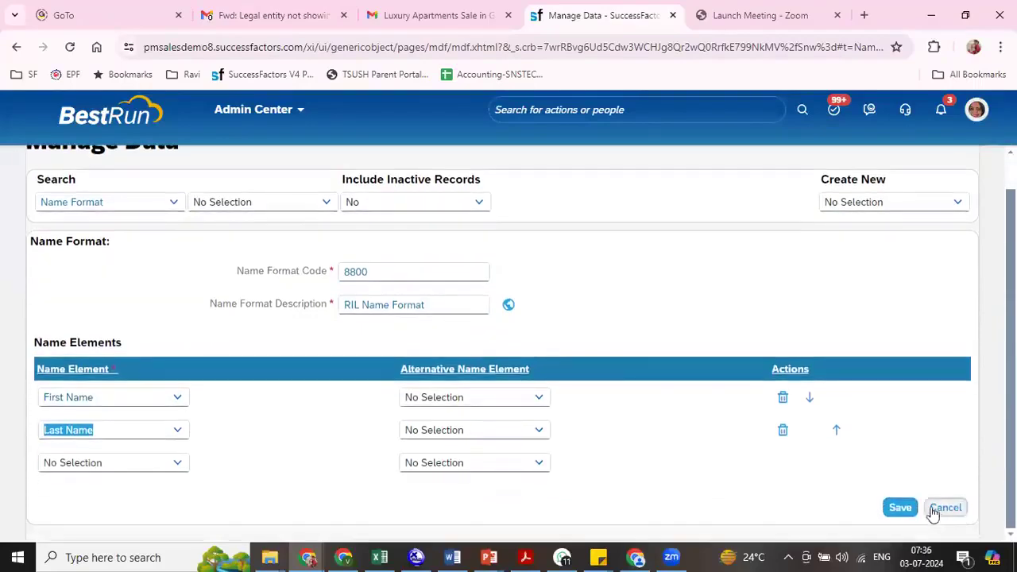
{"action": "left_click", "coordinate": [900, 508]}
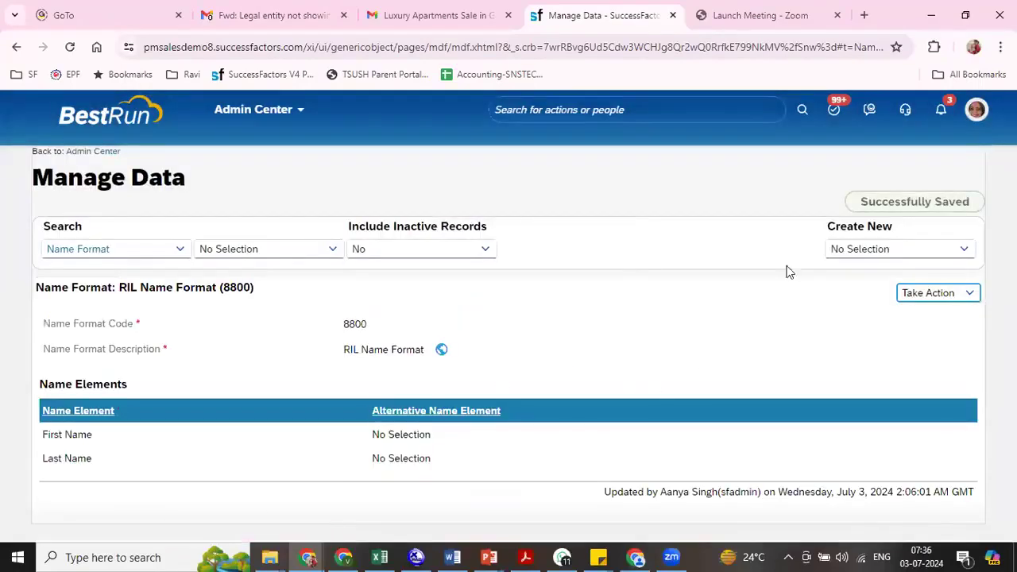
- Look up "ril" for toNameFormatGO in a new LegalEntity / Company record, and discard the record without saving
{"action": "left_click", "coordinate": [869, 248]}
{"action": "type", "text": "company"}
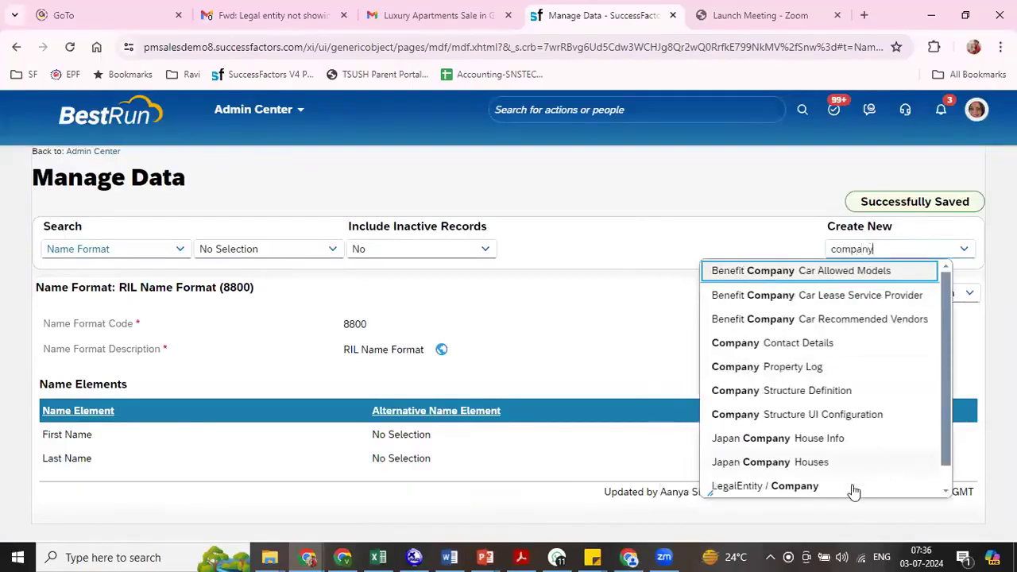
{"action": "left_click", "coordinate": [804, 491]}
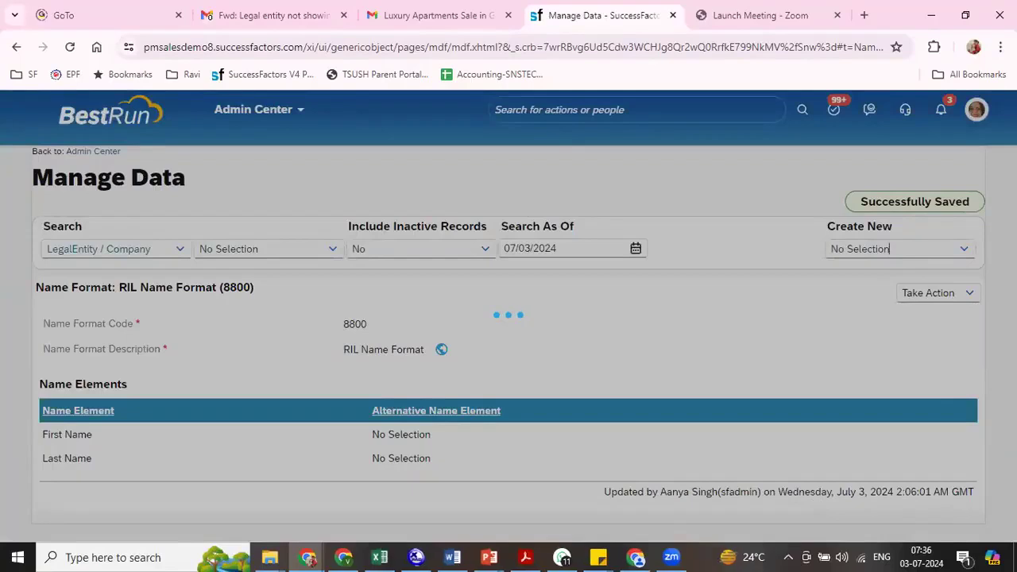
{"action": "scroll", "coordinate": [508, 443], "scroll_direction": "down", "scroll_amount": 3}
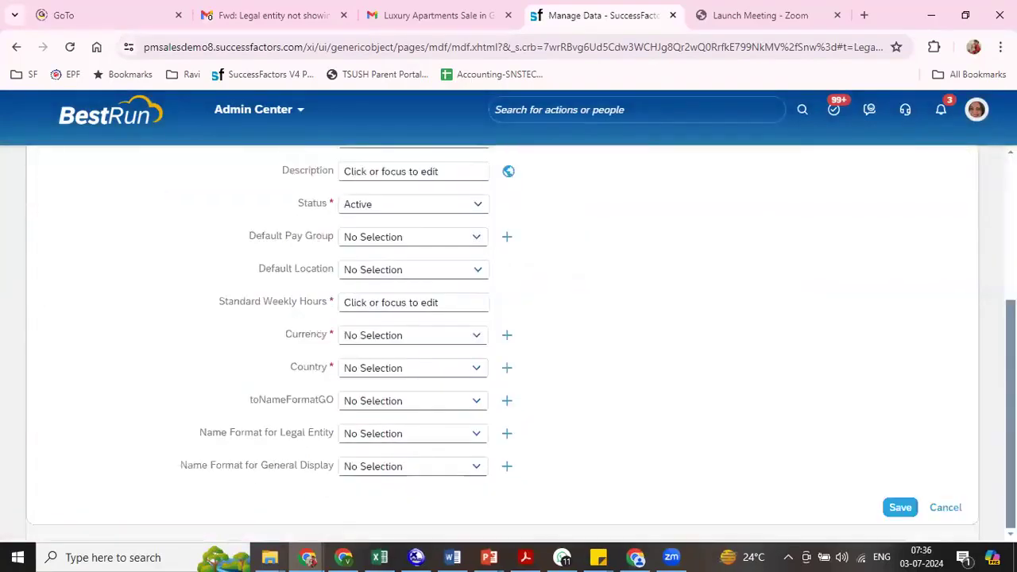
{"action": "left_click", "coordinate": [377, 405]}
{"action": "type", "text": "ril"}
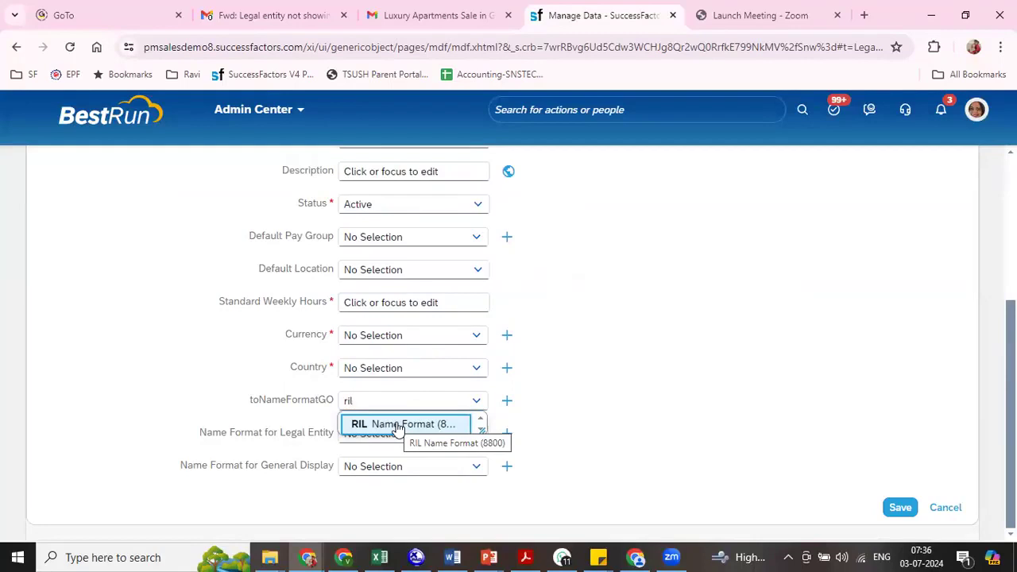
{"action": "left_click", "coordinate": [685, 378]}
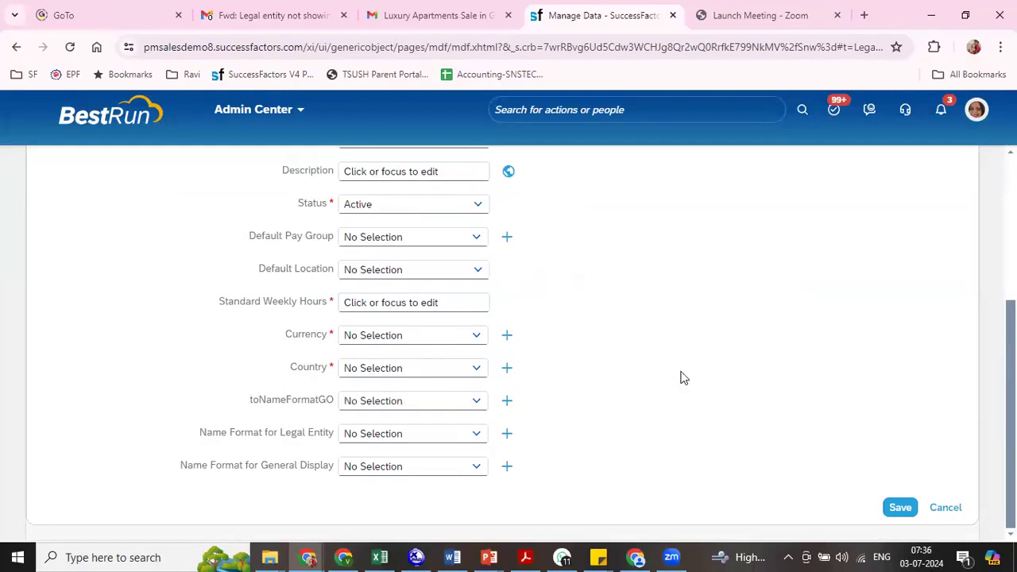
{"action": "left_click", "coordinate": [946, 508]}
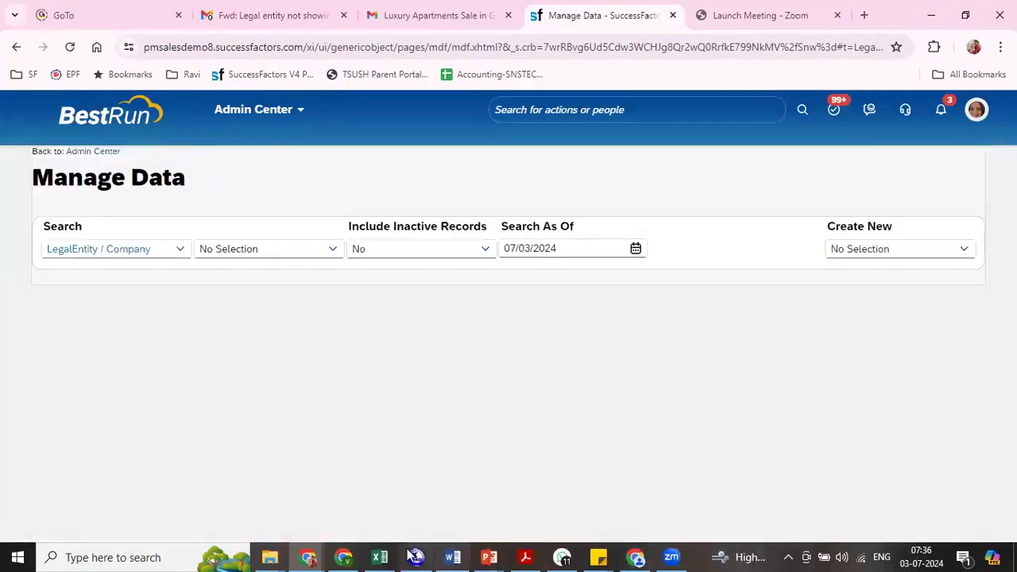
- Switch to the other Chrome window's SuccessFactors login page and try to log in with the user name and account password
{"action": "left_click", "coordinate": [345, 557]}
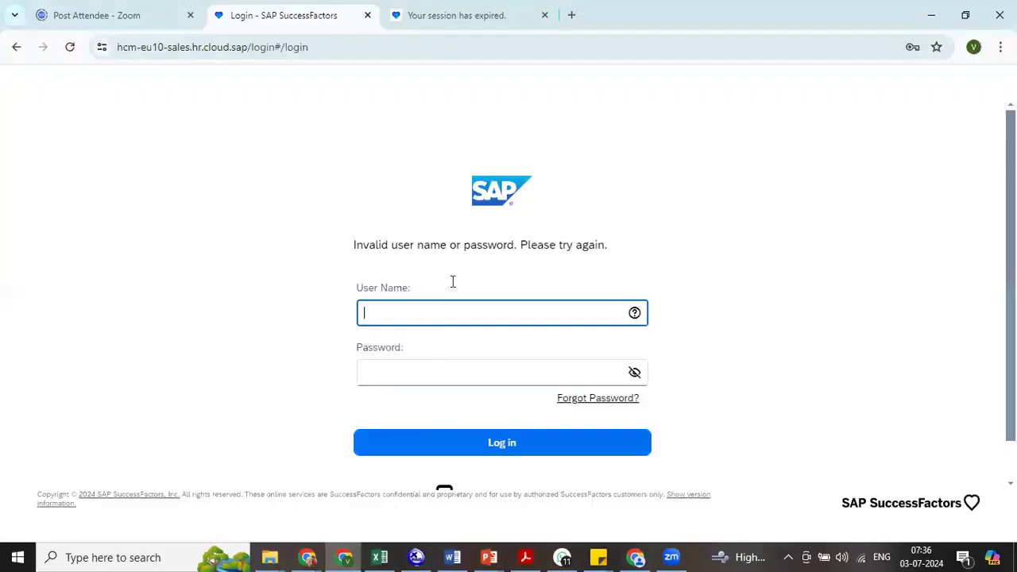
{"action": "type", "text": "Htest"}
{"action": "key", "text": "Tab"}
{"action": "type", "text": "a"}
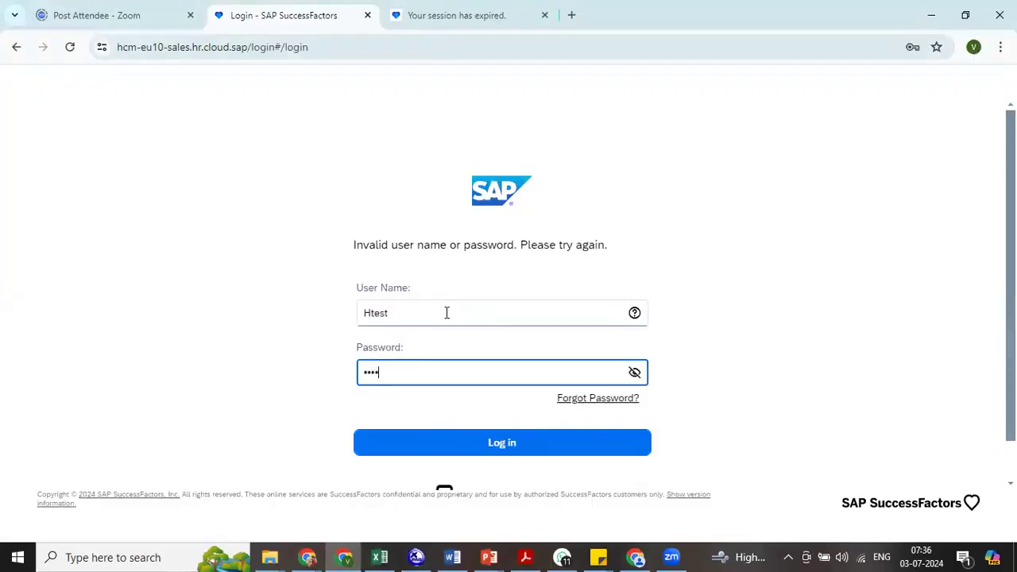
{"action": "type", "text": "***"}
{"action": "key", "text": "Return"}
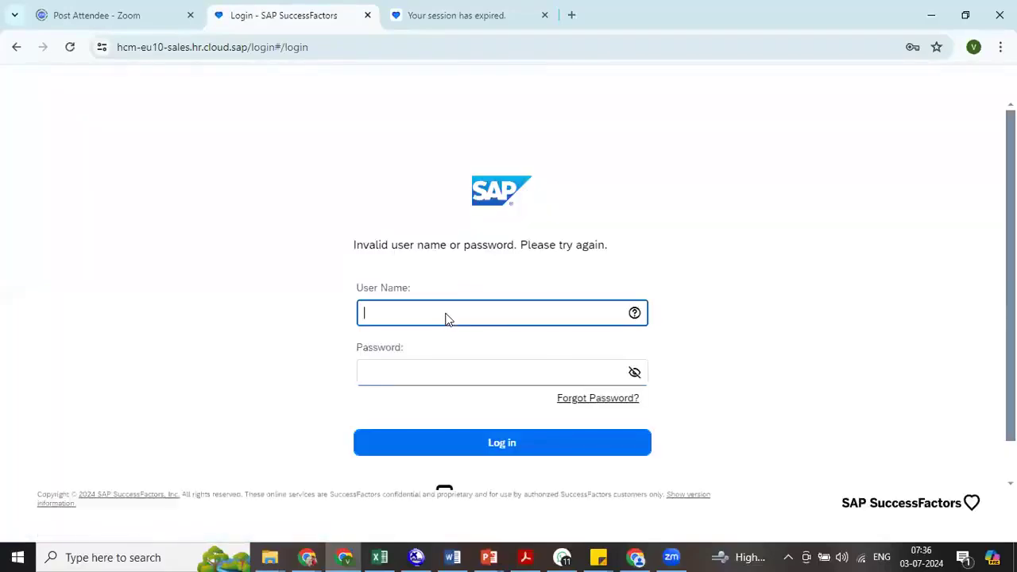
- Try to log in again from the expired Scheduled Job Manager session with the user name and account password
{"action": "left_click", "coordinate": [452, 15]}
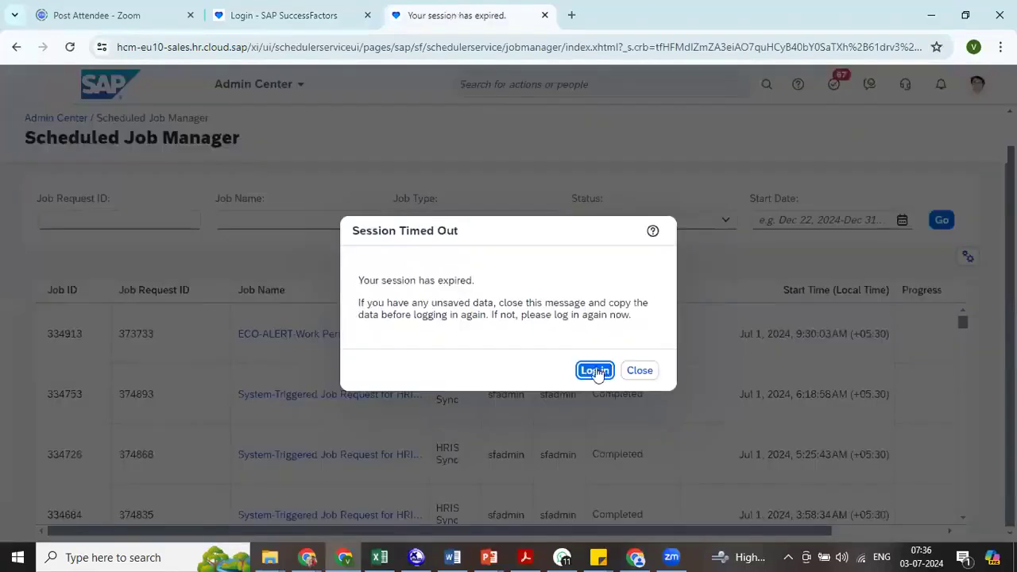
{"action": "left_click", "coordinate": [595, 371]}
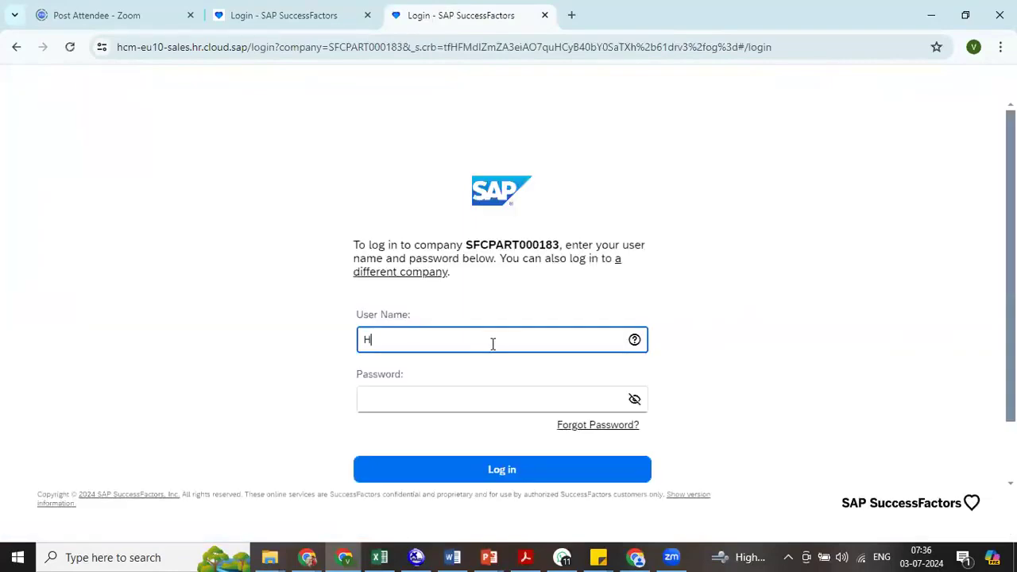
{"action": "key", "text": "Tab"}
{"action": "type", "text": "•"}
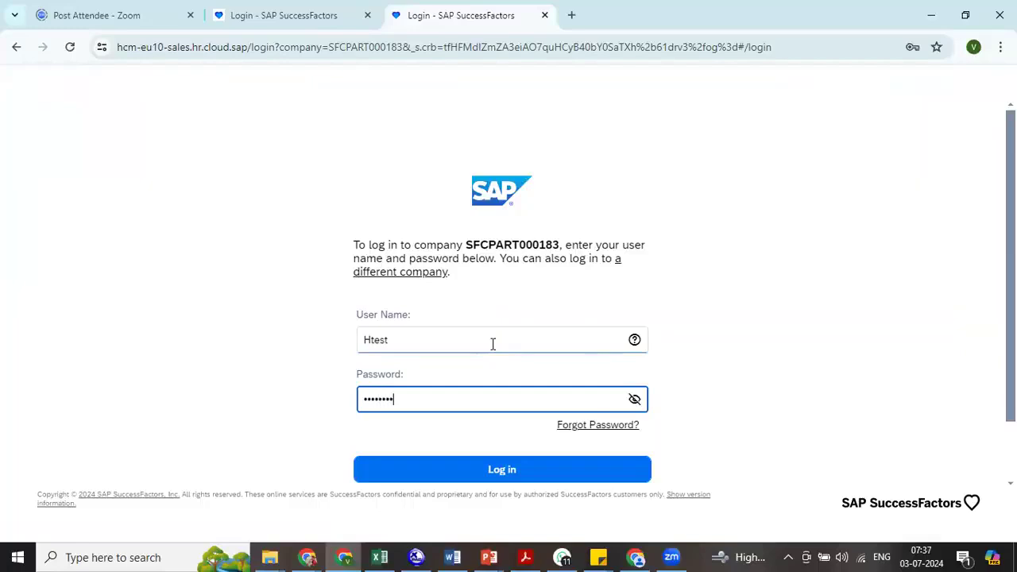
{"action": "key", "text": "Return"}
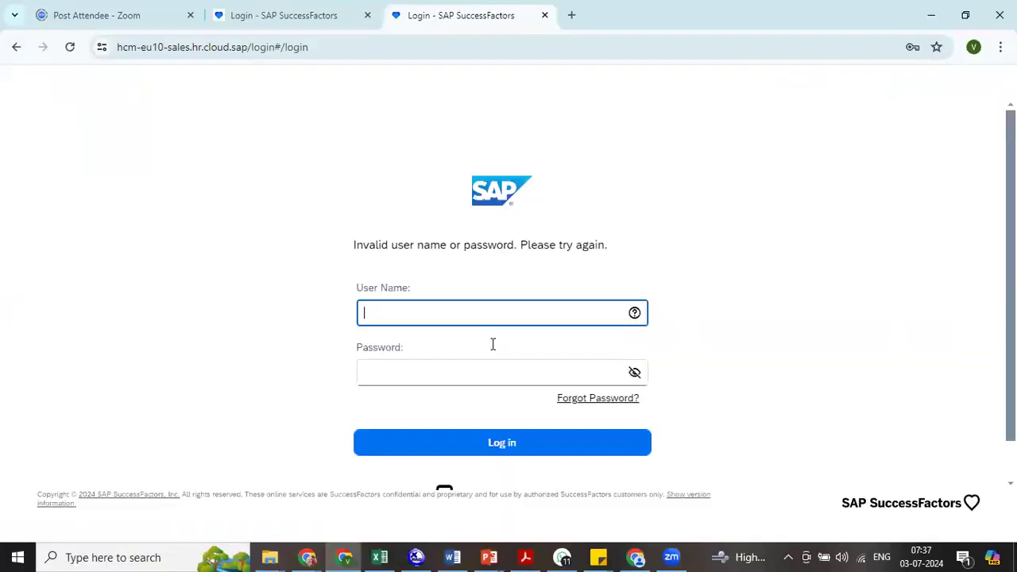
- Switch to the third Chrome window's expired SuccessFactors session and leave the Business Configuration page without saving its changes
{"action": "left_click", "coordinate": [640, 557]}
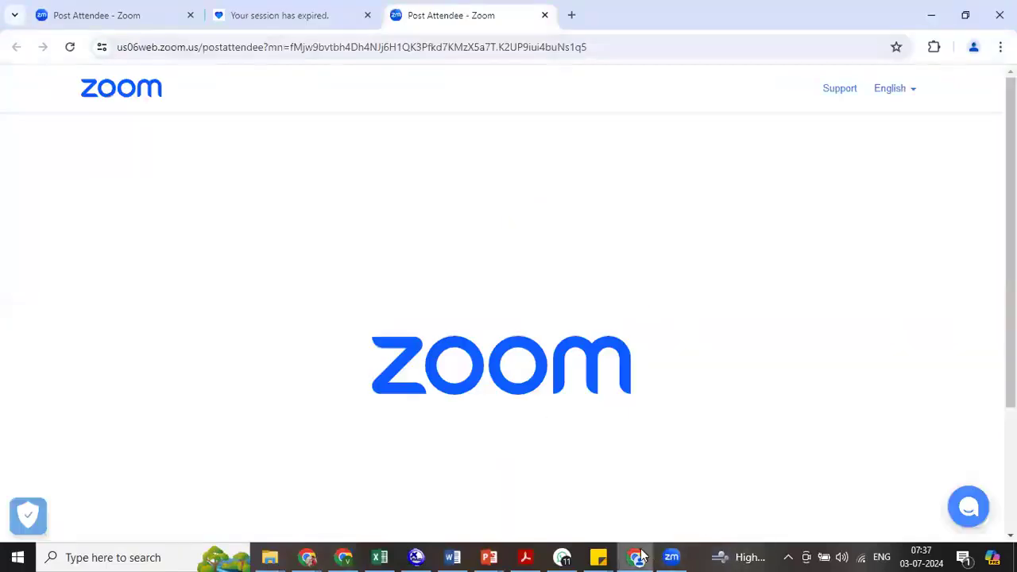
{"action": "left_click", "coordinate": [331, 16]}
{"action": "left_click", "coordinate": [594, 371]}
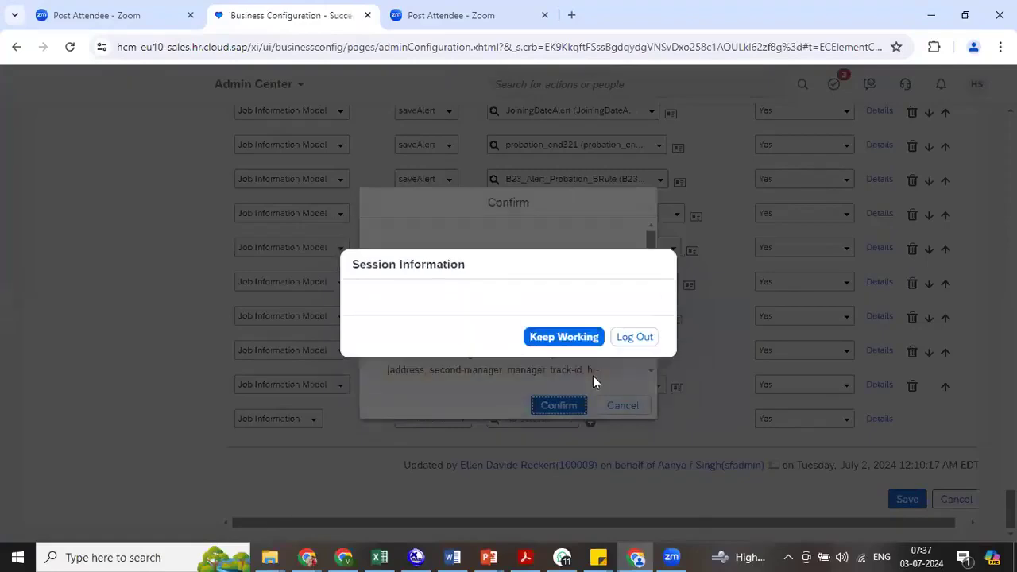
{"action": "left_click", "coordinate": [564, 336]}
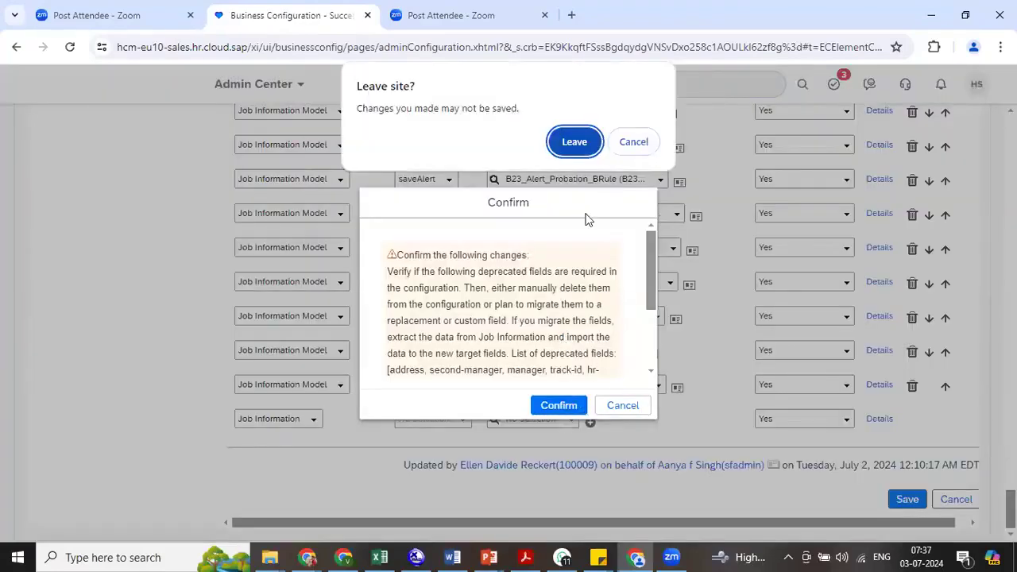
{"action": "left_click", "coordinate": [588, 147]}
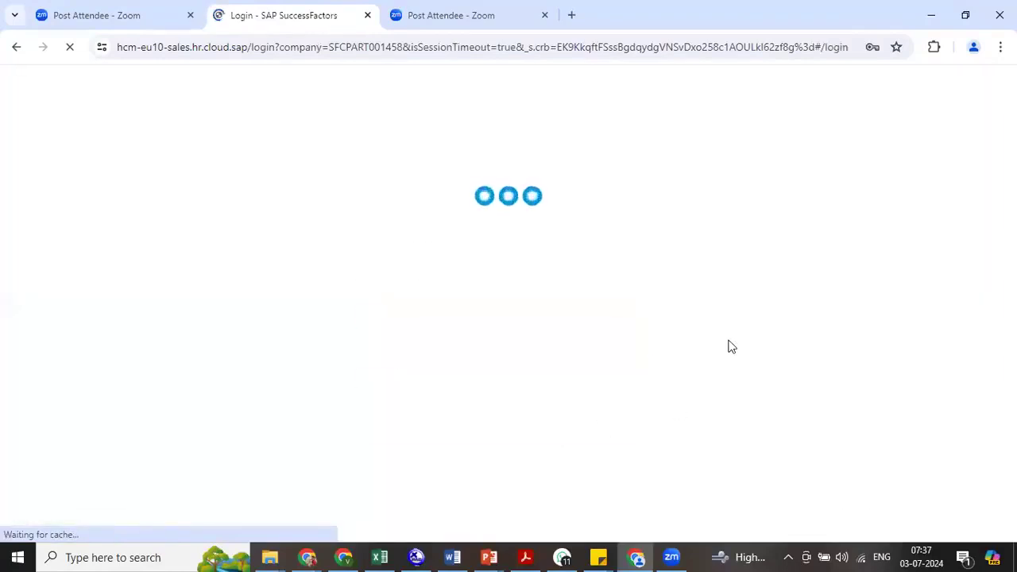
- Log in to this SuccessFactors company with the user name and account password
{"action": "key", "text": "ctrl+a"}
{"action": "type", "text": "Htest"}
{"action": "key", "text": "Tab"}
{"action": "type", "text": "********"}
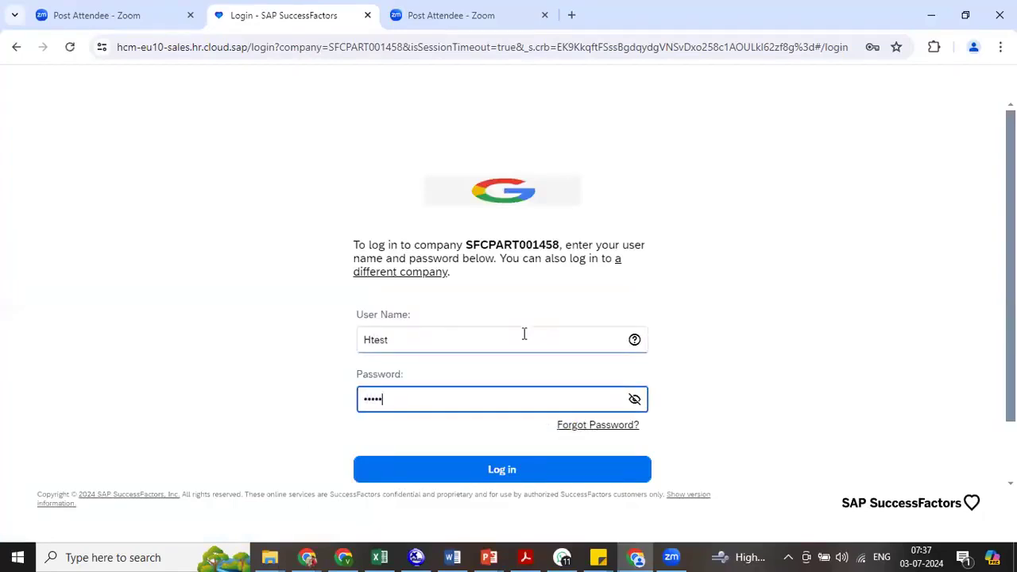
{"action": "left_click", "coordinate": [523, 475]}
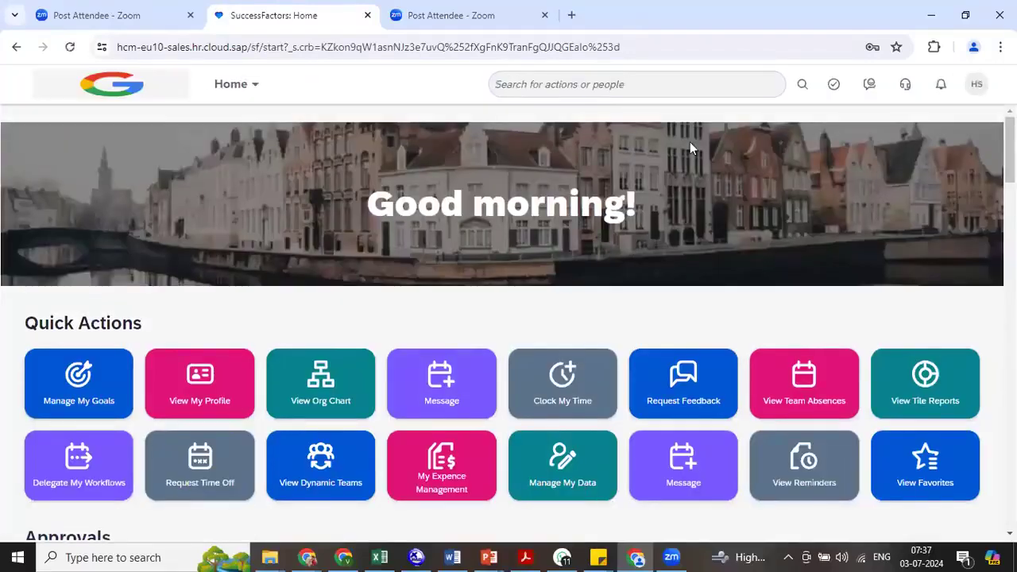
- Search the available actions for "man data" and open the Manage Data page of this instance
{"action": "left_click", "coordinate": [678, 98]}
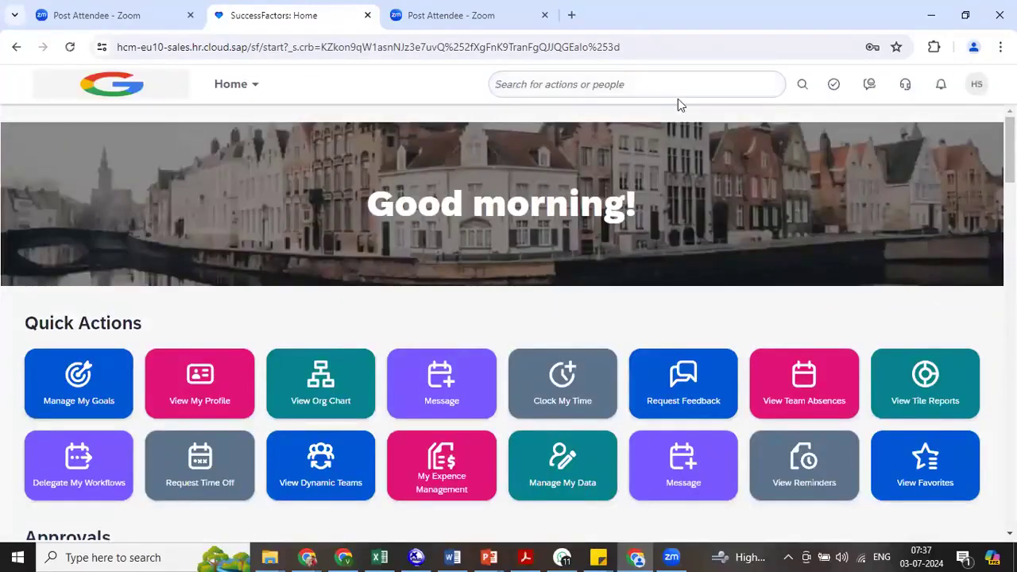
{"action": "type", "text": "man data"}
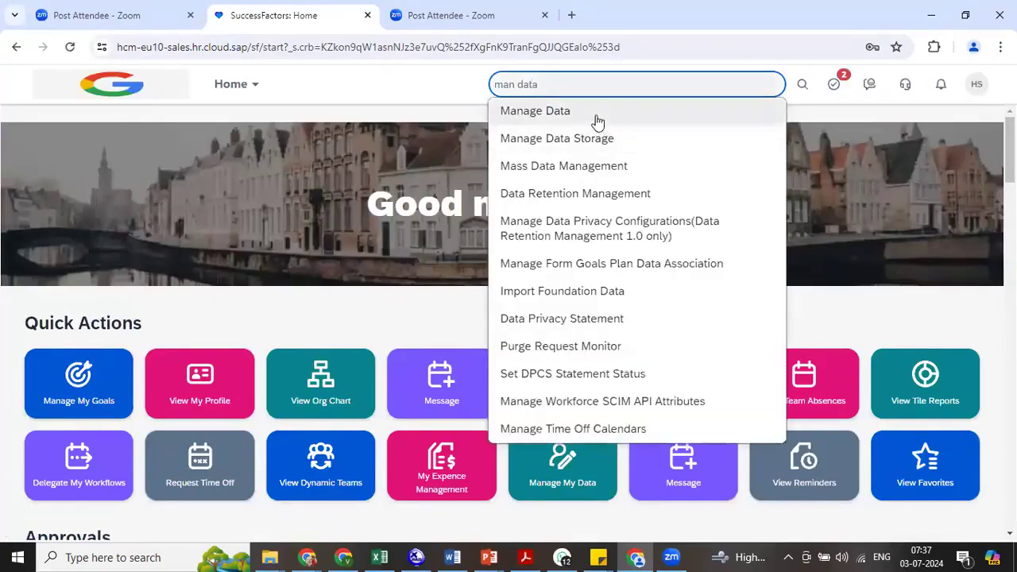
{"action": "left_click", "coordinate": [596, 111]}
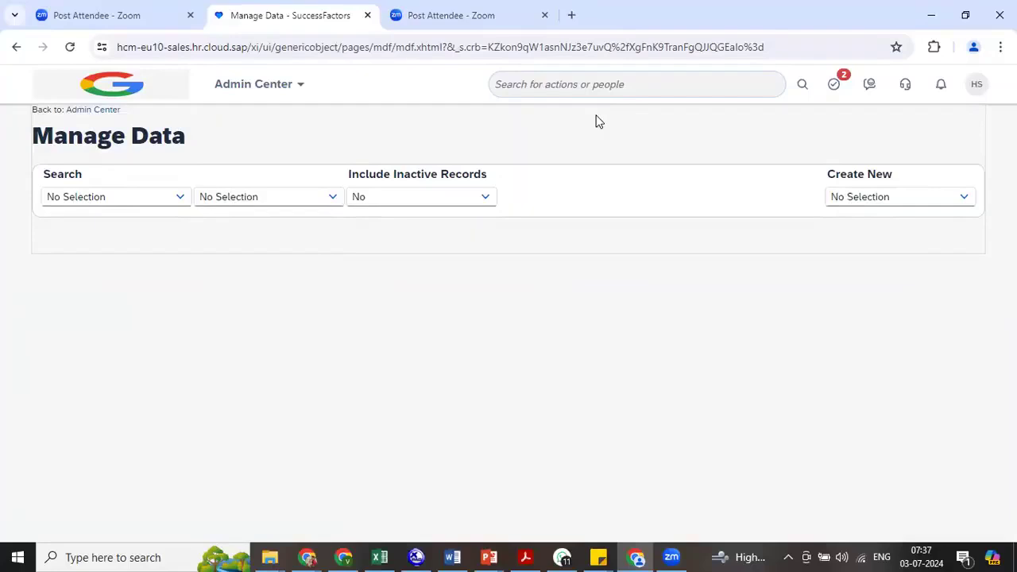
- Select Name Format as the object type to search and open its record selection
{"action": "left_click", "coordinate": [107, 199]}
{"action": "type", "text": "name"}
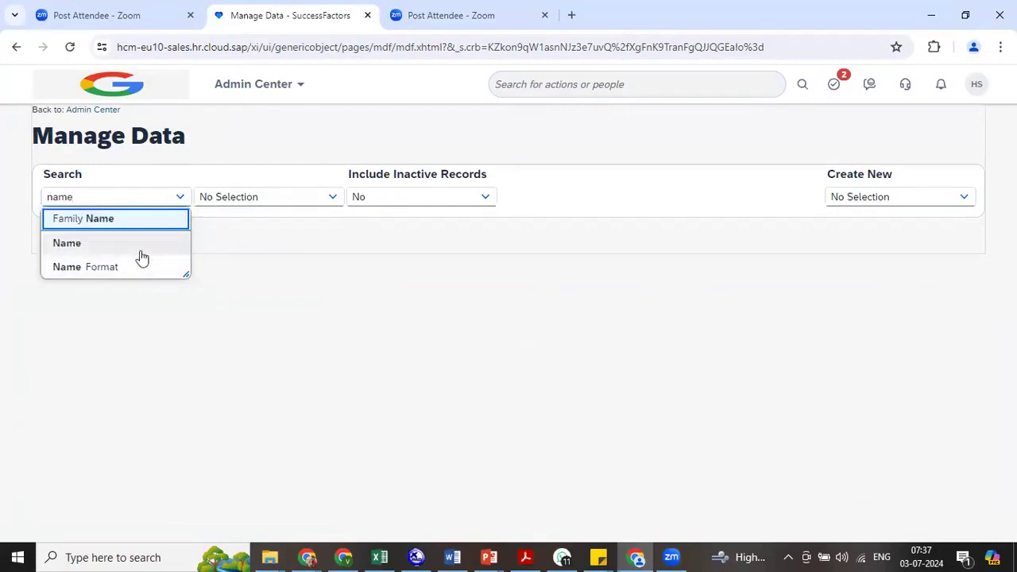
{"action": "left_click", "coordinate": [129, 265]}
{"action": "left_click", "coordinate": [265, 194]}
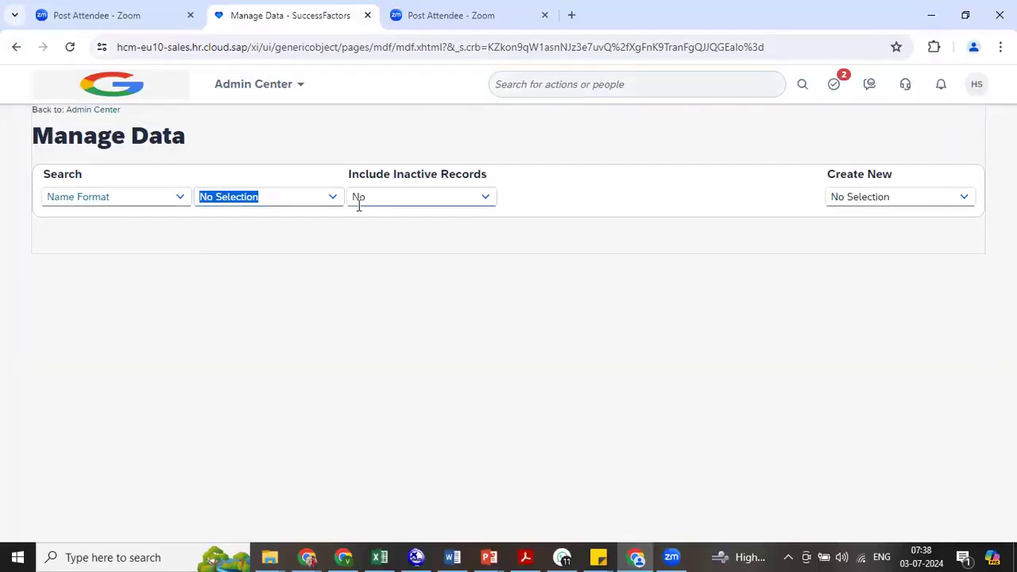
- Change the searched object type to Legal Entity and look up "tmn" among its records
{"action": "left_click", "coordinate": [143, 198]}
{"action": "type", "text": "company"}
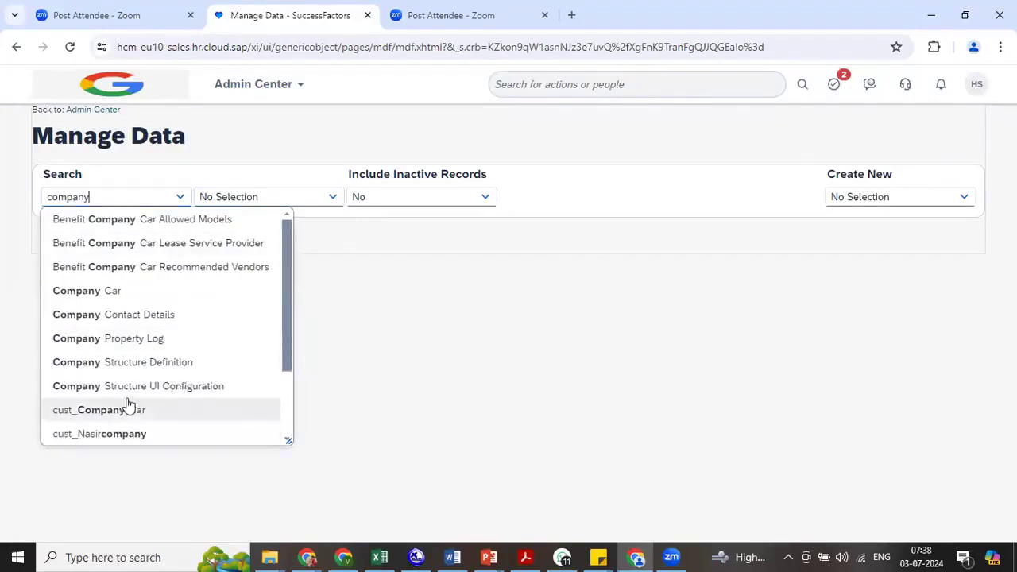
{"action": "left_click_drag", "start_coordinate": [285, 332], "coordinate": [287, 398]}
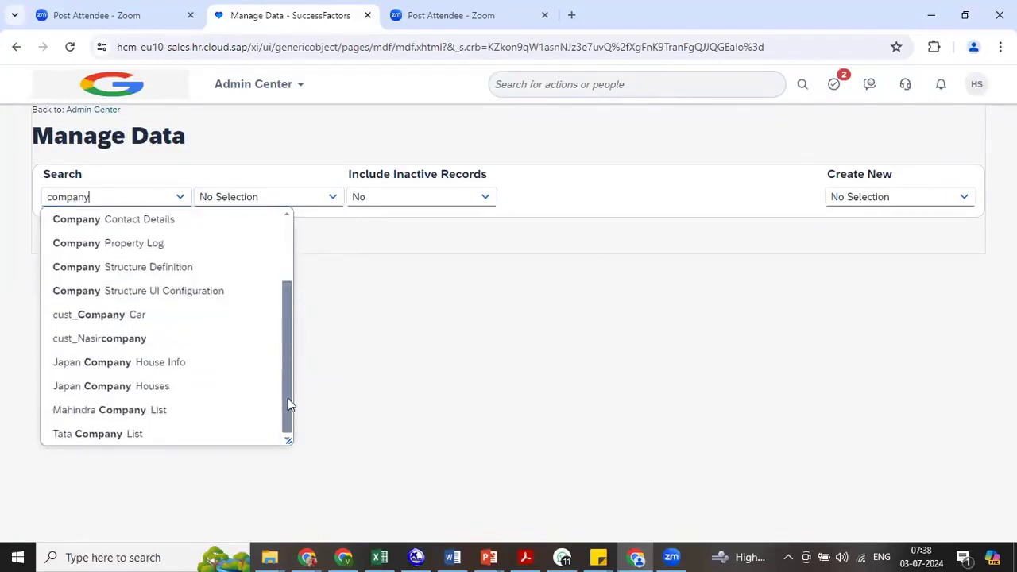
{"action": "left_click_drag", "start_coordinate": [96, 198], "coordinate": [44, 203]}
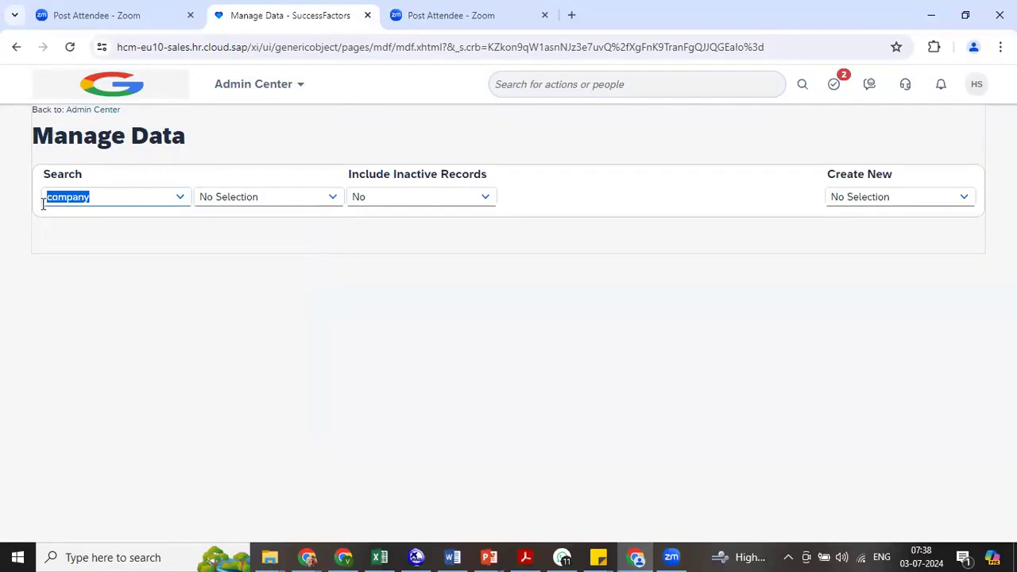
{"action": "type", "text": "legal"}
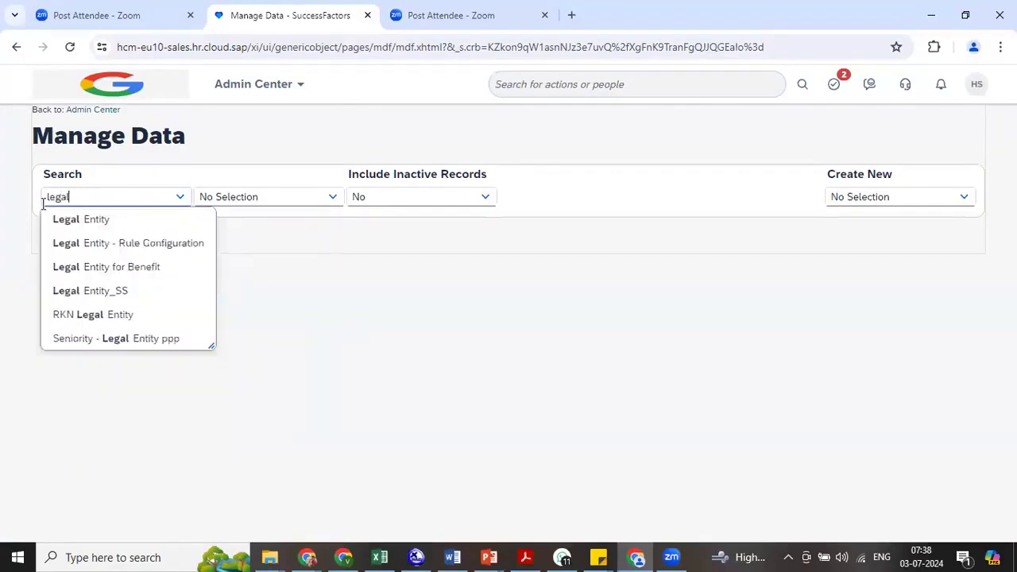
{"action": "left_click", "coordinate": [60, 224]}
{"action": "left_click", "coordinate": [208, 193]}
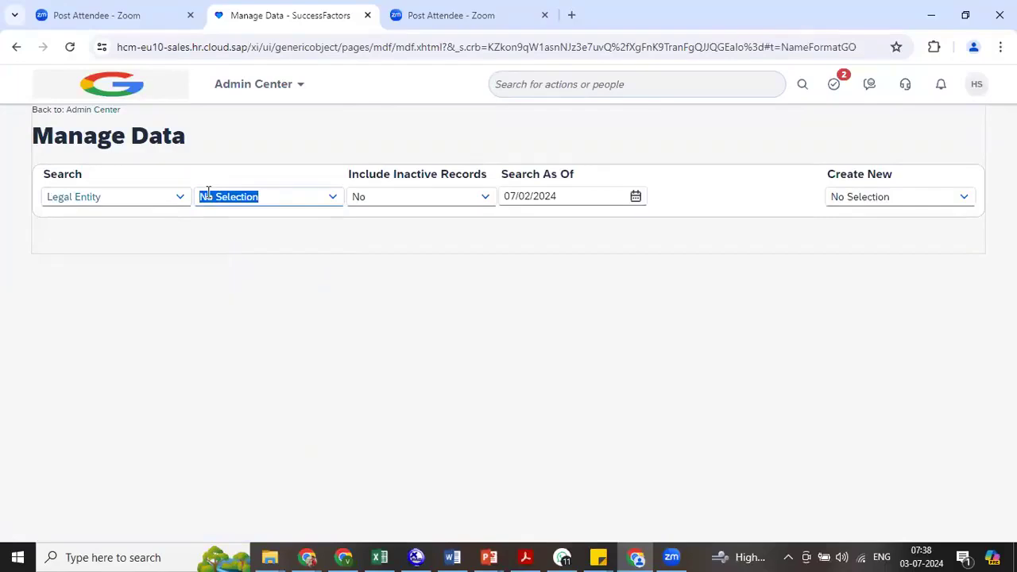
{"action": "type", "text": "tmn"}
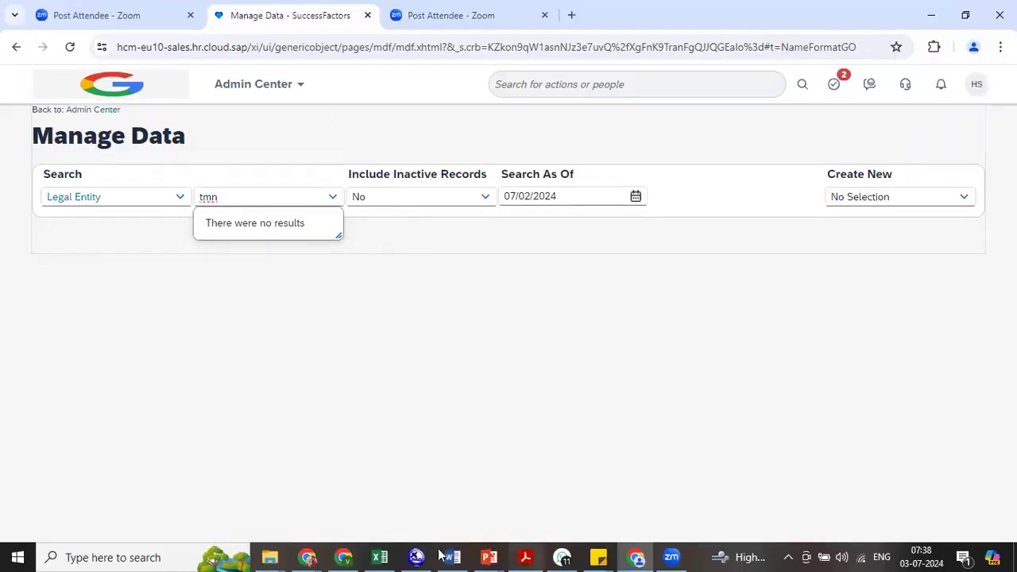
- Switch to the other browser window and try to load the address salesdemi.successfactors.eu/login?
{"action": "left_click", "coordinate": [344, 558]}
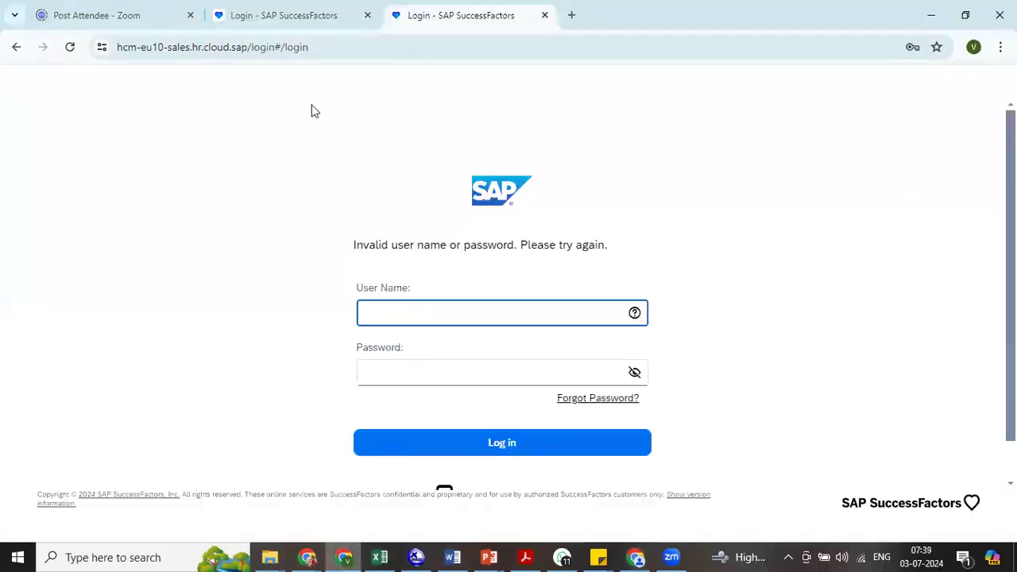
{"action": "key", "text": "ctrl+l"}
{"action": "type", "text": "s"}
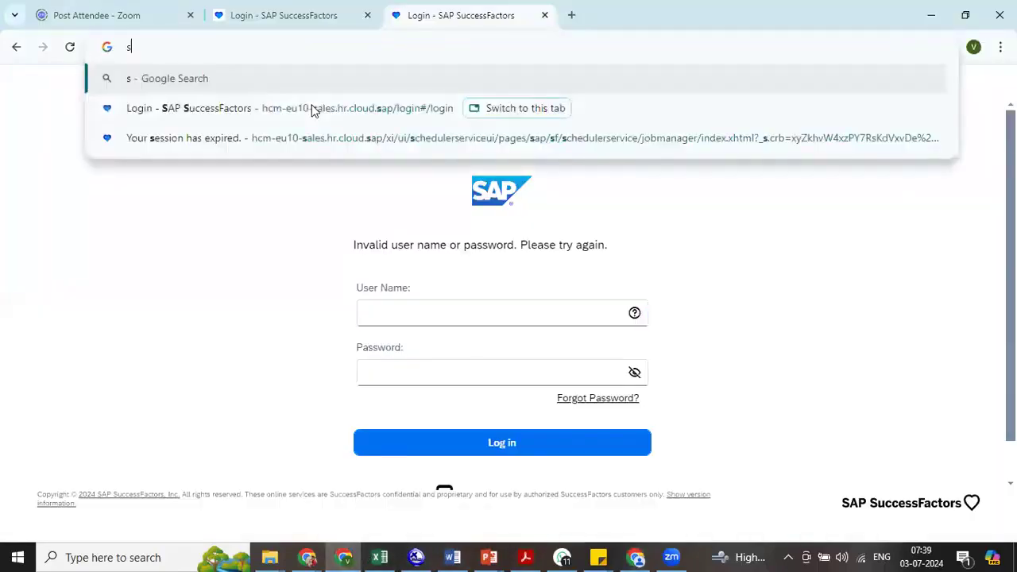
{"action": "type", "text": "alesdemi"}
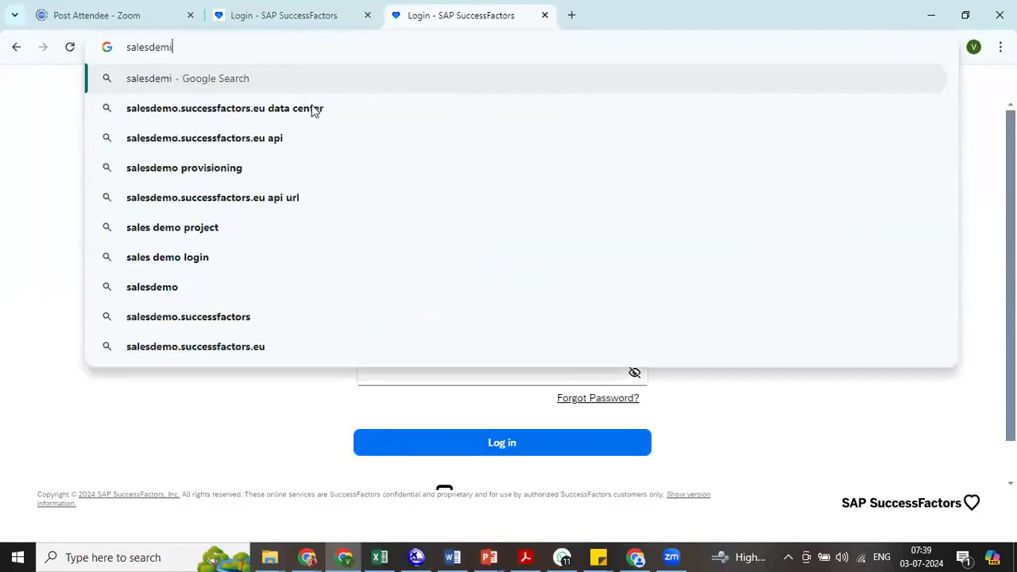
{"action": "type", "text": ".s"}
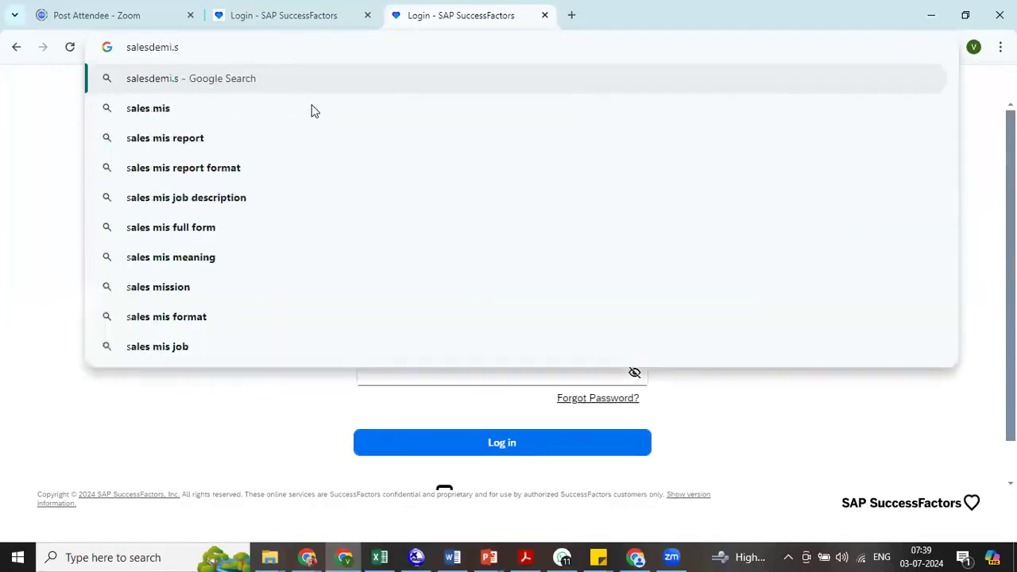
{"action": "type", "text": "uccessfa"}
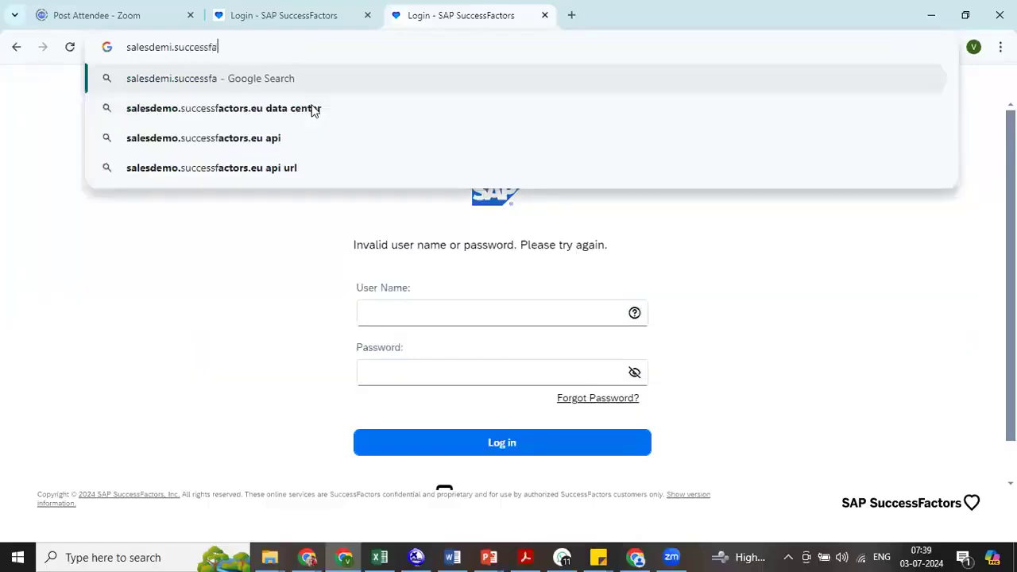
{"action": "type", "text": "ctors"}
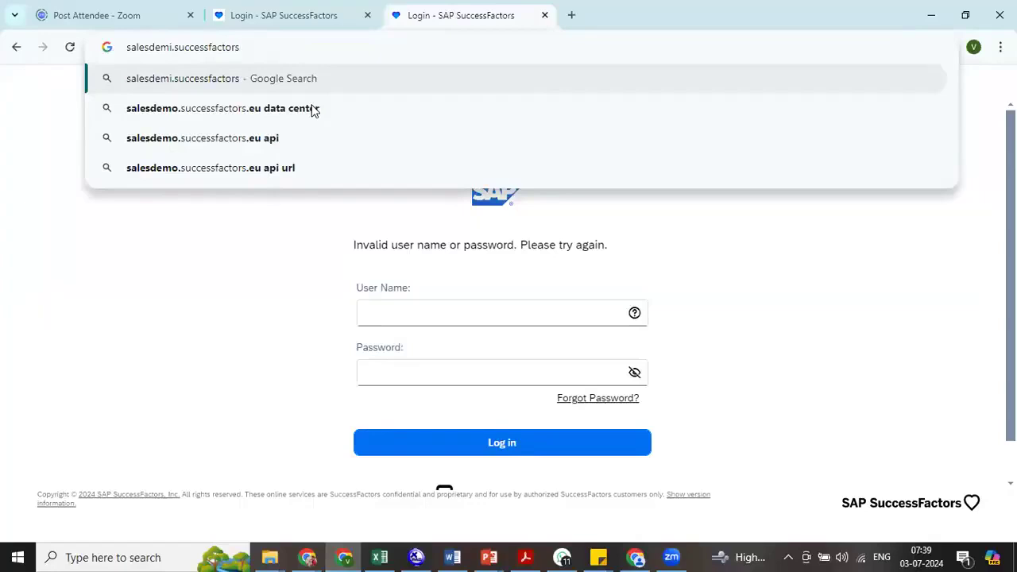
{"action": "type", "text": ".eu"}
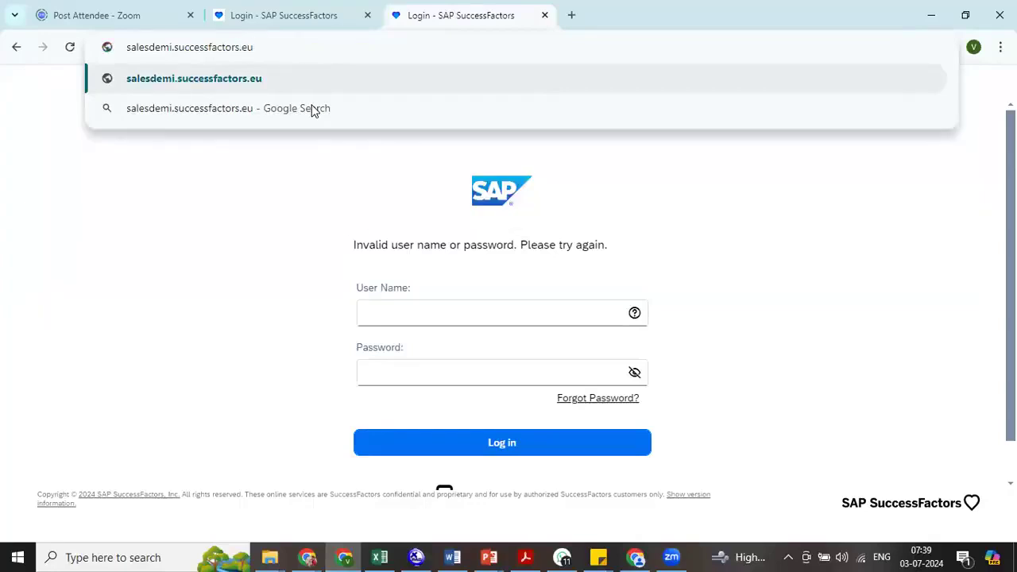
{"action": "type", "text": "/logi"}
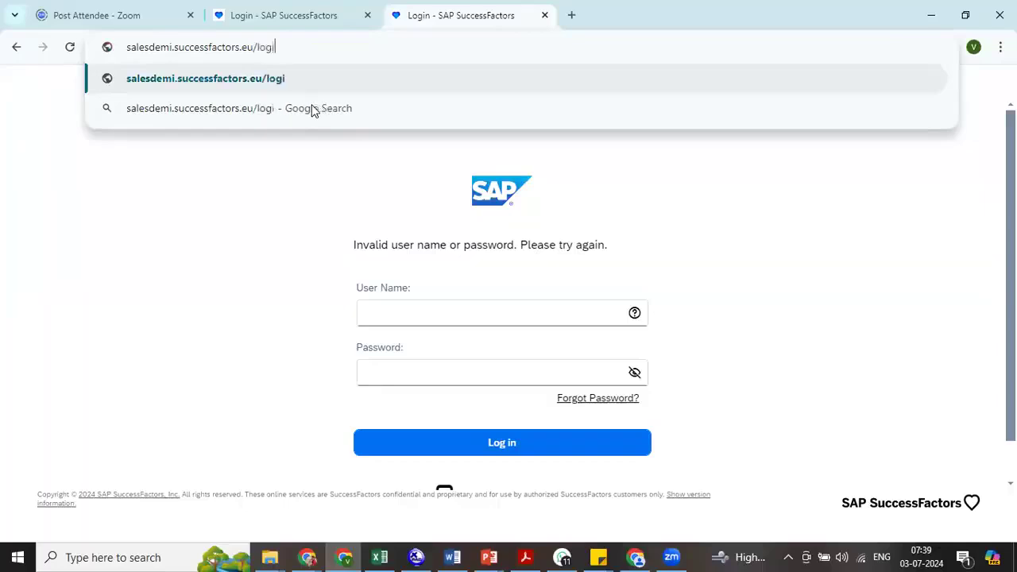
{"action": "type", "text": "n?"}
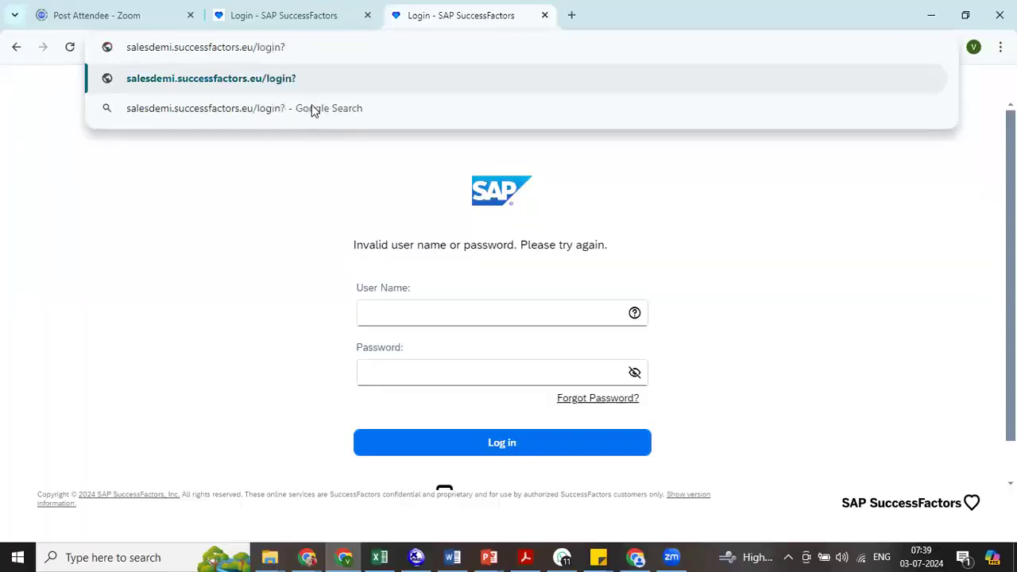
{"action": "key", "text": "Return"}
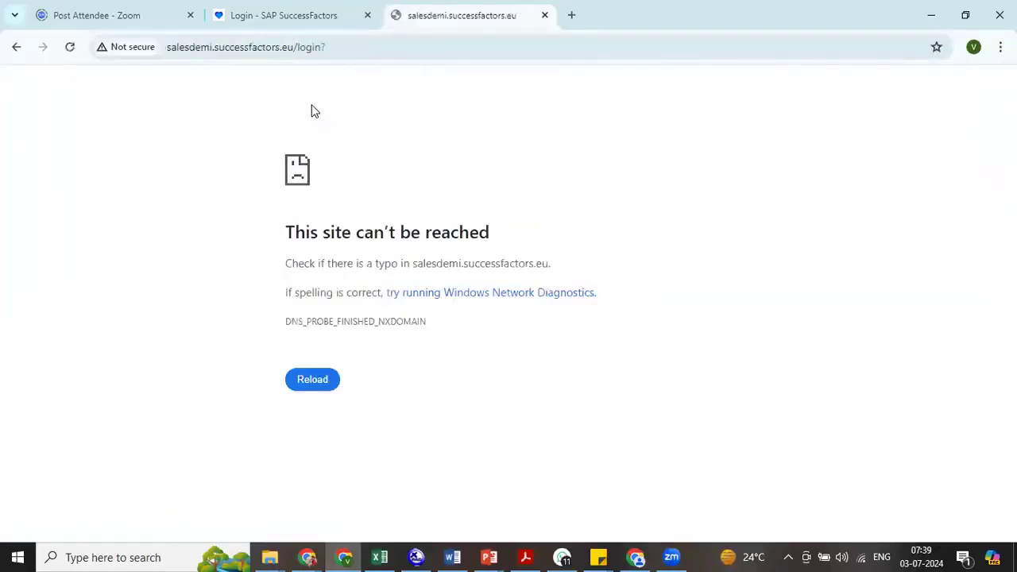
- Correct the web address to salesdemo.successfactors.eu/login? and load the SuccessFactors login page
{"action": "left_click", "coordinate": [181, 34]}
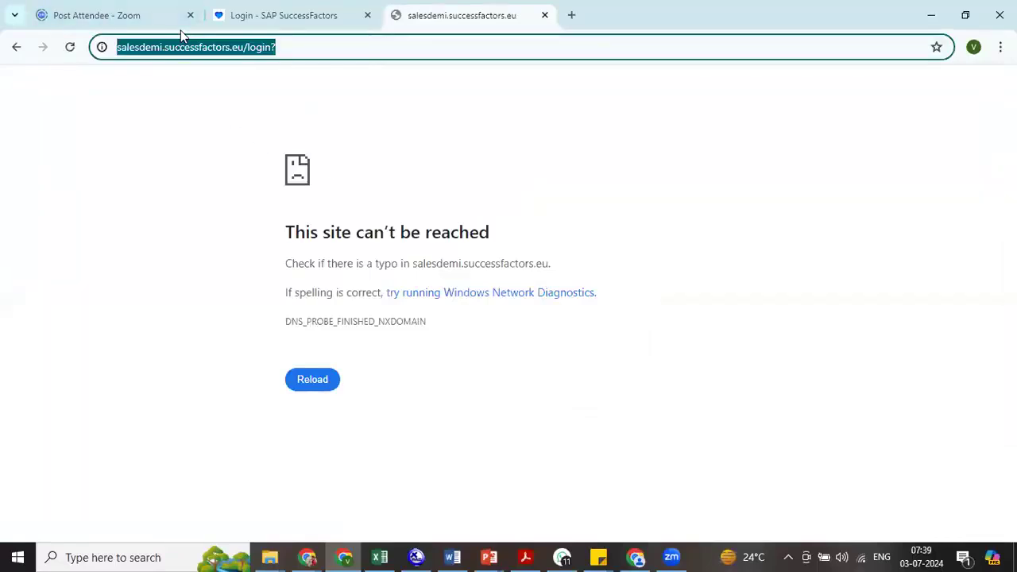
{"action": "left_click", "coordinate": [162, 46]}
{"action": "key", "text": "BackSpace"}
{"action": "type", "text": "o"}
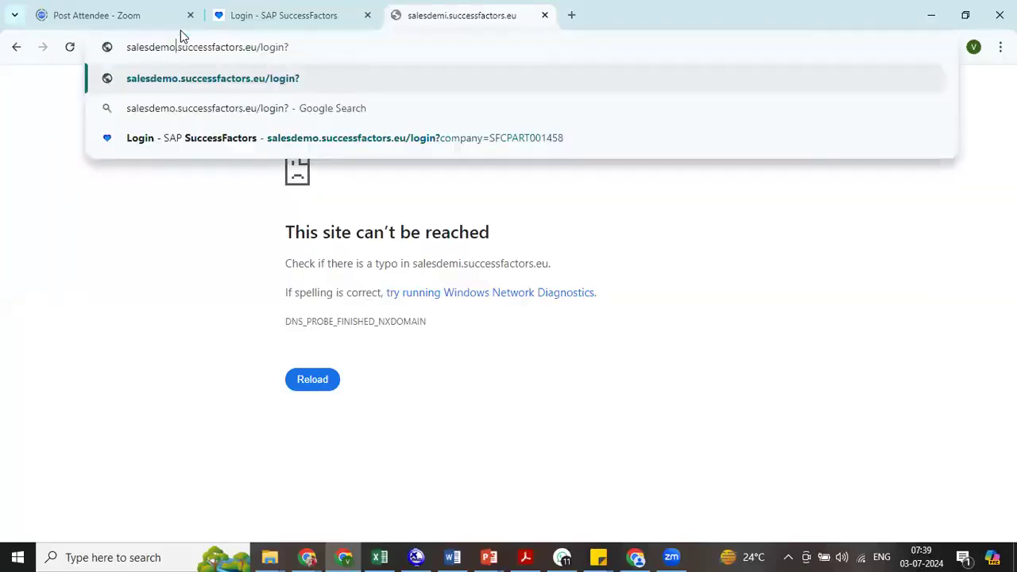
{"action": "key", "text": "Return"}
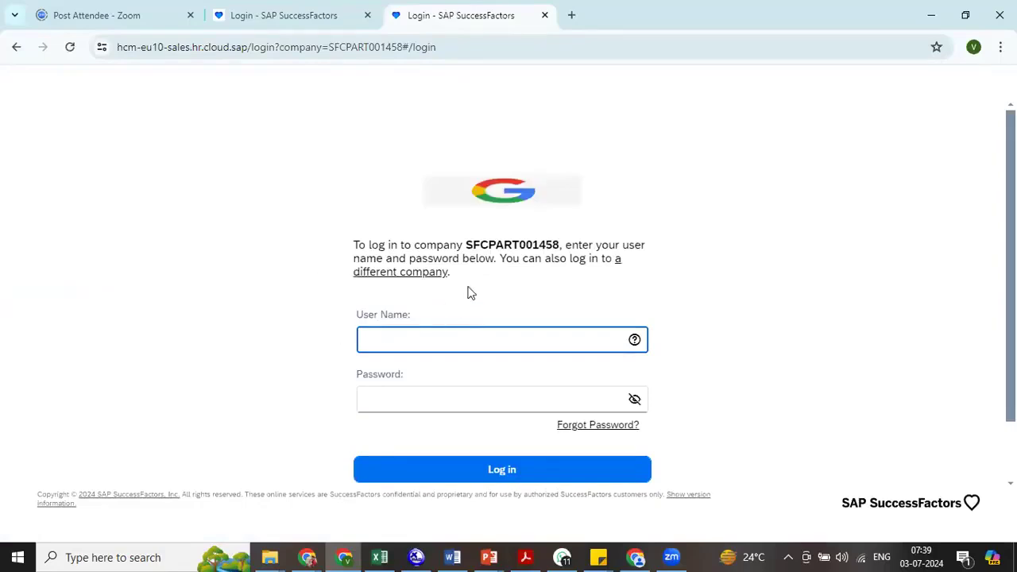
- Choose to log in to a different company and submit its company ID, based on the one shown on the login page
{"action": "double_click", "coordinate": [494, 247]}
{"action": "key", "text": "ctrl+c"}
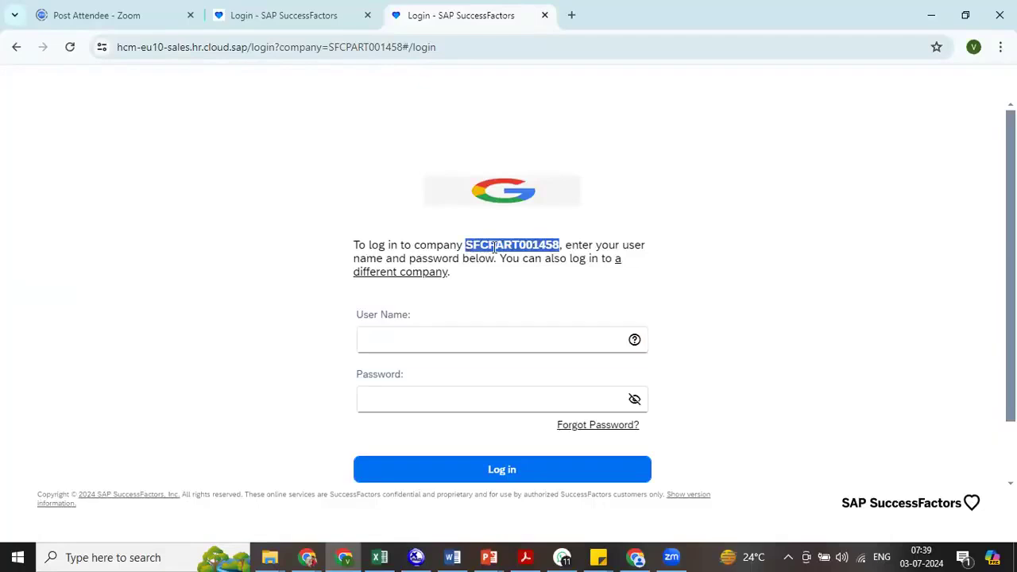
{"action": "left_click", "coordinate": [411, 276]}
{"action": "key", "text": "ctrl+v"}
{"action": "key", "text": "BackSpace"}
{"action": "key", "text": "BackSpace"}
{"action": "key", "text": "BackSpace"}
{"action": "key", "text": "BackSpace"}
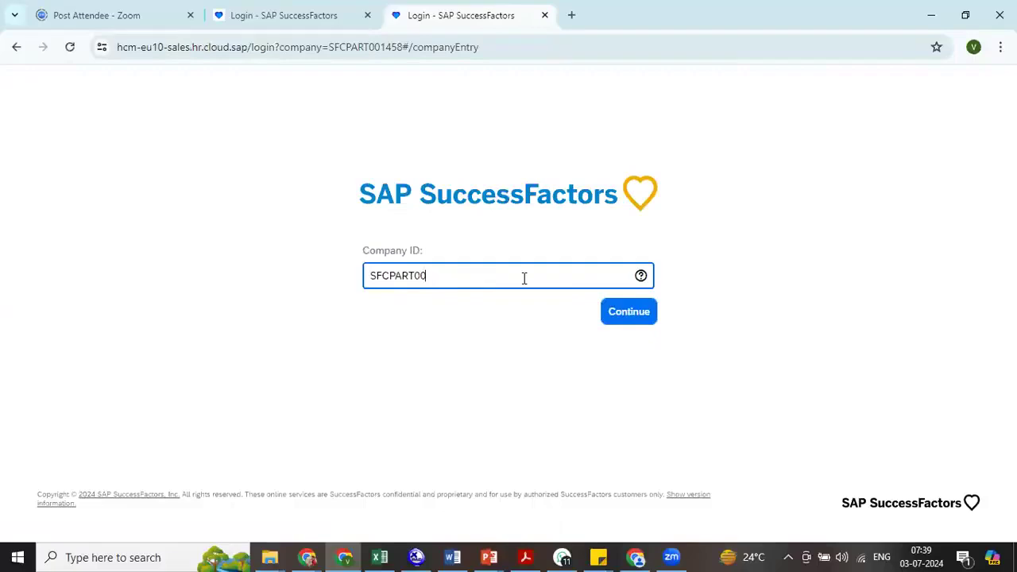
{"action": "type", "text": "0183"}
{"action": "key", "text": "Return"}
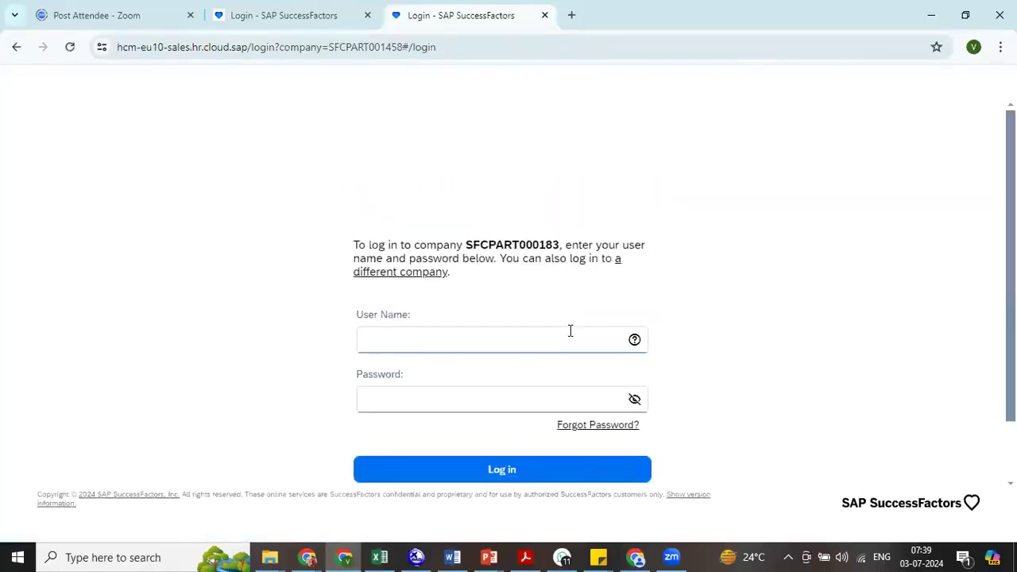
- Log in to the chosen company with the user name and the account password
{"action": "left_click", "coordinate": [527, 338]}
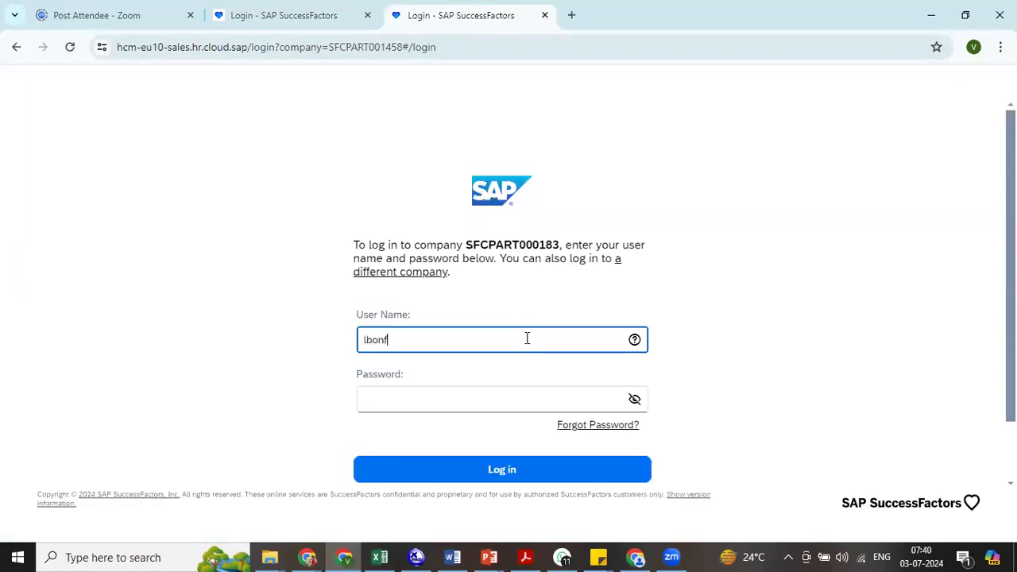
{"action": "key", "text": "Tab"}
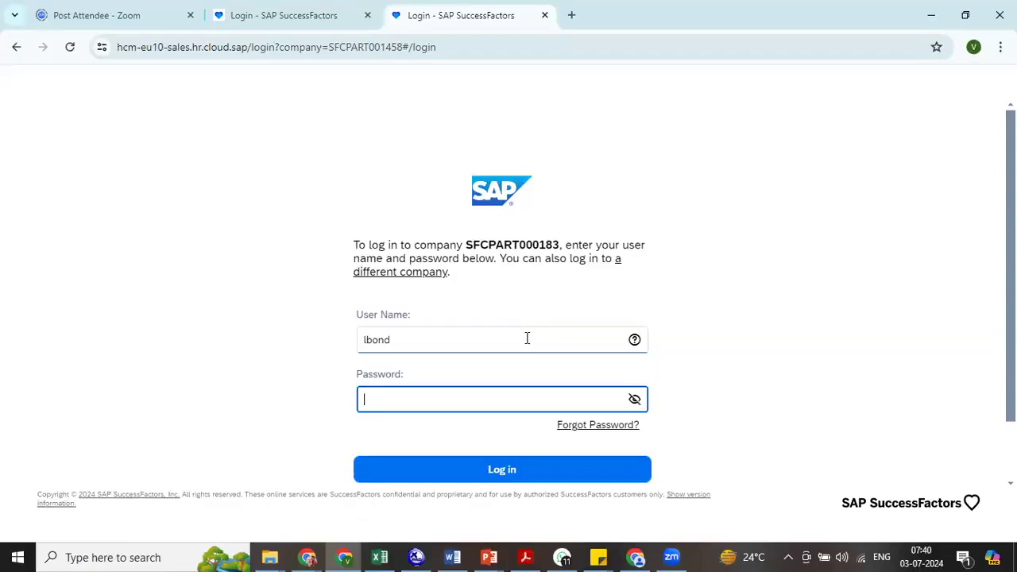
{"action": "type", "text": "*********"}
{"action": "key", "text": "Return"}
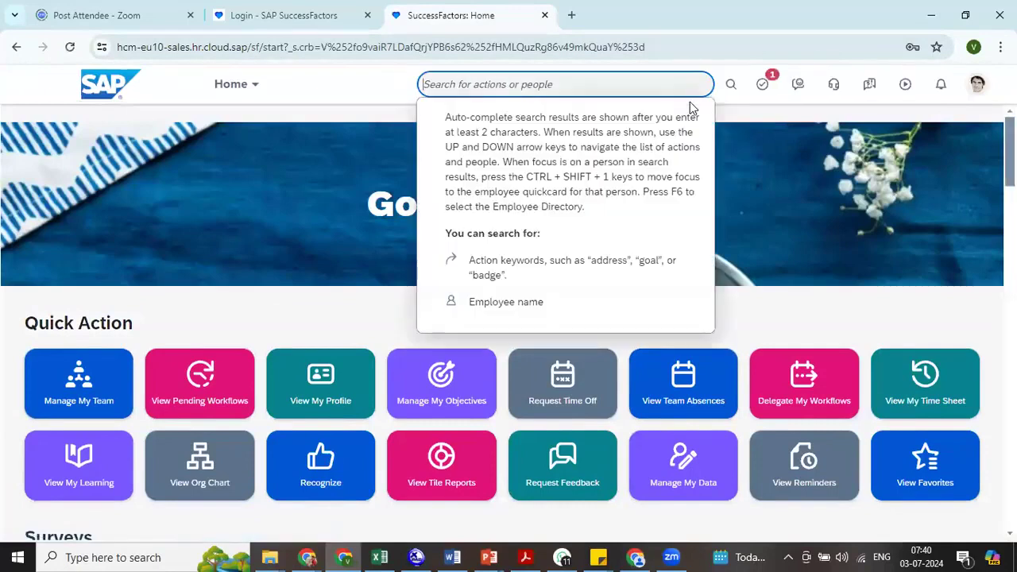
- Find the Manage Data page by searching actions for "man data" and select Legal Entity as its object type to search
{"action": "type", "text": "man data"}
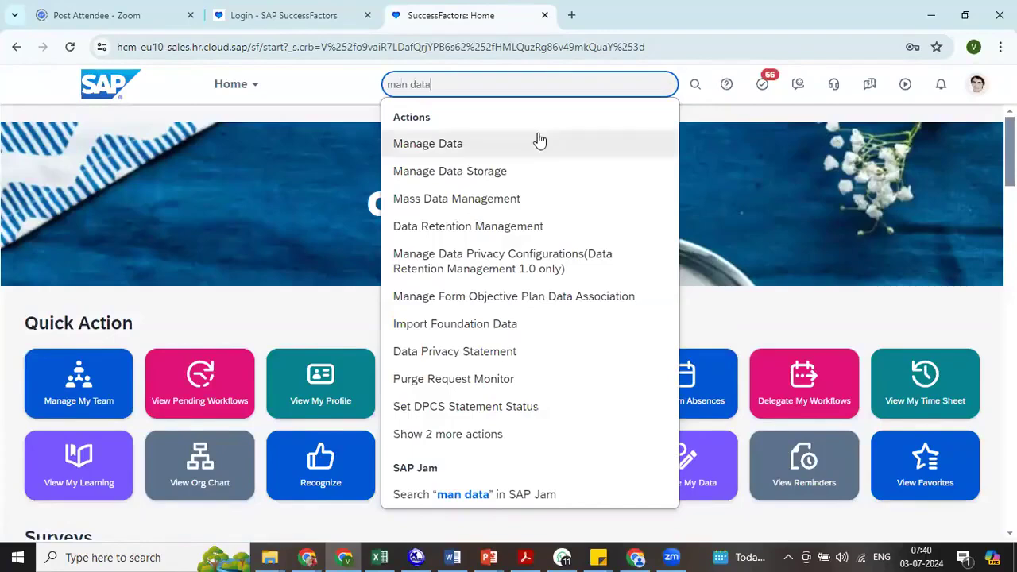
{"action": "left_click", "coordinate": [538, 140]}
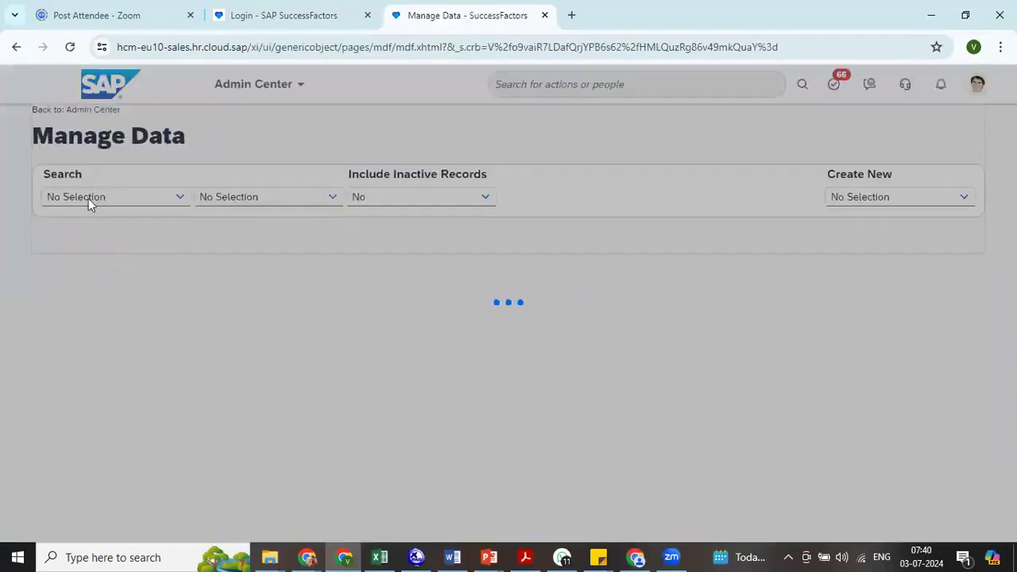
{"action": "left_click", "coordinate": [90, 198]}
{"action": "type", "text": "legal"}
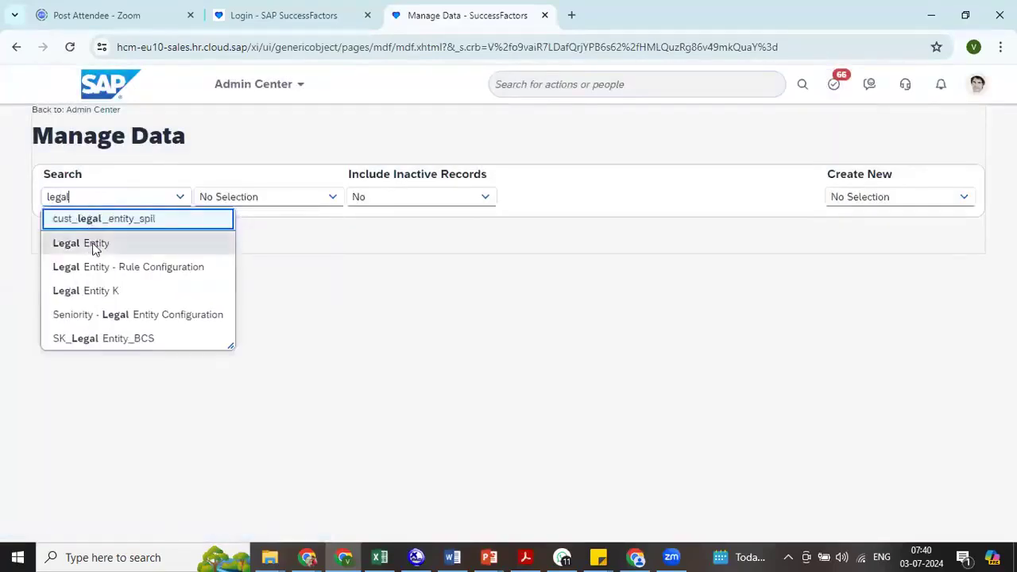
{"action": "left_click", "coordinate": [93, 240]}
- Look up "tmn" among the legal entities and open the TMN Pvt. Ltd. (TMN003) record
{"action": "left_click", "coordinate": [216, 199]}
{"action": "type", "text": "tmr"}
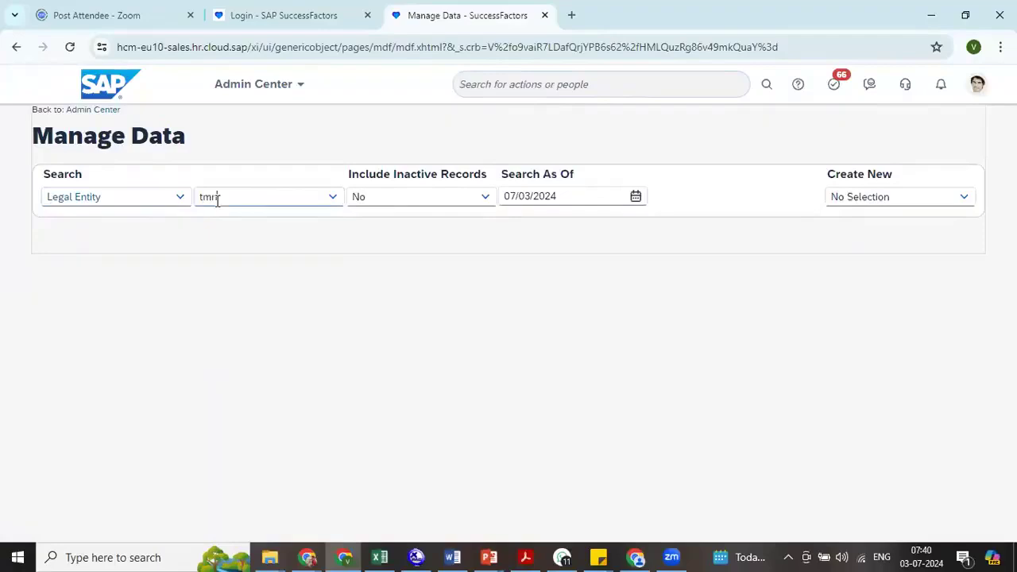
{"action": "key", "text": "BackSpace"}
{"action": "type", "text": "n"}
{"action": "left_click", "coordinate": [263, 223]}
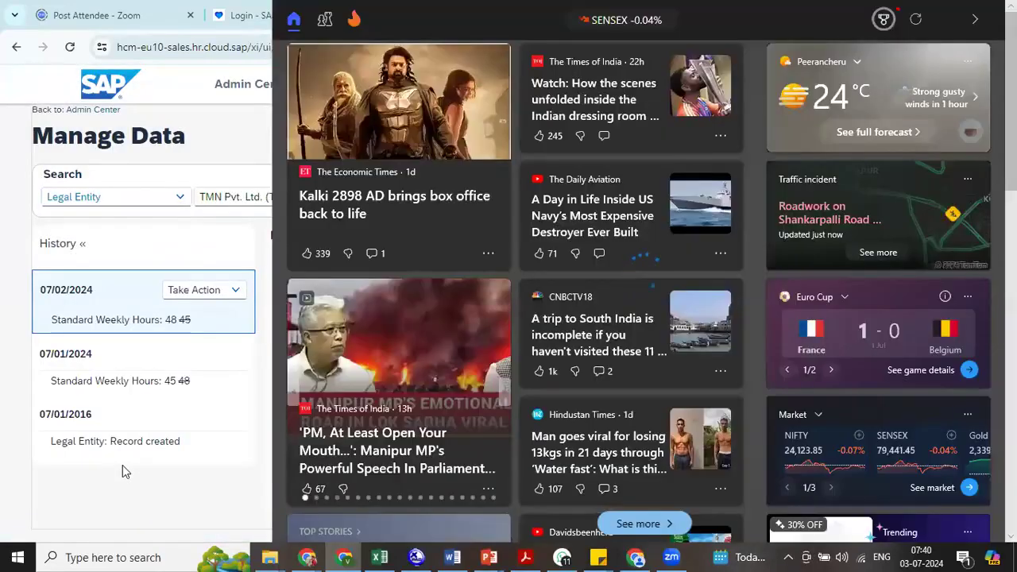
{"action": "left_click", "coordinate": [123, 465]}
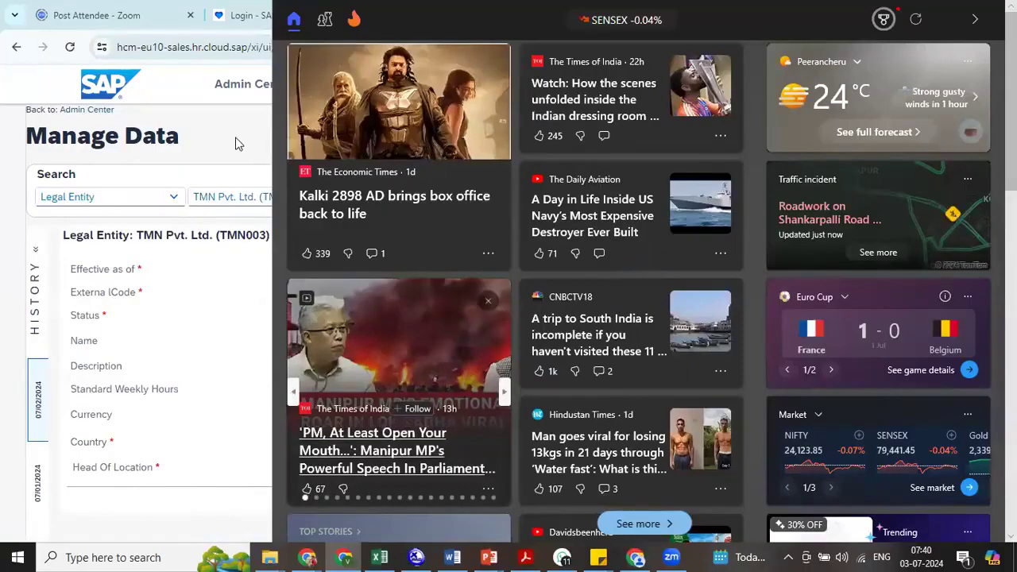
{"action": "double_click", "coordinate": [200, 326]}
{"action": "left_click_drag", "start_coordinate": [823, 556], "coordinate": [824, 560]}
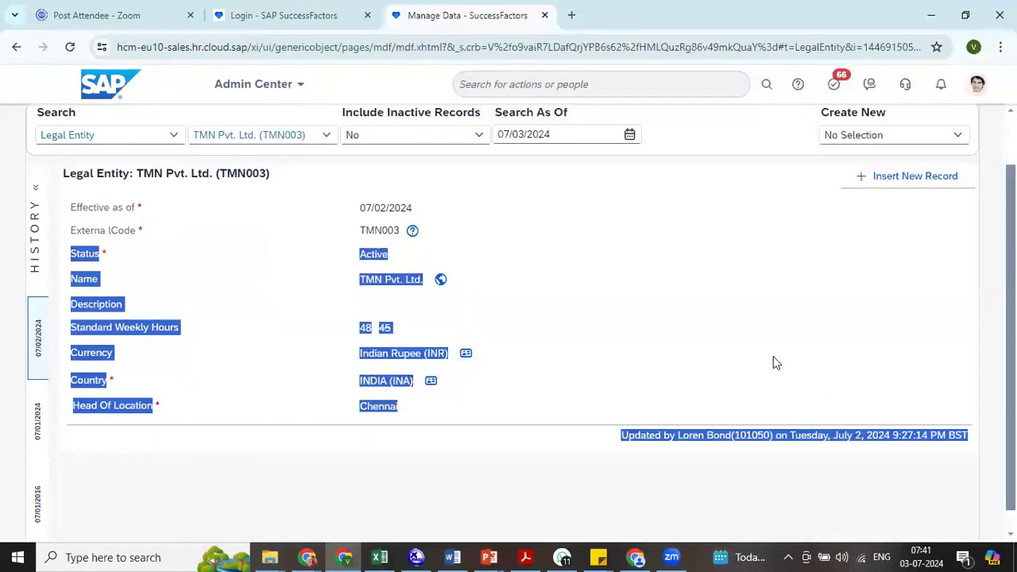
{"action": "left_click", "coordinate": [775, 363]}
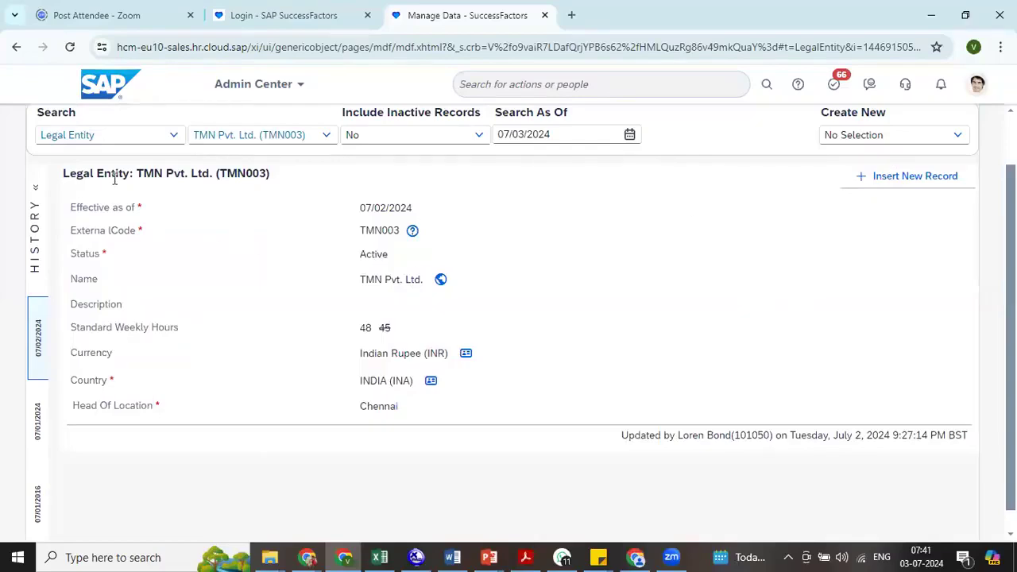
{"action": "left_click", "coordinate": [35, 211]}
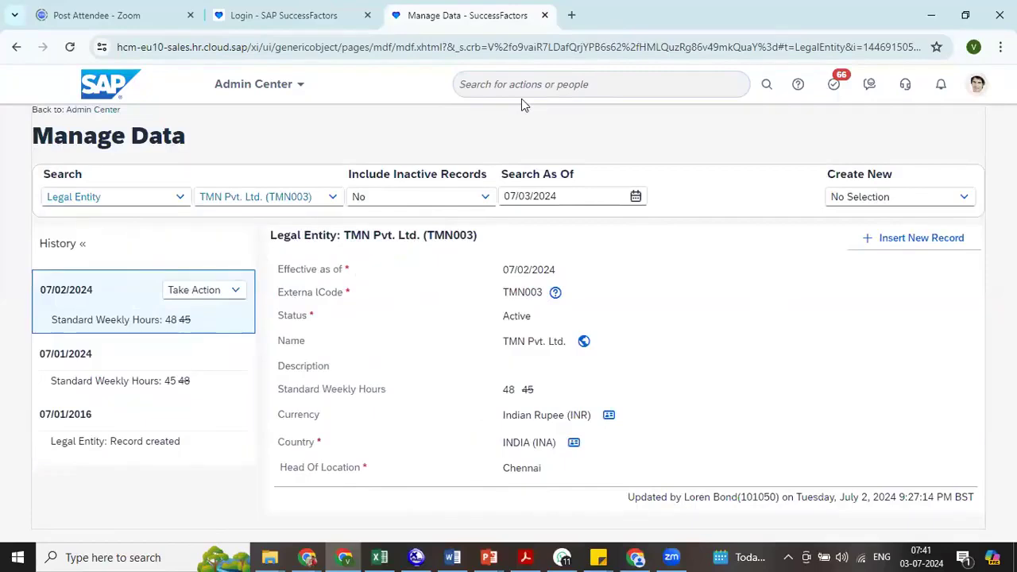
- Duplicate the Manage Data browser tab and open Configure Object Definitions in the copy by searching actions for "con obj def"
{"action": "right_click", "coordinate": [468, 27]}
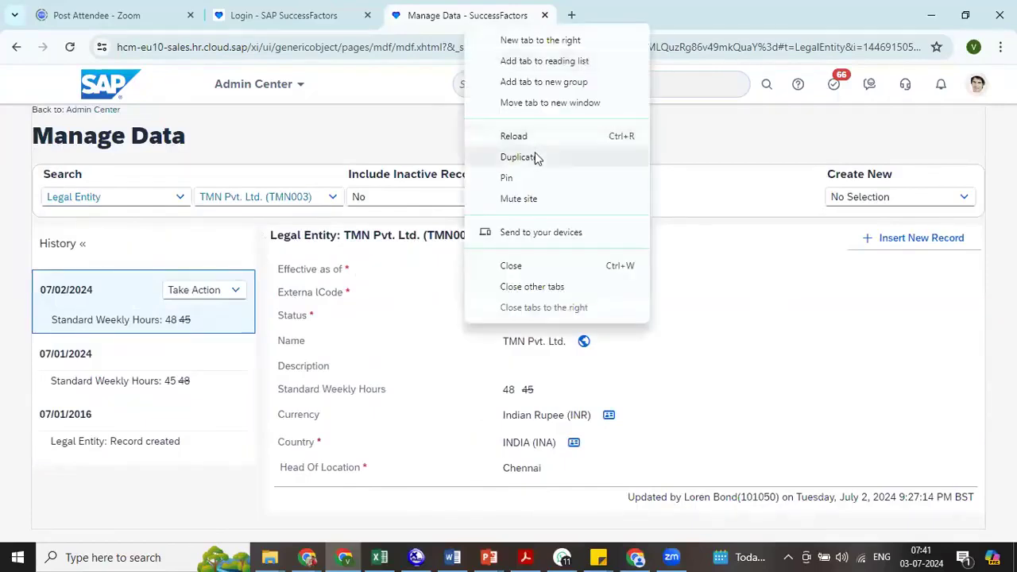
{"action": "left_click", "coordinate": [518, 157]}
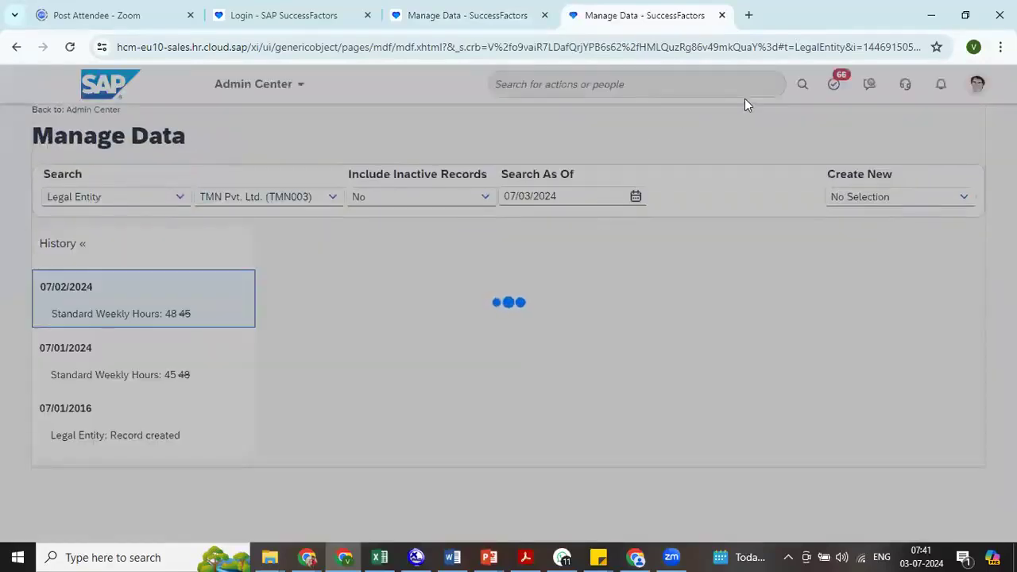
{"action": "left_click", "coordinate": [744, 97]}
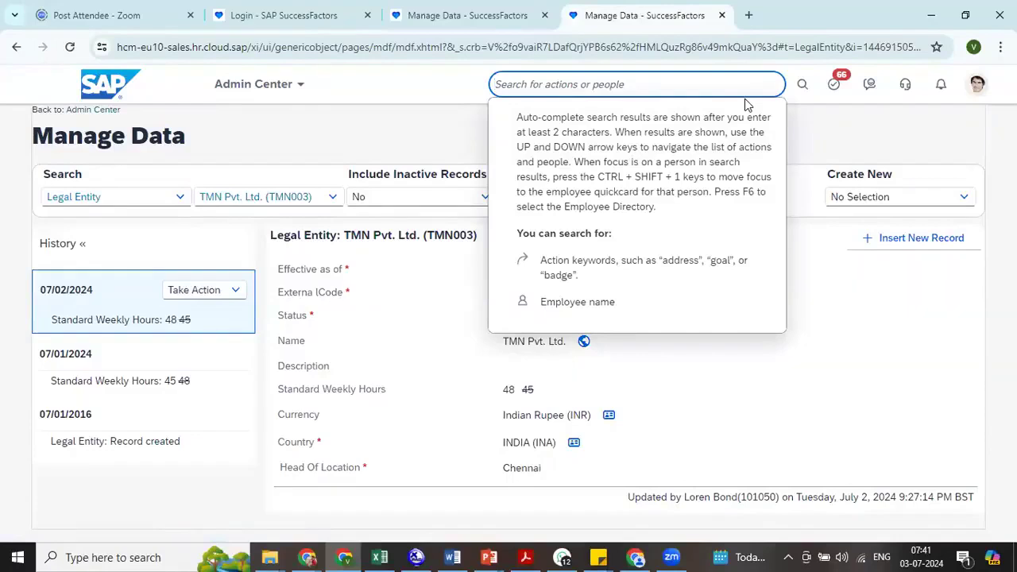
{"action": "type", "text": "con obj def"}
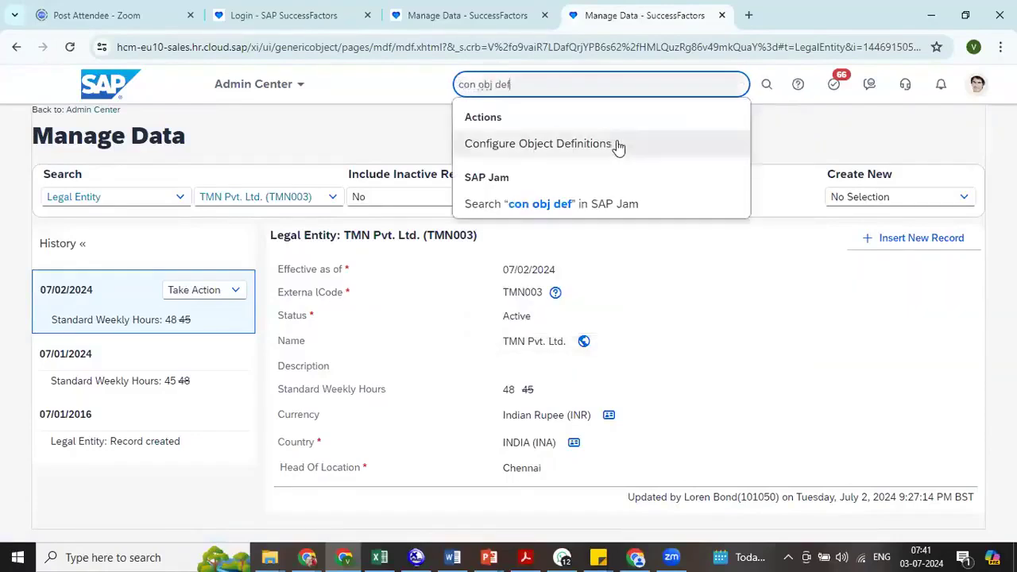
{"action": "left_click", "coordinate": [618, 144]}
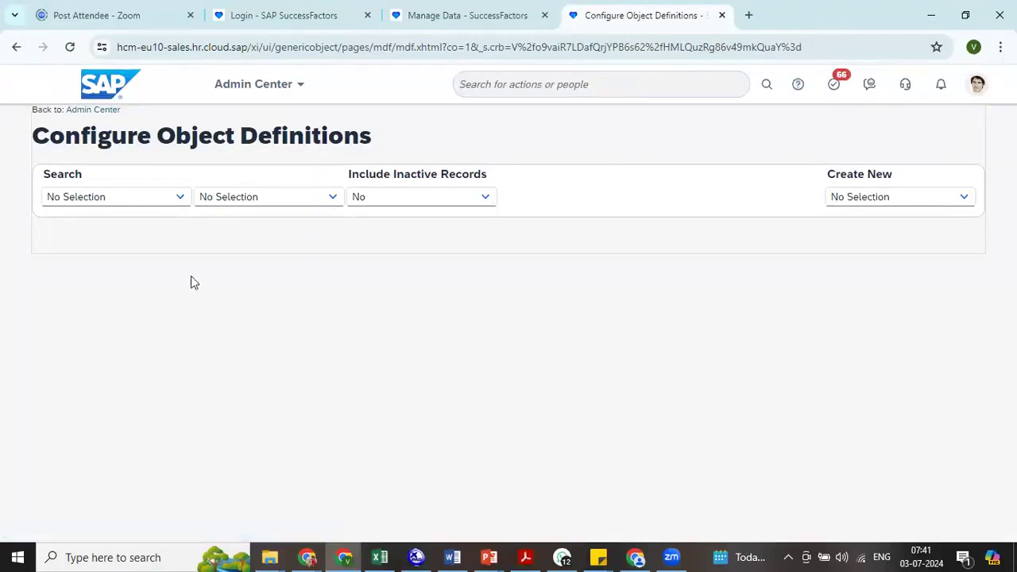
- Search the object definitions for "legal" and open the Legal Entity definition
{"action": "left_click", "coordinate": [181, 198]}
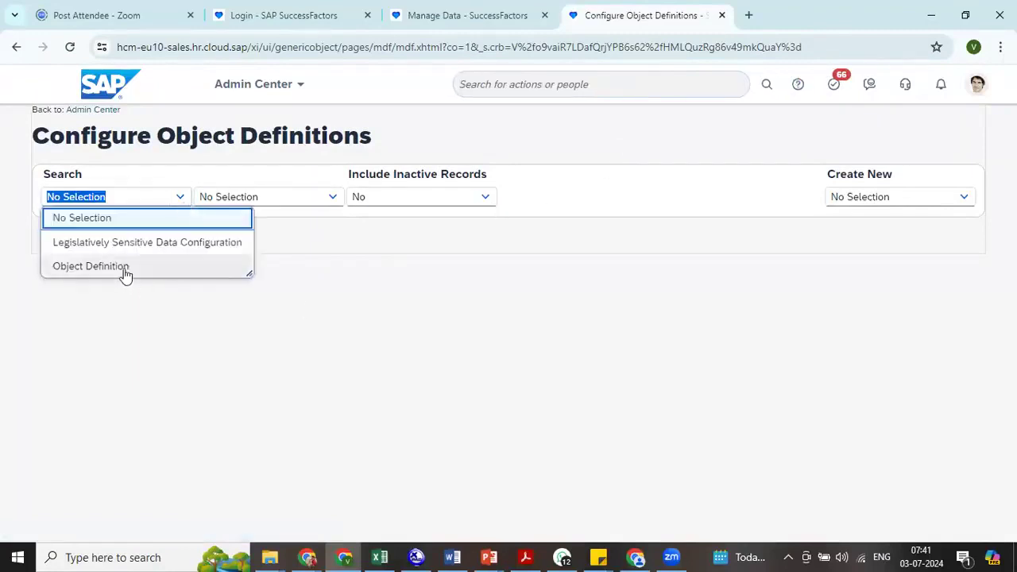
{"action": "left_click", "coordinate": [125, 267]}
{"action": "left_click", "coordinate": [248, 198]}
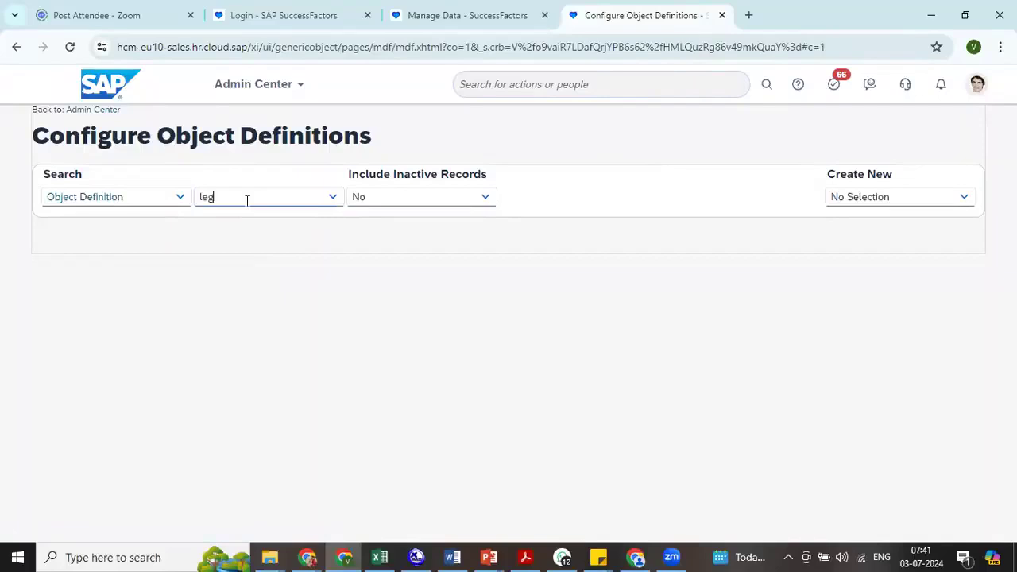
{"action": "type", "text": "legal"}
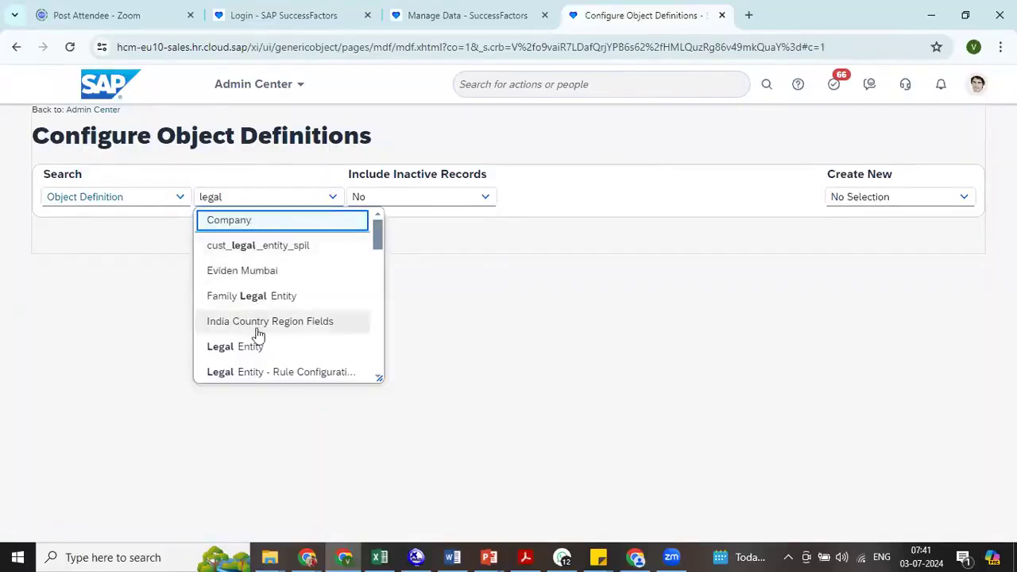
{"action": "left_click", "coordinate": [257, 345]}
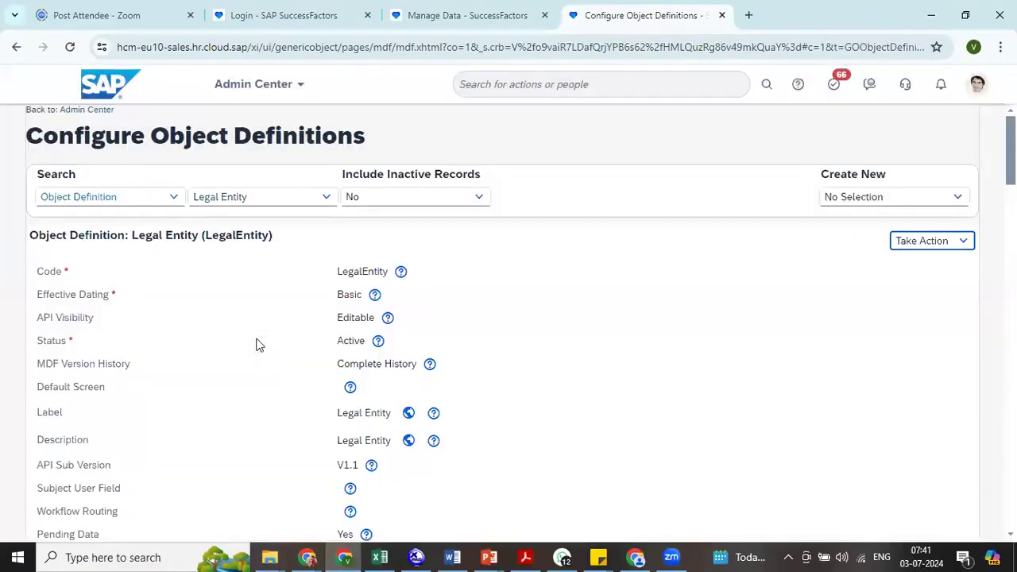
- Start correcting the Legal Entity definition and delete its toDisplayNameFormat association
{"action": "left_click", "coordinate": [935, 240]}
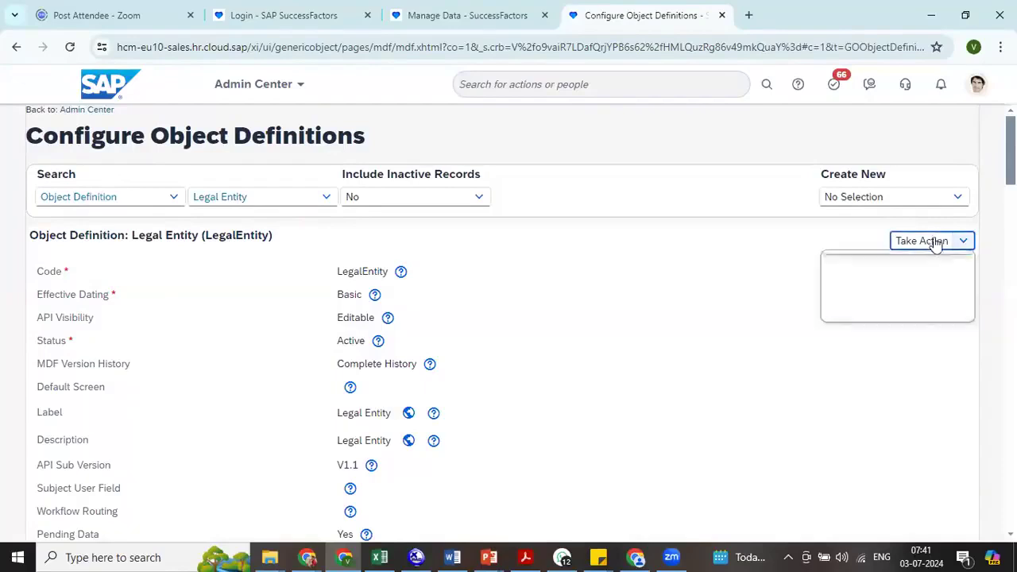
{"action": "left_click", "coordinate": [904, 262]}
{"action": "scroll", "coordinate": [509, 318], "scroll_direction": "down", "scroll_amount": 20}
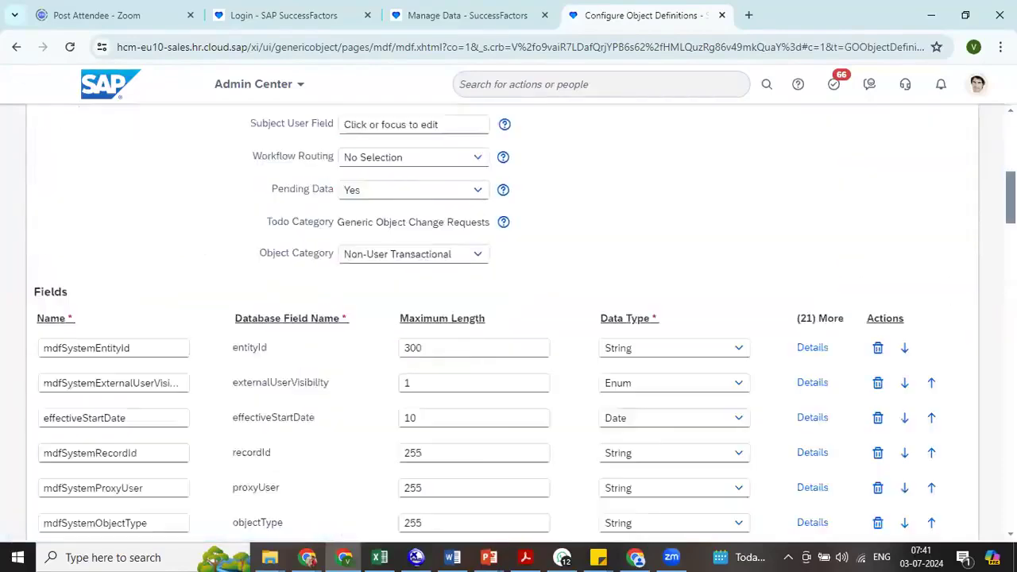
{"action": "scroll", "coordinate": [509, 318], "scroll_direction": "down", "scroll_amount": 11}
{"action": "scroll", "coordinate": [509, 318], "scroll_direction": "up", "scroll_amount": 10}
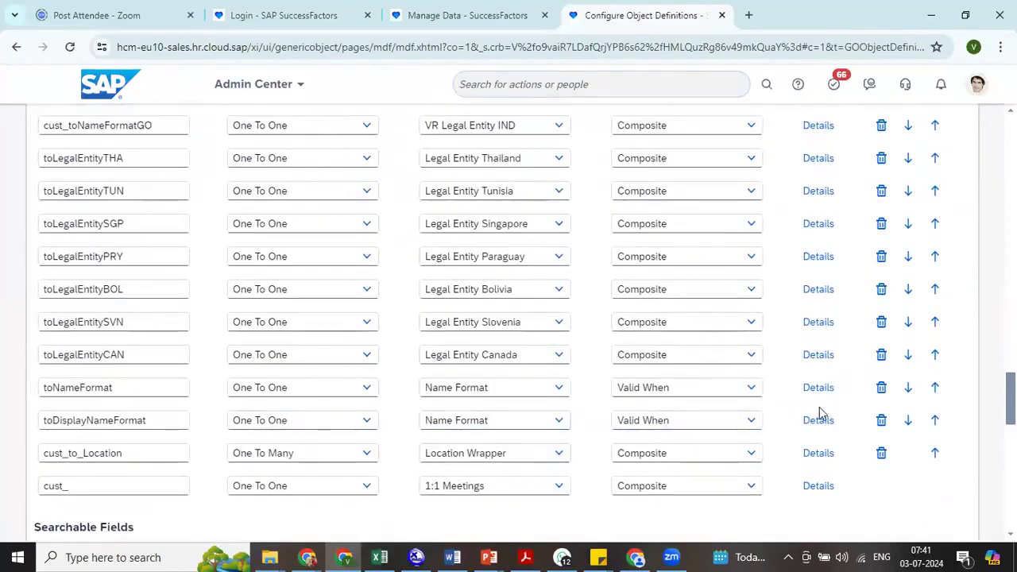
{"action": "left_click", "coordinate": [880, 429]}
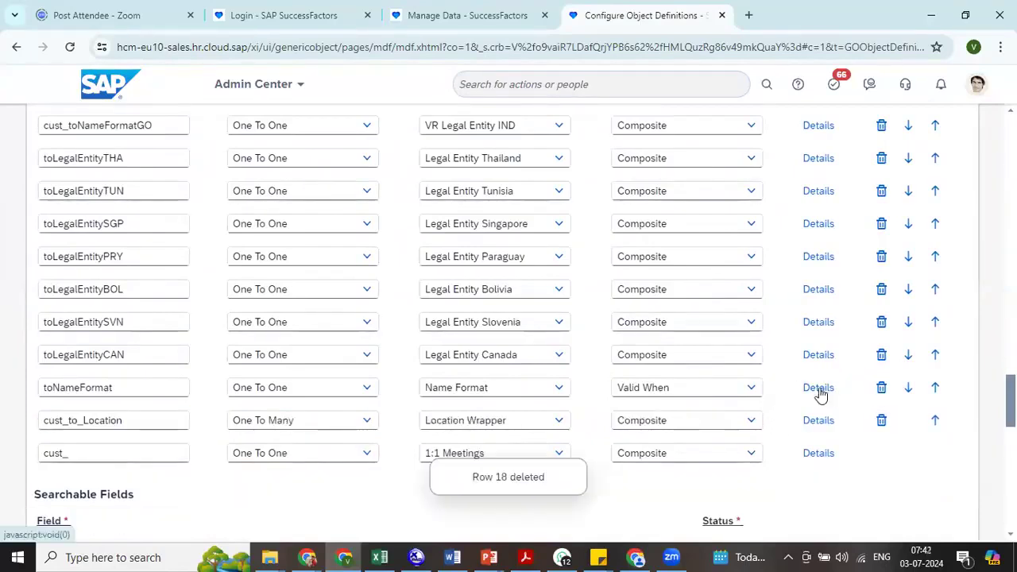
- Set the visibility of the toNameFormat association to Editable in its details
{"action": "left_click", "coordinate": [820, 389]}
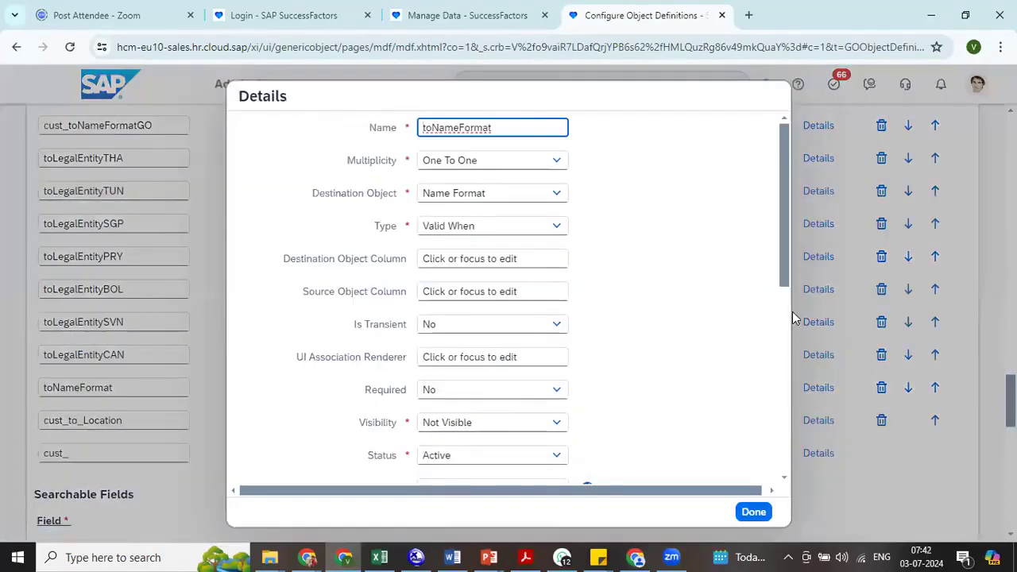
{"action": "left_click", "coordinate": [426, 420]}
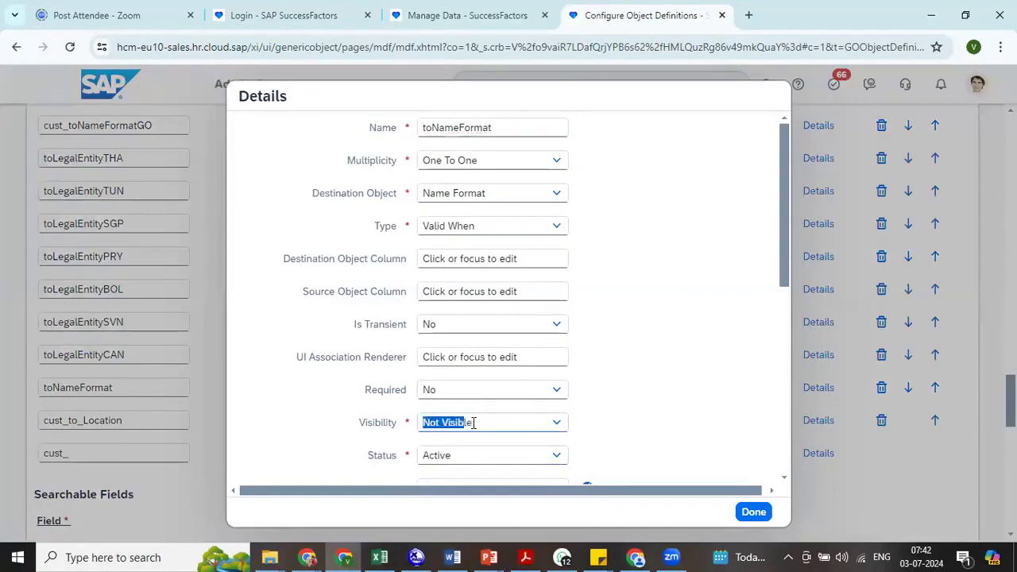
{"action": "left_click", "coordinate": [556, 422]}
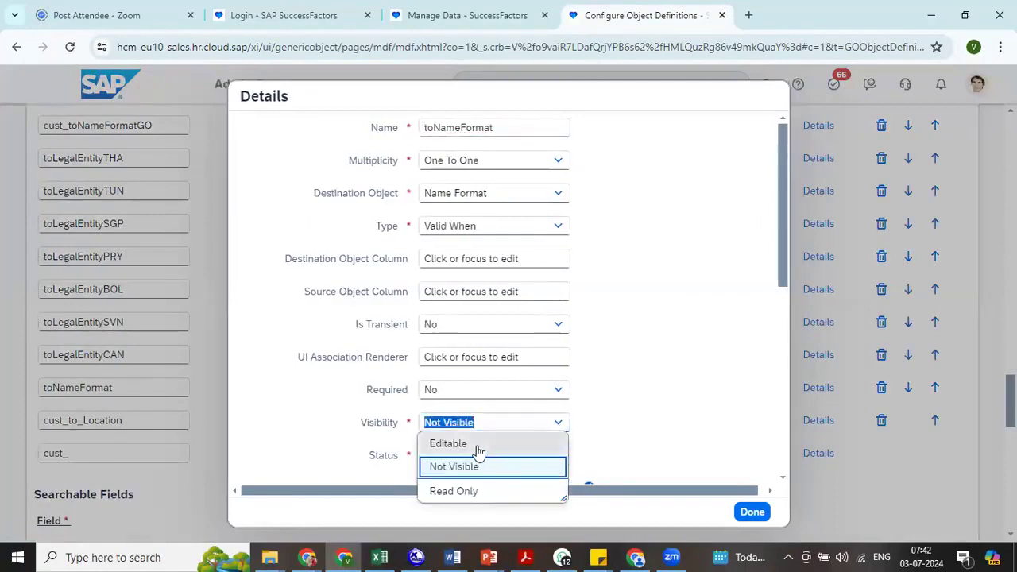
{"action": "left_click", "coordinate": [477, 446]}
{"action": "left_click", "coordinate": [752, 512]}
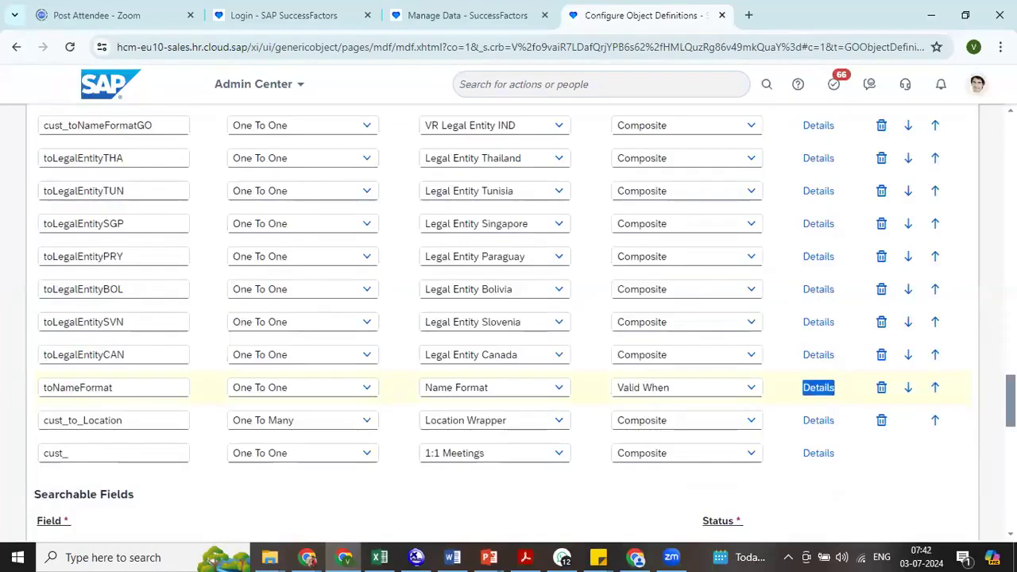
- Try to save the Legal Entity definition and discard the pending changes
{"action": "scroll", "coordinate": [508, 317], "scroll_direction": "down", "scroll_amount": 10}
{"action": "left_click", "coordinate": [912, 507]}
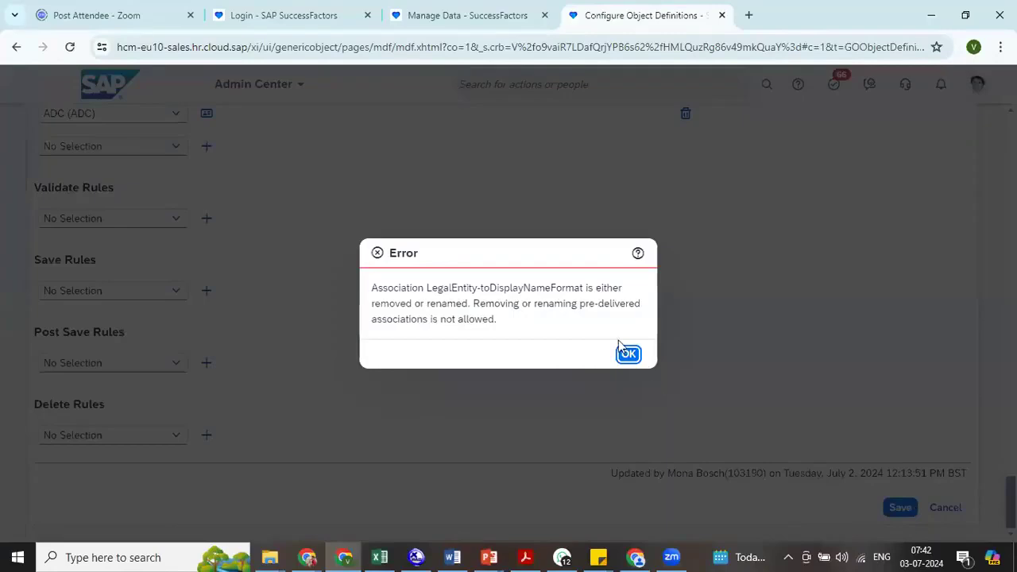
{"action": "left_click", "coordinate": [628, 354]}
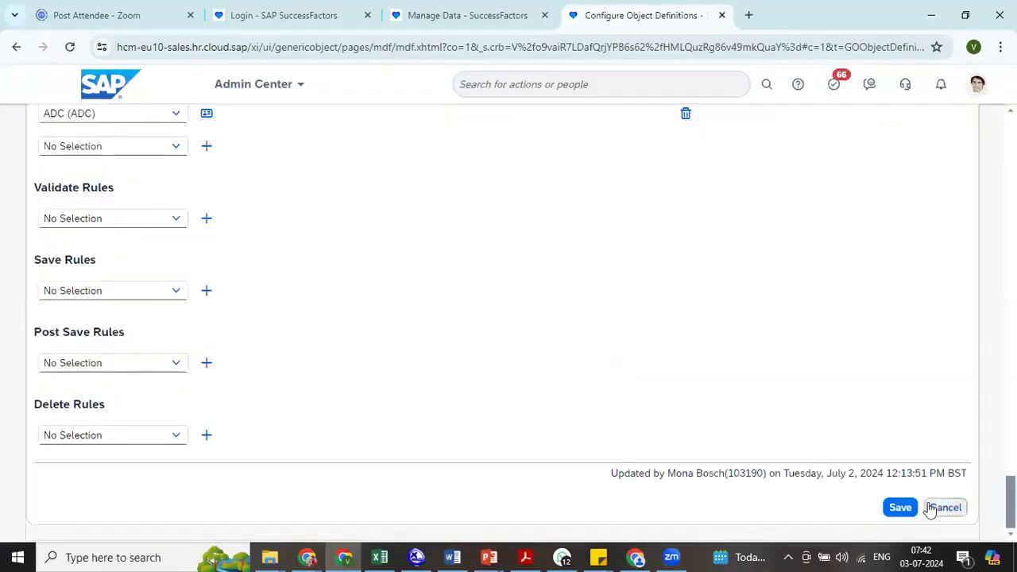
{"action": "left_click", "coordinate": [931, 509]}
{"action": "left_click", "coordinate": [568, 351]}
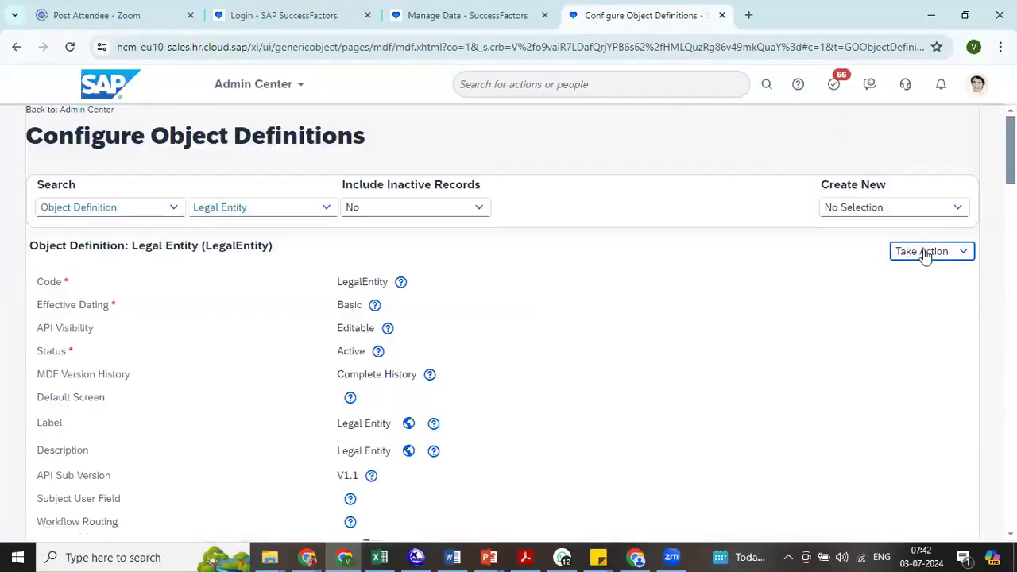
- Correct the Legal Entity definition again, making the toNameFormat association's visibility Editable, and save it
{"action": "left_click", "coordinate": [923, 251]}
{"action": "left_click", "coordinate": [889, 271]}
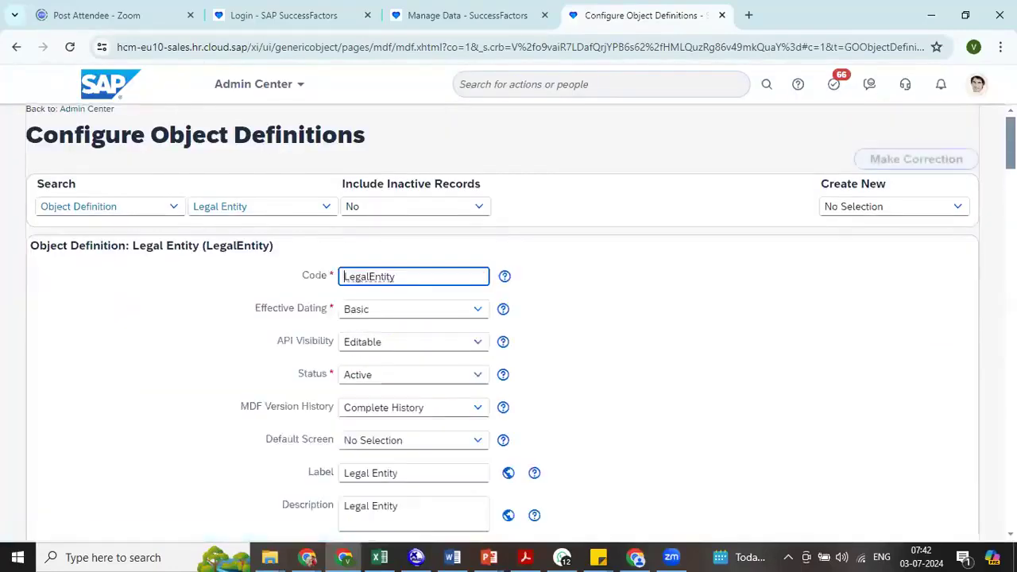
{"action": "scroll", "coordinate": [508, 318], "scroll_direction": "down", "scroll_amount": 20}
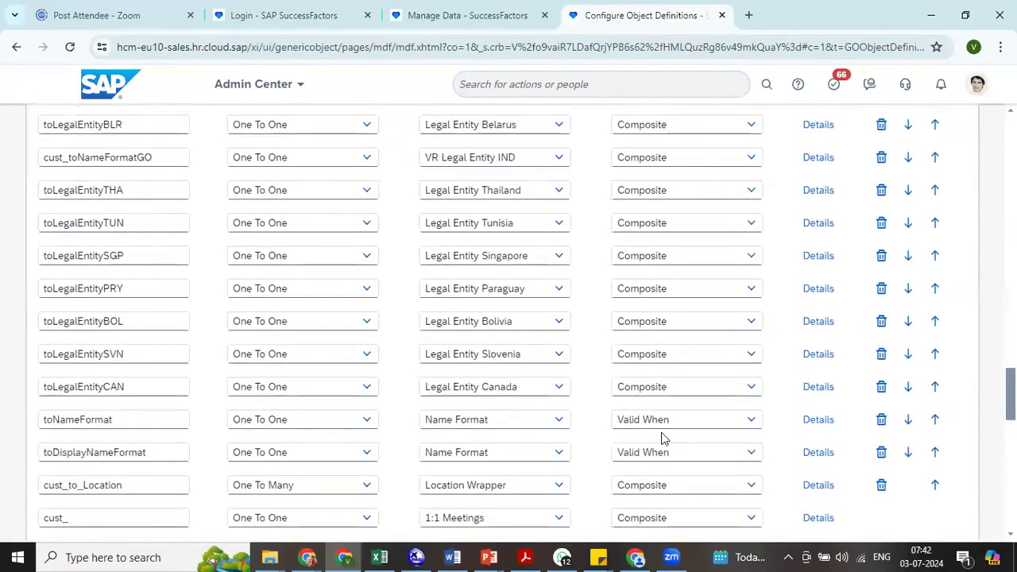
{"action": "left_click", "coordinate": [825, 420]}
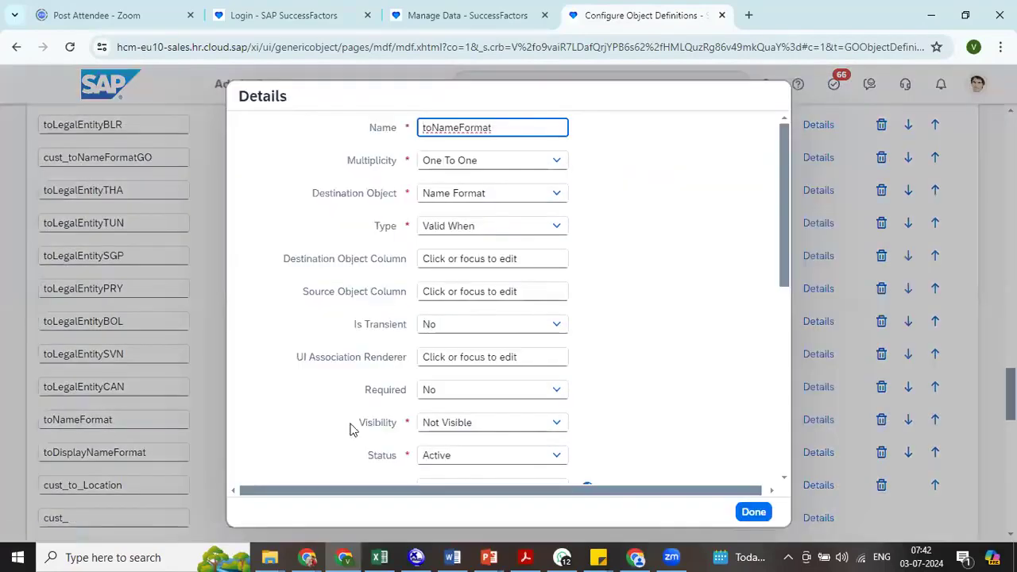
{"action": "left_click", "coordinate": [556, 423]}
{"action": "left_click", "coordinate": [477, 445]}
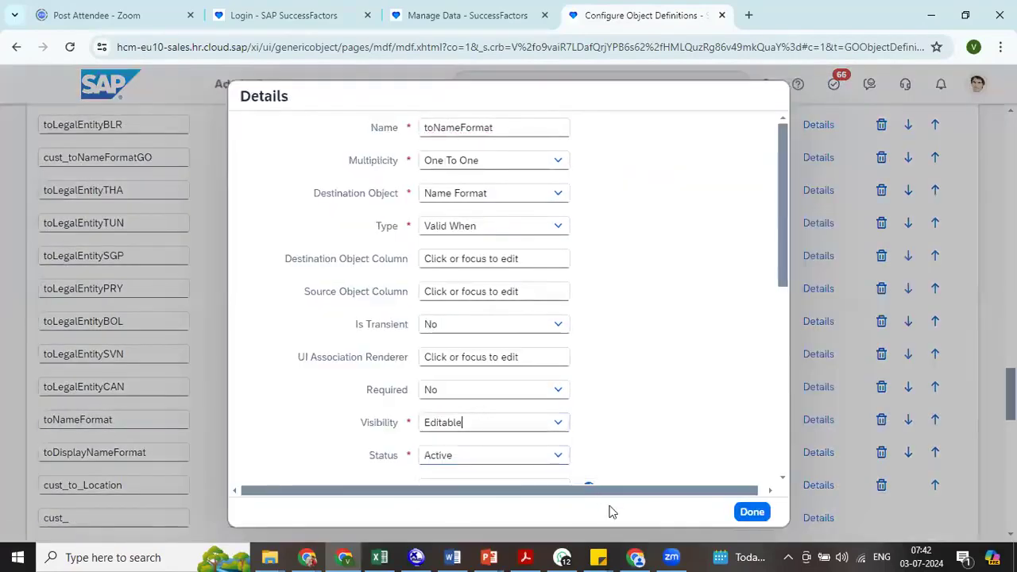
{"action": "left_click", "coordinate": [752, 511]}
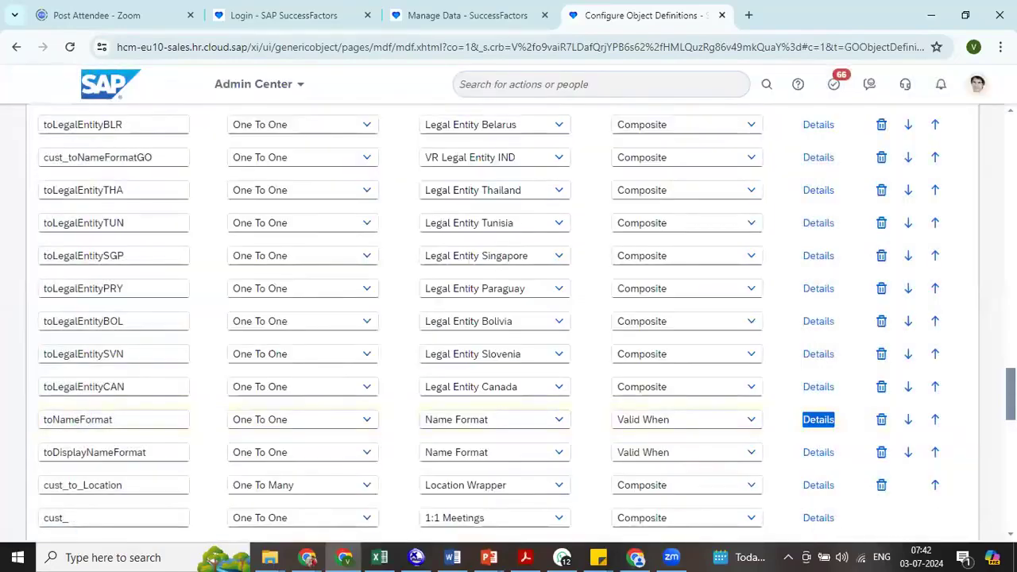
{"action": "scroll", "coordinate": [509, 317], "scroll_direction": "down", "scroll_amount": 15}
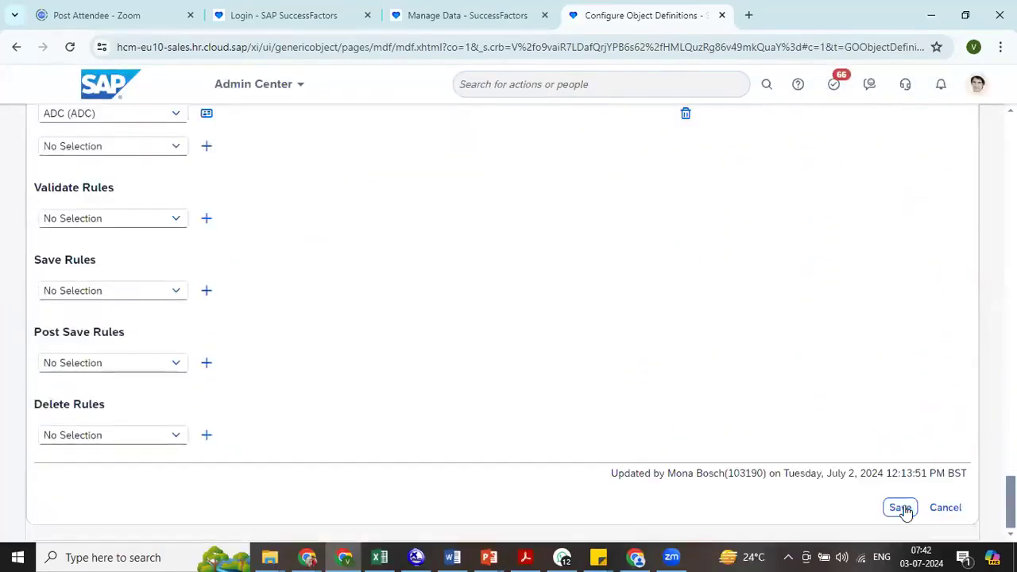
{"action": "left_click", "coordinate": [901, 509]}
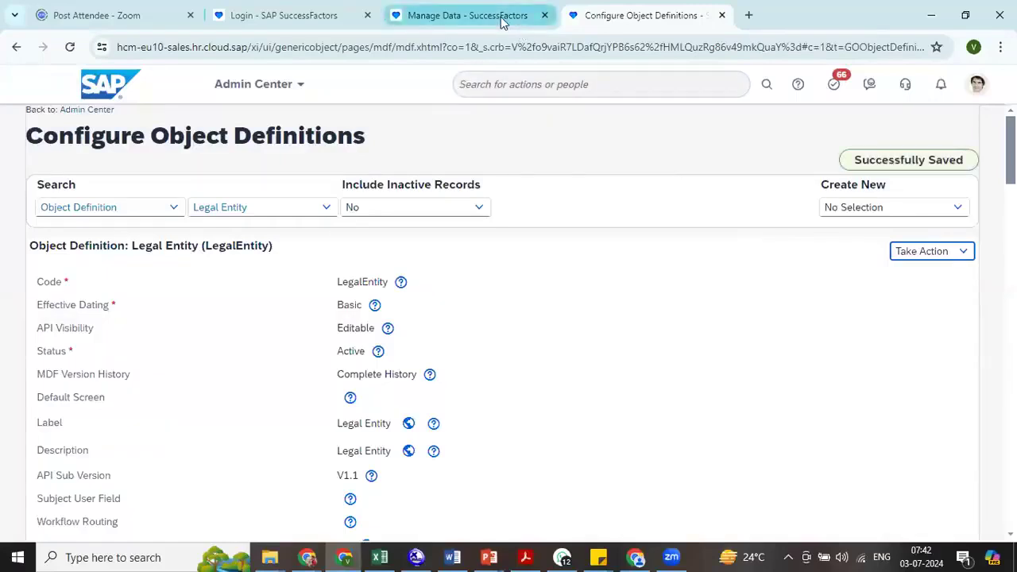
- Return to Manage Data, reload the TMN Pvt. Ltd. (TMN003) legal entity by searching for "TMN", and check its Name Format for Legal Entity field
{"action": "left_click", "coordinate": [513, 23]}
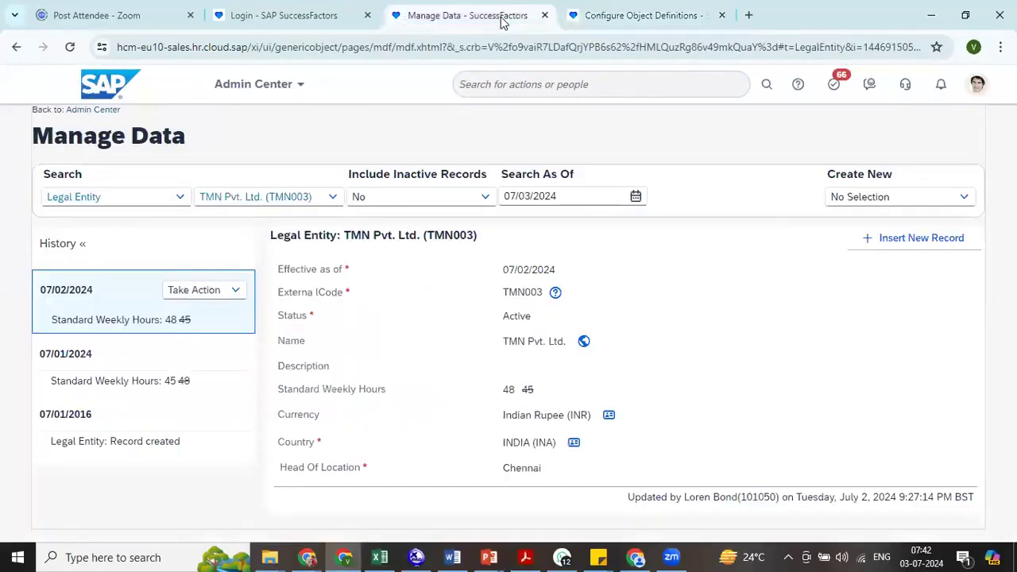
{"action": "left_click", "coordinate": [259, 200]}
{"action": "type", "text": "TMN"}
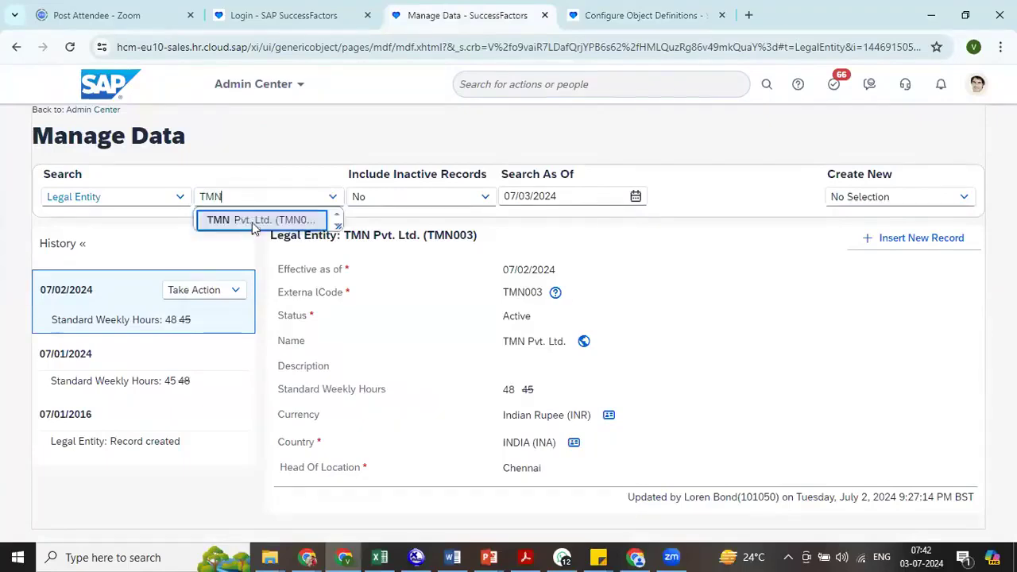
{"action": "left_click", "coordinate": [252, 223]}
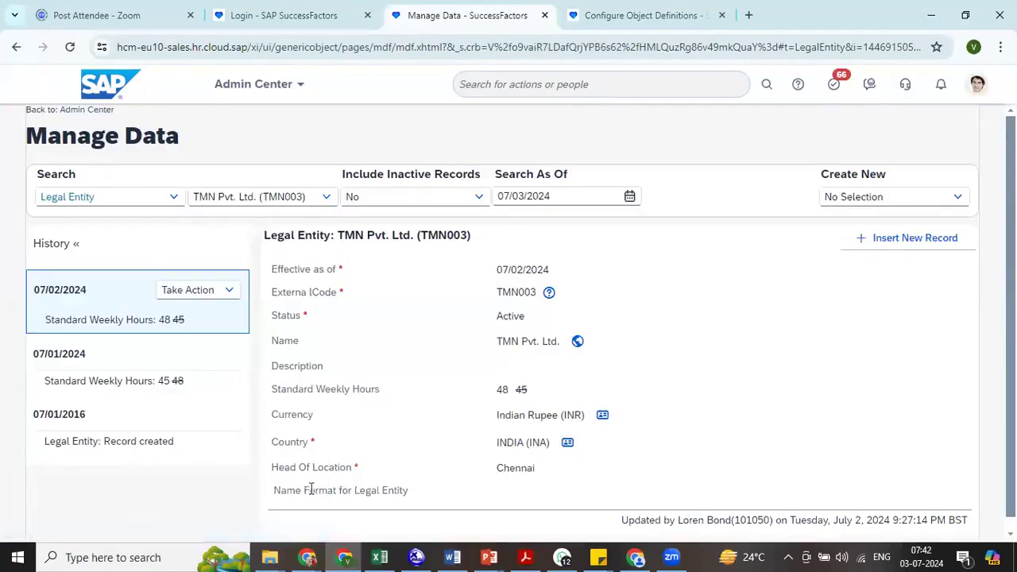
{"action": "left_click_drag", "start_coordinate": [309, 490], "coordinate": [413, 511]}
- Start a correction of the 07/02/2024 TMN record, search its name formats for "tmn", and clear the search to list all formats
{"action": "left_click", "coordinate": [223, 291]}
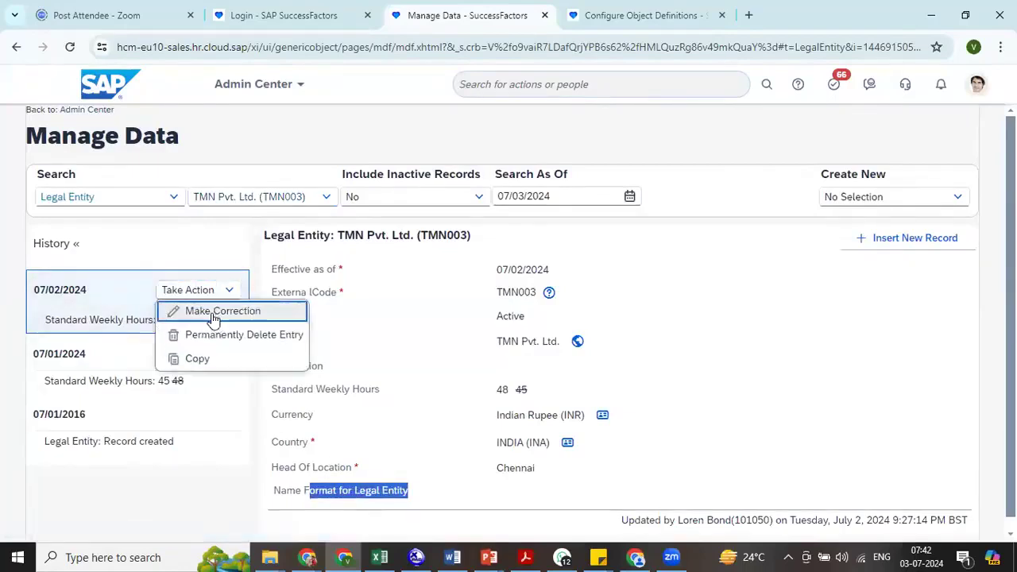
{"action": "left_click", "coordinate": [215, 310]}
{"action": "scroll", "coordinate": [880, 526], "scroll_direction": "down", "scroll_amount": 2}
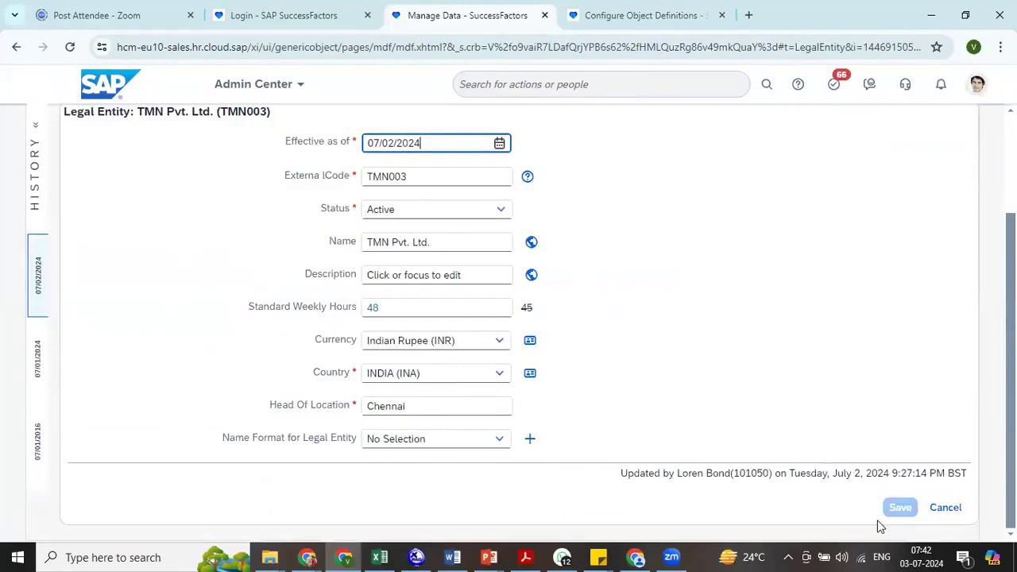
{"action": "left_click", "coordinate": [427, 440]}
{"action": "type", "text": "tmn"}
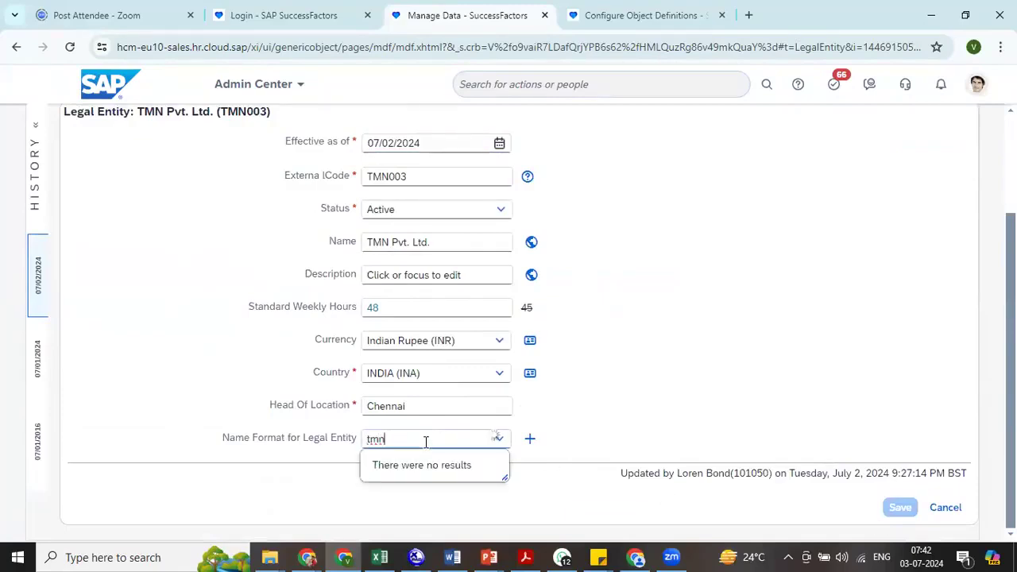
{"action": "key", "text": "BackSpace"}
{"action": "key", "text": "BackSpace"}
{"action": "key", "text": "BackSpace"}
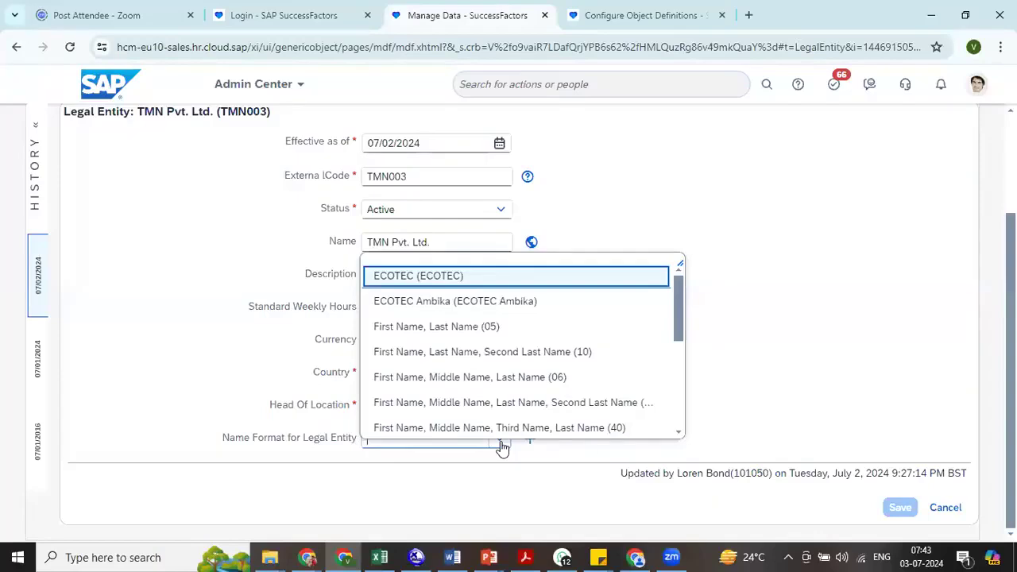
- Switch to the training workbook in Excel to review the Company row for Reliance Industries Ltd, and return to the browser
{"action": "left_click", "coordinate": [379, 557]}
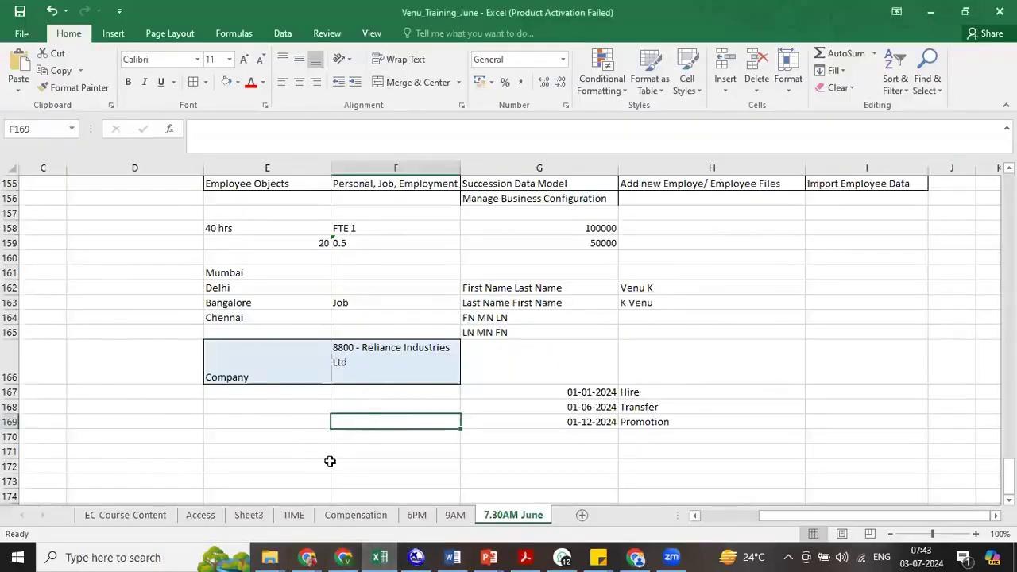
{"action": "left_click", "coordinate": [294, 408]}
{"action": "left_click", "coordinate": [274, 370]}
{"action": "left_click", "coordinate": [359, 364]}
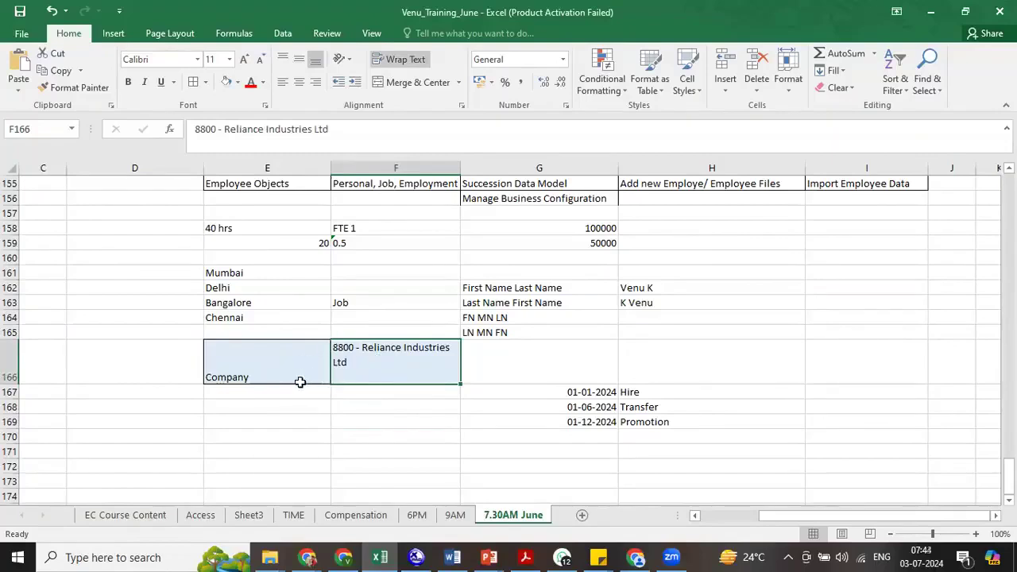
{"action": "left_click", "coordinate": [247, 387]}
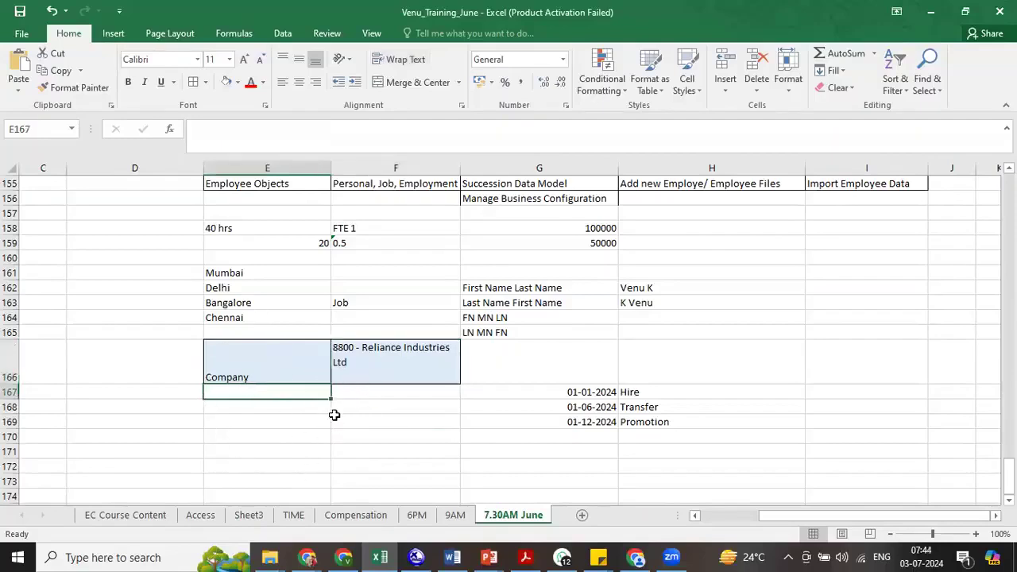
{"action": "key", "text": "alt+Tab"}
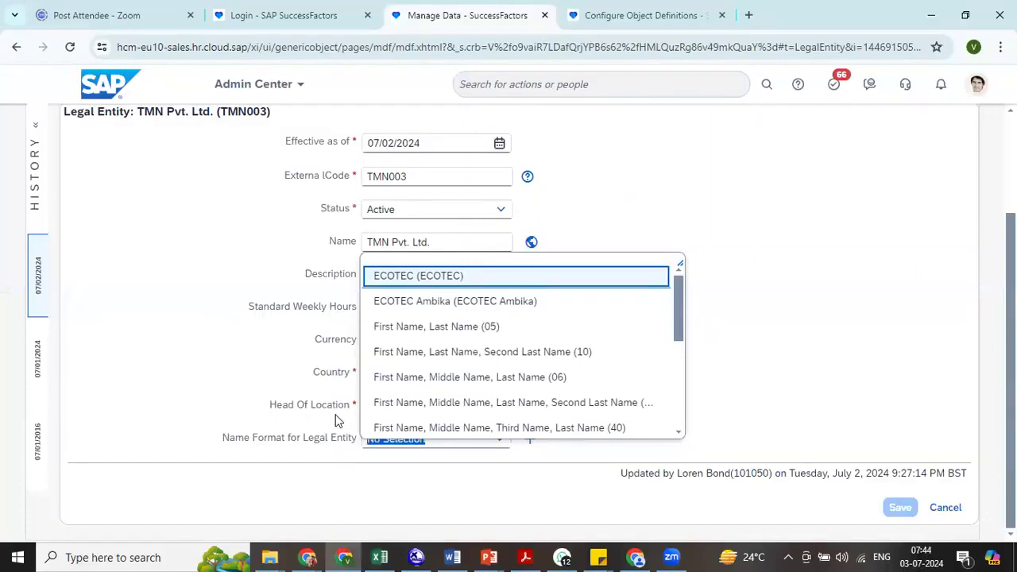
- Cancel the correction of the TMN legal entity and go to the Home page
{"action": "left_click", "coordinate": [945, 507]}
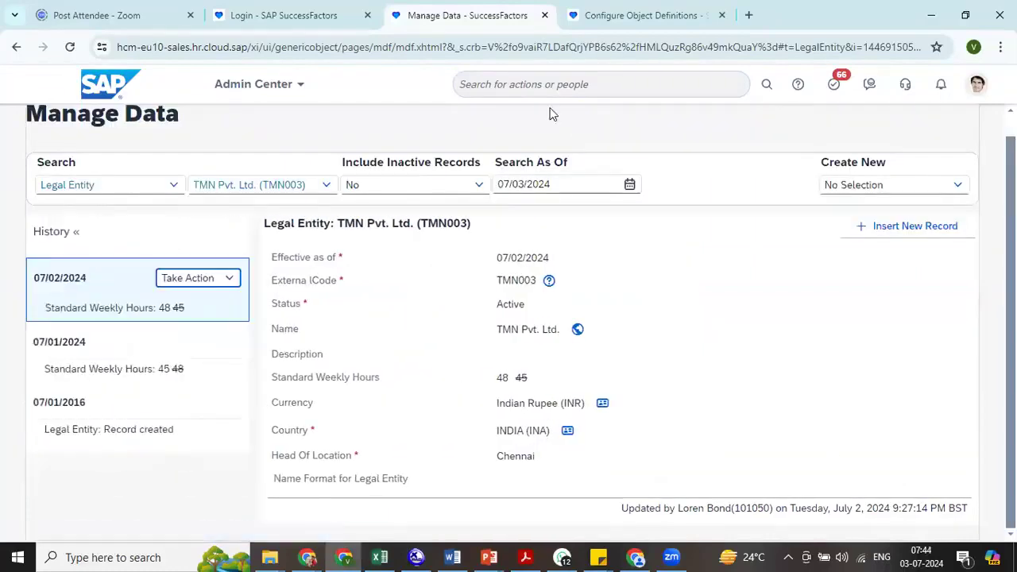
{"action": "key", "text": "alt+Tab"}
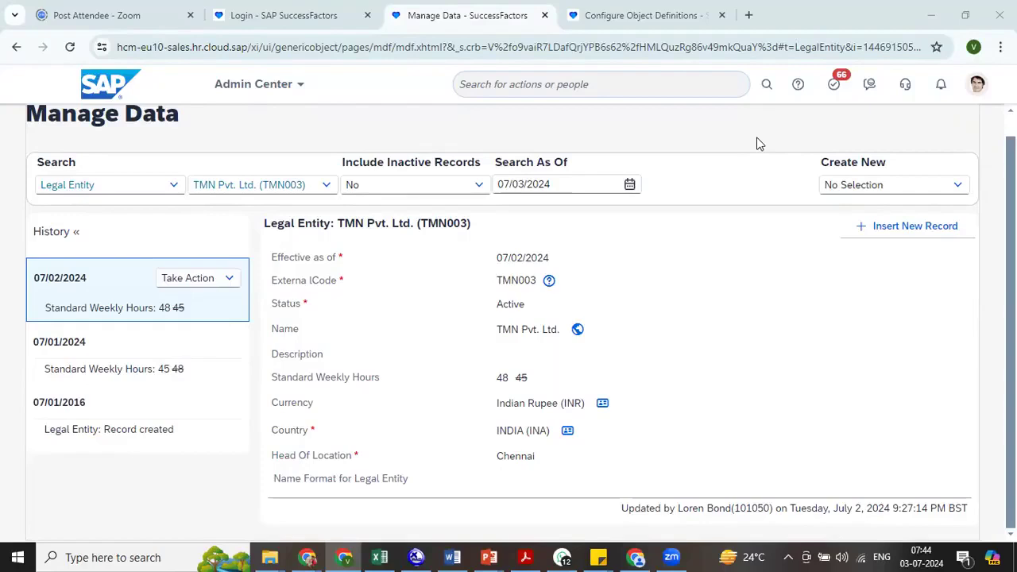
{"action": "left_click", "coordinate": [243, 84]}
{"action": "left_click", "coordinate": [263, 111]}
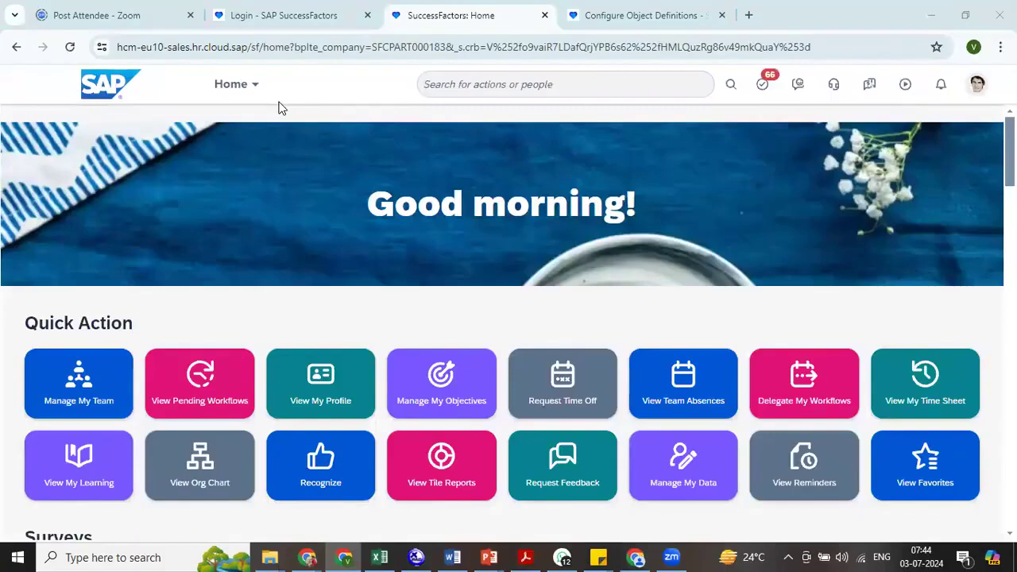
- Look through the list of modules, and open the Text Replacement page by searching for "text repl"
{"action": "left_click", "coordinate": [256, 86]}
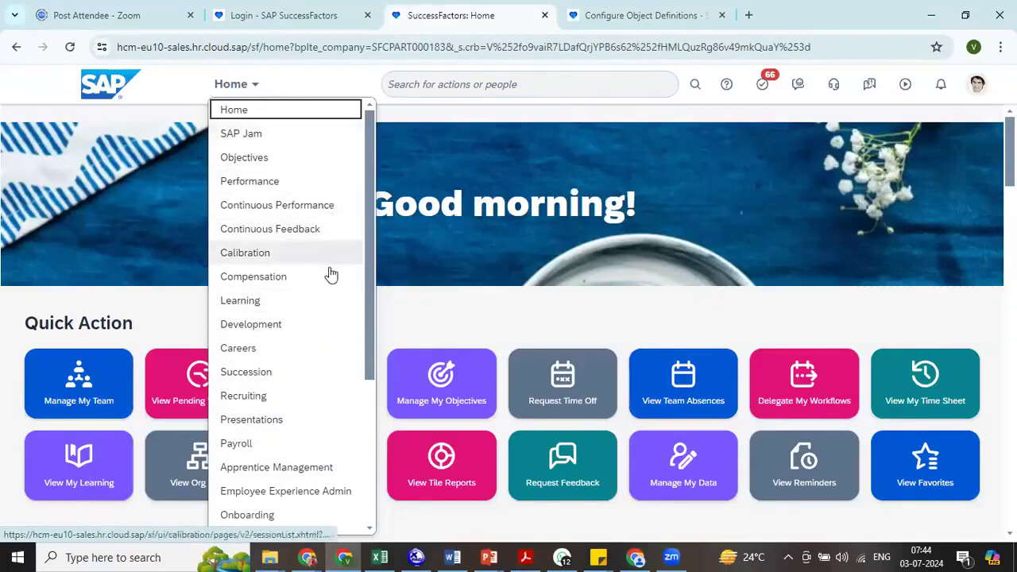
{"action": "left_click", "coordinate": [368, 530]}
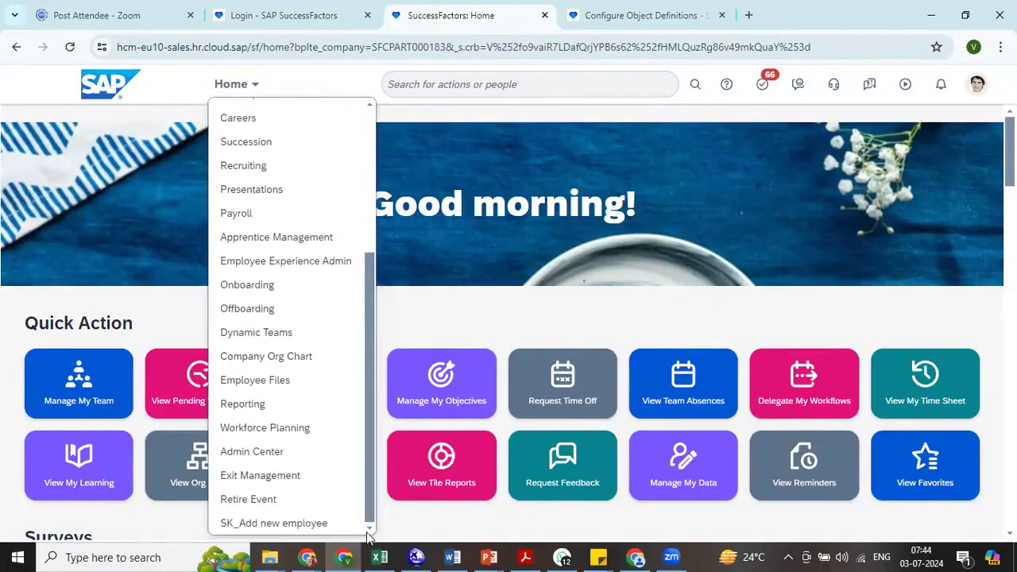
{"action": "left_click", "coordinate": [652, 93]}
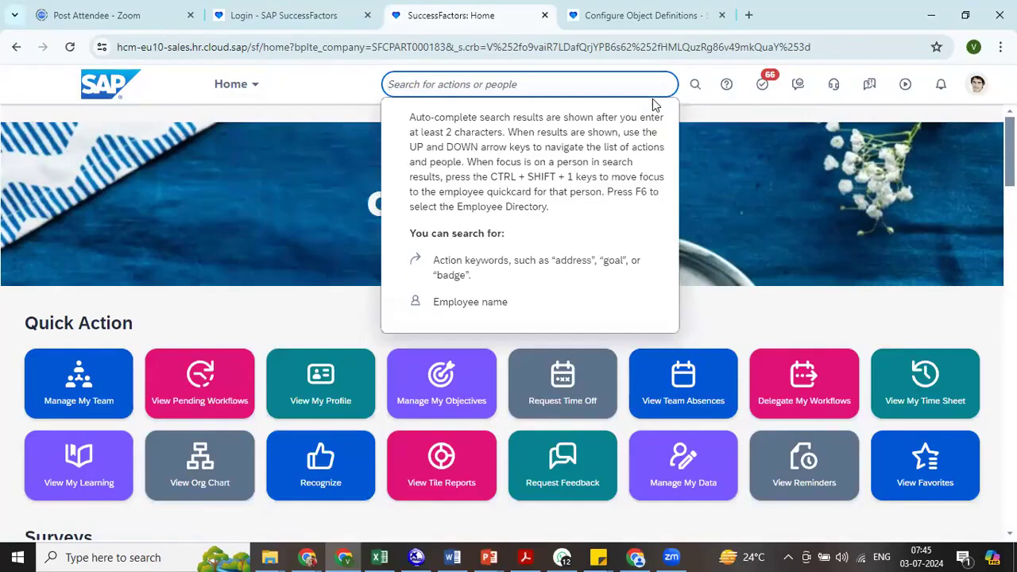
{"action": "type", "text": "t"}
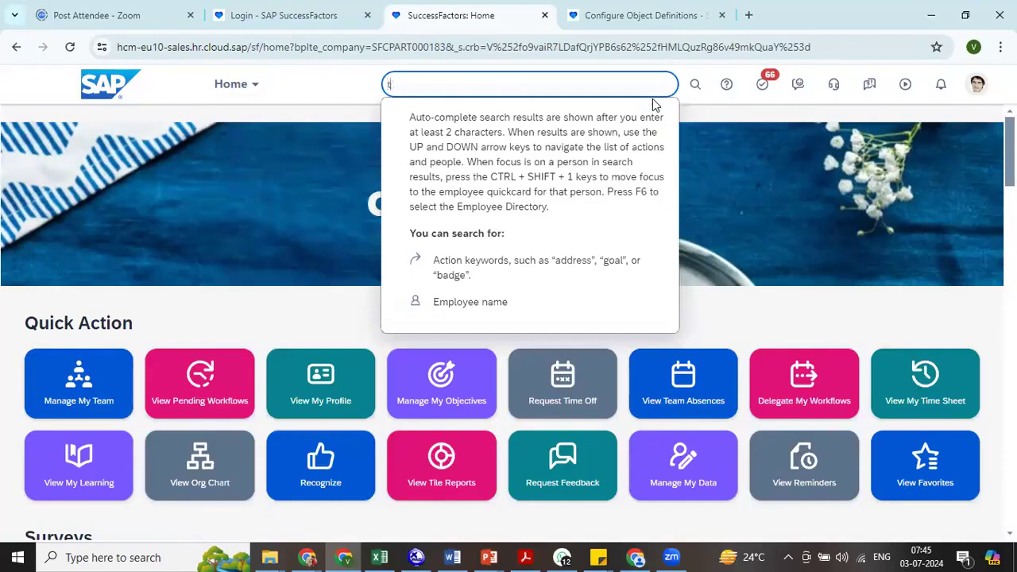
{"action": "type", "text": "ext repl"}
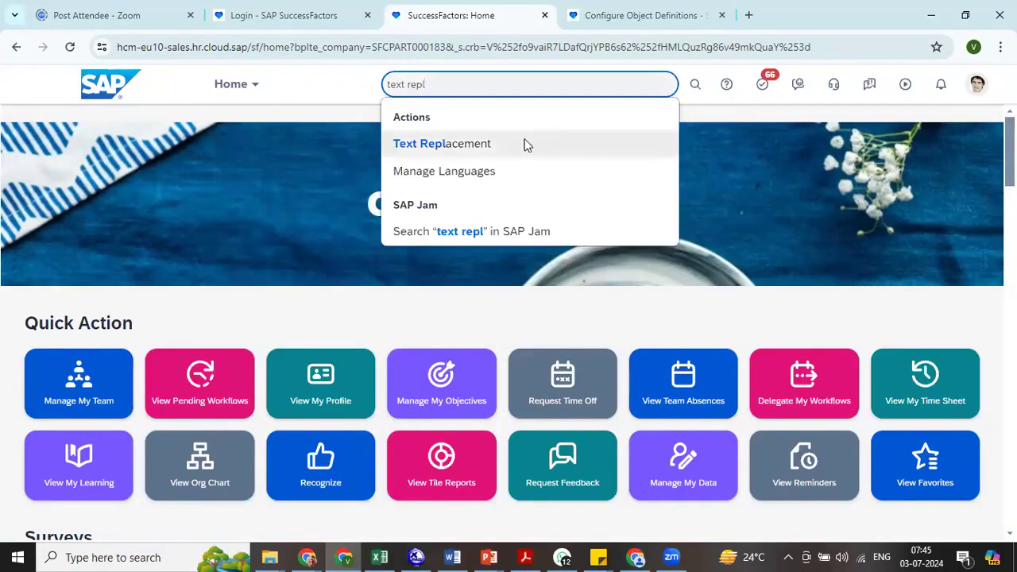
{"action": "left_click", "coordinate": [525, 143]}
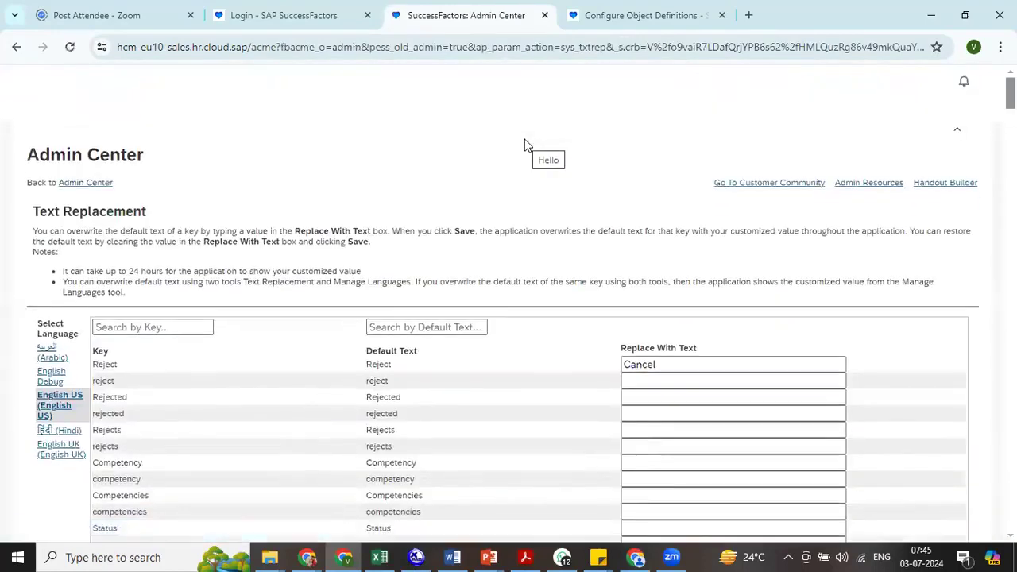
- Find "company in" on the Text Replacement page and check the replacement text of the Company Info key, COMMON_COMPANY_INFO_TAB
{"action": "key", "text": "ctrl+f"}
{"action": "type", "text": "company in"}
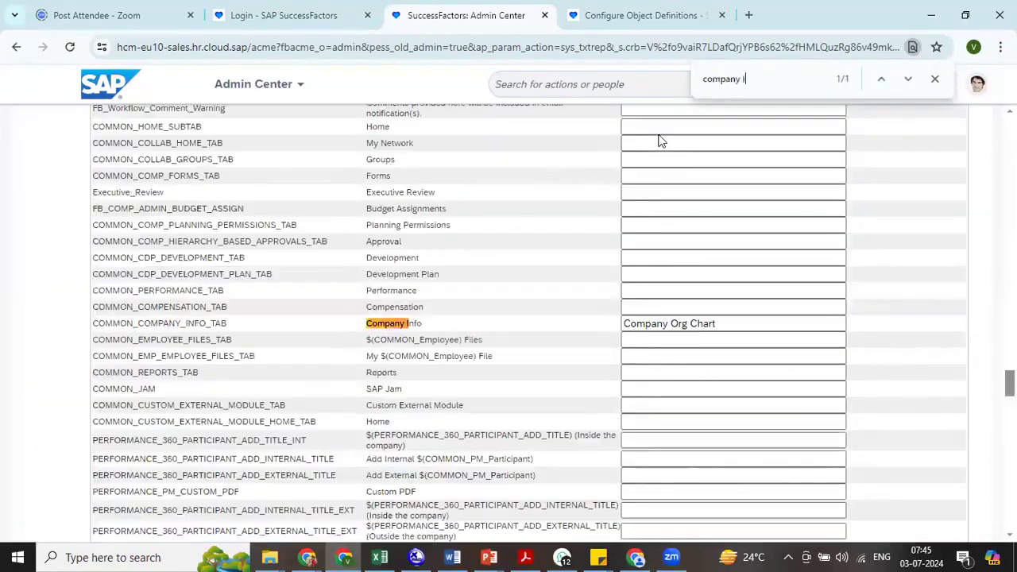
{"action": "left_click", "coordinate": [733, 324]}
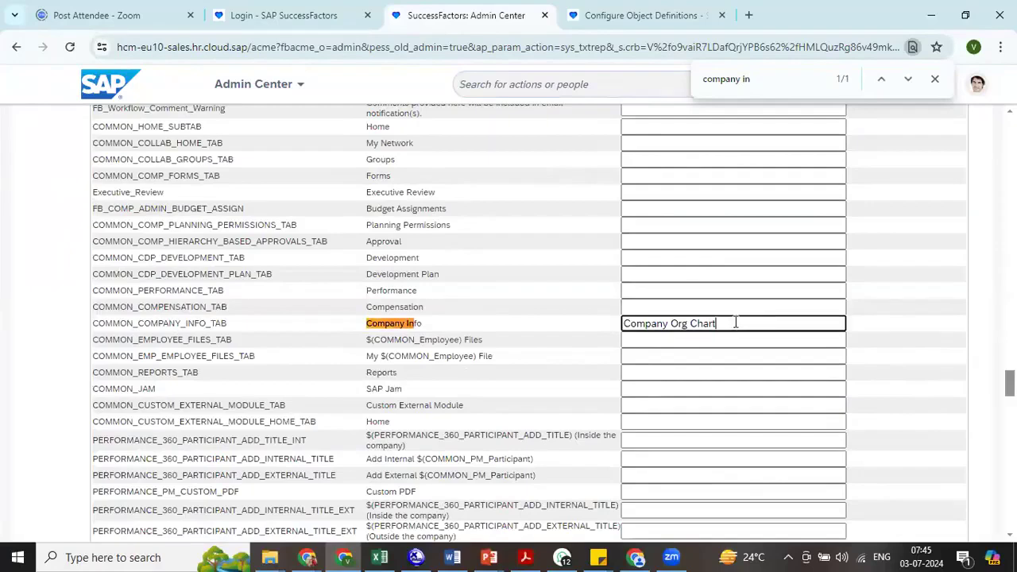
{"action": "left_click_drag", "start_coordinate": [732, 324], "coordinate": [622, 326]}
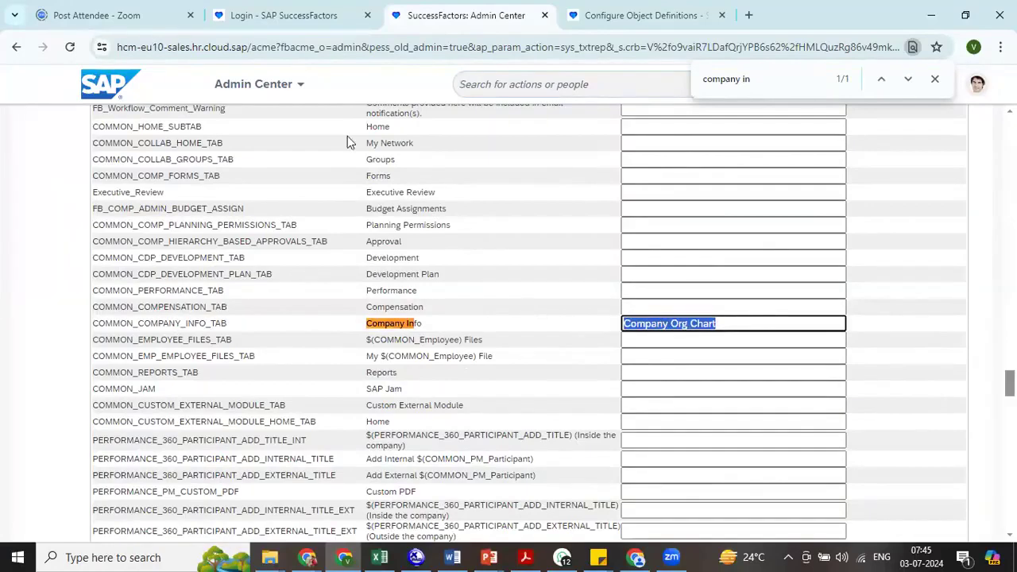
- Go to the Company Org Chart module and look over the reporting hierarchy in the org chart
{"action": "left_click", "coordinate": [273, 99]}
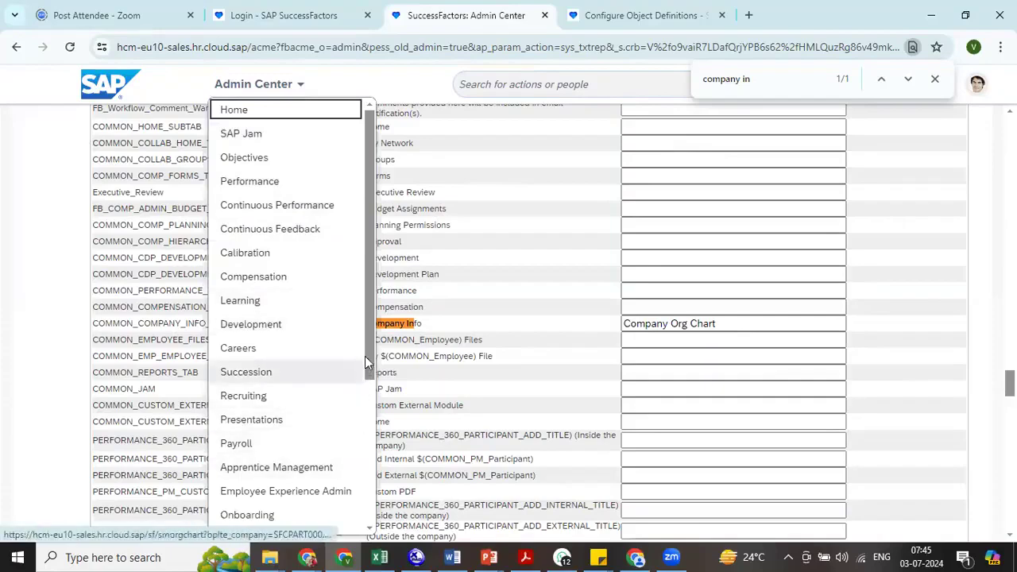
{"action": "left_click_drag", "start_coordinate": [373, 359], "coordinate": [381, 467]}
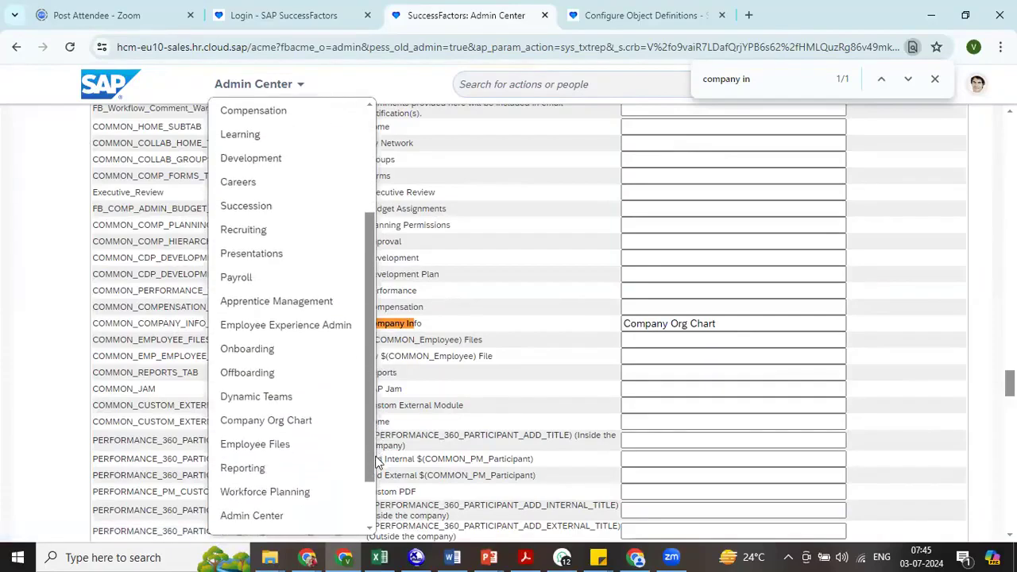
{"action": "left_click", "coordinate": [266, 422]}
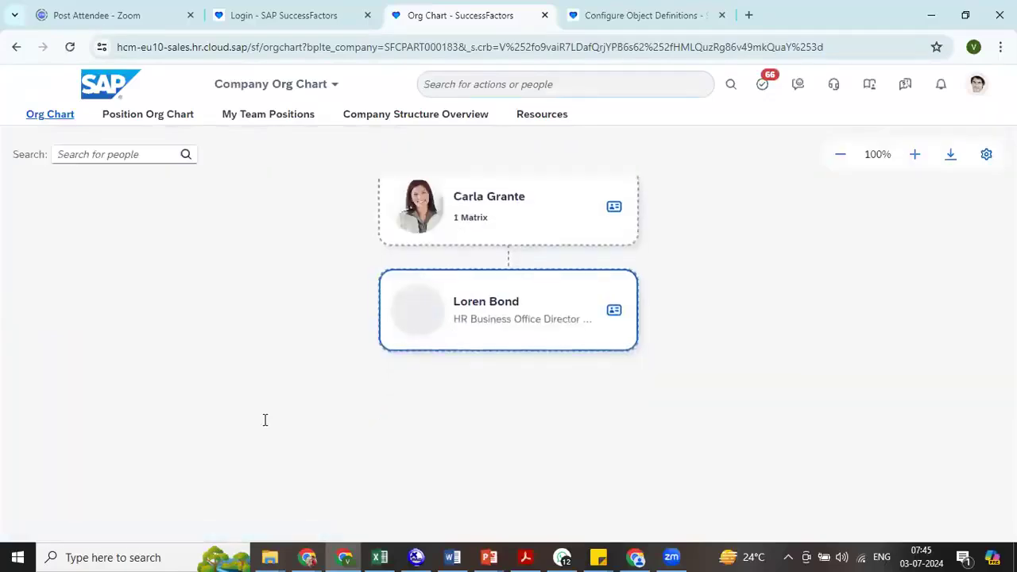
{"action": "left_click_drag", "start_coordinate": [690, 357], "coordinate": [690, 488]}
{"action": "left_click_drag", "start_coordinate": [720, 342], "coordinate": [718, 496]}
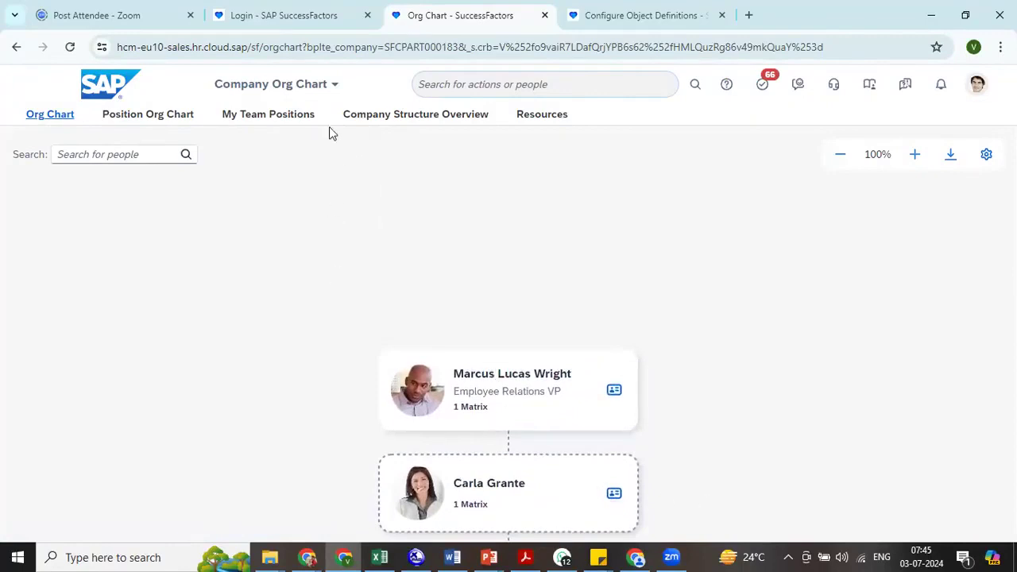
- Open the Company Structure Overview and choose AP ENTERPRISE CONPAMY STRUCTURE (AP00) as the company structure
{"action": "left_click", "coordinate": [404, 120]}
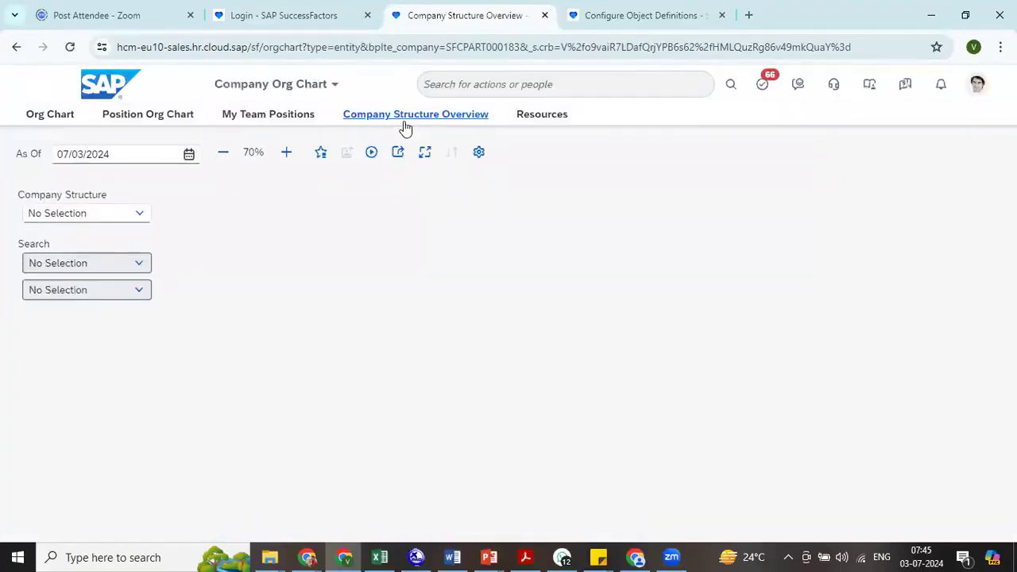
{"action": "left_click", "coordinate": [141, 218]}
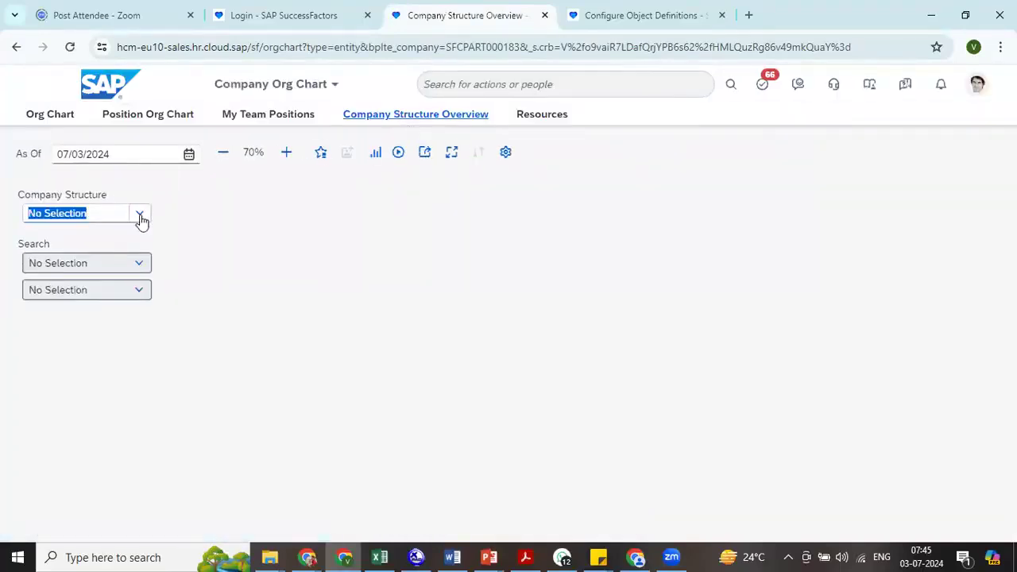
{"action": "left_click", "coordinate": [141, 219]}
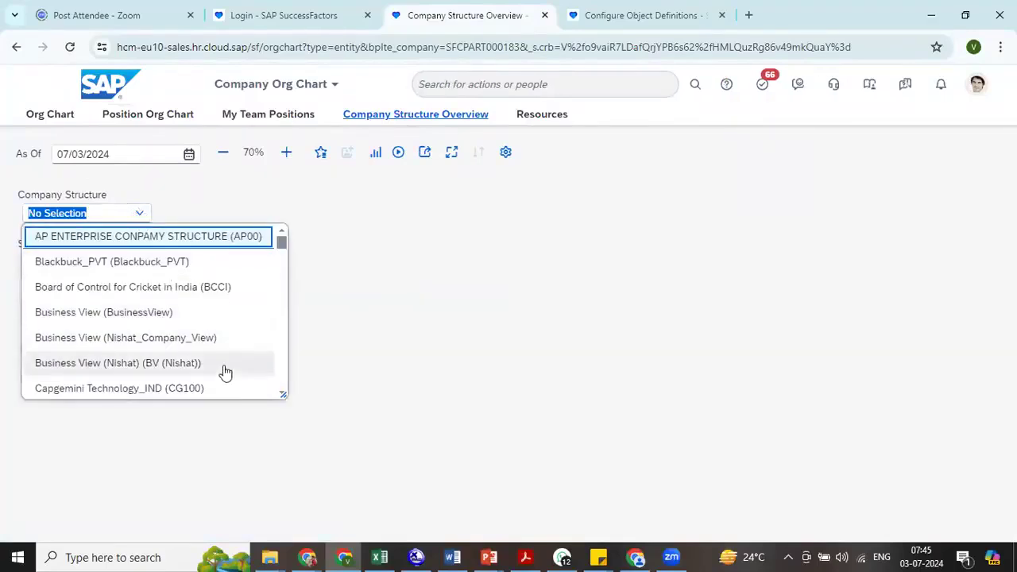
{"action": "left_click", "coordinate": [178, 237]}
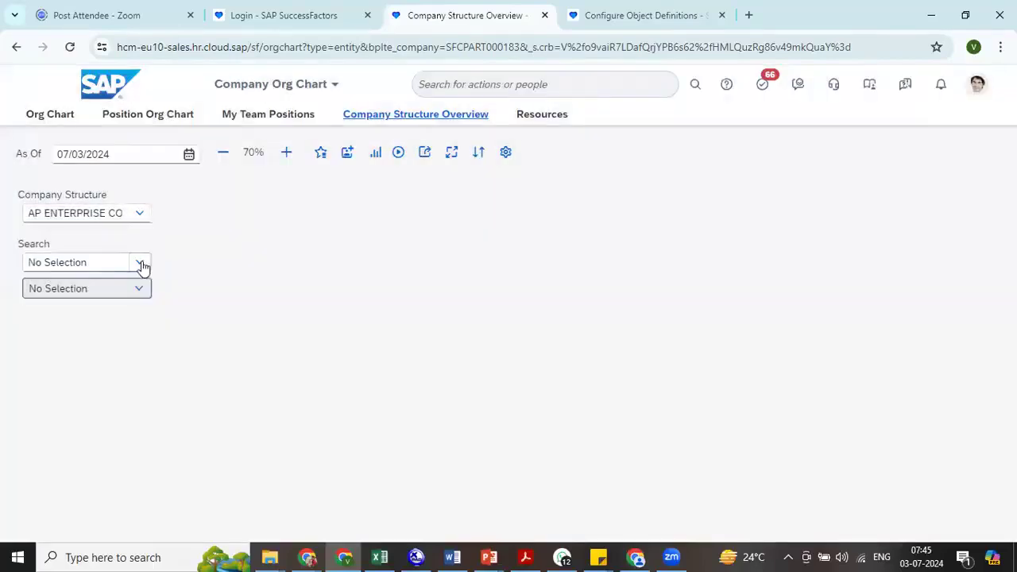
- Set the search to Legal Entity and display the structure chart of RRK Industries by looking up "7700"
{"action": "left_click", "coordinate": [139, 263]}
{"action": "left_click", "coordinate": [127, 297]}
{"action": "left_click", "coordinate": [106, 292]}
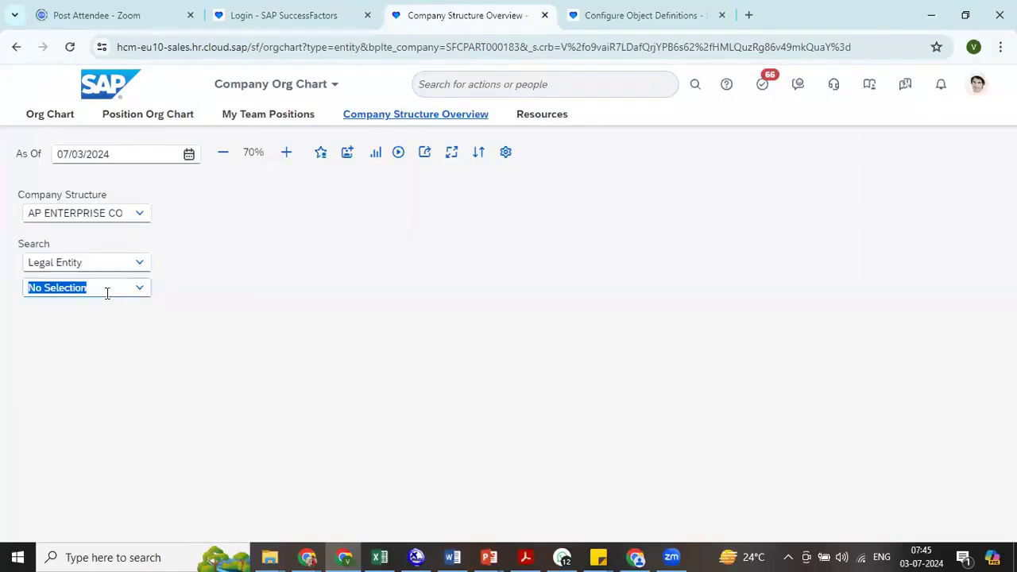
{"action": "type", "text": "7700"}
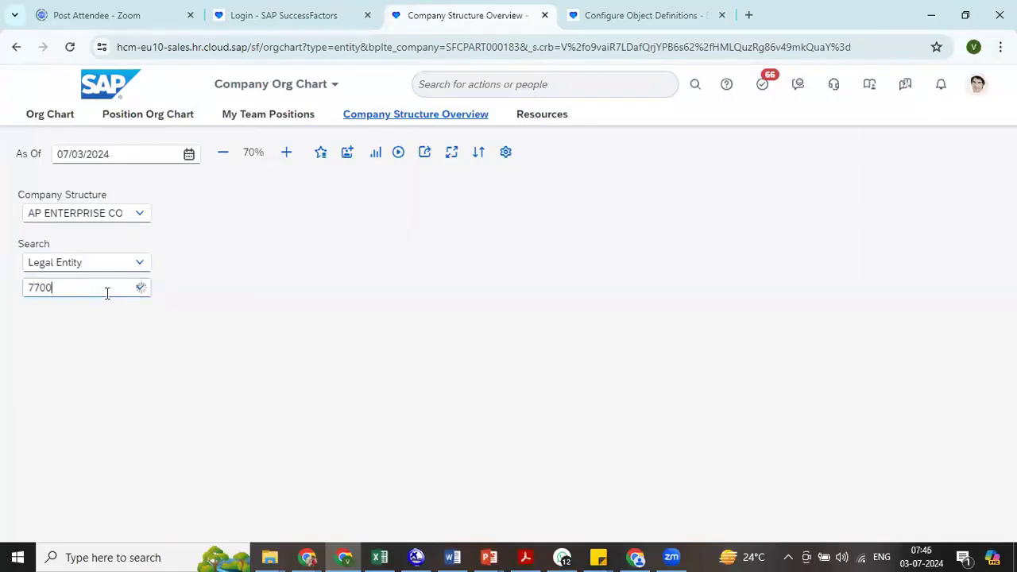
{"action": "left_click", "coordinate": [102, 312]}
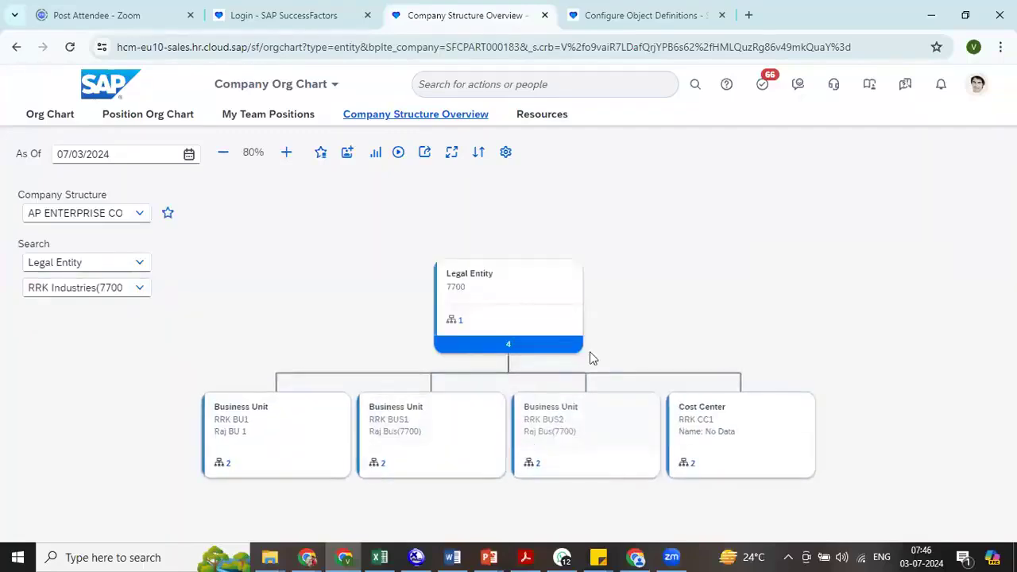
{"action": "left_click_drag", "start_coordinate": [601, 337], "coordinate": [576, 270]}
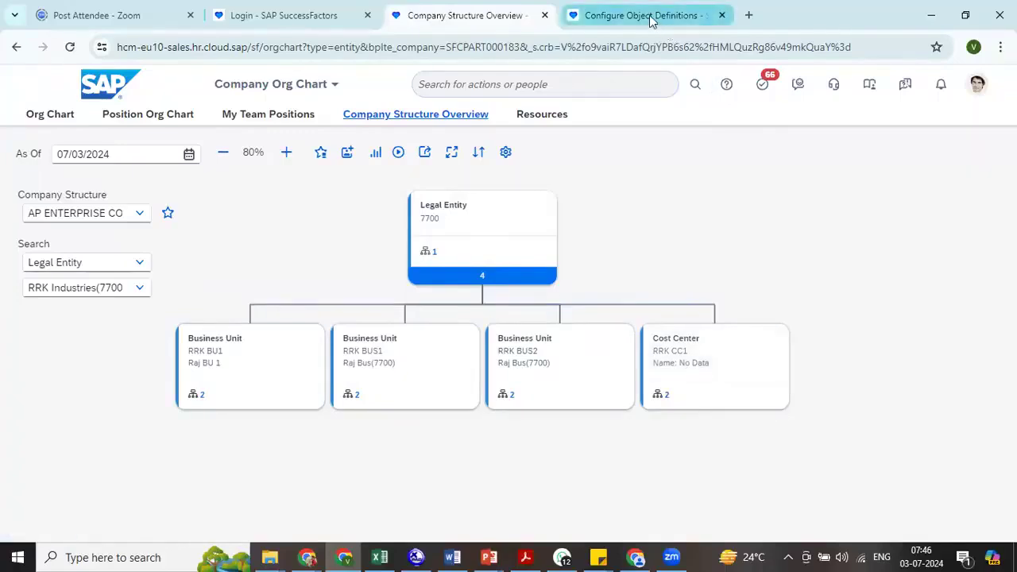
- Duplicate the Configure Object Definitions tab and open Manage Data in the original tab by searching for "man data"
{"action": "mouse_move", "coordinate": [650, 21]}
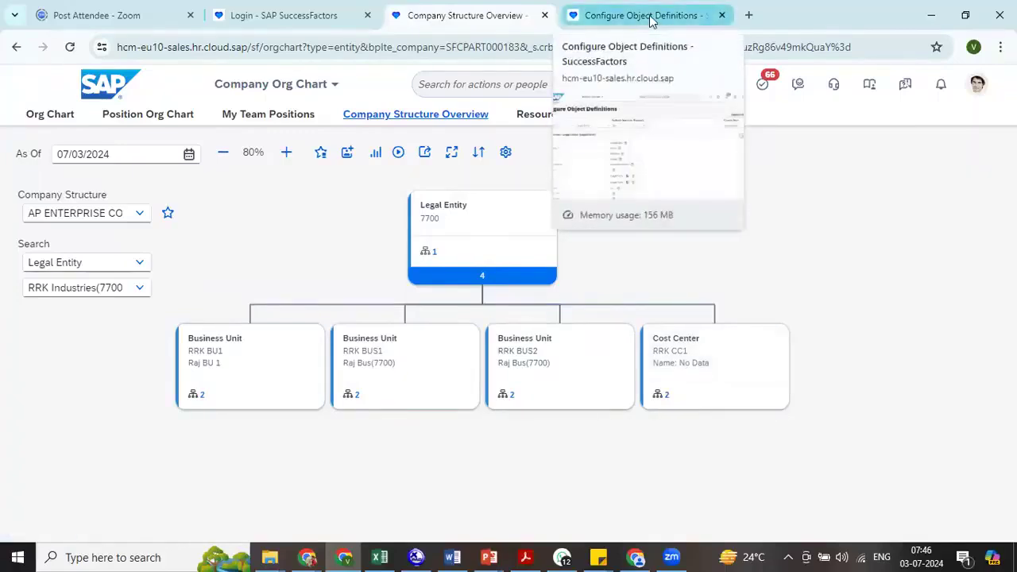
{"action": "left_click", "coordinate": [650, 17]}
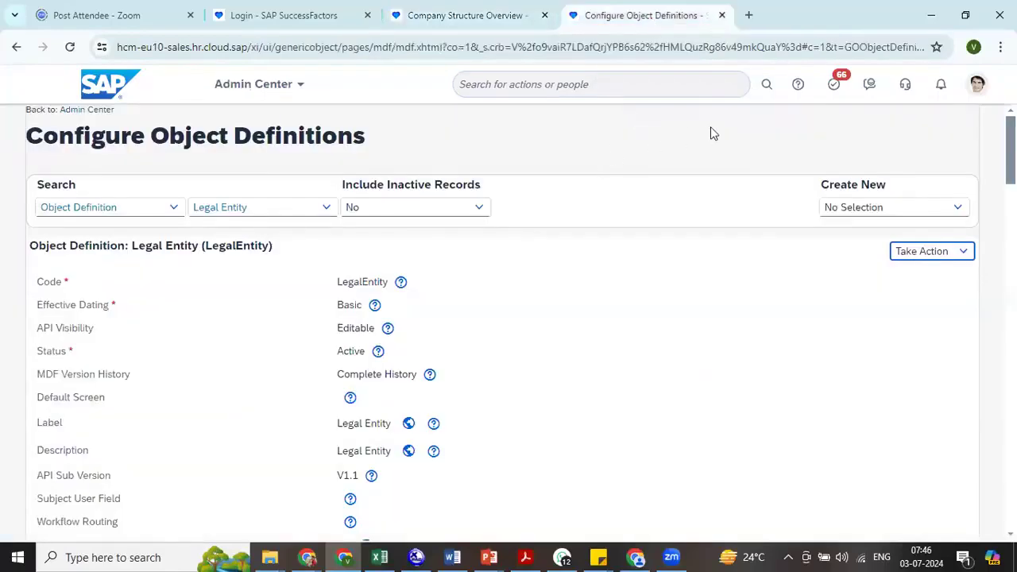
{"action": "left_click", "coordinate": [702, 97]}
{"action": "type", "text": "man data"}
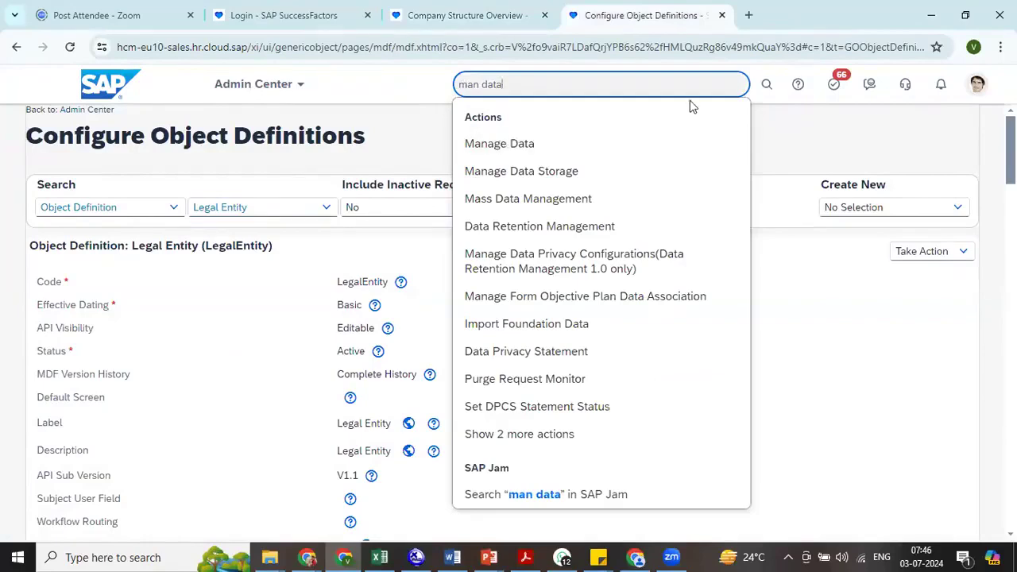
{"action": "right_click", "coordinate": [666, 24]}
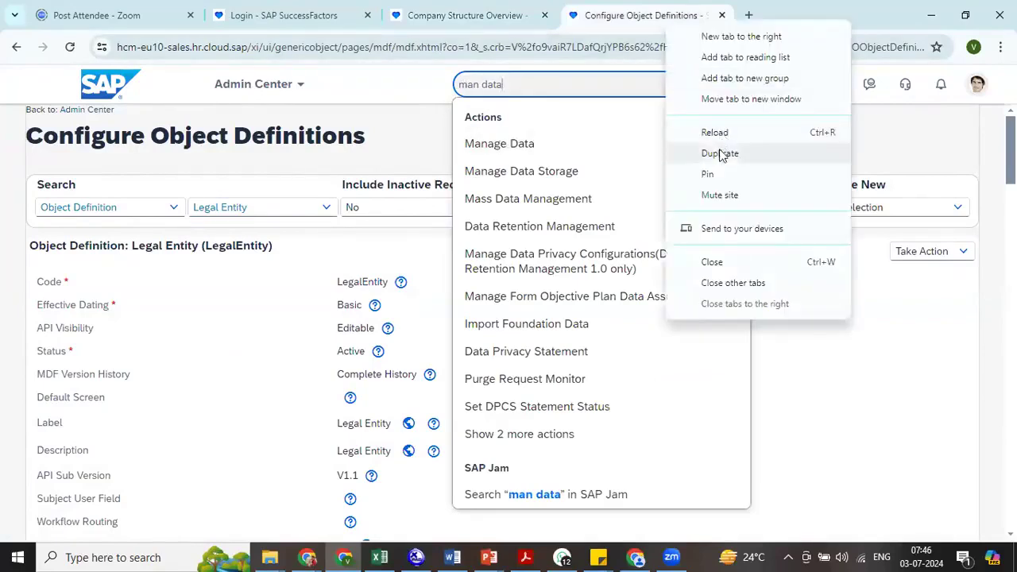
{"action": "left_click", "coordinate": [723, 153]}
{"action": "left_click", "coordinate": [636, 32]}
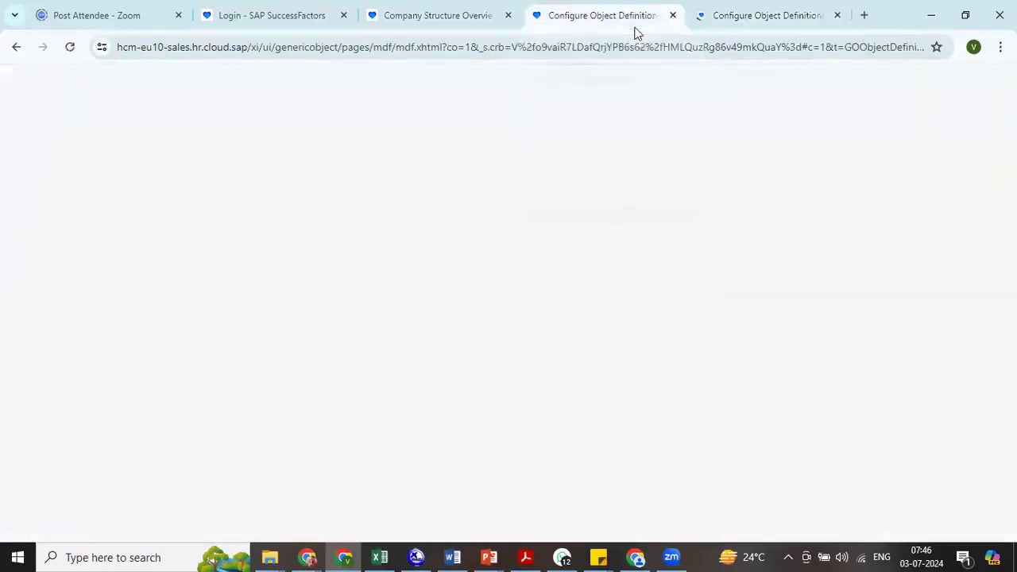
{"action": "left_click", "coordinate": [555, 145]}
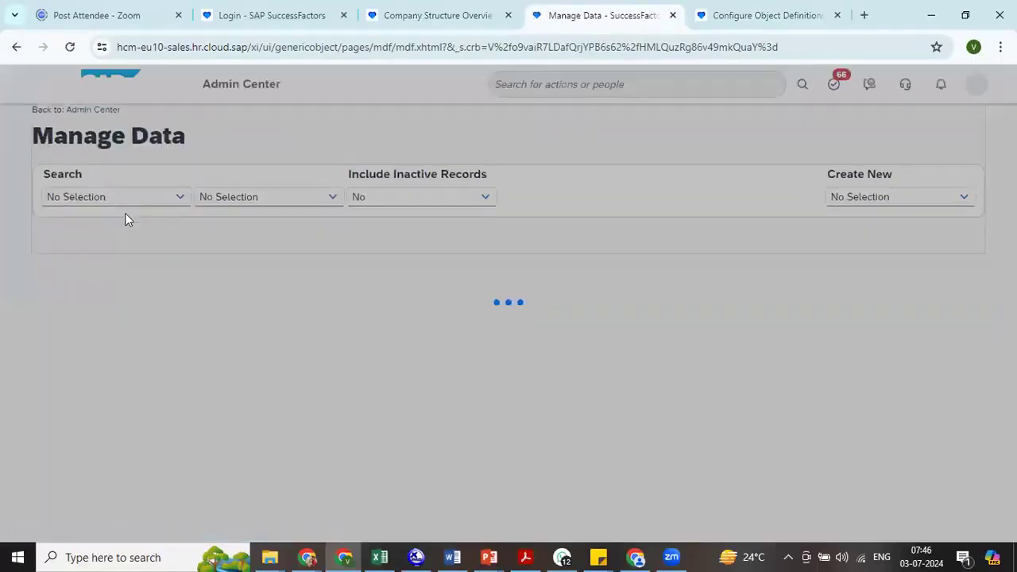
- Choose Division as the object to search in Manage Data and load the RRK DIV1 record by looking up "rrk"
{"action": "key", "text": "ctrl+a"}
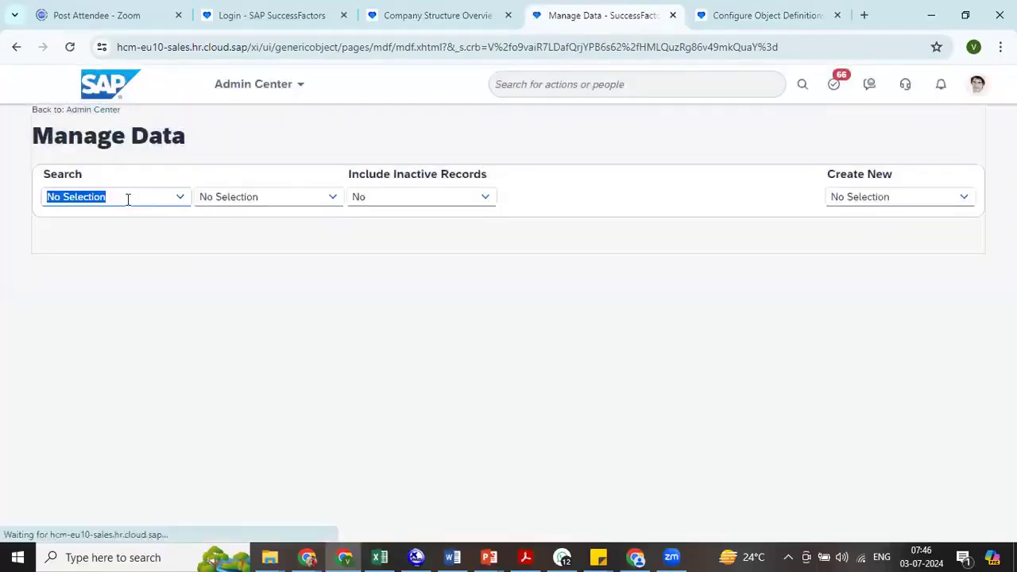
{"action": "type", "text": "divi"}
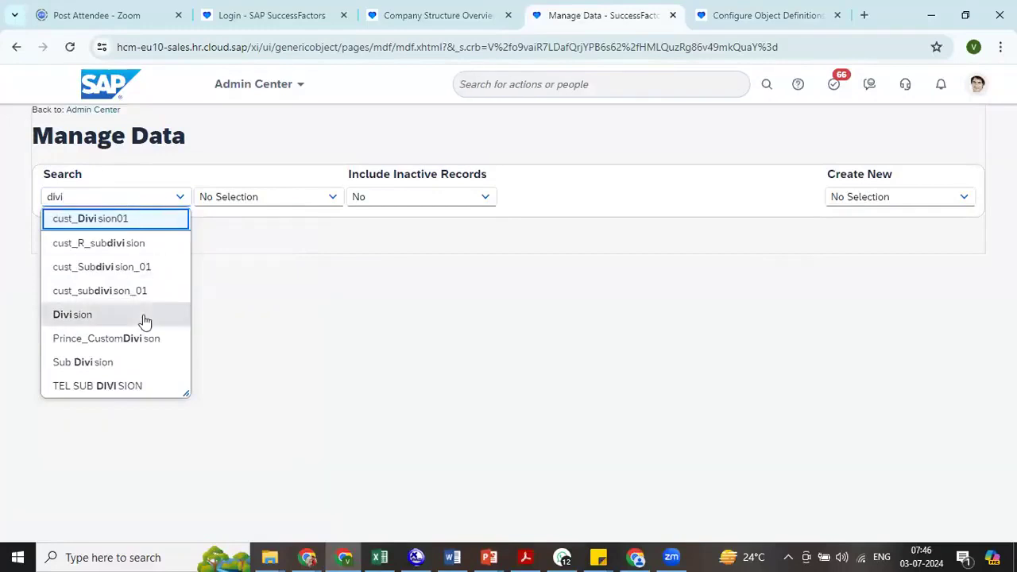
{"action": "left_click", "coordinate": [142, 316]}
{"action": "left_click", "coordinate": [246, 196]}
{"action": "type", "text": "r"}
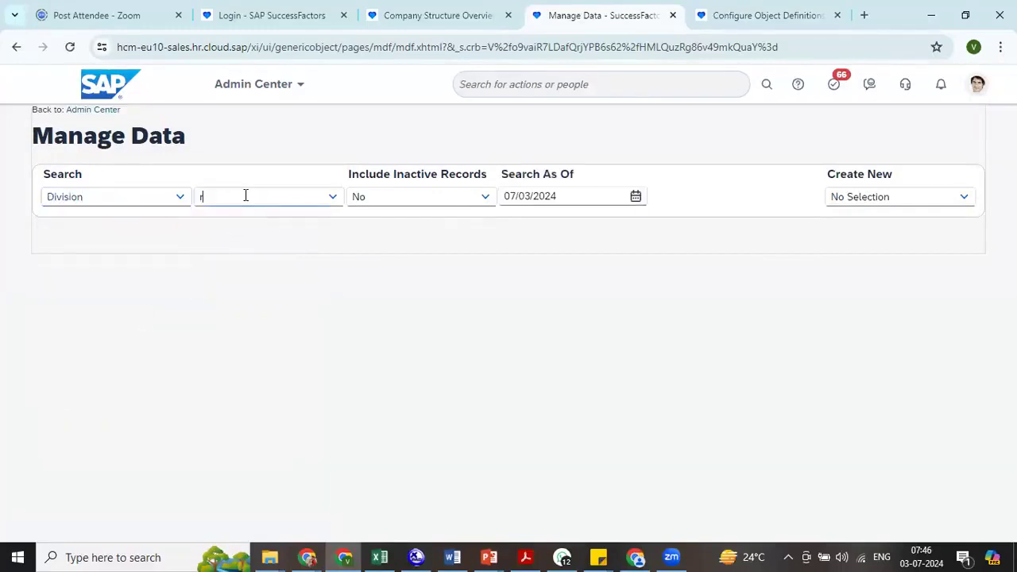
{"action": "type", "text": "rk"}
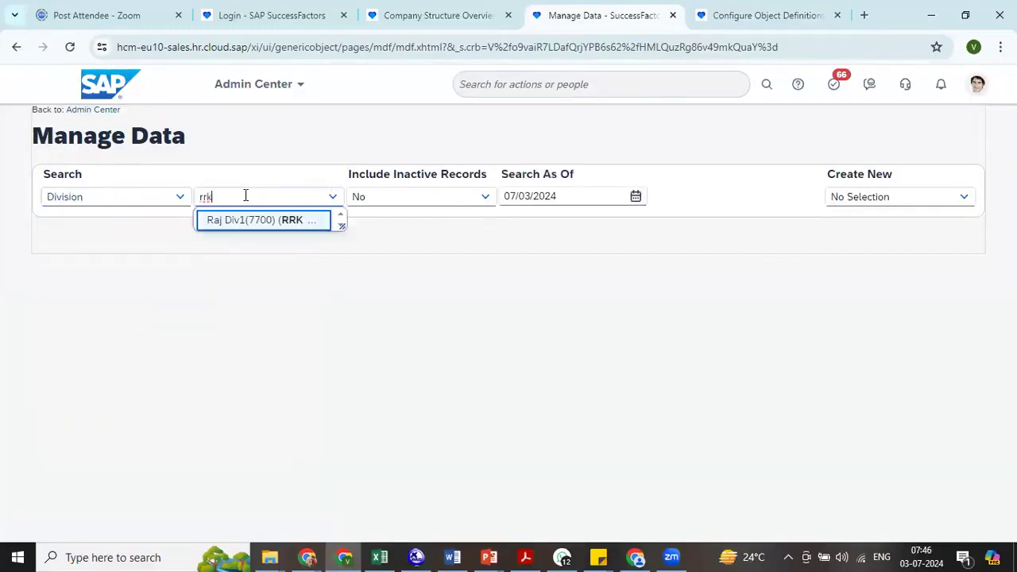
{"action": "left_click", "coordinate": [243, 229]}
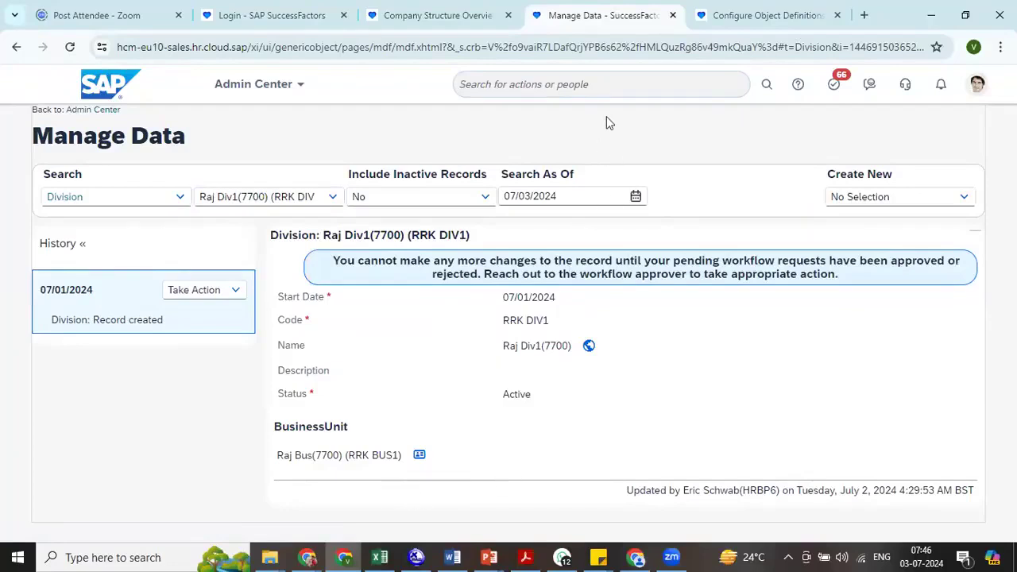
- Return to the Company Structure Overview tab and view the list of legal entities, closing it without choosing one
{"action": "left_click", "coordinate": [449, 16]}
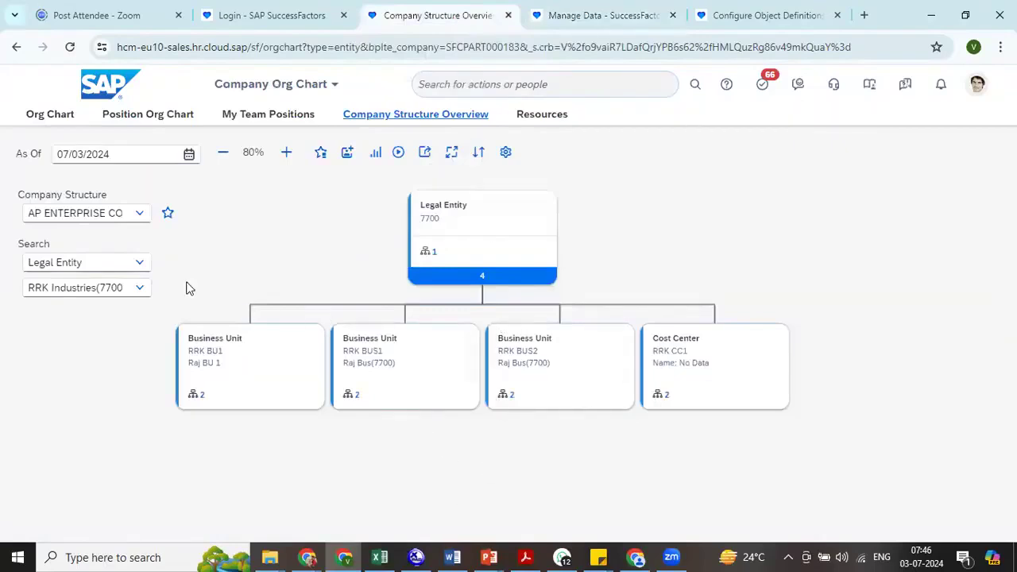
{"action": "left_click", "coordinate": [139, 293]}
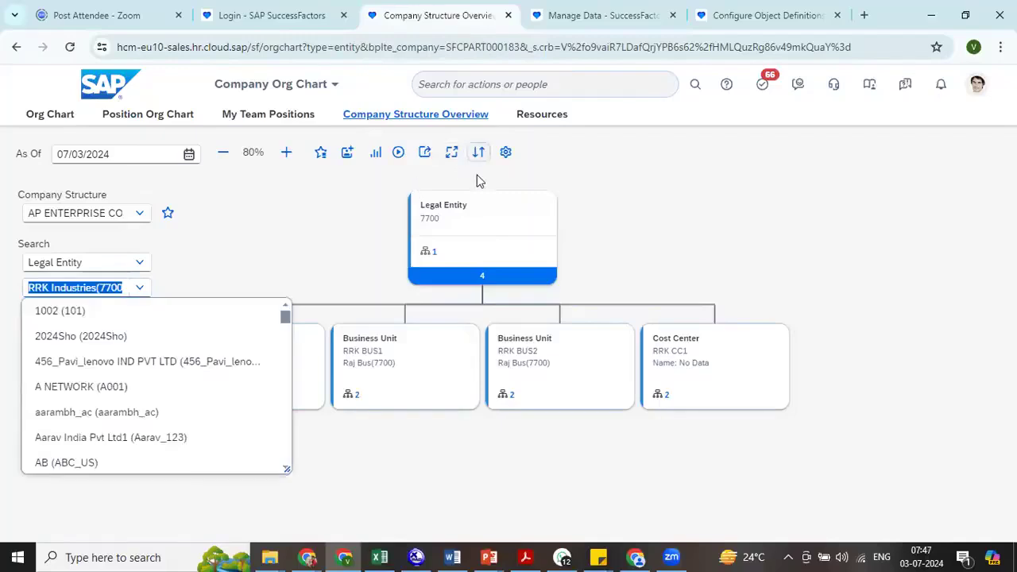
{"action": "left_click", "coordinate": [344, 228]}
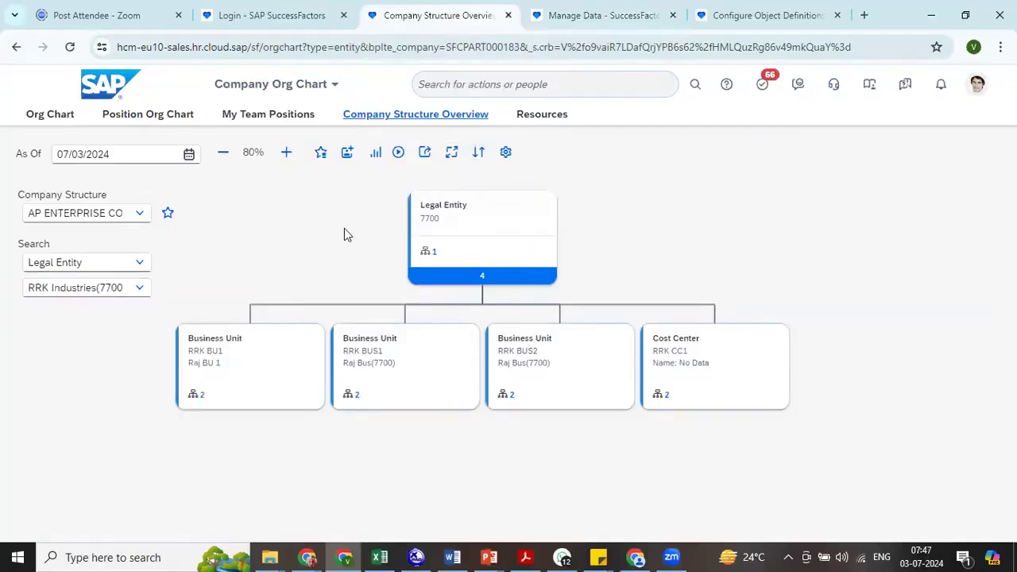
- Open the Company Structure Configuration page and load the AP ENTERPRISE CONPAMY STRUCTURE (AP00) company structure
{"action": "left_click", "coordinate": [514, 157]}
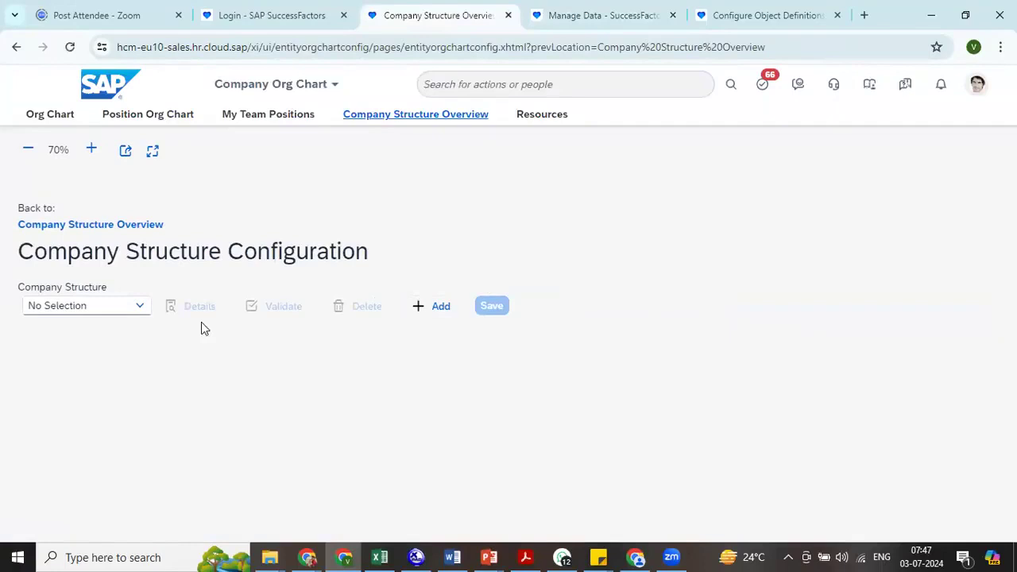
{"action": "left_click", "coordinate": [140, 312]}
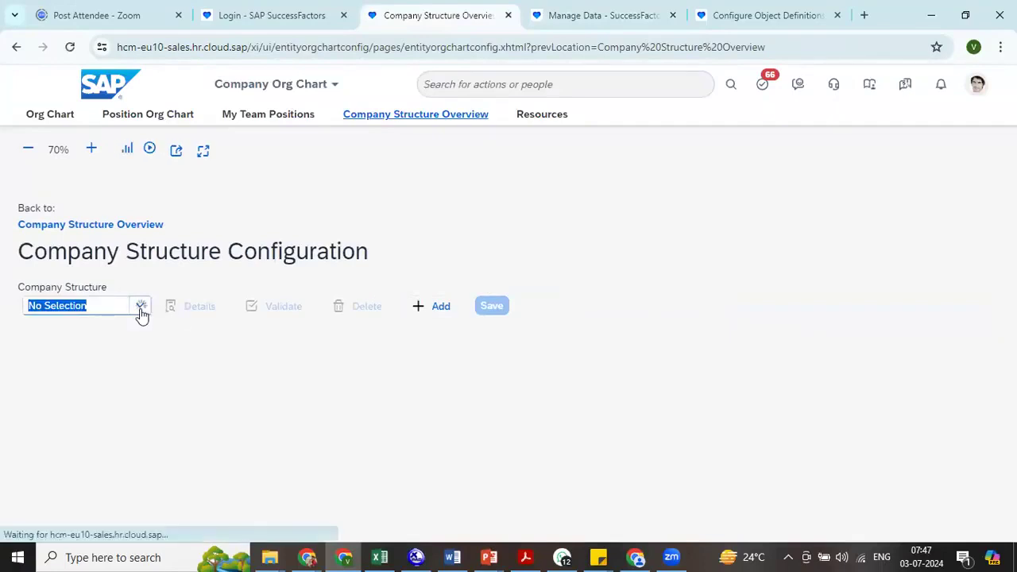
{"action": "left_click", "coordinate": [140, 310]}
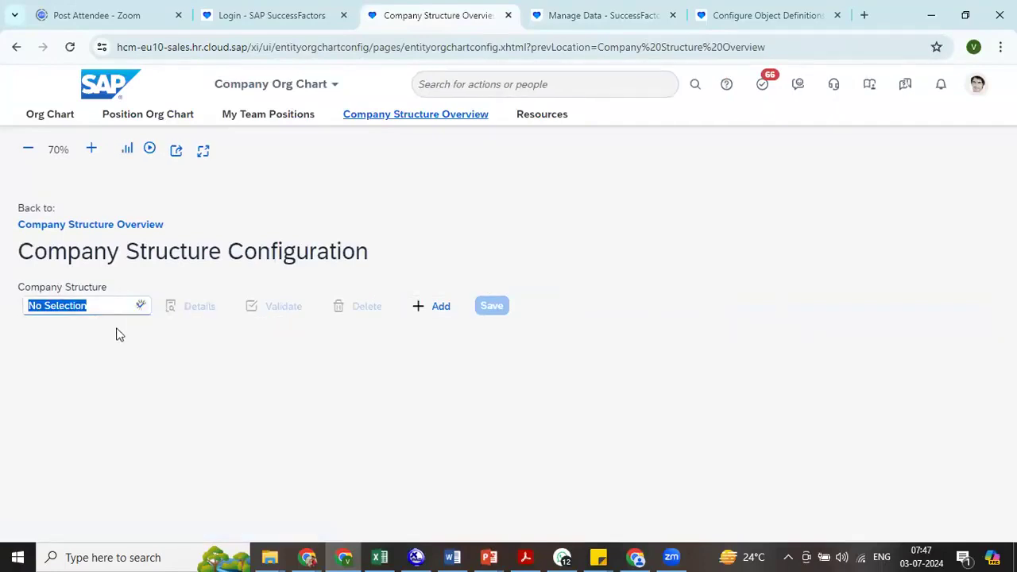
{"action": "left_click", "coordinate": [102, 329]}
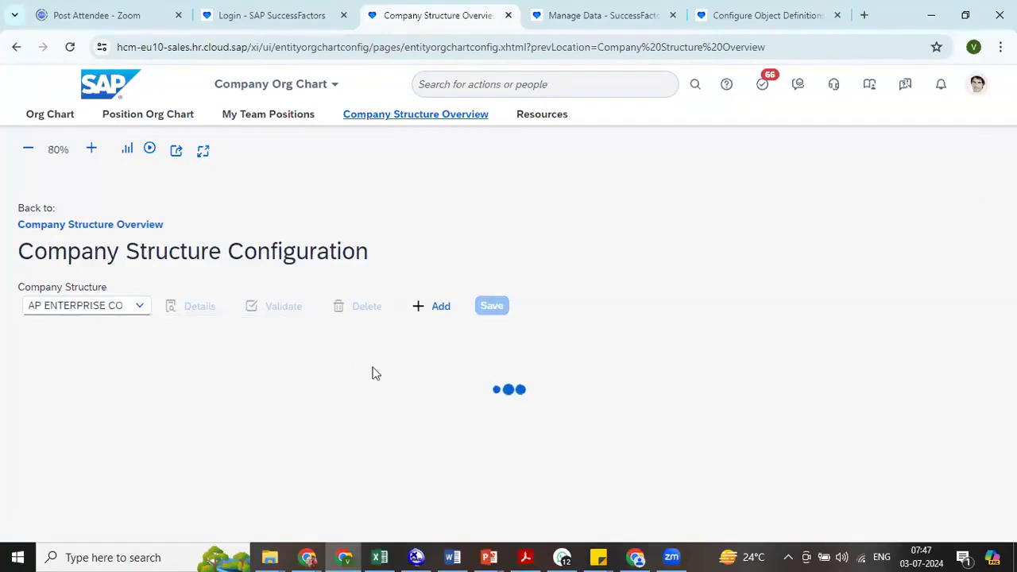
- Delete the Division entity beneath Business Unit from the company structure
{"action": "left_click_drag", "start_coordinate": [761, 309], "coordinate": [749, 259]}
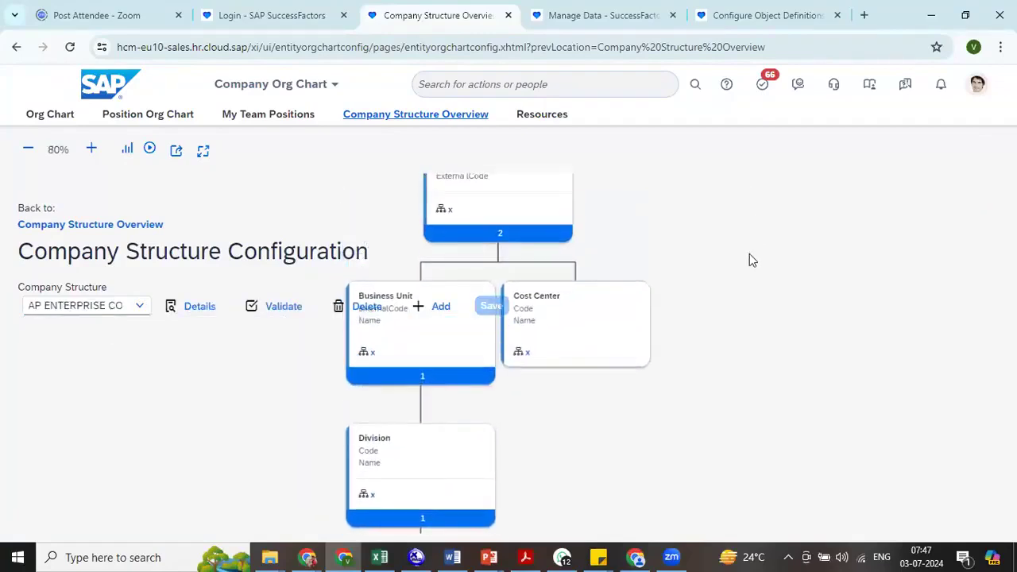
{"action": "left_click", "coordinate": [484, 447]}
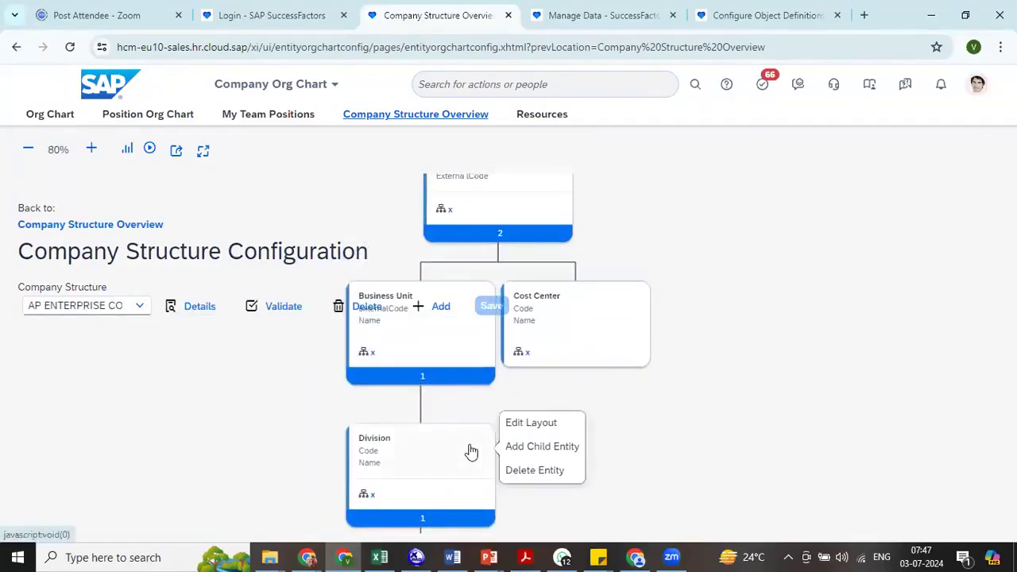
{"action": "left_click", "coordinate": [546, 475]}
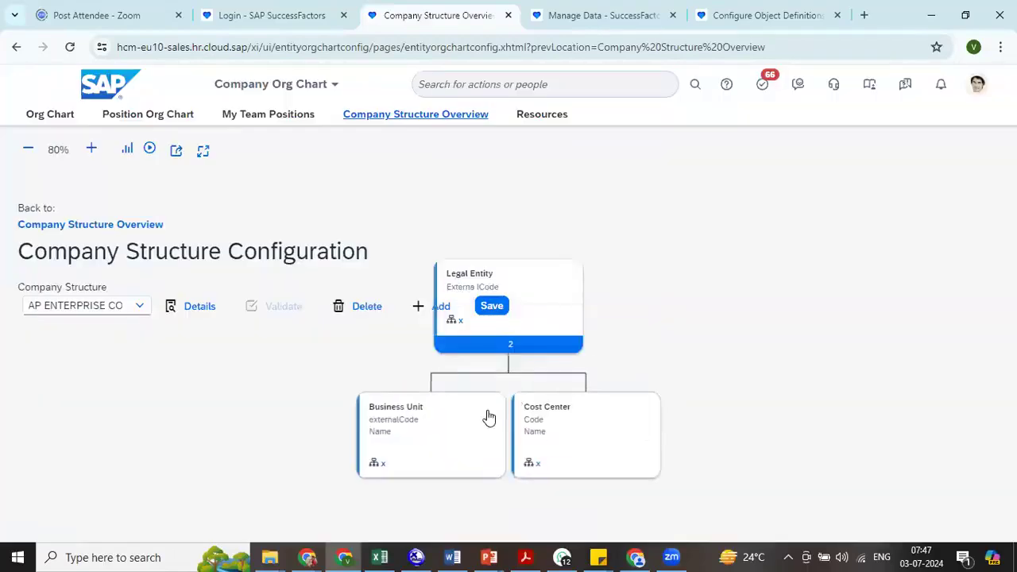
- Add Division, related by association BusinessUnit, as a child entity of Business Unit
{"action": "left_click", "coordinate": [472, 424]}
{"action": "left_click", "coordinate": [556, 415]}
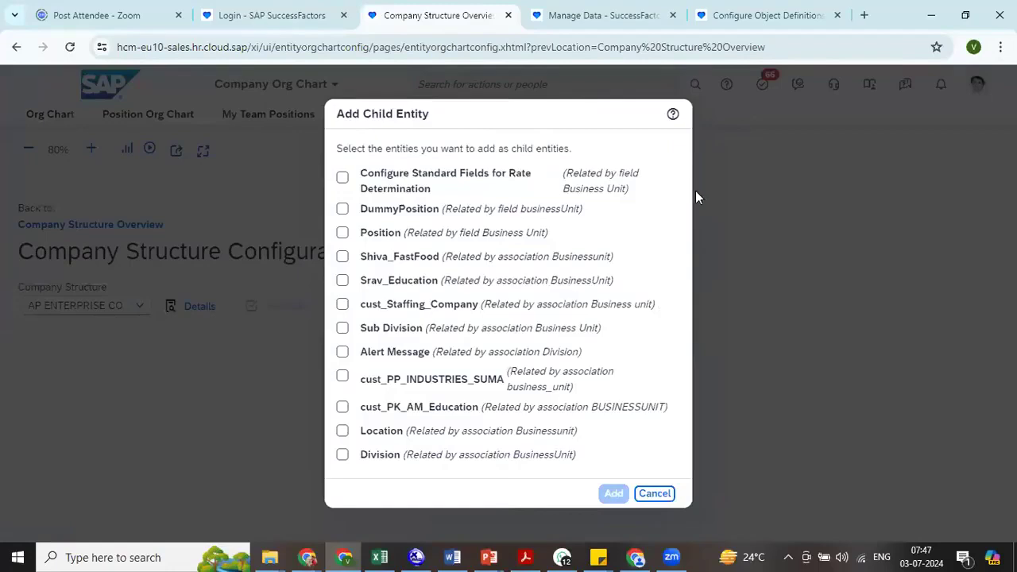
{"action": "left_click", "coordinate": [343, 455]}
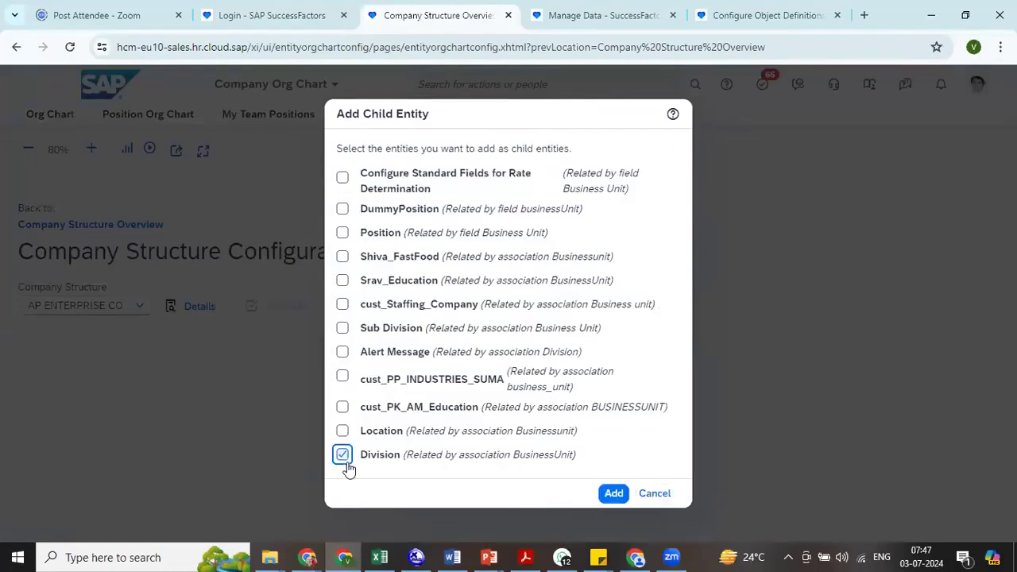
{"action": "left_click", "coordinate": [614, 493]}
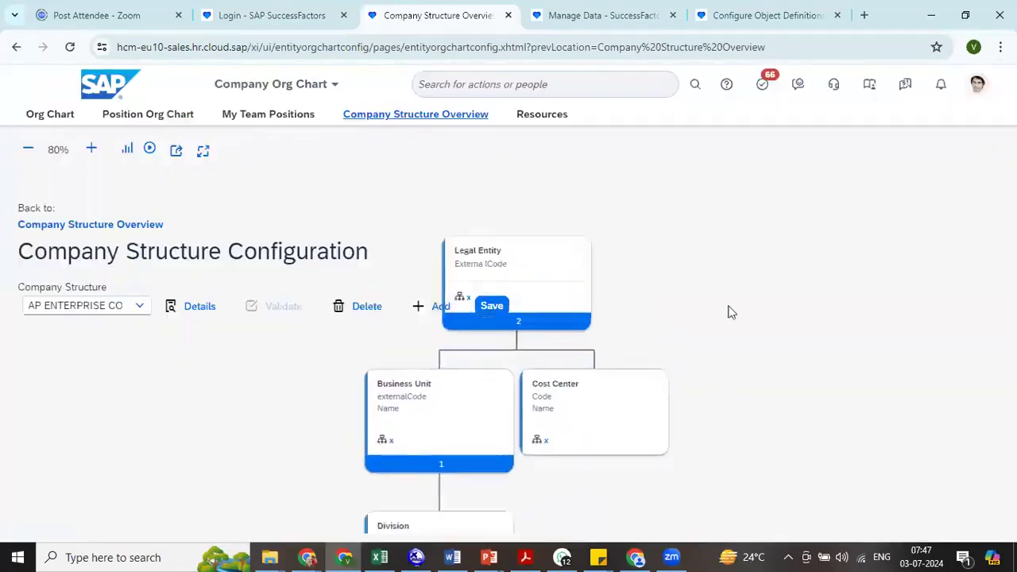
- Add Department, related by association Division, as a child entity of Division
{"action": "left_click", "coordinate": [505, 346]}
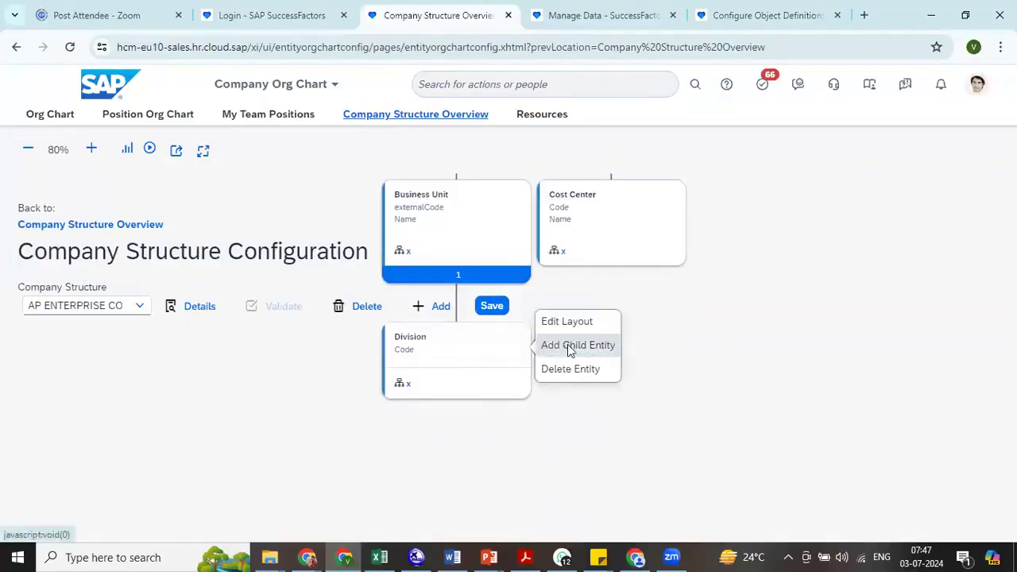
{"action": "left_click", "coordinate": [559, 345]}
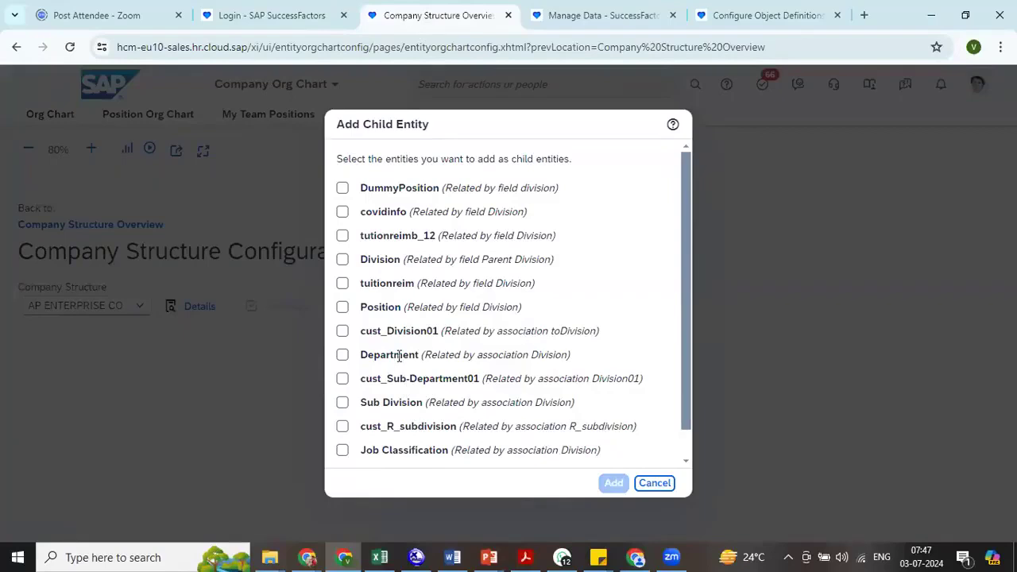
{"action": "left_click", "coordinate": [343, 354]}
{"action": "left_click", "coordinate": [613, 484]}
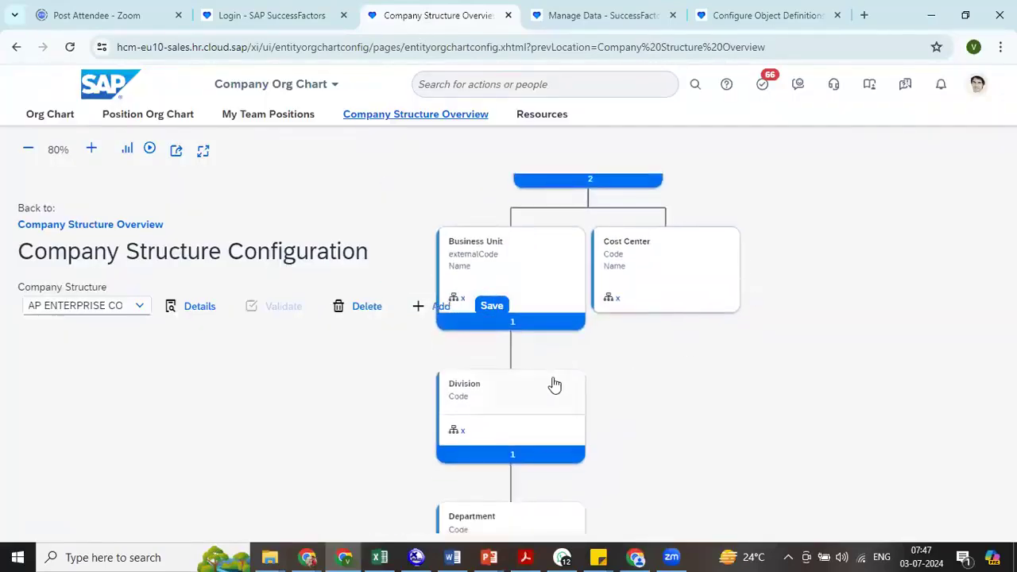
- Add Name as a second visible field in the Division entity's layout and apply it
{"action": "left_click", "coordinate": [554, 384]}
{"action": "left_click", "coordinate": [644, 369]}
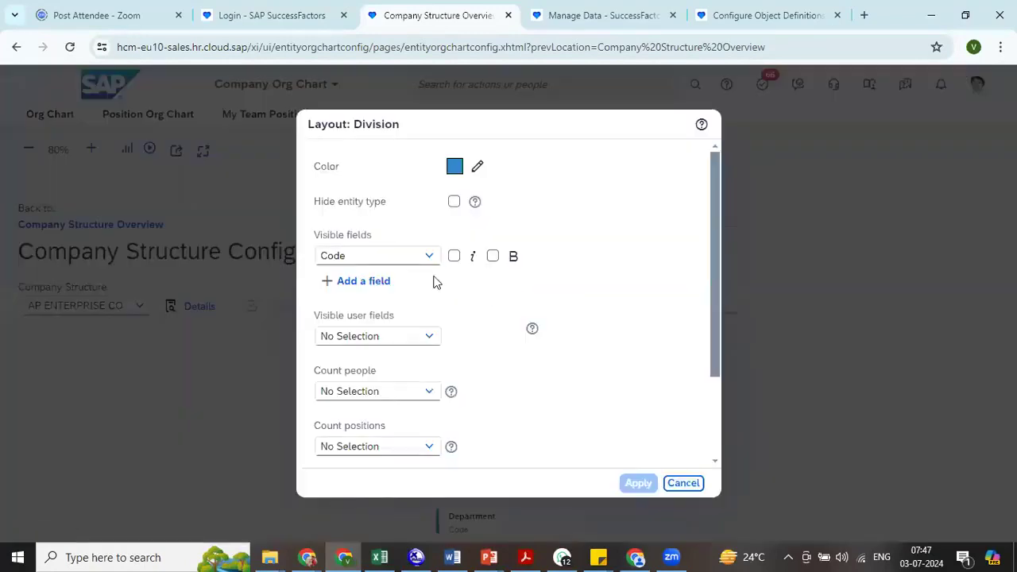
{"action": "left_click", "coordinate": [380, 282]}
{"action": "left_click", "coordinate": [427, 286]}
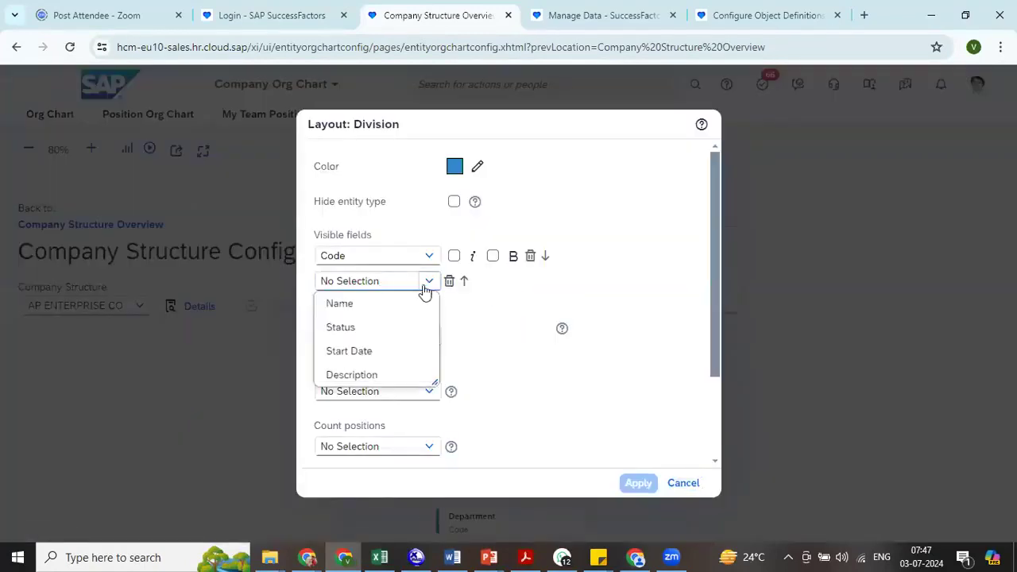
{"action": "left_click", "coordinate": [395, 304]}
{"action": "left_click", "coordinate": [636, 482]}
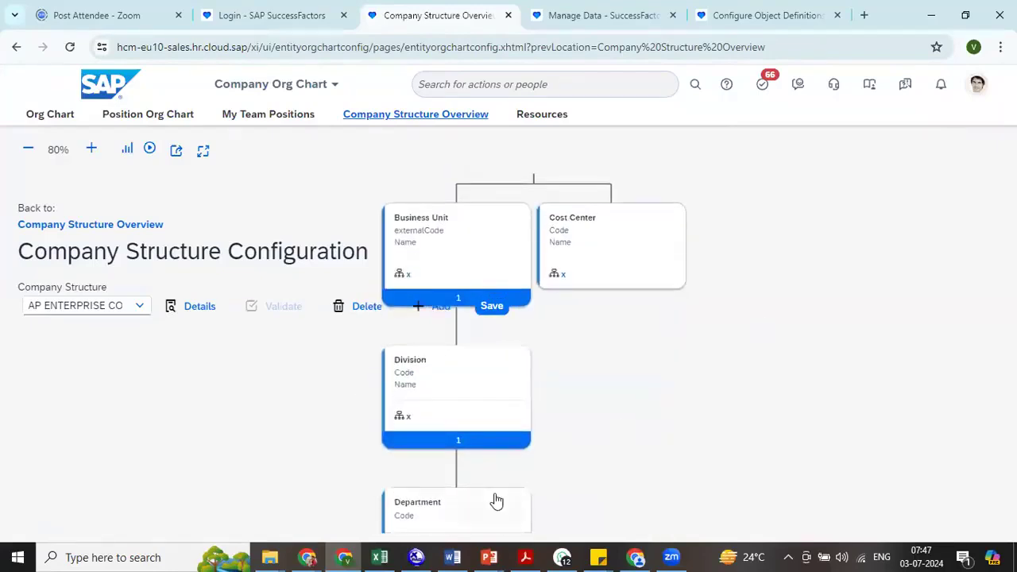
- Add Name as a second visible field in the Department entity's layout and apply it
{"action": "left_click", "coordinate": [496, 501]}
{"action": "left_click", "coordinate": [547, 482]}
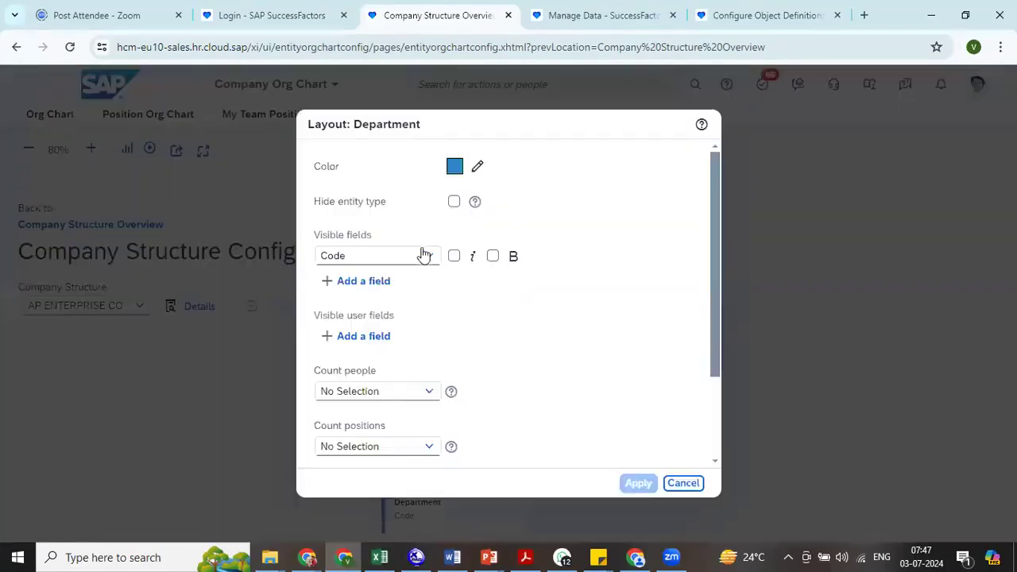
{"action": "left_click", "coordinate": [382, 282]}
{"action": "left_click", "coordinate": [429, 281]}
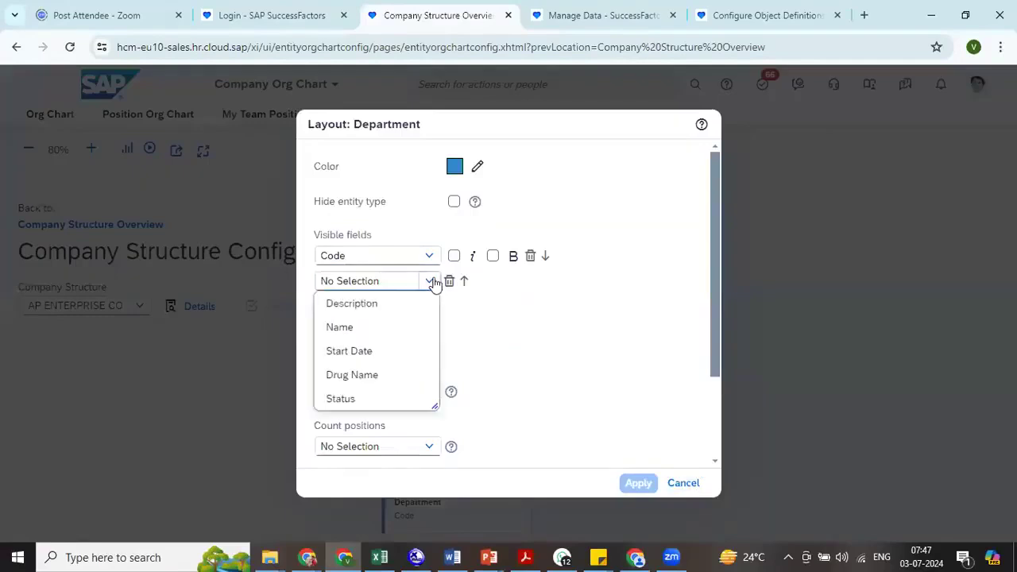
{"action": "left_click", "coordinate": [380, 326]}
{"action": "left_click", "coordinate": [637, 483]}
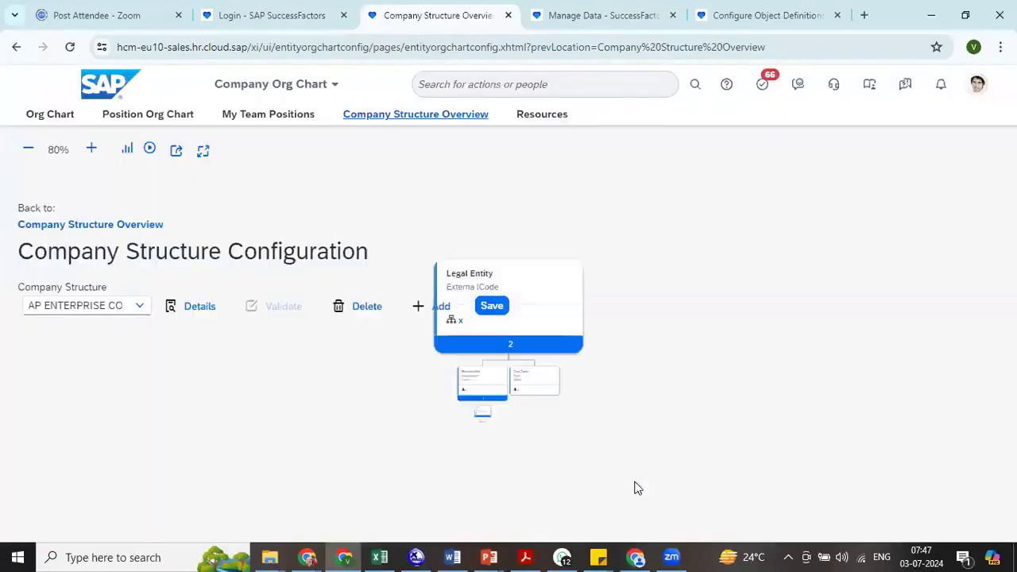
- Save the AP ENTERPRISE company structure and return to the Company Structure Overview
{"action": "left_click", "coordinate": [492, 306]}
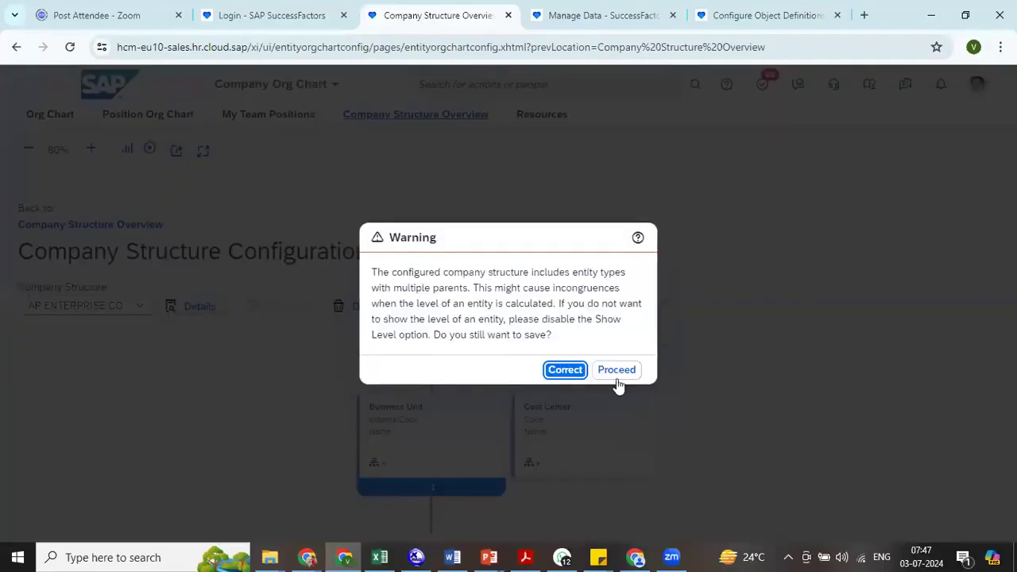
{"action": "left_click", "coordinate": [619, 370]}
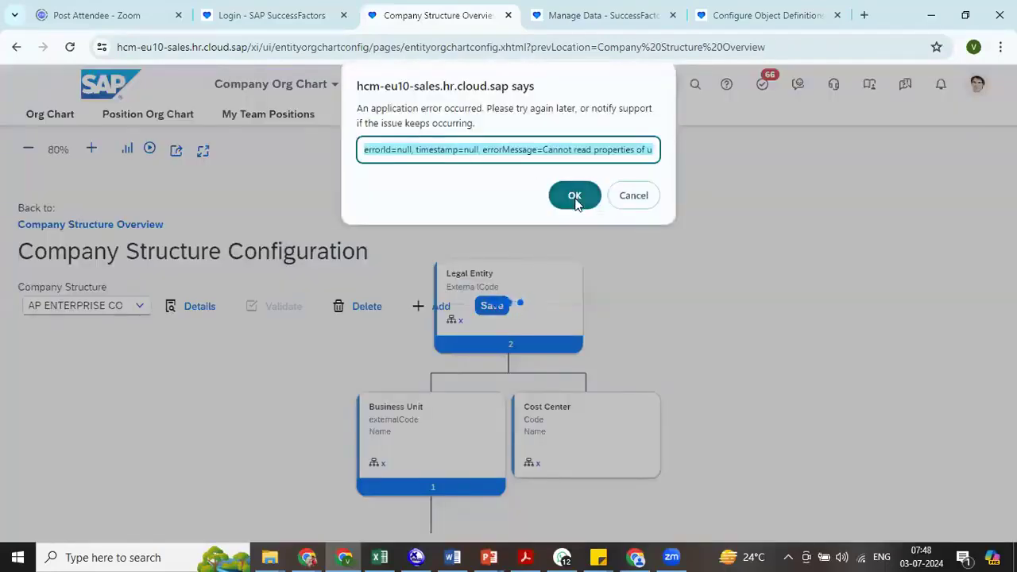
{"action": "left_click", "coordinate": [575, 193]}
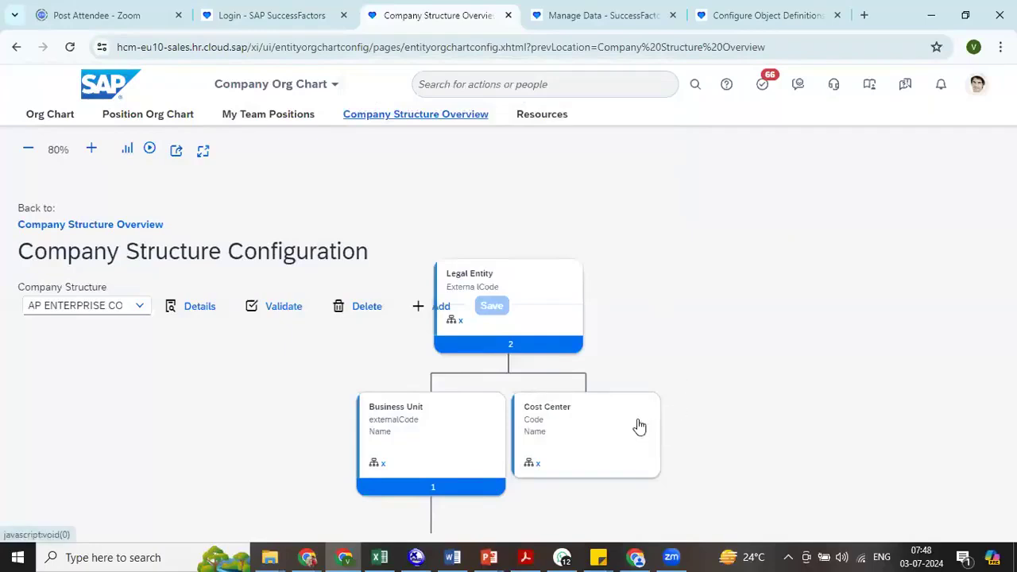
{"action": "left_click", "coordinate": [410, 117]}
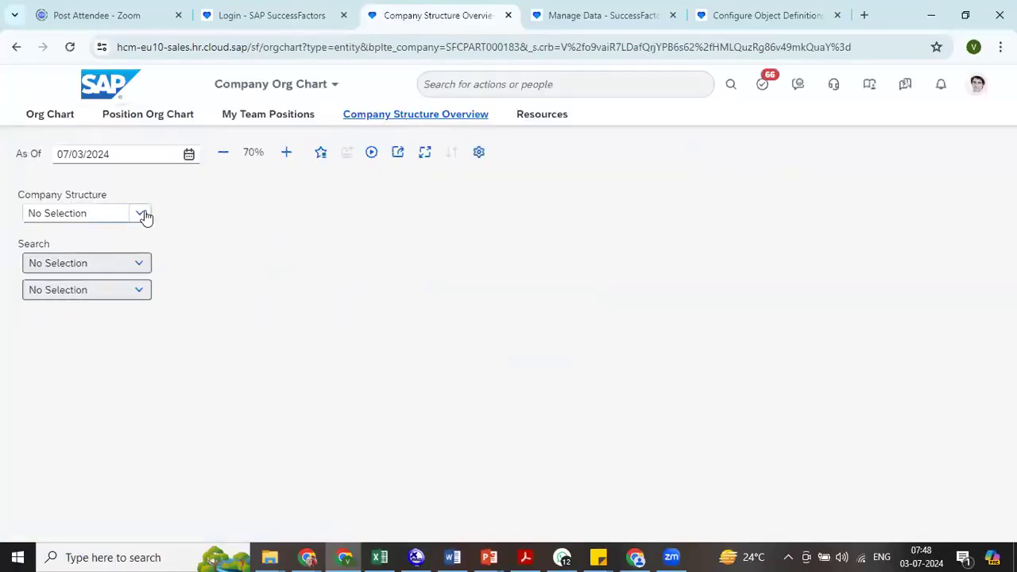
- Try to display the Blackbuck_PVT and Board of Control for Cricket in India (BCCI) company structures in the overview
{"action": "left_click", "coordinate": [143, 214]}
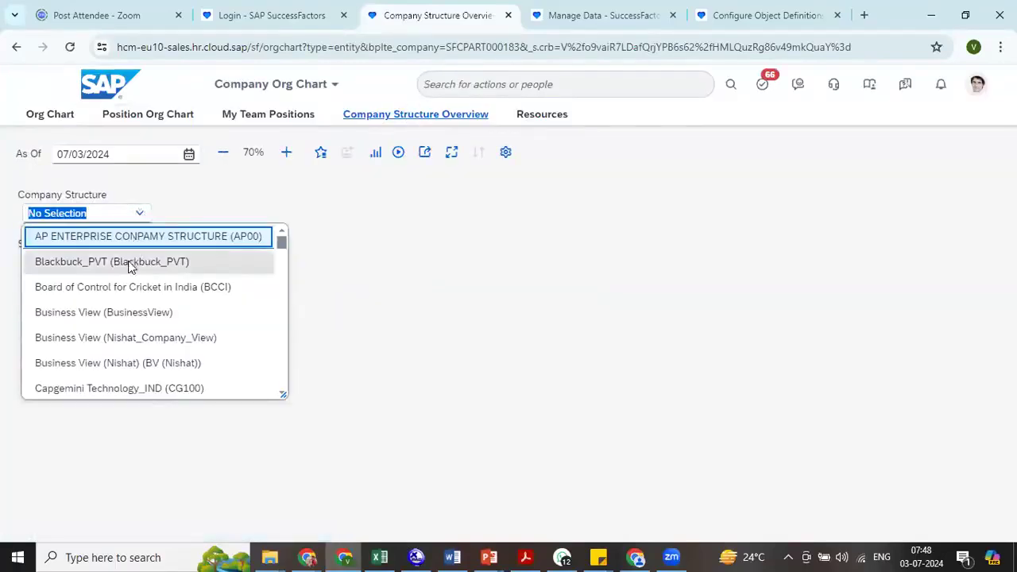
{"action": "left_click", "coordinate": [131, 263]}
{"action": "left_click", "coordinate": [640, 197]}
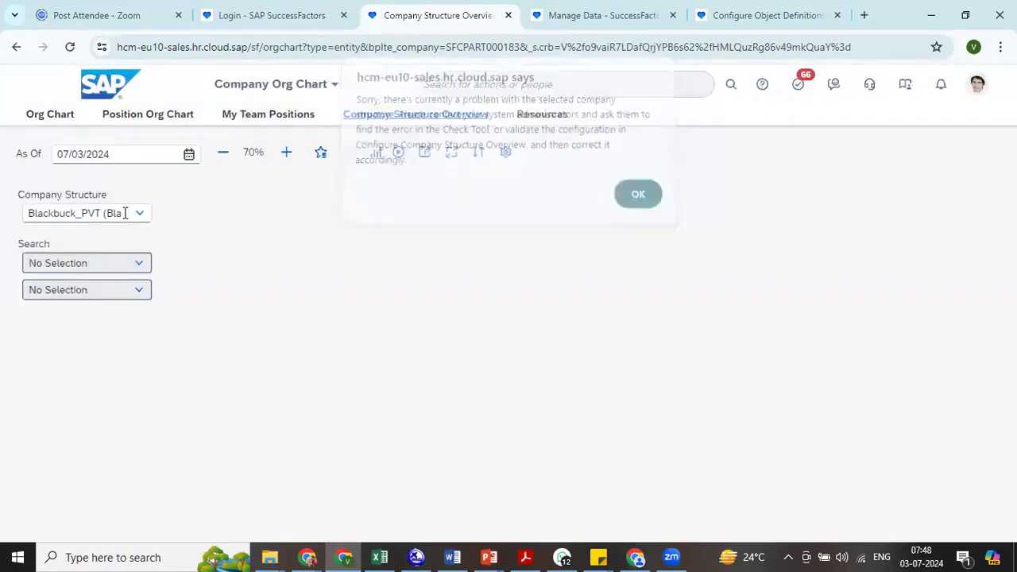
{"action": "left_click", "coordinate": [143, 219]}
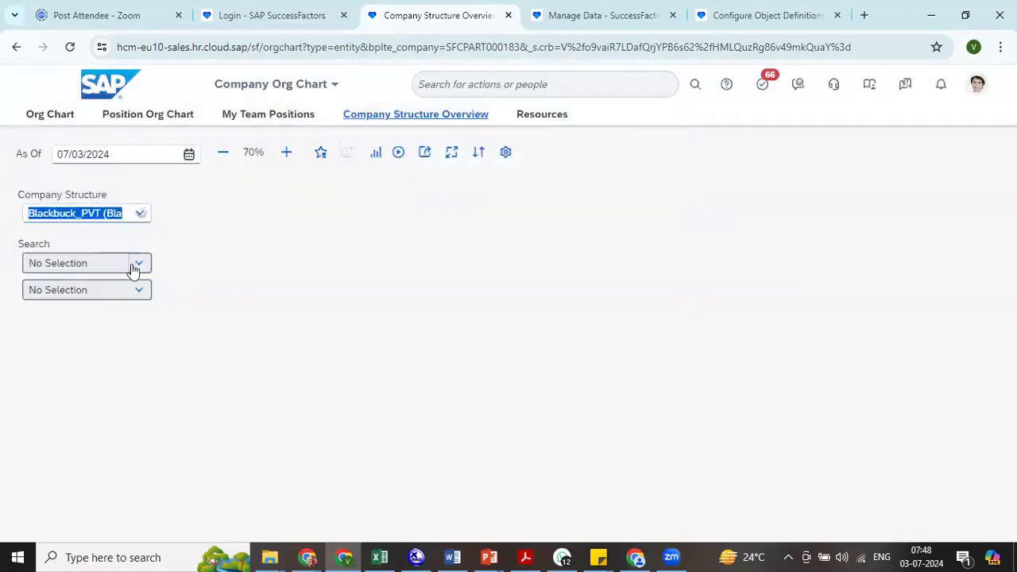
{"action": "left_click", "coordinate": [121, 287]}
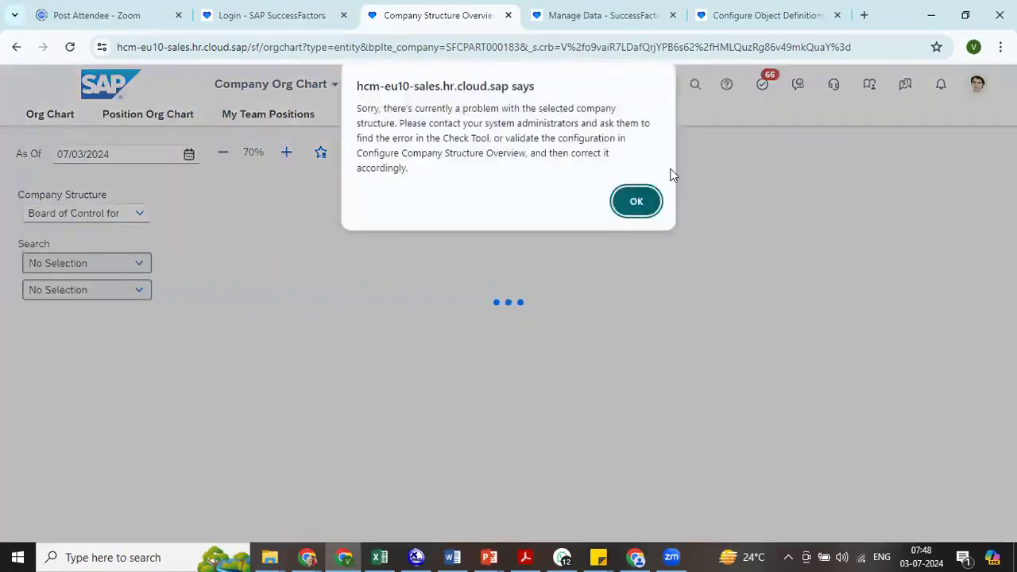
{"action": "left_click", "coordinate": [641, 203]}
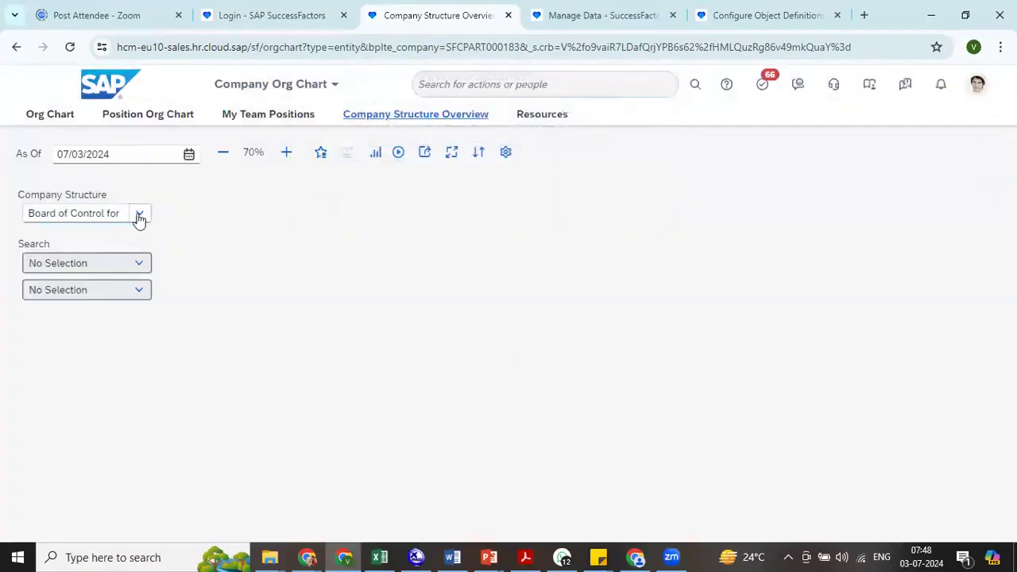
- Try to display the Capgemini Technology_IND (CG100) and Company Structure view company structures in the overview
{"action": "left_click", "coordinate": [140, 220]}
{"action": "left_click", "coordinate": [140, 216]}
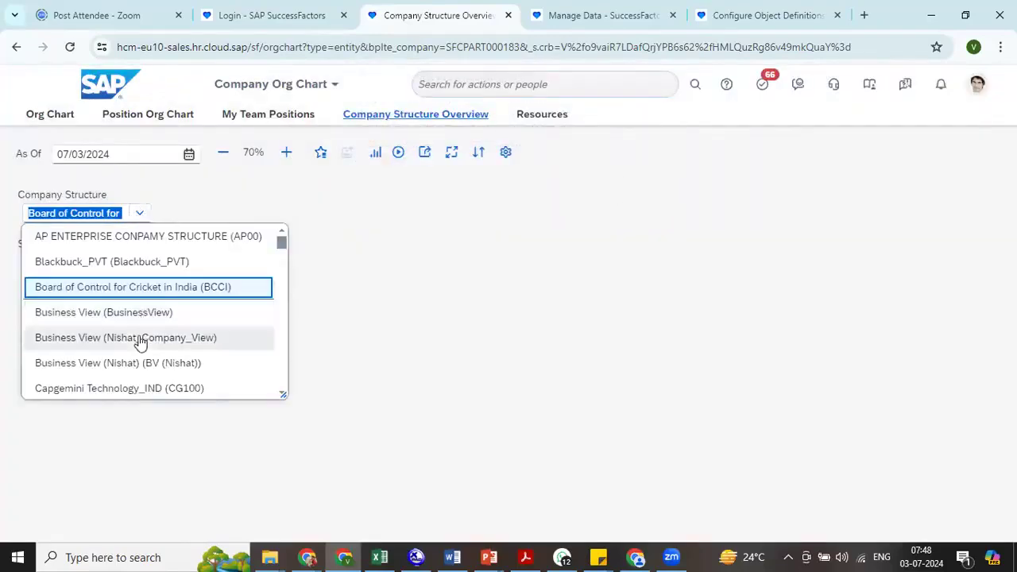
{"action": "left_click", "coordinate": [205, 391]}
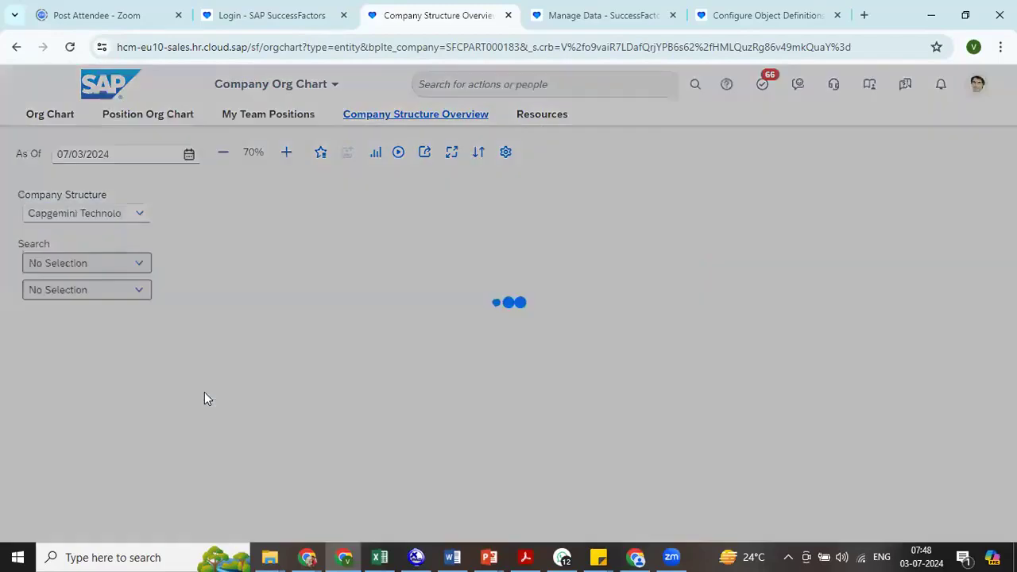
{"action": "left_click", "coordinate": [655, 209]}
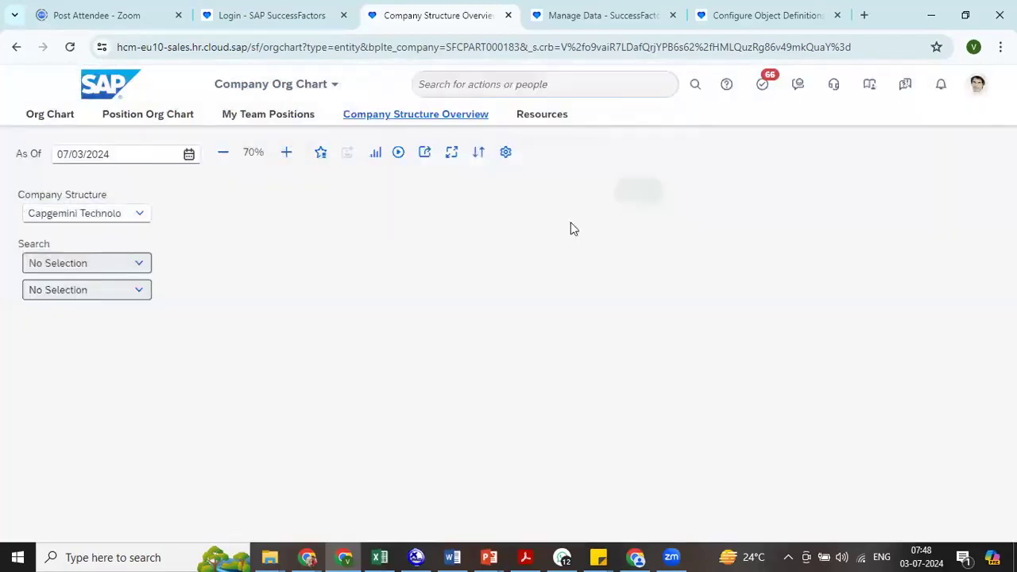
{"action": "left_click", "coordinate": [141, 224]}
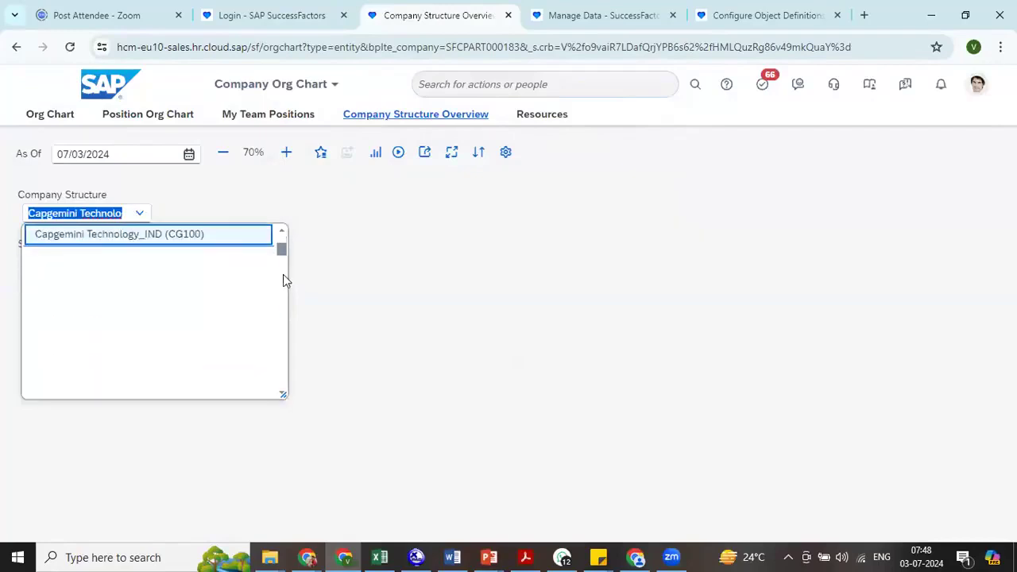
{"action": "scroll", "coordinate": [283, 275], "scroll_direction": "down", "scroll_amount": 2}
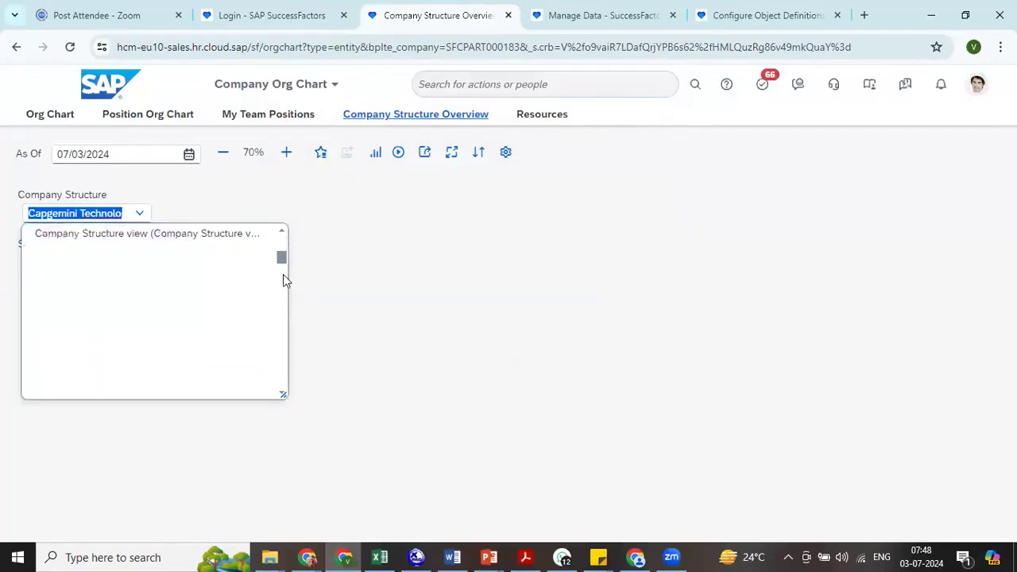
{"action": "left_click", "coordinate": [201, 237]}
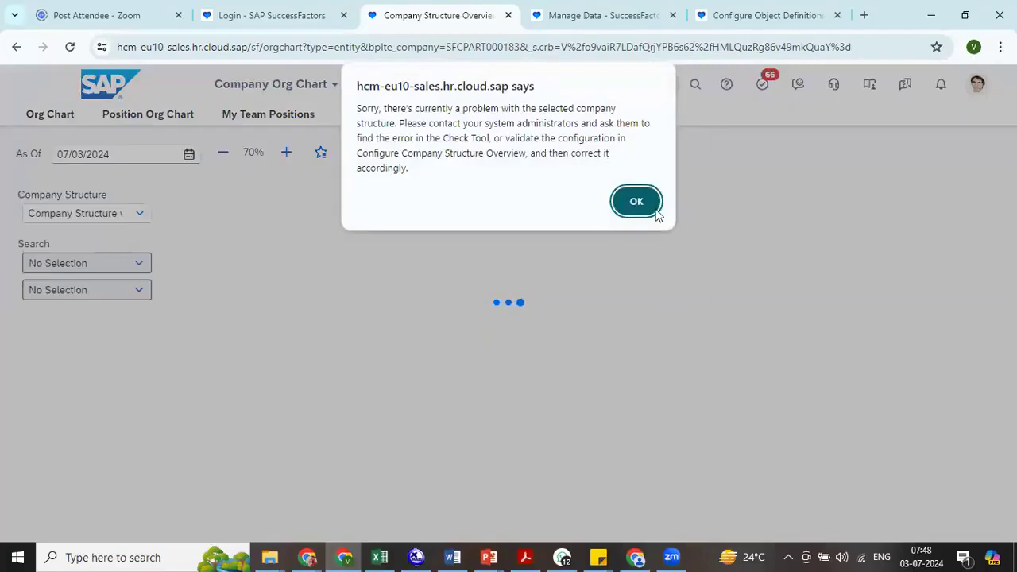
{"action": "left_click", "coordinate": [642, 201]}
- Start a new company structure in Company Structure Configuration with code ABC and name ABC Company Structure
{"action": "left_click", "coordinate": [507, 153]}
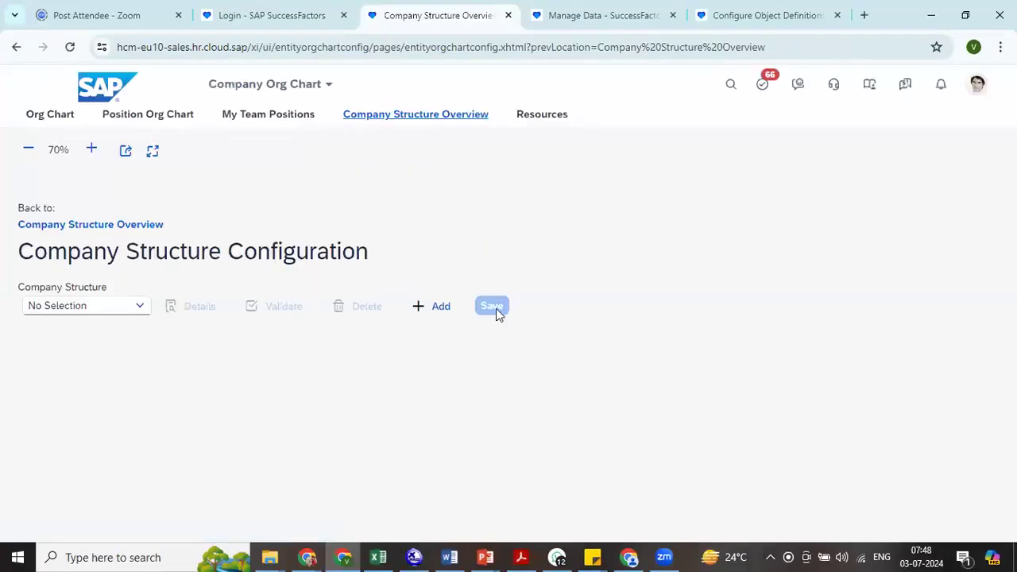
{"action": "left_click", "coordinate": [438, 308]}
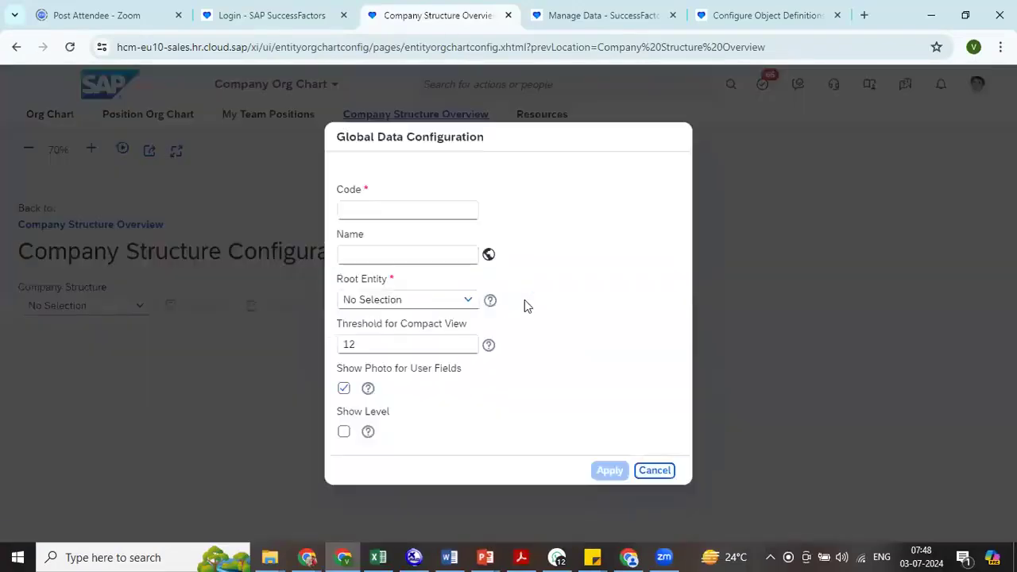
{"action": "left_click", "coordinate": [367, 211]}
{"action": "type", "text": "ABC"}
{"action": "key", "text": "Tab"}
{"action": "type", "text": "AN"}
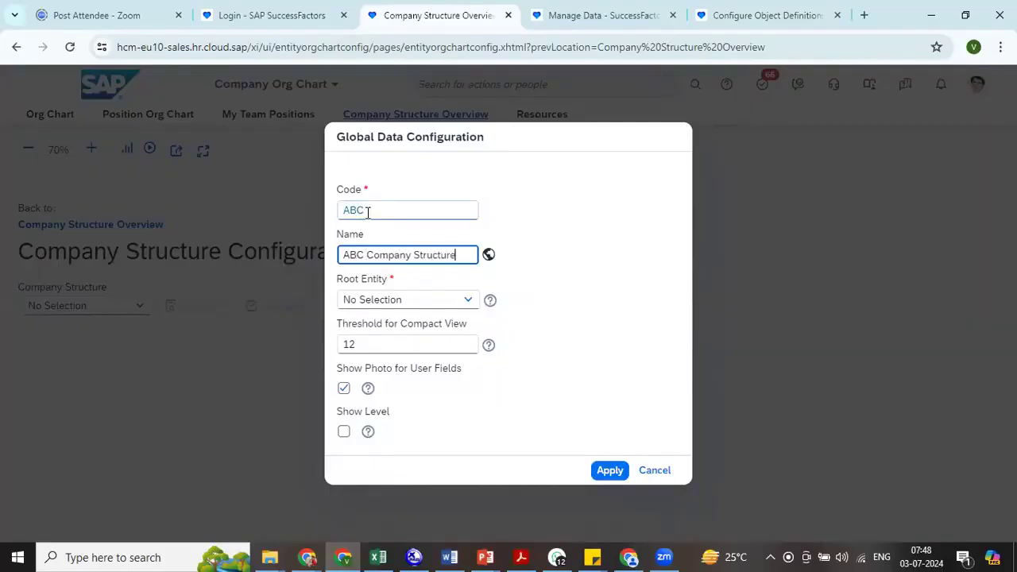
- Set the root entity to Legal Entity (LegalEntity), enable Show Level and apply the global data configuration
{"action": "left_click", "coordinate": [421, 302]}
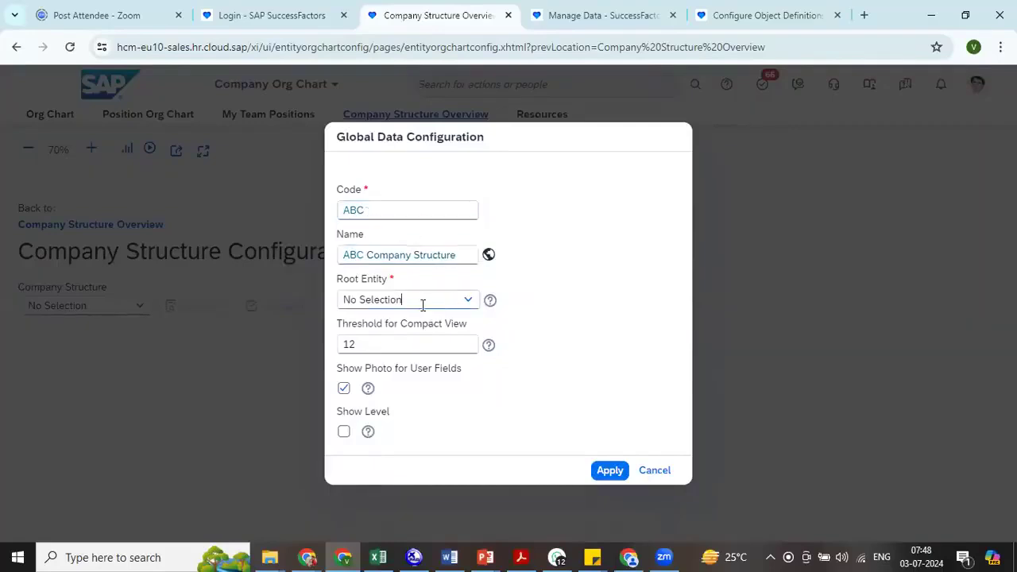
{"action": "type", "text": "legal"}
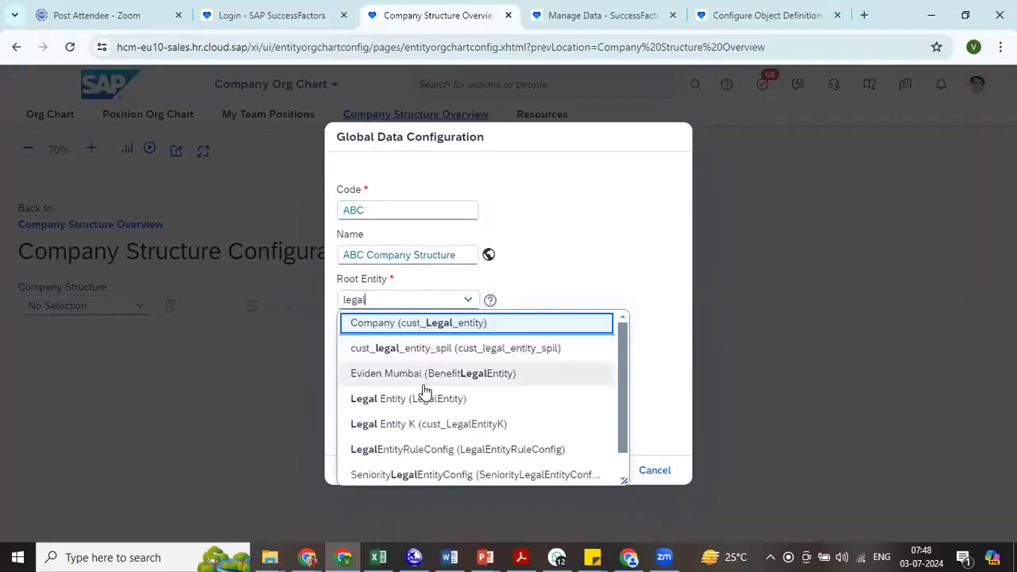
{"action": "left_click", "coordinate": [422, 402]}
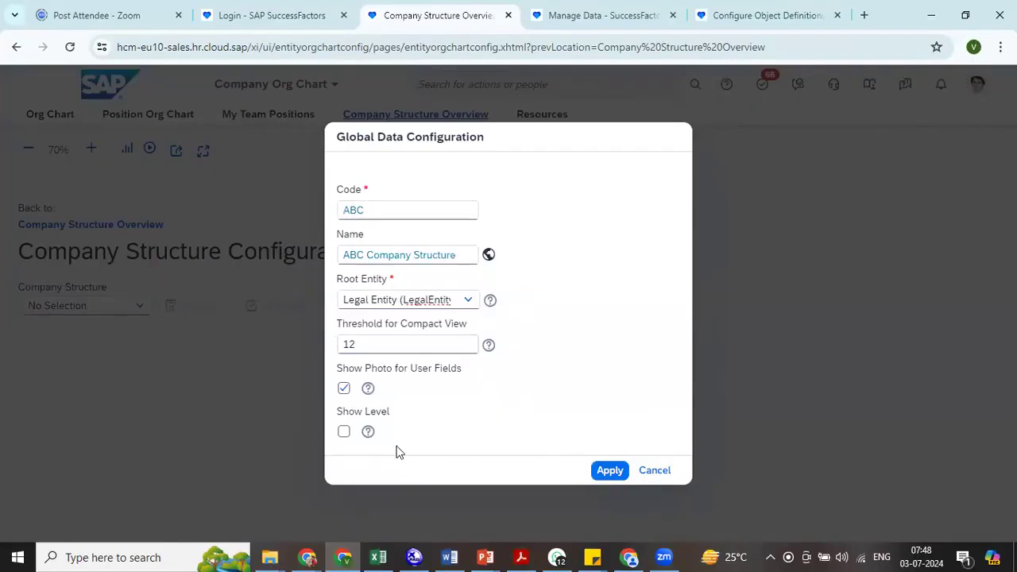
{"action": "left_click", "coordinate": [343, 433]}
{"action": "left_click", "coordinate": [613, 487]}
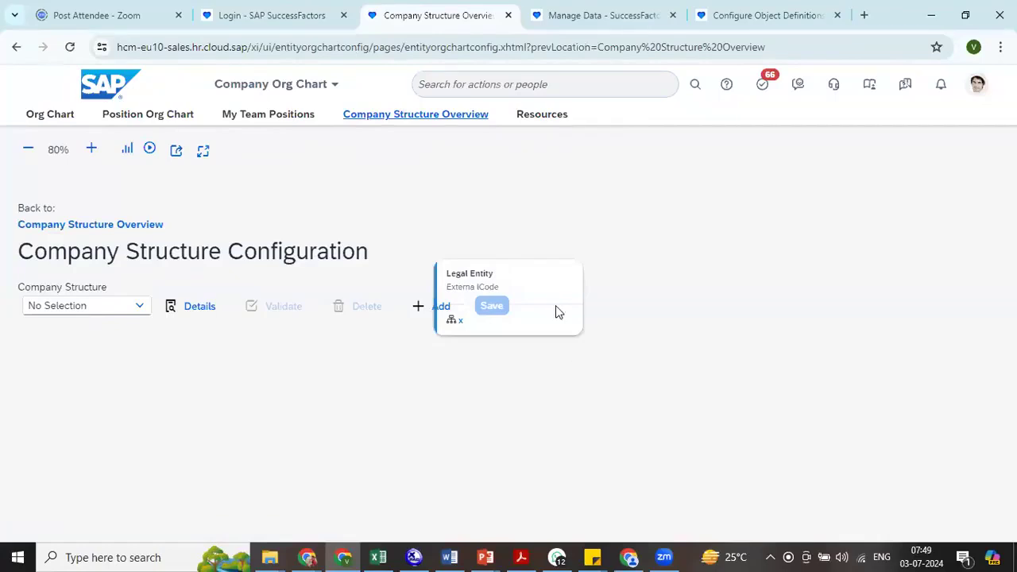
- Add Cost Center and Business Unit, both related by legal entity association, as child entities of Legal Entity
{"action": "left_click", "coordinate": [583, 289]}
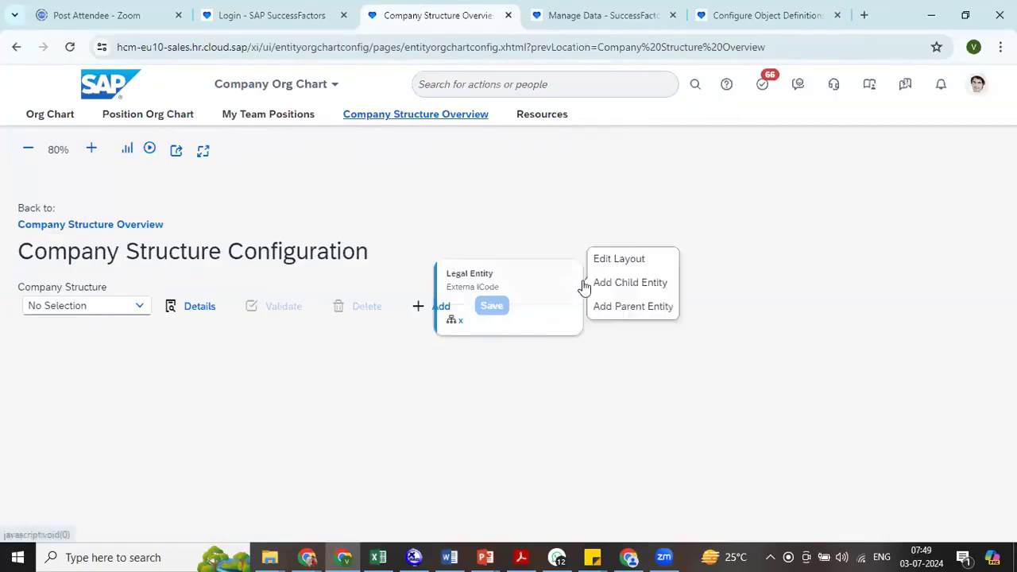
{"action": "left_click", "coordinate": [650, 286]}
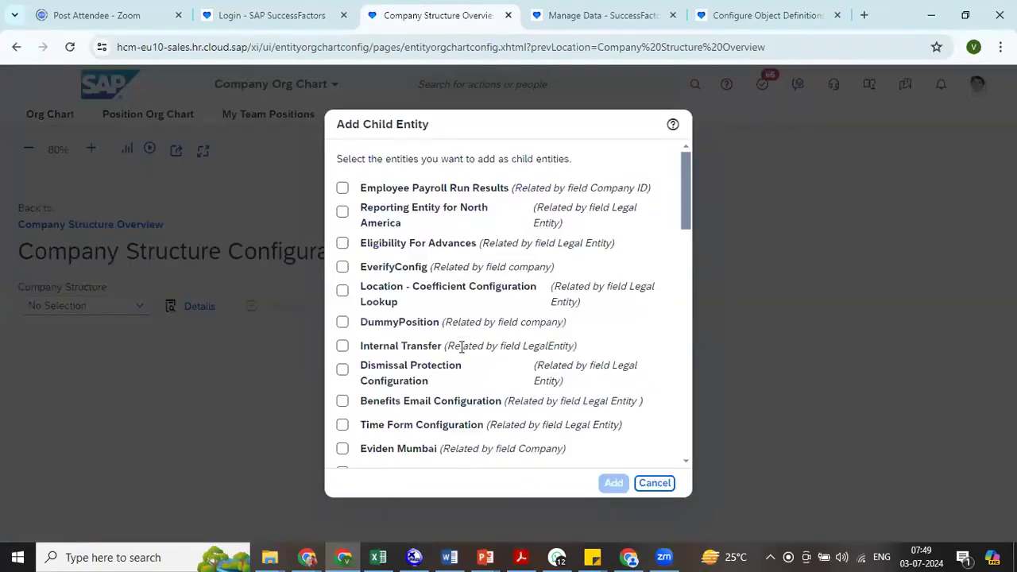
{"action": "left_click_drag", "start_coordinate": [685, 213], "coordinate": [692, 397]}
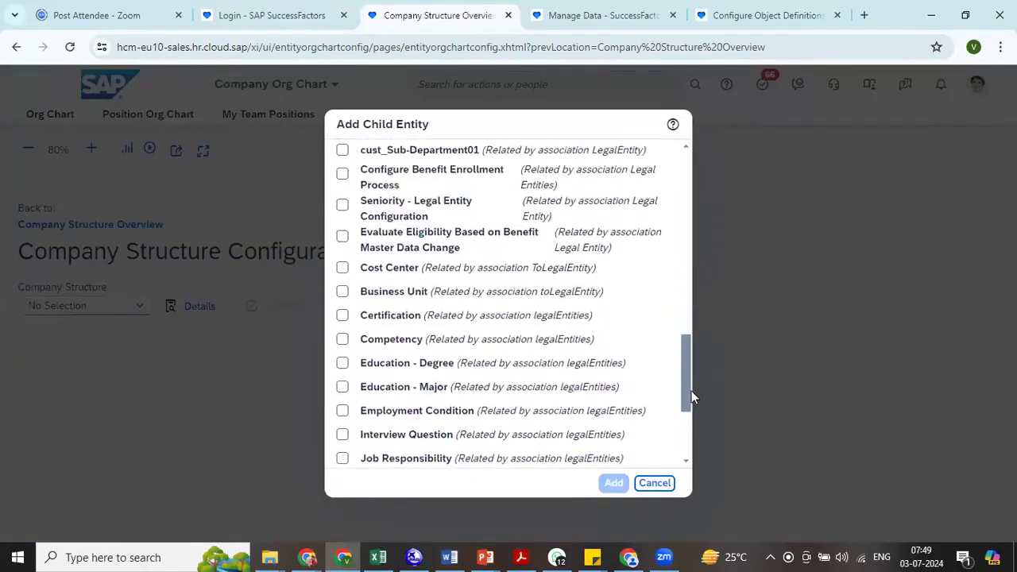
{"action": "left_click", "coordinate": [342, 291]}
{"action": "left_click", "coordinate": [343, 268]}
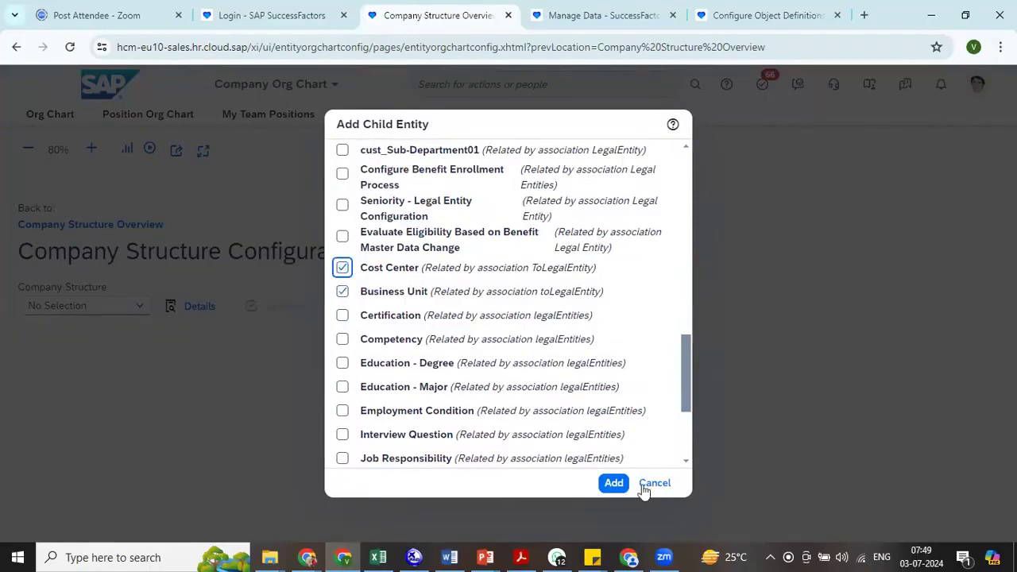
{"action": "left_click", "coordinate": [613, 483]}
- Add Division, related by the BusinessUnit association, as a child entity of Business Unit
{"action": "left_click_drag", "start_coordinate": [676, 413], "coordinate": [718, 259]}
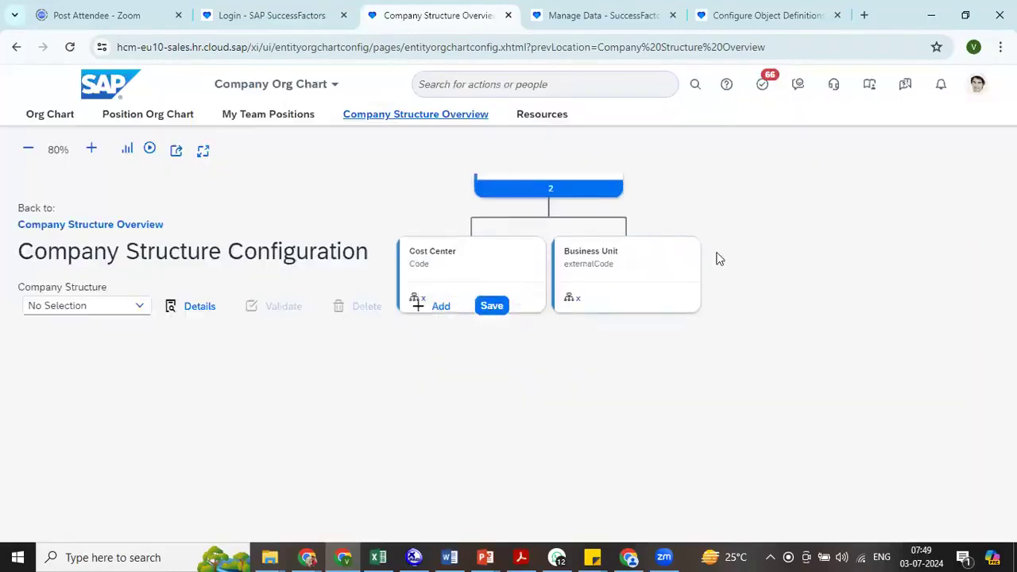
{"action": "left_click", "coordinate": [651, 259]}
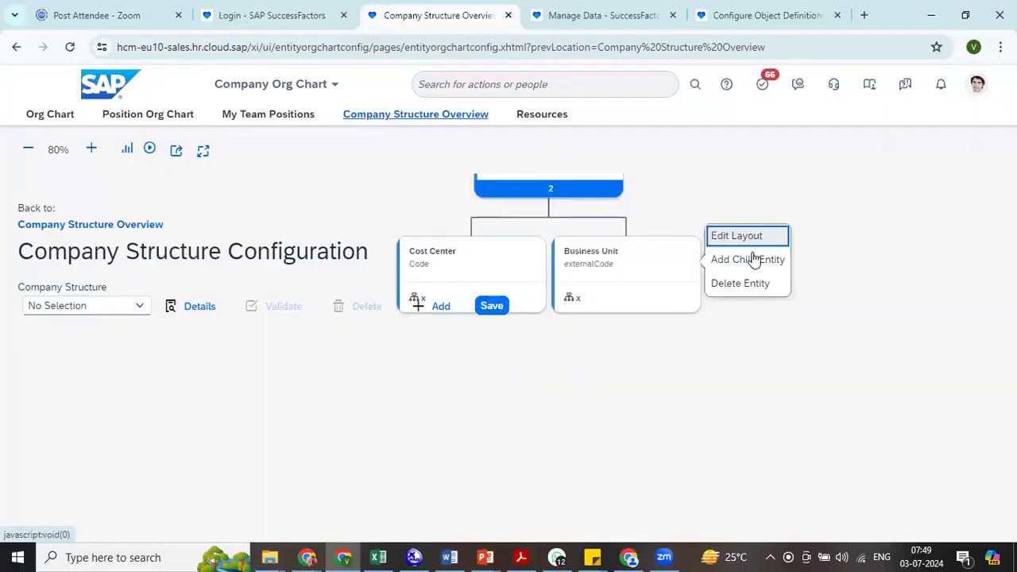
{"action": "left_click", "coordinate": [751, 259]}
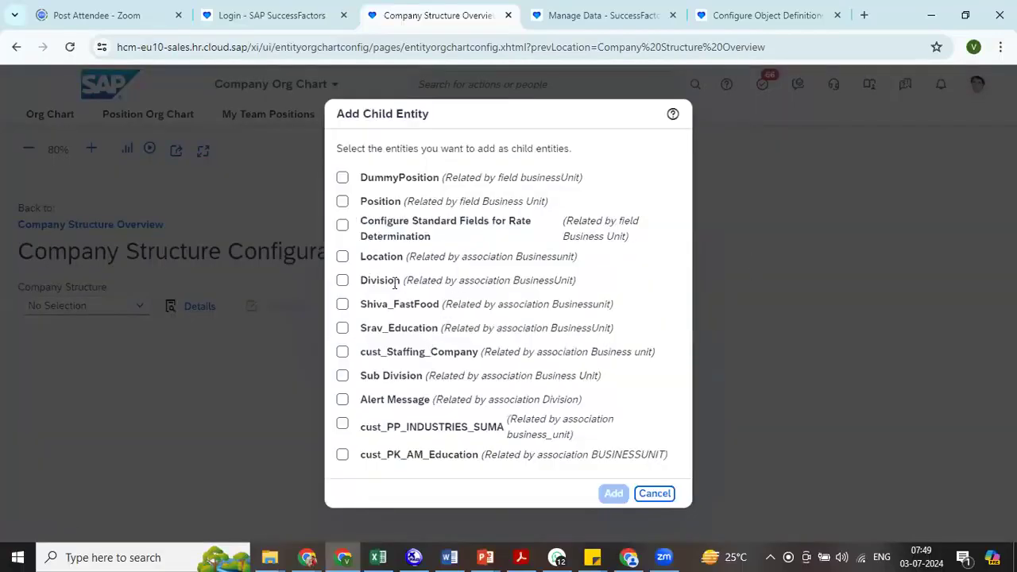
{"action": "left_click", "coordinate": [342, 281]}
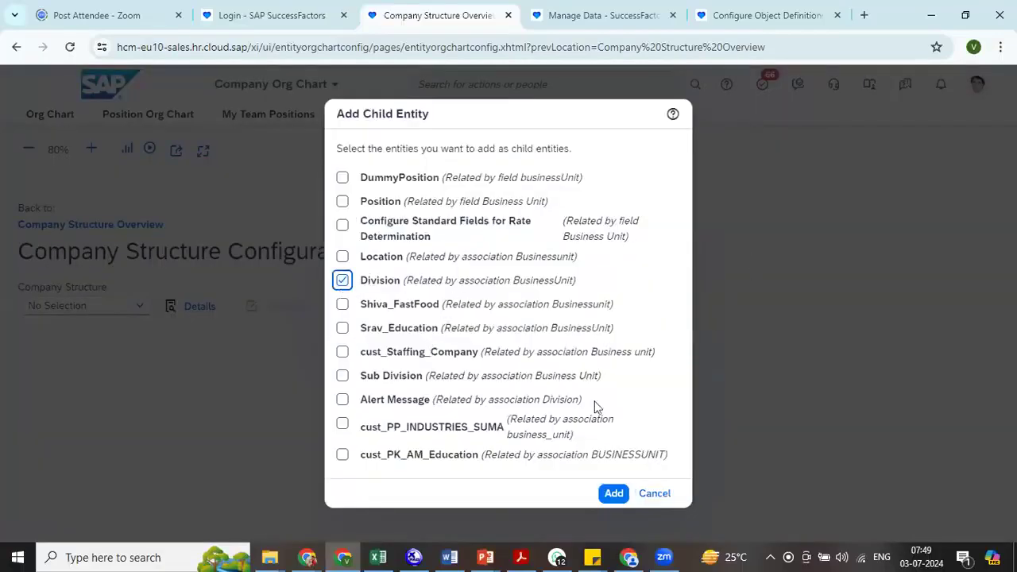
{"action": "left_click", "coordinate": [612, 493]}
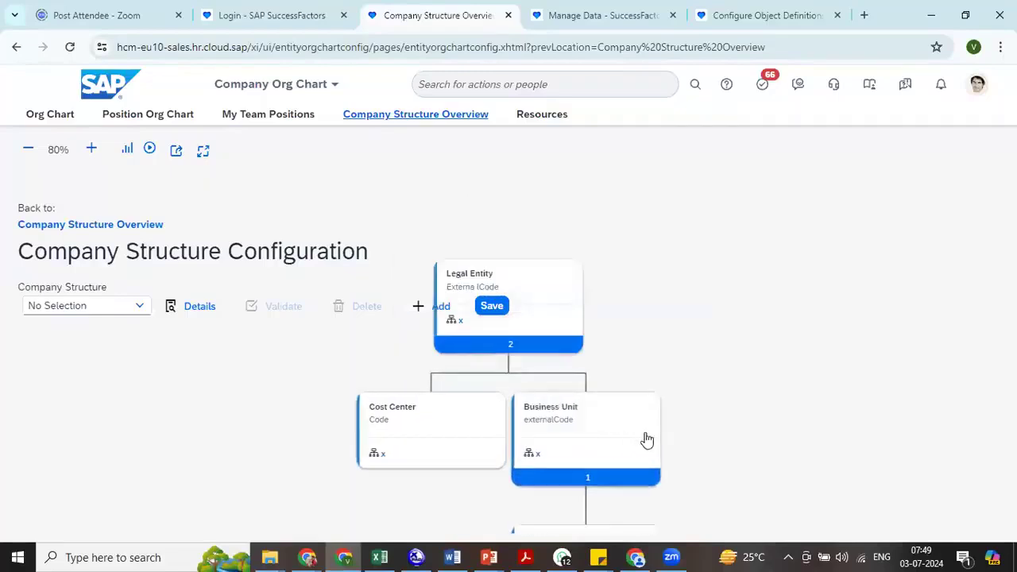
- Add Department, related by the Division association, as a child entity of Division
{"action": "left_click", "coordinate": [649, 374]}
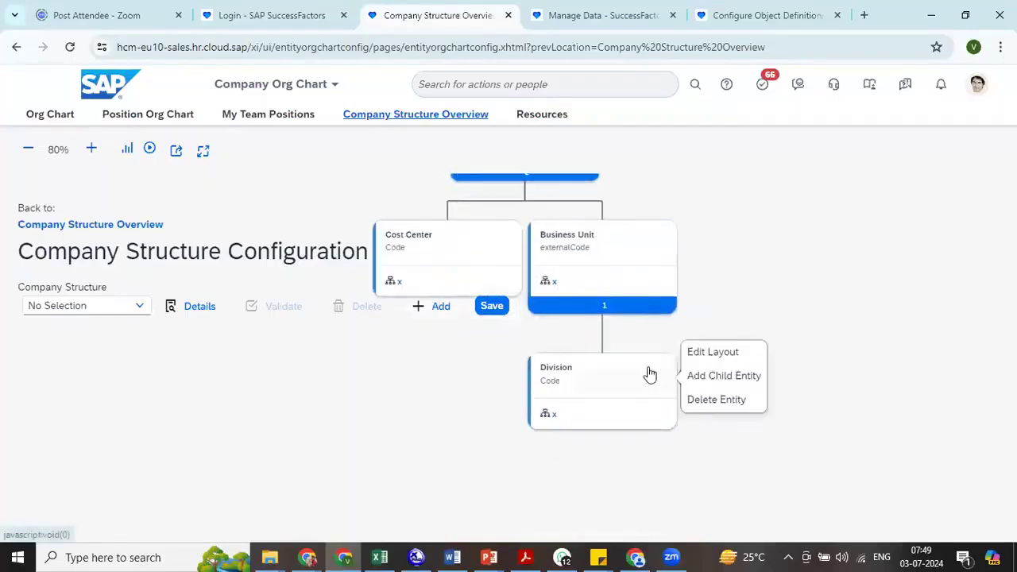
{"action": "left_click", "coordinate": [722, 375]}
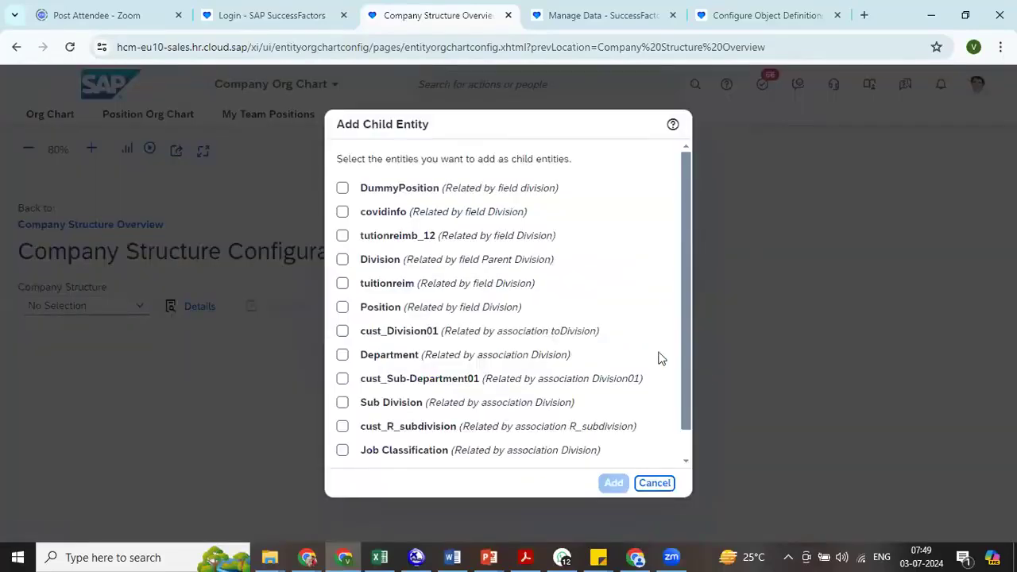
{"action": "left_click", "coordinate": [343, 356]}
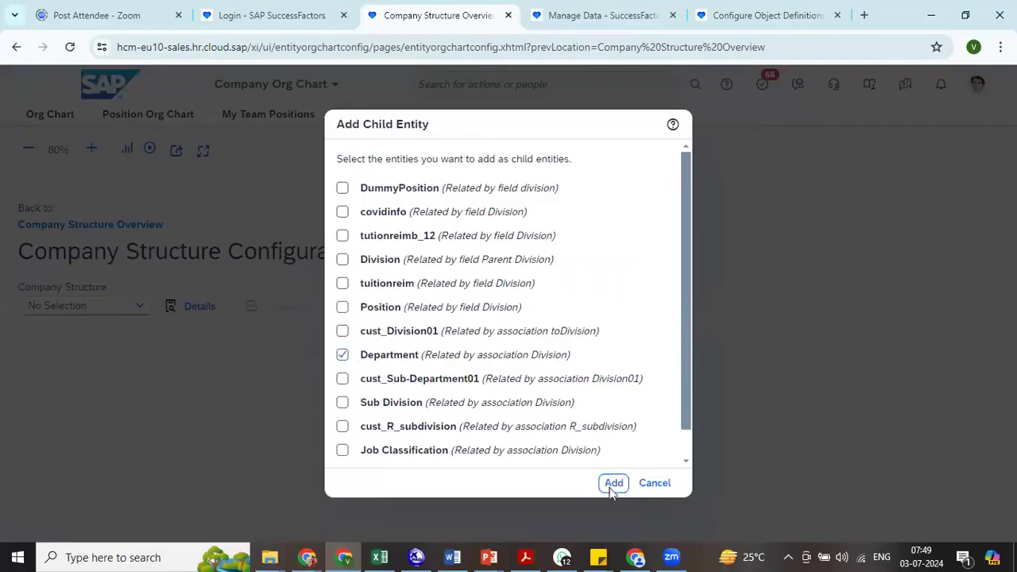
{"action": "left_click", "coordinate": [614, 483]}
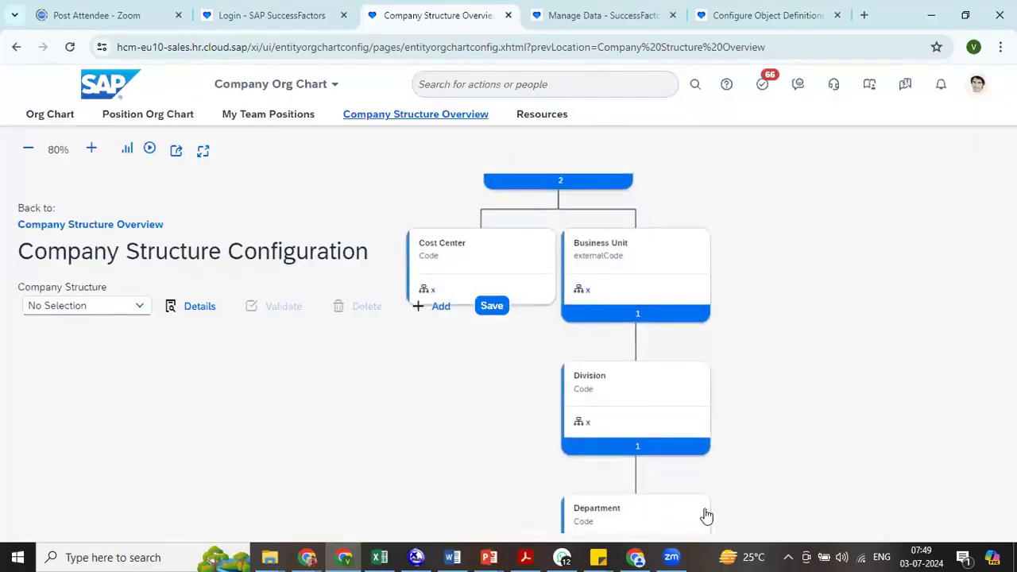
- Save the ABC company structure with Show Level kept, proceeding past the multiple-parents warning and dismissing the application error
{"action": "left_click", "coordinate": [492, 307]}
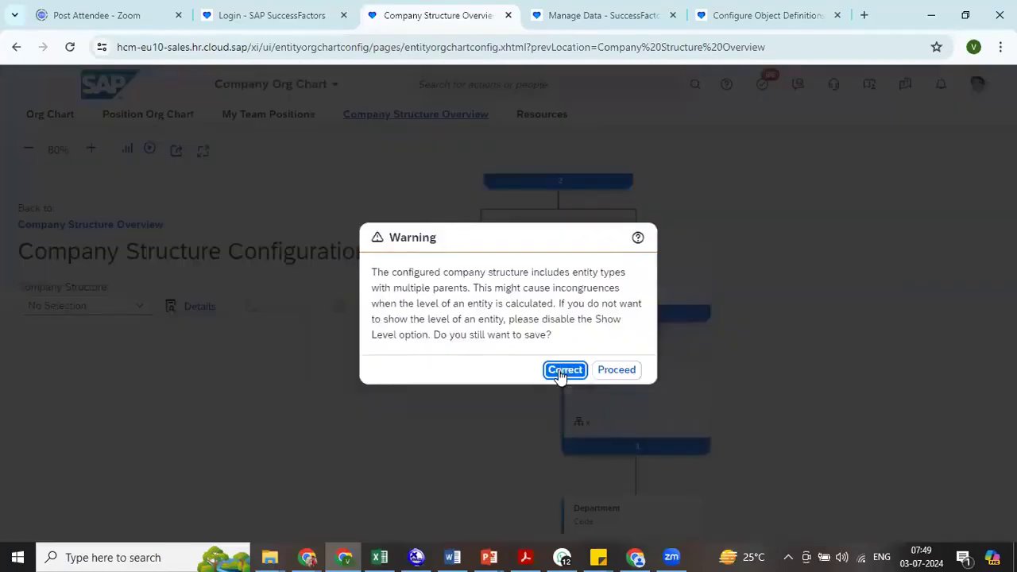
{"action": "left_click", "coordinate": [612, 370]}
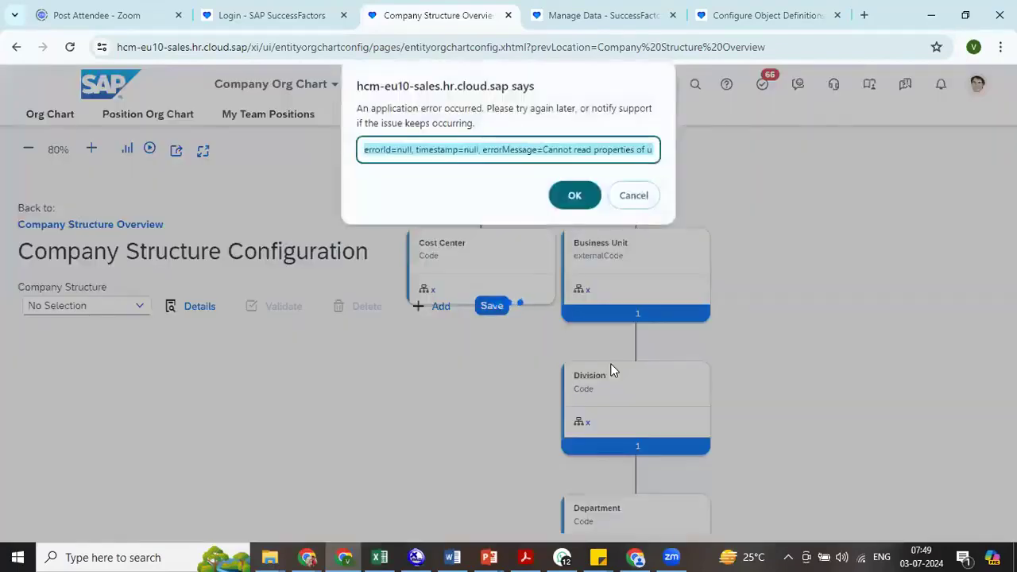
{"action": "left_click", "coordinate": [573, 196]}
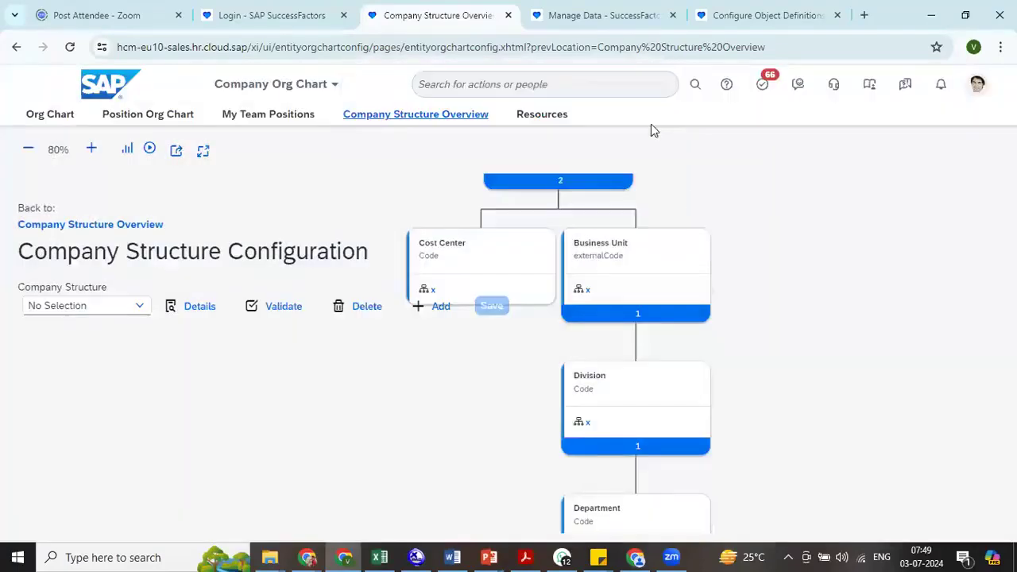
- Display the Business Unit object definition in Configure Object Definitions and examine its associations
{"action": "left_click", "coordinate": [720, 16]}
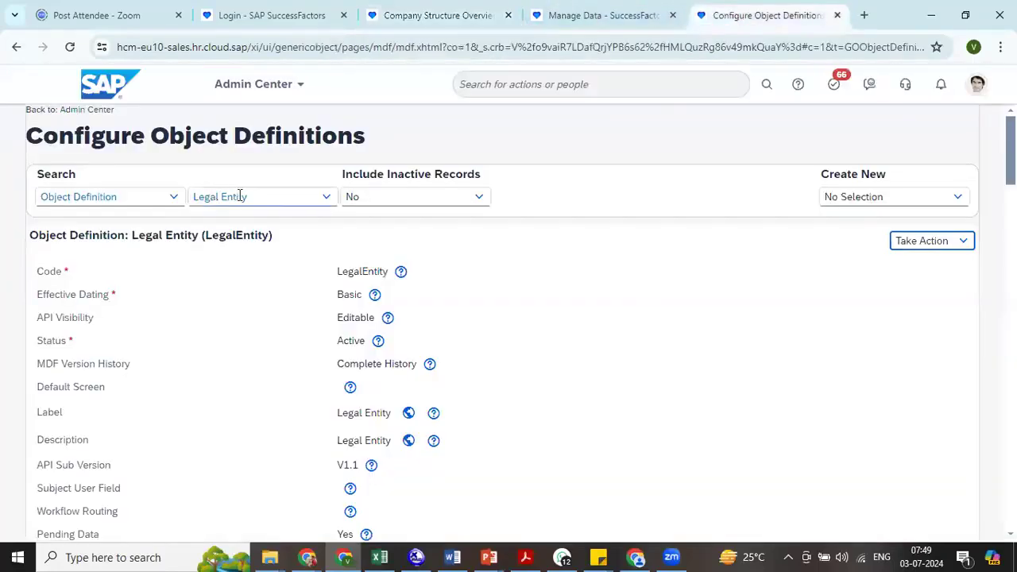
{"action": "left_click", "coordinate": [259, 199]}
{"action": "type", "text": "busi"}
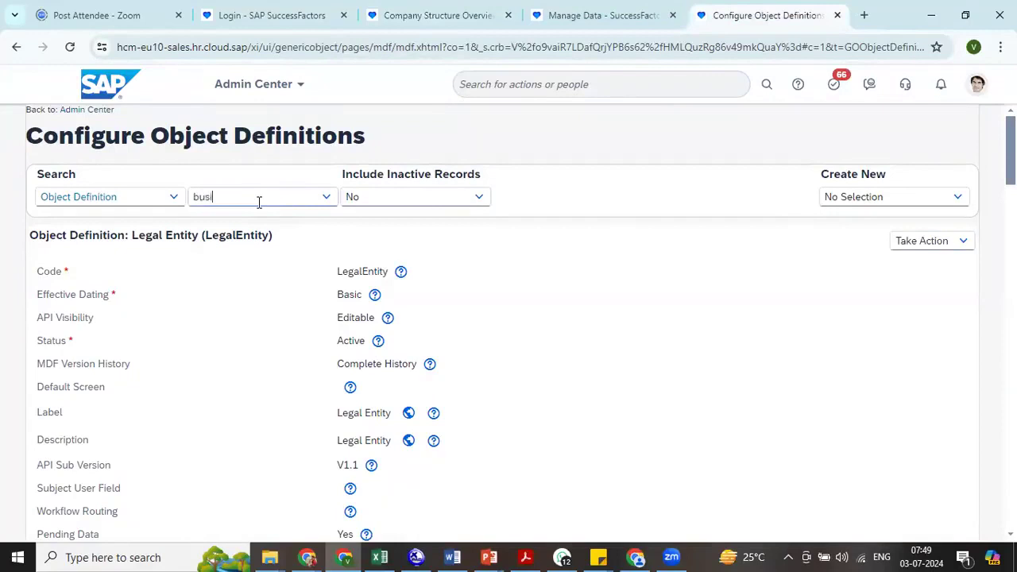
{"action": "left_click", "coordinate": [238, 220]}
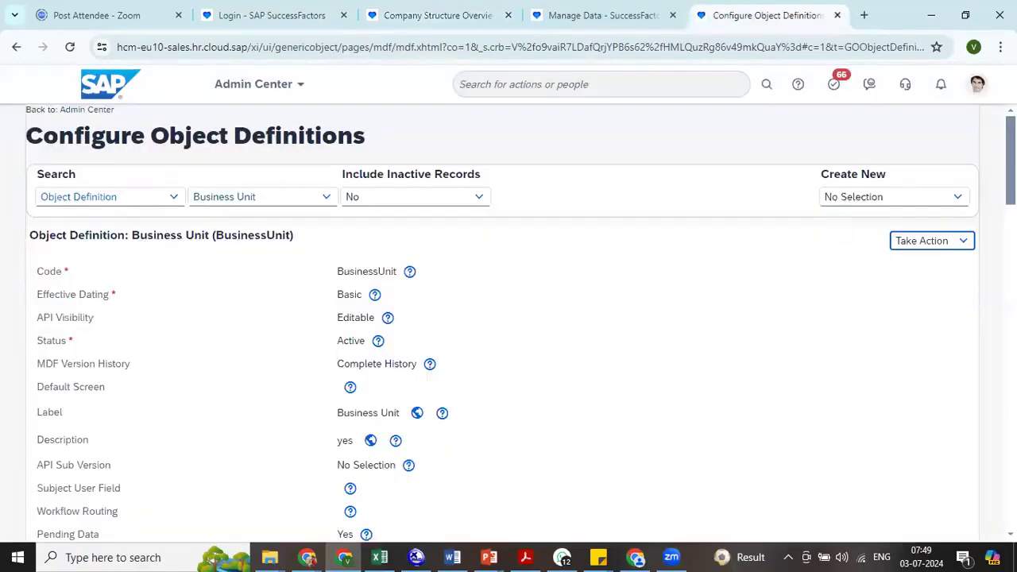
{"action": "scroll", "coordinate": [509, 318], "scroll_direction": "down", "scroll_amount": 20}
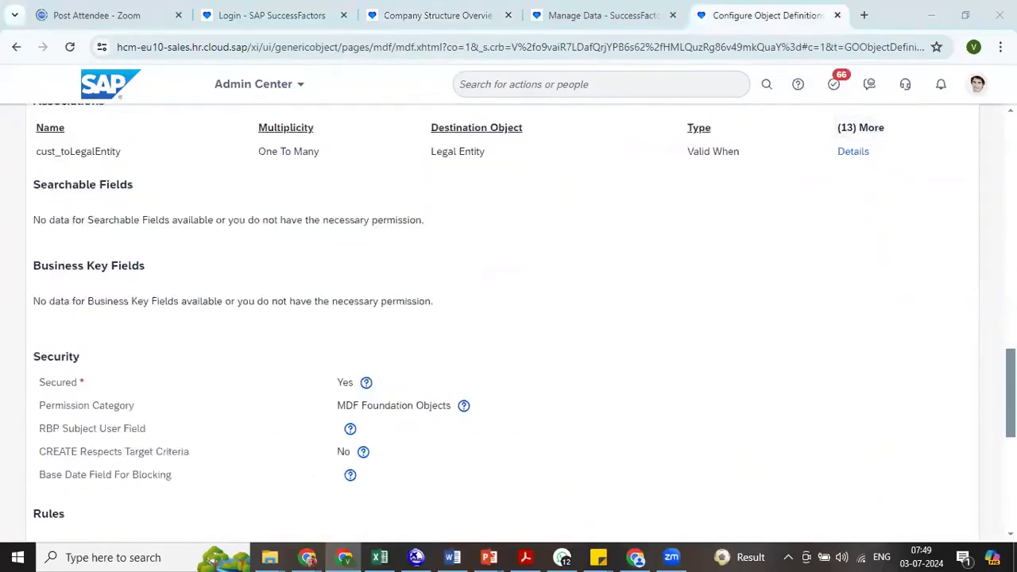
{"action": "scroll", "coordinate": [509, 317], "scroll_direction": "up", "scroll_amount": 2}
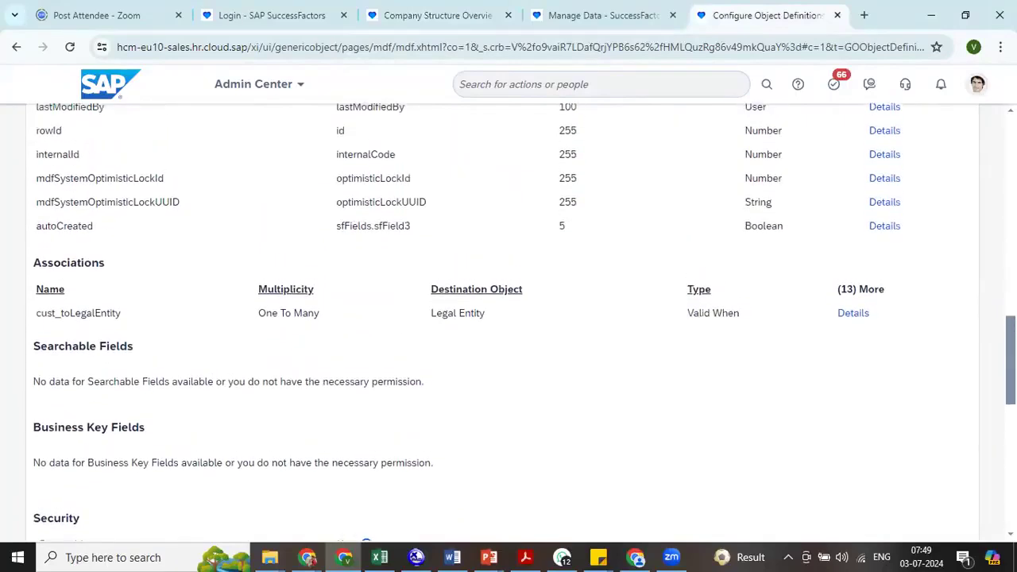
- Display the Division object definition and examine its associations
{"action": "scroll", "coordinate": [509, 318], "scroll_direction": "up", "scroll_amount": 15}
{"action": "left_click", "coordinate": [263, 198]}
{"action": "key", "text": "ctrl+a"}
{"action": "type", "text": "d"}
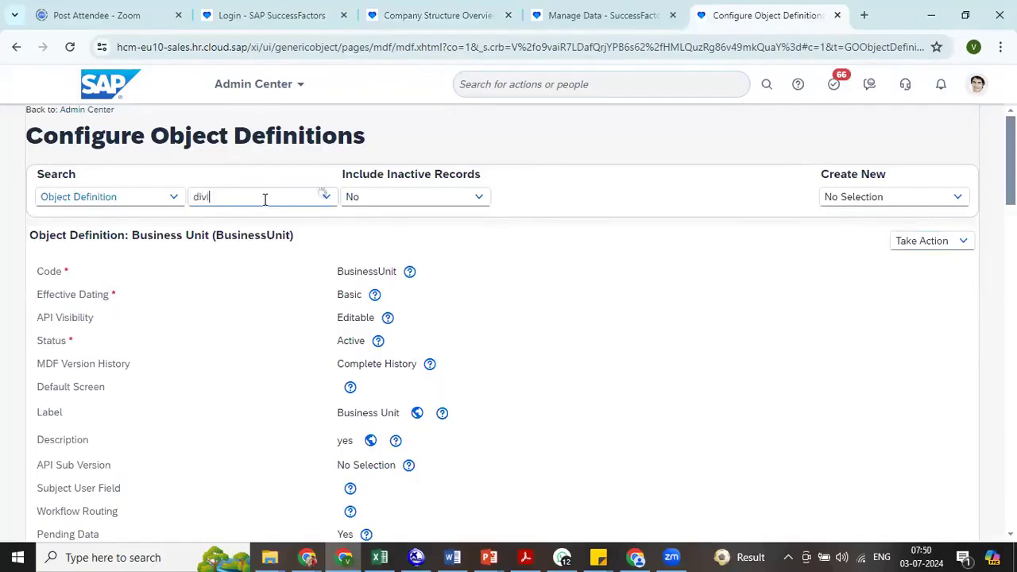
{"action": "type", "text": "ivi"}
{"action": "left_click", "coordinate": [257, 320]}
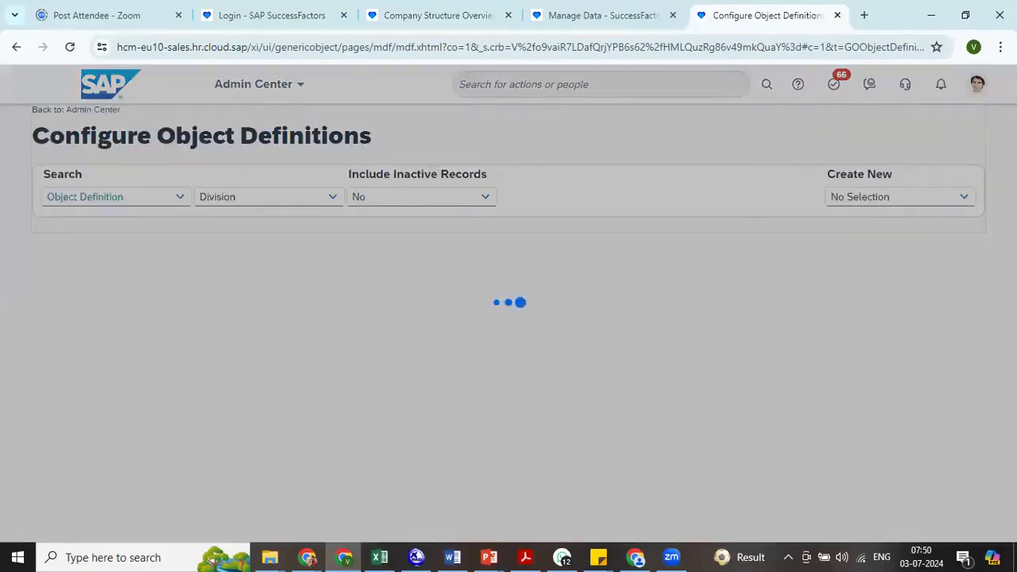
{"action": "scroll", "coordinate": [509, 318], "scroll_direction": "down", "scroll_amount": 15}
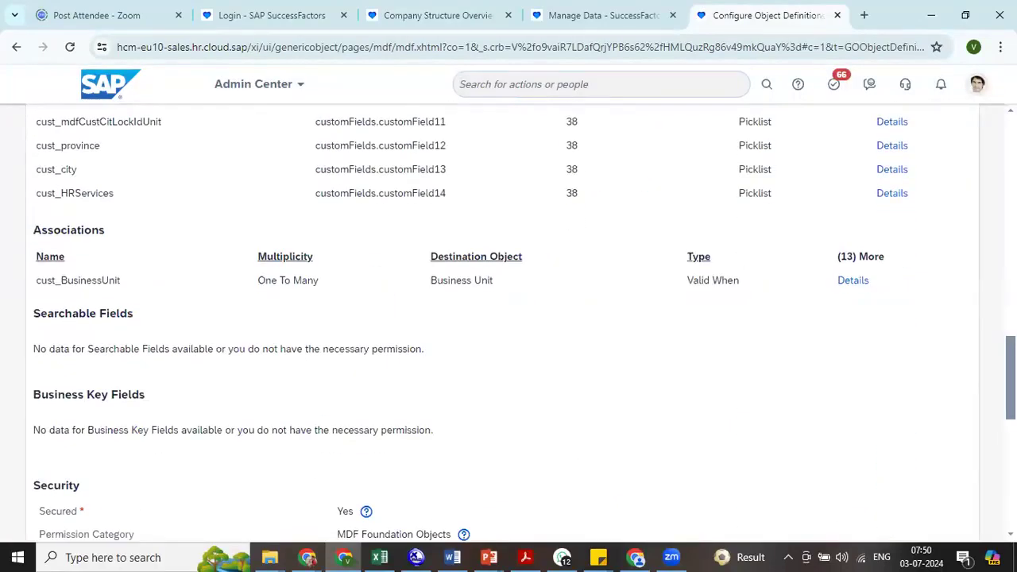
{"action": "scroll", "coordinate": [509, 318], "scroll_direction": "down", "scroll_amount": 1}
- Display the Department object definition and examine its associations
{"action": "scroll", "coordinate": [508, 318], "scroll_direction": "up", "scroll_amount": 15}
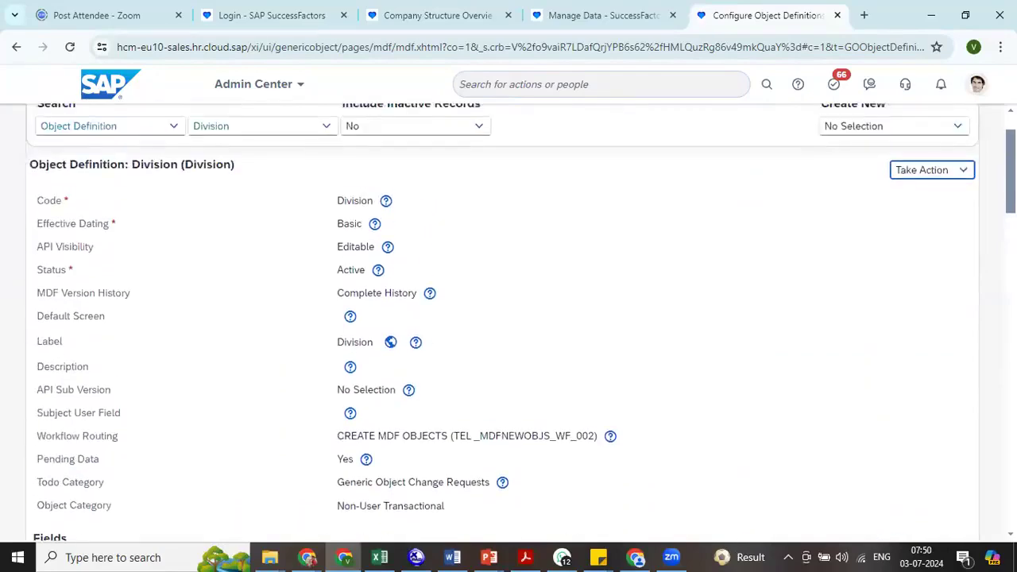
{"action": "scroll", "coordinate": [479, 195], "scroll_direction": "up", "scroll_amount": 2}
{"action": "double_click", "coordinate": [257, 200]}
{"action": "type", "text": "d"}
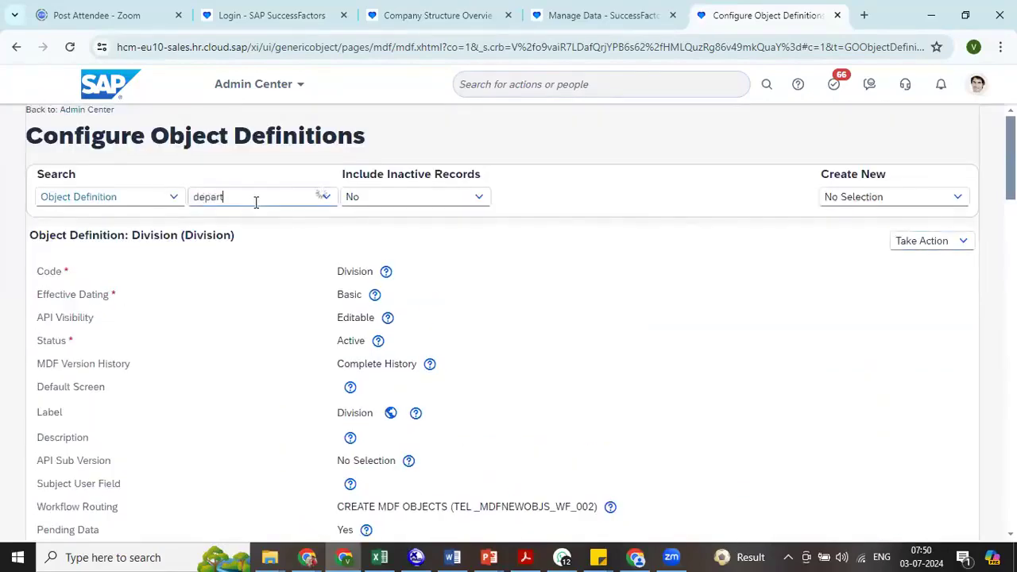
{"action": "type", "text": "epart"}
{"action": "left_click", "coordinate": [256, 346]}
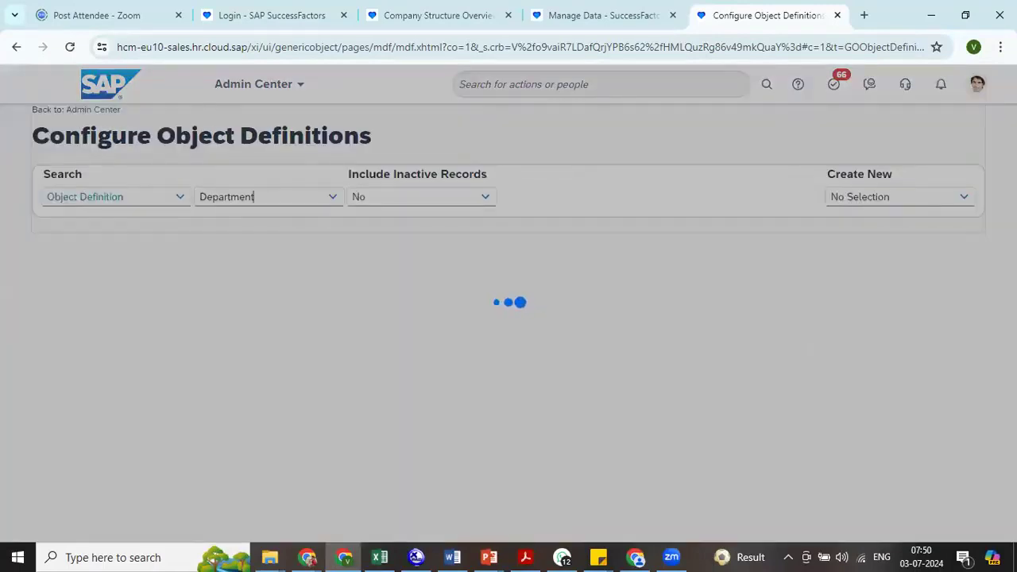
{"action": "scroll", "coordinate": [509, 318], "scroll_direction": "down", "scroll_amount": 15}
{"action": "scroll", "coordinate": [509, 318], "scroll_direction": "up", "scroll_amount": 1}
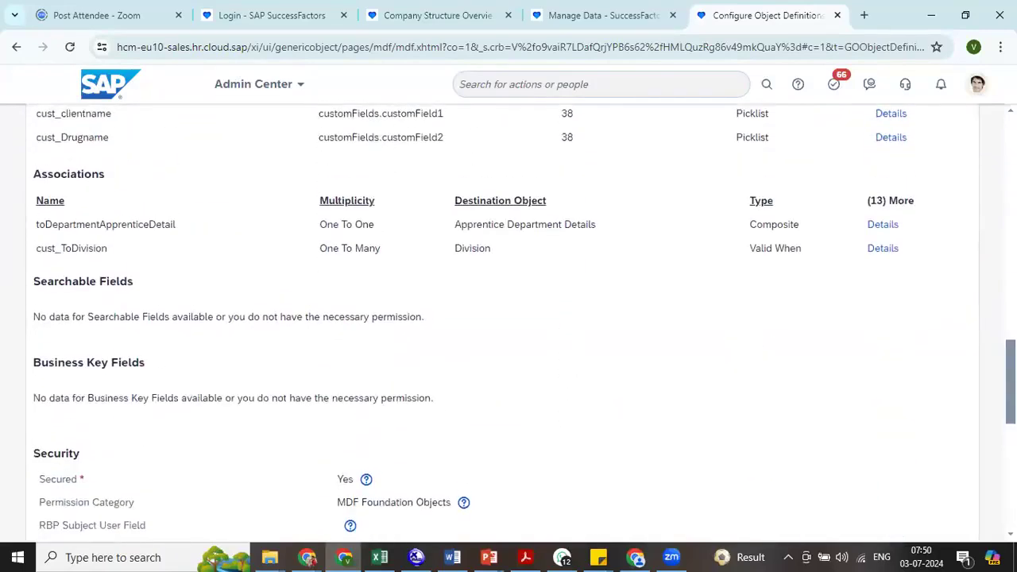
- Display the Cost Center object definition and examine its associations
{"action": "scroll", "coordinate": [311, 254], "scroll_direction": "up", "scroll_amount": 12}
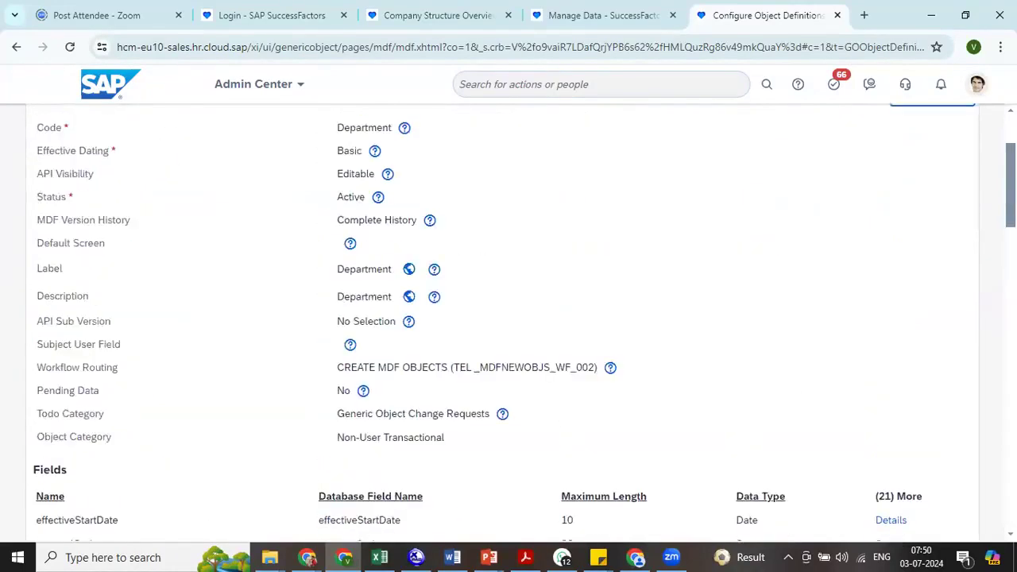
{"action": "left_click", "coordinate": [256, 187]}
{"action": "type", "text": "cost"}
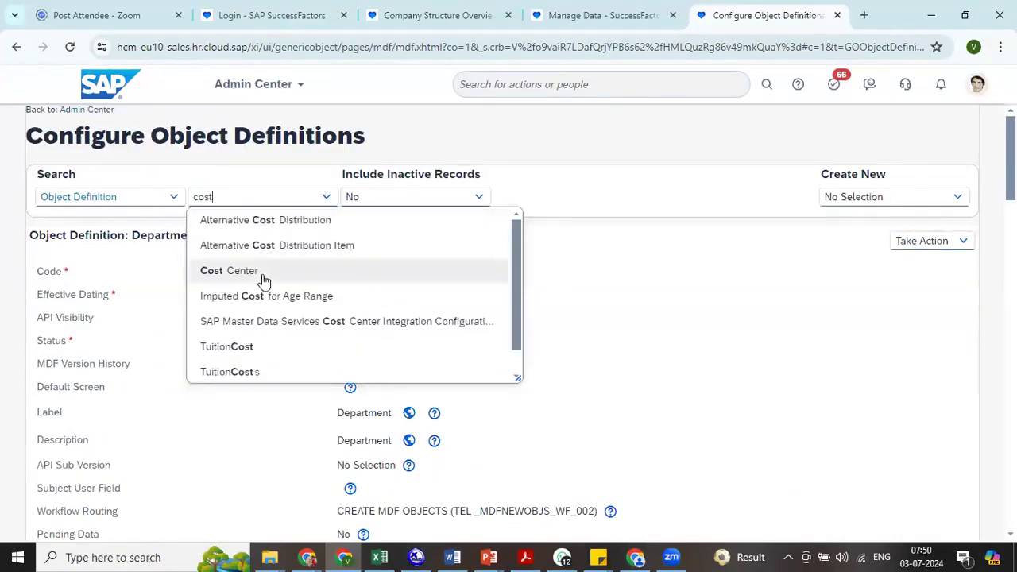
{"action": "left_click", "coordinate": [262, 270]}
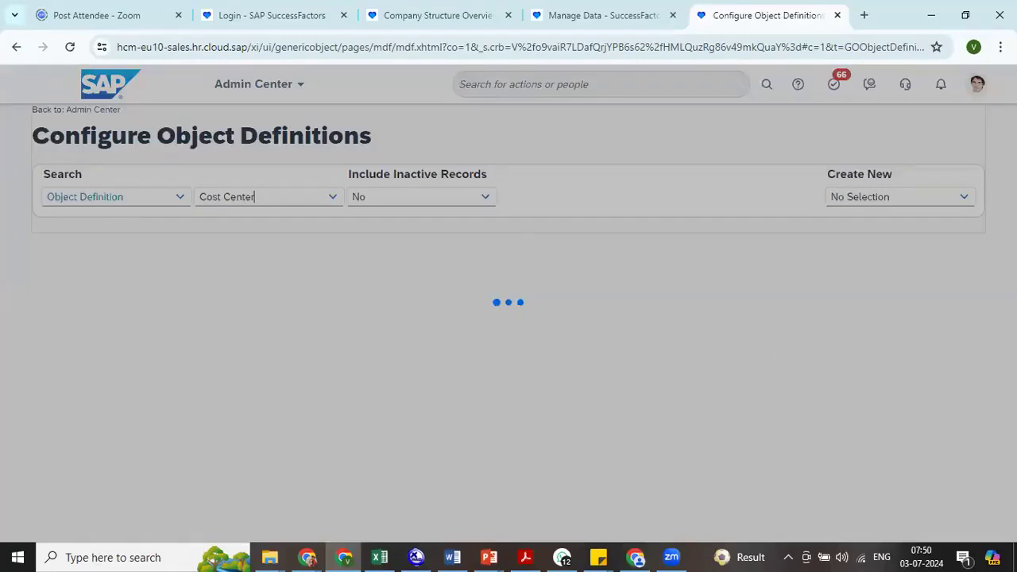
{"action": "scroll", "coordinate": [509, 318], "scroll_direction": "down", "scroll_amount": 15}
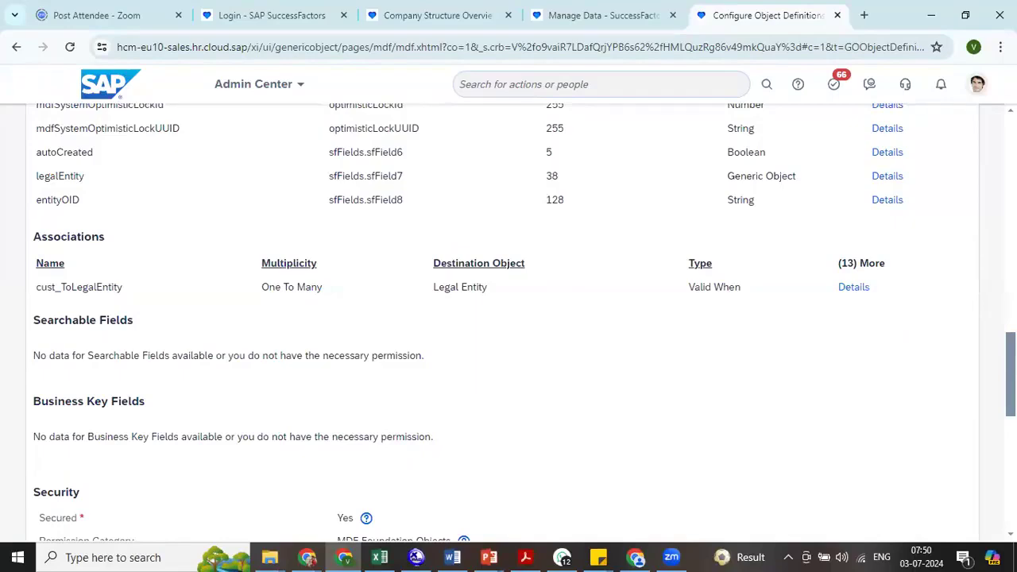
- Display the Legal Entity object definition and examine its associations
{"action": "scroll", "coordinate": [508, 318], "scroll_direction": "up", "scroll_amount": 8}
{"action": "scroll", "coordinate": [509, 317], "scroll_direction": "up", "scroll_amount": 10}
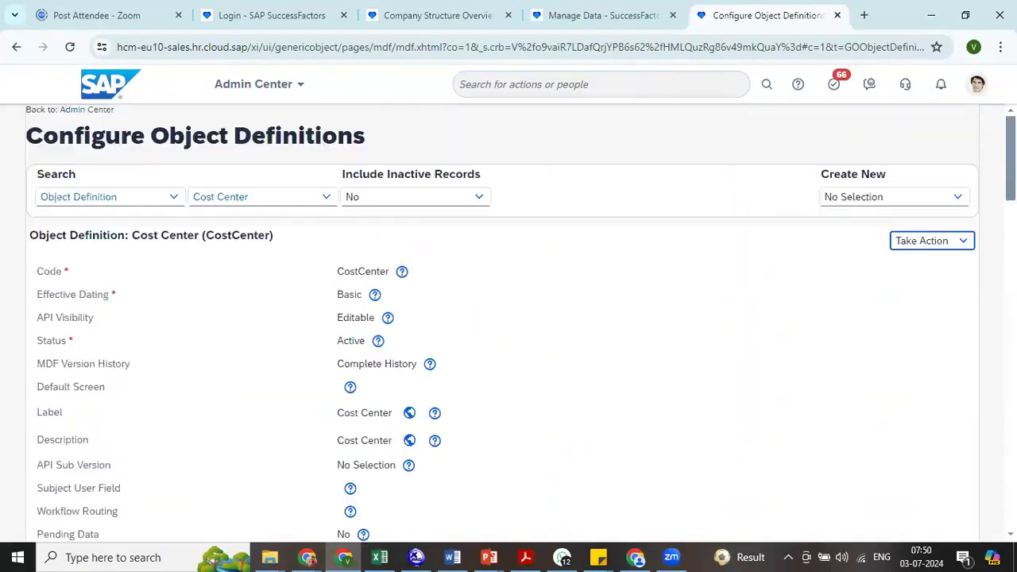
{"action": "left_click", "coordinate": [223, 196]}
{"action": "key", "text": "BackSpace"}
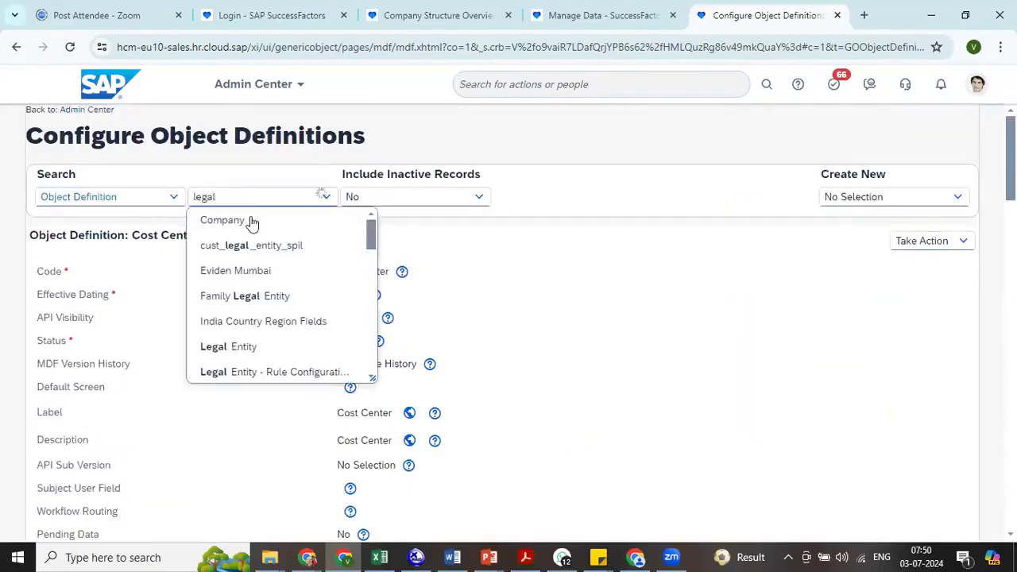
{"action": "left_click", "coordinate": [250, 348]}
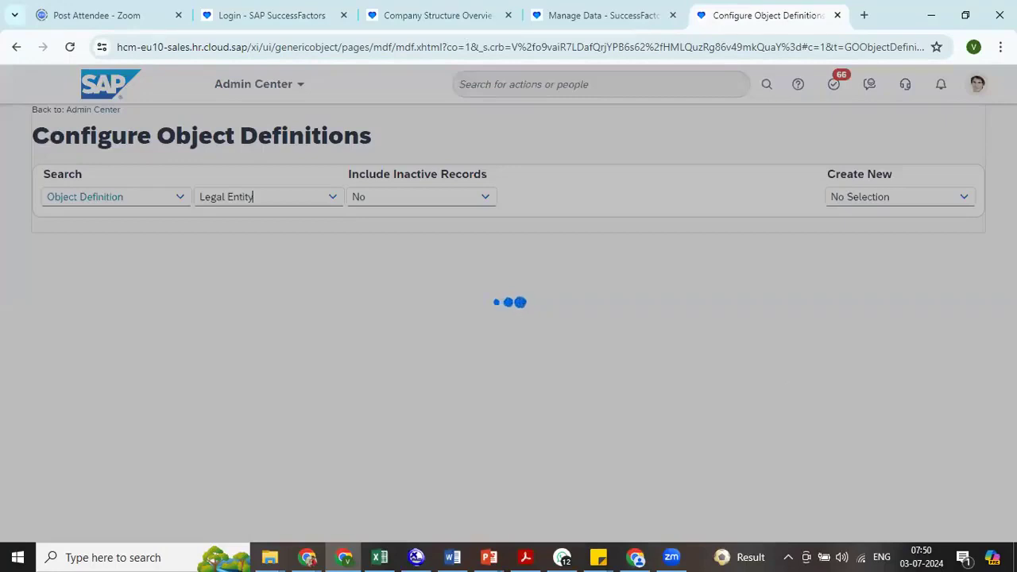
{"action": "scroll", "coordinate": [508, 322], "scroll_direction": "down", "scroll_amount": 20}
{"action": "scroll", "coordinate": [508, 322], "scroll_direction": "up", "scroll_amount": 3}
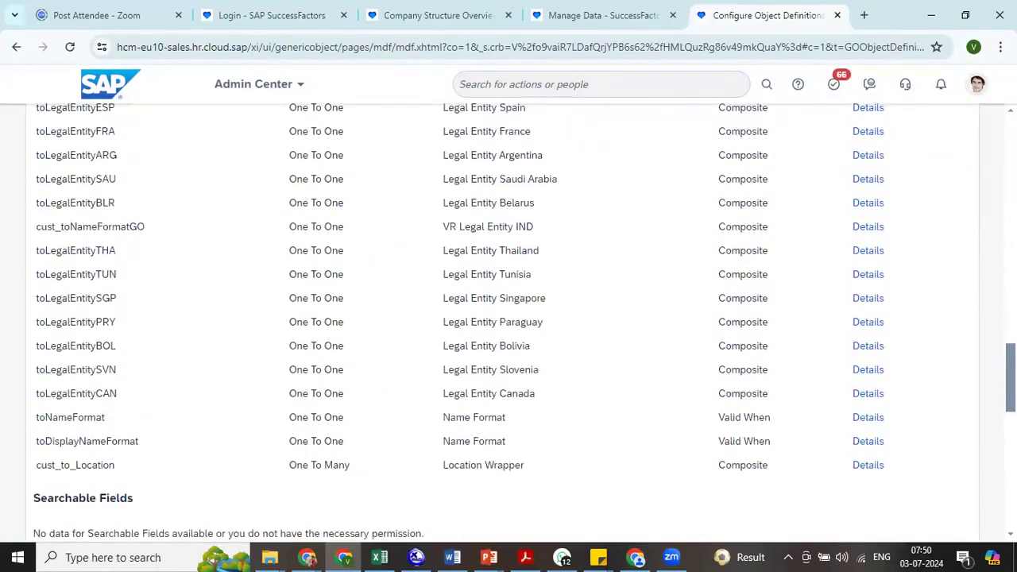
- Open the Legal Entity object definition for editing and delete its cust_to_Location association to Location Wrapper
{"action": "scroll", "coordinate": [509, 322], "scroll_direction": "up", "scroll_amount": 15}
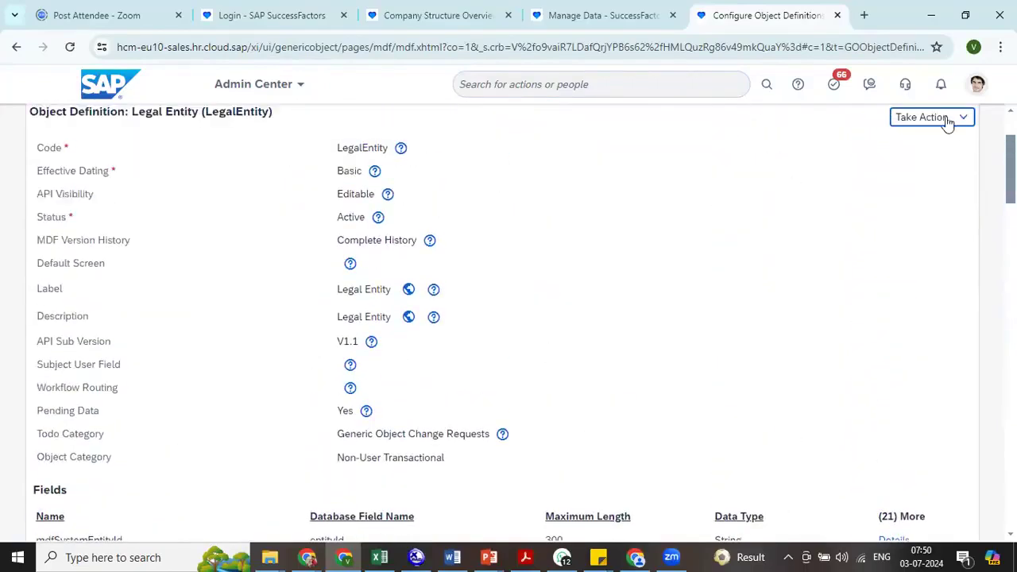
{"action": "left_click", "coordinate": [946, 119]}
{"action": "left_click", "coordinate": [851, 135]}
{"action": "scroll", "coordinate": [509, 322], "scroll_direction": "down", "scroll_amount": 5}
{"action": "scroll", "coordinate": [947, 362], "scroll_direction": "down", "scroll_amount": 20}
{"action": "scroll", "coordinate": [947, 362], "scroll_direction": "up", "scroll_amount": 3}
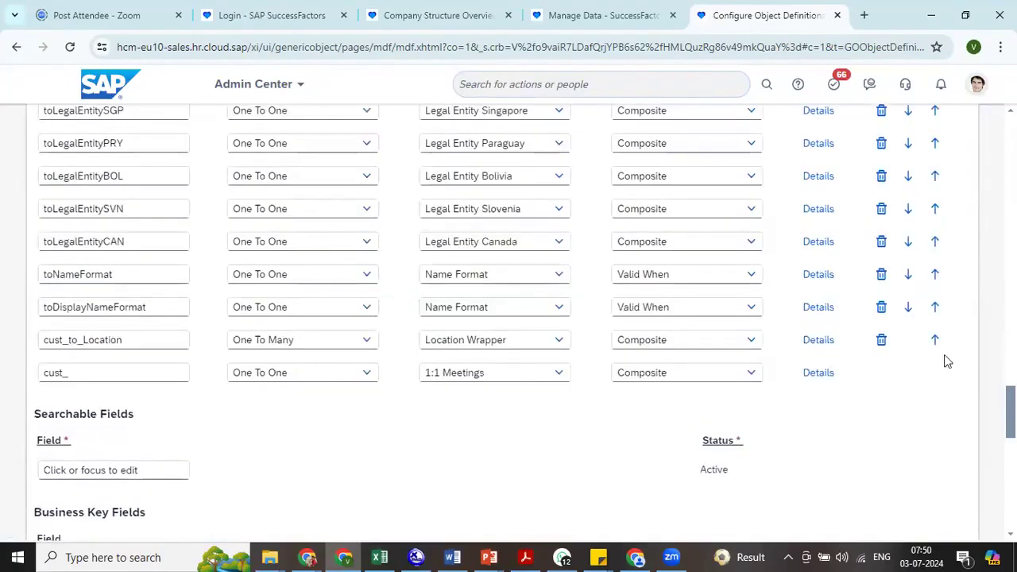
{"action": "left_click", "coordinate": [881, 339]}
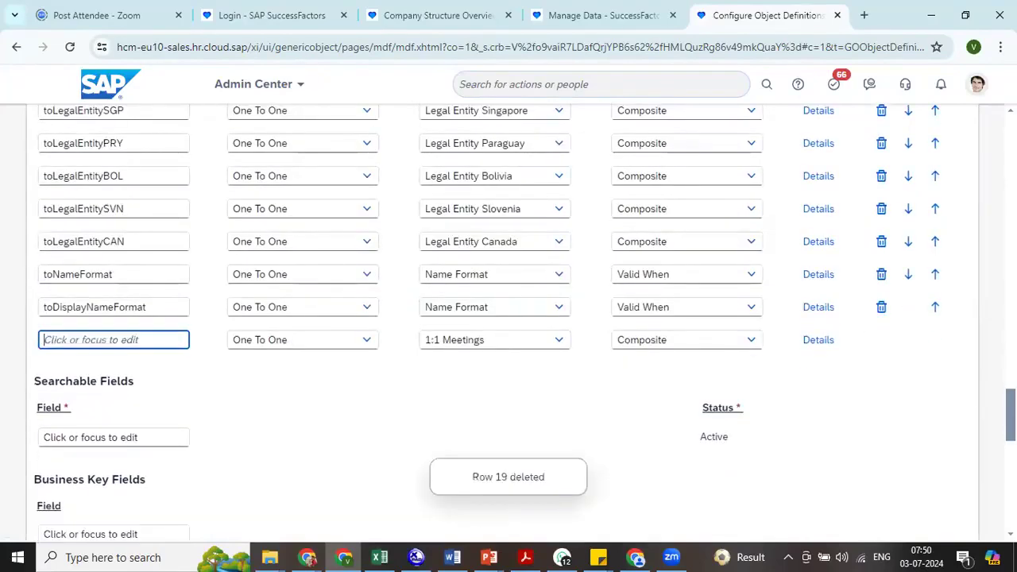
- Save the Legal Entity object definition and confirm deleting the cust_to_Location association with its associated data
{"action": "scroll", "coordinate": [509, 322], "scroll_direction": "up", "scroll_amount": 9}
{"action": "scroll", "coordinate": [508, 322], "scroll_direction": "down", "scroll_amount": 3}
{"action": "scroll", "coordinate": [945, 465], "scroll_direction": "down", "scroll_amount": 15}
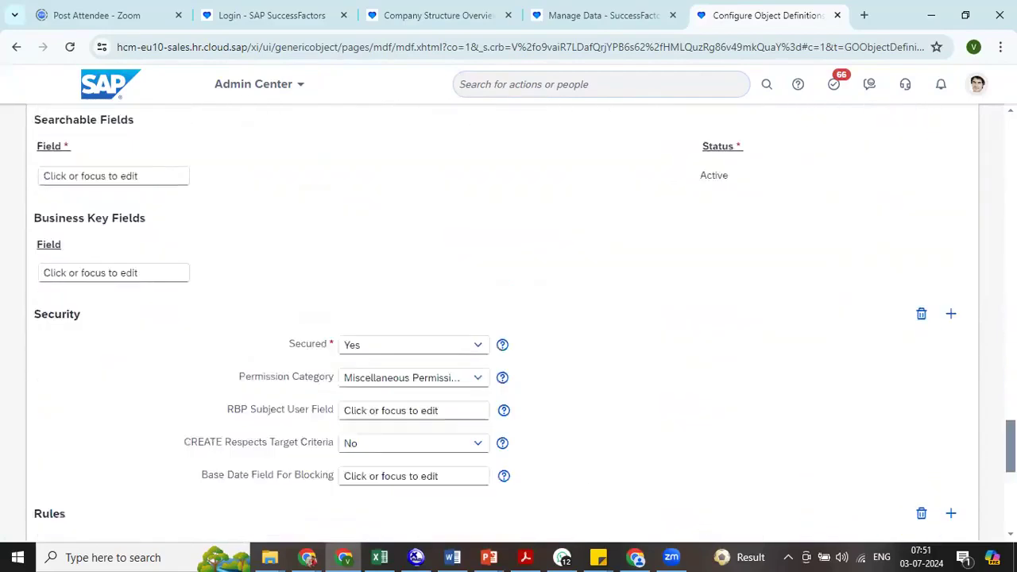
{"action": "left_click", "coordinate": [903, 510]}
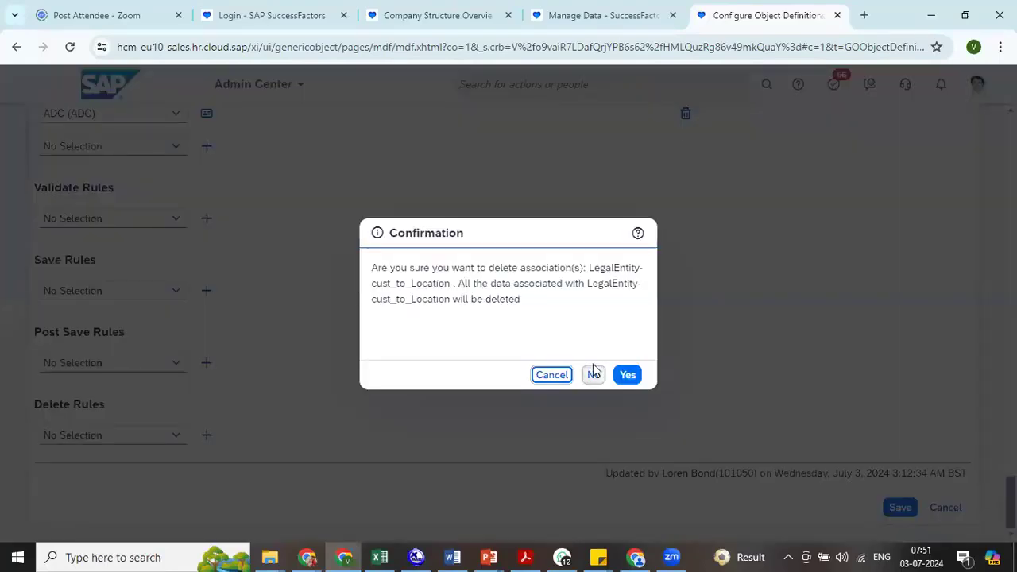
{"action": "left_click", "coordinate": [635, 380]}
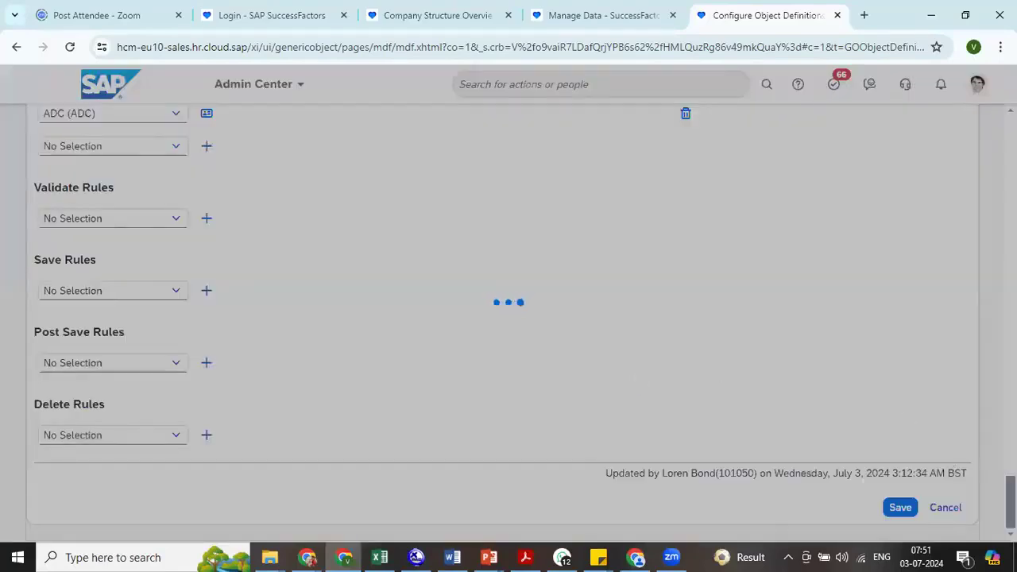
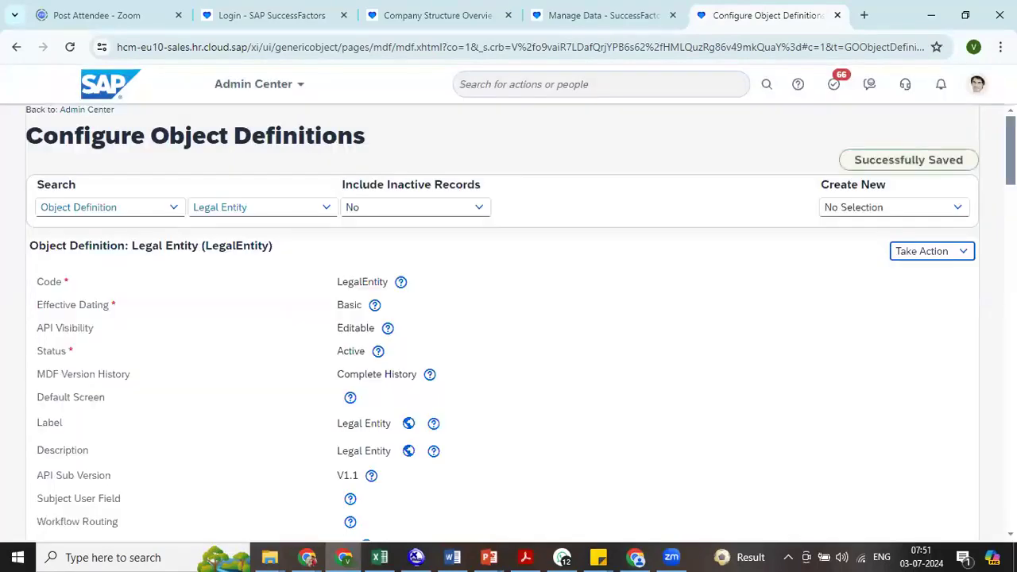
- Return to the Company Structure Configuration page and add Name as a second visible field in the Division entity's layout
{"action": "left_click", "coordinate": [602, 15]}
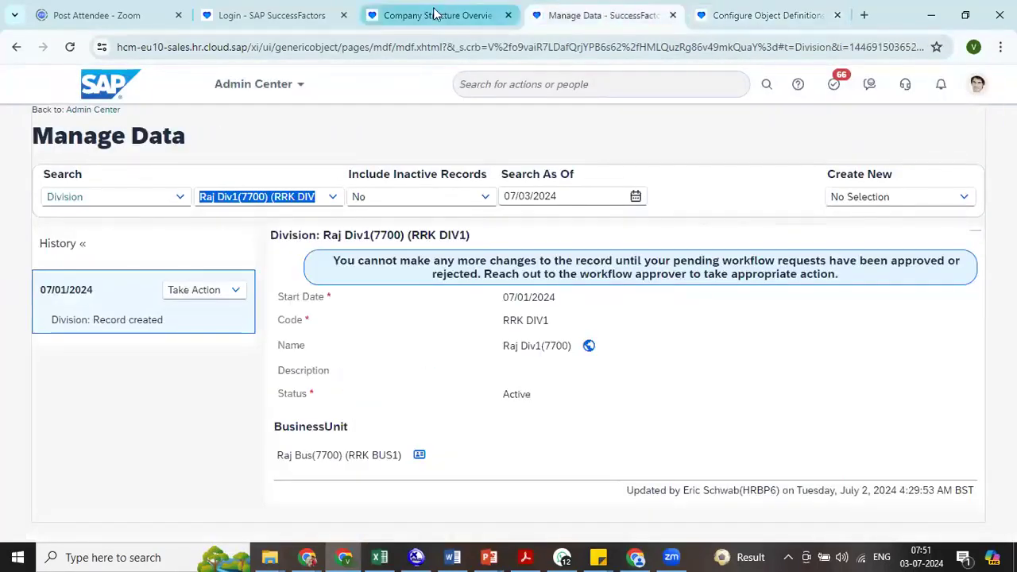
{"action": "left_click", "coordinate": [434, 16]}
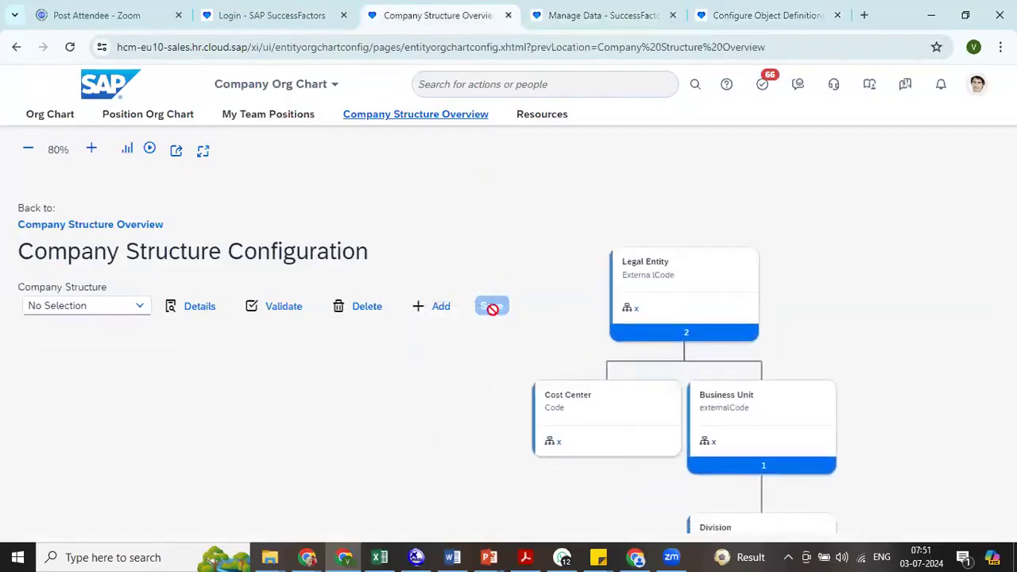
{"action": "left_click_drag", "start_coordinate": [778, 388], "coordinate": [772, 236]}
{"action": "left_click", "coordinate": [772, 383]}
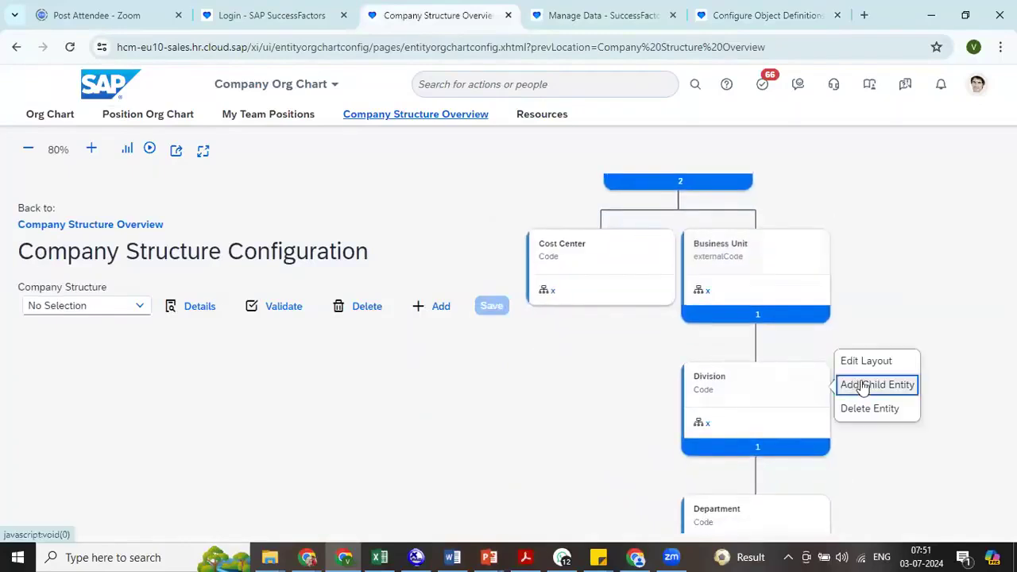
{"action": "left_click", "coordinate": [865, 361]}
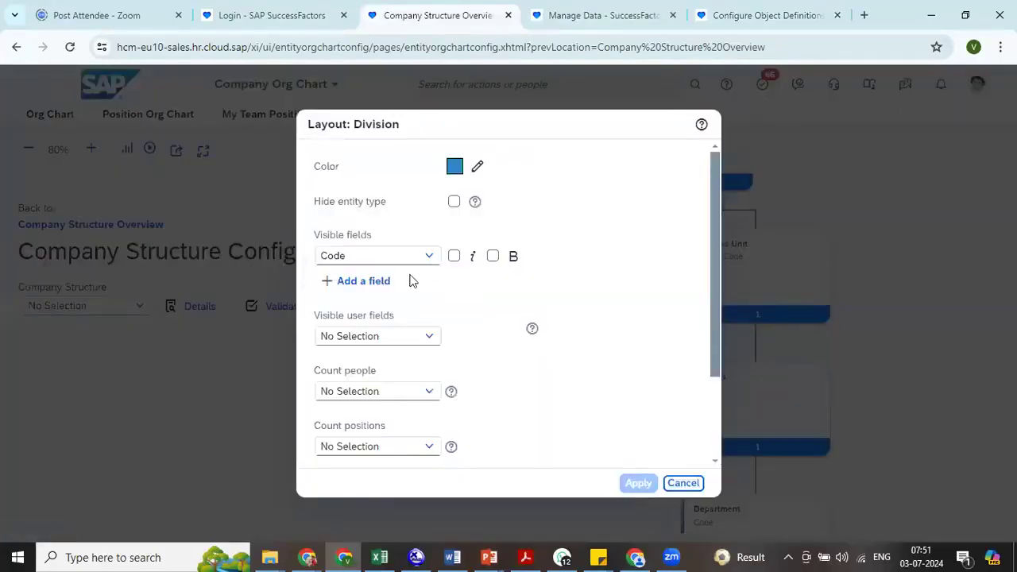
{"action": "left_click", "coordinate": [373, 283]}
{"action": "left_click", "coordinate": [424, 283]}
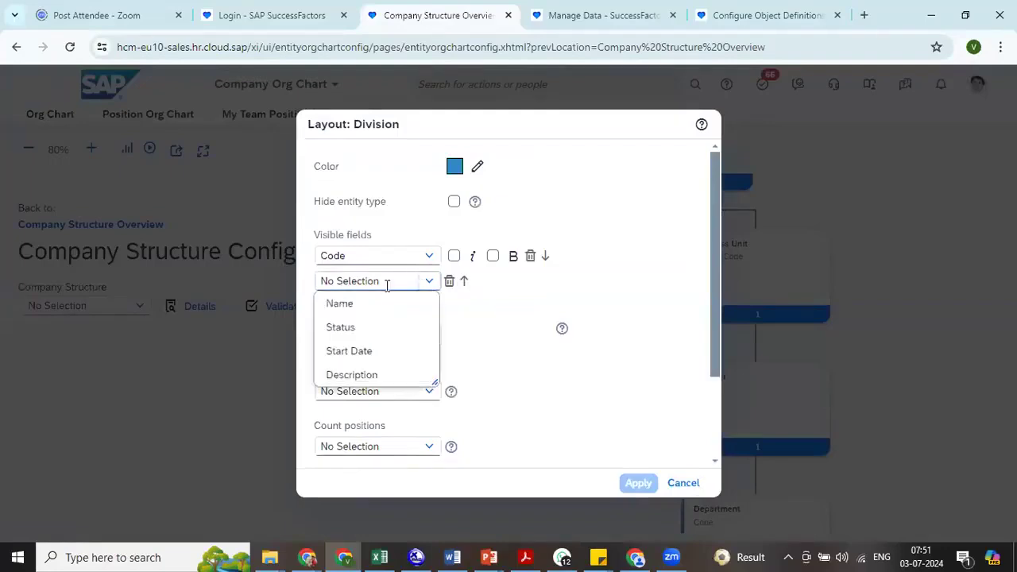
{"action": "left_click", "coordinate": [364, 303]}
{"action": "left_click", "coordinate": [638, 484]}
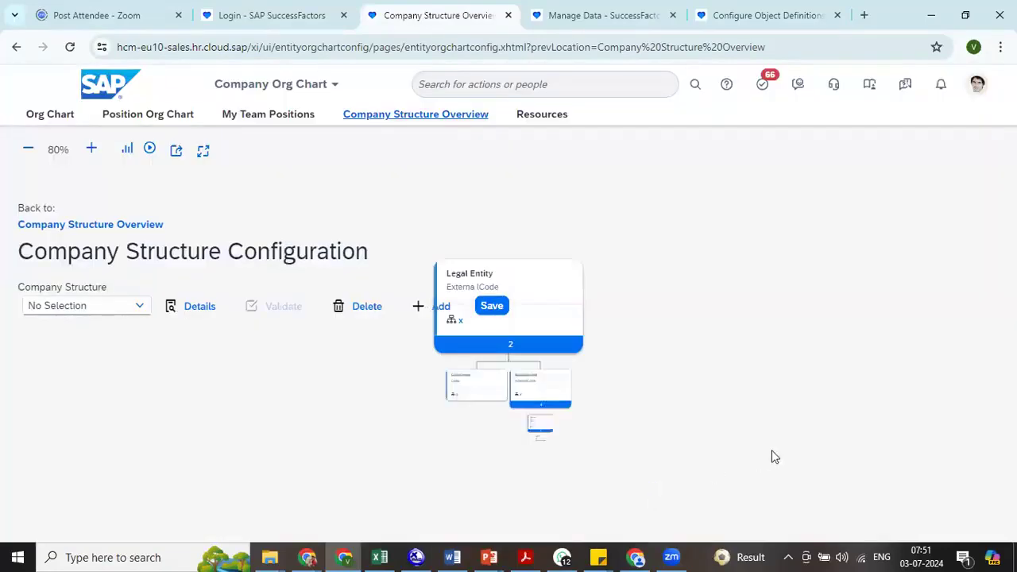
- Add Name as a second visible field in the Legal Entity layout and apply it
{"action": "left_click", "coordinate": [540, 281]}
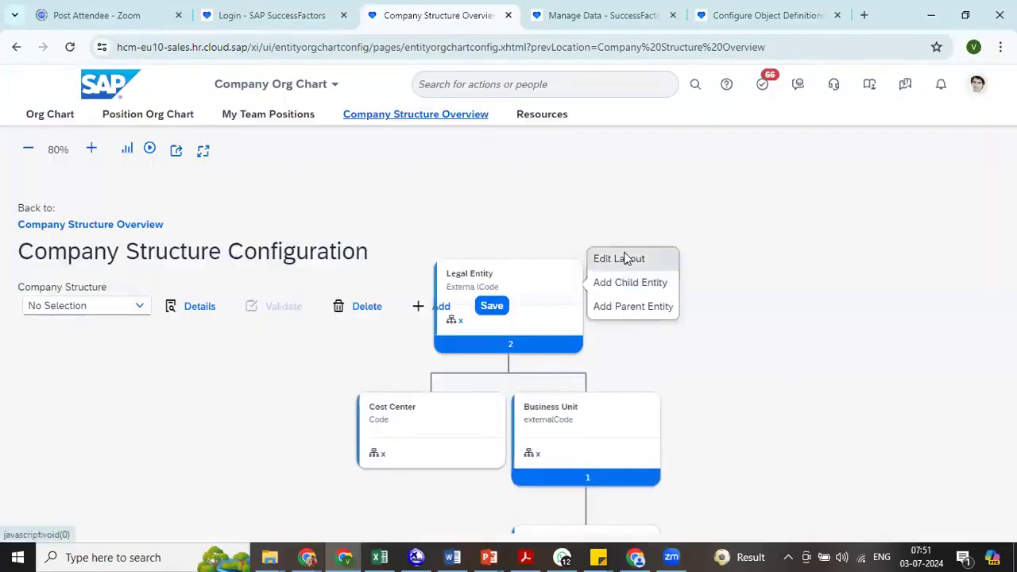
{"action": "left_click", "coordinate": [627, 260]}
{"action": "left_click", "coordinate": [366, 281]}
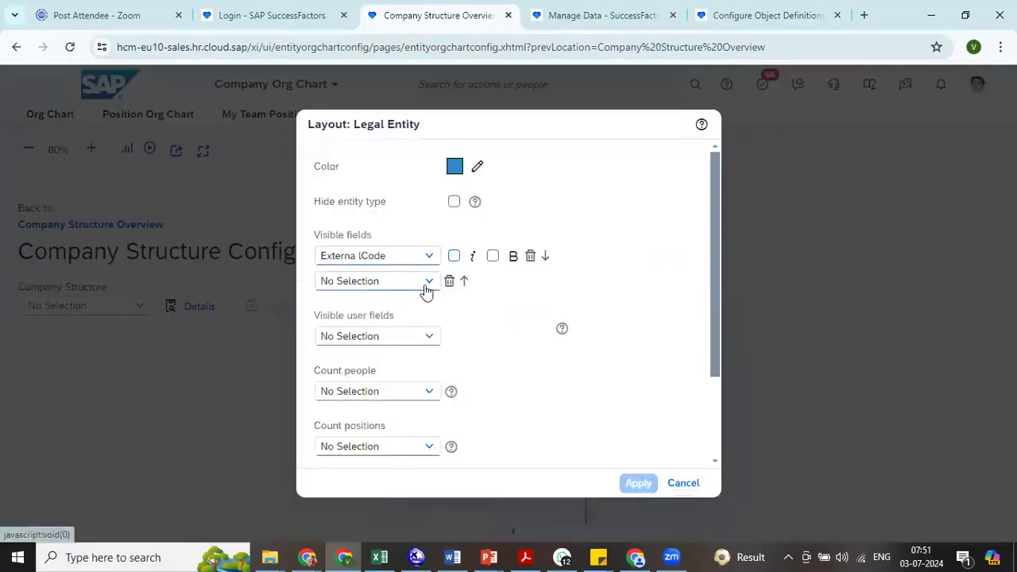
{"action": "left_click", "coordinate": [424, 283]}
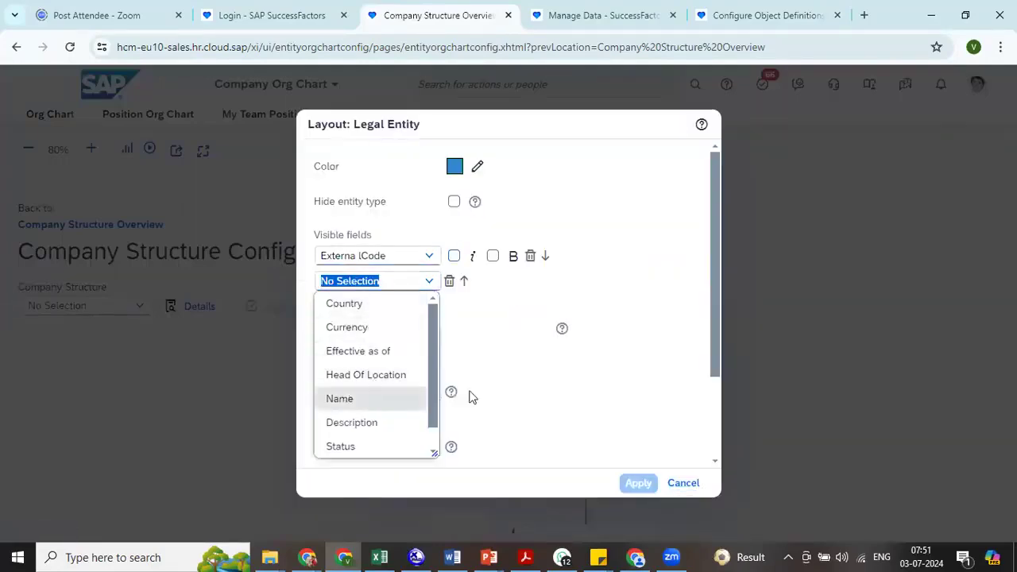
{"action": "left_click", "coordinate": [350, 398]}
{"action": "left_click", "coordinate": [639, 483]}
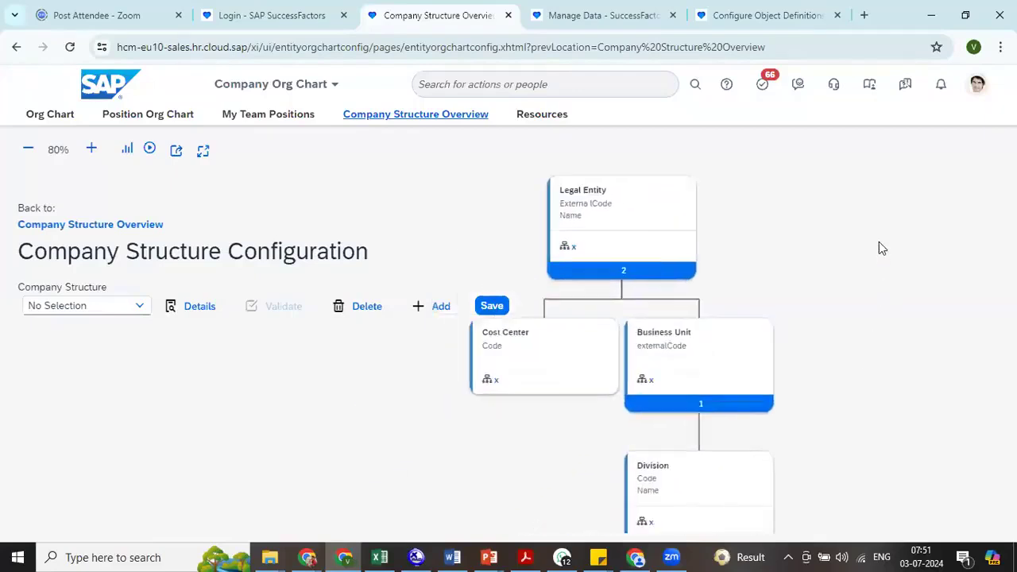
- Add Name as a second visible field in the Business Unit layout and apply it
{"action": "left_click", "coordinate": [750, 232]}
{"action": "left_click", "coordinate": [829, 211]}
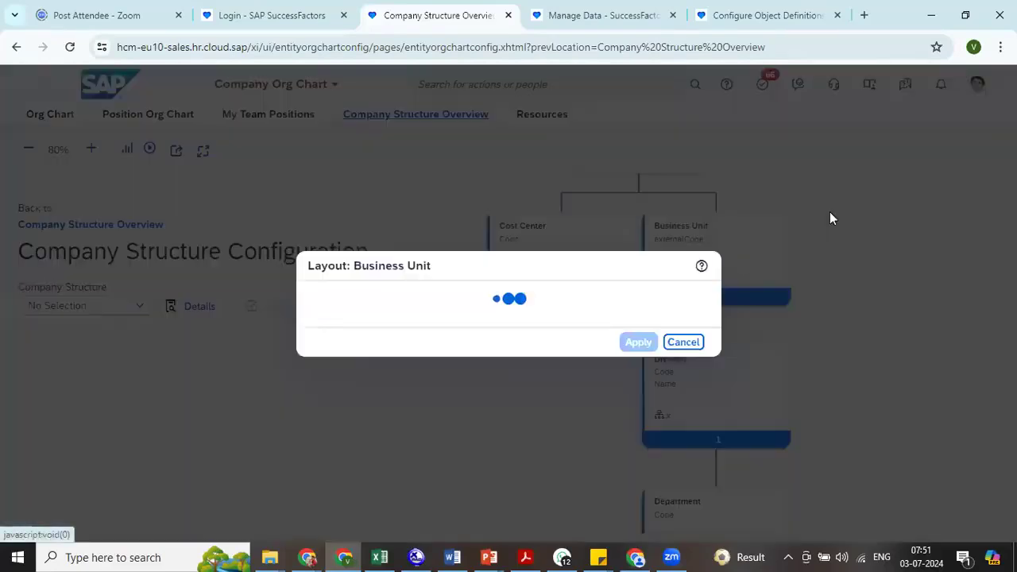
{"action": "left_click", "coordinate": [377, 280]}
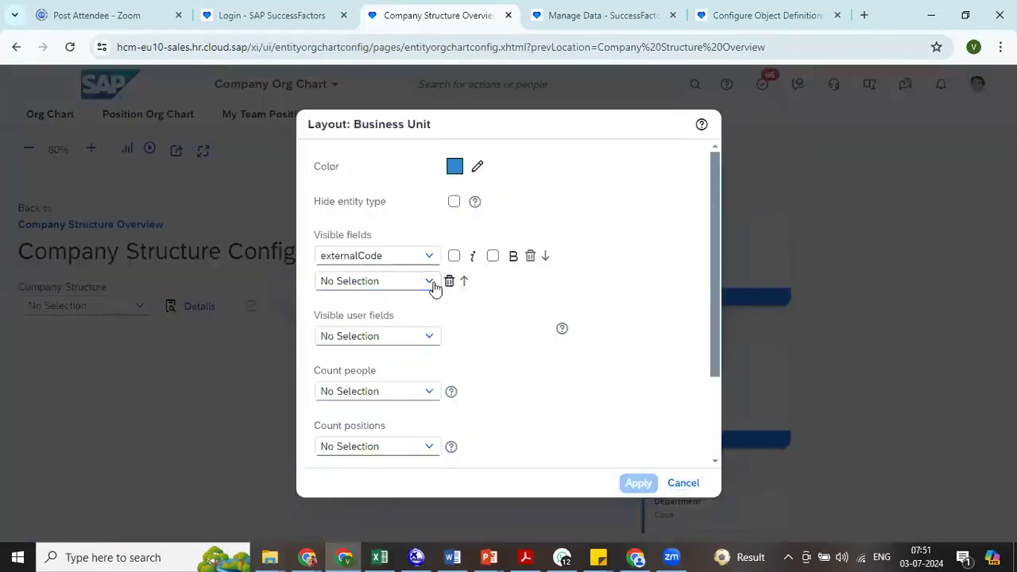
{"action": "left_click", "coordinate": [422, 285]}
{"action": "left_click", "coordinate": [350, 303]}
{"action": "left_click", "coordinate": [648, 488]}
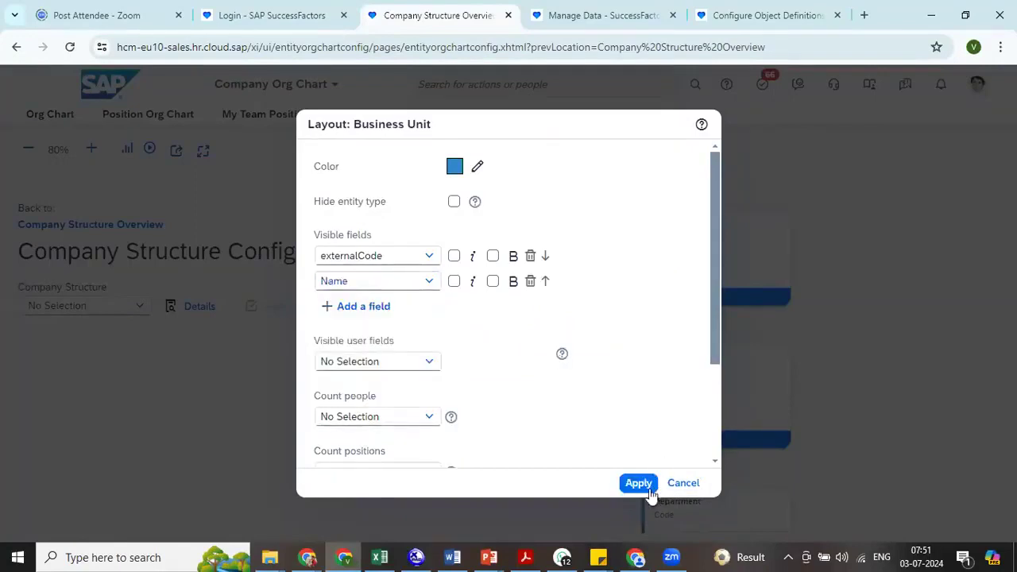
- Add Name as a second visible field in the Department layout and apply it
{"action": "scroll", "coordinate": [874, 442], "scroll_direction": "down", "scroll_amount": 4}
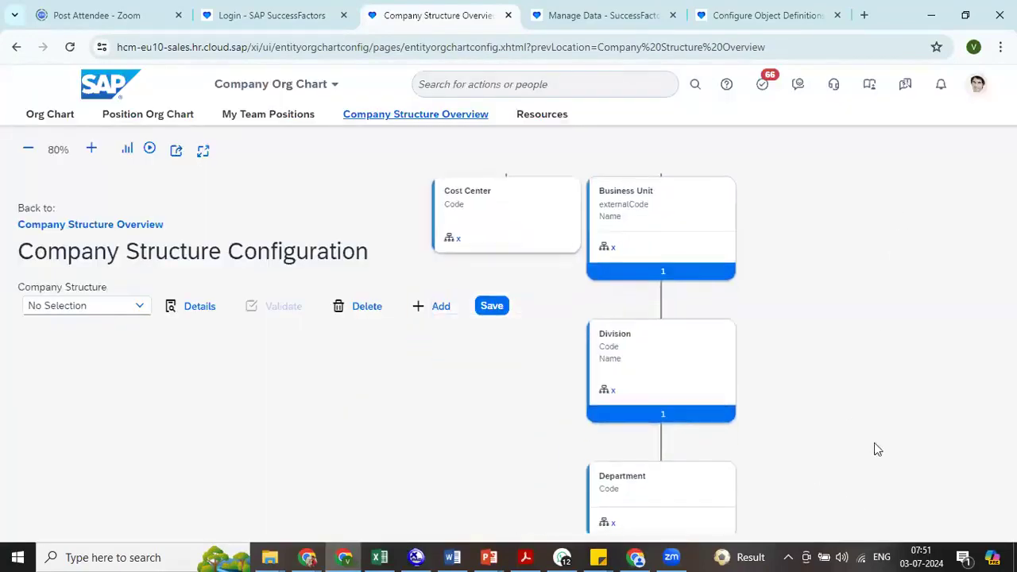
{"action": "left_click", "coordinate": [670, 384]}
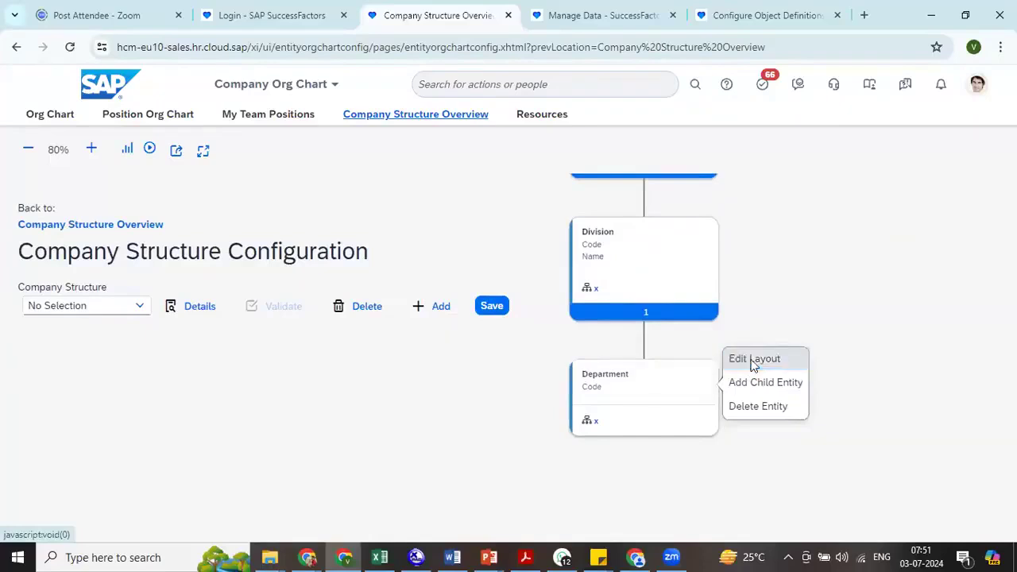
{"action": "left_click", "coordinate": [755, 359]}
{"action": "left_click", "coordinate": [390, 283]}
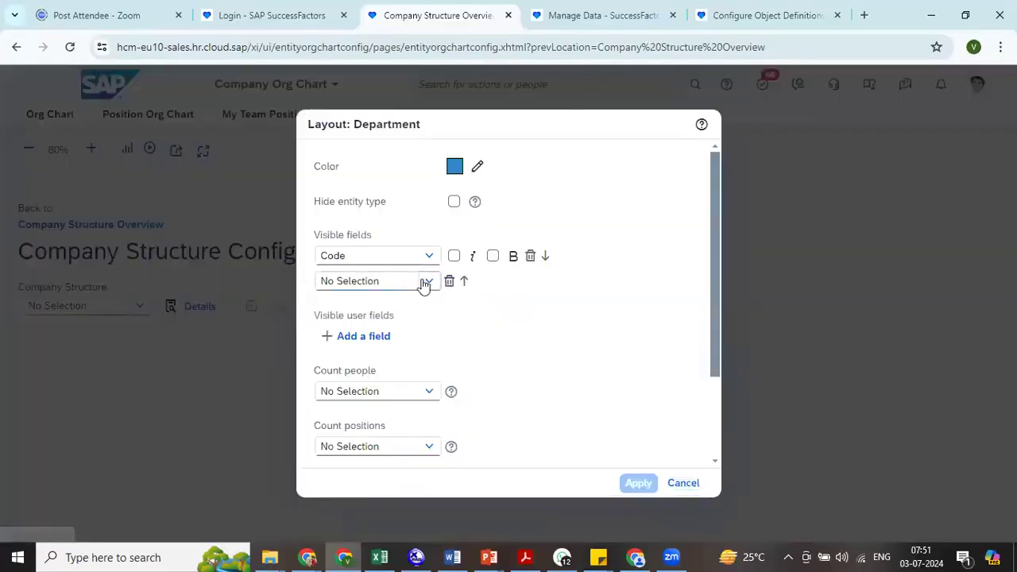
{"action": "left_click", "coordinate": [422, 282]}
{"action": "left_click", "coordinate": [362, 329]}
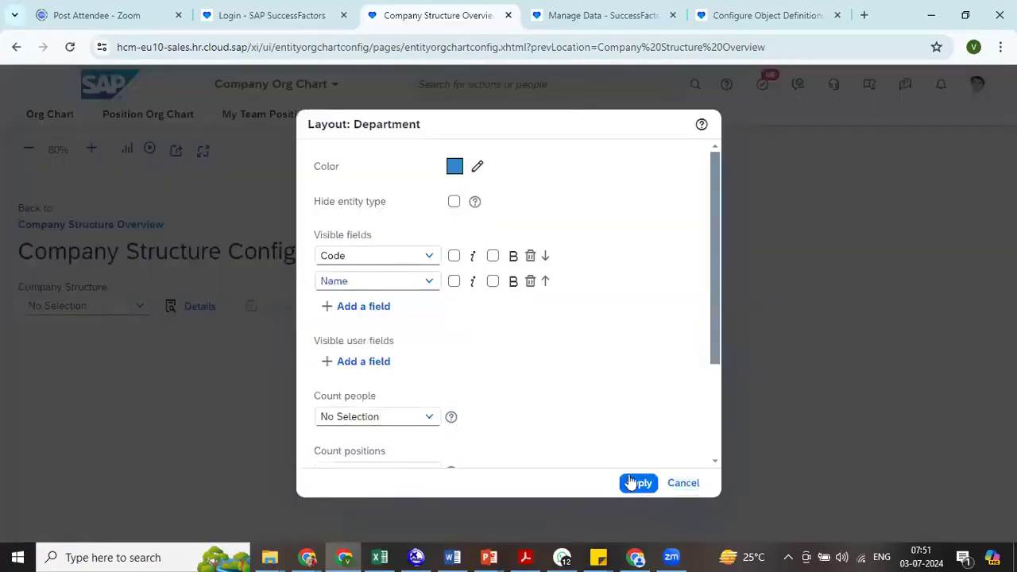
{"action": "left_click", "coordinate": [632, 482]}
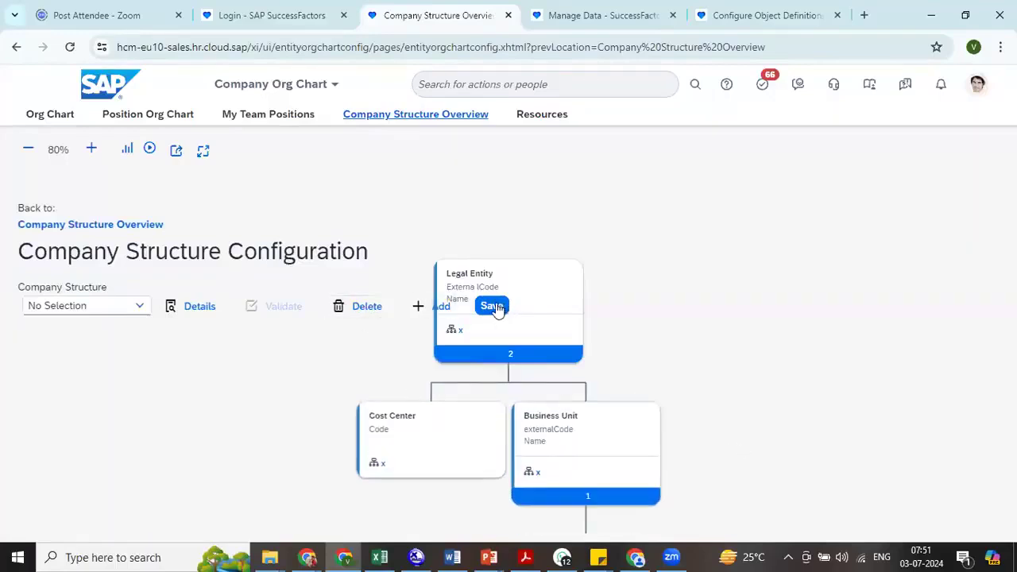
- Save the company structure with the edited layouts, proceeding despite entity types having multiple parents, and dismiss the error prompt
{"action": "left_click", "coordinate": [494, 307]}
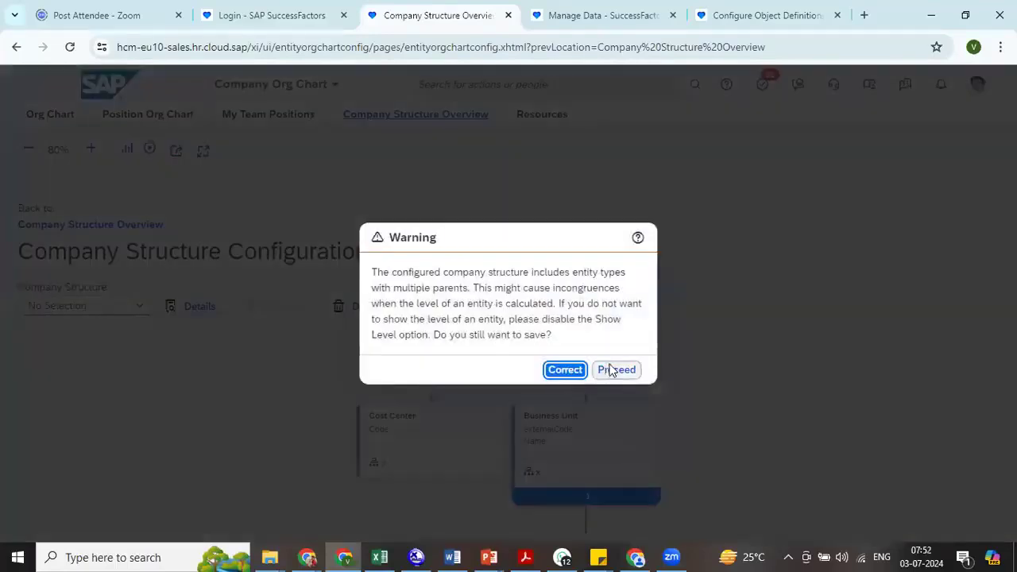
{"action": "left_click", "coordinate": [610, 368]}
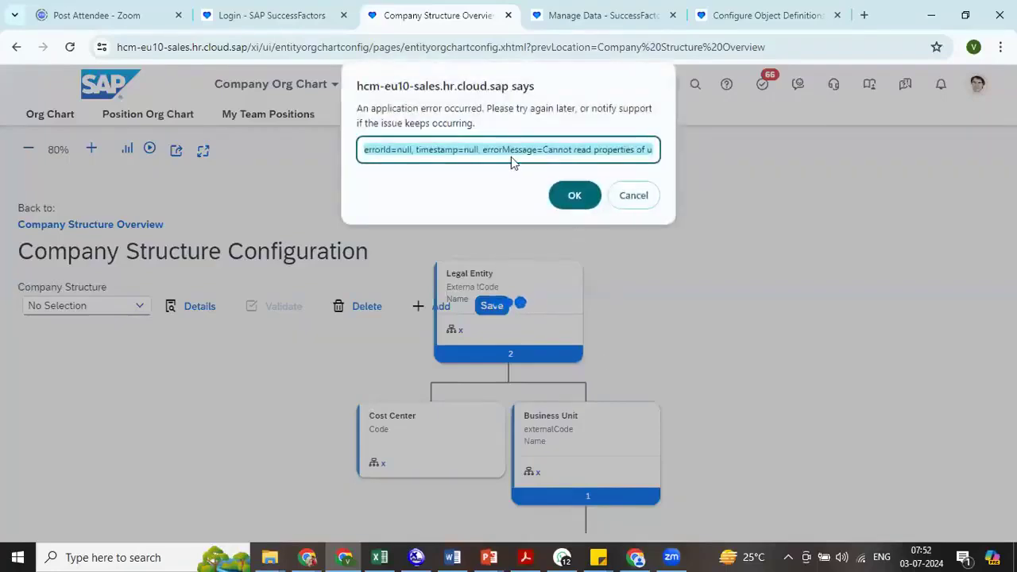
{"action": "left_click", "coordinate": [578, 195]}
- Delete the Department entity from the company structure and save the configuration, proceeding despite the multiple parents
{"action": "left_click_drag", "start_coordinate": [747, 481], "coordinate": [810, 232]}
{"action": "left_click", "coordinate": [700, 471]}
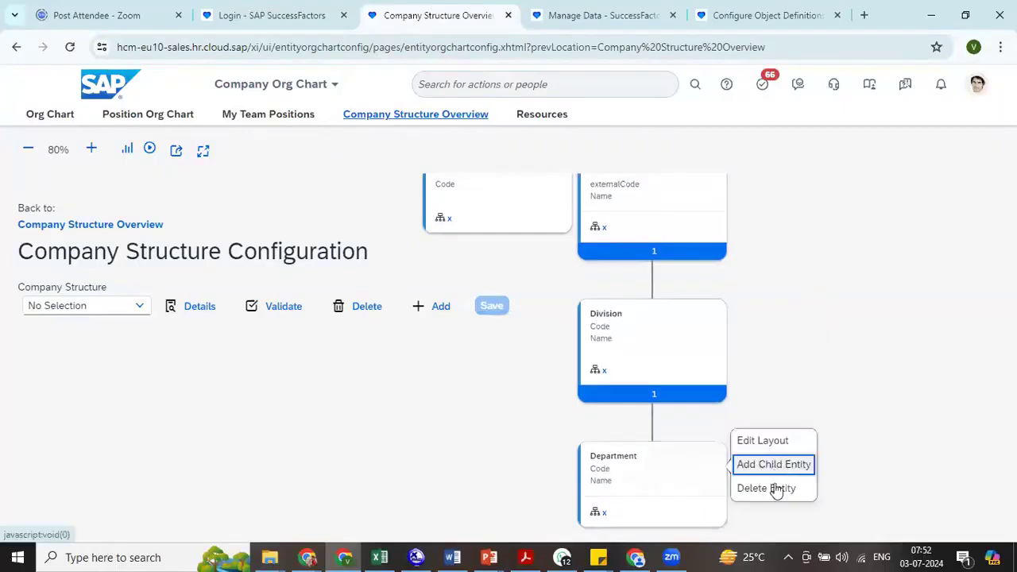
{"action": "left_click", "coordinate": [772, 488]}
{"action": "left_click", "coordinate": [587, 343]}
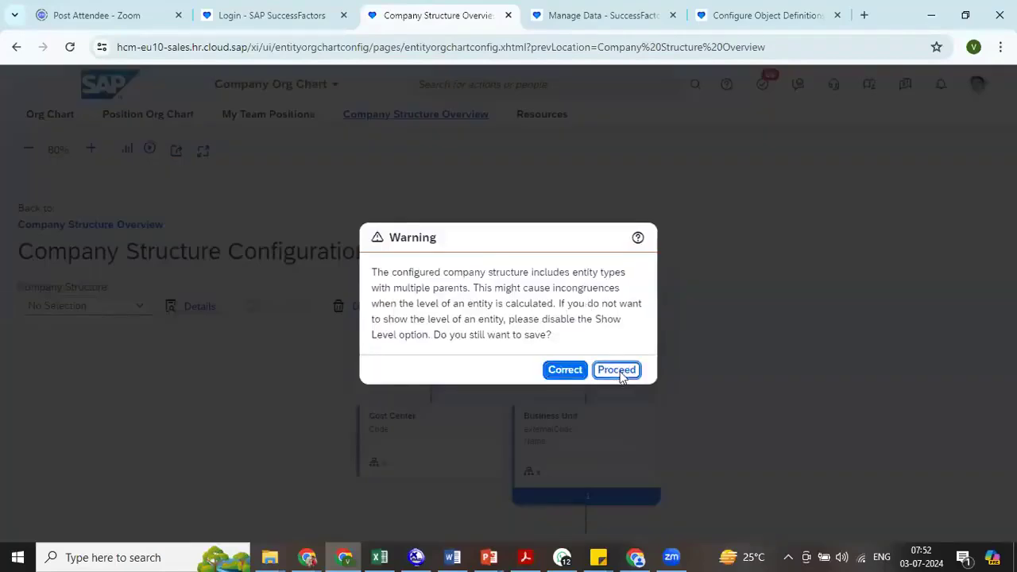
{"action": "left_click", "coordinate": [618, 368]}
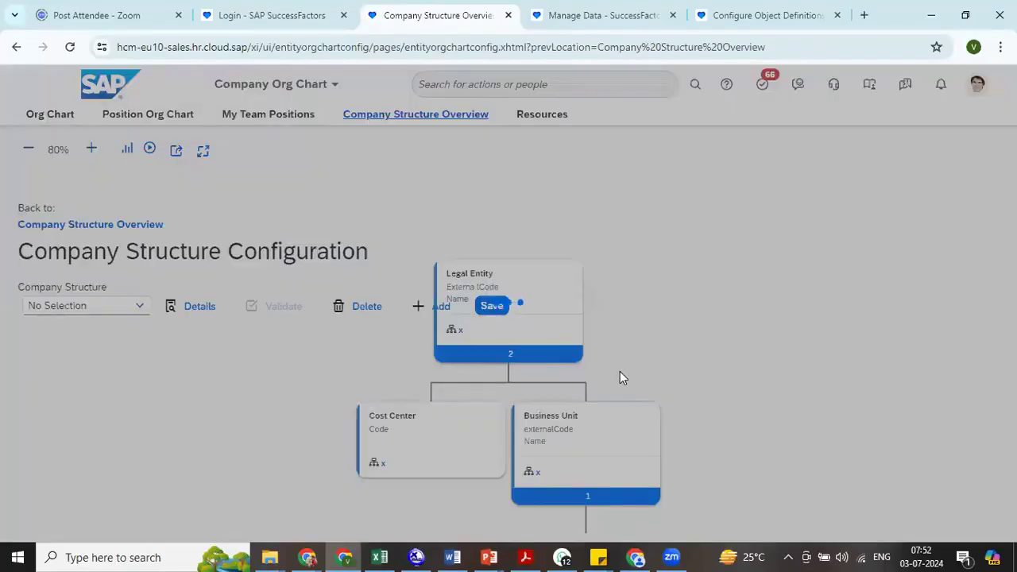
{"action": "left_click", "coordinate": [638, 208]}
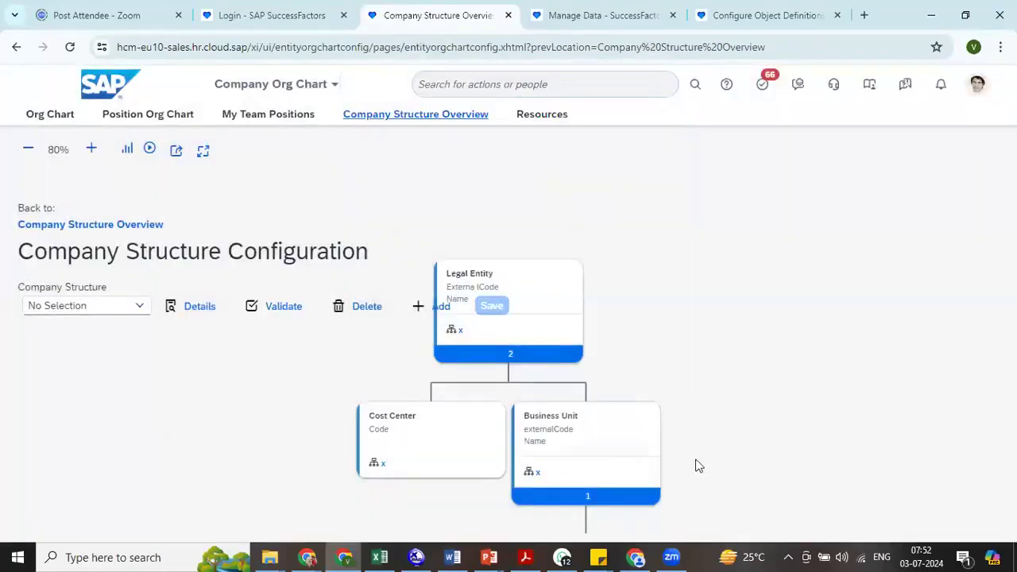
- Delete the Division entity from below Business Unit and save the company structure, proceeding despite the multiple parents
{"action": "left_click", "coordinate": [722, 366]}
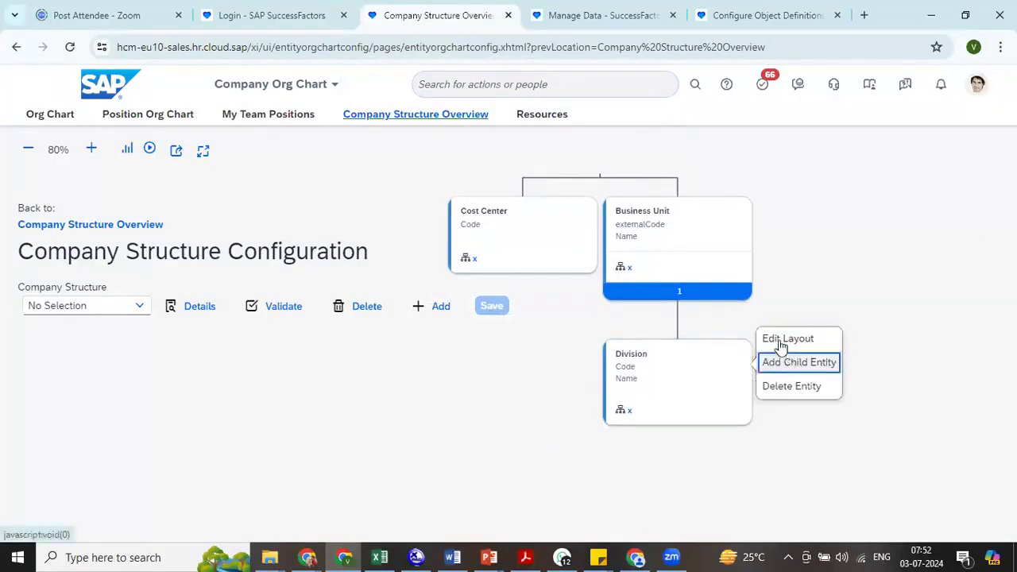
{"action": "left_click", "coordinate": [793, 386]}
{"action": "left_click", "coordinate": [588, 343]}
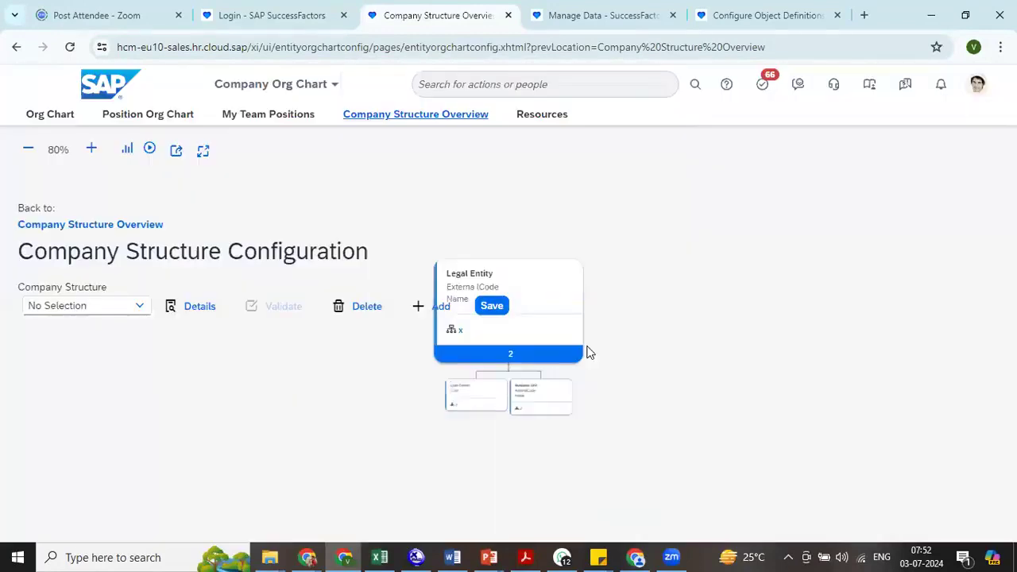
{"action": "left_click", "coordinate": [581, 421]}
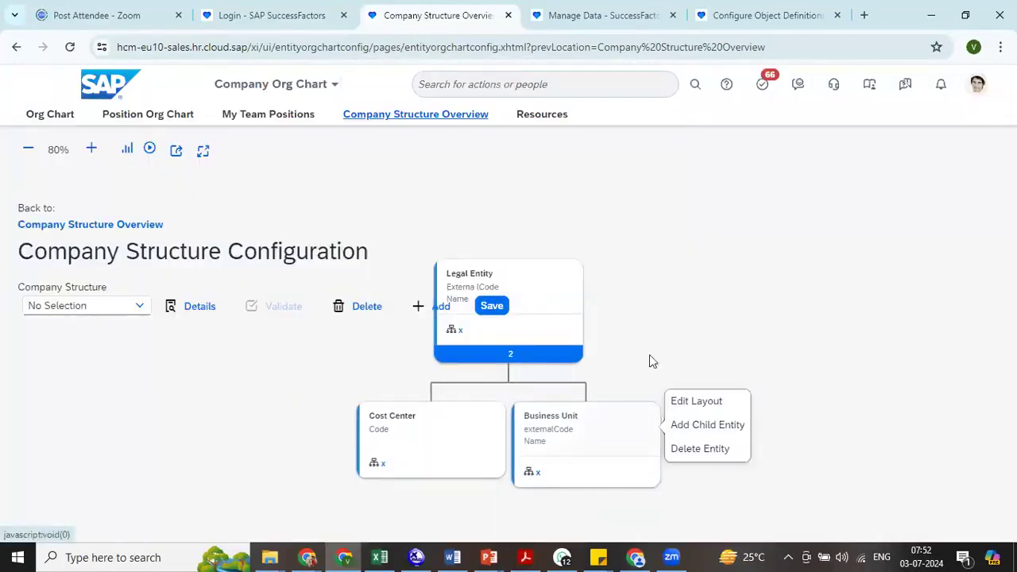
{"action": "left_click", "coordinate": [492, 306]}
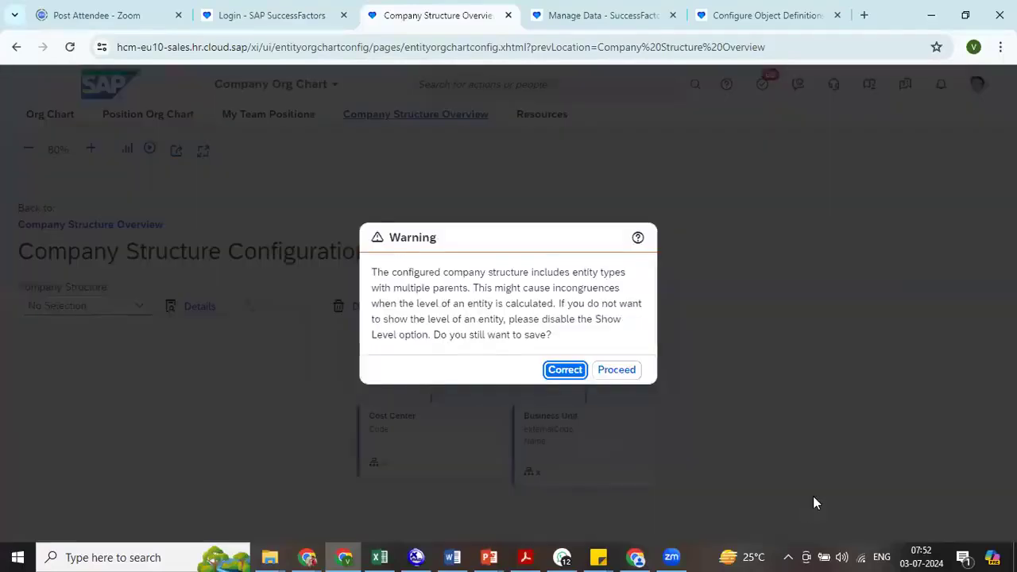
{"action": "left_click", "coordinate": [616, 370]}
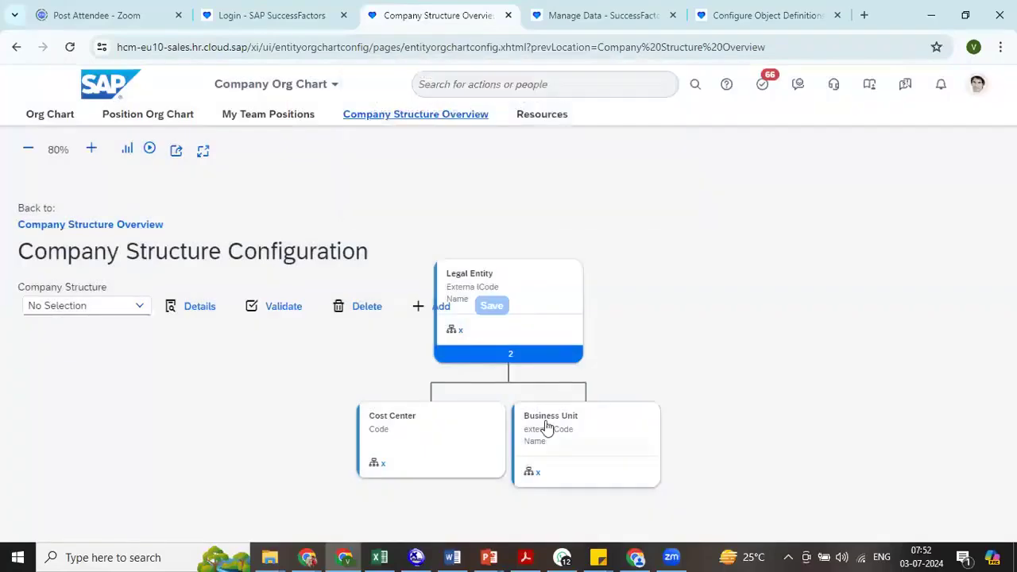
- Delete the Cost Center entity from below Legal Entity and save the company structure, dismissing the error prompt
{"action": "left_click", "coordinate": [439, 420]}
{"action": "left_click", "coordinate": [549, 450]}
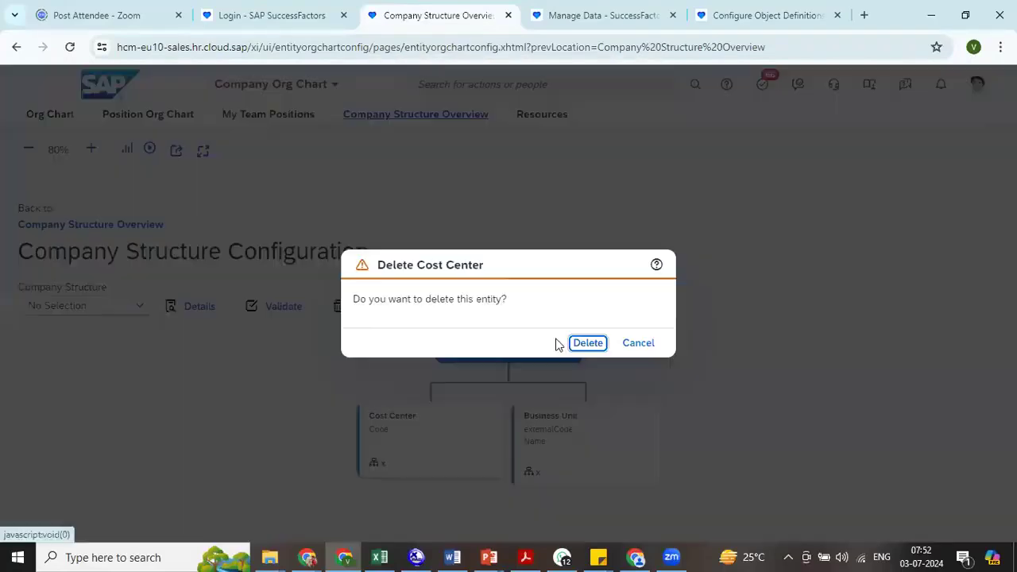
{"action": "left_click", "coordinate": [586, 343]}
{"action": "left_click", "coordinate": [495, 310]}
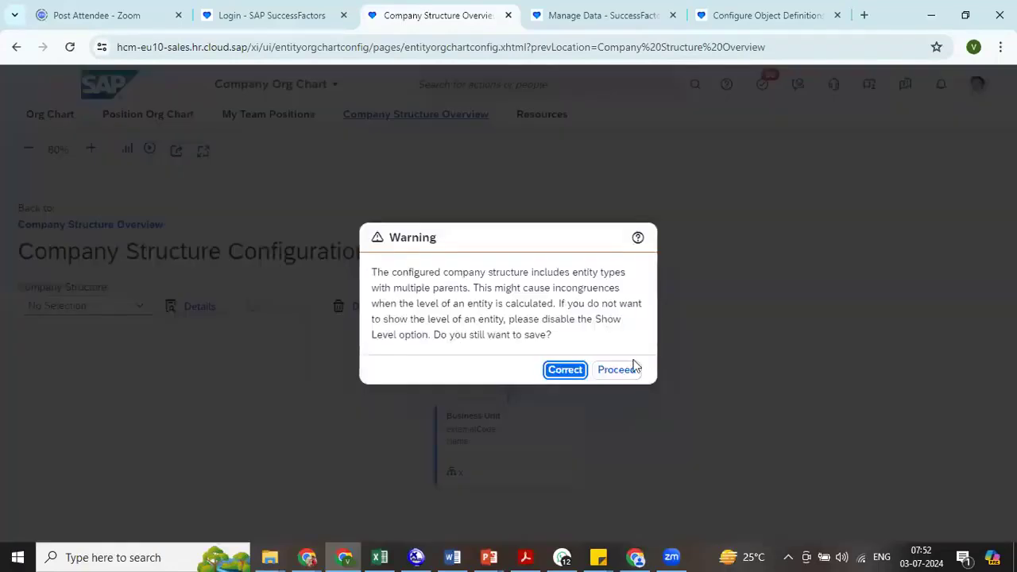
{"action": "left_click", "coordinate": [628, 367]}
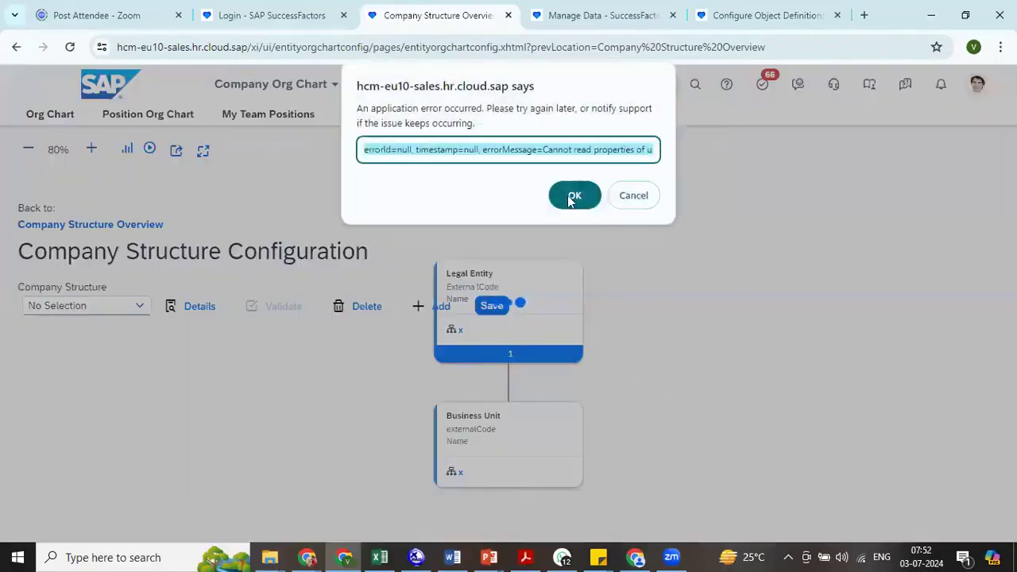
{"action": "left_click", "coordinate": [572, 196]}
- Delete the Business Unit entity from below Legal Entity in the company structure
{"action": "left_click", "coordinate": [541, 415]}
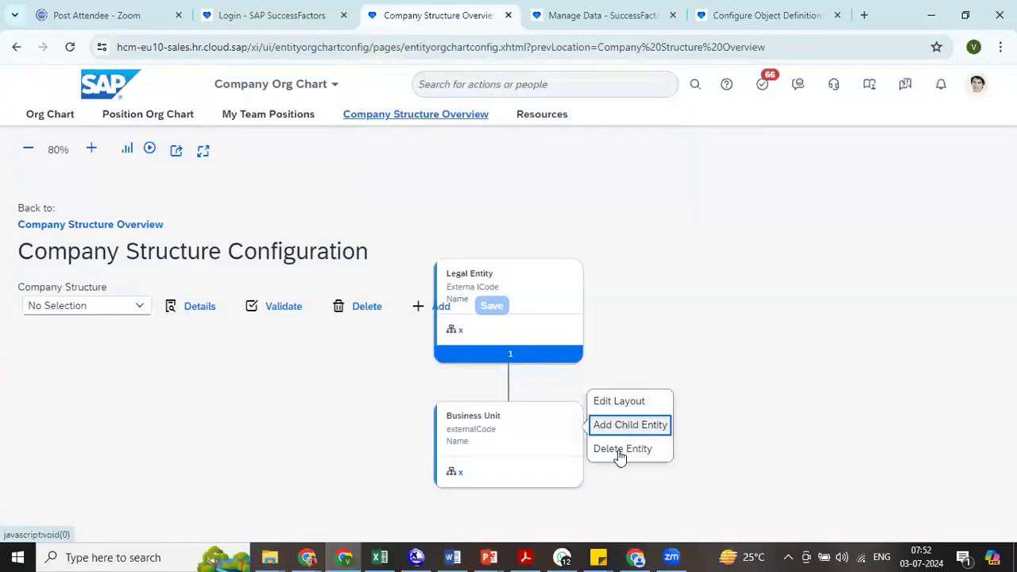
{"action": "left_click", "coordinate": [620, 450]}
{"action": "left_click", "coordinate": [586, 343]}
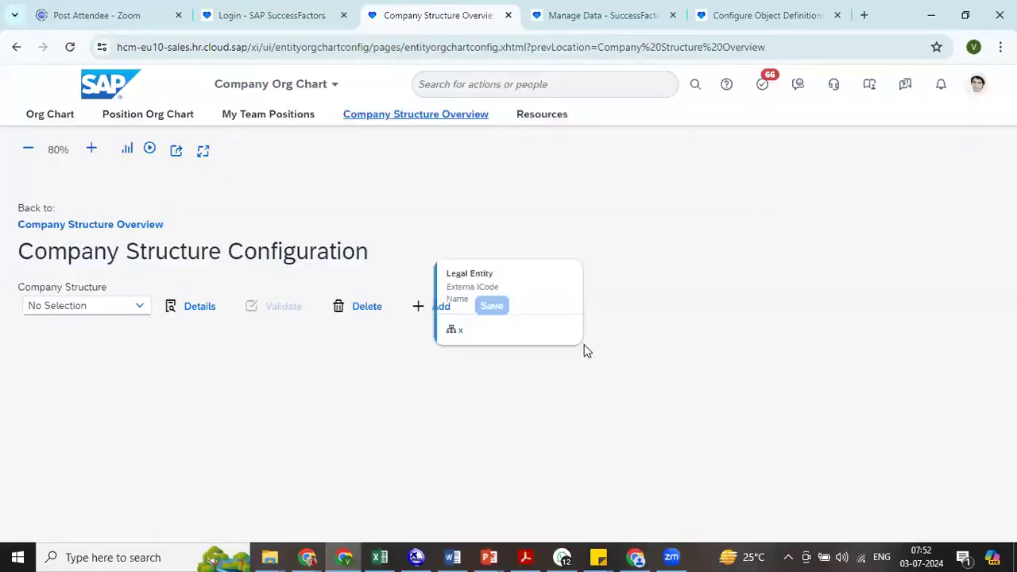
- Add Business Unit, related by association toLegalEntity, as a child of Legal Entity and save the company structure, dismissing the error prompt
{"action": "left_click", "coordinate": [705, 224]}
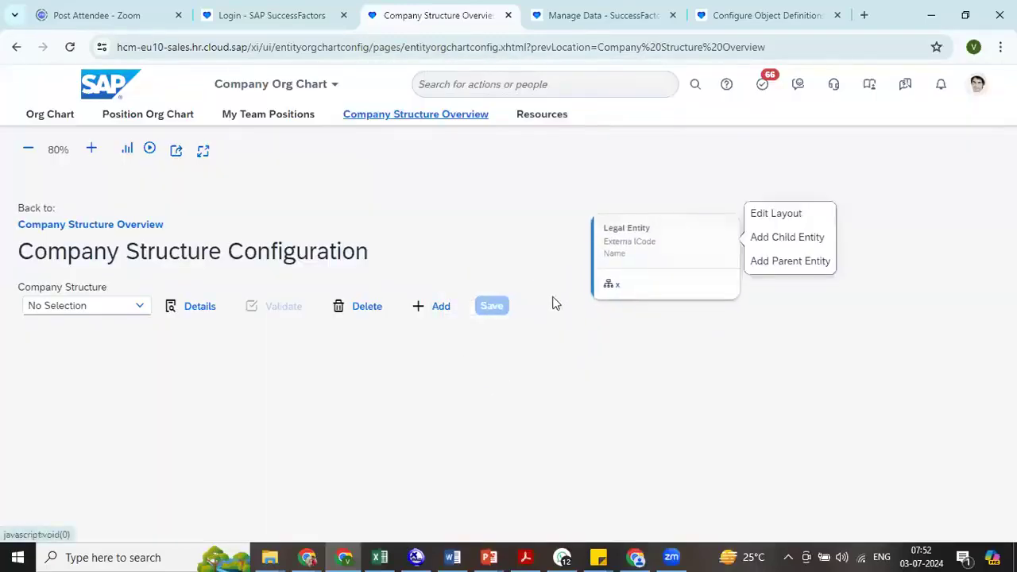
{"action": "left_click", "coordinate": [770, 238]}
{"action": "left_click_drag", "start_coordinate": [690, 206], "coordinate": [701, 432]}
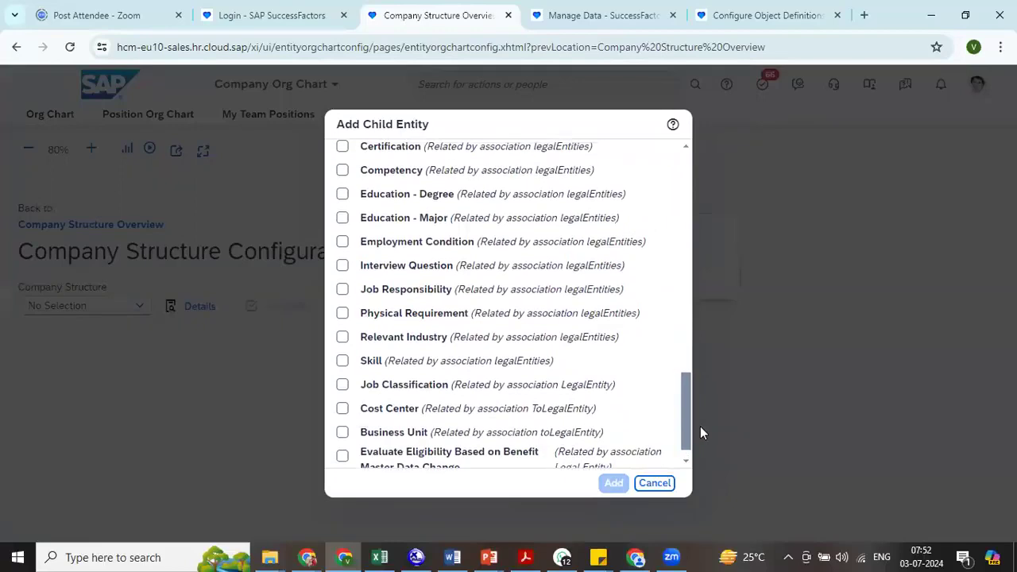
{"action": "left_click", "coordinate": [343, 433]}
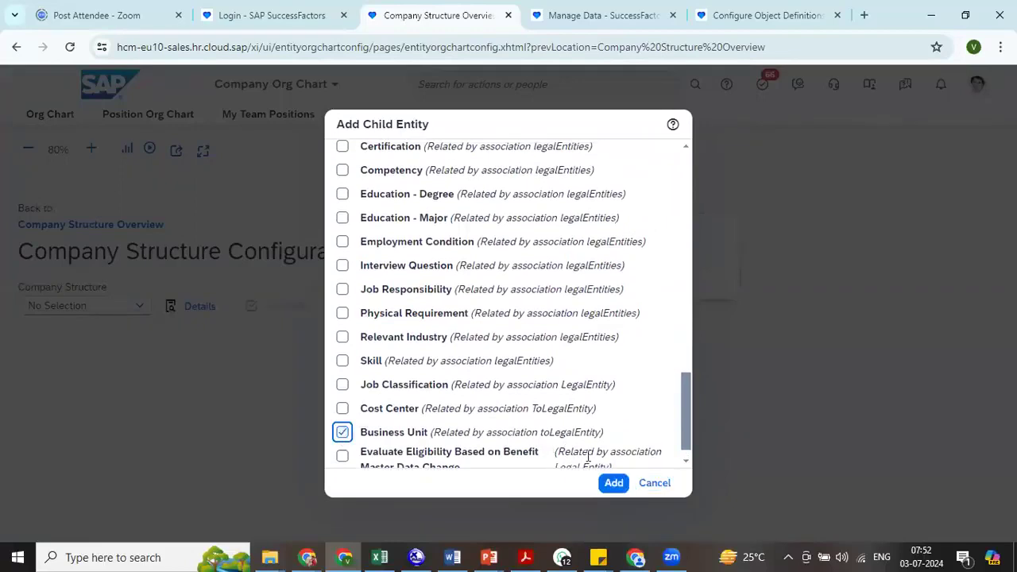
{"action": "left_click", "coordinate": [614, 485]}
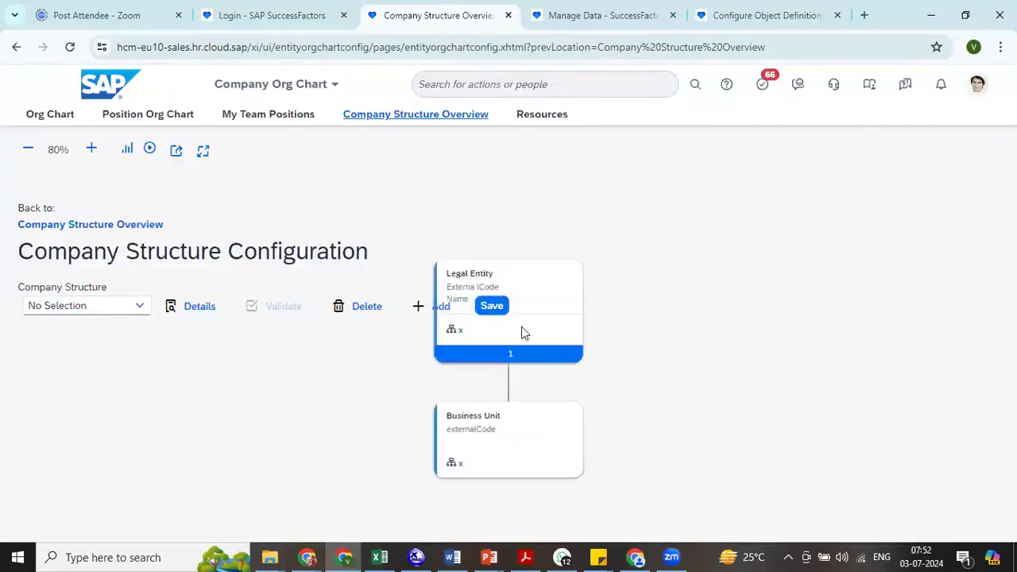
{"action": "left_click", "coordinate": [492, 306]}
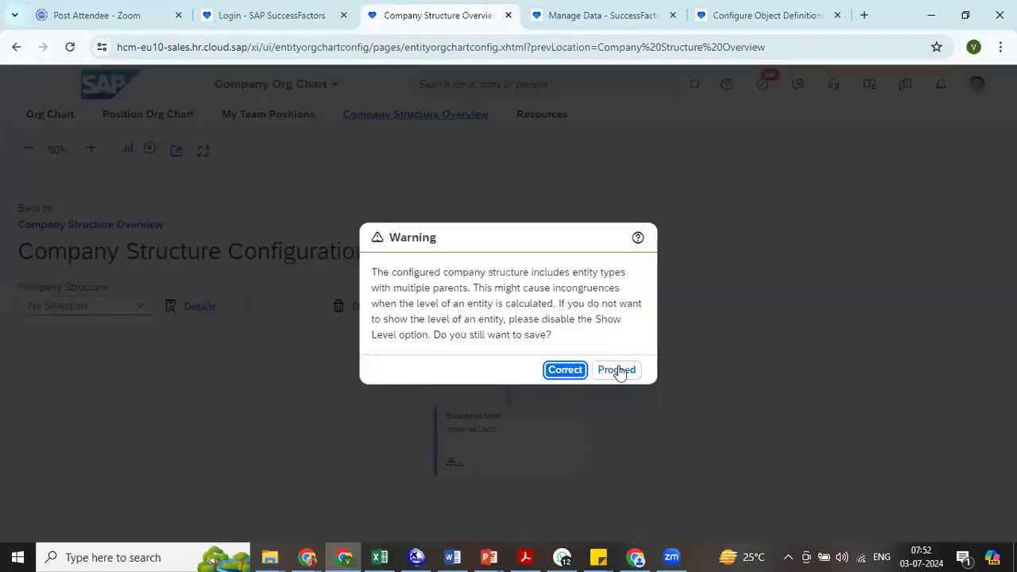
{"action": "left_click", "coordinate": [619, 368]}
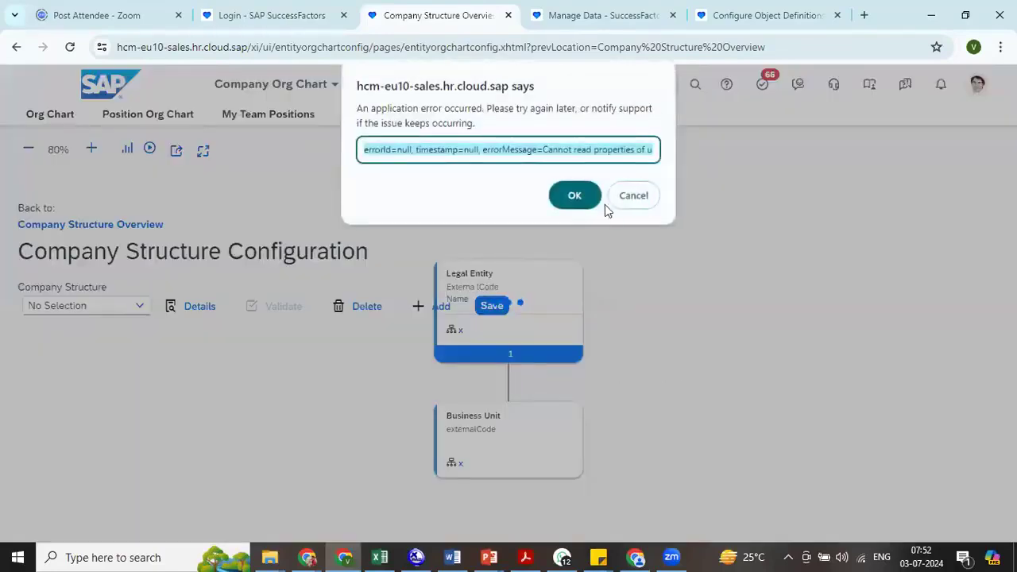
{"action": "left_click", "coordinate": [577, 193]}
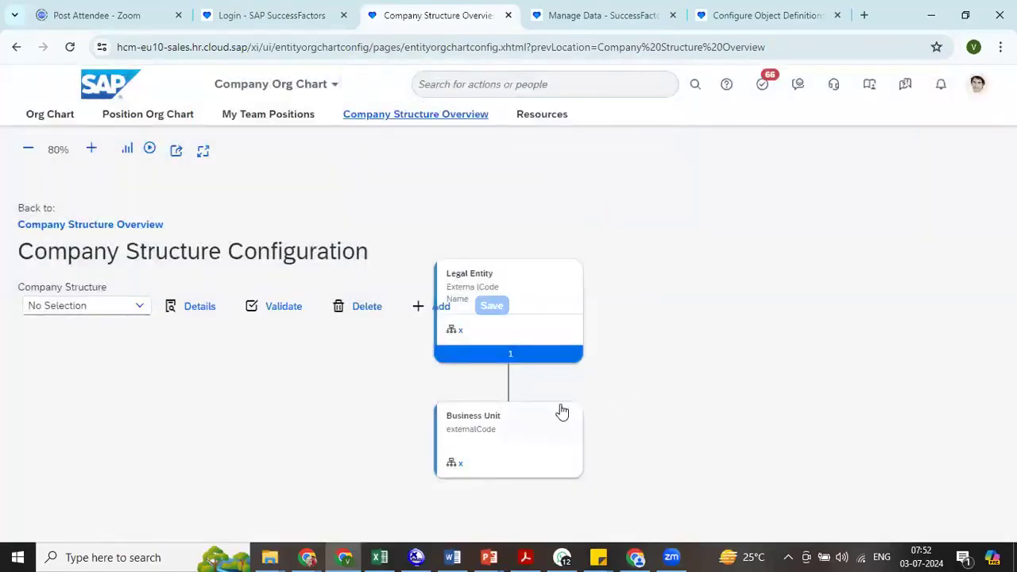
- Open the Business Unit object definition in Configure Object Definitions
{"action": "left_click", "coordinate": [718, 17]}
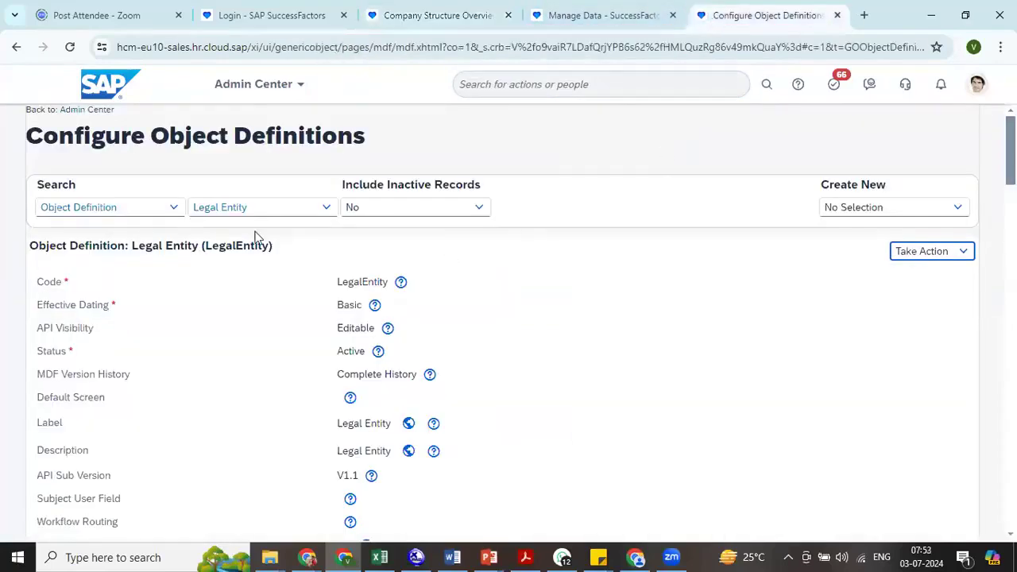
{"action": "left_click", "coordinate": [273, 208]}
{"action": "key", "text": "ctrl+a"}
{"action": "type", "text": "b"}
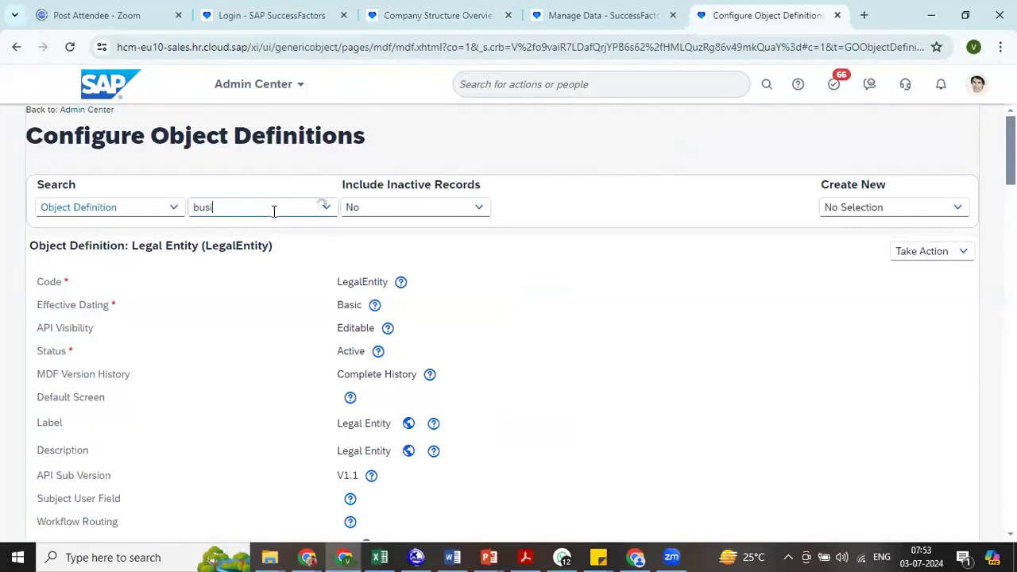
{"action": "left_click", "coordinate": [257, 230]}
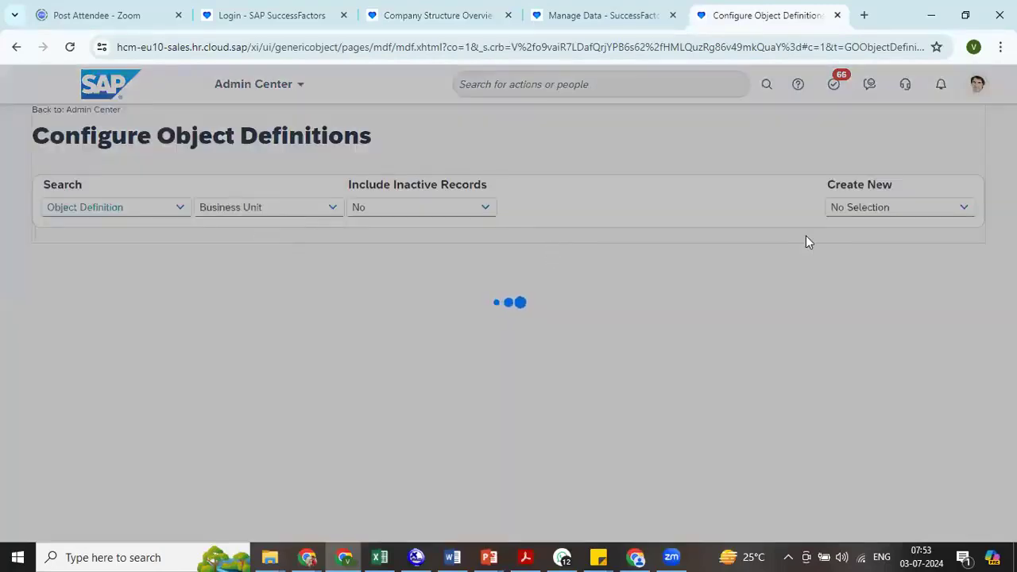
- Examine the Business Unit object definition's fields, associations, security settings and rules
{"action": "scroll", "coordinate": [508, 318], "scroll_direction": "down", "scroll_amount": 3}
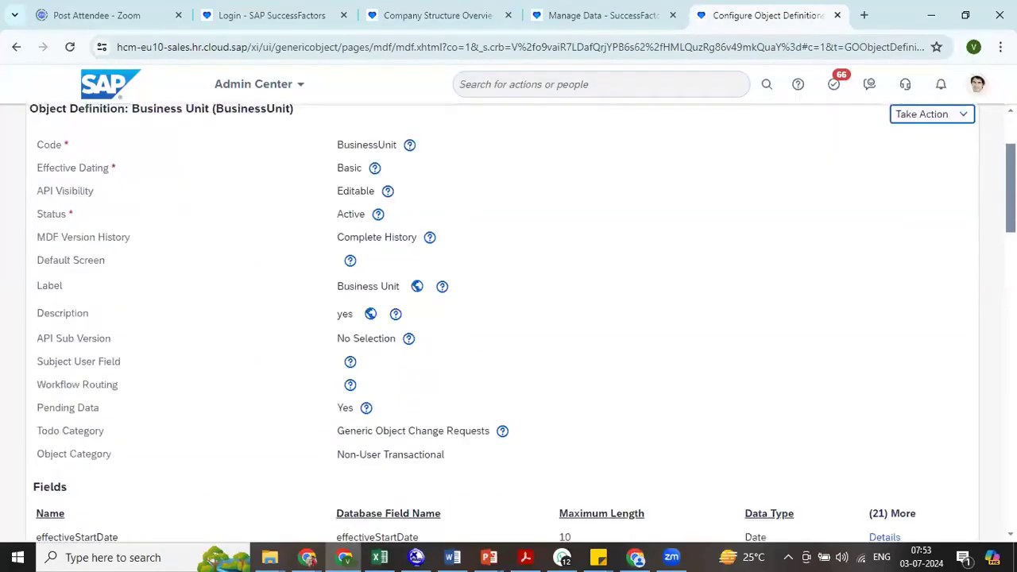
{"action": "scroll", "coordinate": [508, 318], "scroll_direction": "up", "scroll_amount": 1}
{"action": "scroll", "coordinate": [508, 318], "scroll_direction": "down", "scroll_amount": 5}
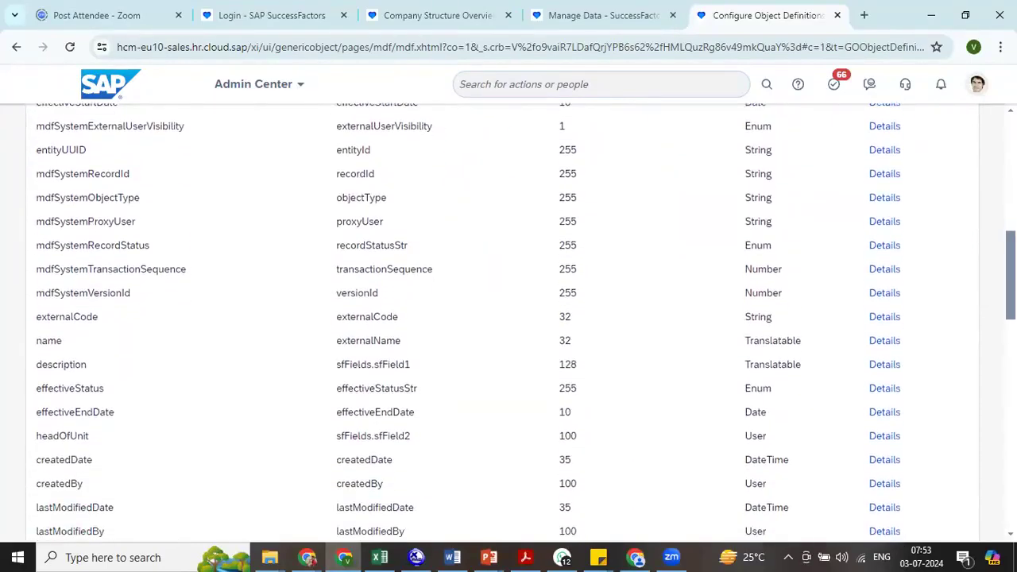
{"action": "scroll", "coordinate": [509, 318], "scroll_direction": "down", "scroll_amount": 3}
{"action": "scroll", "coordinate": [509, 317], "scroll_direction": "down", "scroll_amount": 1}
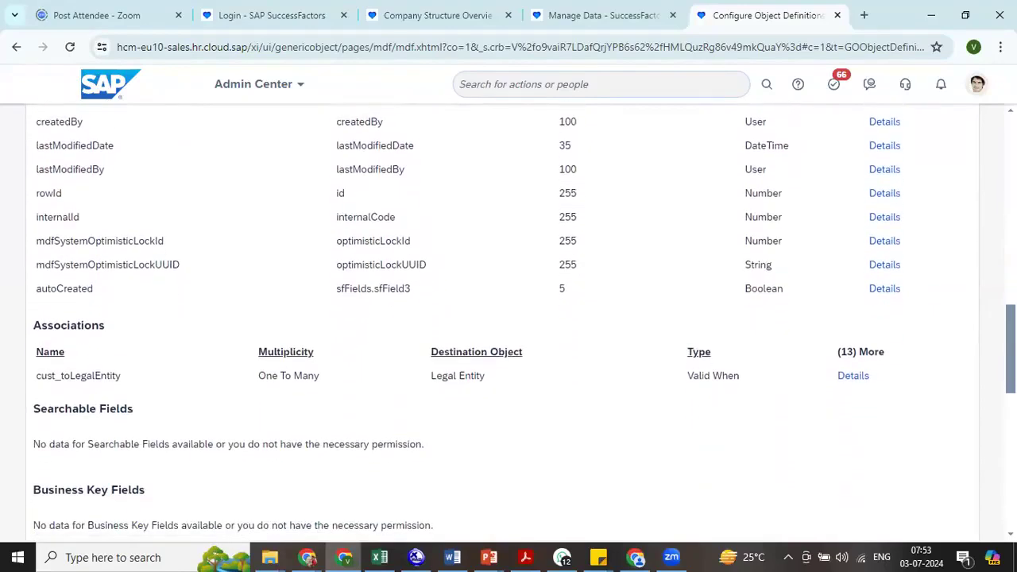
{"action": "scroll", "coordinate": [509, 318], "scroll_direction": "down", "scroll_amount": 1}
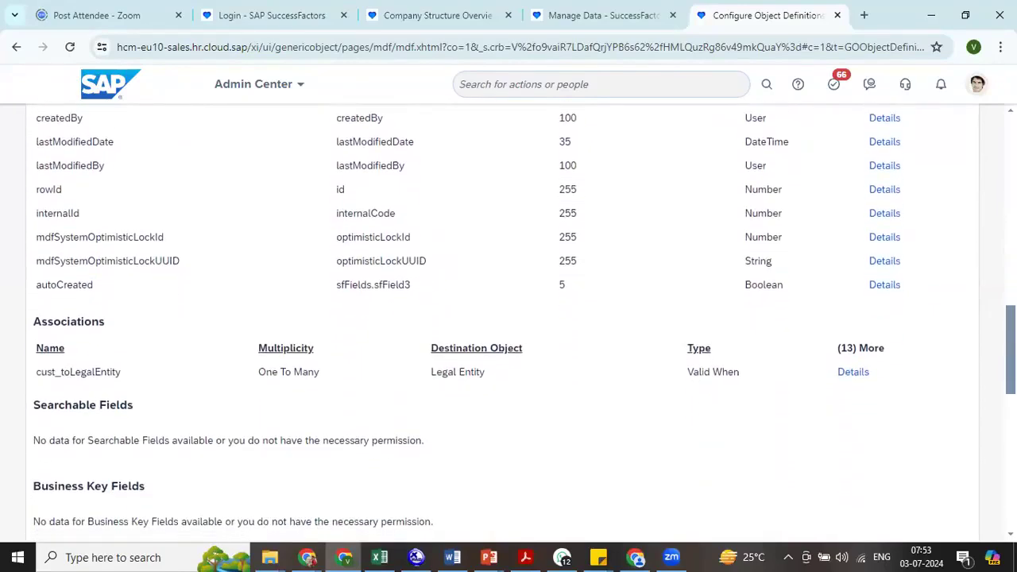
{"action": "scroll", "coordinate": [509, 318], "scroll_direction": "down", "scroll_amount": 4}
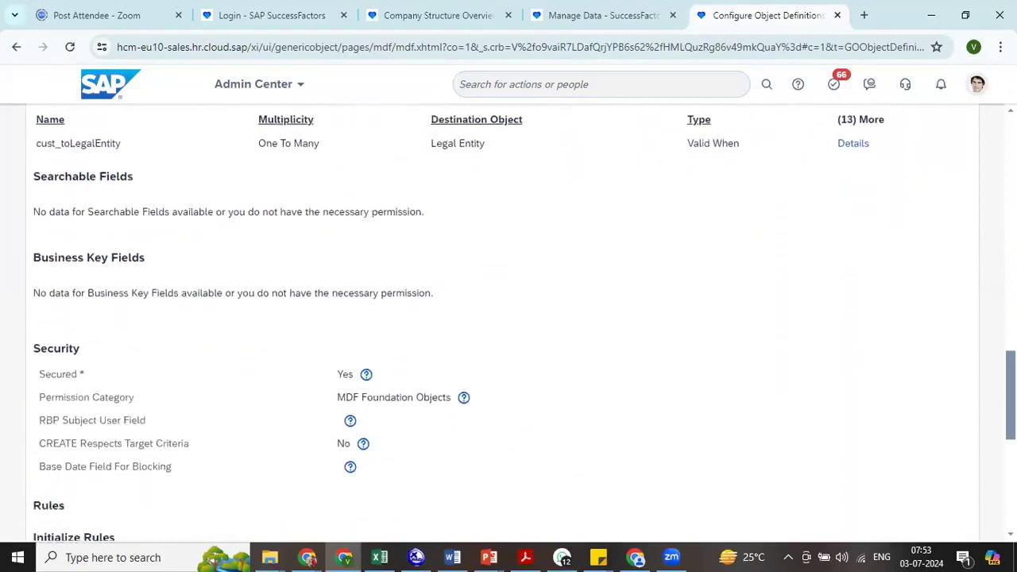
{"action": "scroll", "coordinate": [508, 318], "scroll_direction": "down", "scroll_amount": 5}
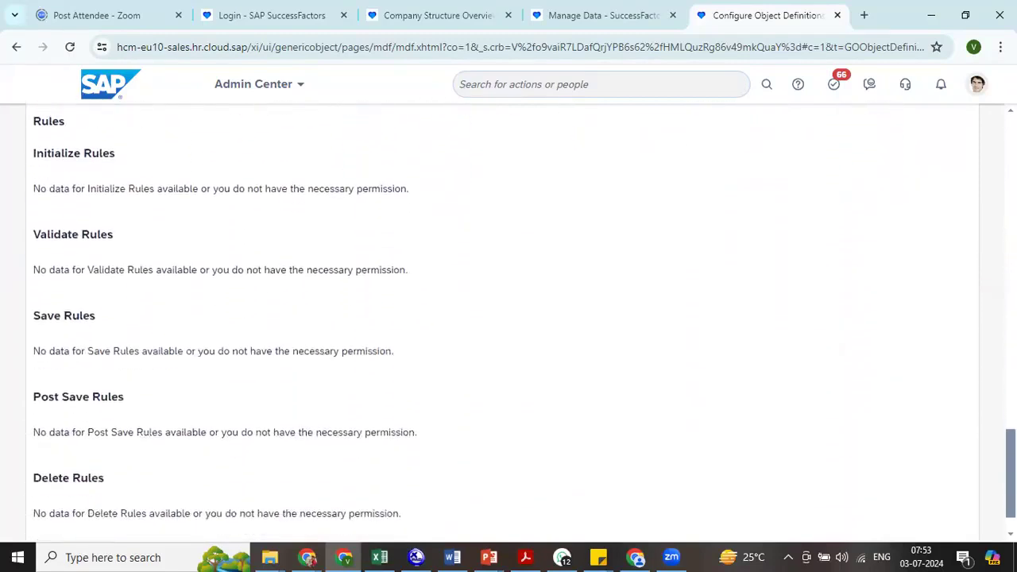
{"action": "scroll", "coordinate": [509, 318], "scroll_direction": "up", "scroll_amount": 15}
{"action": "scroll", "coordinate": [509, 318], "scroll_direction": "up", "scroll_amount": 4}
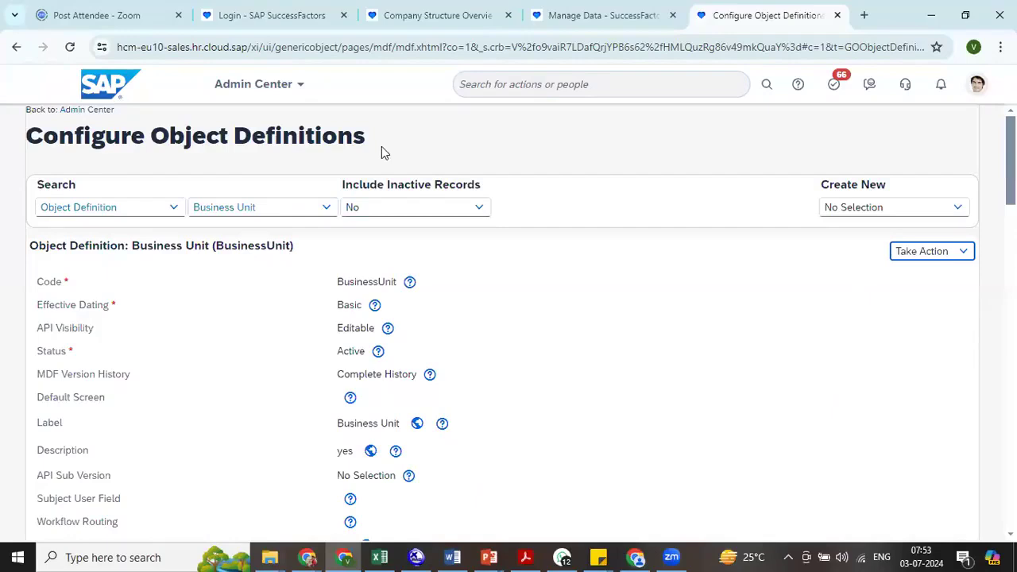
{"action": "left_click", "coordinate": [283, 205]}
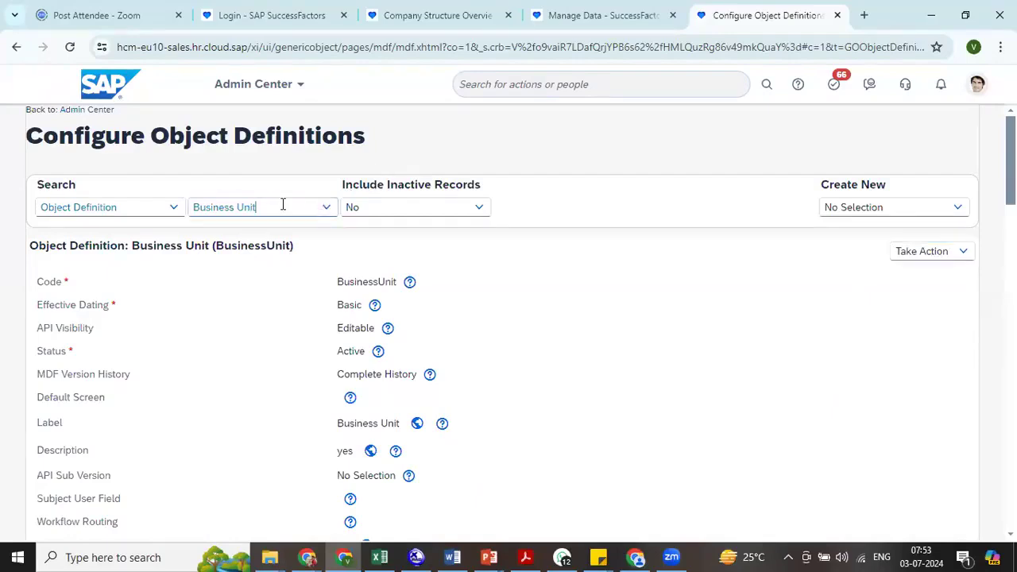
- Open Import and Export Data and choose Export Data as the action to perform
{"action": "left_click", "coordinate": [670, 89]}
{"action": "type", "text": "import and export"}
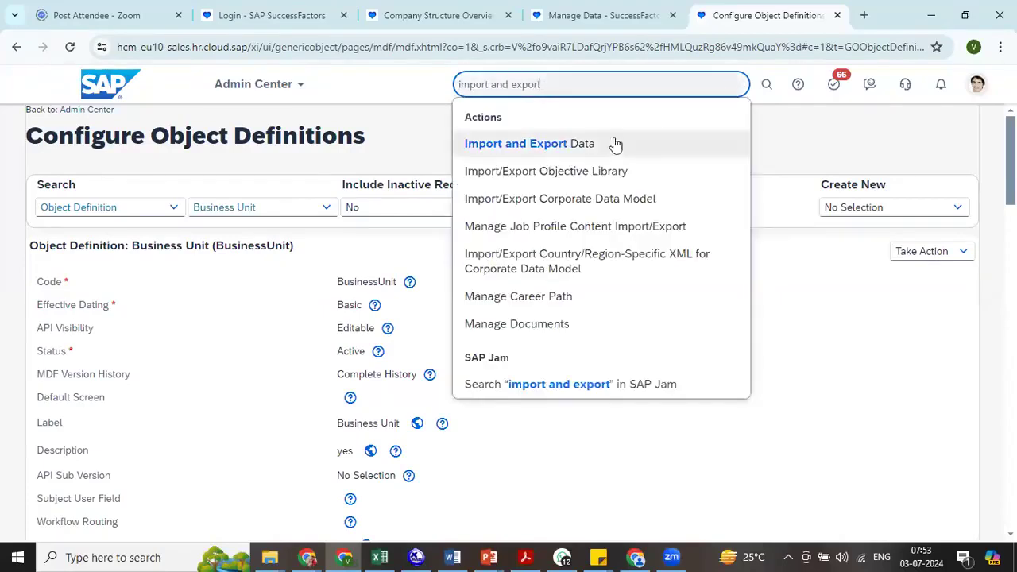
{"action": "left_click", "coordinate": [614, 144]}
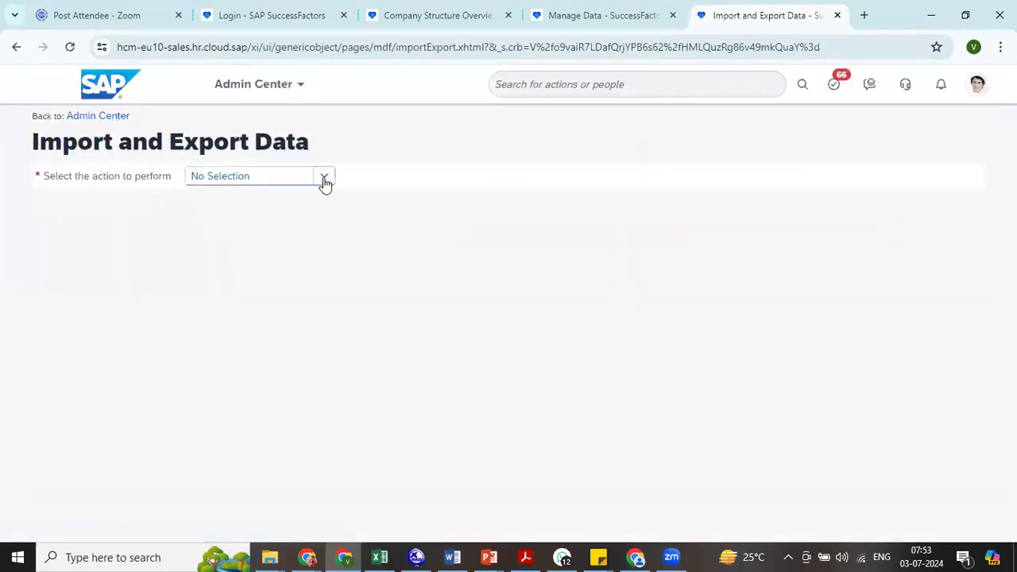
{"action": "left_click", "coordinate": [321, 176]}
{"action": "left_click", "coordinate": [244, 249]}
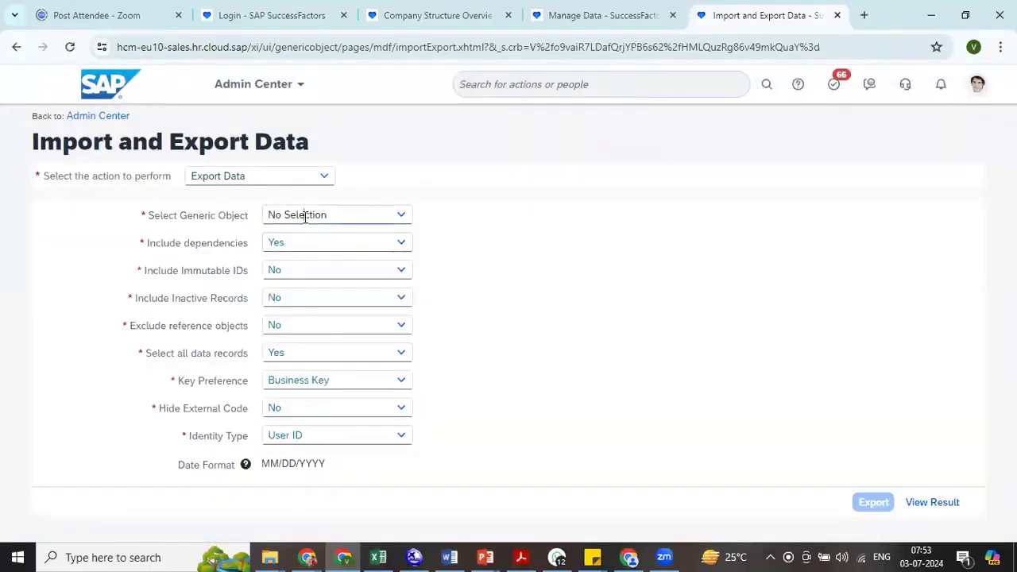
- Export the Object Definition-Associations generic object with Include dependencies set to No, and acknowledge the submission
{"action": "left_click", "coordinate": [304, 214]}
{"action": "type", "text": "associ"}
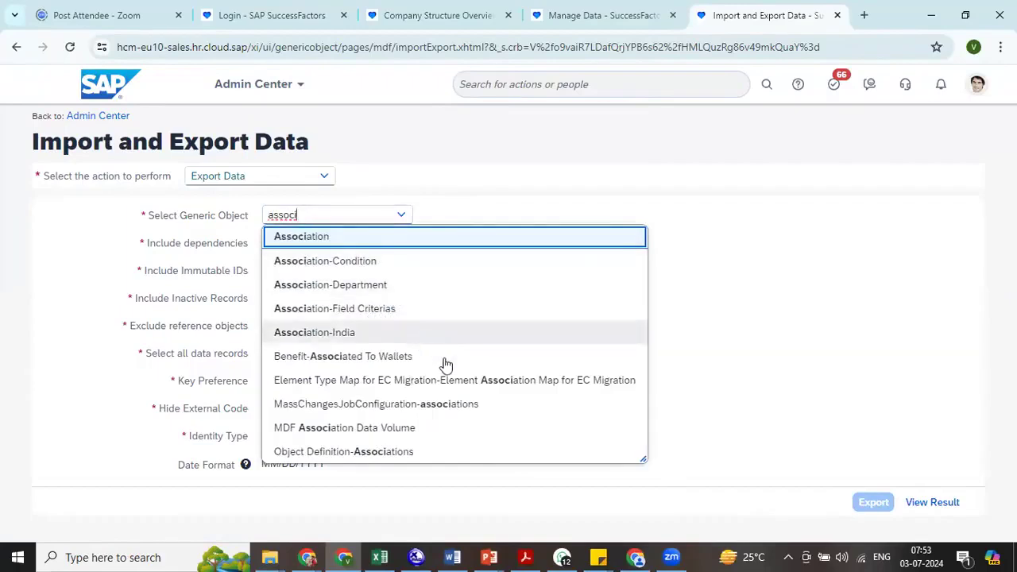
{"action": "left_click", "coordinate": [432, 450]}
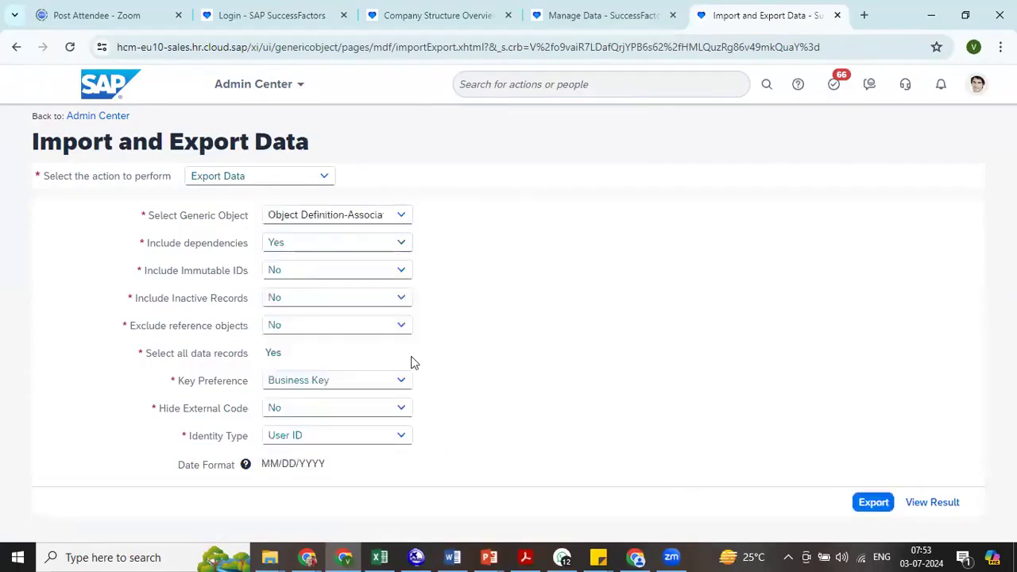
{"action": "left_click", "coordinate": [403, 248]}
{"action": "left_click", "coordinate": [354, 287]}
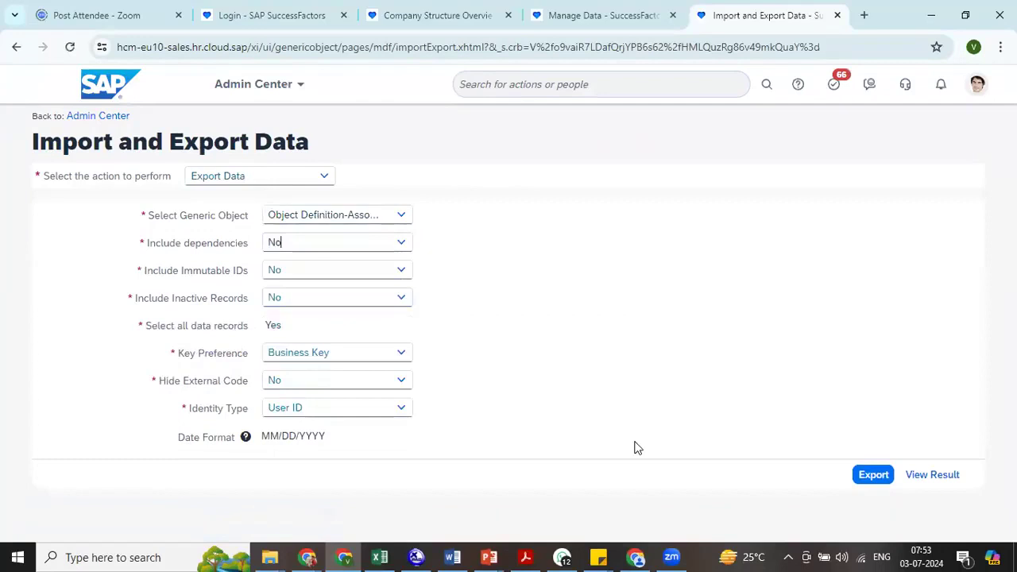
{"action": "left_click", "coordinate": [870, 482]}
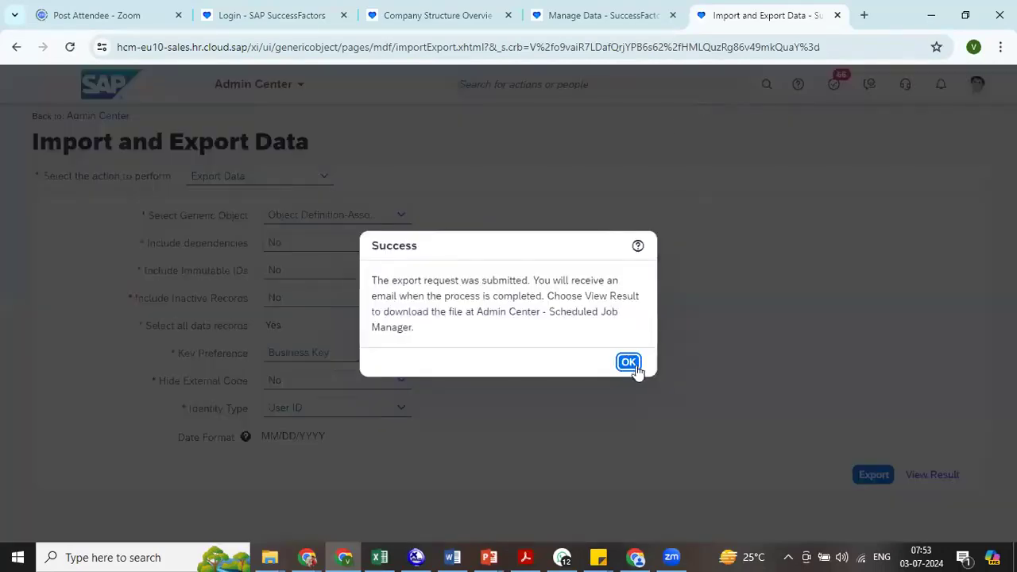
{"action": "left_click", "coordinate": [628, 362]}
- Search for "sched job", open Scheduled Job Manager and refresh the job list
{"action": "left_click", "coordinate": [653, 85]}
{"action": "type", "text": "s"}
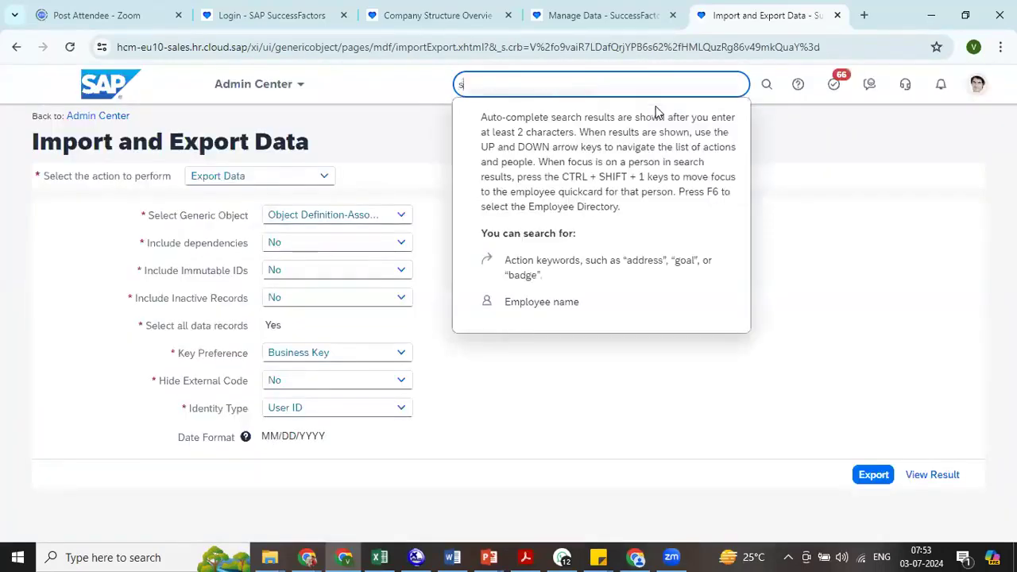
{"action": "type", "text": "ched job"}
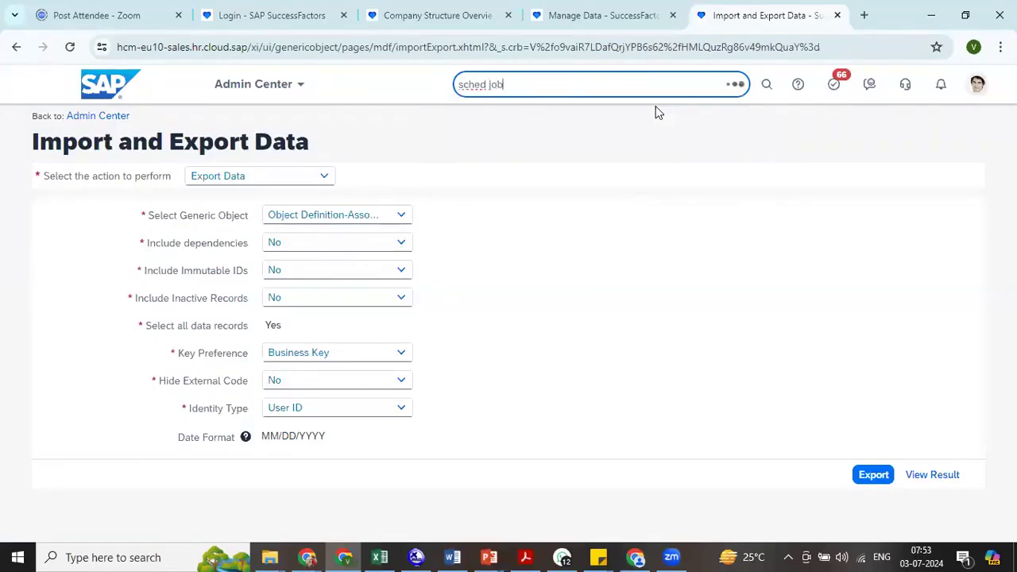
{"action": "left_click", "coordinate": [587, 143]}
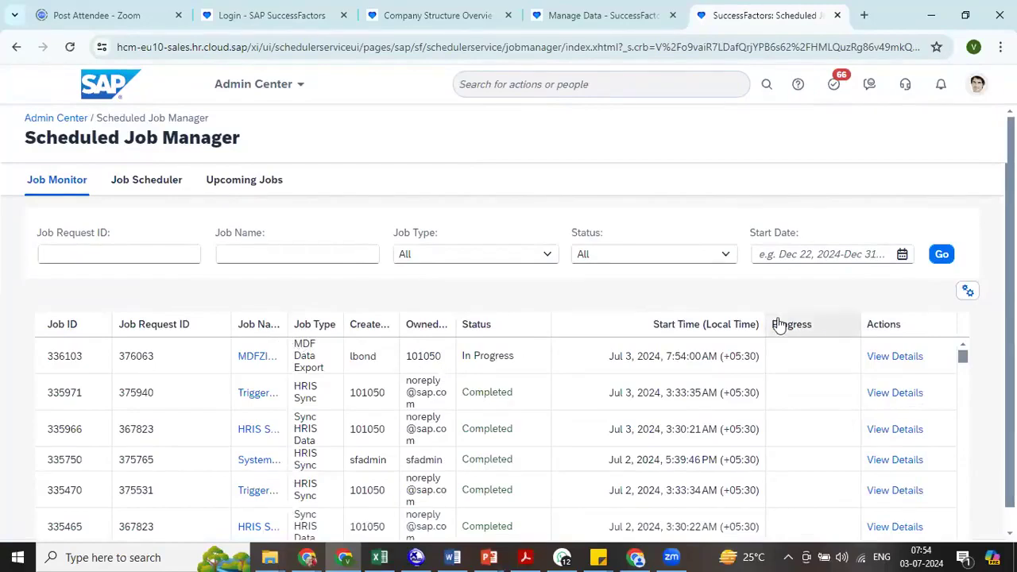
{"action": "left_click", "coordinate": [941, 255]}
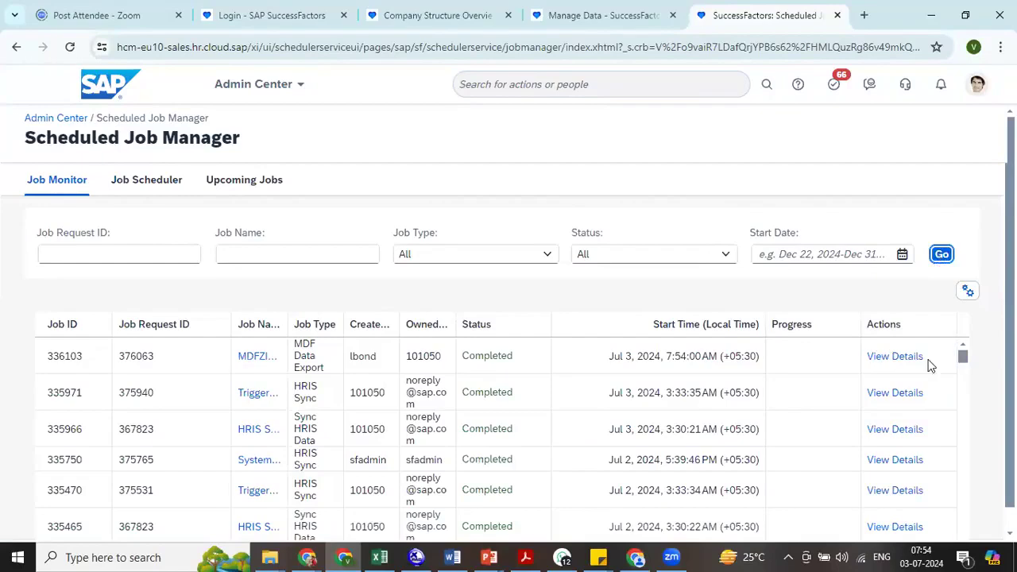
- Download the export result from the latest MDF Data Export job's details and open the Object Definition-Associations file in Excel
{"action": "left_click", "coordinate": [896, 352]}
{"action": "left_click", "coordinate": [895, 359]}
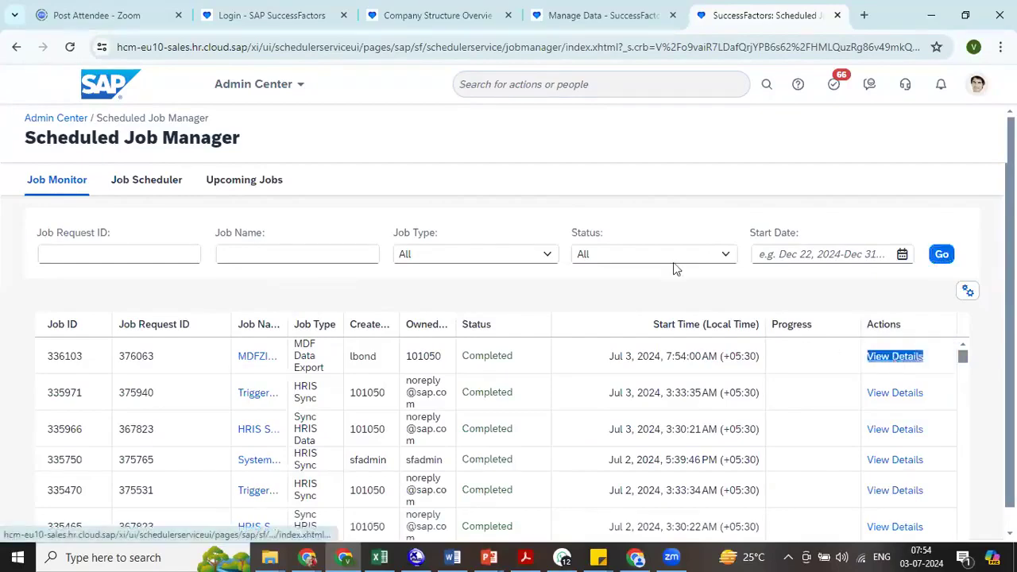
{"action": "left_click", "coordinate": [275, 288]}
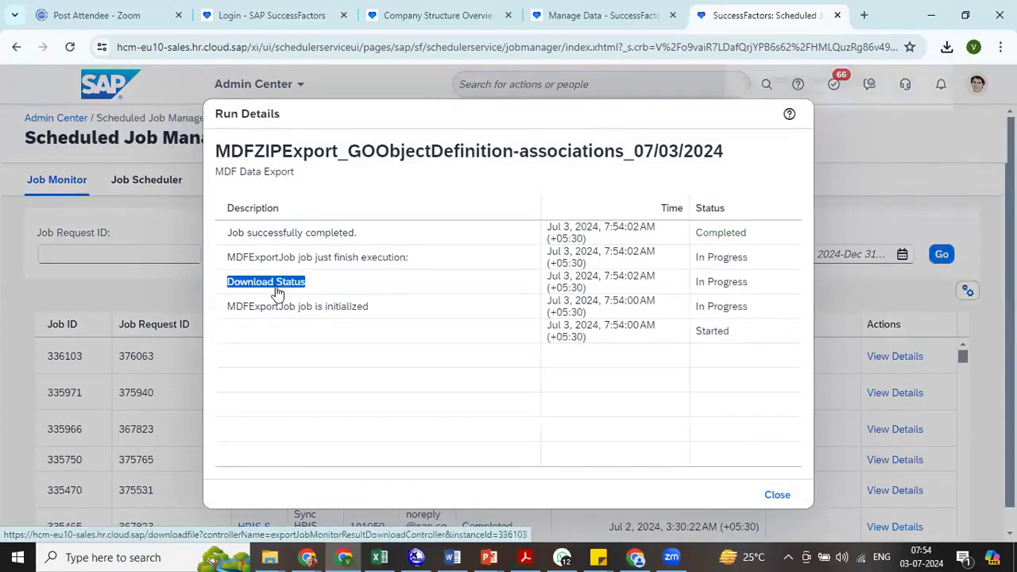
{"action": "left_click", "coordinate": [813, 85]}
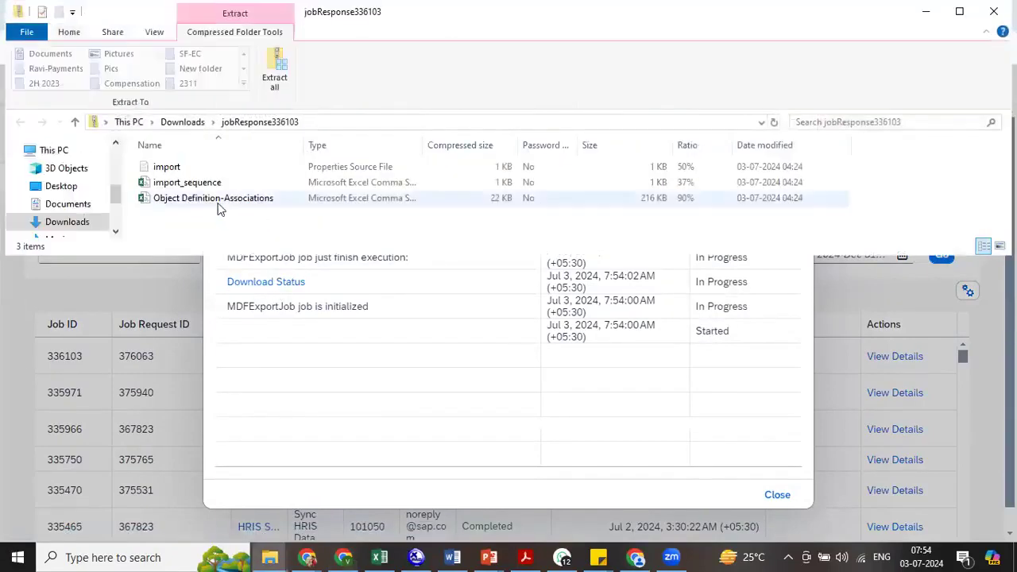
{"action": "double_click", "coordinate": [216, 200]}
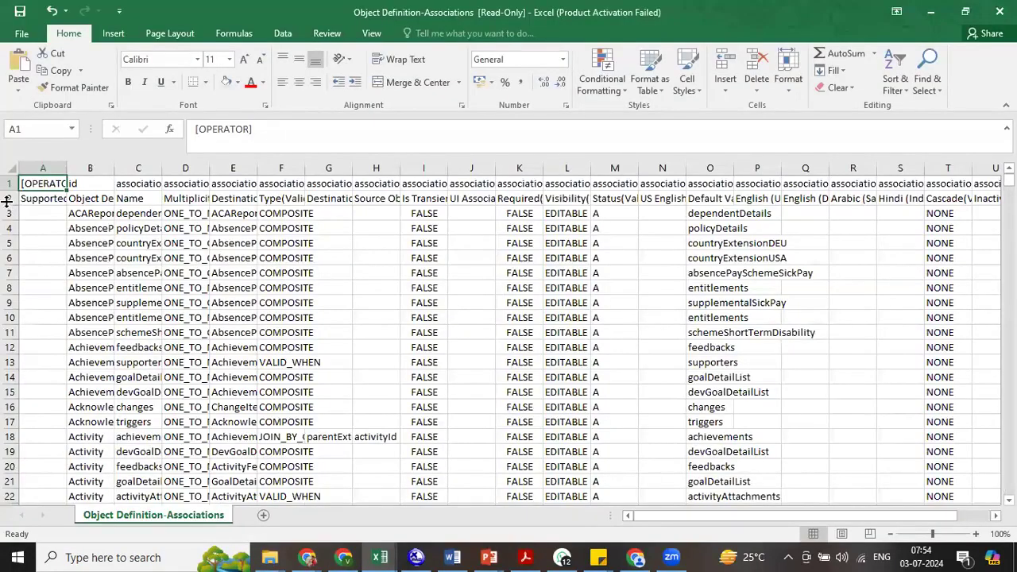
- Add filters to the header row 2 and filter the Destination Object column to LegalEntity only
{"action": "left_click", "coordinate": [10, 199]}
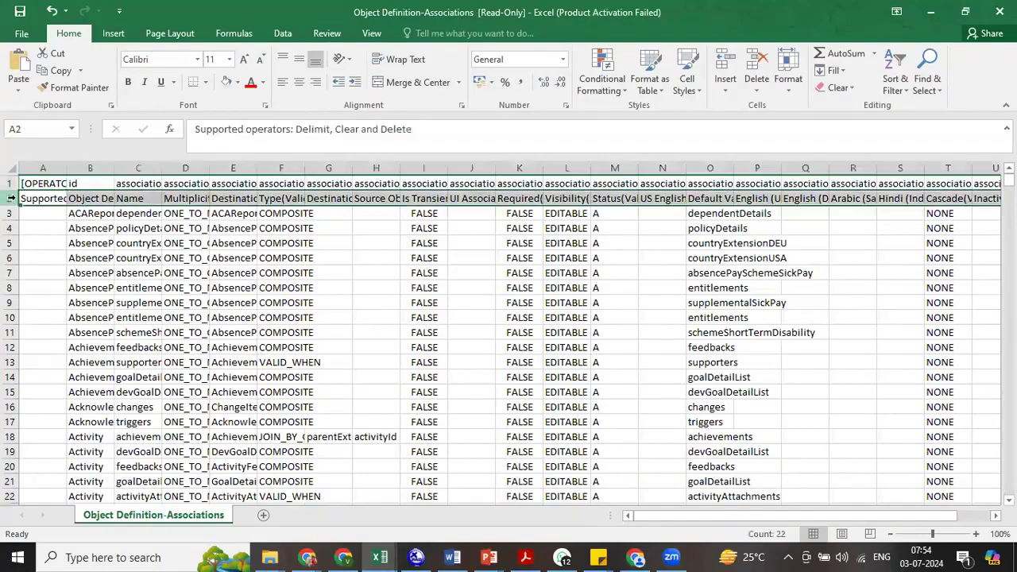
{"action": "key", "text": "ctrl+shift+l"}
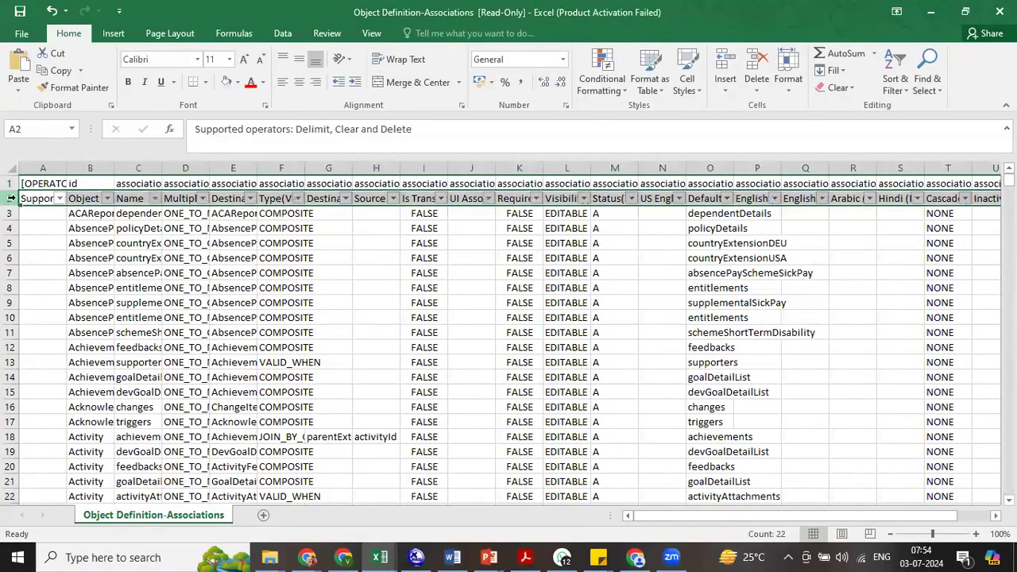
{"action": "left_click", "coordinate": [250, 199]}
{"action": "type", "text": "legal ent"}
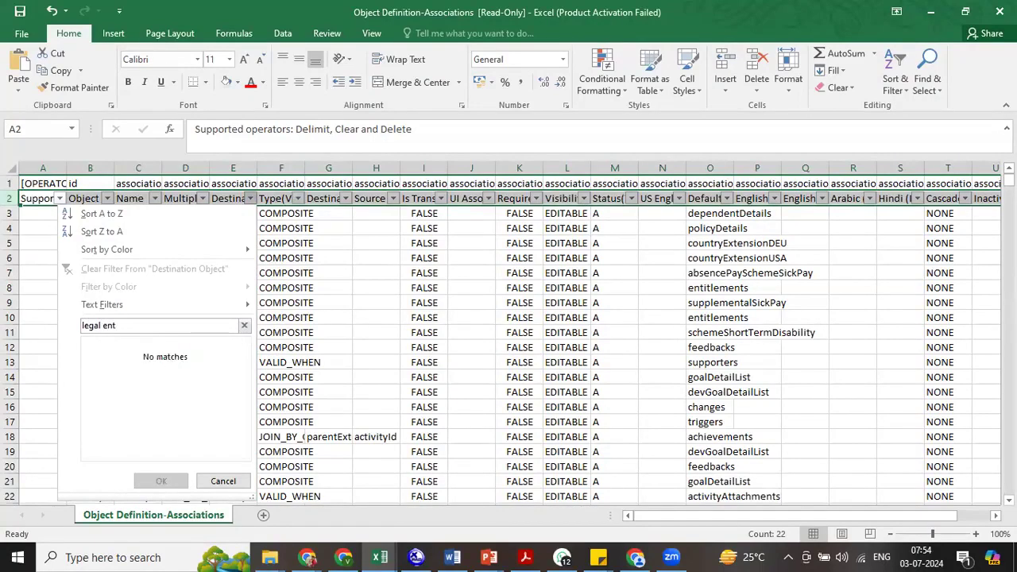
{"action": "type", "text": "e"}
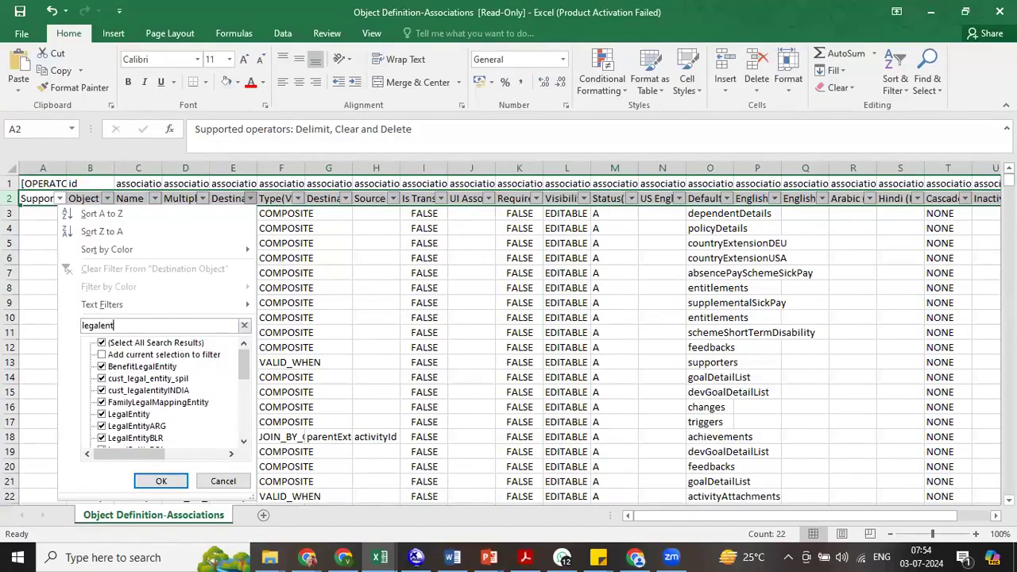
{"action": "left_click", "coordinate": [156, 342]}
{"action": "left_click", "coordinate": [145, 390]}
{"action": "left_click", "coordinate": [163, 481]}
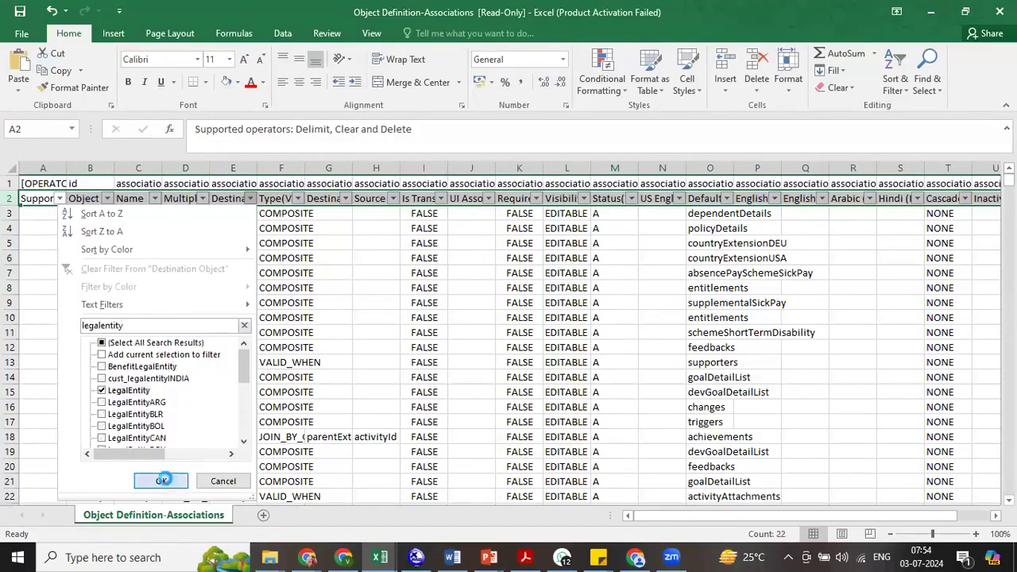
- Widen the Object Definition.Code column and review the object codes in its filter list without changing the selection
{"action": "left_click_drag", "start_coordinate": [115, 167], "coordinate": [233, 167]}
{"action": "left_click", "coordinate": [229, 198]}
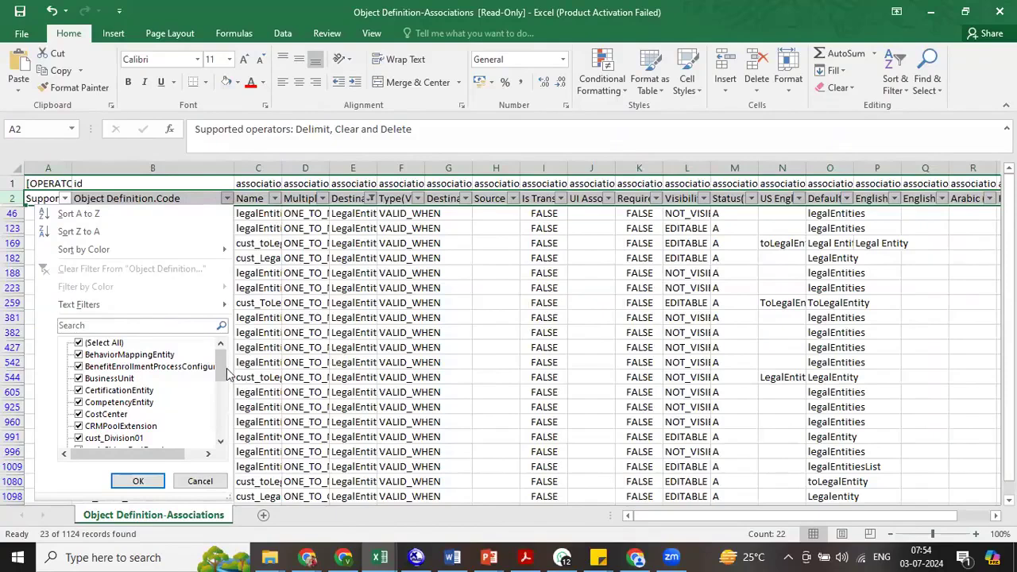
{"action": "left_click_drag", "start_coordinate": [220, 366], "coordinate": [224, 424]}
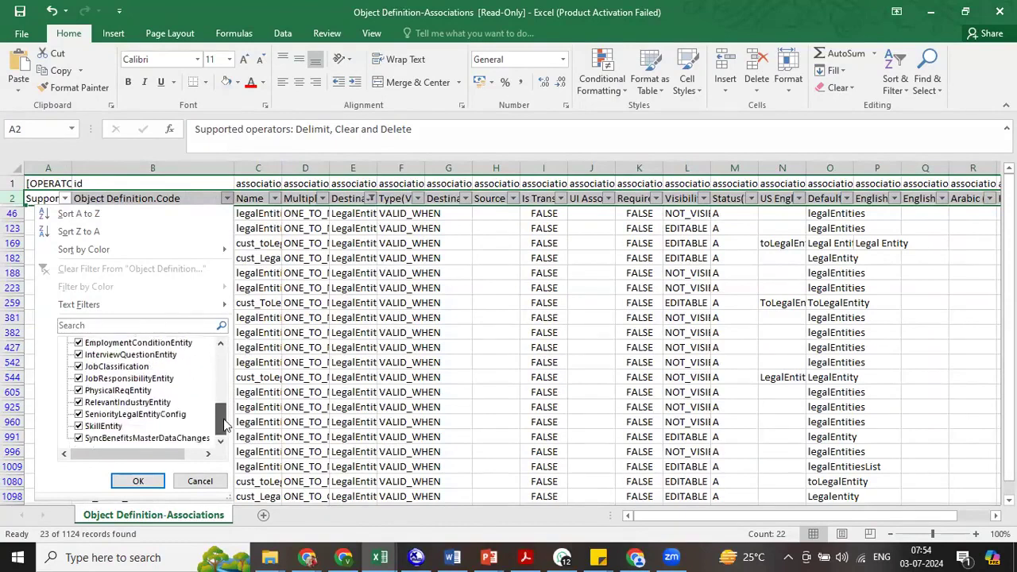
{"action": "left_click", "coordinate": [297, 385]}
- Switch to SuccessFactors in the browser, close the Run Details and open Configure Object Definitions by searching for "con obj def"
{"action": "key", "text": "alt+Tab"}
{"action": "key", "text": "alt+Tab"}
{"action": "key", "text": "alt+Tab"}
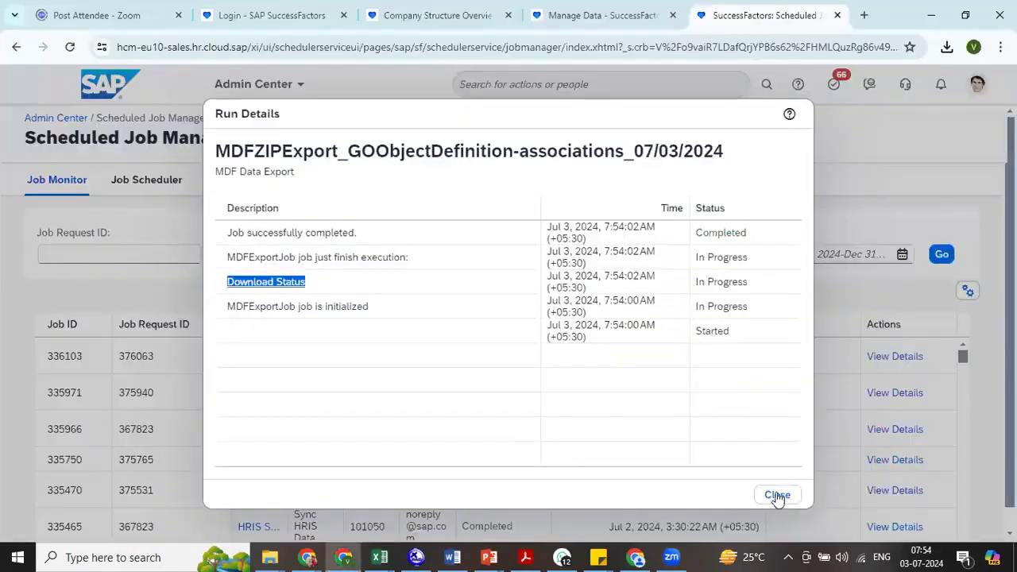
{"action": "left_click", "coordinate": [777, 495]}
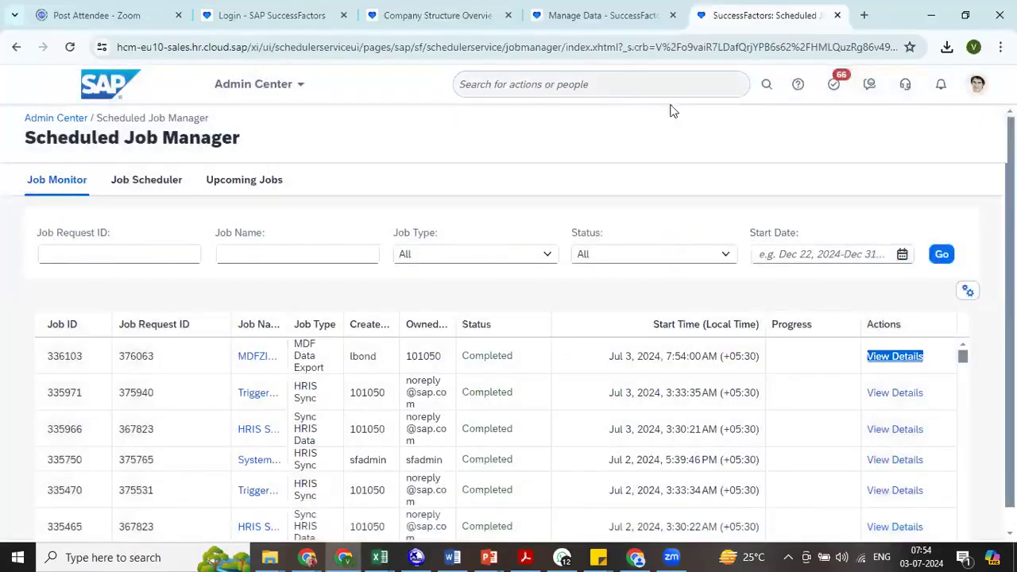
{"action": "left_click", "coordinate": [670, 97]}
{"action": "type", "text": "con ob"}
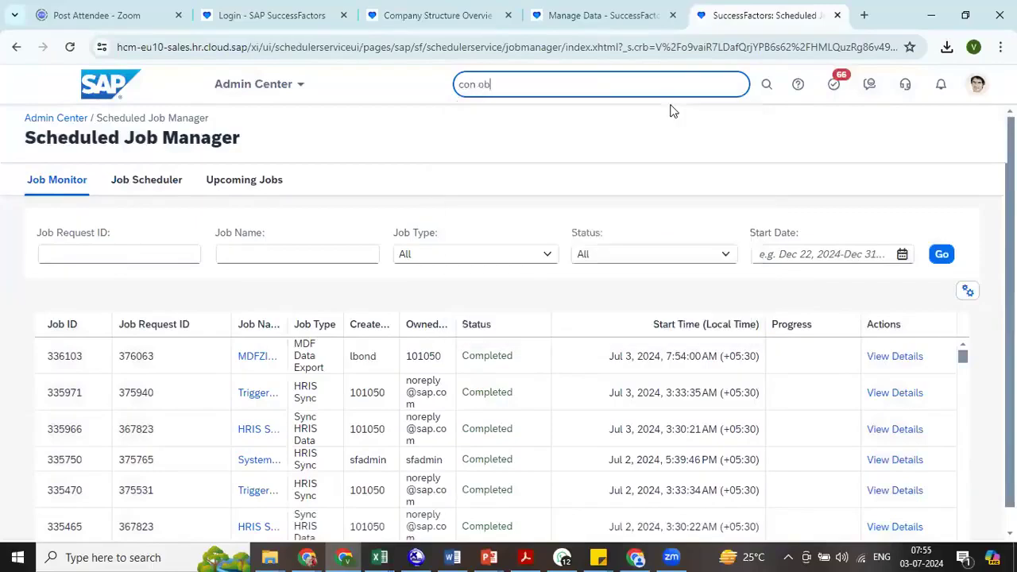
{"action": "type", "text": "j def"}
{"action": "left_click", "coordinate": [604, 143]}
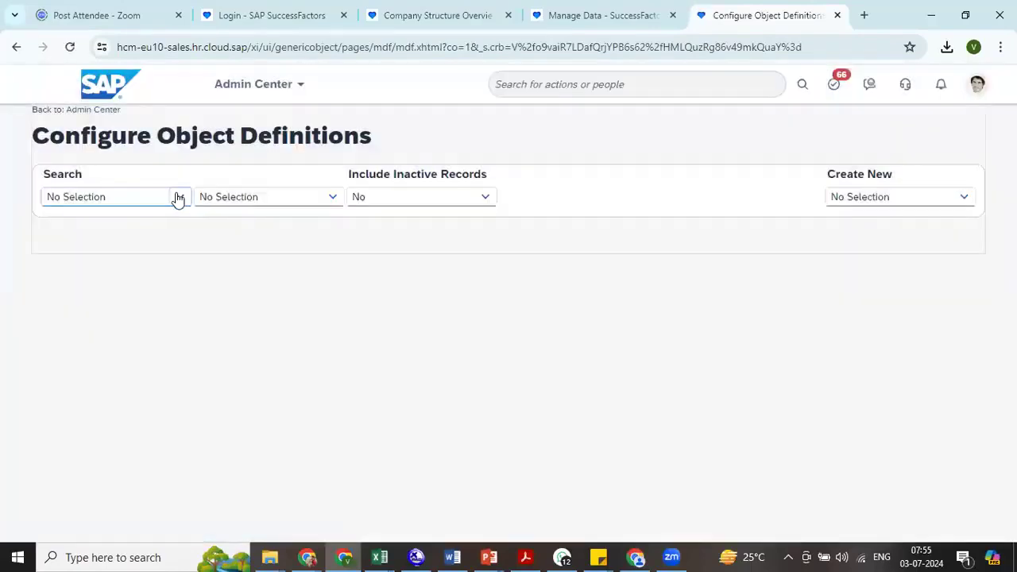
- Look up the Job Classification object definition and open it for editing with Make Correction
{"action": "left_click", "coordinate": [177, 197]}
{"action": "left_click", "coordinate": [100, 266]}
{"action": "left_click", "coordinate": [239, 196]}
{"action": "type", "text": "job class"}
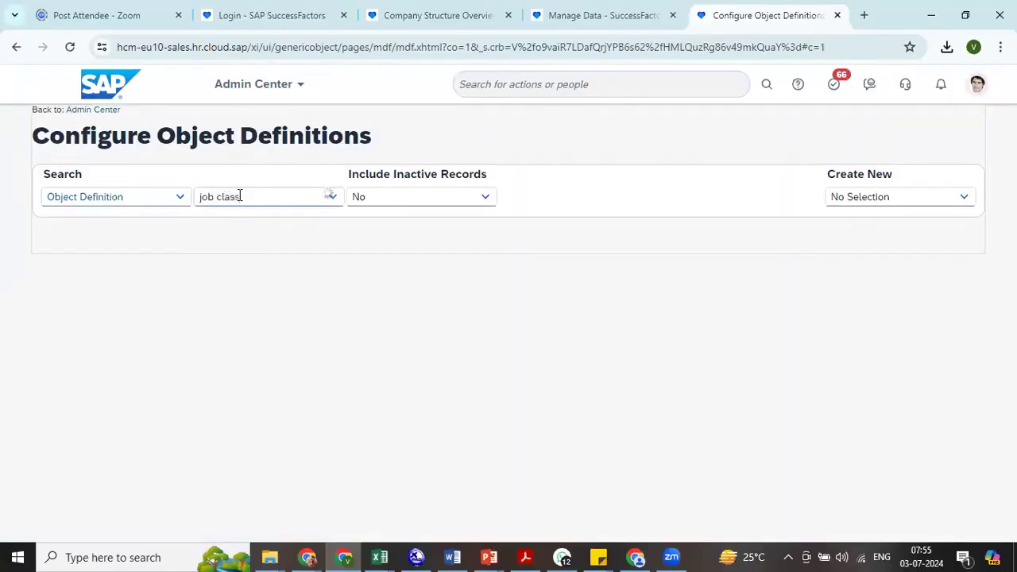
{"action": "left_click", "coordinate": [248, 242]}
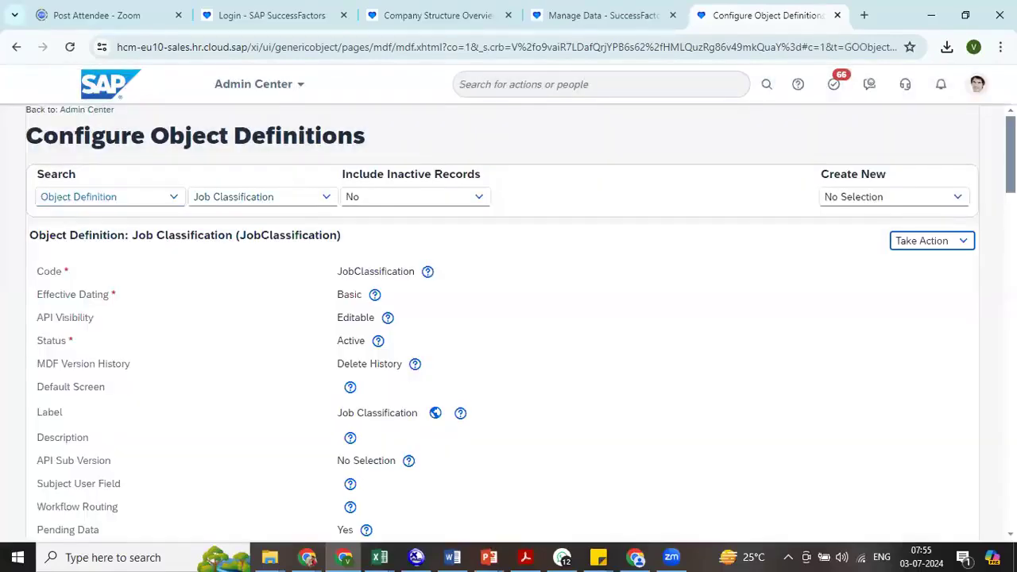
{"action": "left_click", "coordinate": [922, 240]}
{"action": "left_click", "coordinate": [889, 261]}
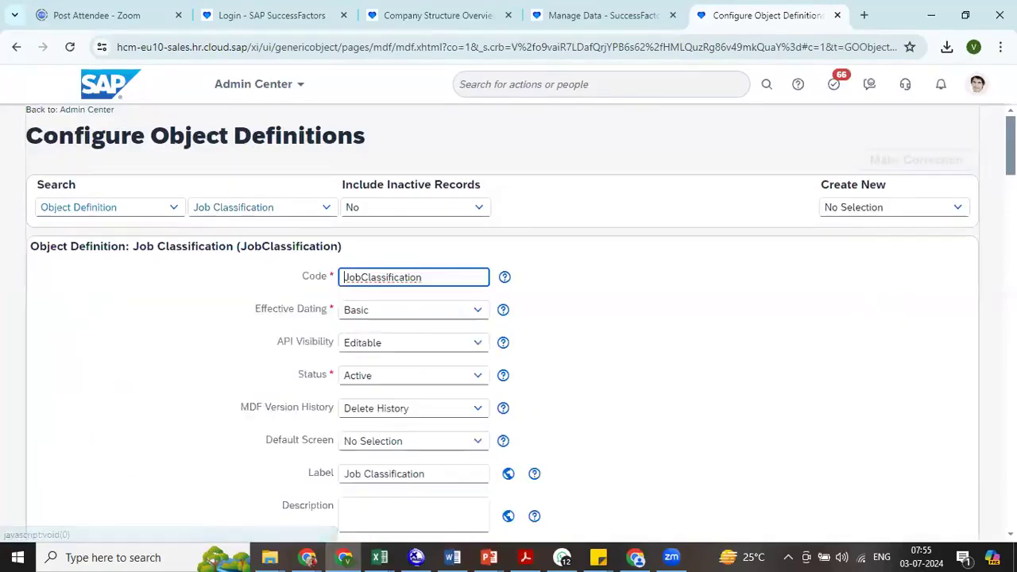
- Delete the cust_Division, cust_Department and cust_toLegalEntity associations from Job Classification and save the object definition
{"action": "scroll", "coordinate": [888, 262], "scroll_direction": "down", "scroll_amount": 20}
{"action": "scroll", "coordinate": [525, 318], "scroll_direction": "down", "scroll_amount": 4}
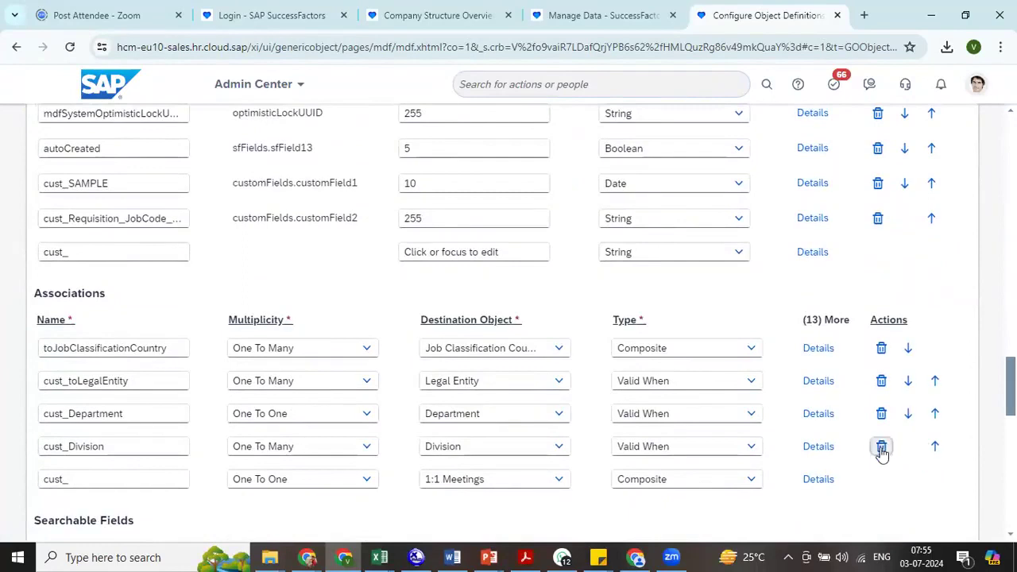
{"action": "left_click", "coordinate": [881, 446]}
{"action": "left_click", "coordinate": [881, 414]}
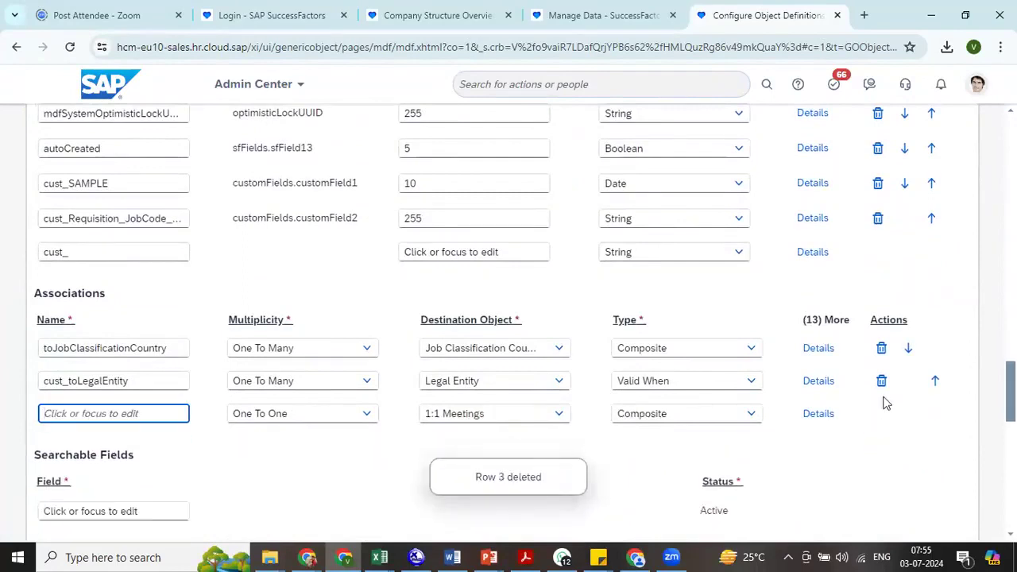
{"action": "left_click", "coordinate": [882, 381]}
{"action": "scroll", "coordinate": [509, 318], "scroll_direction": "down", "scroll_amount": 10}
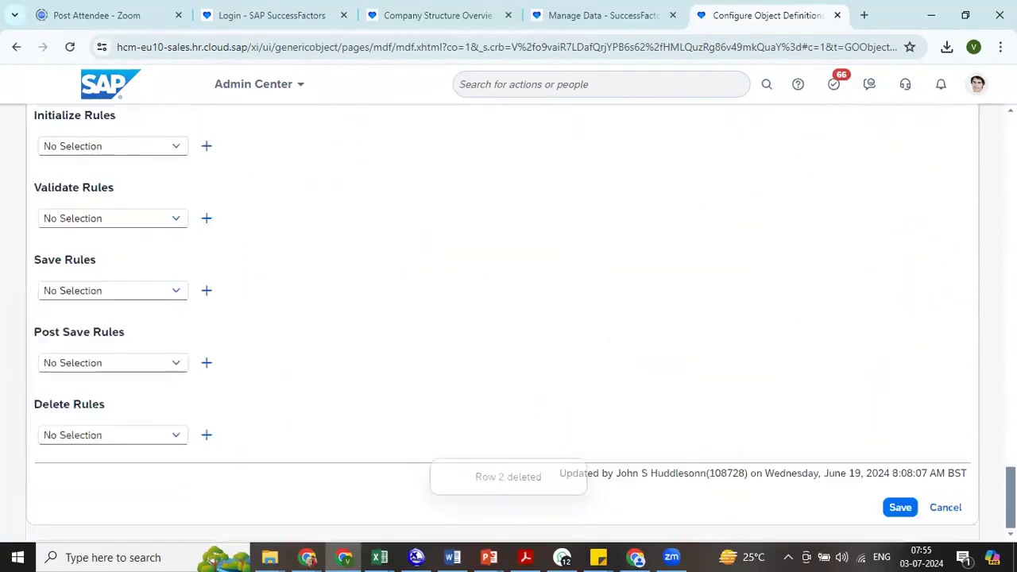
{"action": "left_click", "coordinate": [901, 508]}
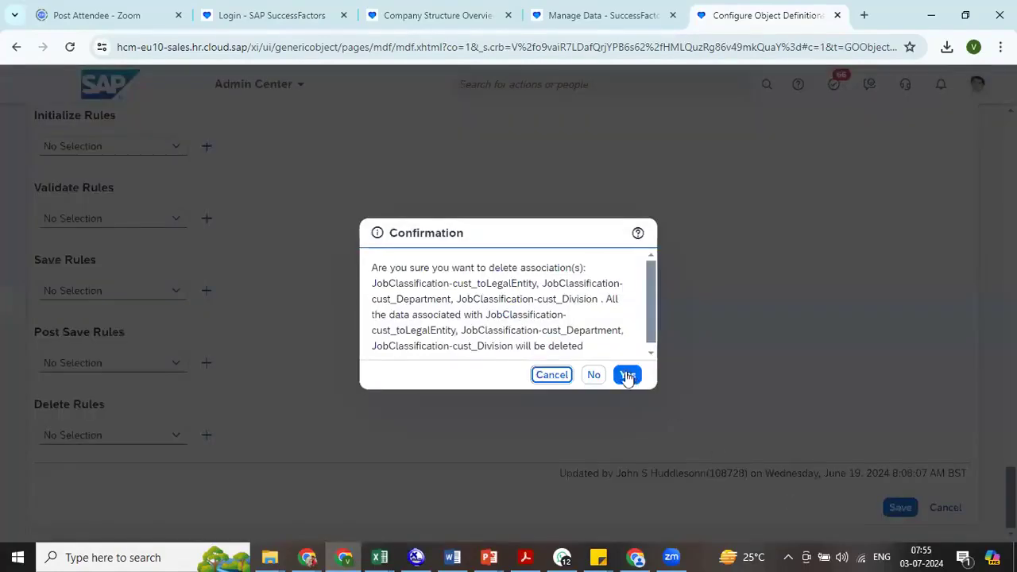
{"action": "left_click", "coordinate": [627, 375]}
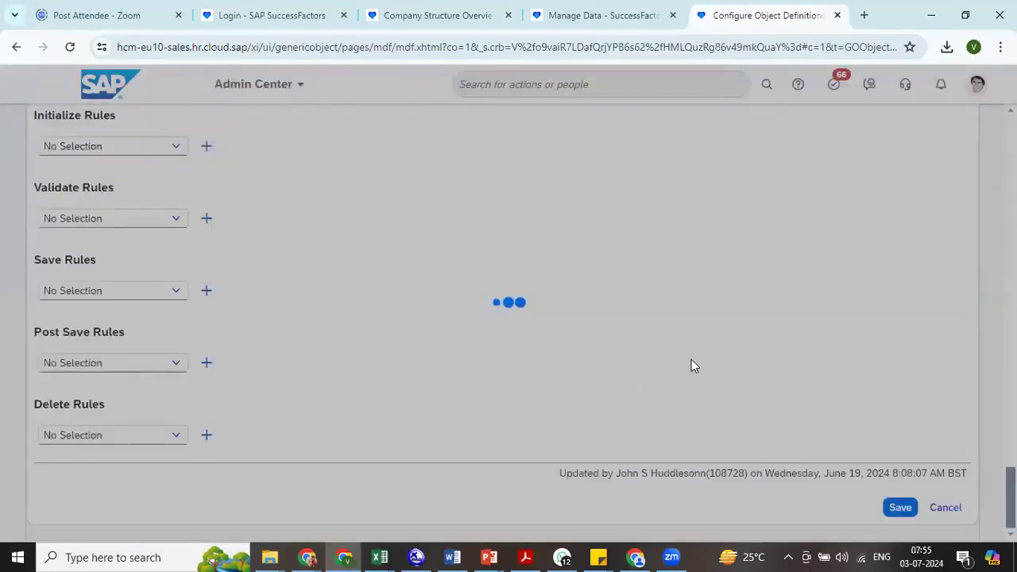
- Switch to the Excel export and review the object codes whose destination object is LegalEntity
{"action": "key", "text": "alt+Tab"}
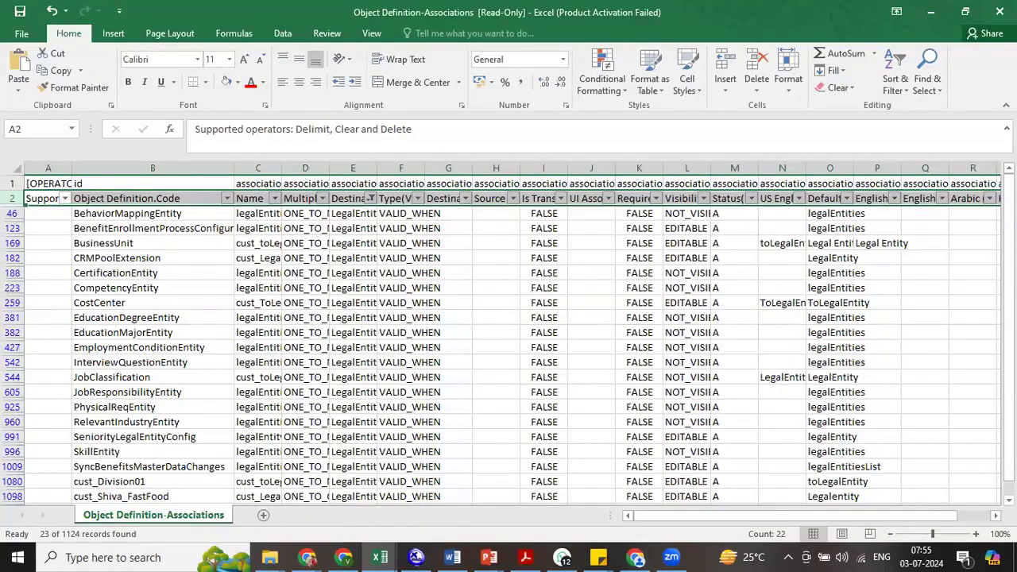
{"action": "scroll", "coordinate": [508, 333], "scroll_direction": "down", "scroll_amount": 1}
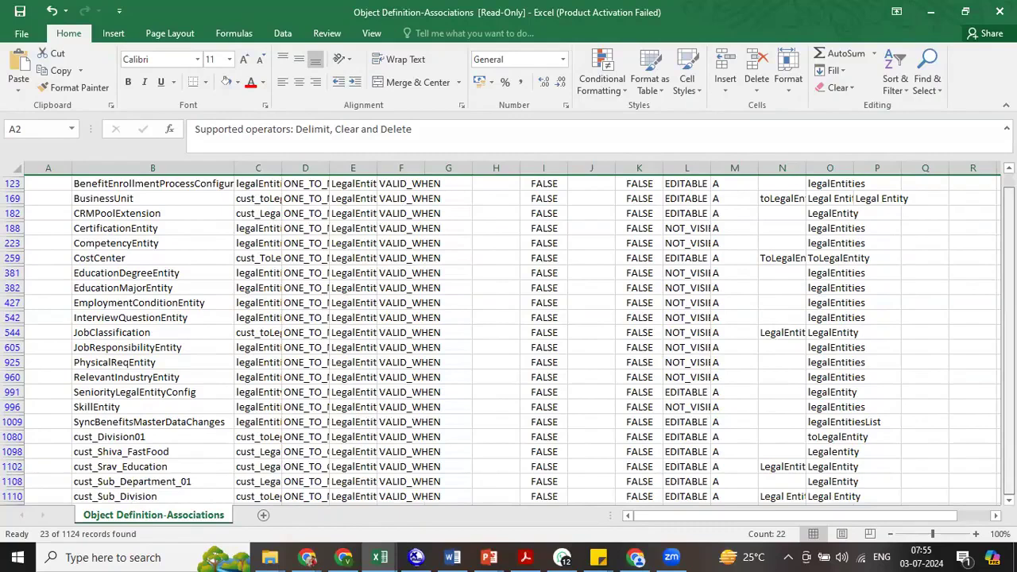
{"action": "scroll", "coordinate": [508, 334], "scroll_direction": "up", "scroll_amount": 1}
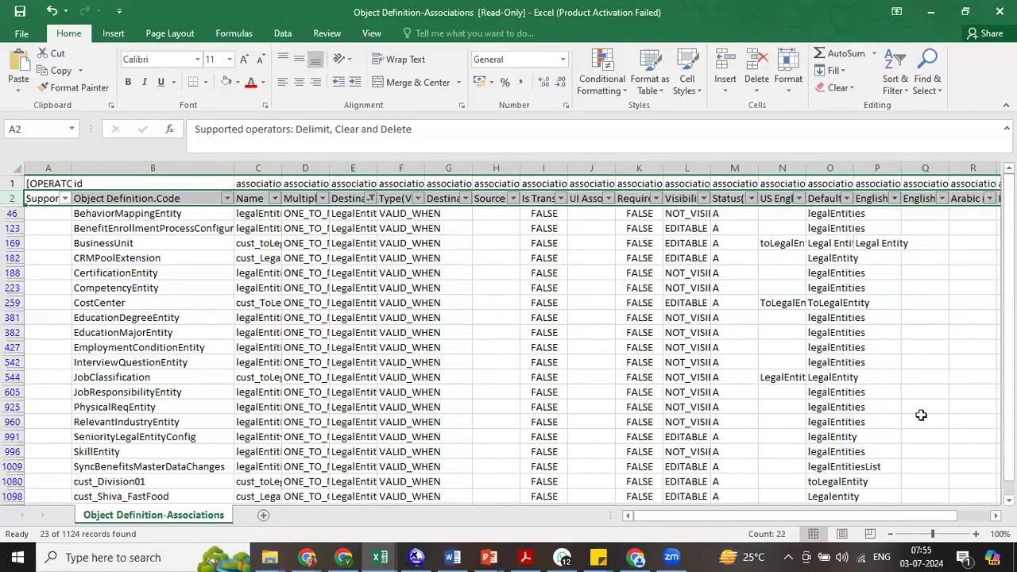
- Return to Configure Object Definitions, open the Cost Center object definition and examine its associations
{"action": "key", "text": "alt+Tab"}
{"action": "left_click", "coordinate": [302, 211]}
{"action": "type", "text": "cost"}
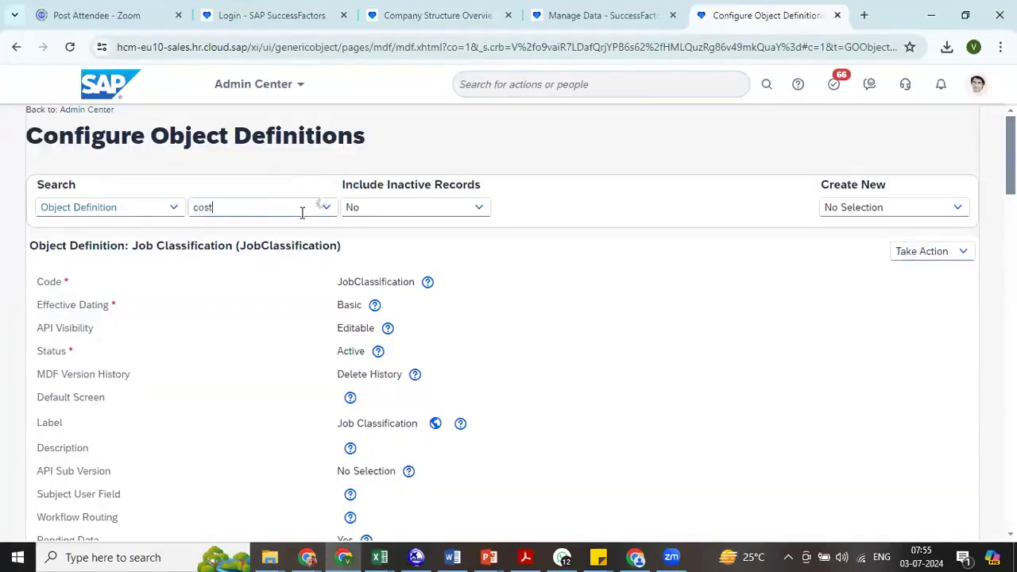
{"action": "left_click", "coordinate": [290, 279]}
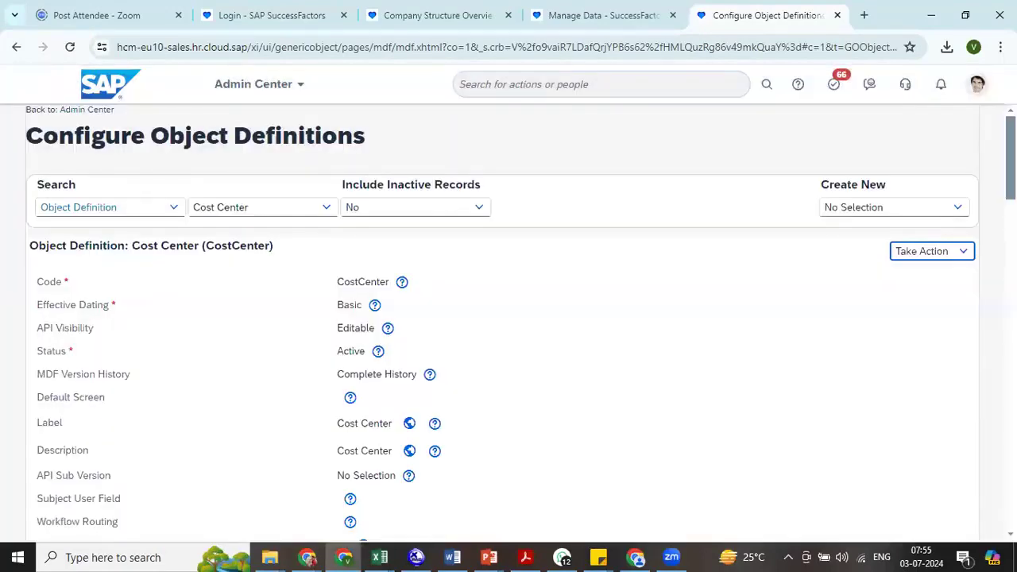
{"action": "scroll", "coordinate": [508, 318], "scroll_direction": "down", "scroll_amount": 20}
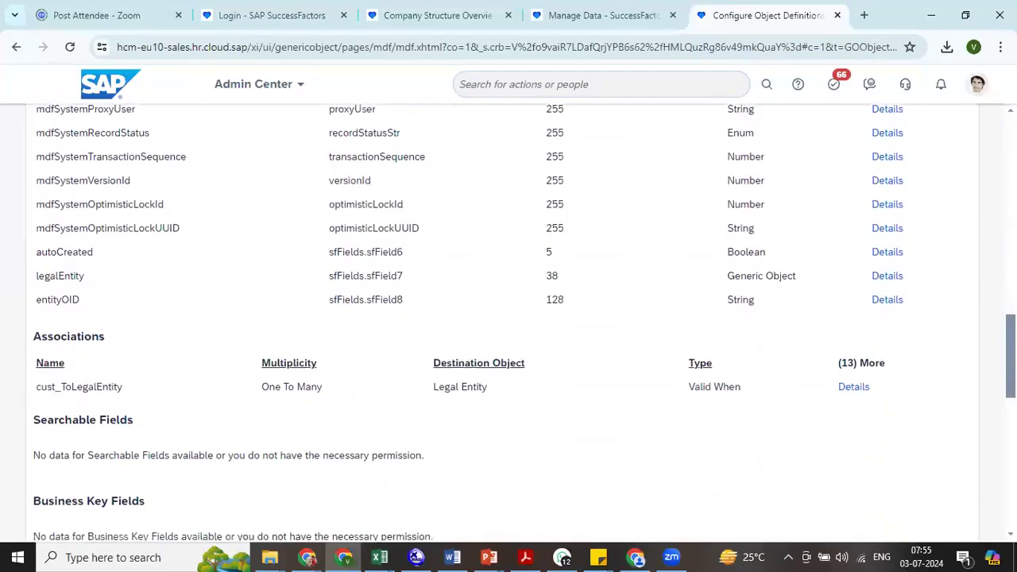
{"action": "scroll", "coordinate": [508, 318], "scroll_direction": "up", "scroll_amount": 3}
{"action": "scroll", "coordinate": [508, 318], "scroll_direction": "up", "scroll_amount": 5}
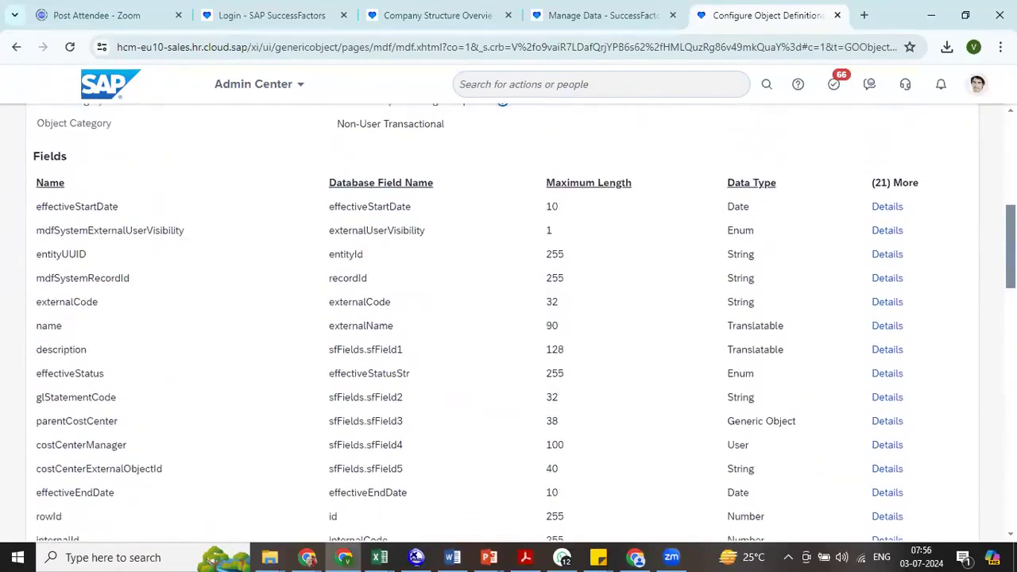
{"action": "scroll", "coordinate": [735, 158], "scroll_direction": "up", "scroll_amount": 7}
- Switch to the Excel export, filter Destination Object to BusinessUnit only and select the Division entry among the object codes
{"action": "key", "text": "alt+Tab"}
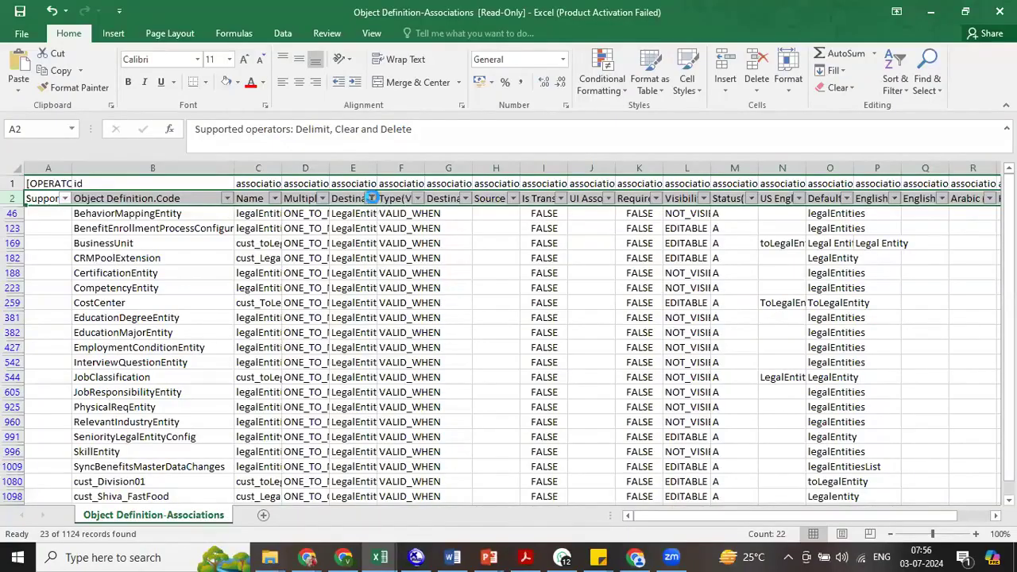
{"action": "left_click", "coordinate": [371, 198]}
{"action": "left_click", "coordinate": [275, 326]}
{"action": "type", "text": "busine"}
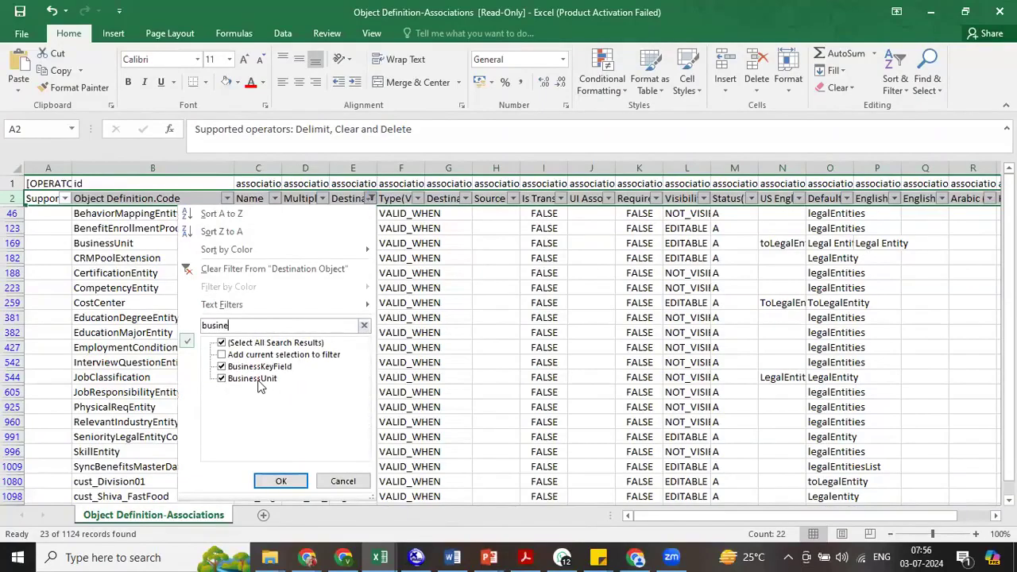
{"action": "left_click", "coordinate": [259, 367]}
{"action": "left_click", "coordinate": [280, 480]}
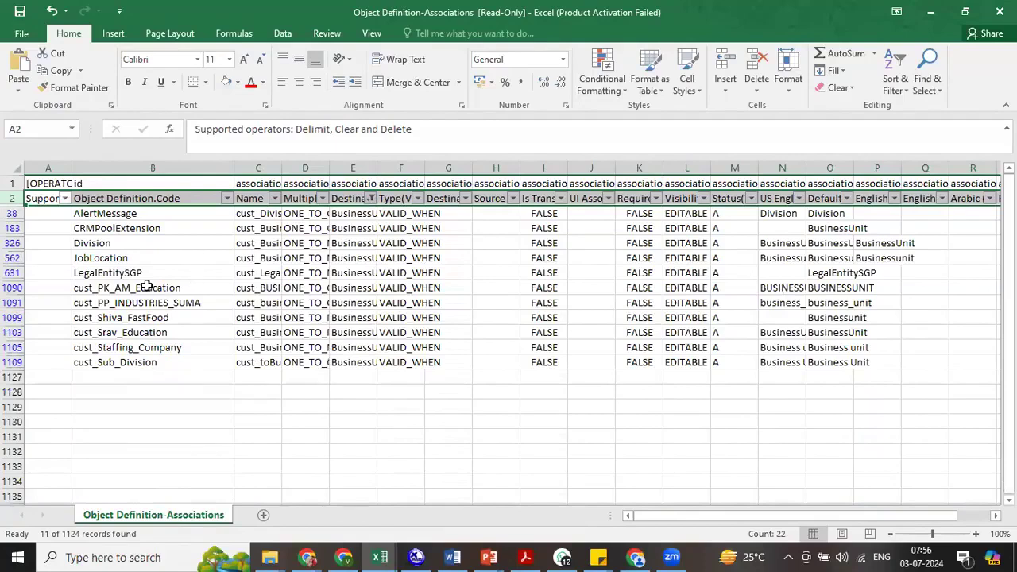
{"action": "left_click", "coordinate": [132, 241]}
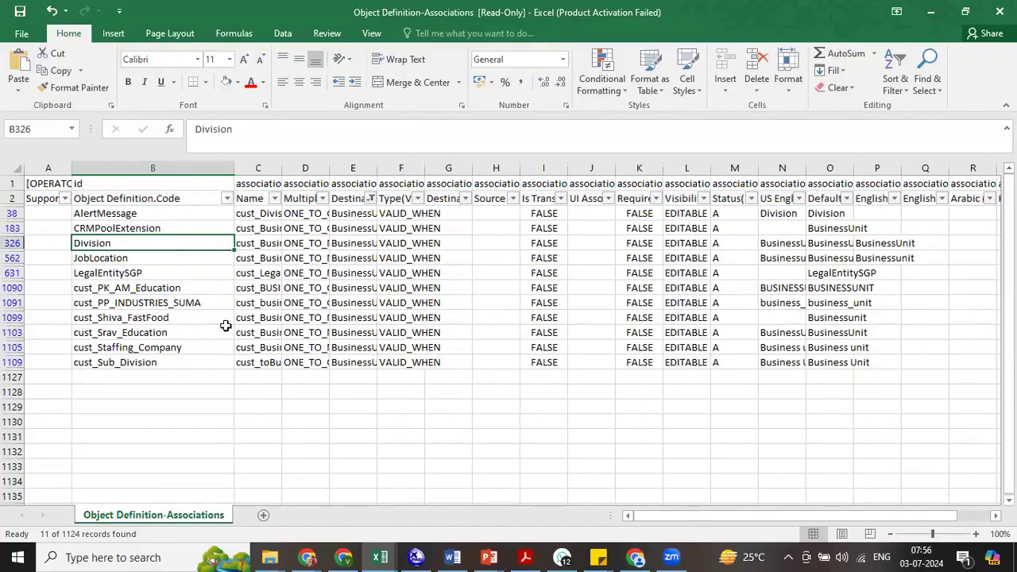
- Filter the Destination Object column for Division and select the JobClassification entry among the object codes
{"action": "left_click", "coordinate": [370, 198]}
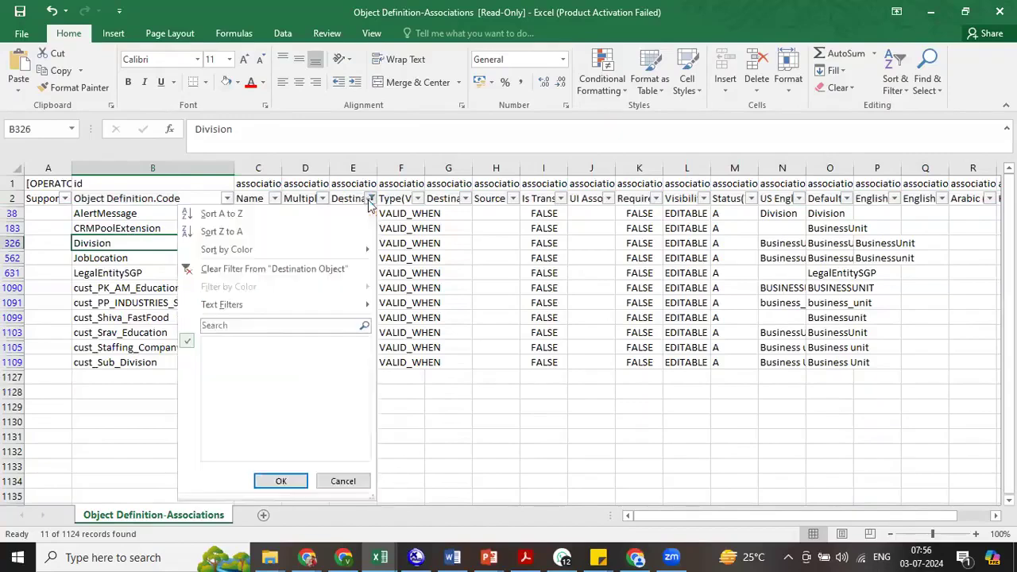
{"action": "left_click", "coordinate": [267, 325]}
{"action": "type", "text": "divi"}
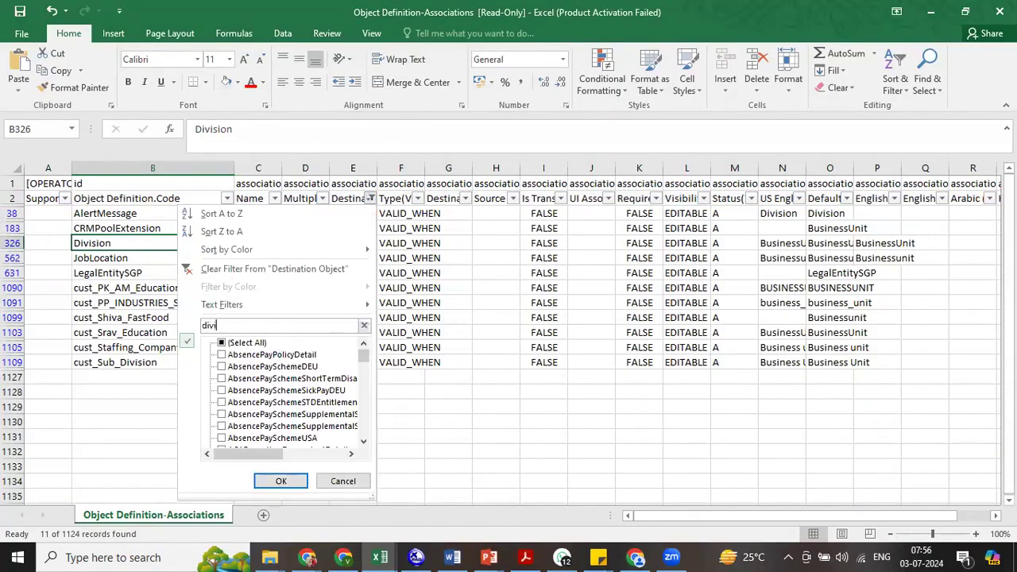
{"action": "left_click", "coordinate": [274, 480]}
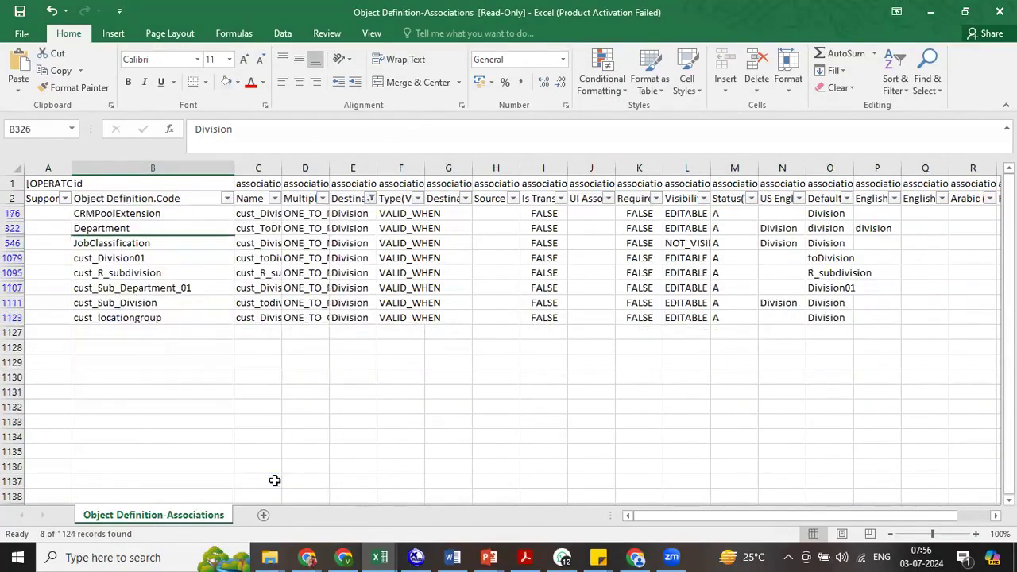
{"action": "left_click", "coordinate": [138, 243]}
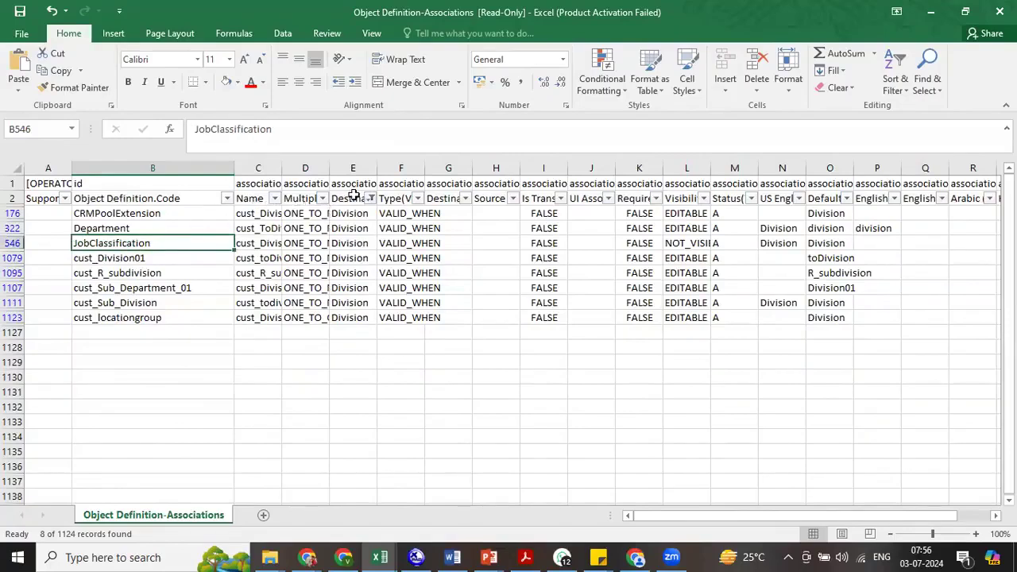
- Filter the Destination Object column to Department only, excluding DepartmentApprenticeDetail
{"action": "left_click", "coordinate": [371, 199]}
{"action": "left_click", "coordinate": [243, 325]}
{"action": "type", "text": "depart"}
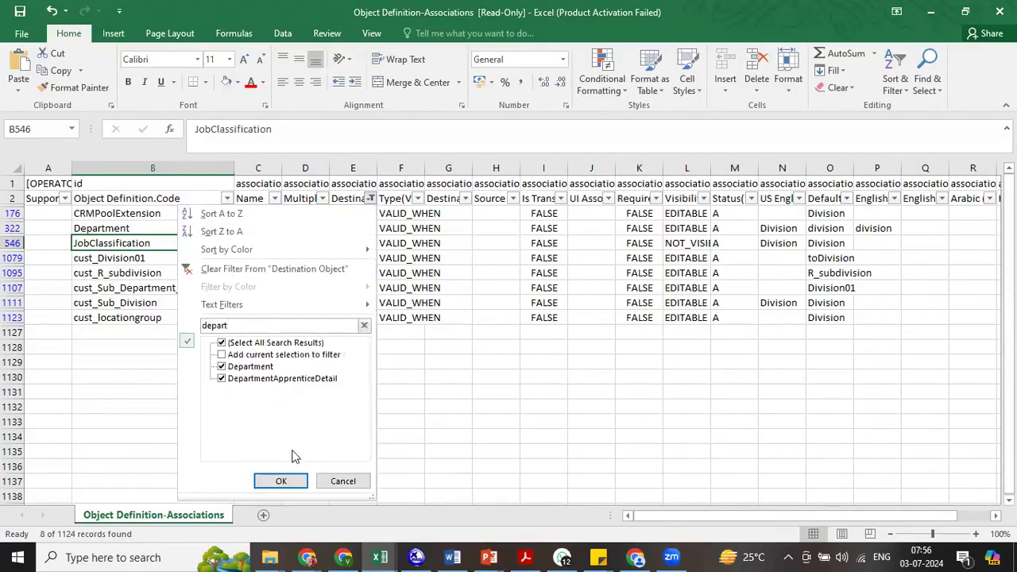
{"action": "left_click", "coordinate": [270, 380]}
{"action": "left_click", "coordinate": [280, 480]}
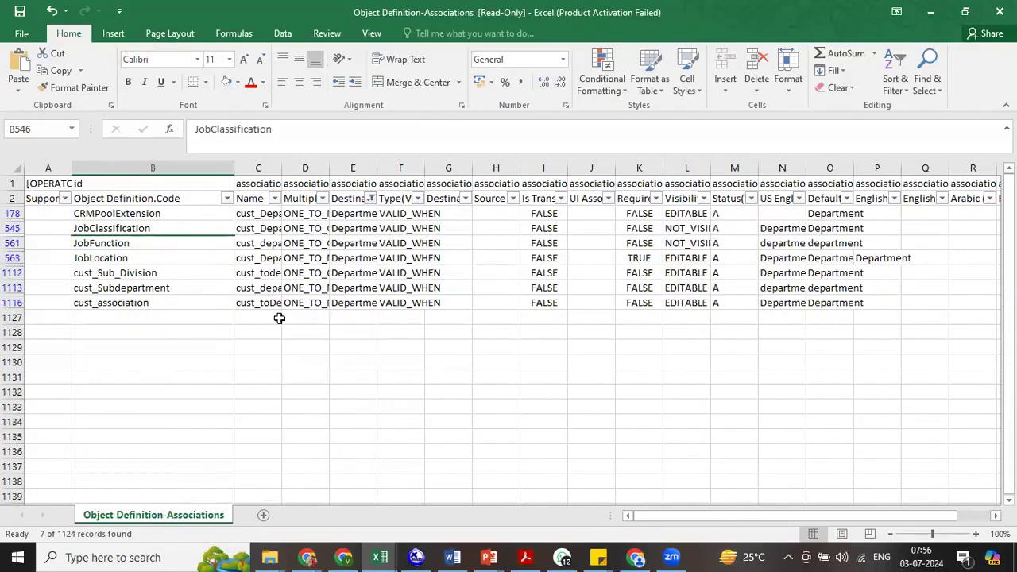
- Switch to the Company Structure Configuration in the browser and add Name as a visible field in the Business Unit layout
{"action": "key", "text": "alt+Tab"}
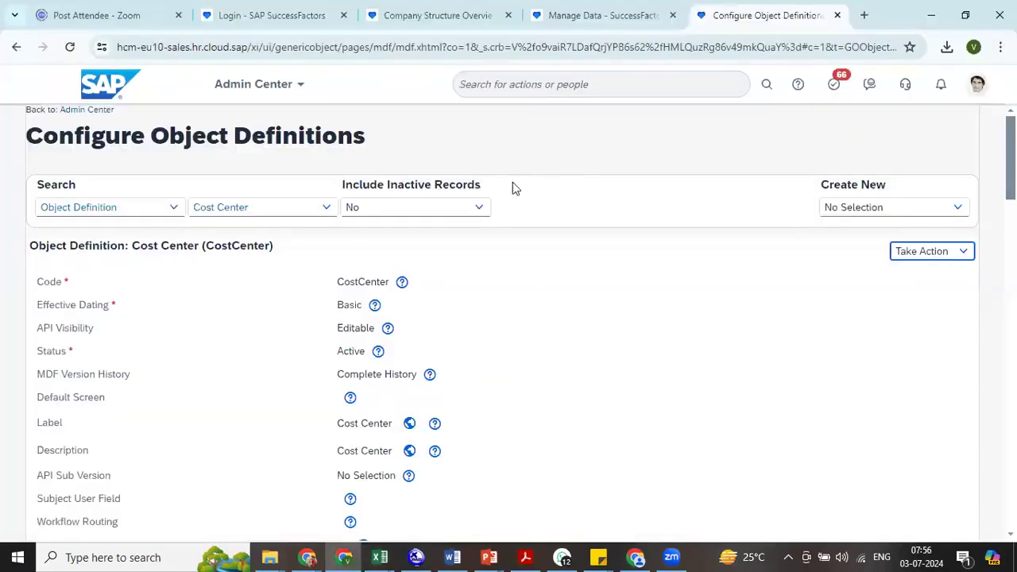
{"action": "left_click", "coordinate": [491, 18]}
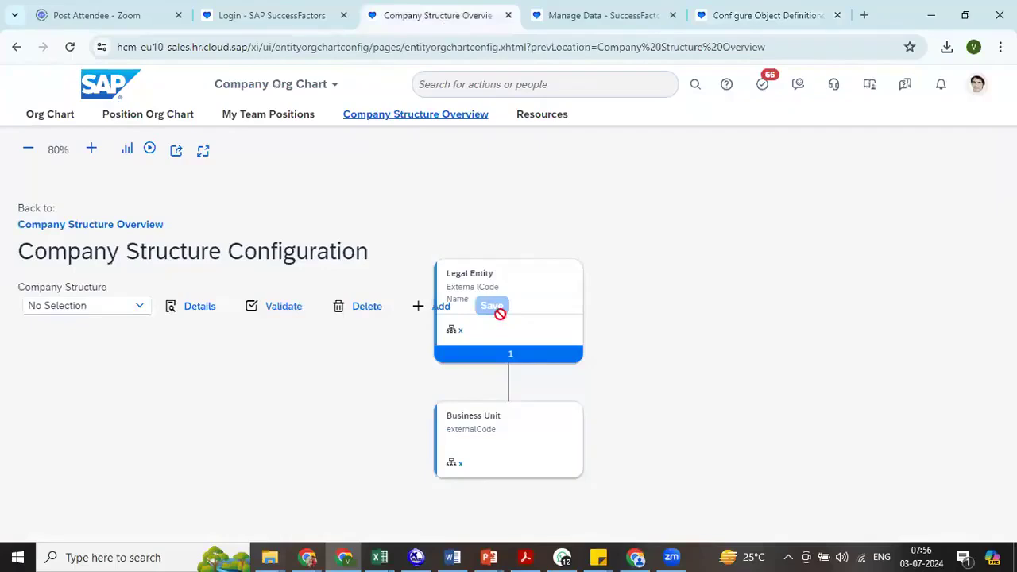
{"action": "left_click", "coordinate": [493, 411]}
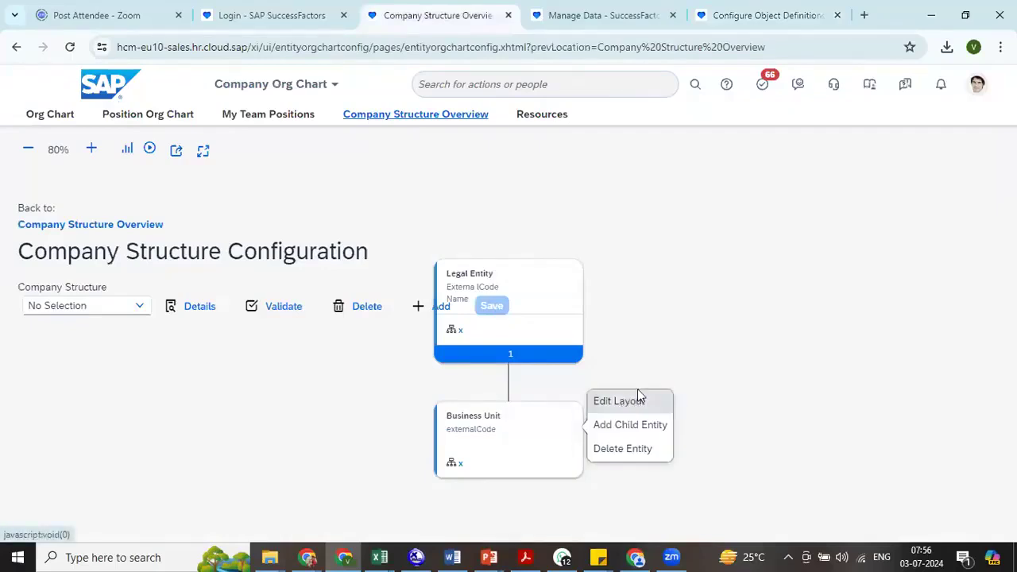
{"action": "left_click", "coordinate": [628, 401]}
{"action": "left_click", "coordinate": [371, 281]}
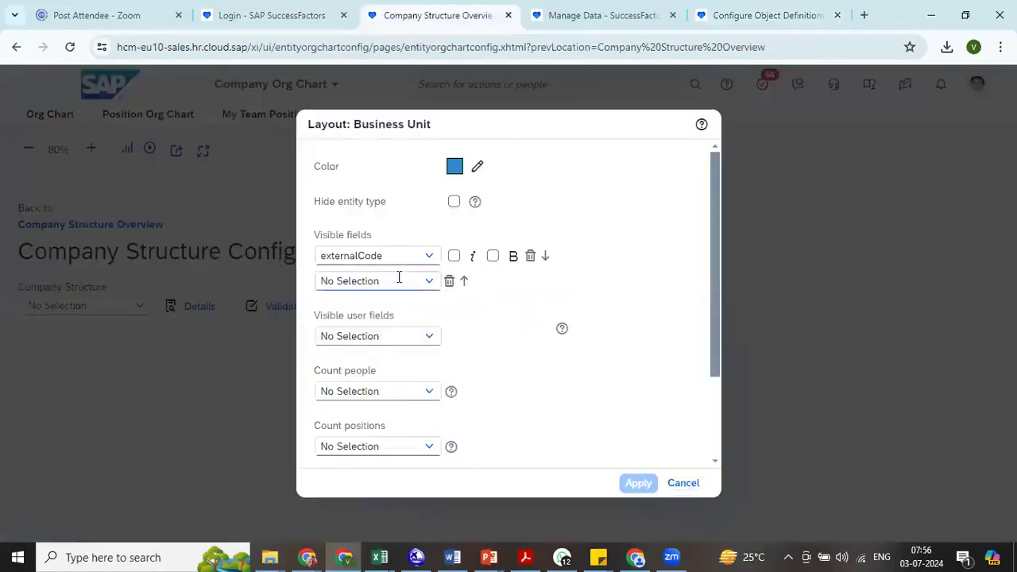
{"action": "left_click", "coordinate": [427, 283]}
{"action": "left_click", "coordinate": [401, 305]}
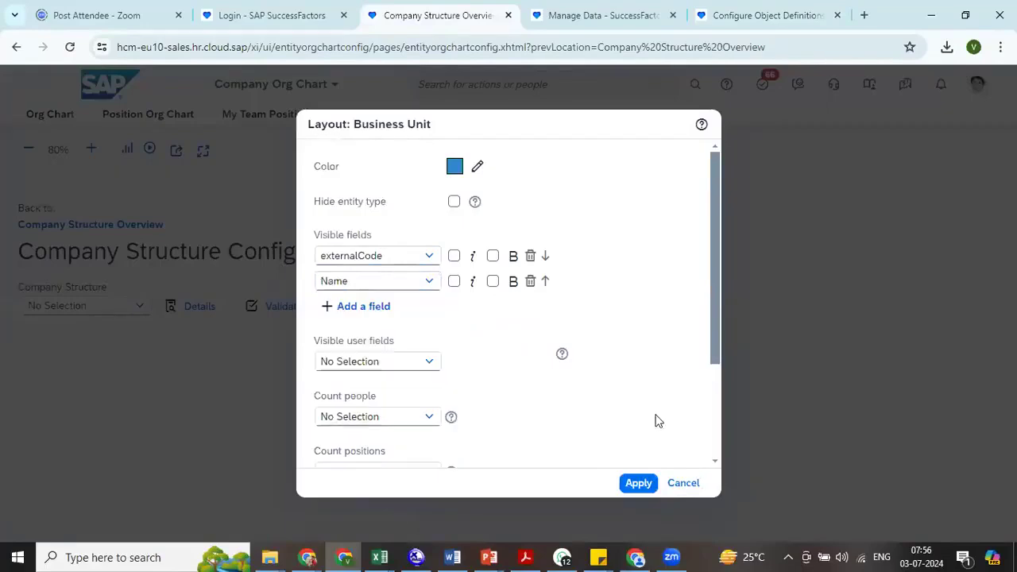
{"action": "left_click", "coordinate": [639, 483]}
- Try to save the company structure with its multiple-parent entity types
{"action": "left_click", "coordinate": [490, 309]}
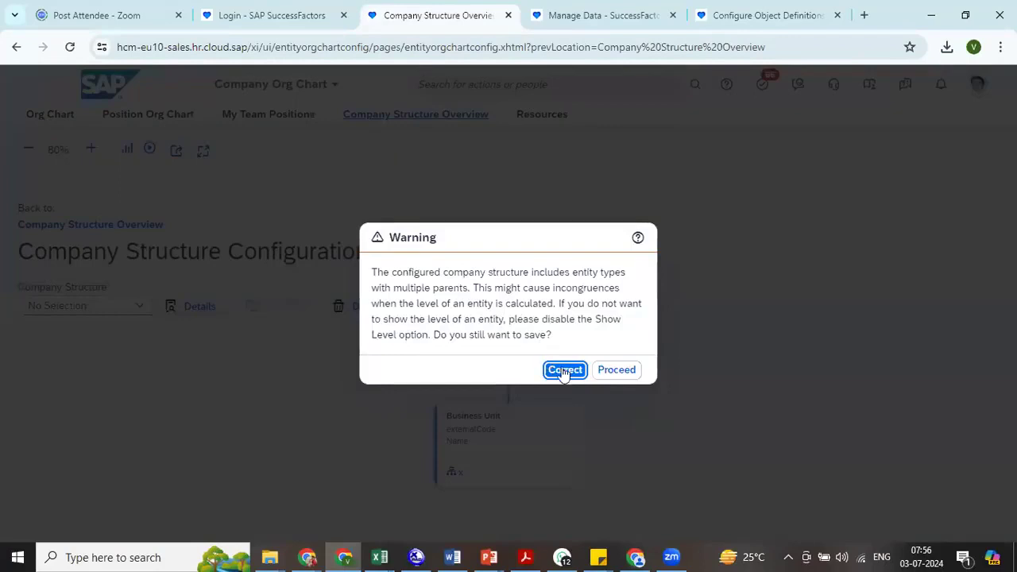
{"action": "left_click", "coordinate": [612, 370]}
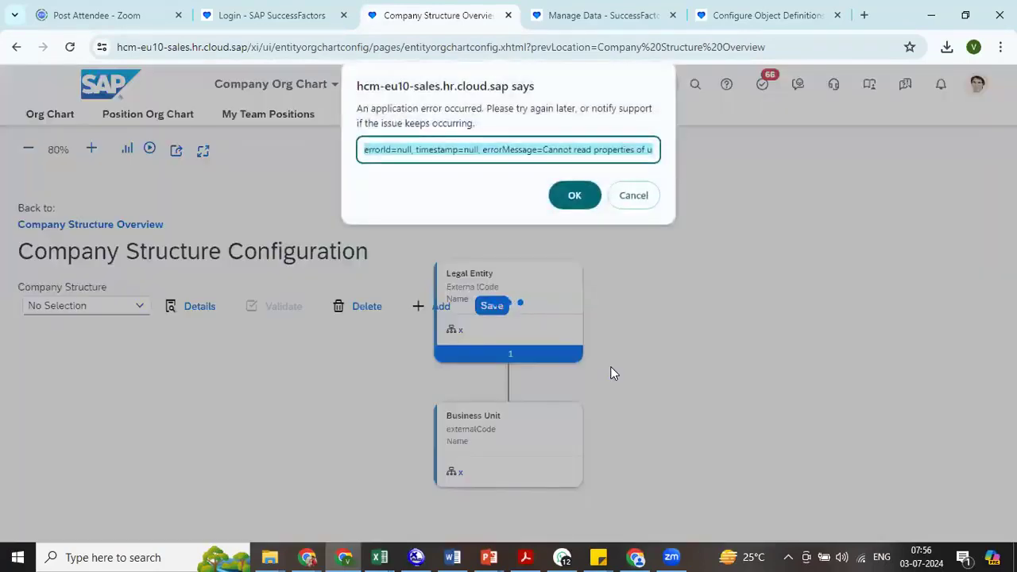
{"action": "left_click", "coordinate": [633, 195]}
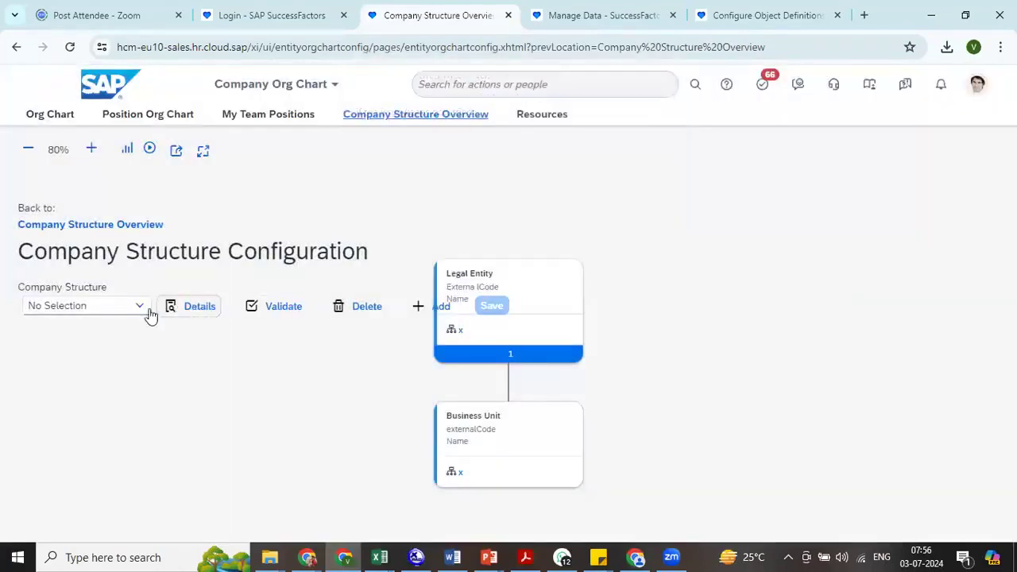
- Delete the entire ABC Company Structure (ABC) definition
{"action": "left_click", "coordinate": [362, 306]}
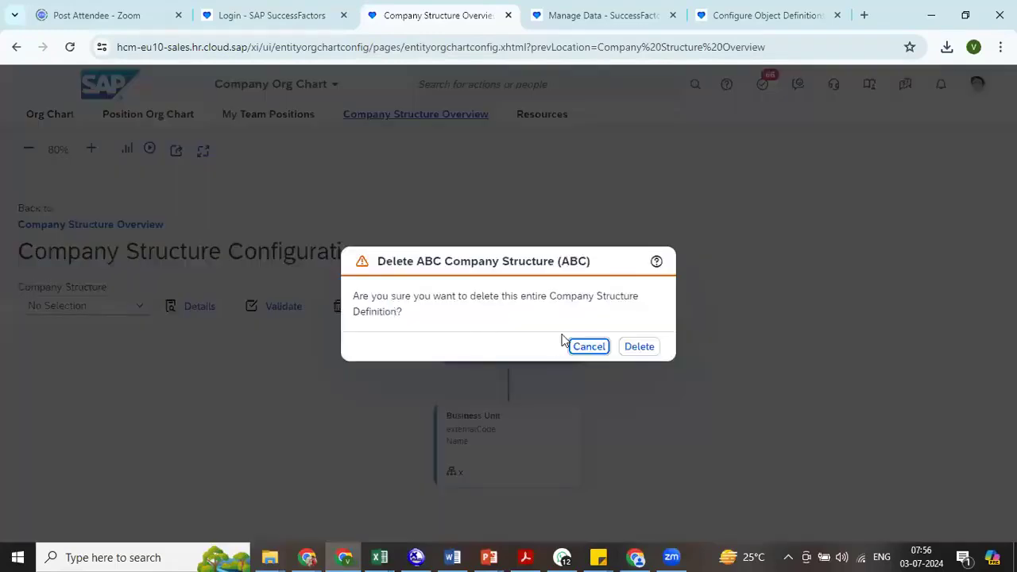
{"action": "left_click", "coordinate": [653, 346]}
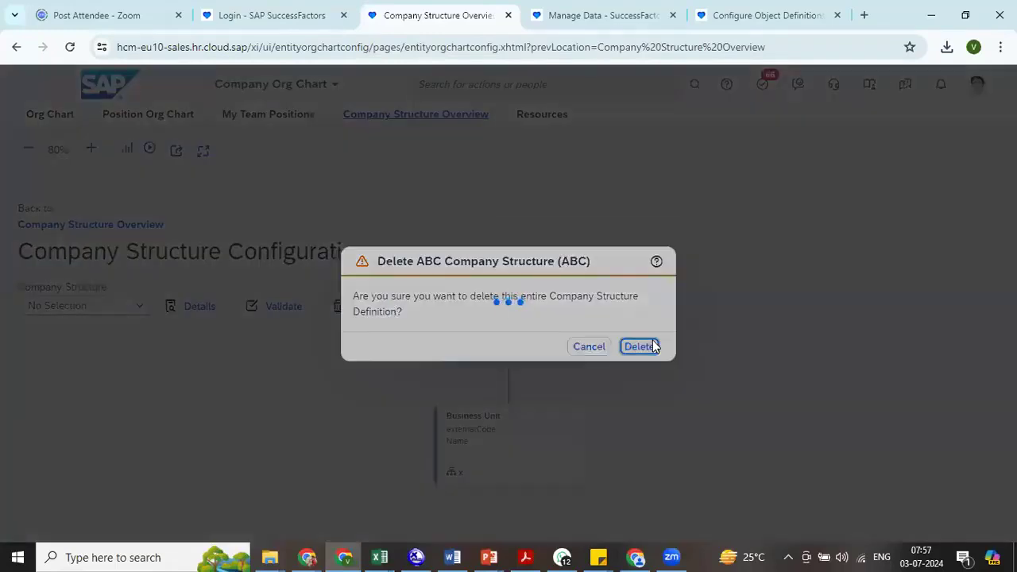
{"action": "left_click", "coordinate": [577, 196]}
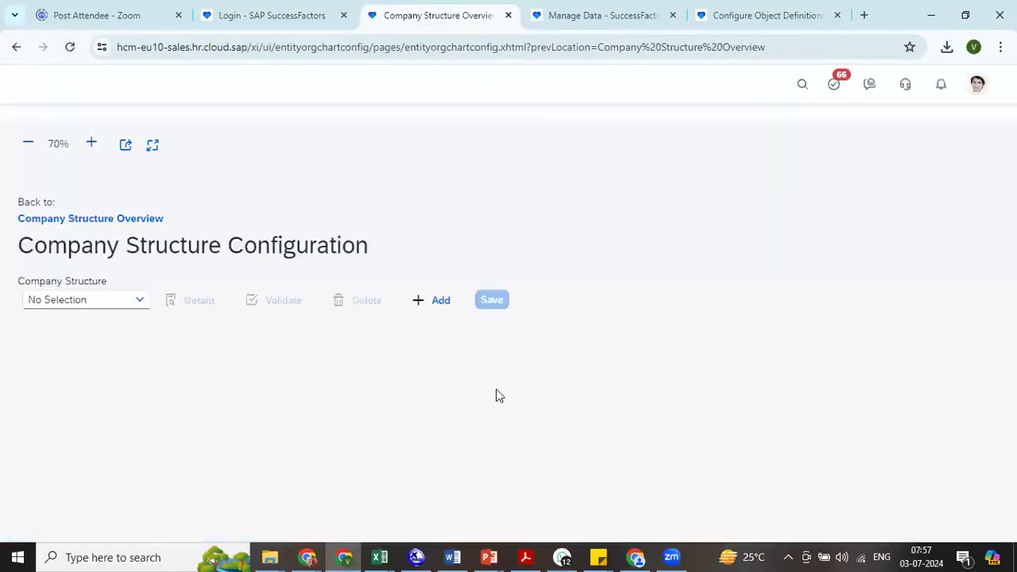
- Load AP ENTERPRISE CONPAMY STRUCTURE (AP00) in the configuration and examine its hierarchy from Legal Entity down to Department
{"action": "left_click", "coordinate": [142, 311]}
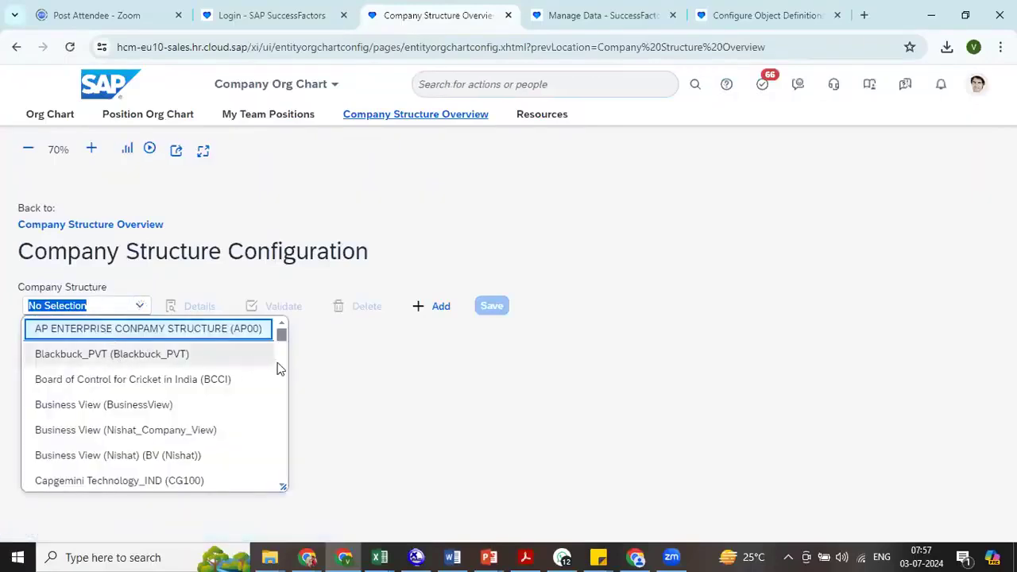
{"action": "left_click", "coordinate": [213, 328]}
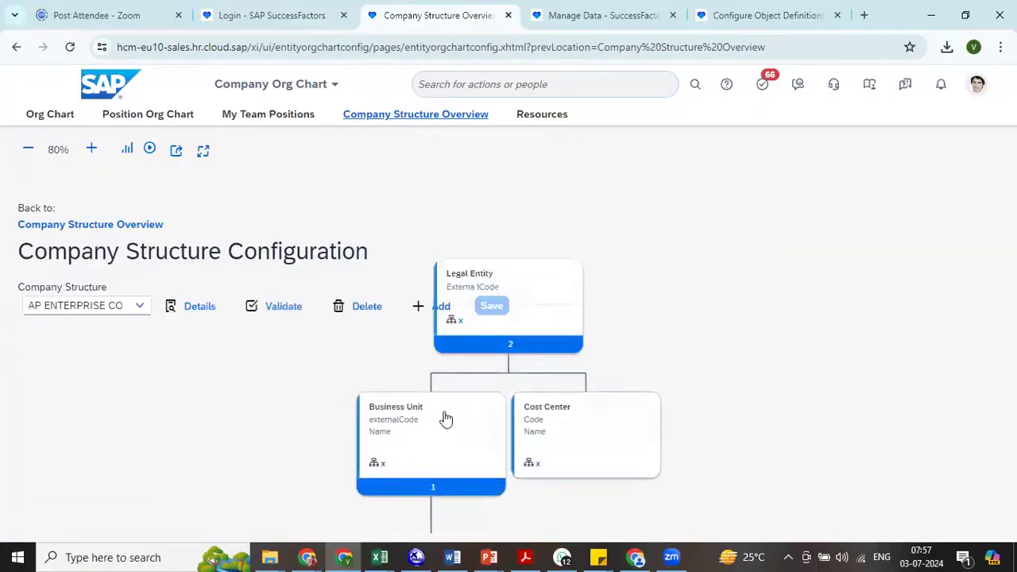
{"action": "left_click", "coordinate": [445, 419]}
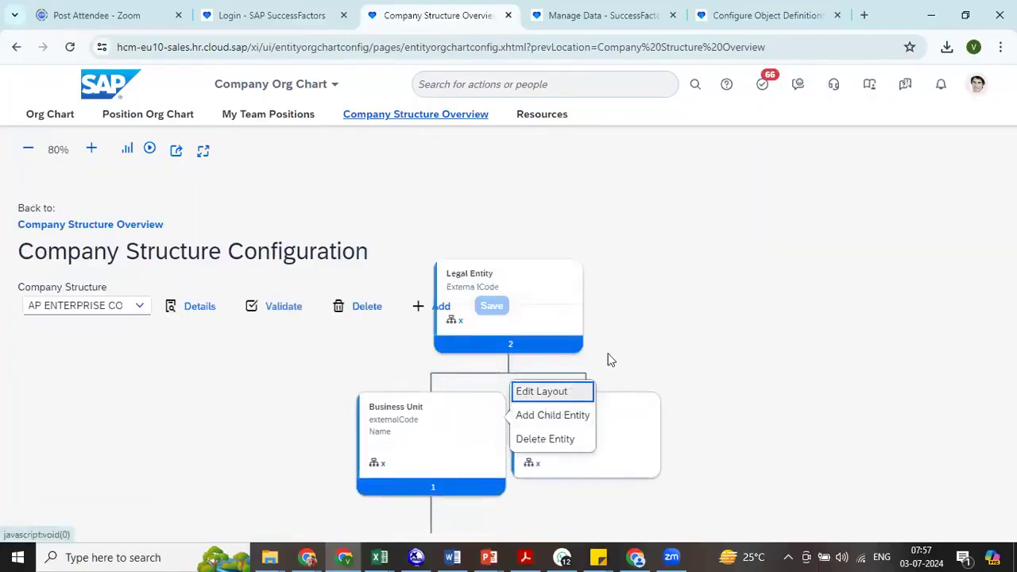
{"action": "left_click", "coordinate": [673, 334]}
{"action": "left_click_drag", "start_coordinate": [766, 360], "coordinate": [955, 191]}
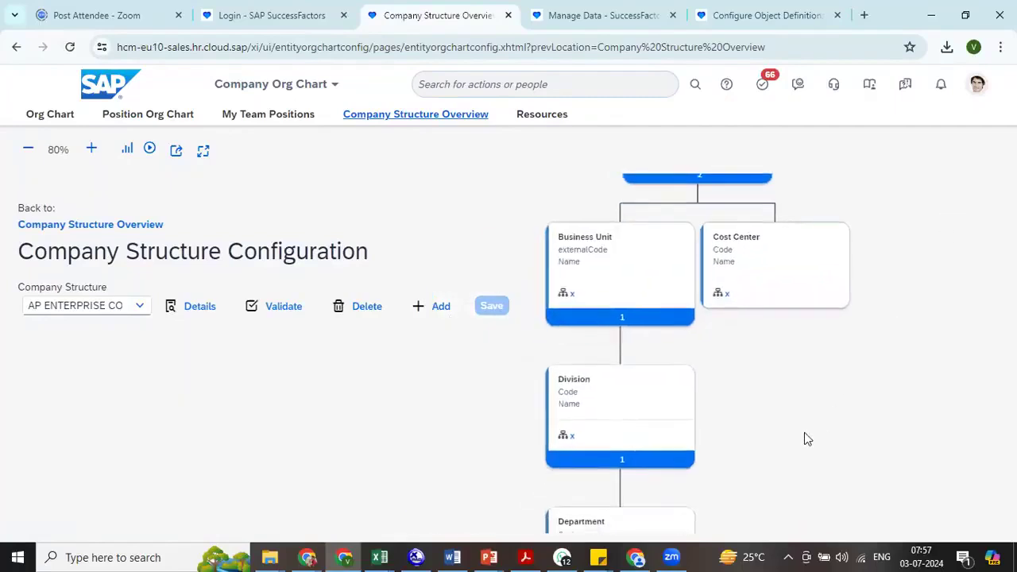
{"action": "left_click_drag", "start_coordinate": [804, 439], "coordinate": [845, 368]}
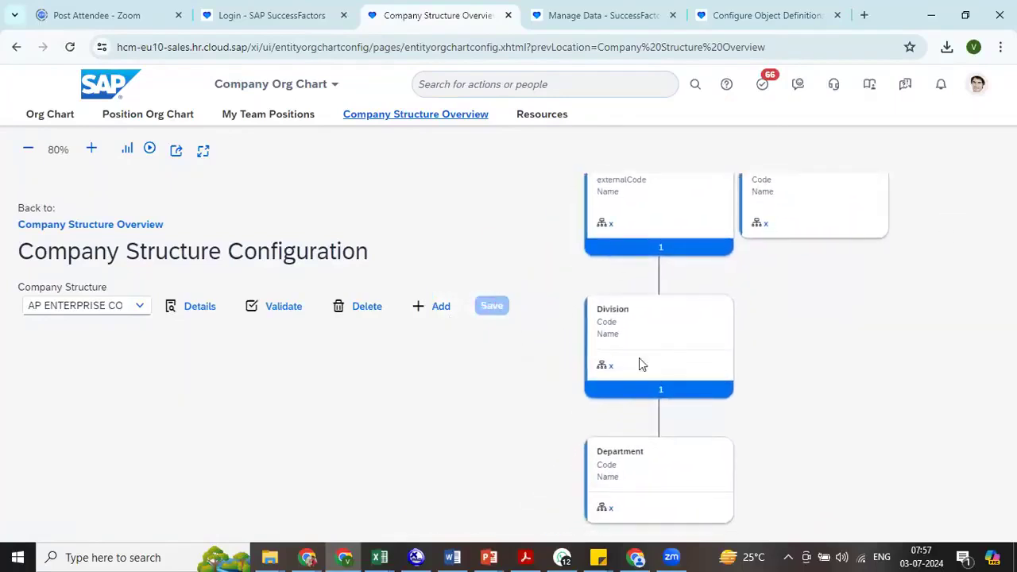
- In the Company Structure Overview, show the AP ENTERPRISE structure for legal entity 7700 and check the details of business unit RRK BU1
{"action": "left_click", "coordinate": [390, 115]}
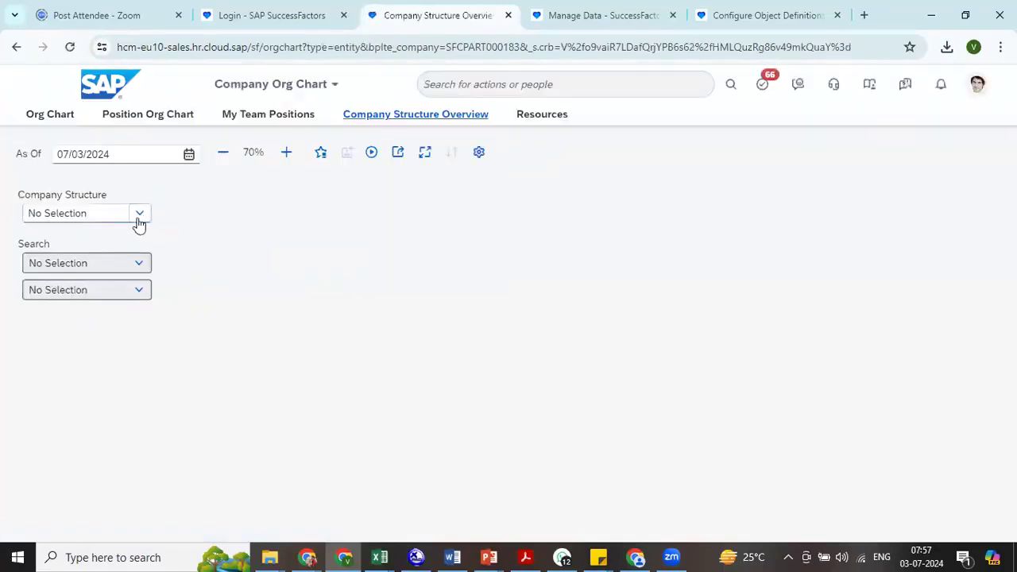
{"action": "left_click", "coordinate": [136, 220]}
{"action": "left_click", "coordinate": [82, 235]}
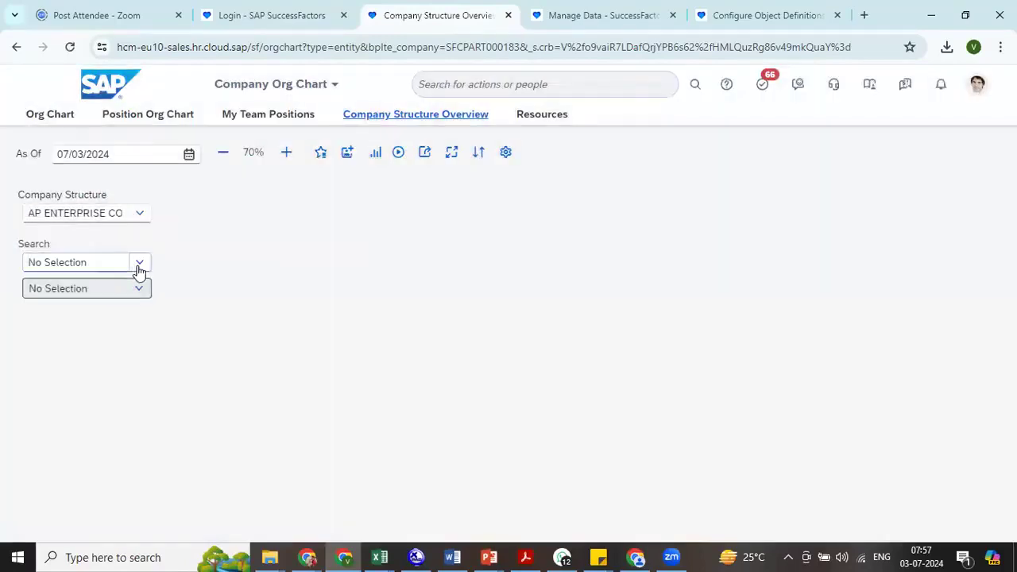
{"action": "left_click", "coordinate": [137, 264]}
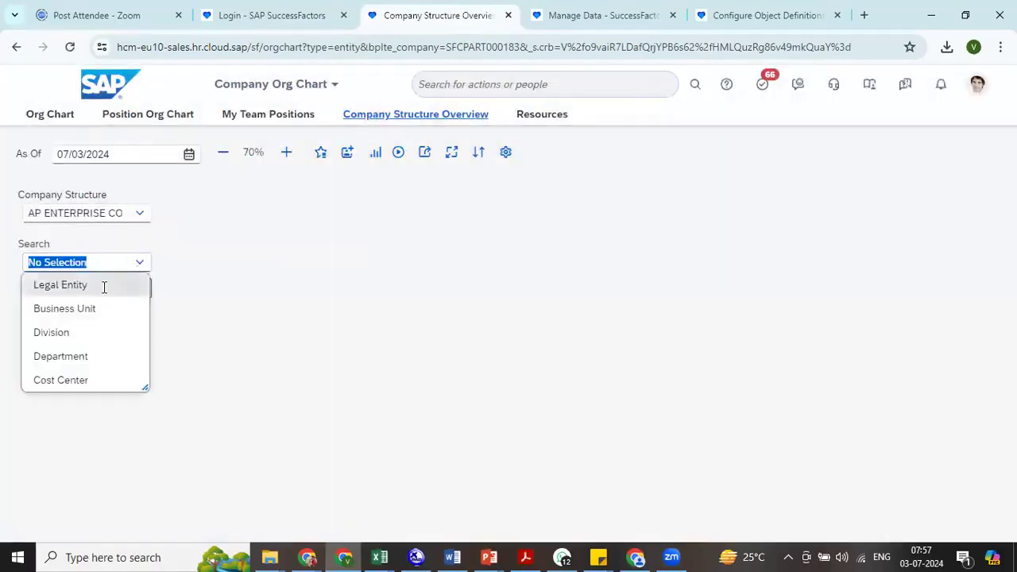
{"action": "left_click", "coordinate": [104, 287]}
{"action": "left_click", "coordinate": [100, 288]}
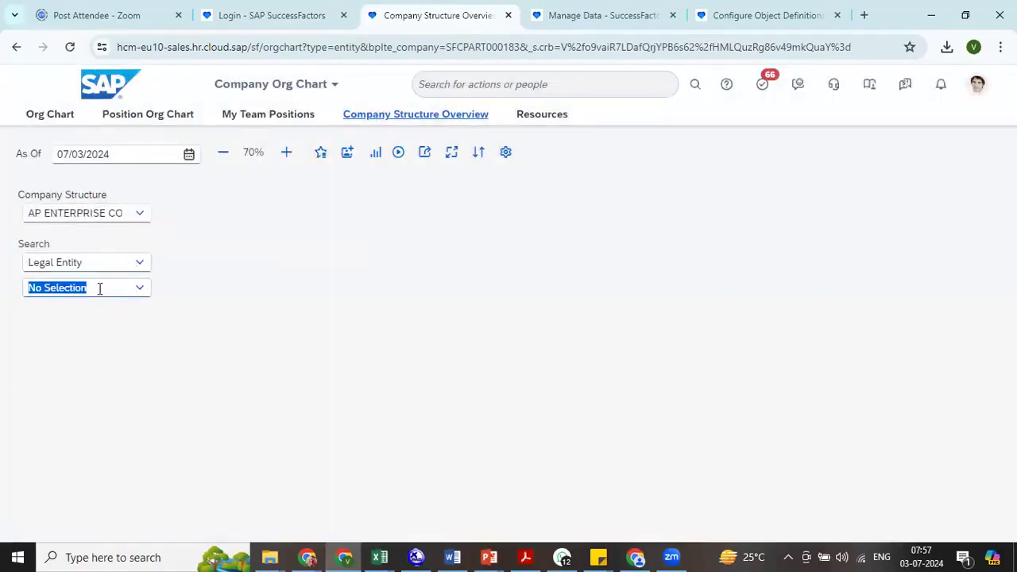
{"action": "type", "text": "7700"}
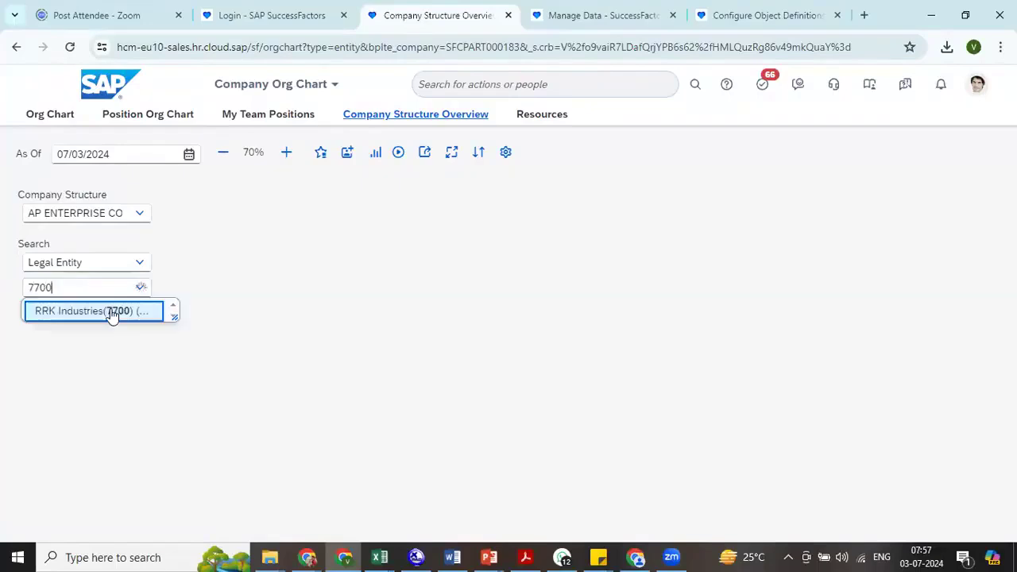
{"action": "left_click", "coordinate": [109, 312]}
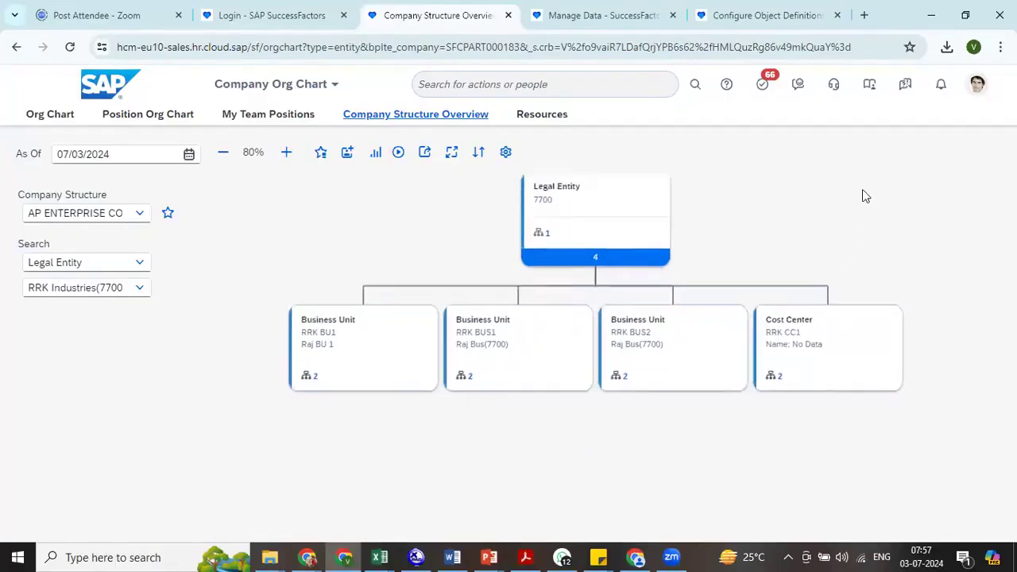
{"action": "left_click", "coordinate": [409, 305]}
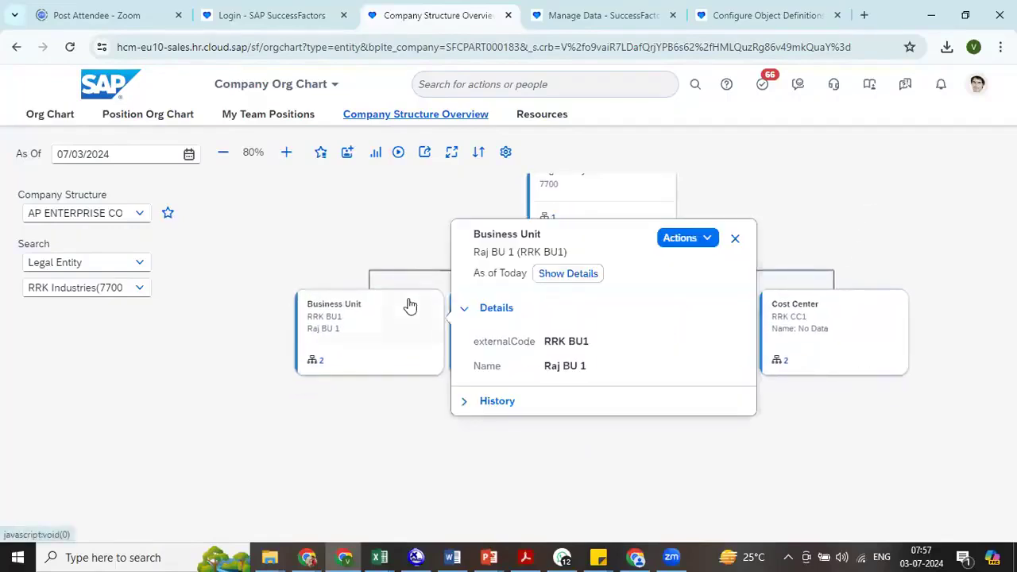
{"action": "left_click", "coordinate": [452, 450]}
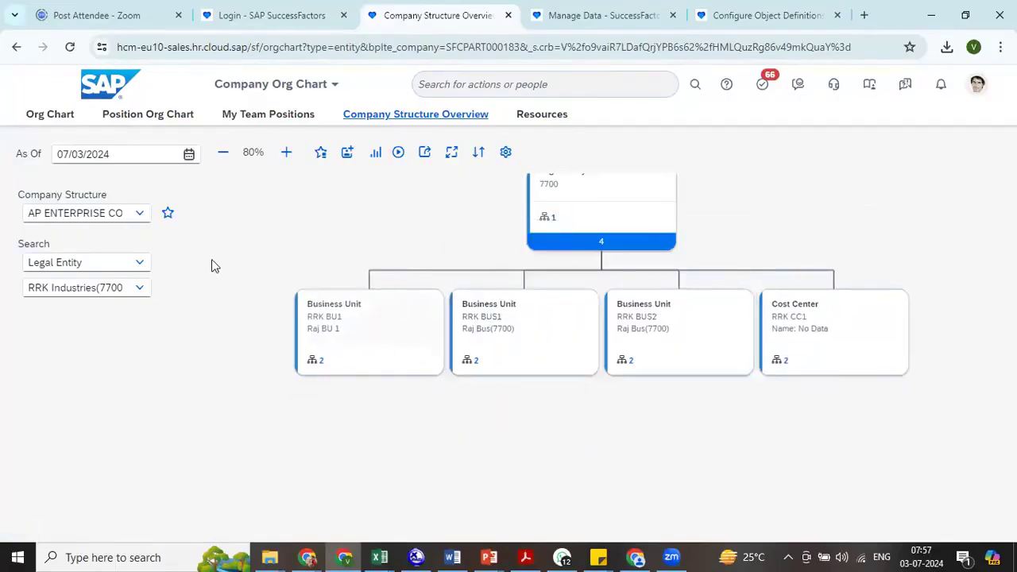
- Return to the Company Structure Configuration and load the AP ENTERPRISE company structure
{"action": "left_click", "coordinate": [506, 152]}
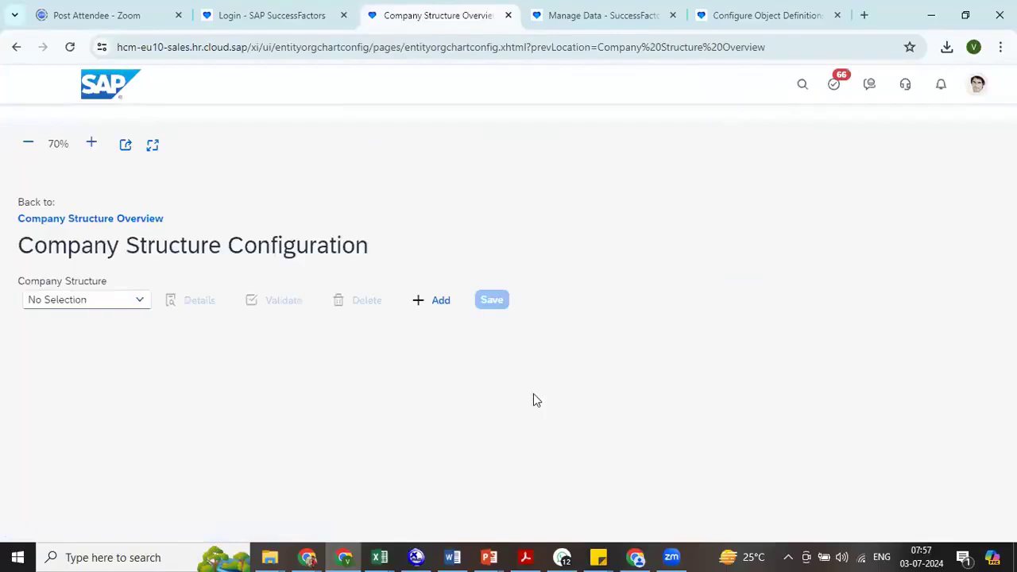
{"action": "left_click", "coordinate": [111, 310]}
{"action": "left_click", "coordinate": [111, 330]}
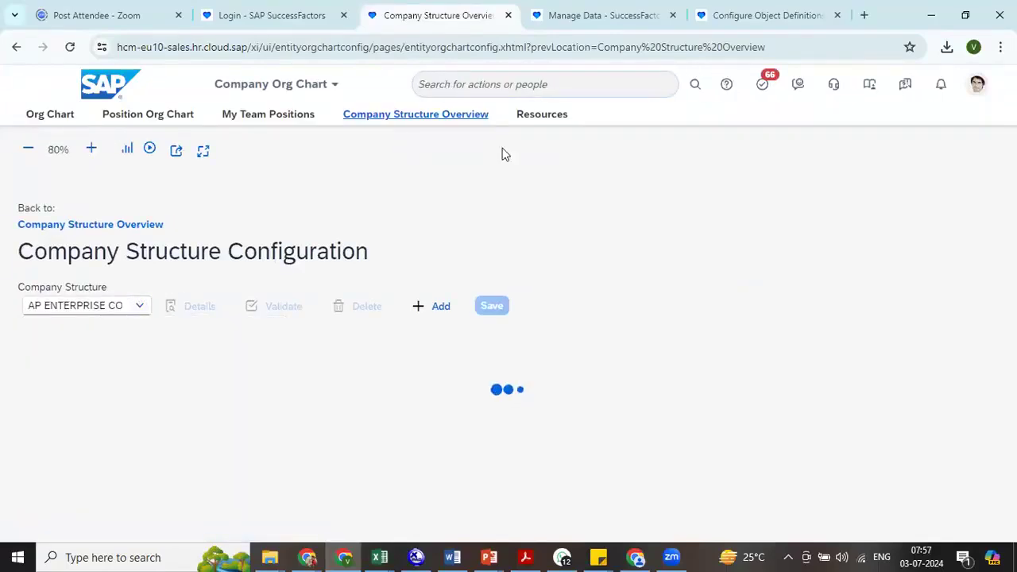
- Check the division record in Manage Data and open the Division object definition in Configure Object Definitions
{"action": "left_click", "coordinate": [597, 15]}
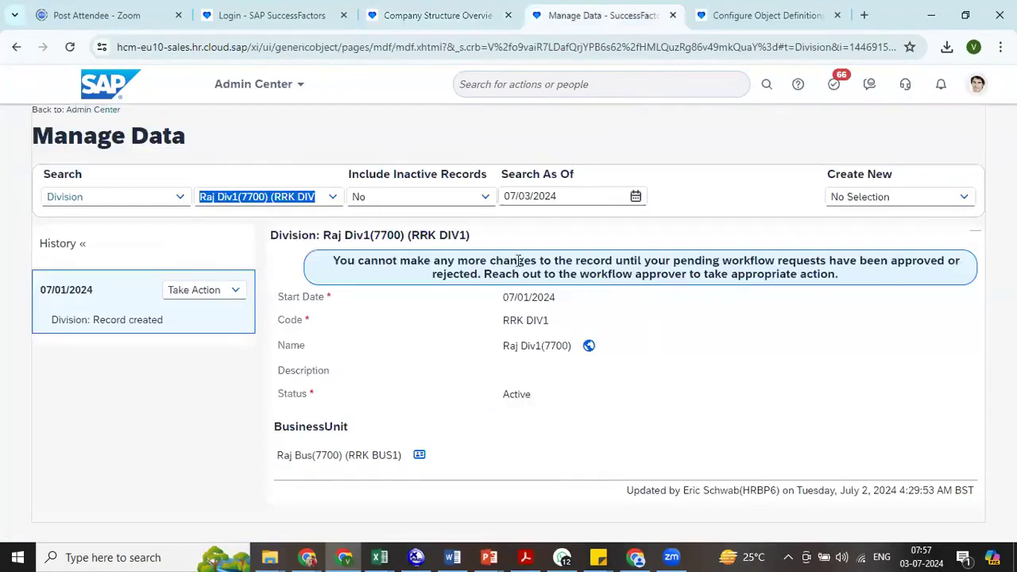
{"action": "left_click", "coordinate": [763, 15]}
{"action": "left_click", "coordinate": [271, 212]}
{"action": "type", "text": "divis"}
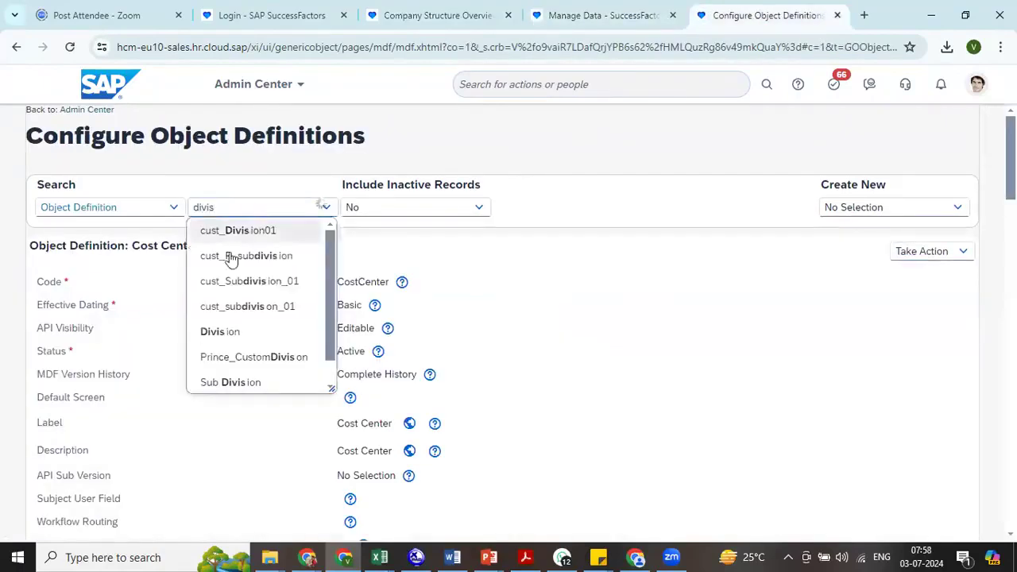
{"action": "left_click", "coordinate": [254, 332]}
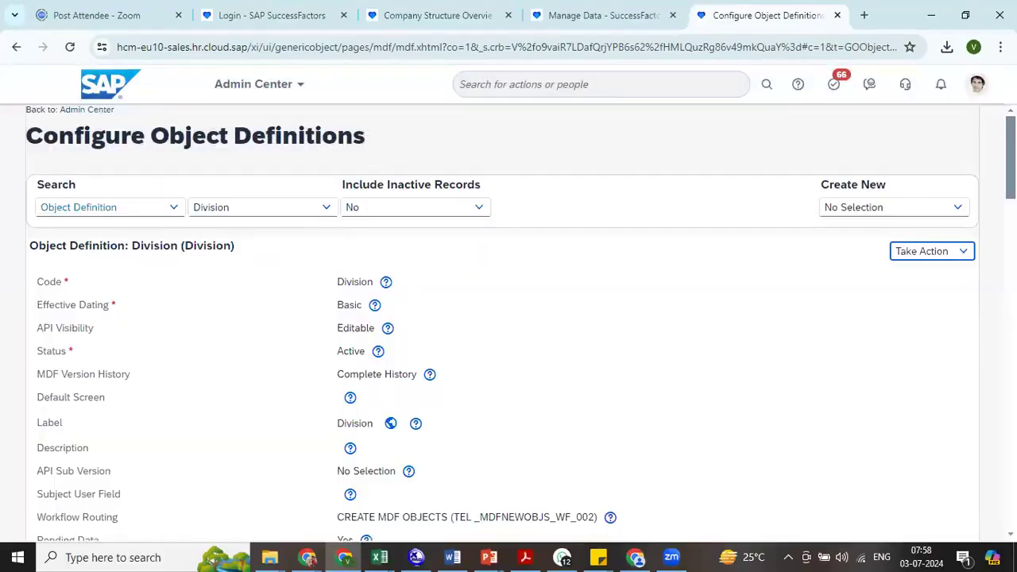
- Correct the Division object definition by clearing its Workflow Routing, and save it
{"action": "left_click", "coordinate": [935, 252]}
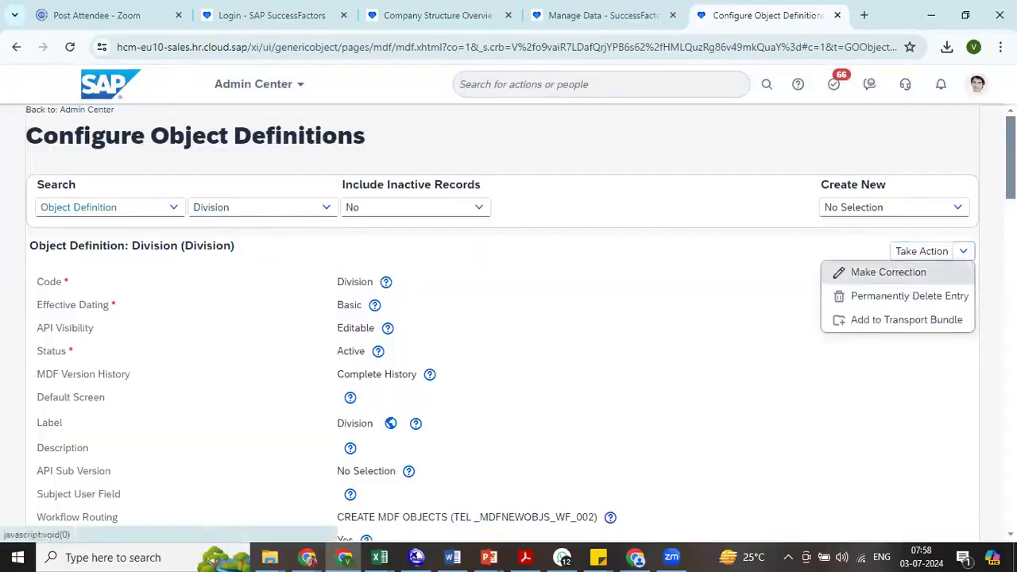
{"action": "left_click", "coordinate": [891, 271]}
{"action": "scroll", "coordinate": [600, 201], "scroll_direction": "down", "scroll_amount": 5}
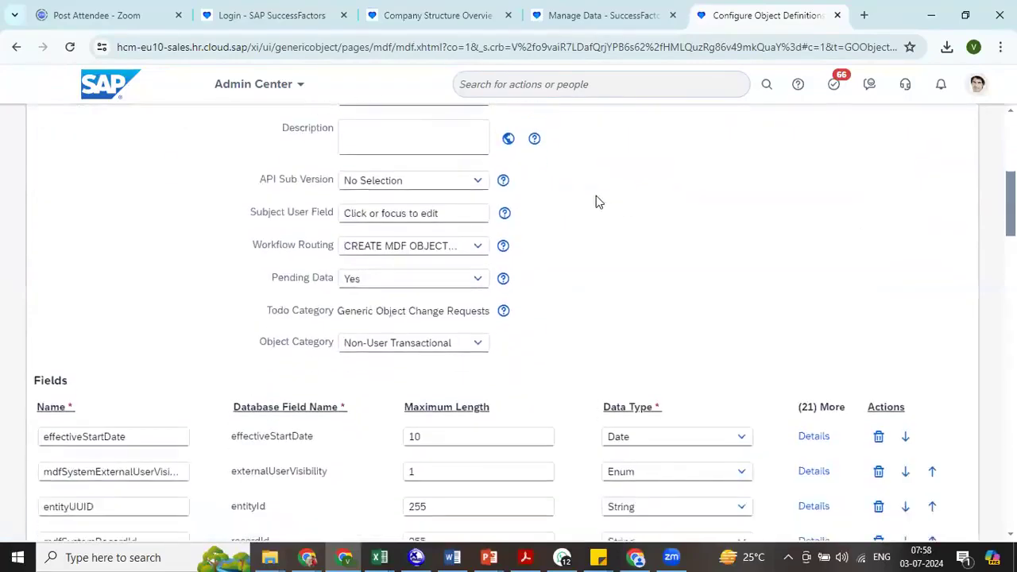
{"action": "left_click", "coordinate": [427, 249]}
{"action": "key", "text": "BackSpace"}
{"action": "left_click", "coordinate": [883, 257]}
{"action": "scroll", "coordinate": [922, 516], "scroll_direction": "down", "scroll_amount": 20}
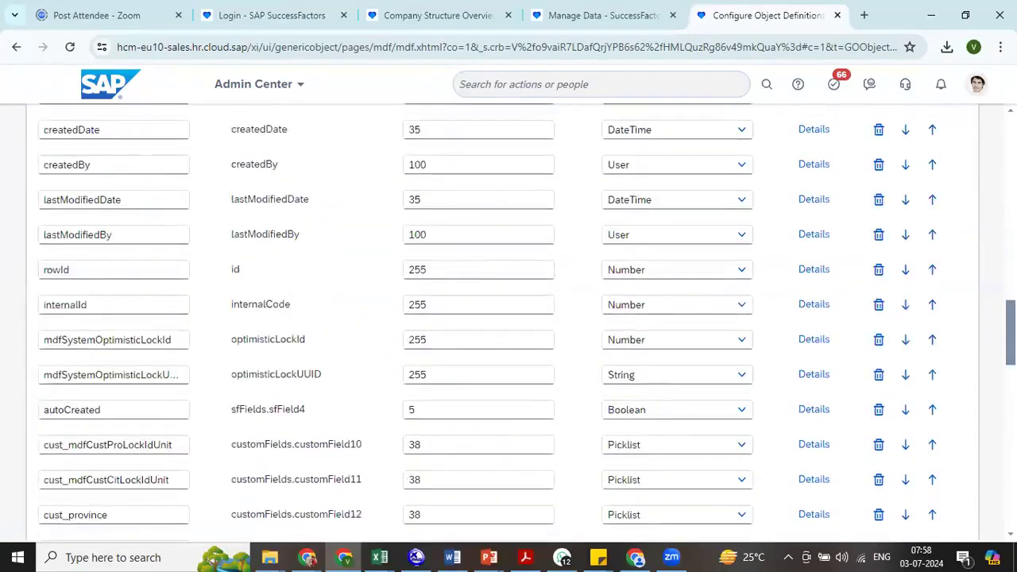
{"action": "left_click", "coordinate": [900, 507]}
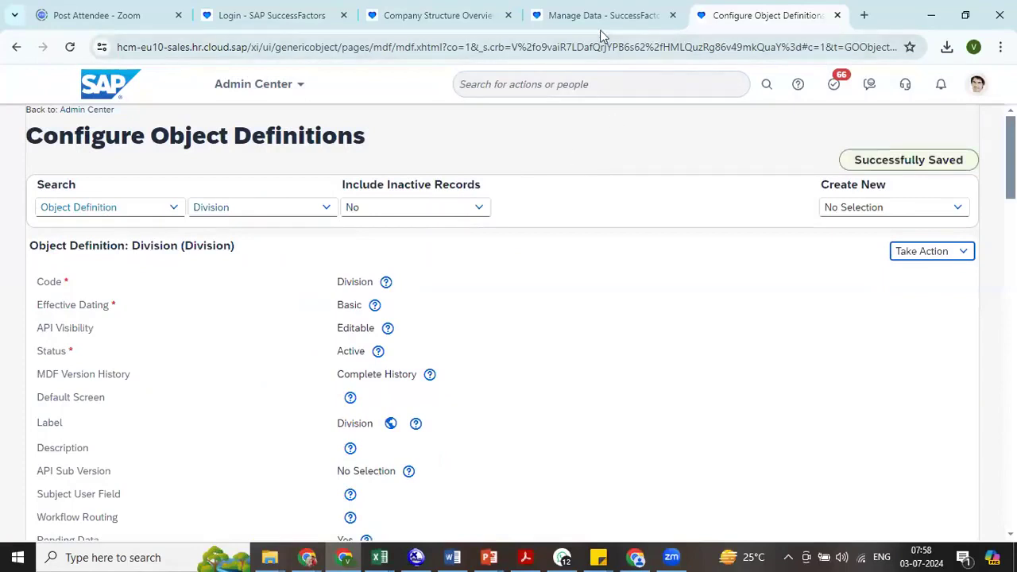
- Find and open the Manage Workflow Requests admin page
{"action": "left_click", "coordinate": [584, 109]}
{"action": "type", "text": "m"}
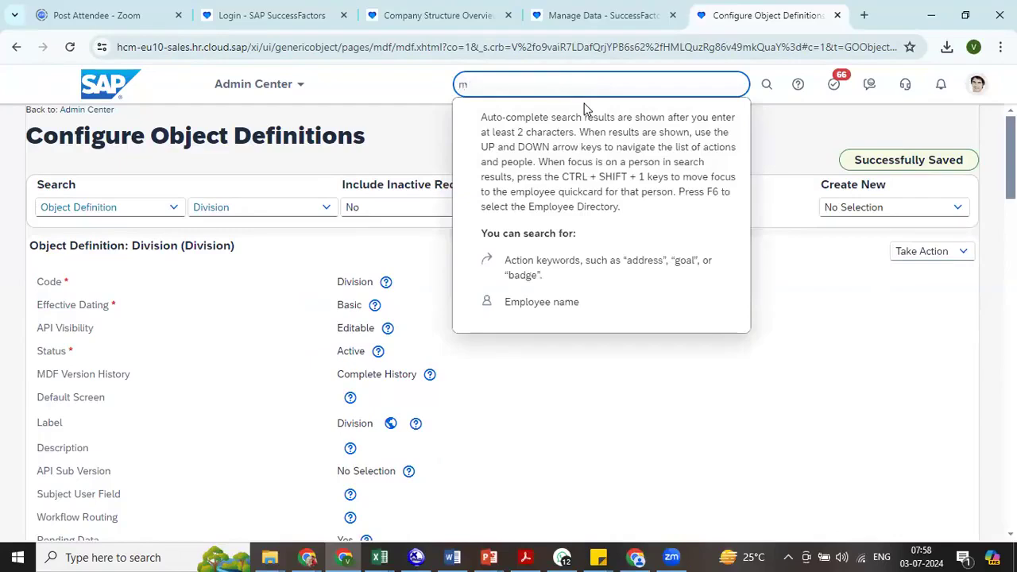
{"action": "type", "text": "an work req"}
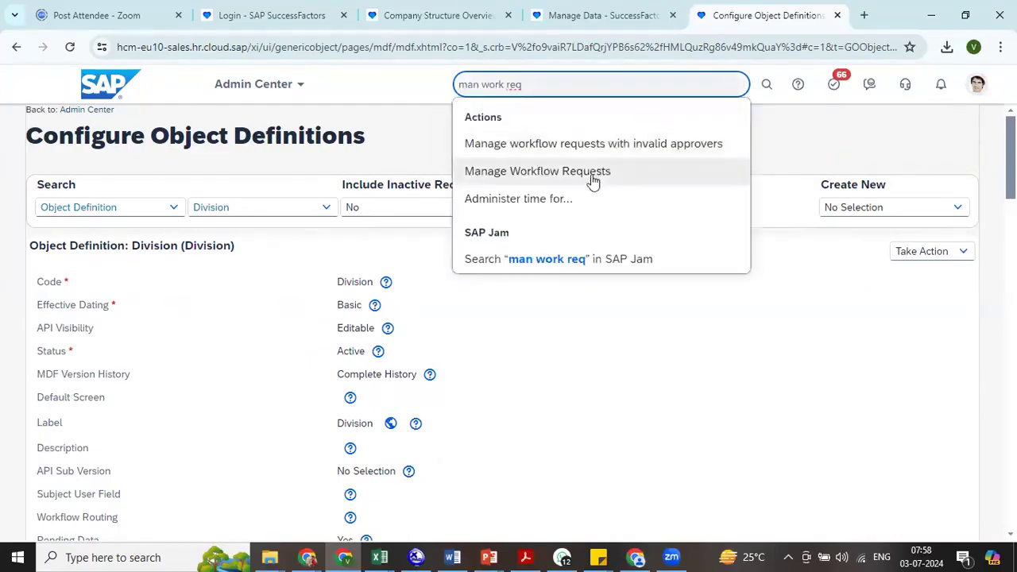
{"action": "left_click", "coordinate": [592, 181]}
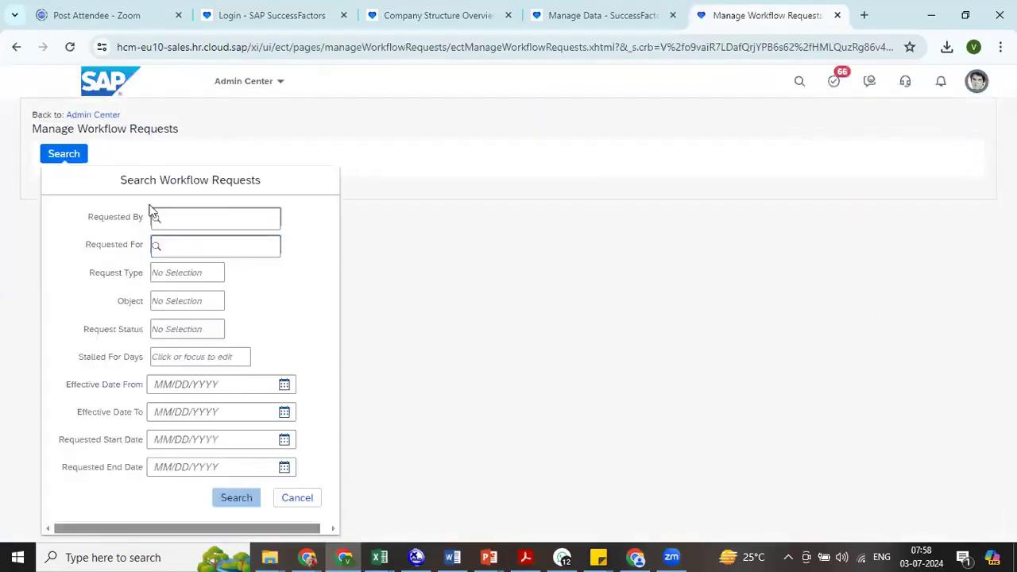
- Search for workflow requests with status PENDING that were requested by the signed-in administrator
{"action": "left_click", "coordinate": [193, 214]}
{"action": "type", "text": "b"}
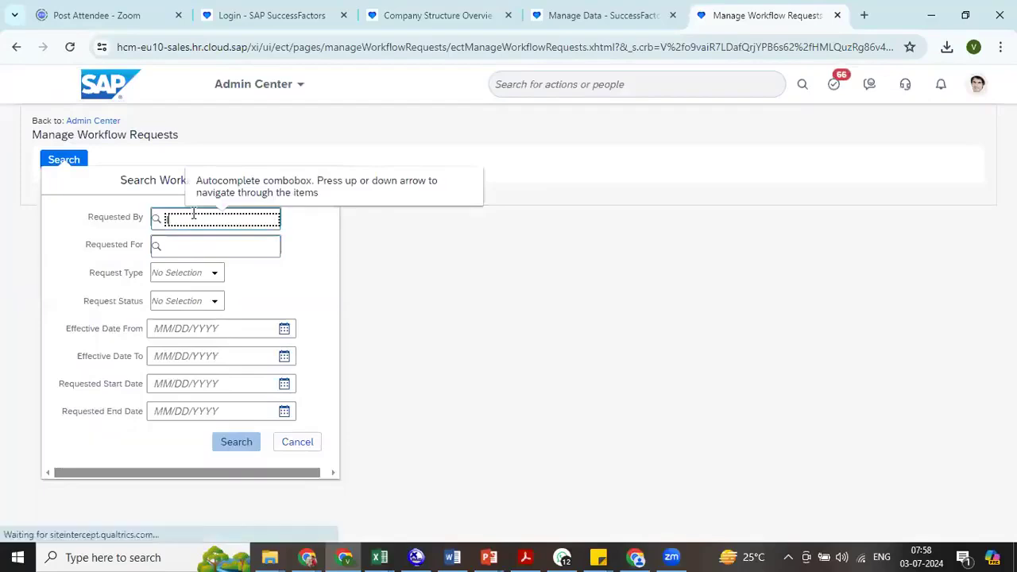
{"action": "type", "text": "ond"}
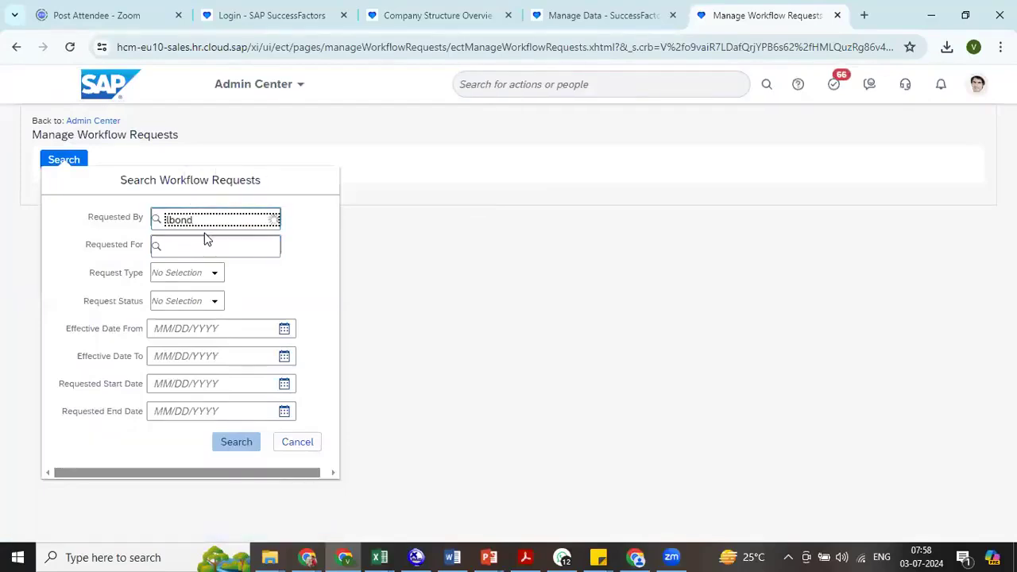
{"action": "left_click", "coordinate": [218, 248]}
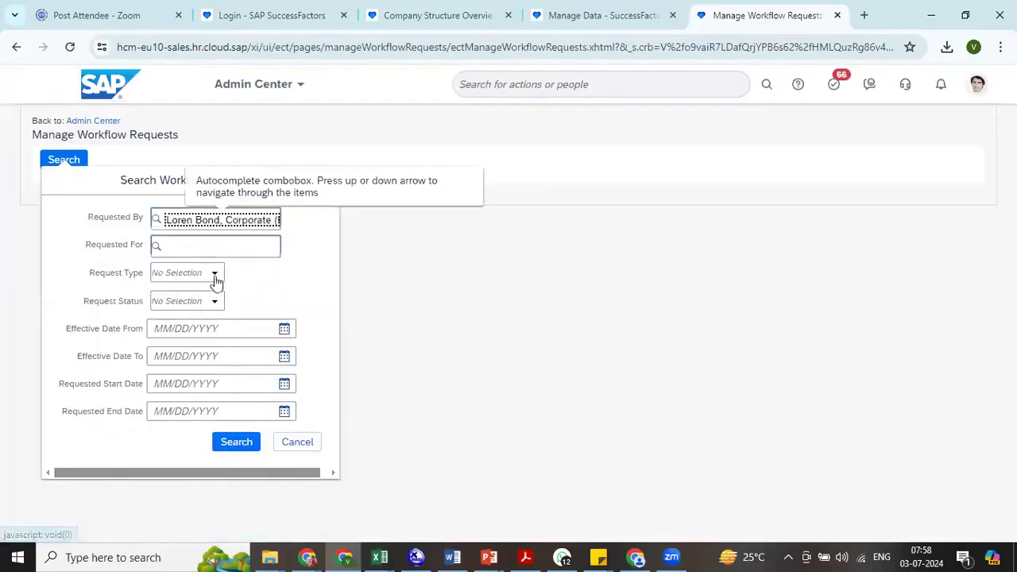
{"action": "left_click", "coordinate": [213, 273]}
{"action": "left_click", "coordinate": [276, 272]}
{"action": "left_click", "coordinate": [205, 301]}
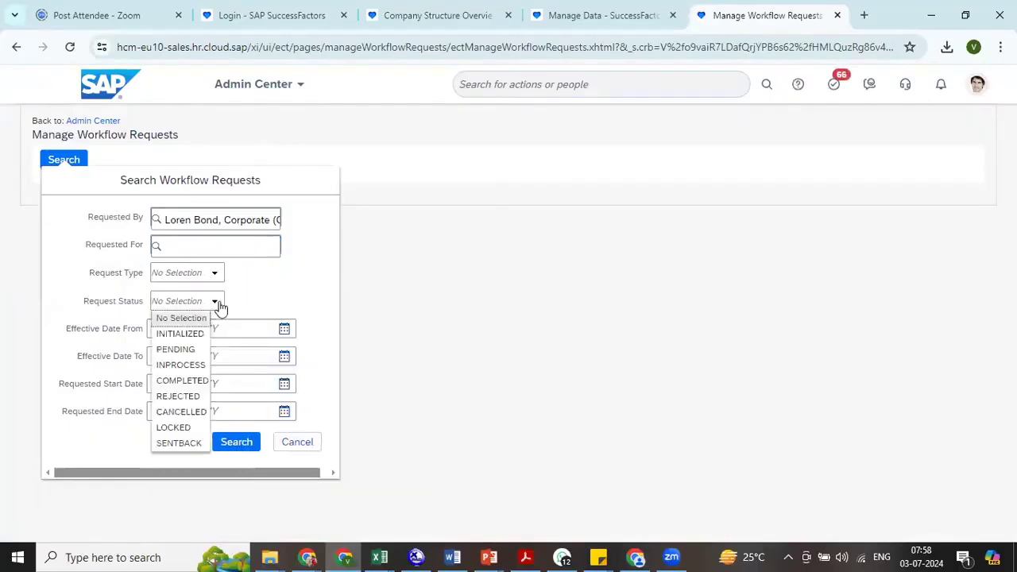
{"action": "left_click", "coordinate": [190, 347]}
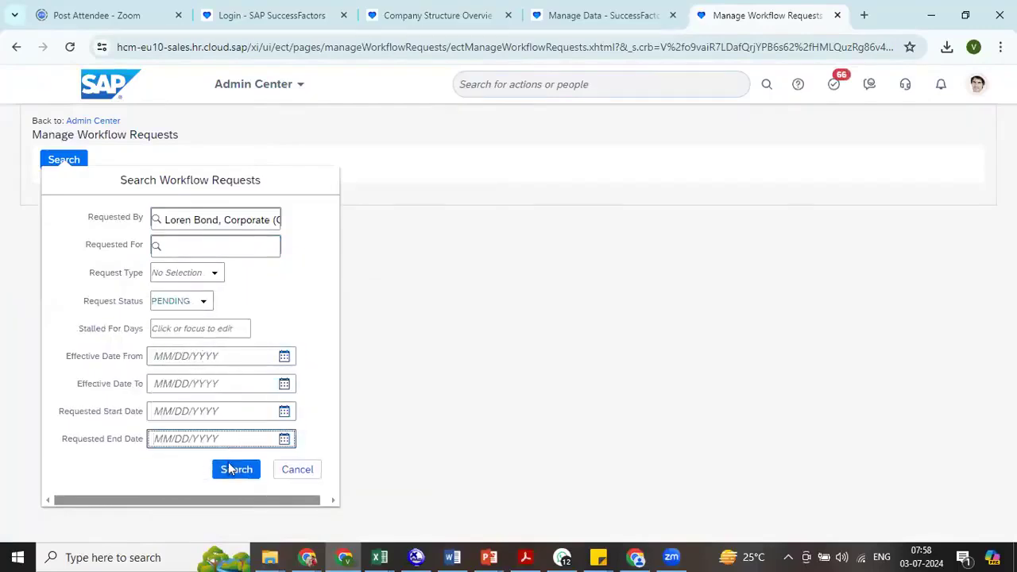
{"action": "left_click", "coordinate": [231, 468]}
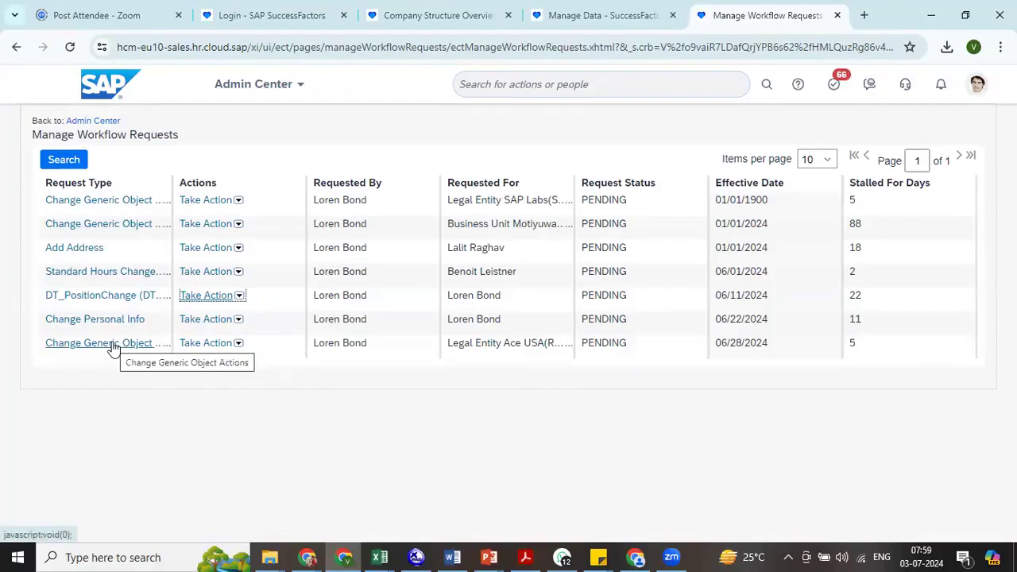
- Review the workflow details and participants of the pending SAP Labs legal entity request, and return to the request list
{"action": "left_click", "coordinate": [210, 319]}
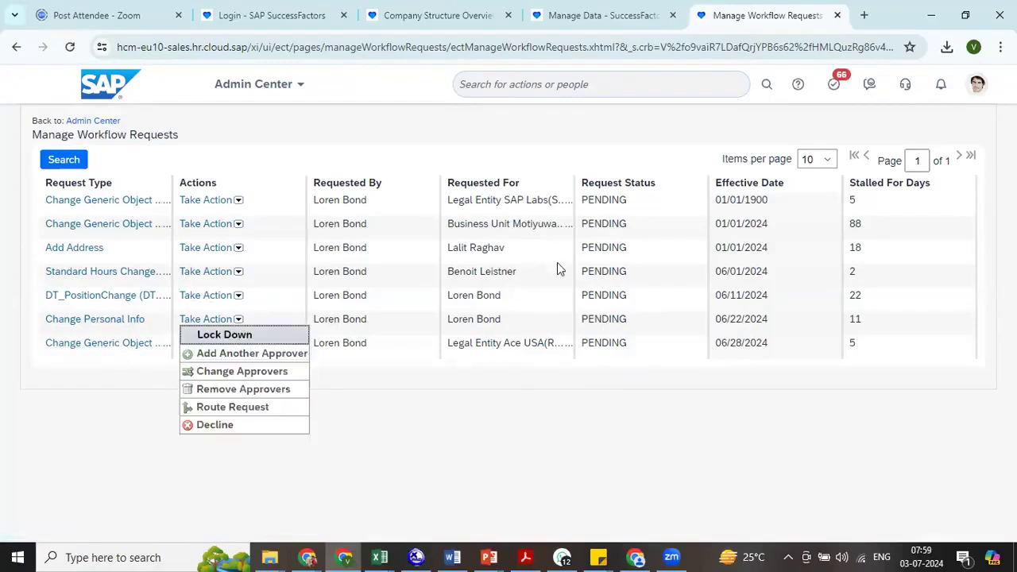
{"action": "left_click", "coordinate": [546, 397]}
{"action": "left_click", "coordinate": [545, 400]}
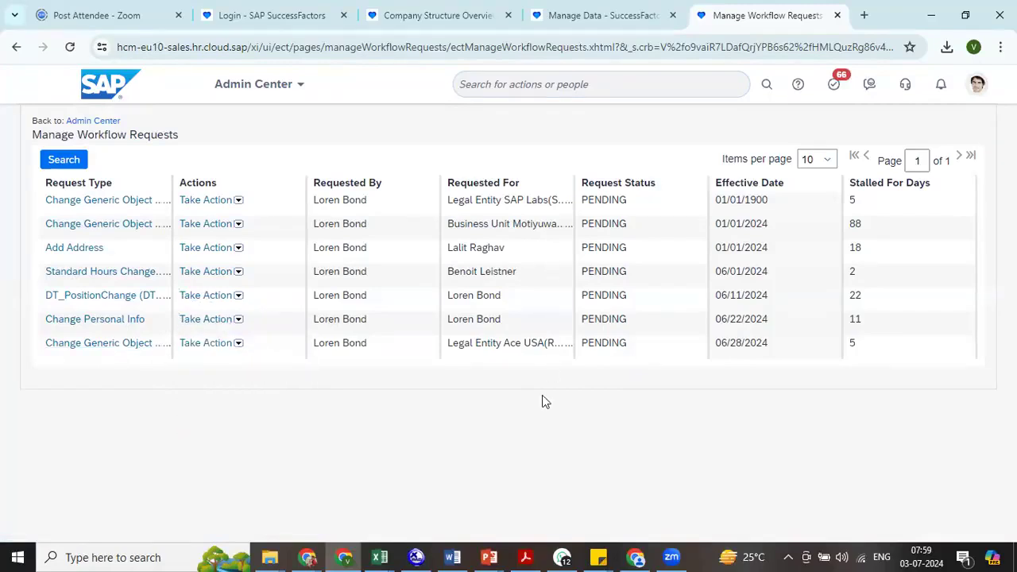
{"action": "left_click", "coordinate": [119, 203]}
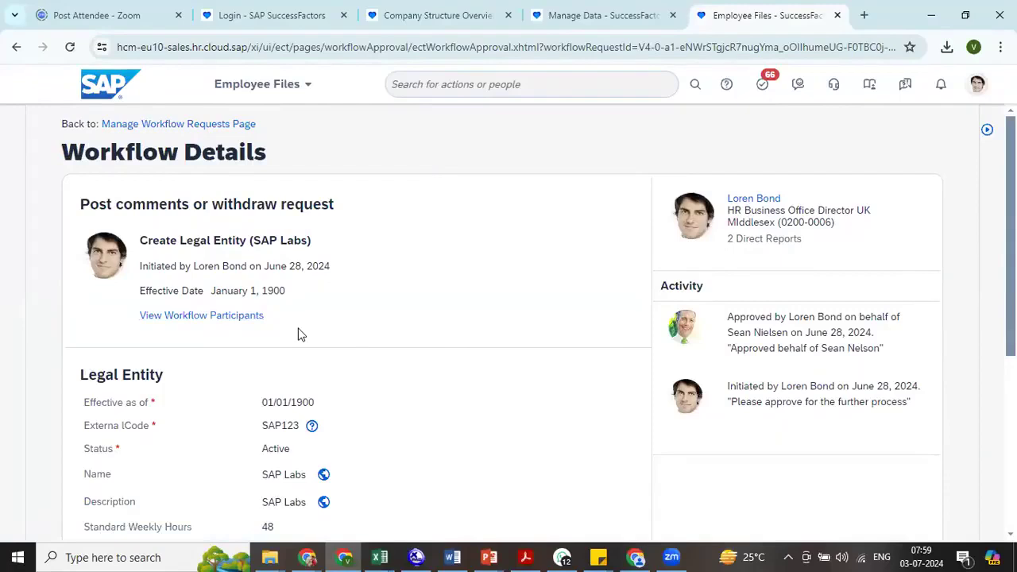
{"action": "left_click", "coordinate": [208, 316]}
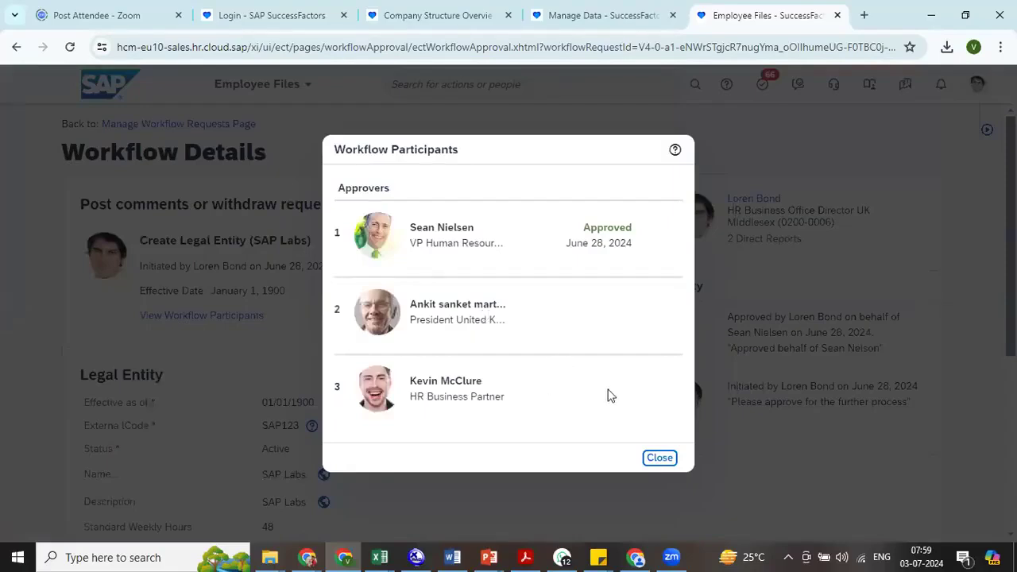
{"action": "left_click", "coordinate": [660, 459]}
{"action": "left_click", "coordinate": [182, 125]}
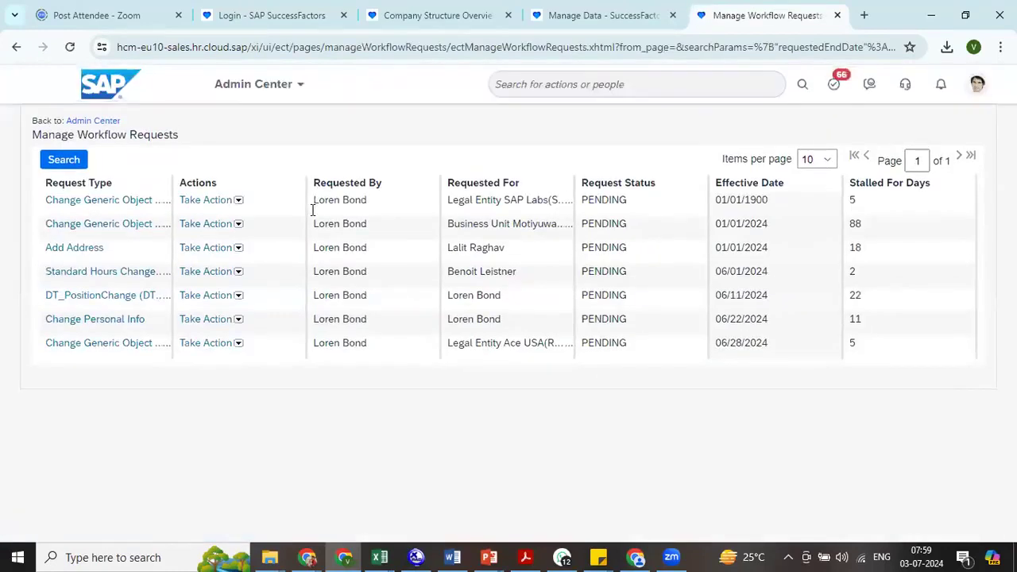
- Search again for PENDING workflow requests, replacing the requester with the employee whose user ID is HRBP6
{"action": "left_click", "coordinate": [210, 300]}
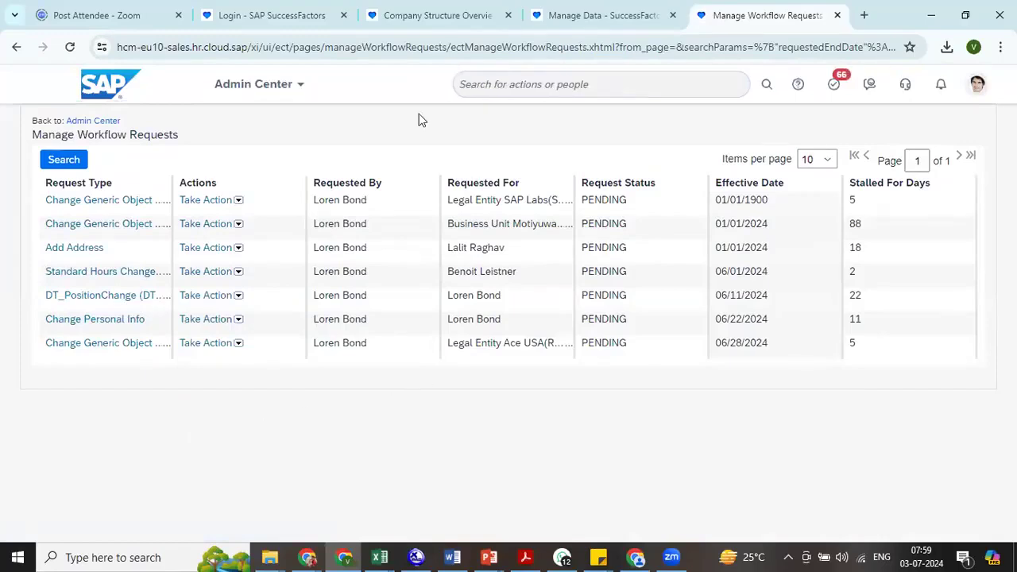
{"action": "left_click", "coordinate": [67, 162]}
{"action": "left_click", "coordinate": [246, 219]}
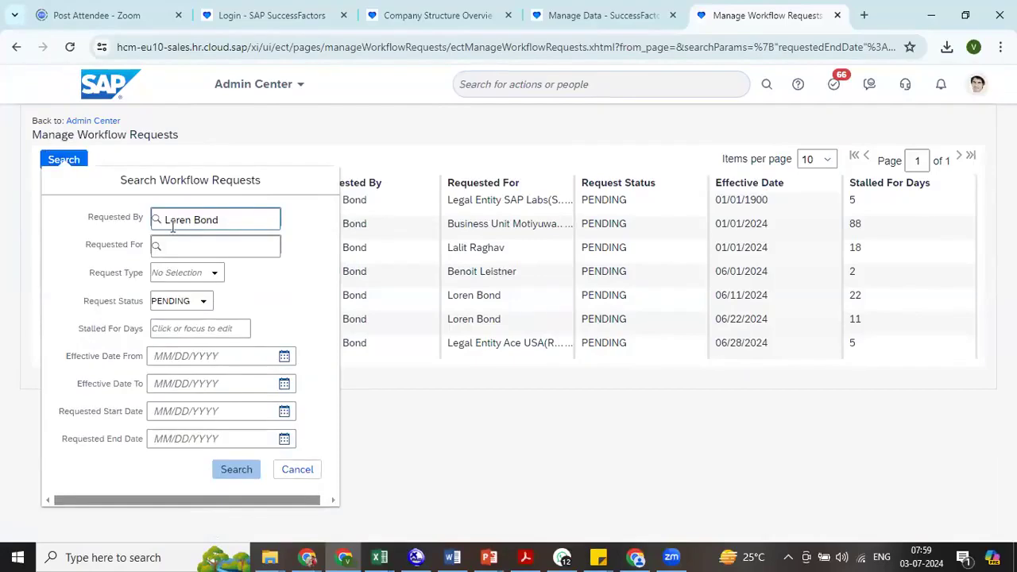
{"action": "triple_click", "coordinate": [189, 219]}
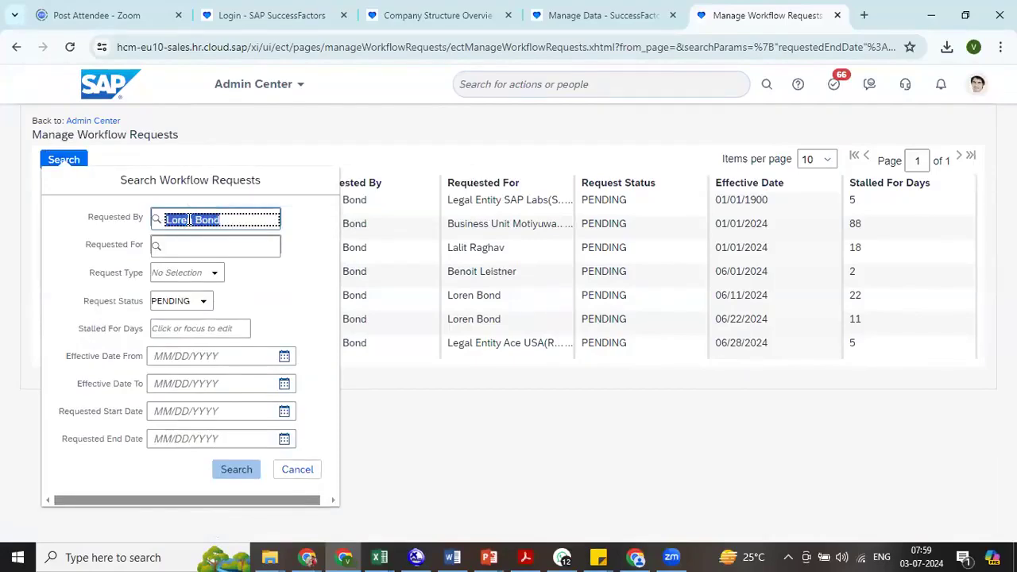
{"action": "type", "text": "H"}
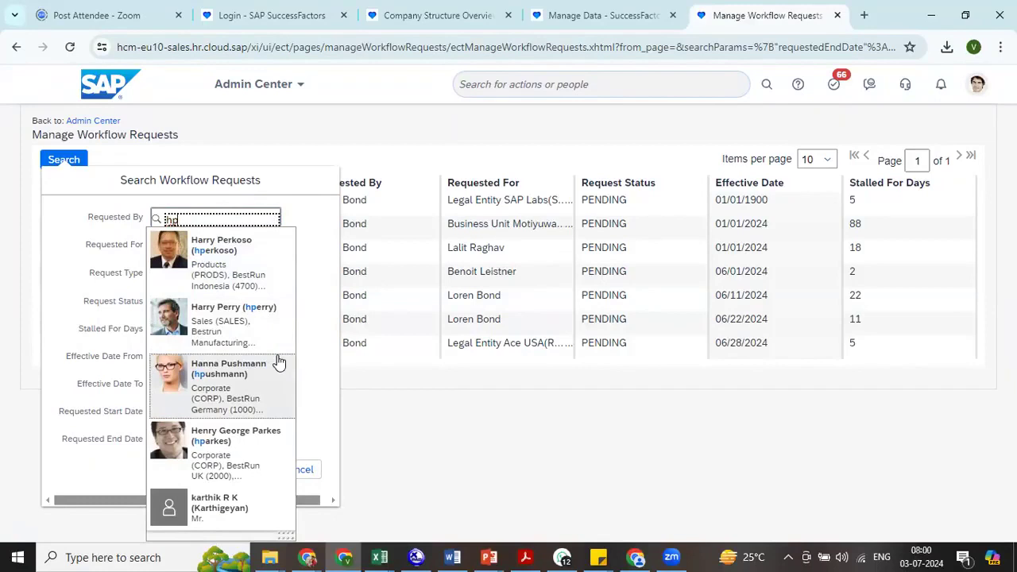
{"action": "key", "text": "BackSpace"}
{"action": "key", "text": "BackSpace"}
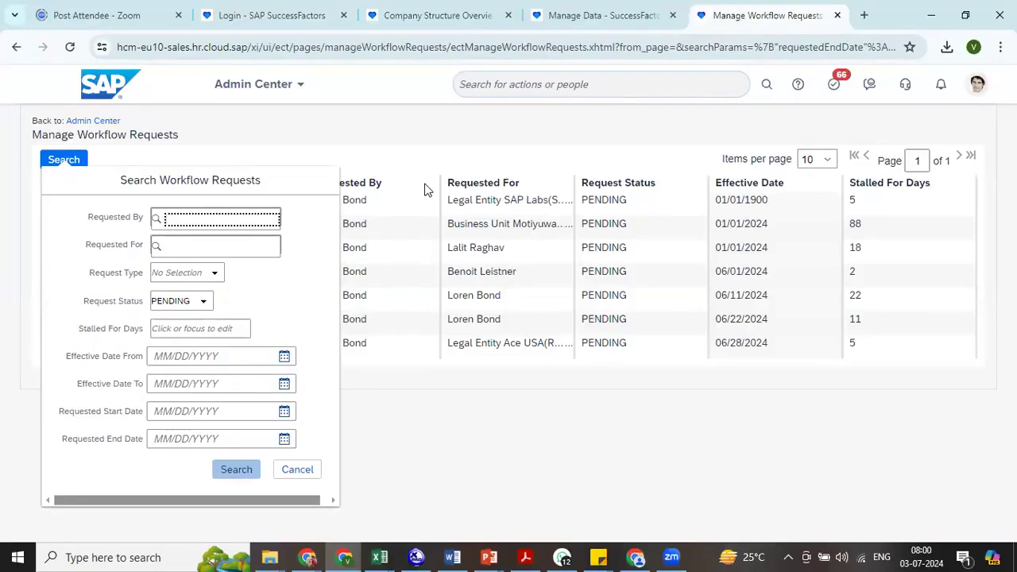
{"action": "type", "text": "hrd"}
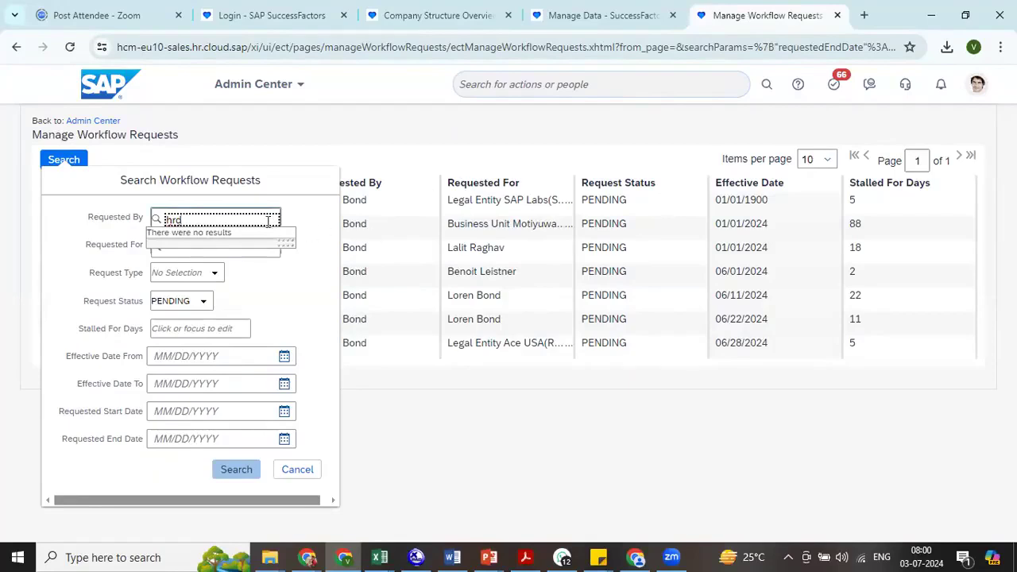
{"action": "key", "text": "BackSpace"}
{"action": "type", "text": "b"}
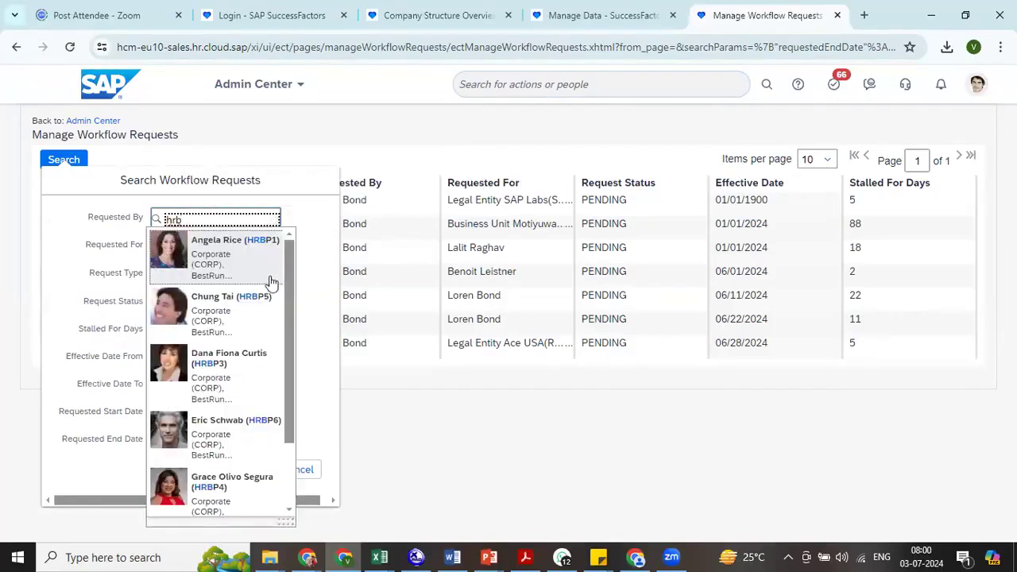
{"action": "type", "text": "p6"}
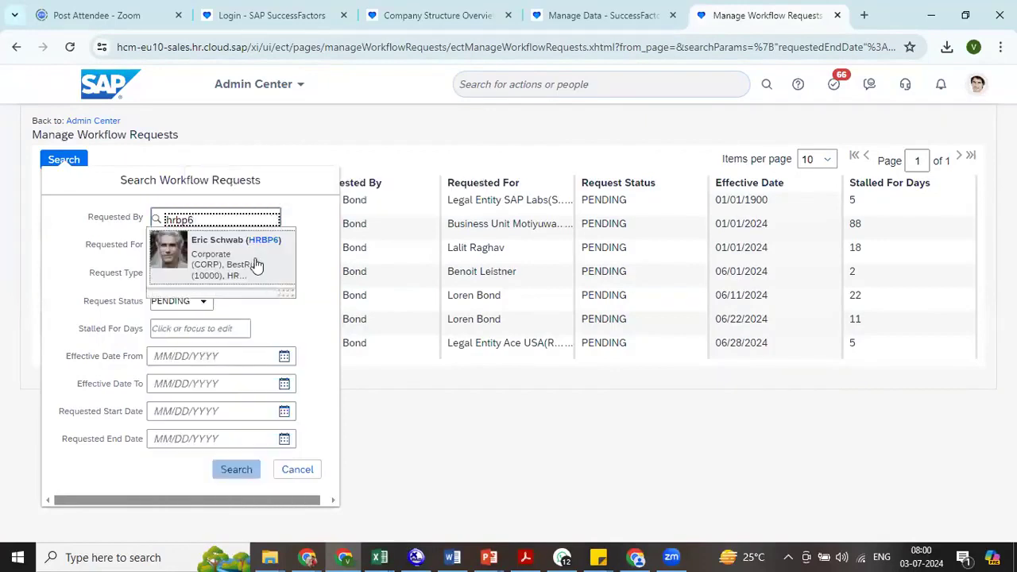
{"action": "left_click", "coordinate": [256, 262]}
{"action": "left_click", "coordinate": [236, 470]}
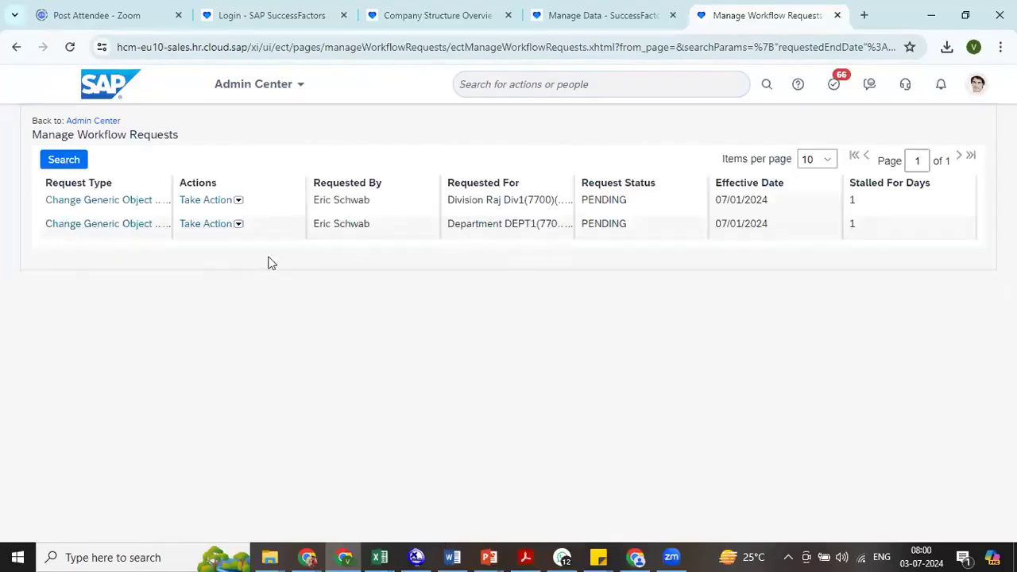
- Check which approvers could be removed from the pending division request, and close the list without removing any
{"action": "left_click", "coordinate": [237, 224]}
{"action": "left_click", "coordinate": [239, 201]}
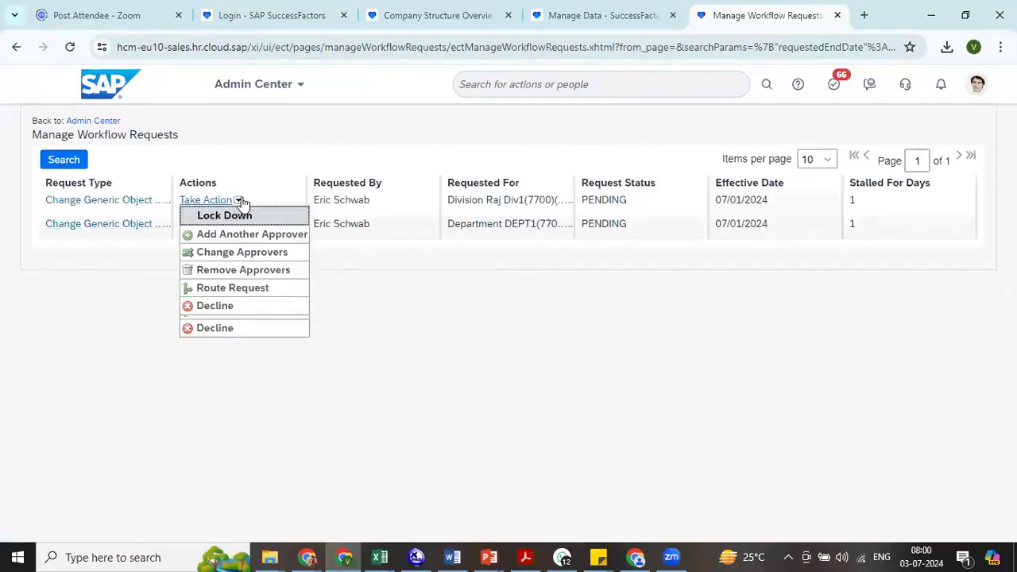
{"action": "left_click", "coordinate": [246, 270]}
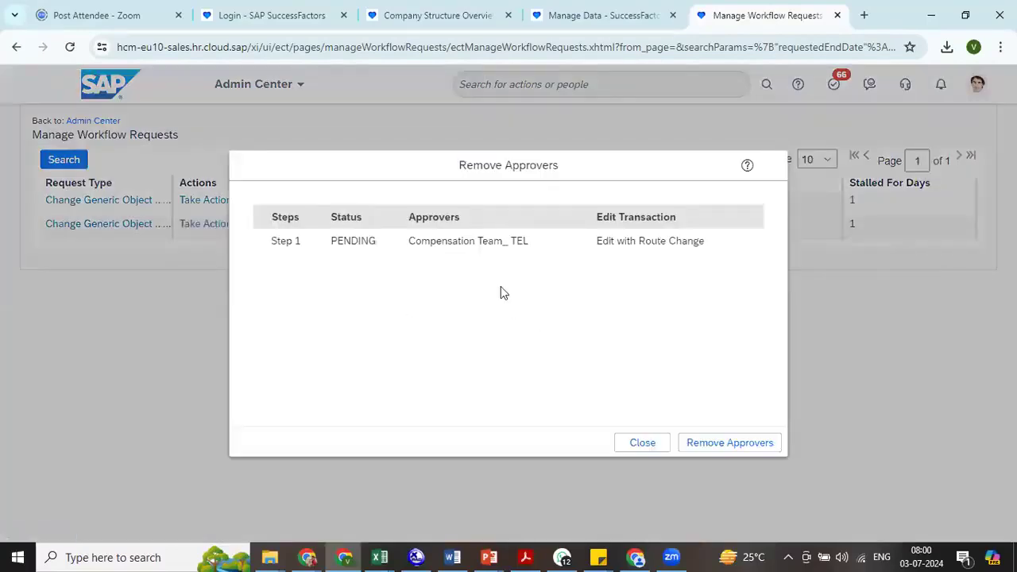
{"action": "triple_click", "coordinate": [479, 241]}
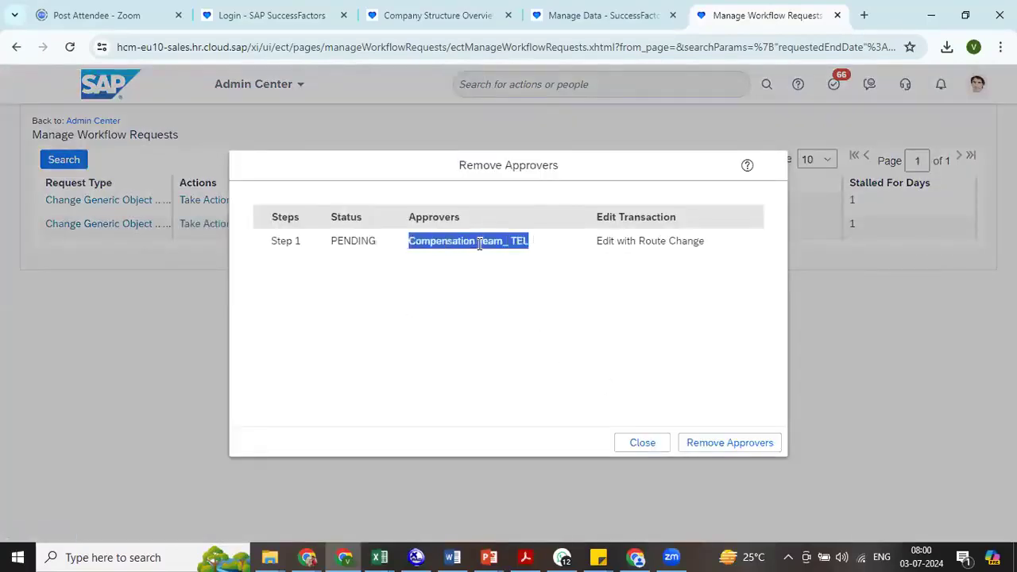
{"action": "left_click", "coordinate": [632, 442]}
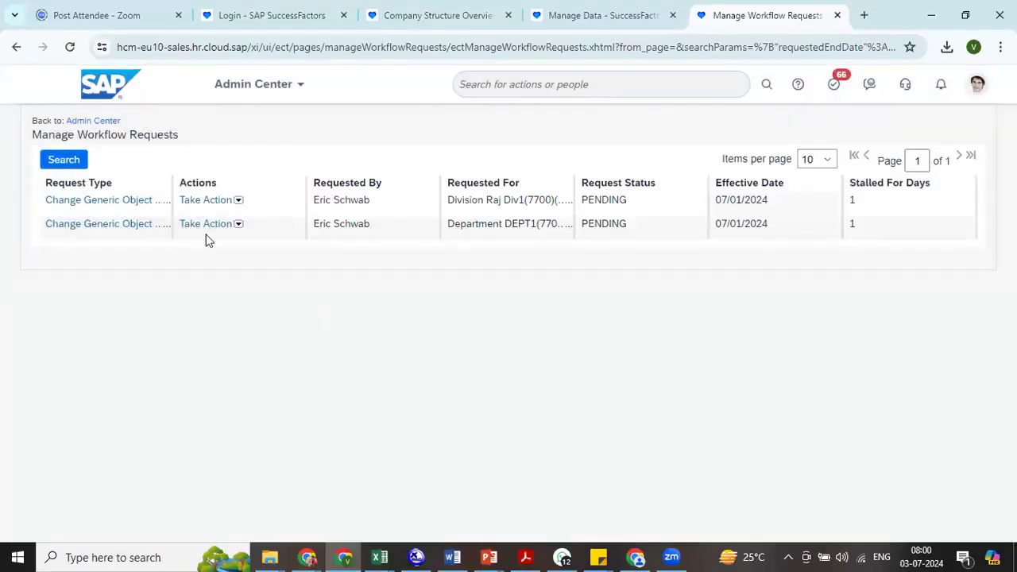
- Change the step 1 approver of the pending division request from Compensation Team_ TEL to the signed-in administrator
{"action": "left_click", "coordinate": [236, 200]}
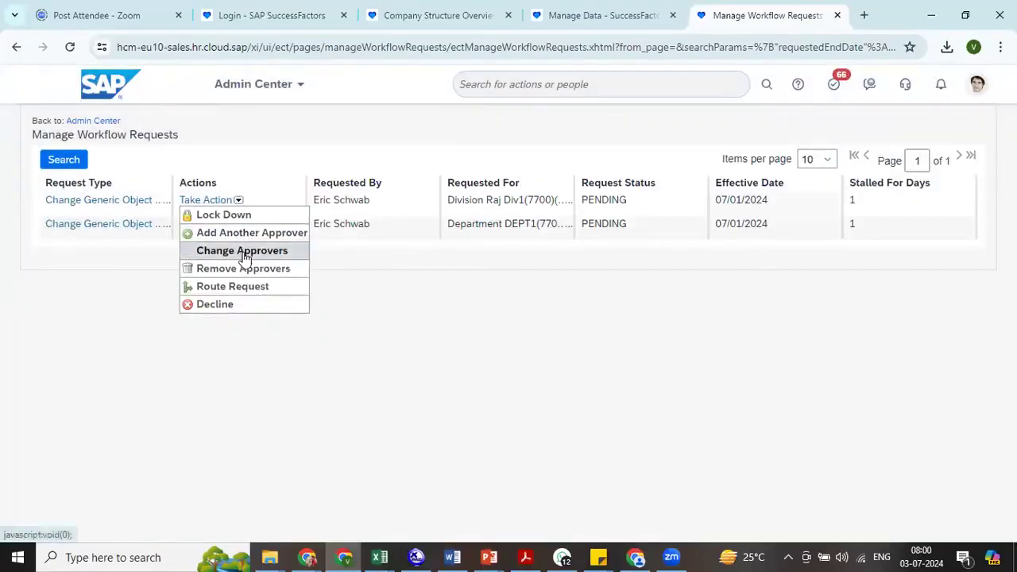
{"action": "left_click", "coordinate": [243, 252]}
{"action": "triple_click", "coordinate": [544, 248]}
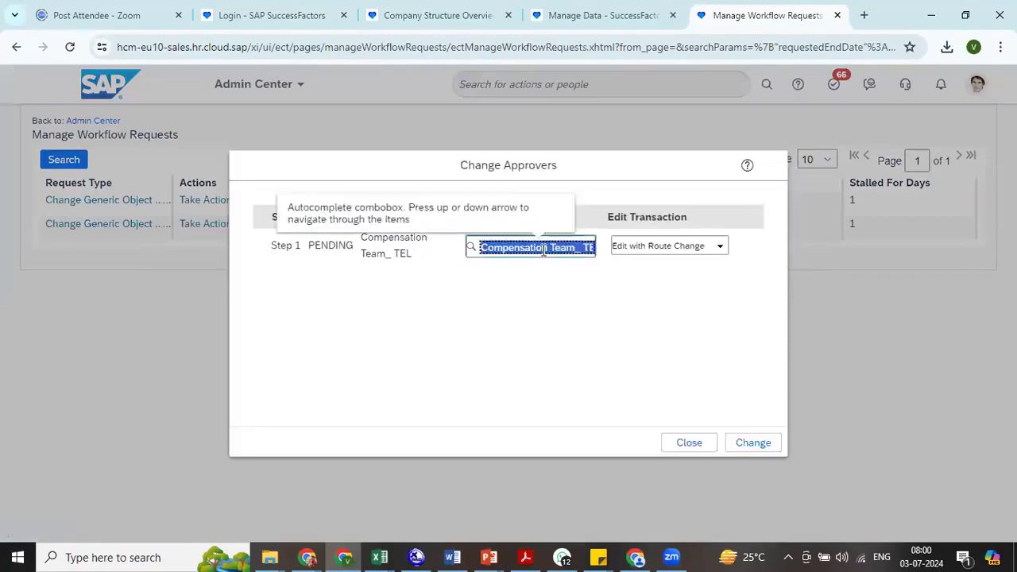
{"action": "type", "text": "bond"}
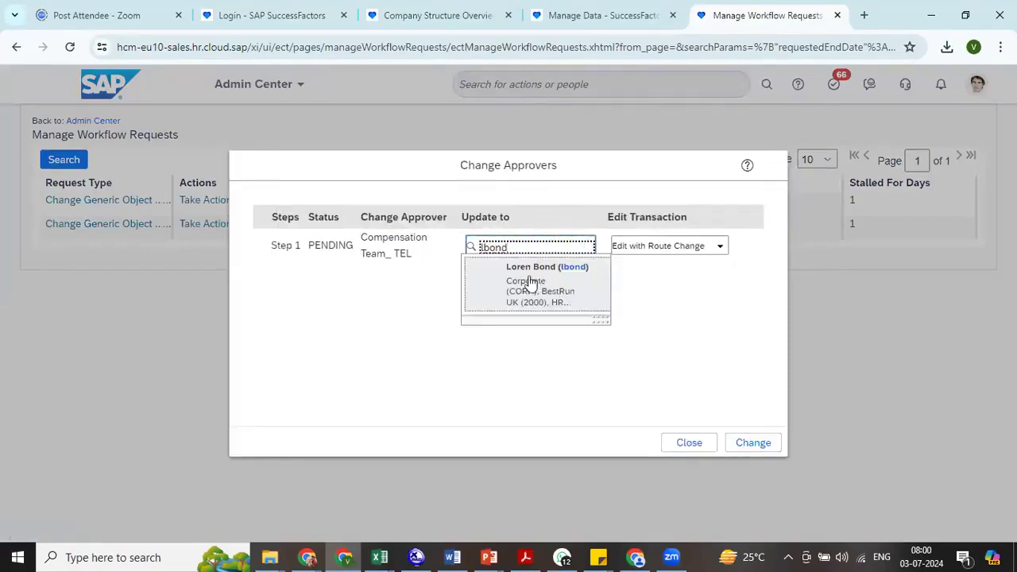
{"action": "left_click", "coordinate": [532, 283]}
{"action": "left_click", "coordinate": [738, 445]}
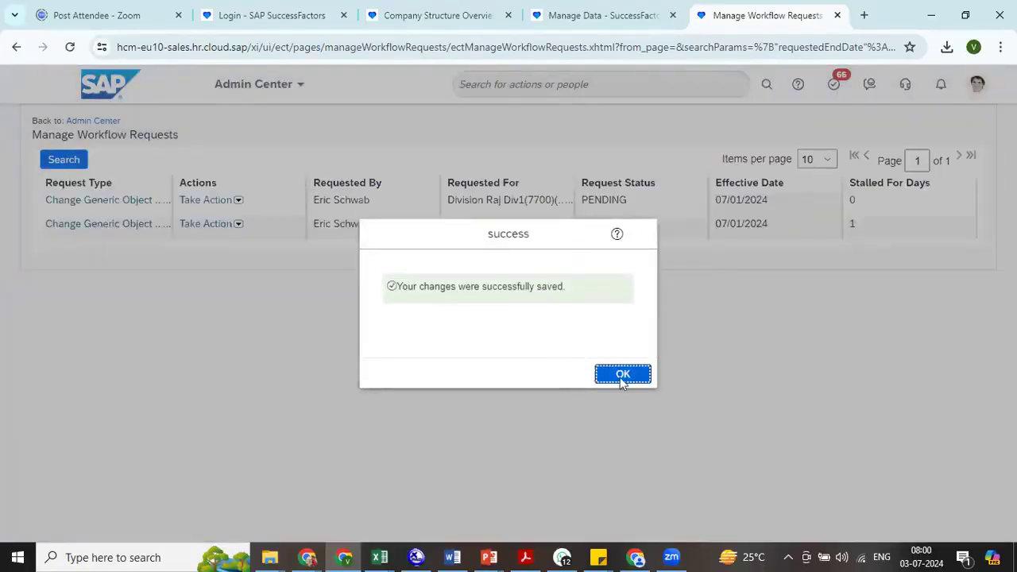
{"action": "left_click", "coordinate": [622, 377]}
- Change the step 1 approver of the pending department request from Compensation Team_ TEL to the signed-in administrator
{"action": "left_click", "coordinate": [238, 228]}
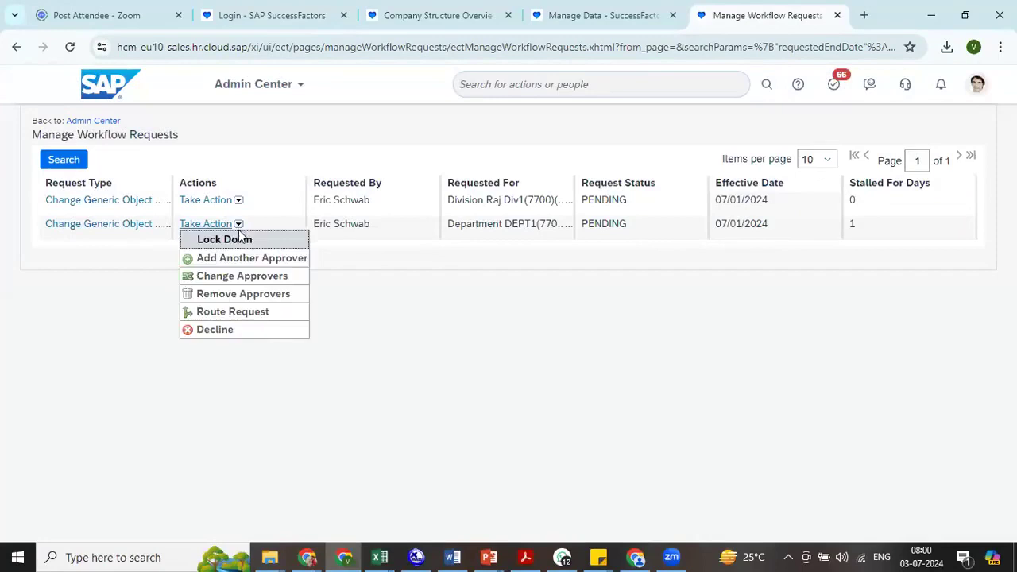
{"action": "left_click", "coordinate": [242, 278]}
{"action": "left_click", "coordinate": [519, 247]}
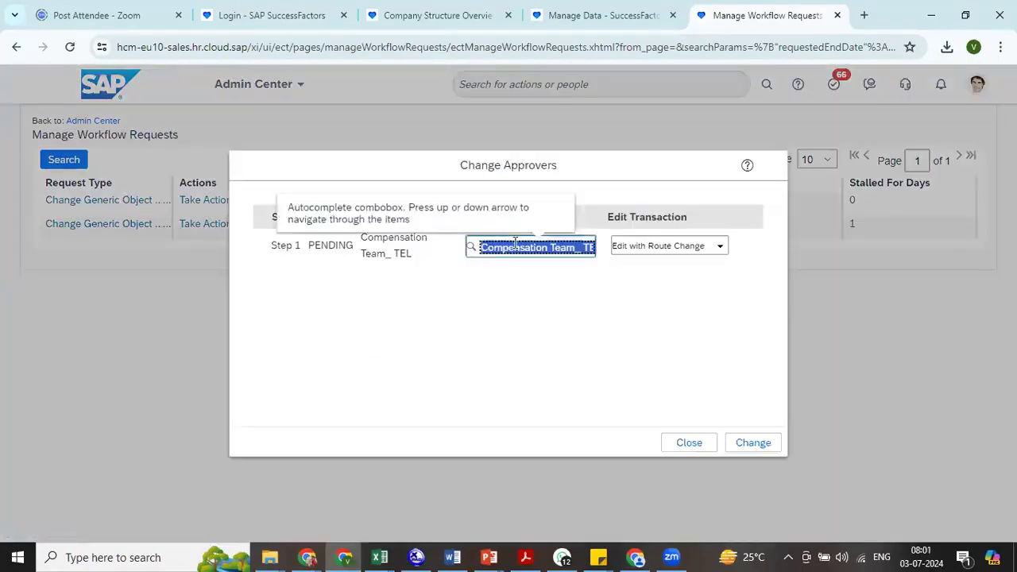
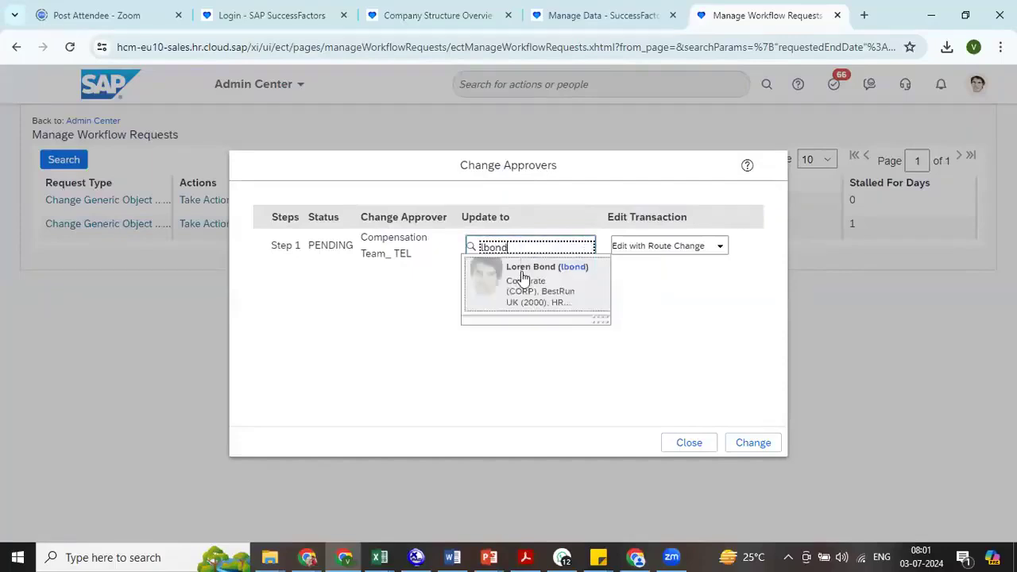
{"action": "left_click", "coordinate": [524, 267]}
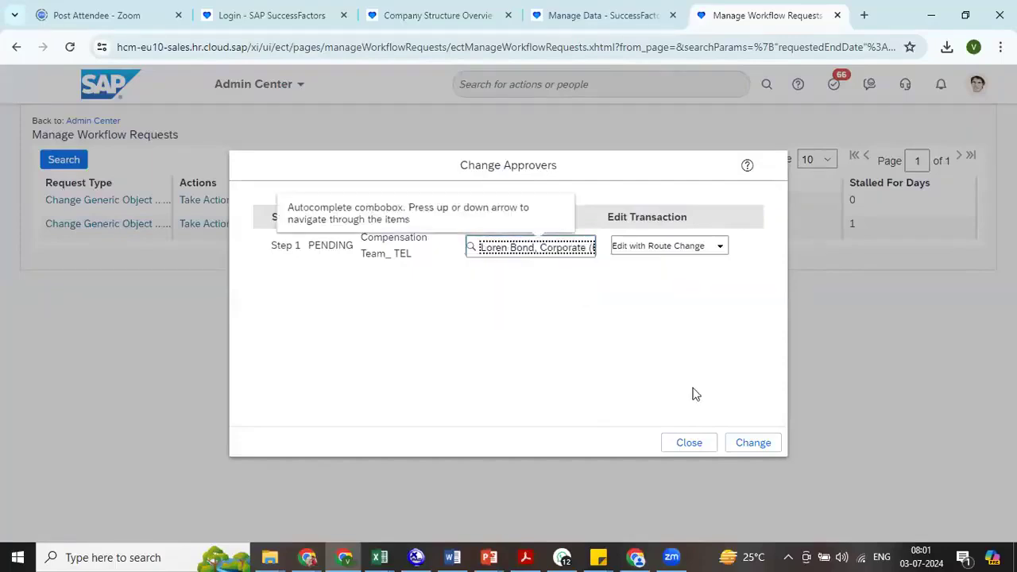
{"action": "left_click", "coordinate": [753, 442]}
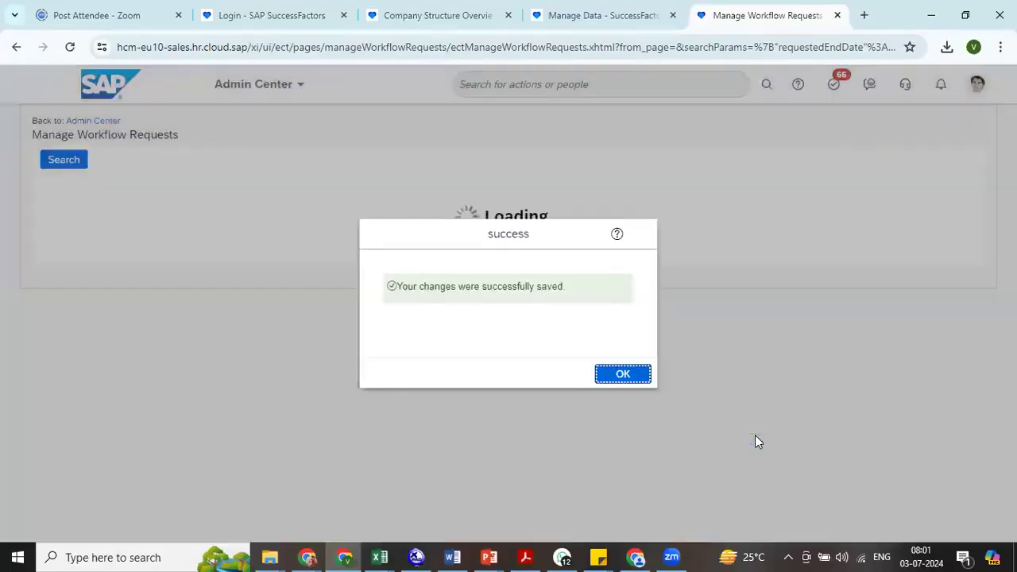
{"action": "key", "text": "Return"}
- Approve the Create Department request for DEPT1(7700) from the home page approvals
{"action": "left_click", "coordinate": [253, 84]}
{"action": "left_click", "coordinate": [234, 112]}
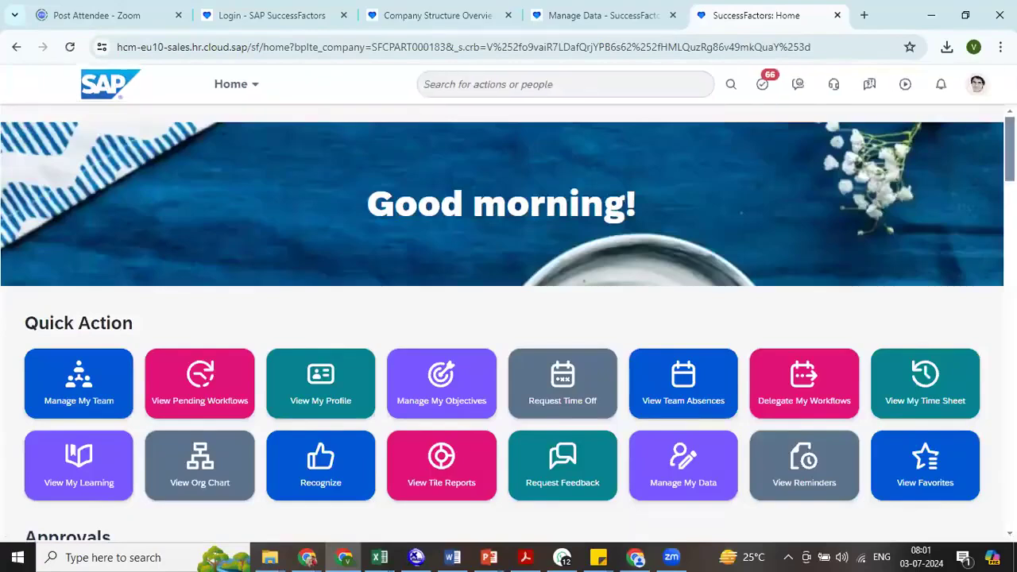
{"action": "scroll", "coordinate": [509, 318], "scroll_direction": "down", "scroll_amount": 5}
{"action": "scroll", "coordinate": [297, 279], "scroll_direction": "up", "scroll_amount": 1}
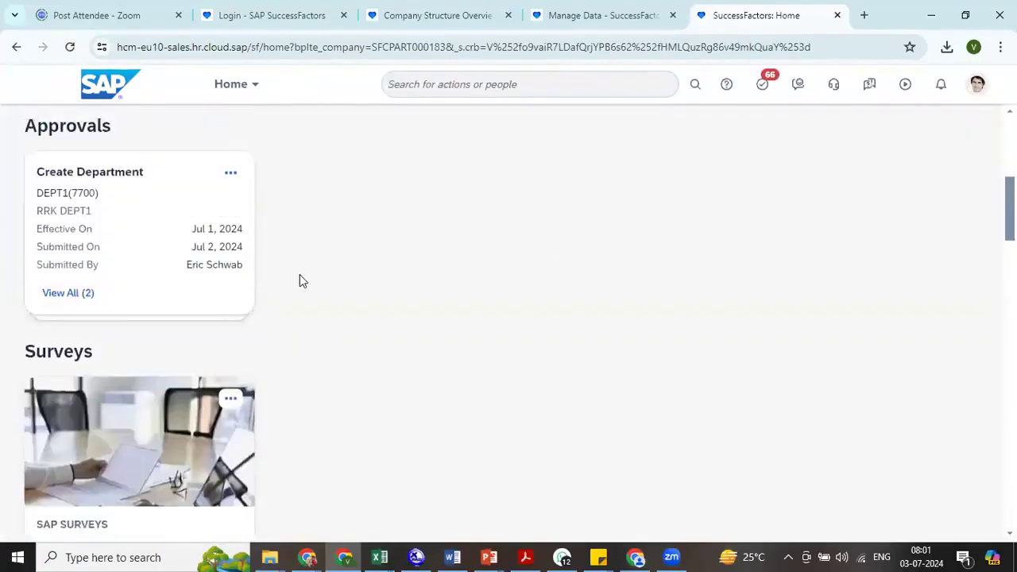
{"action": "left_click", "coordinate": [163, 232]}
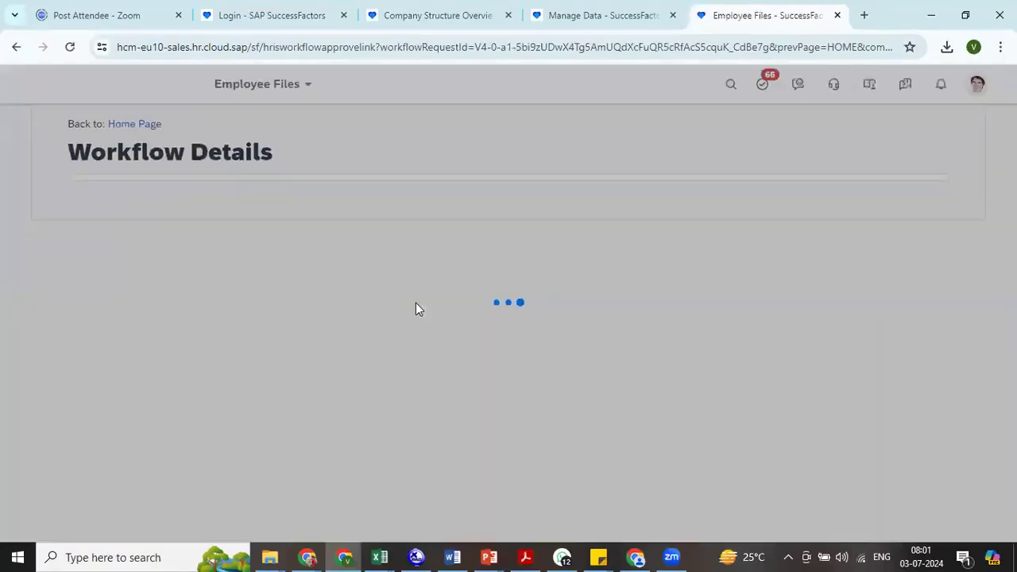
{"action": "scroll", "coordinate": [862, 294], "scroll_direction": "down", "scroll_amount": 4}
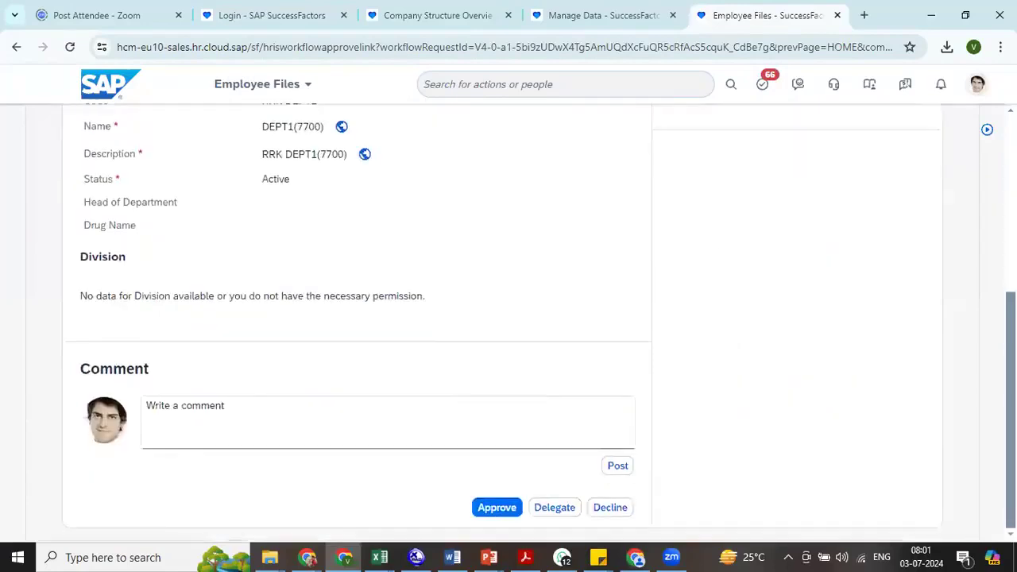
{"action": "left_click", "coordinate": [498, 506]}
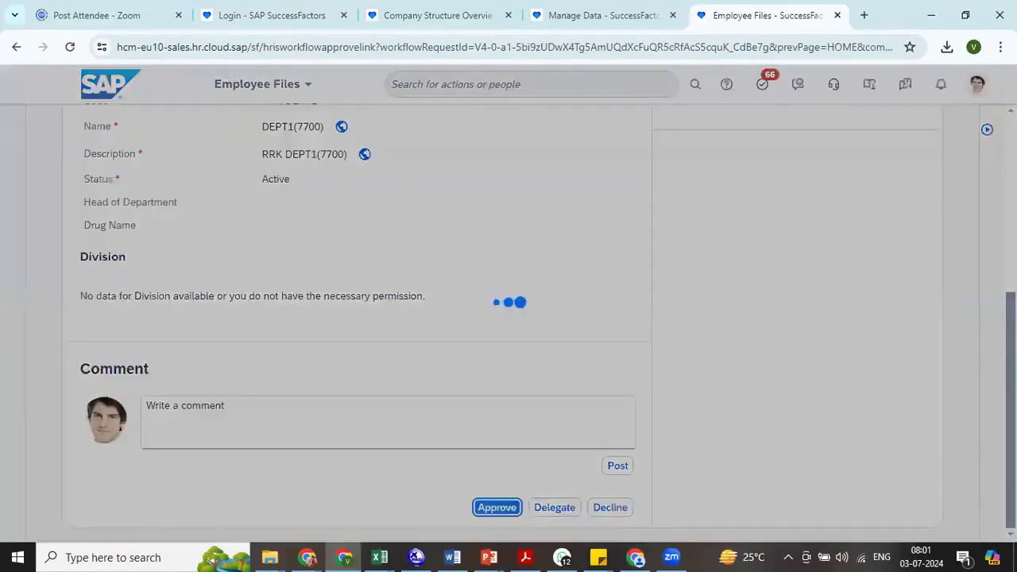
{"action": "left_click", "coordinate": [628, 339]}
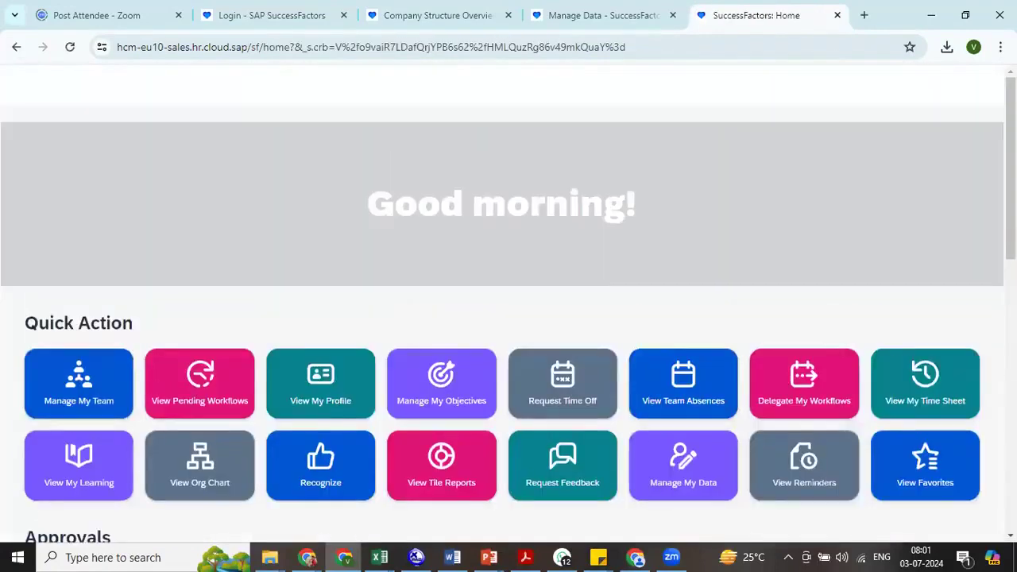
- Approve the pending Create Division request with code RRK DIV1 from the home page approvals
{"action": "scroll", "coordinate": [851, 432], "scroll_direction": "down", "scroll_amount": 10}
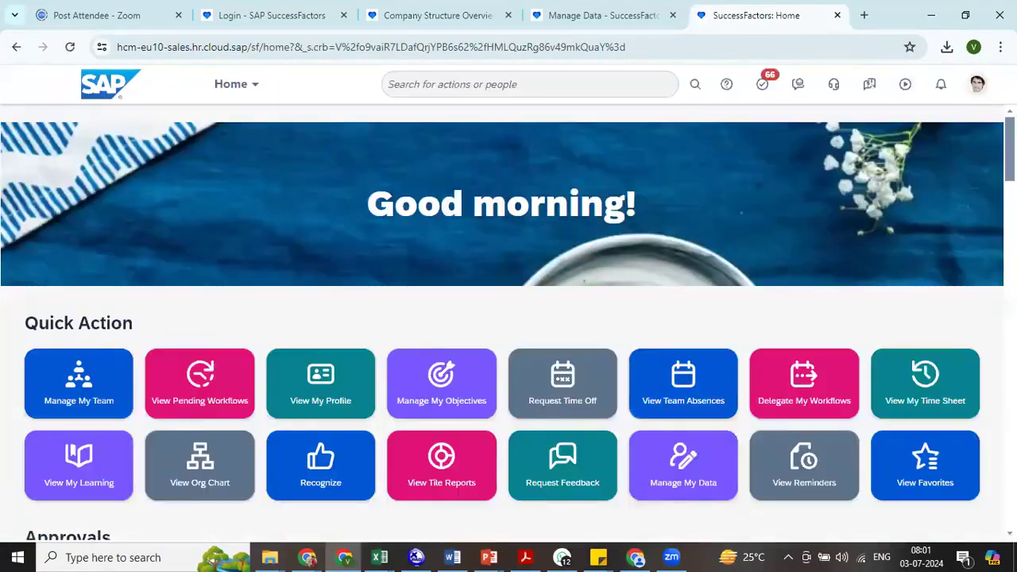
{"action": "scroll", "coordinate": [592, 229], "scroll_direction": "down", "scroll_amount": 4}
{"action": "left_click", "coordinate": [111, 303]}
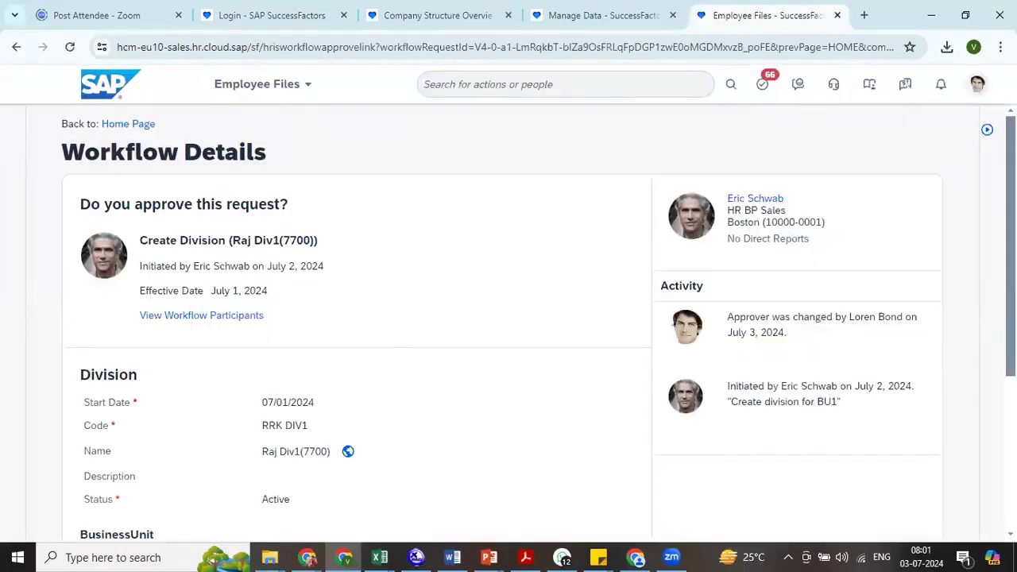
{"action": "scroll", "coordinate": [486, 429], "scroll_direction": "down", "scroll_amount": 3}
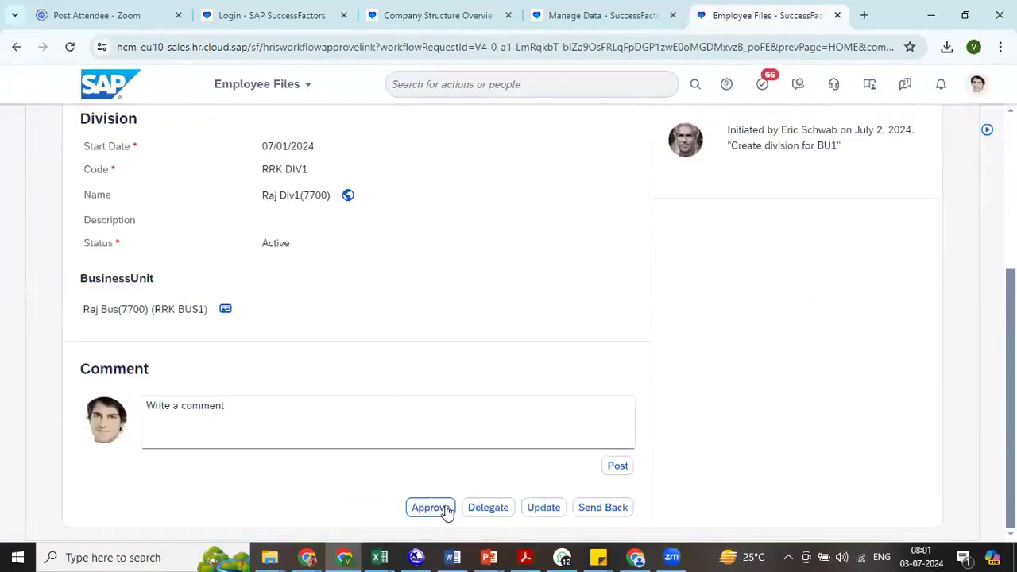
{"action": "left_click", "coordinate": [430, 508]}
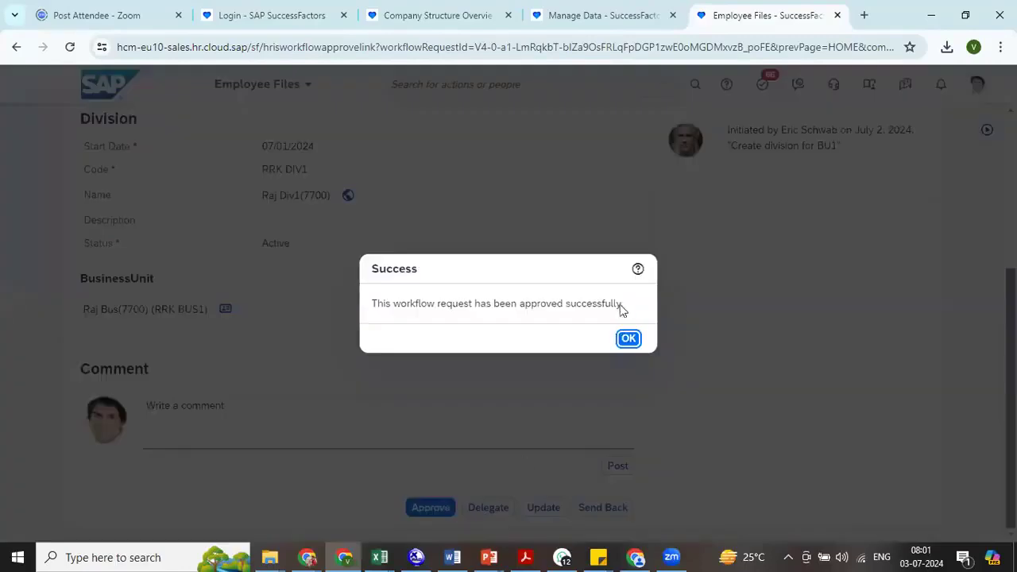
{"action": "left_click", "coordinate": [628, 340]}
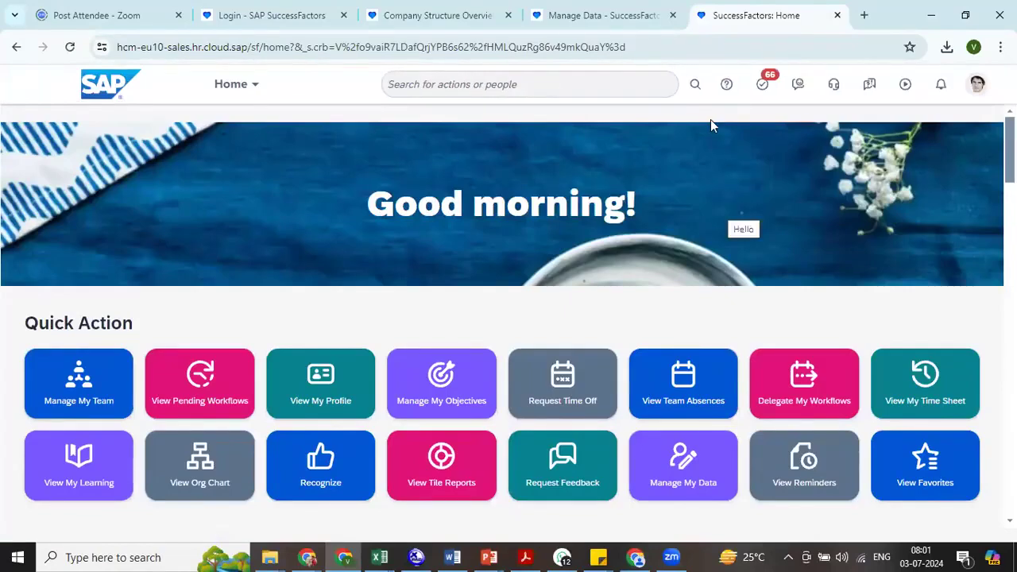
- Search the available actions for "platform" and open Platform Feature Settings
{"action": "left_click", "coordinate": [655, 85]}
{"action": "type", "text": "comp"}
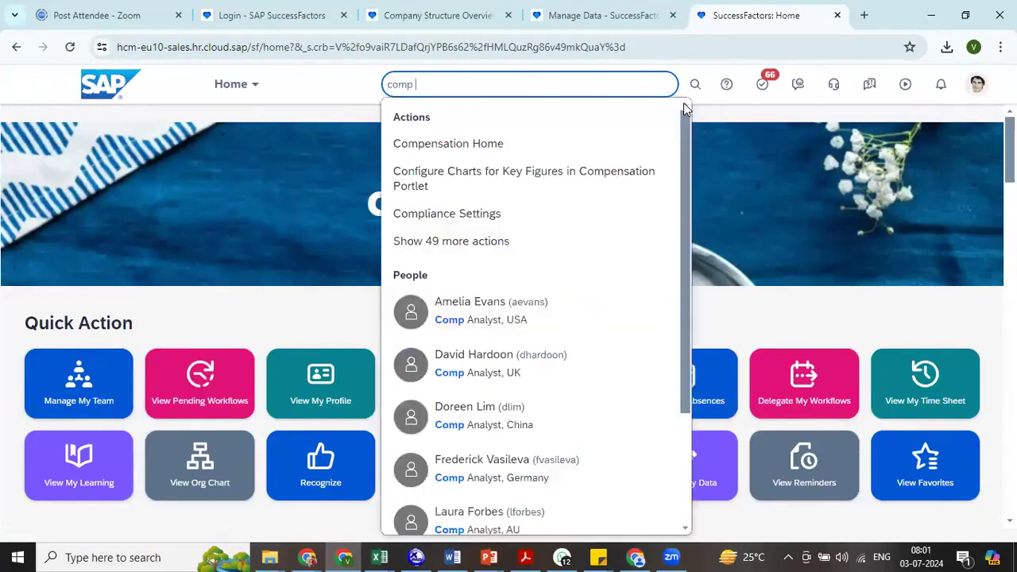
{"action": "key", "text": "BackSpace"}
{"action": "key", "text": "BackSpace"}
{"action": "key", "text": "BackSpace"}
{"action": "key", "text": "BackSpace"}
{"action": "key", "text": "BackSpace"}
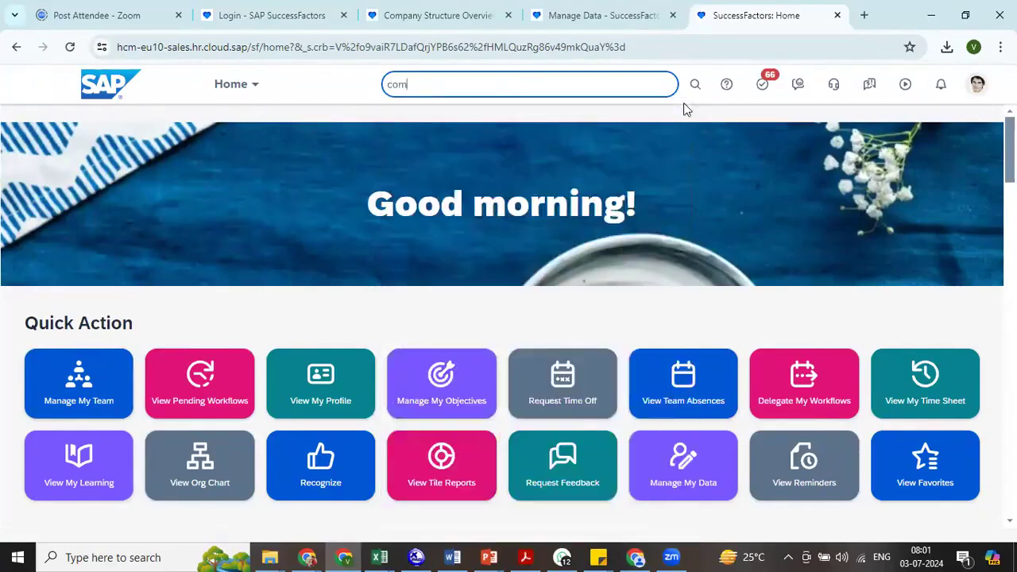
{"action": "type", "text": "platform"}
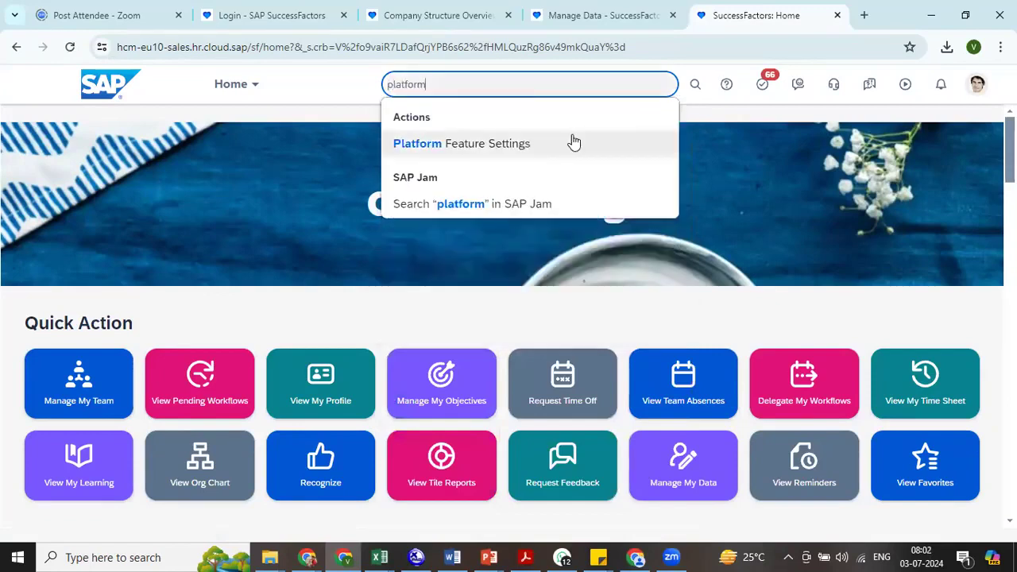
{"action": "left_click", "coordinate": [573, 143]}
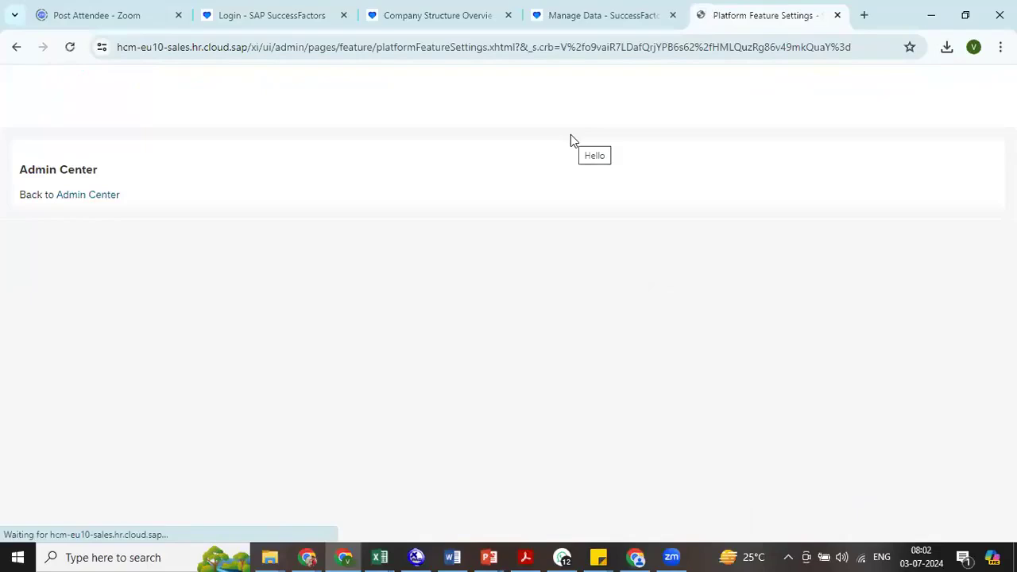
- Find "workflow" on the settings page to check which workflow features are enabled
{"action": "key", "text": "ctrl+f"}
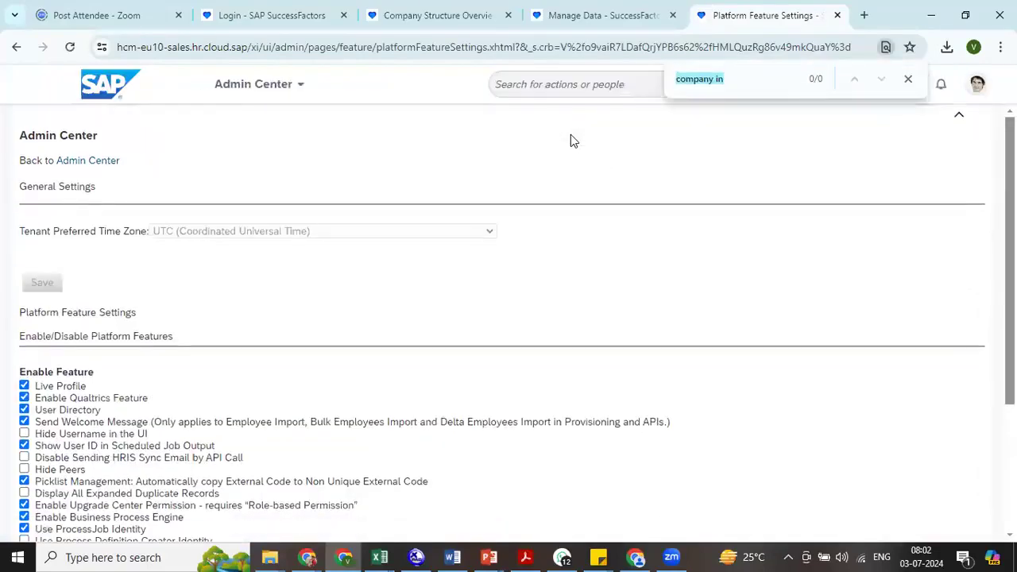
{"action": "type", "text": "preven"}
{"action": "key", "text": "BackSpace"}
{"action": "key", "text": "BackSpace"}
{"action": "key", "text": "BackSpace"}
{"action": "key", "text": "BackSpace"}
{"action": "key", "text": "BackSpace"}
{"action": "key", "text": "BackSpace"}
{"action": "type", "text": "workflow"}
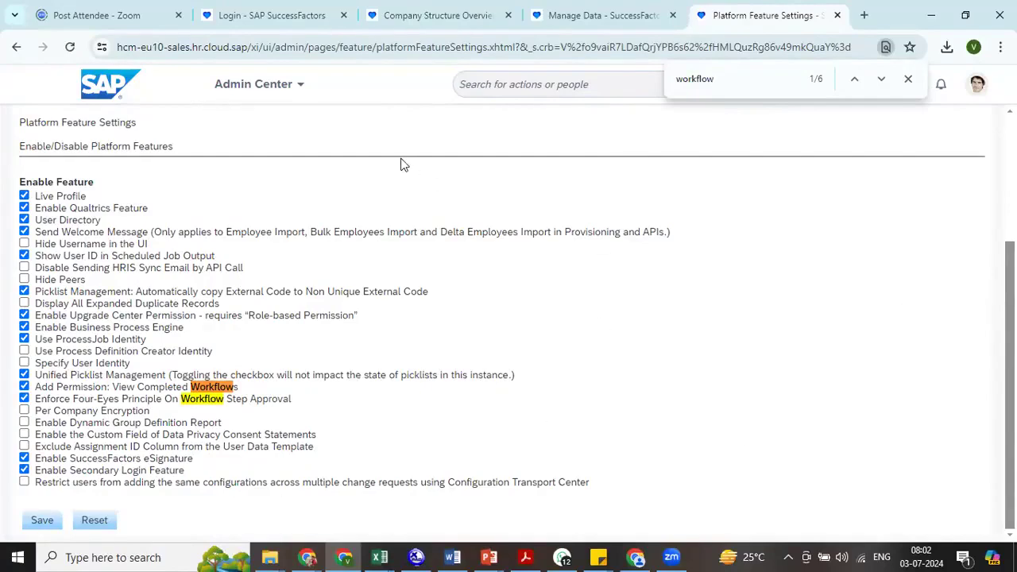
- Return to the Company Structure Overview of the company org chart
{"action": "left_click", "coordinate": [252, 84]}
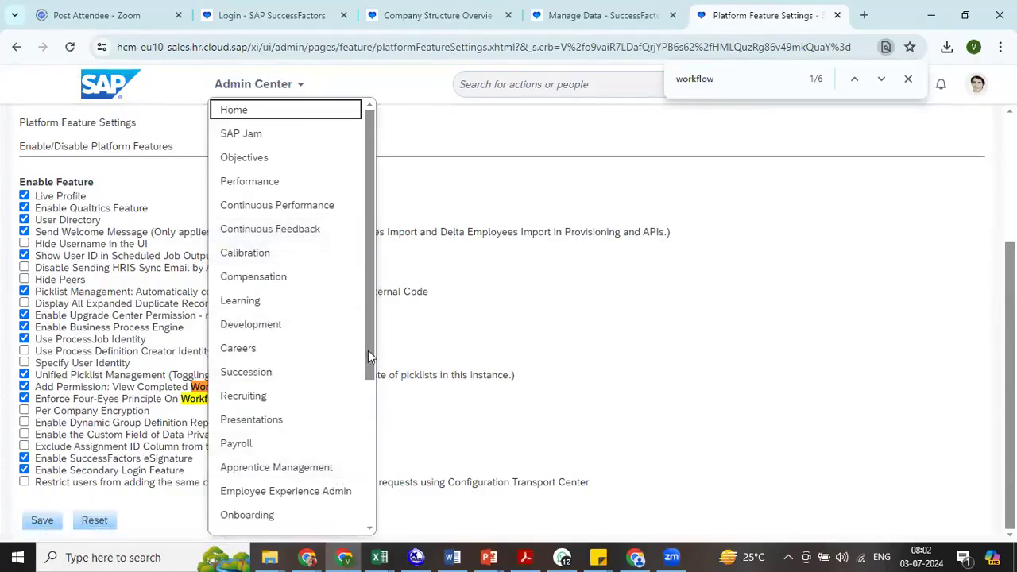
{"action": "scroll", "coordinate": [375, 362], "scroll_direction": "down", "scroll_amount": 3}
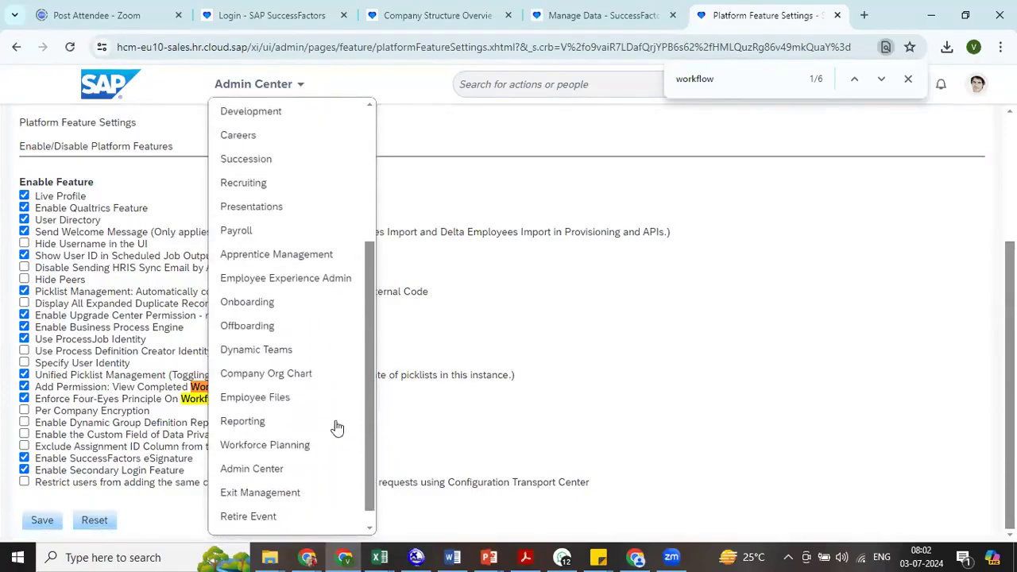
{"action": "left_click", "coordinate": [294, 374]}
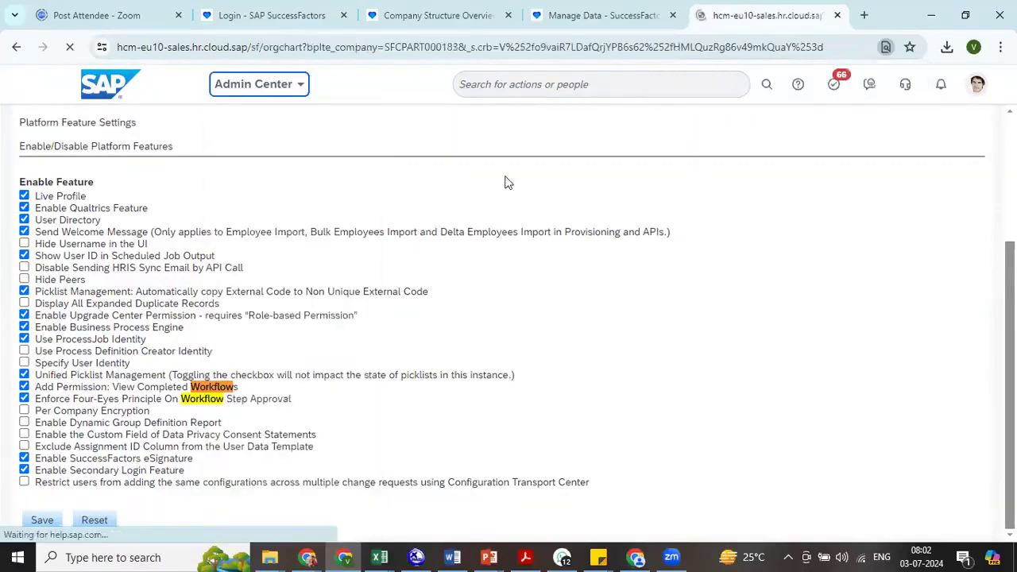
{"action": "left_click", "coordinate": [436, 15]}
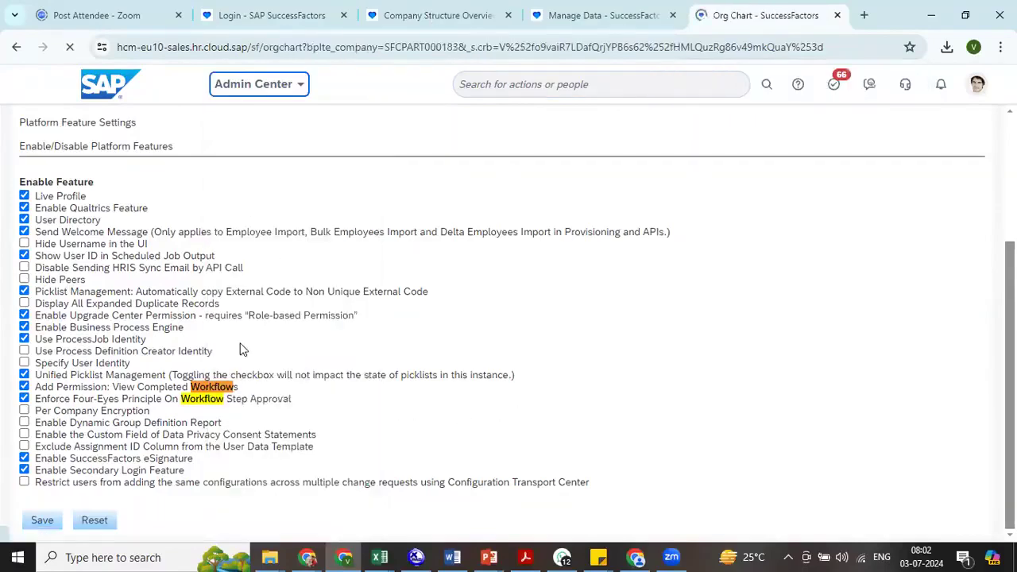
{"action": "left_click", "coordinate": [385, 119]}
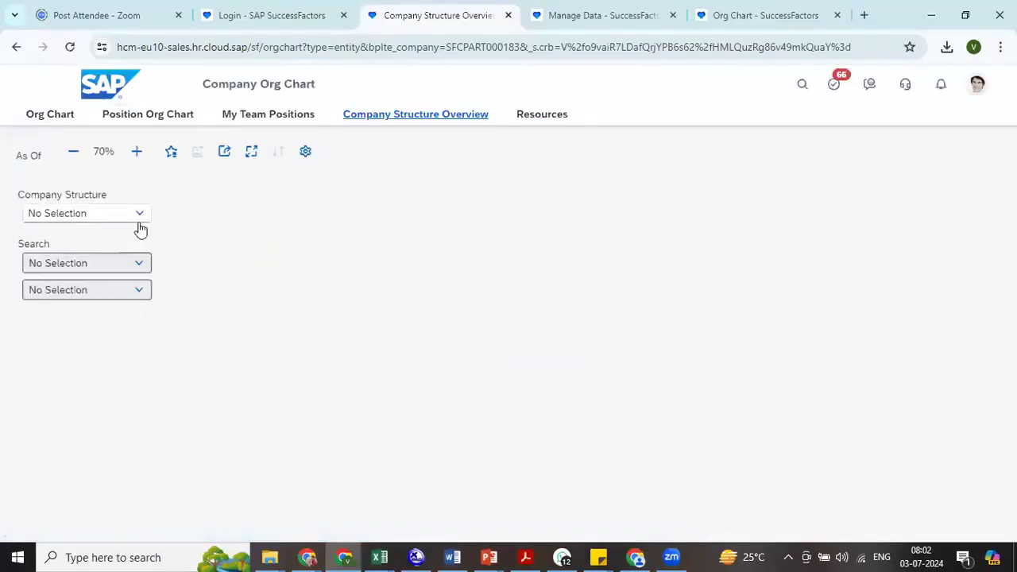
- Show legal entity RRK Industries (7700) in the AP ENTERPRISE CO structure and expand business unit RRK BUS1 to inspect its division
{"action": "left_click", "coordinate": [120, 230]}
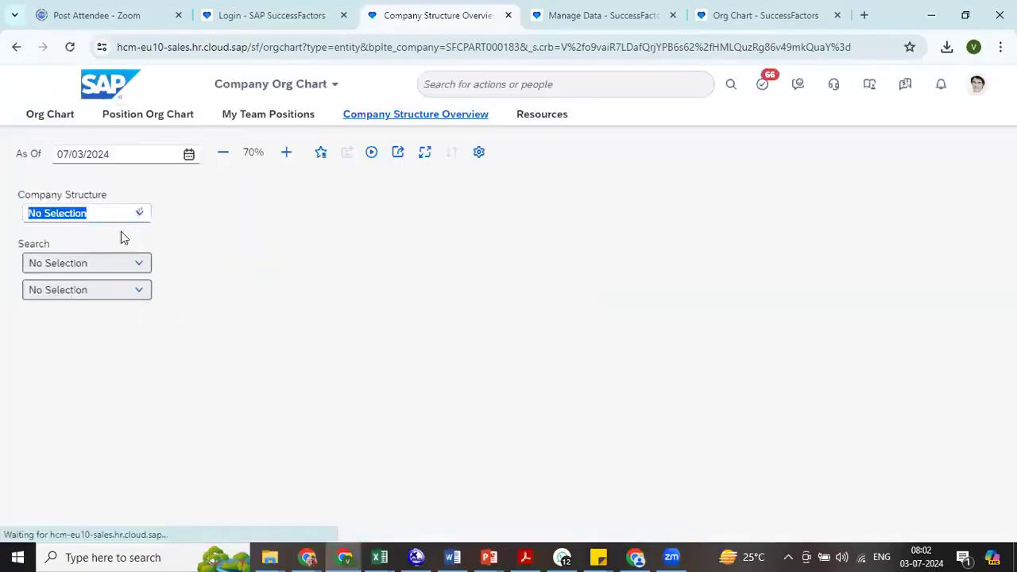
{"action": "left_click", "coordinate": [101, 236]}
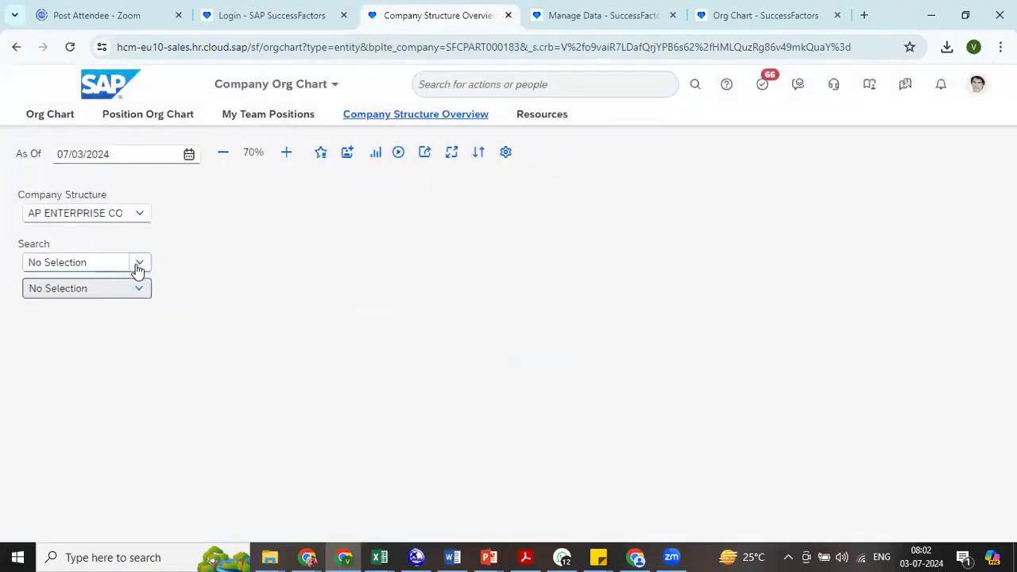
{"action": "left_click", "coordinate": [136, 264]}
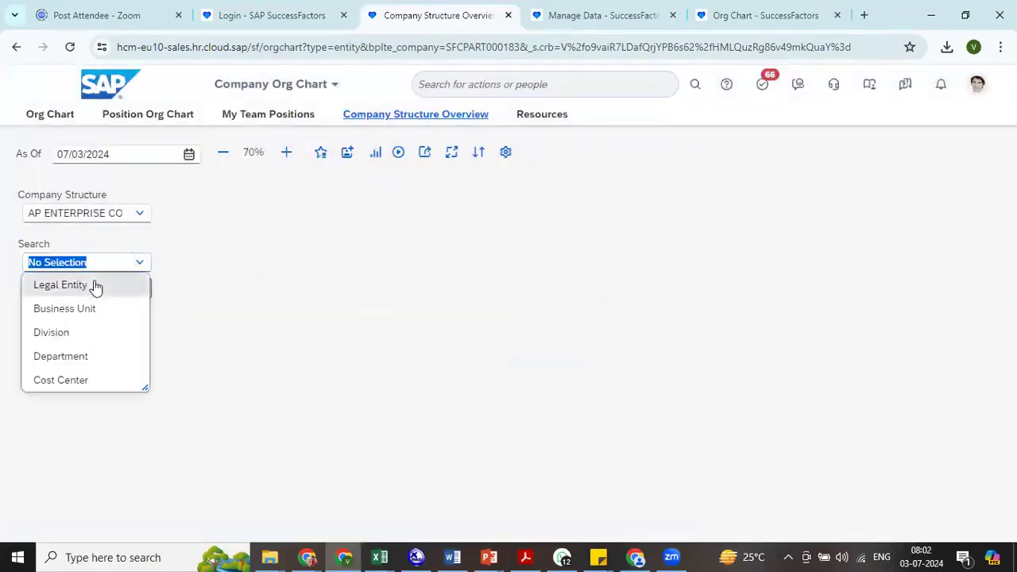
{"action": "left_click", "coordinate": [94, 284]}
{"action": "left_click", "coordinate": [87, 289]}
{"action": "type", "text": "7700"}
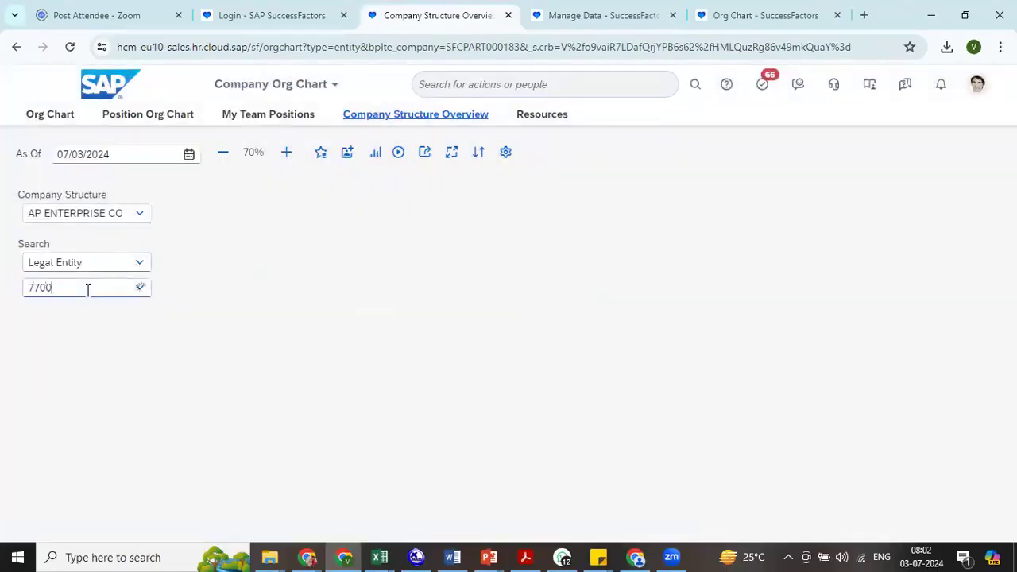
{"action": "left_click", "coordinate": [82, 311]}
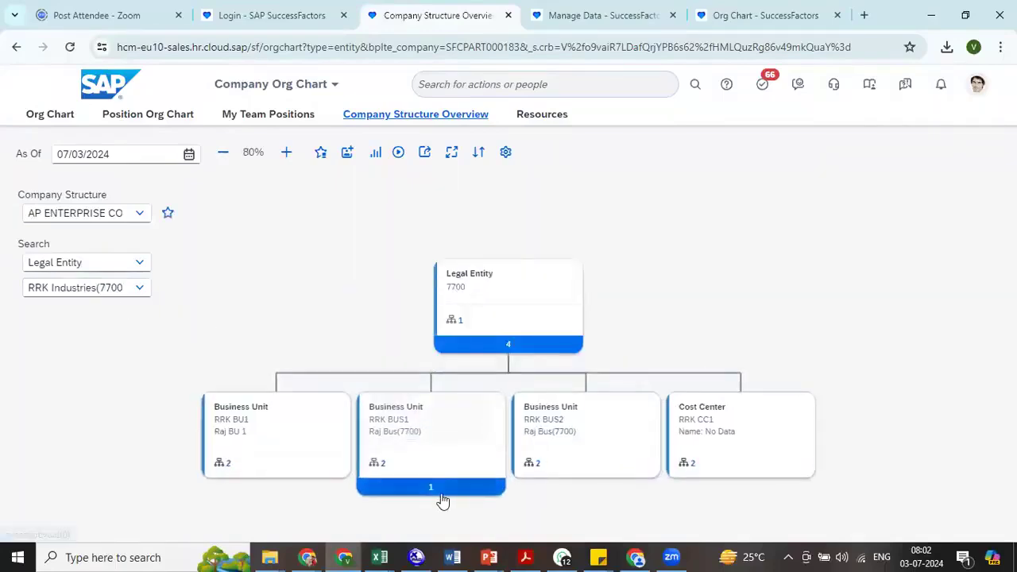
{"action": "left_click", "coordinate": [442, 490]}
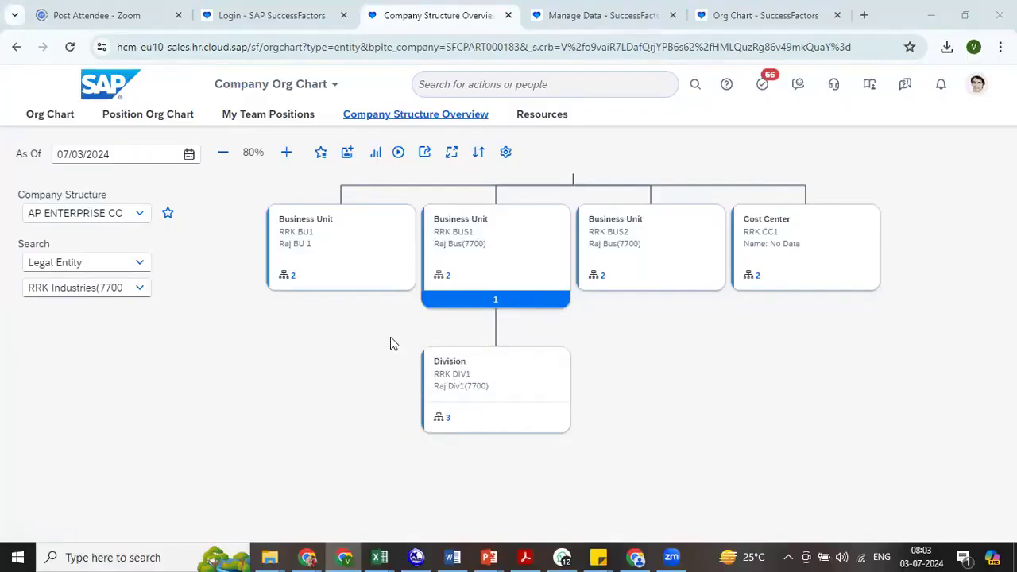
{"action": "left_click", "coordinate": [117, 286]}
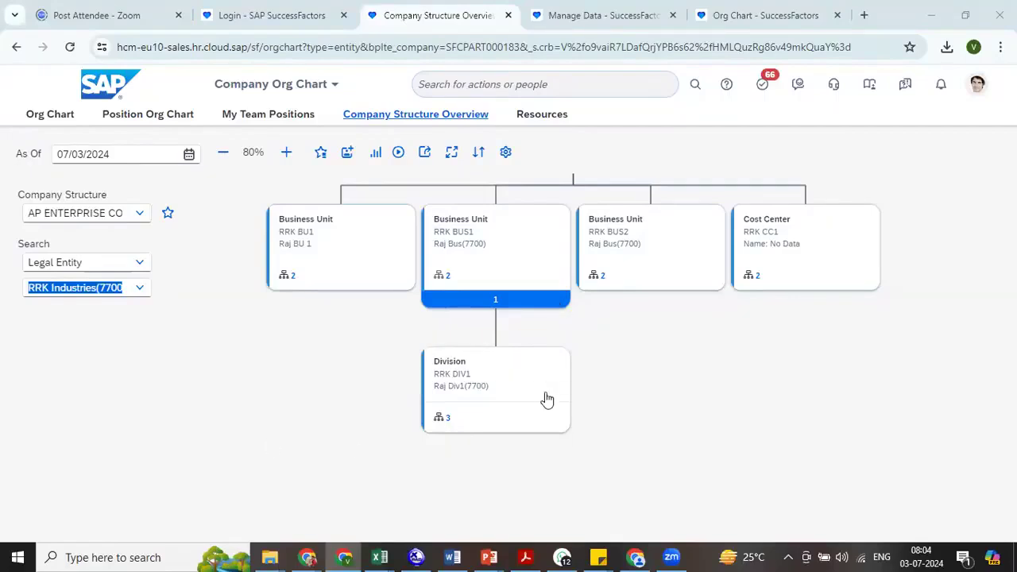
- Switch to the other Chrome window with the BestRun instance's Manage Data page
{"action": "left_click", "coordinate": [957, 363]}
{"action": "left_click", "coordinate": [307, 557]}
{"action": "left_click", "coordinate": [147, 510]}
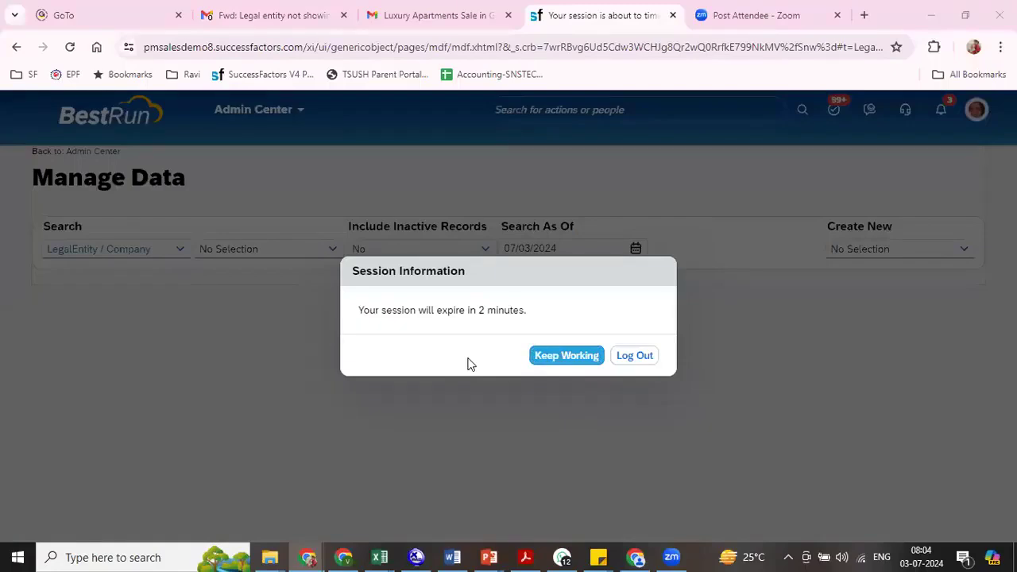
- Keep the expiring session active and switch to the EC Kickoff Template 2019 presentation in PowerPoint to view slide 71 on Foundation Objects
{"action": "left_click", "coordinate": [535, 358]}
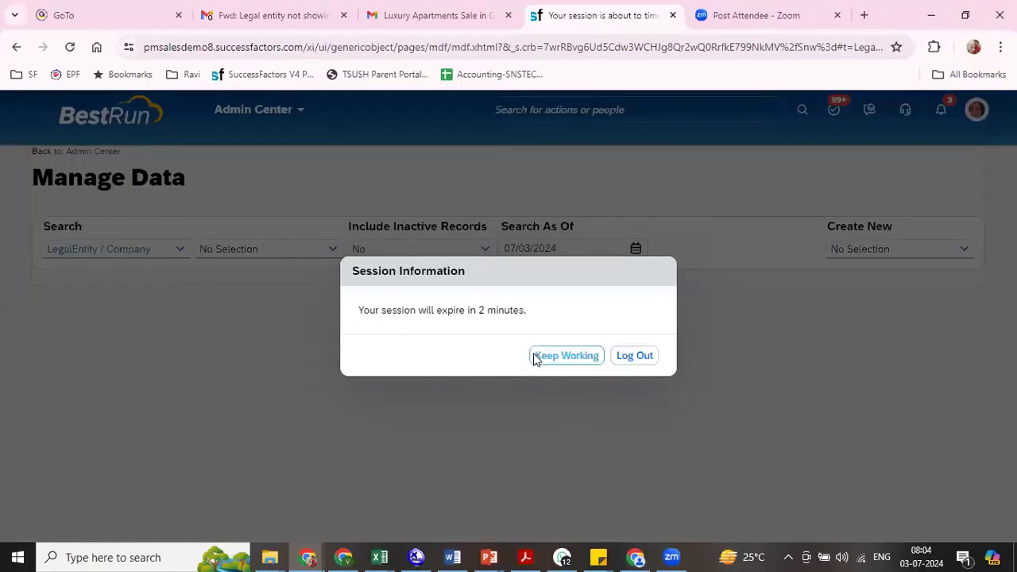
{"action": "left_click", "coordinate": [495, 554]}
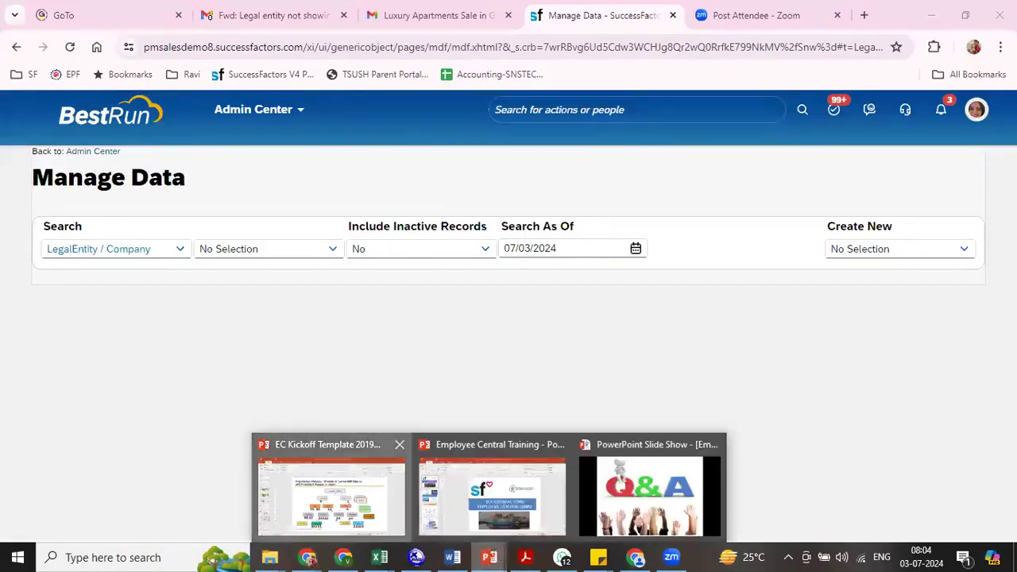
{"action": "left_click", "coordinate": [394, 524]}
{"action": "scroll", "coordinate": [95, 168], "scroll_direction": "up", "scroll_amount": 5}
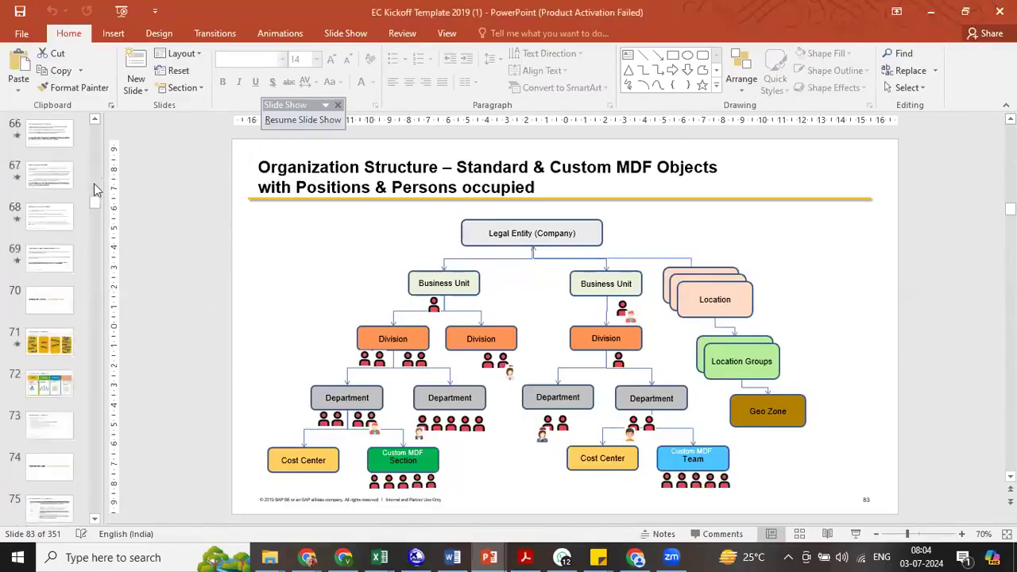
{"action": "left_click", "coordinate": [49, 343]}
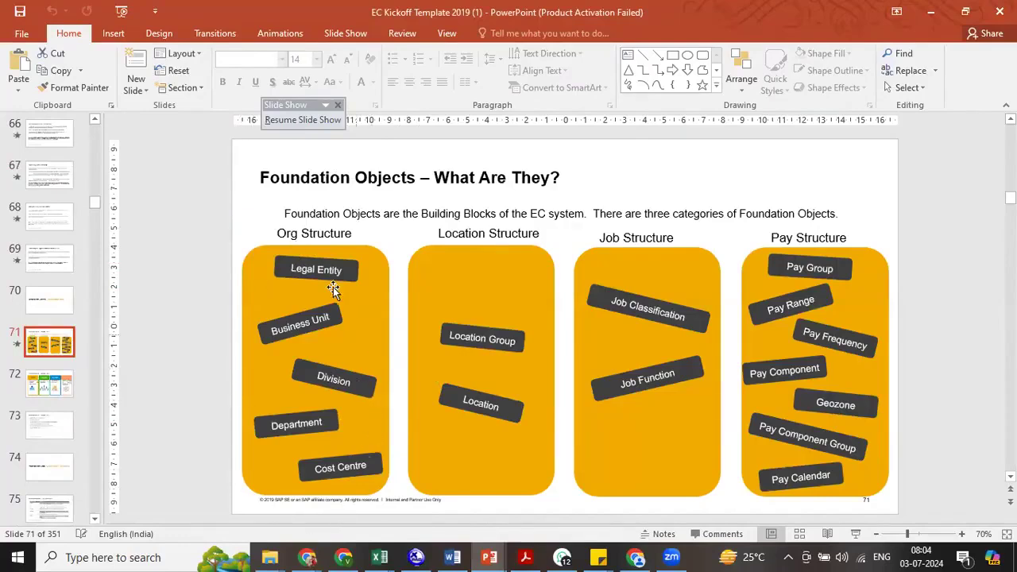
{"action": "left_click", "coordinate": [491, 351]}
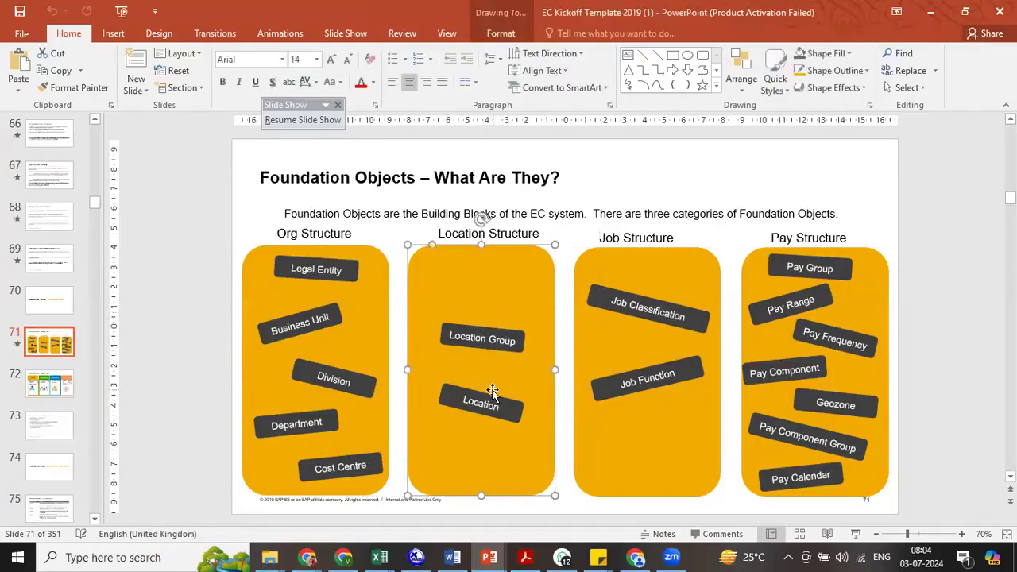
- Return to the BestRun instance in Chrome and open Manage Organization, Pay and Job Structures through a "man org pay" search
{"action": "key", "text": "alt+Tab"}
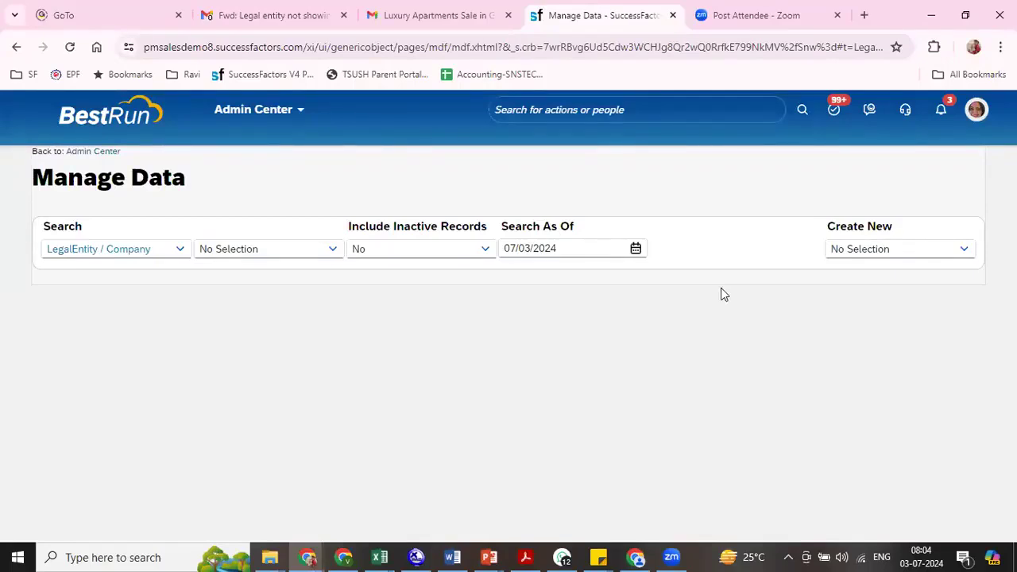
{"action": "left_click", "coordinate": [687, 111]}
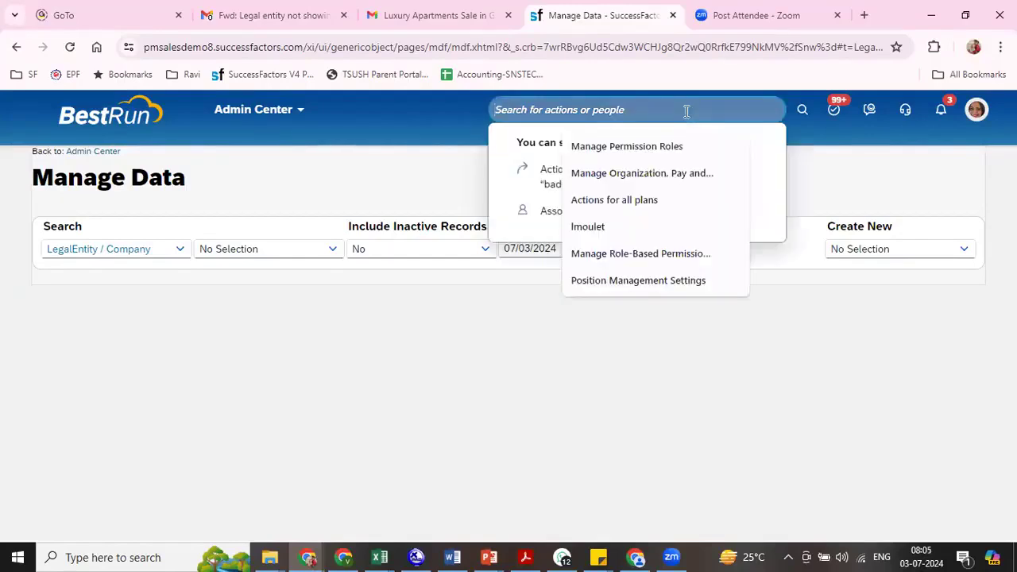
{"action": "type", "text": "man org pay"}
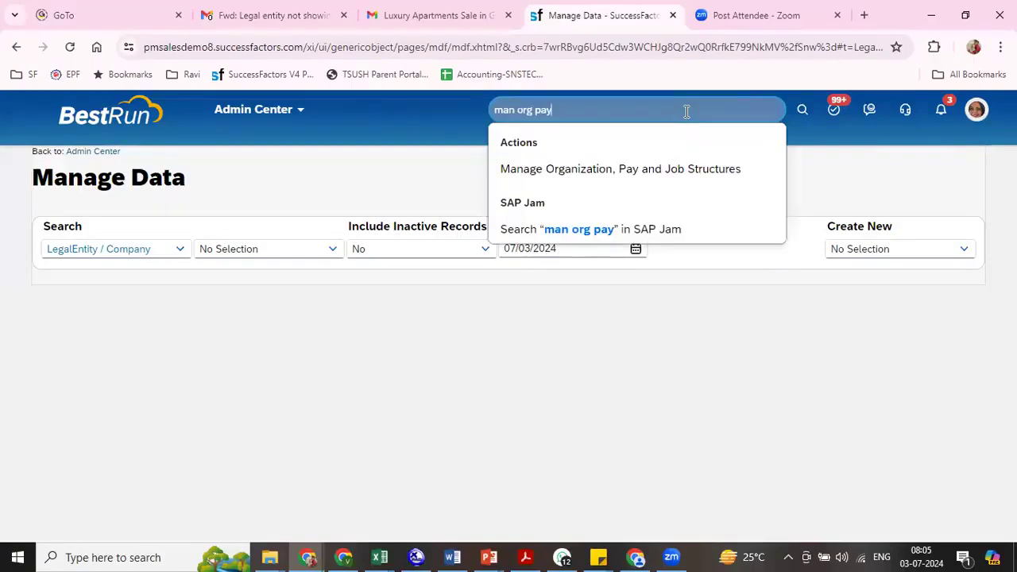
{"action": "left_click", "coordinate": [641, 176]}
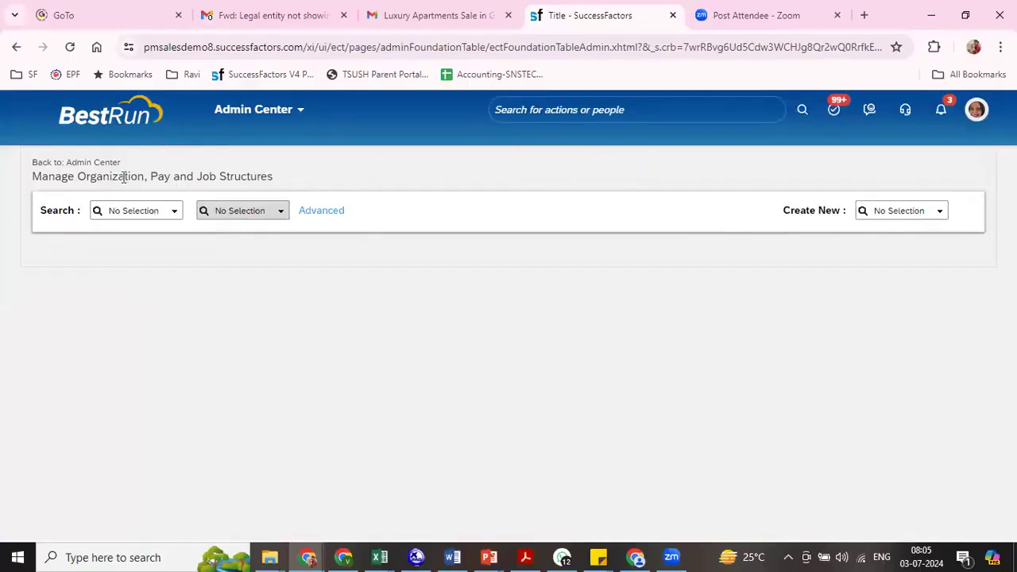
{"action": "left_click_drag", "start_coordinate": [124, 177], "coordinate": [274, 177]}
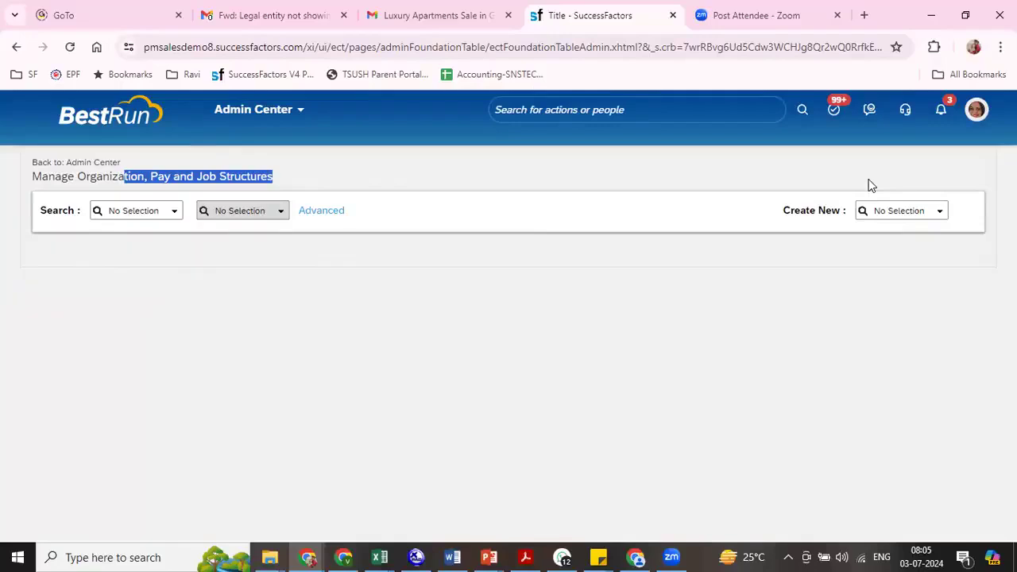
- Start a new Location Group record with the effective date 01/01/2024
{"action": "left_click", "coordinate": [897, 206]}
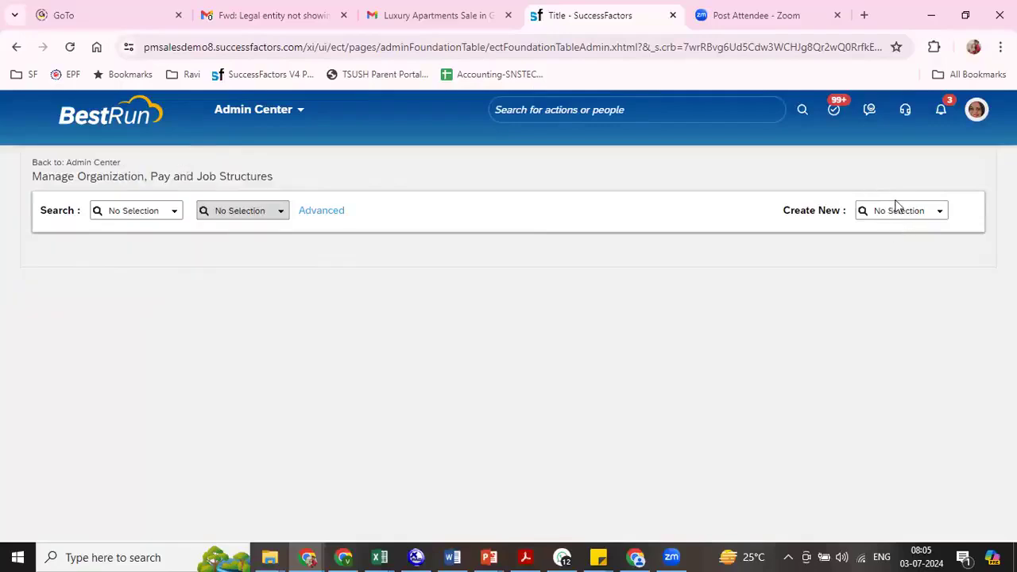
{"action": "left_click", "coordinate": [939, 212]}
{"action": "mouse_move", "coordinate": [934, 273]}
{"action": "left_mouse_down"}
{"action": "mouse_move", "coordinate": [934, 314]}
{"action": "mouse_move", "coordinate": [932, 278]}
{"action": "left_mouse_up"}
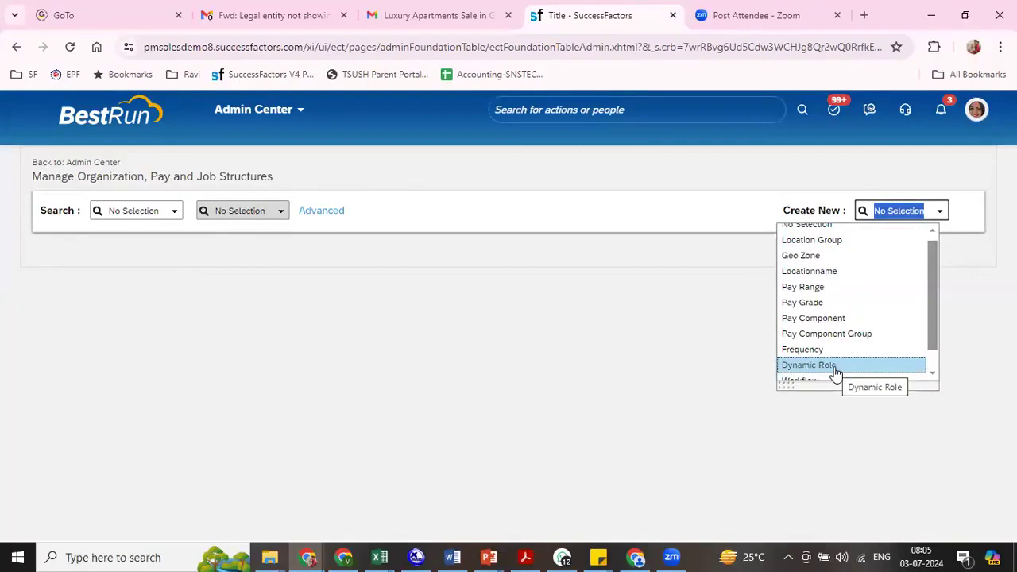
{"action": "left_click", "coordinate": [841, 246]}
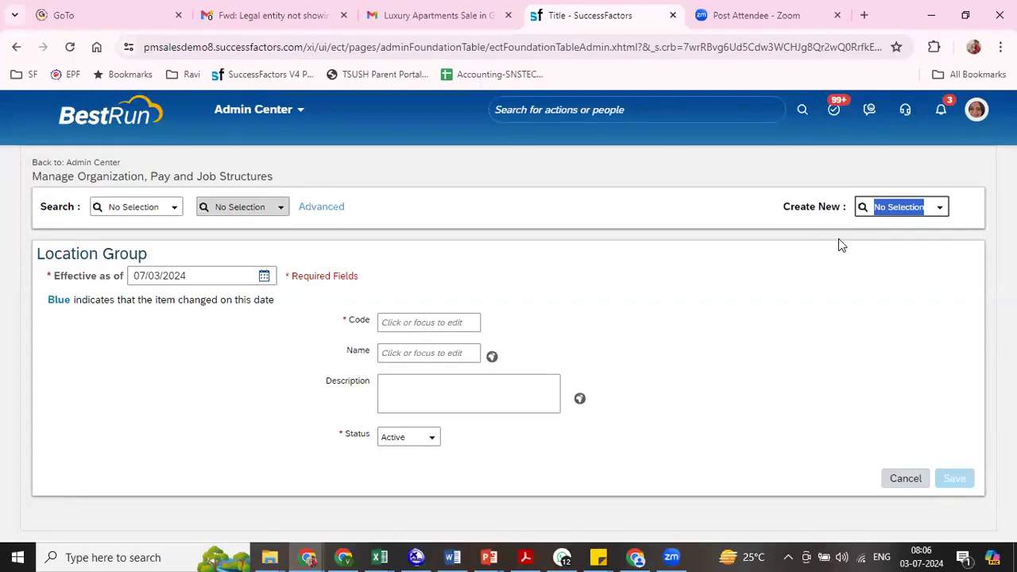
{"action": "left_click_drag", "start_coordinate": [199, 274], "coordinate": [123, 280]}
{"action": "type", "text": "0"}
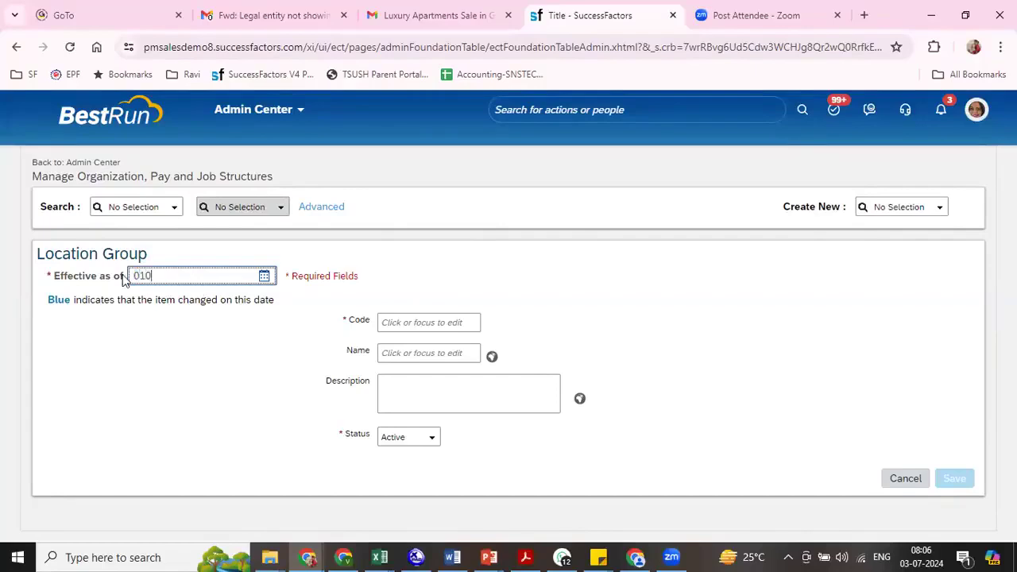
{"action": "type", "text": "1/01/2024"}
- Give the location group the code 8800 and the name RIL LG, and save the record
{"action": "left_click", "coordinate": [474, 320]}
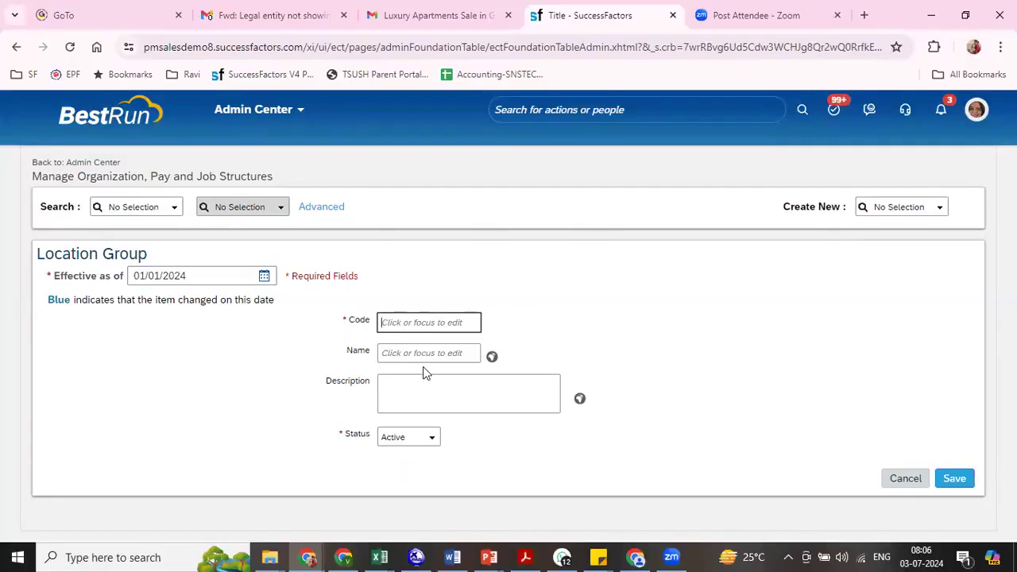
{"action": "type", "text": "8800"}
{"action": "key", "text": "Tab"}
{"action": "type", "text": "ROL"}
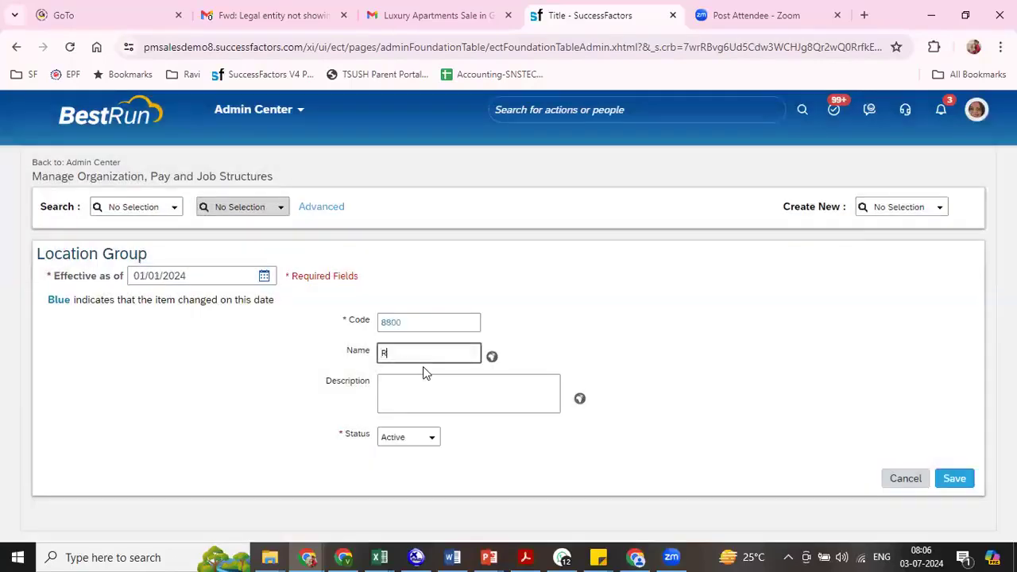
{"action": "key", "text": "BackSpace"}
{"action": "key", "text": "BackSpace"}
{"action": "type", "text": "IL LG"}
{"action": "key", "text": "Tab"}
{"action": "key", "text": "Tab"}
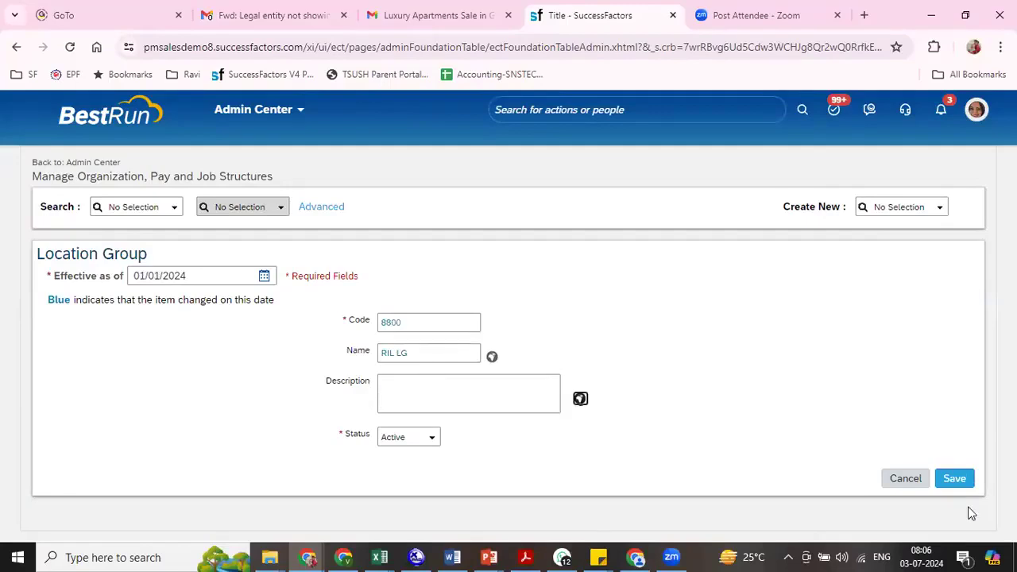
{"action": "left_click", "coordinate": [960, 478]}
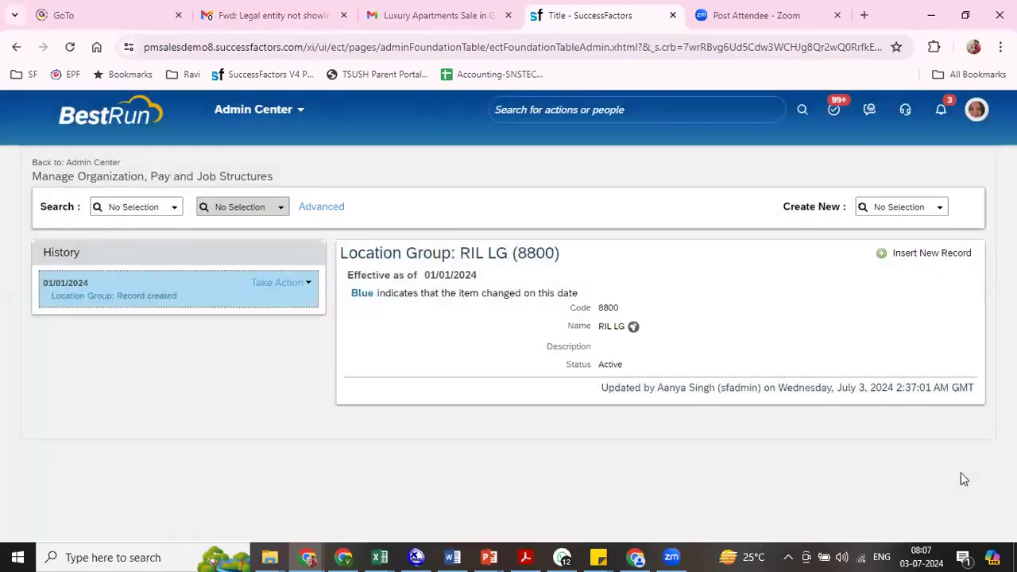
- Start a new Geo Zone record and check Geozone on the Foundation Objects slide in PowerPoint before returning to the form in Chrome
{"action": "left_click", "coordinate": [935, 209]}
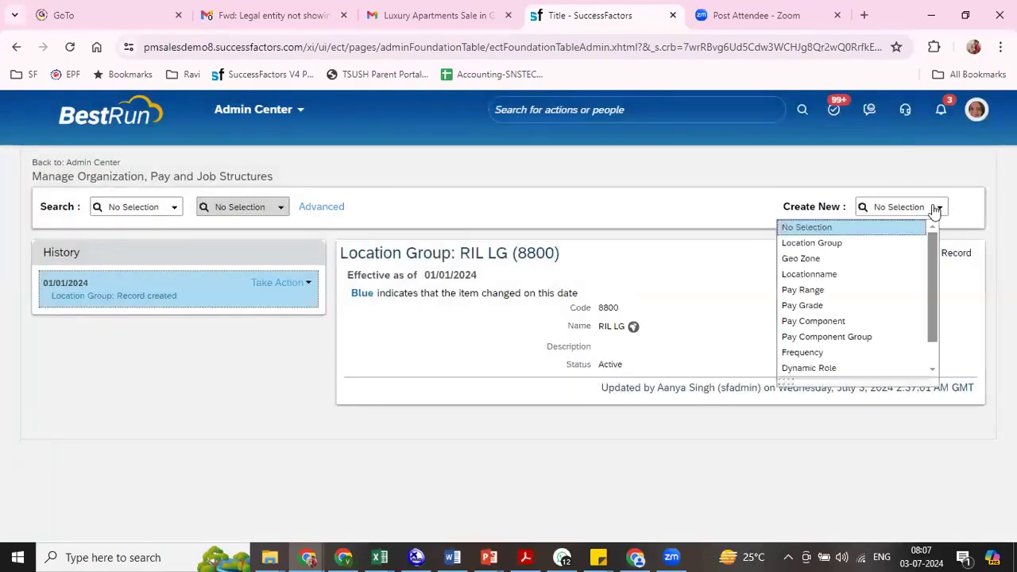
{"action": "left_click", "coordinate": [849, 259]}
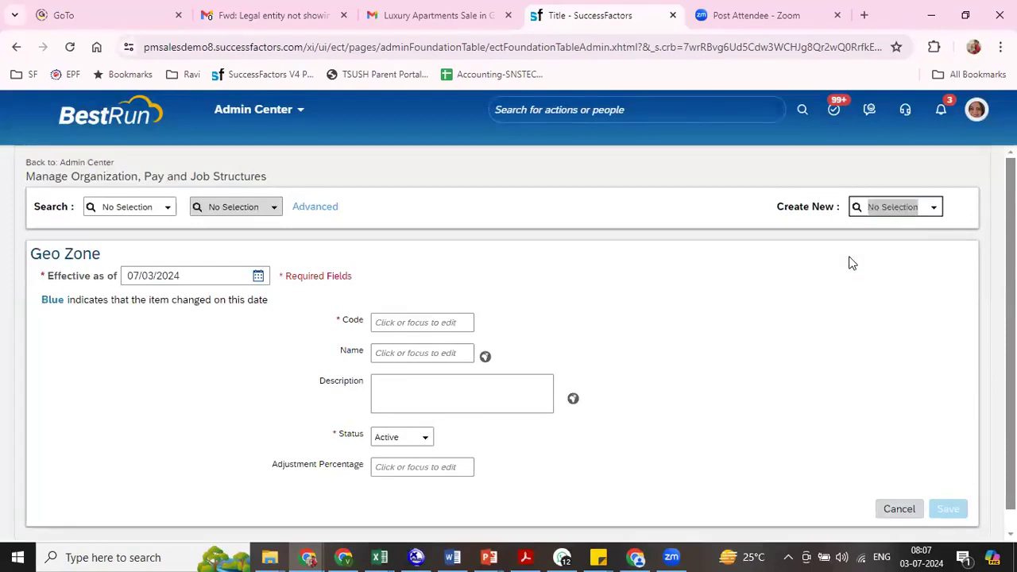
{"action": "key", "text": "alt+Tab"}
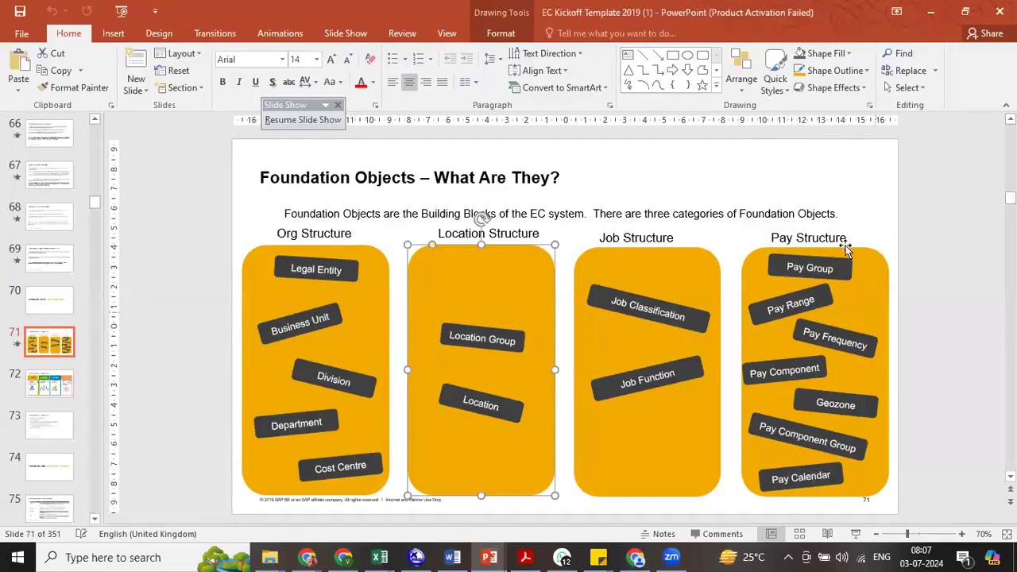
{"action": "left_click", "coordinate": [819, 405]}
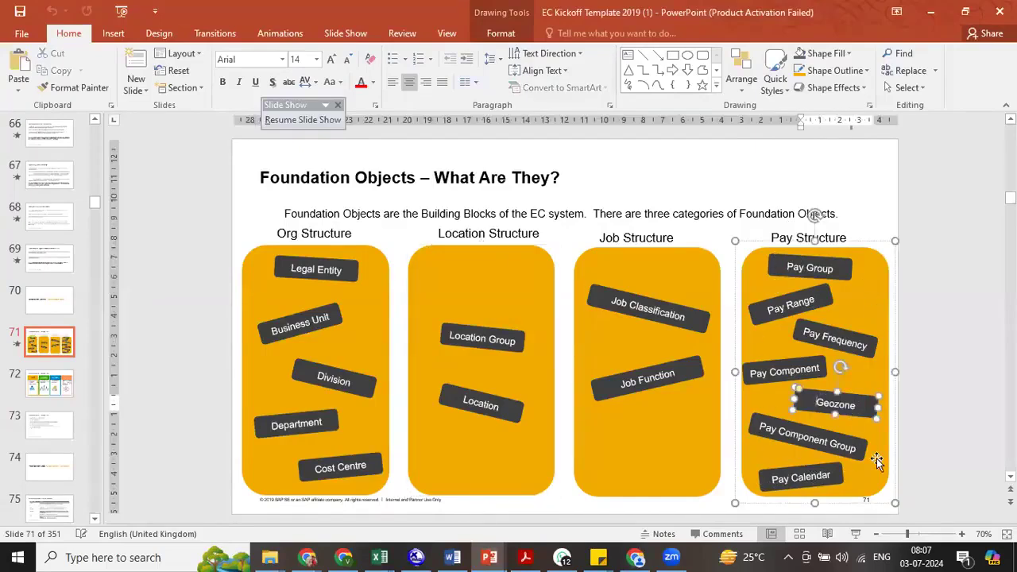
{"action": "key", "text": "alt+Tab"}
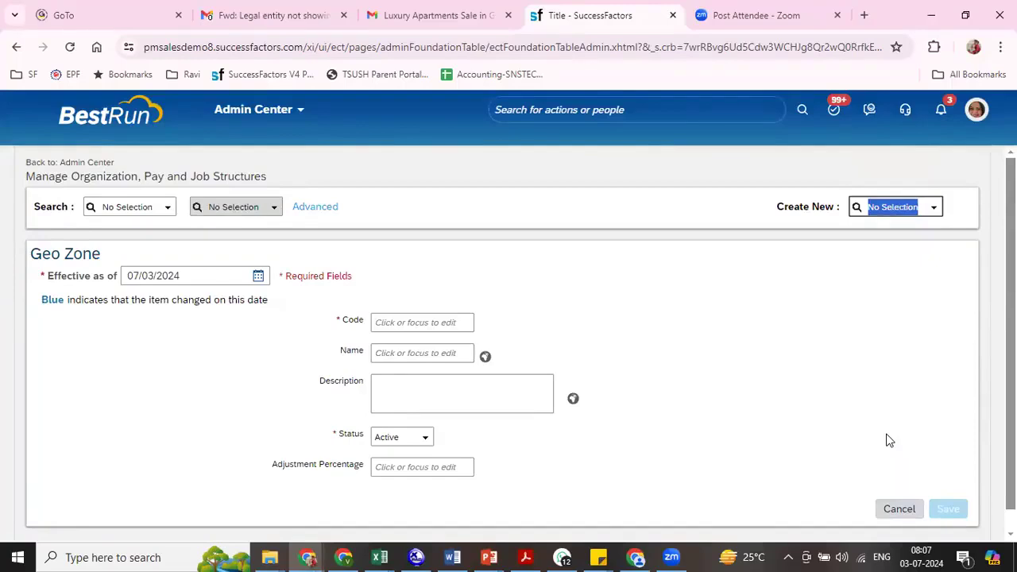
{"action": "key", "text": "alt+Tab"}
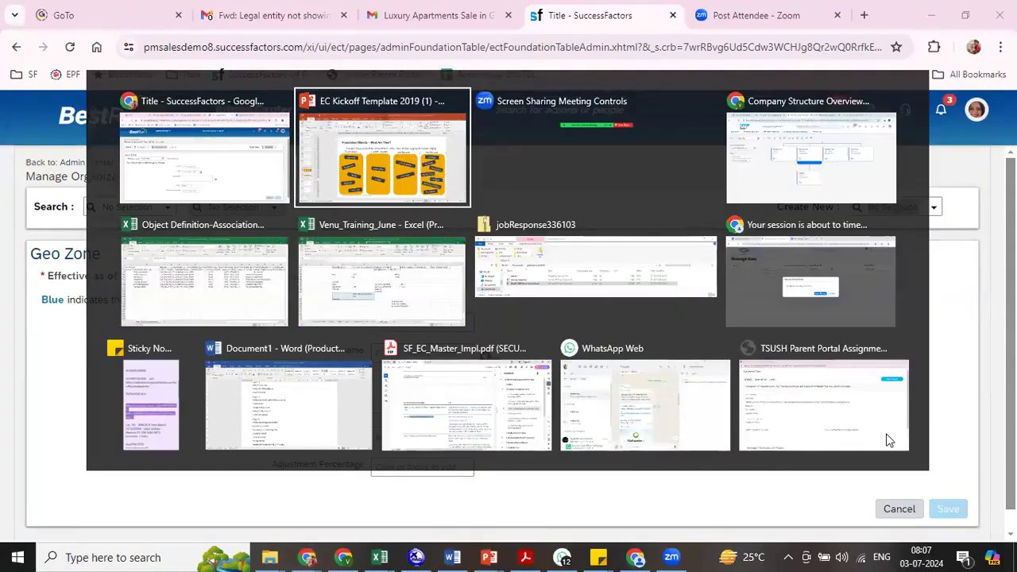
{"action": "key", "text": "alt+Tab"}
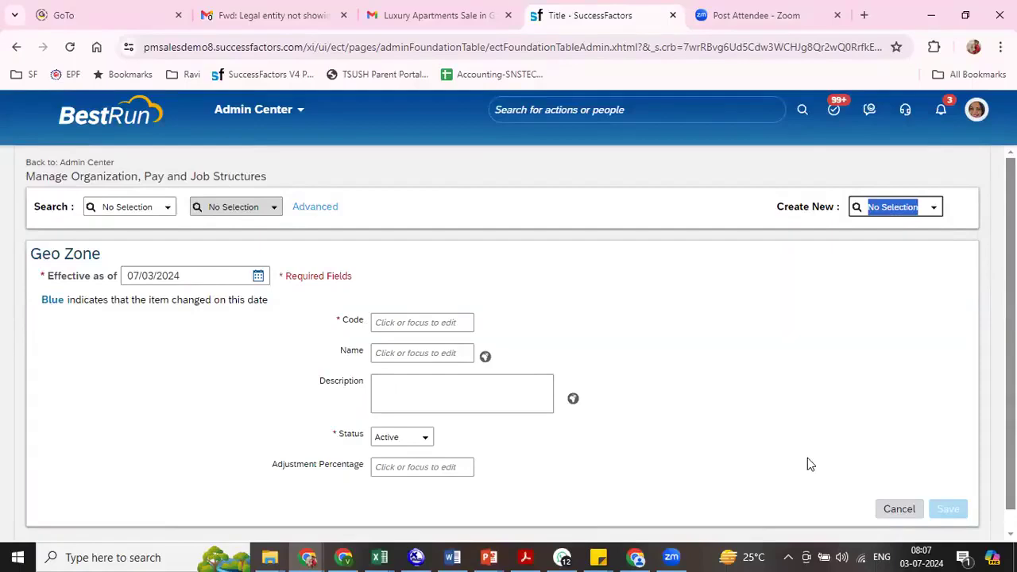
- Save the geo zone with effective date 01/01/2024, code 8800 and name RIL GZ
{"action": "left_click_drag", "start_coordinate": [218, 278], "coordinate": [106, 286]}
{"action": "type", "text": "01012024"}
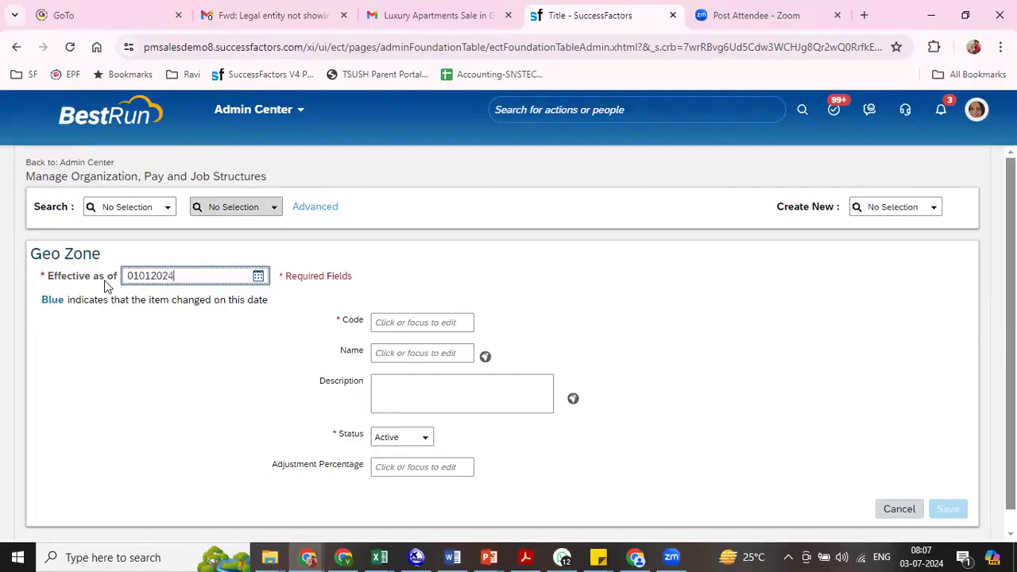
{"action": "left_click", "coordinate": [414, 324]}
{"action": "type", "text": "8800"}
{"action": "key", "text": "Tab"}
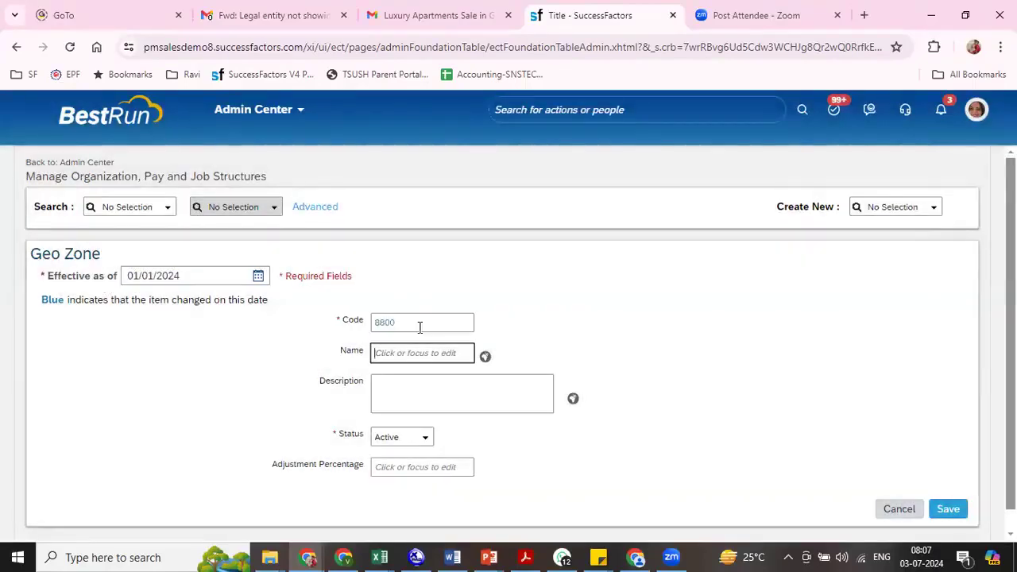
{"action": "type", "text": "RL"}
{"action": "key", "text": "BackSpace"}
{"action": "type", "text": "IL GZ"}
{"action": "left_click", "coordinate": [950, 510]}
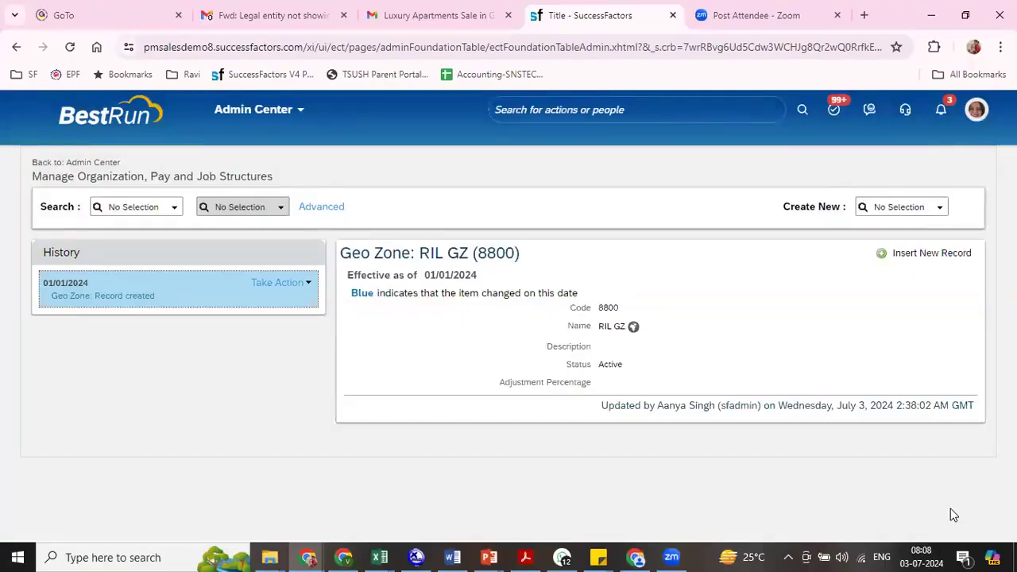
{"action": "left_click_drag", "start_coordinate": [504, 383], "coordinate": [598, 390]}
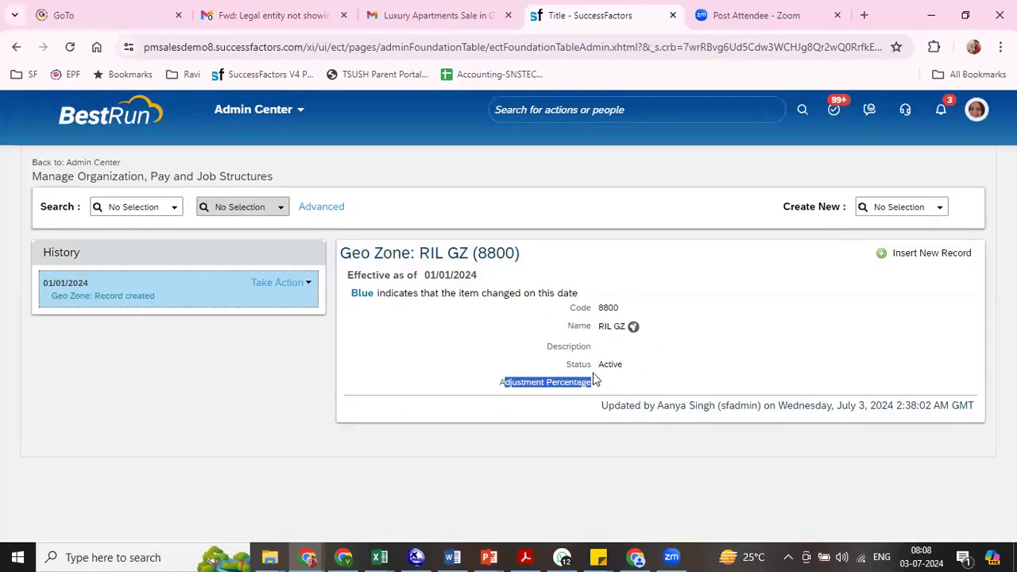
- Start a new Locationname record and duplicate its browser tab
{"action": "left_click", "coordinate": [939, 209]}
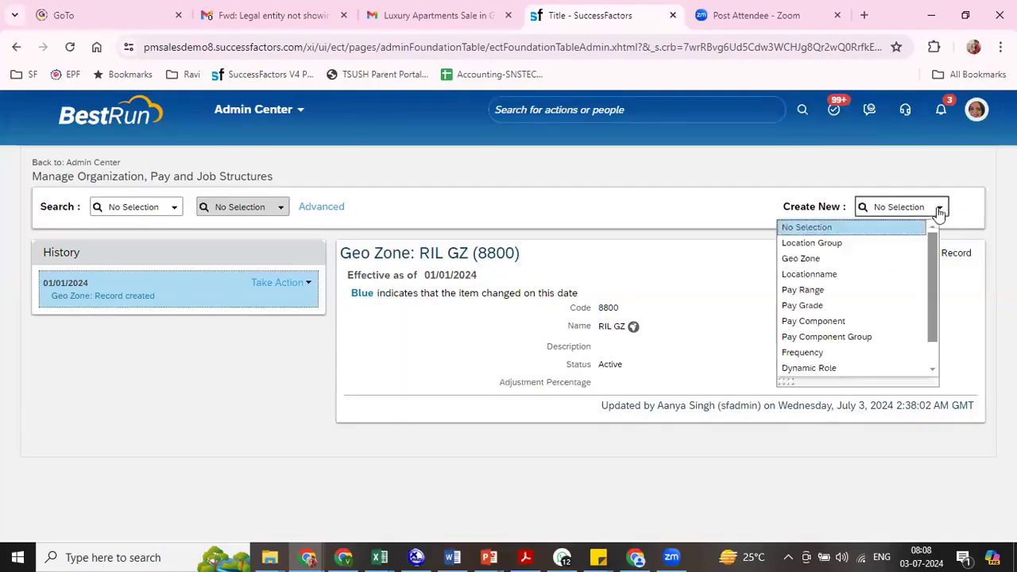
{"action": "left_click", "coordinate": [844, 275]}
{"action": "right_click", "coordinate": [573, 23]}
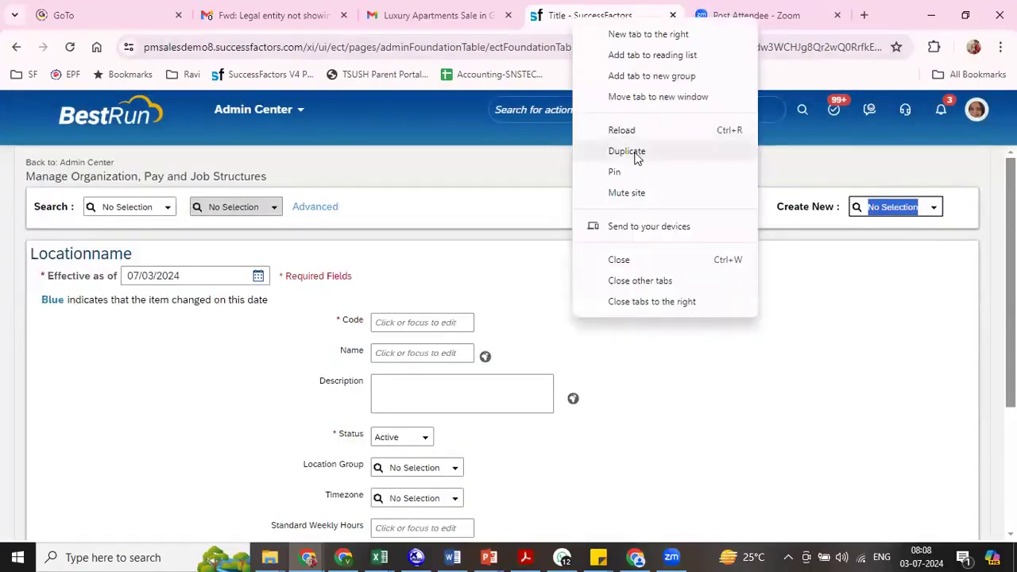
{"action": "left_click", "coordinate": [635, 156]}
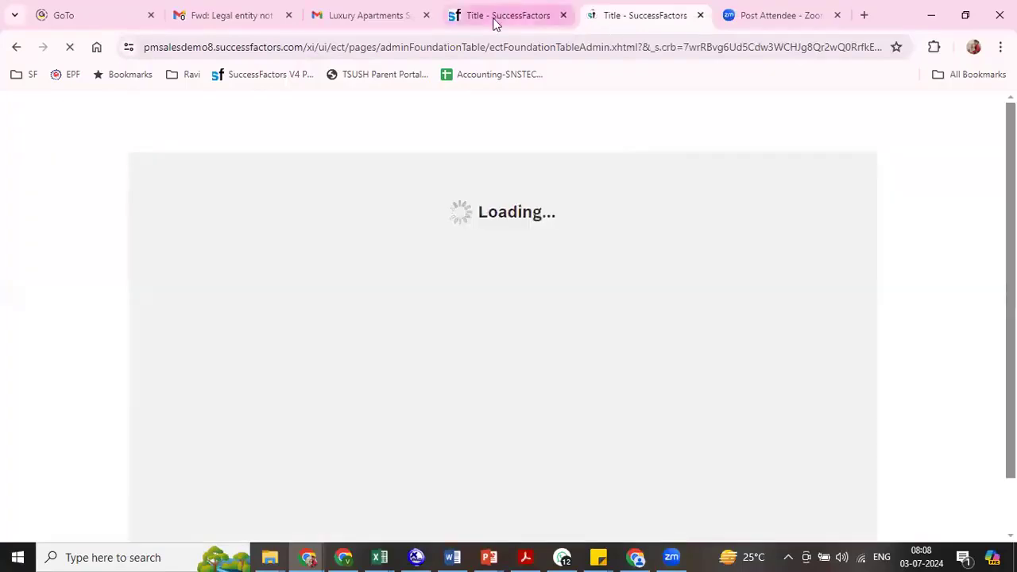
- Return to the original tab and examine the Locationname form's fields, from the effective date down to the business address
{"action": "left_click", "coordinate": [497, 24]}
{"action": "left_click_drag", "start_coordinate": [36, 253], "coordinate": [112, 256]}
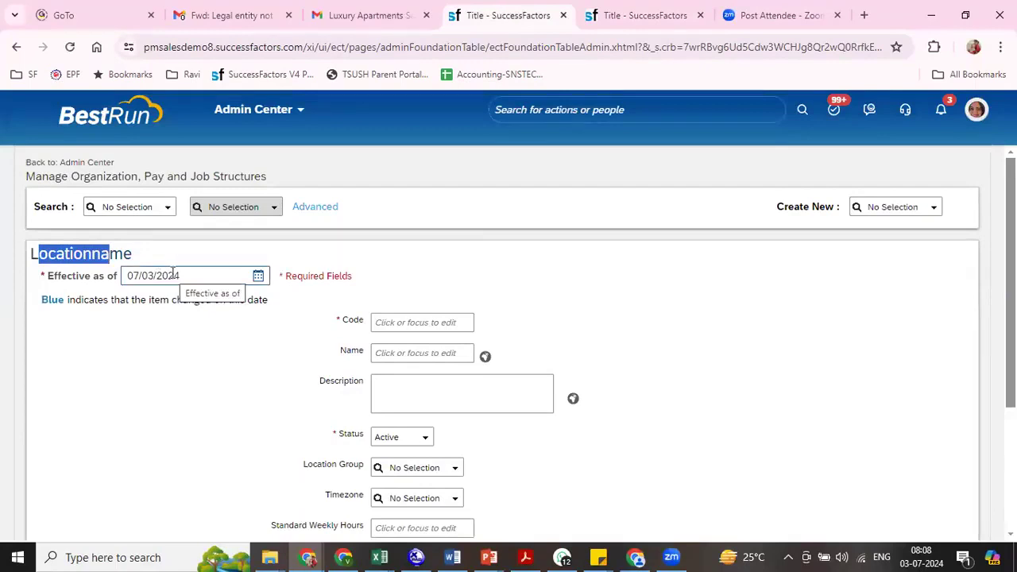
{"action": "scroll", "coordinate": [509, 342], "scroll_direction": "down", "scroll_amount": 2}
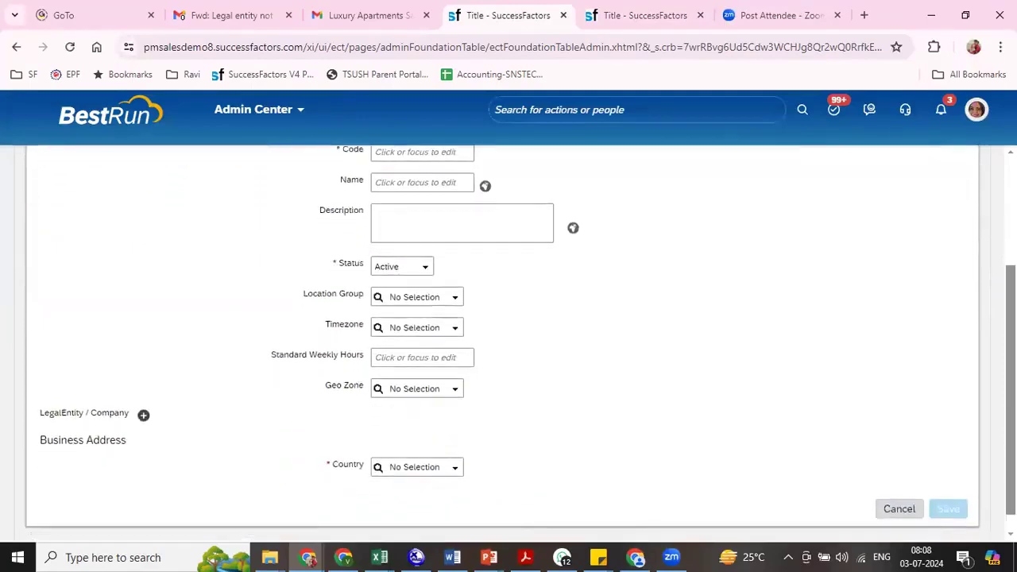
{"action": "scroll", "coordinate": [509, 342], "scroll_direction": "up", "scroll_amount": 2}
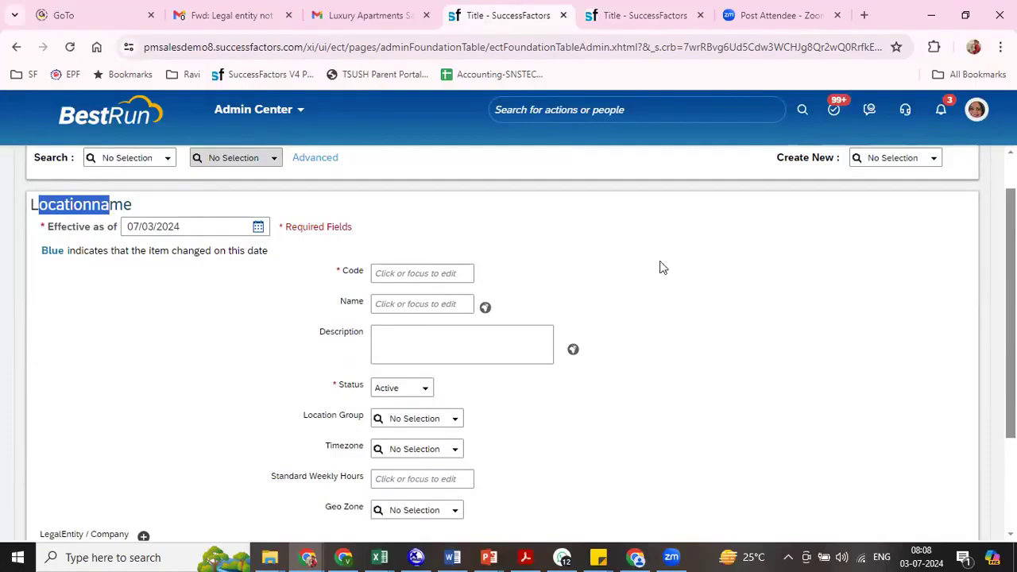
- Set the location's effective date to 01/01/2024, its code to 8800 and its name to RIL Mumbai
{"action": "left_click_drag", "start_coordinate": [198, 226], "coordinate": [109, 237]}
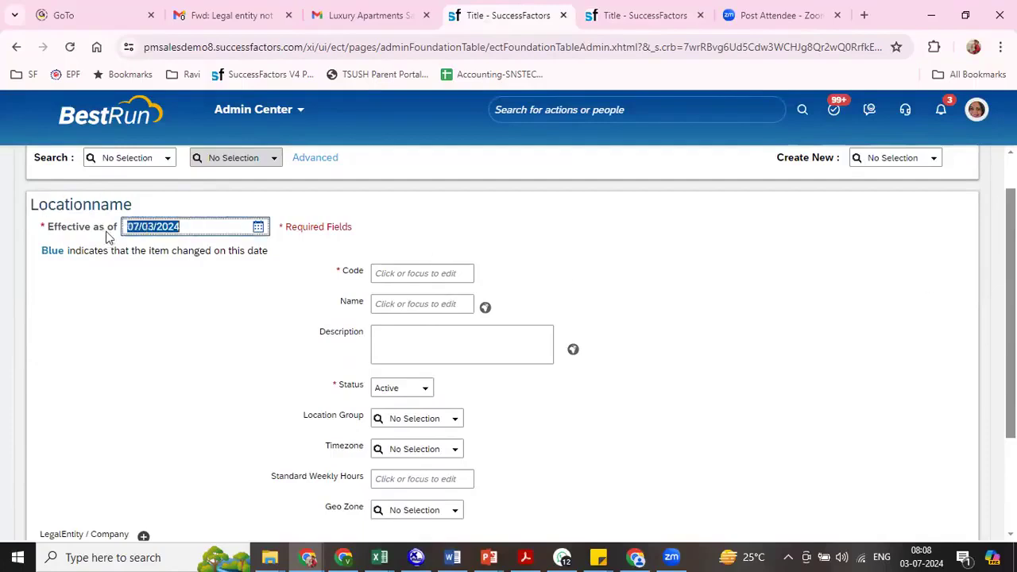
{"action": "type", "text": "01/01/2024"}
{"action": "key", "text": "Tab"}
{"action": "type", "text": "8800"}
{"action": "key", "text": "Tab"}
{"action": "type", "text": "RIL Mumbai"}
- Assign location group RIL LG (8800) and geo zone RIL GZ (8800) to the location
{"action": "key", "text": "Tab"}
{"action": "key", "text": "Tab"}
{"action": "key", "text": "Tab"}
{"action": "key", "text": "Tab"}
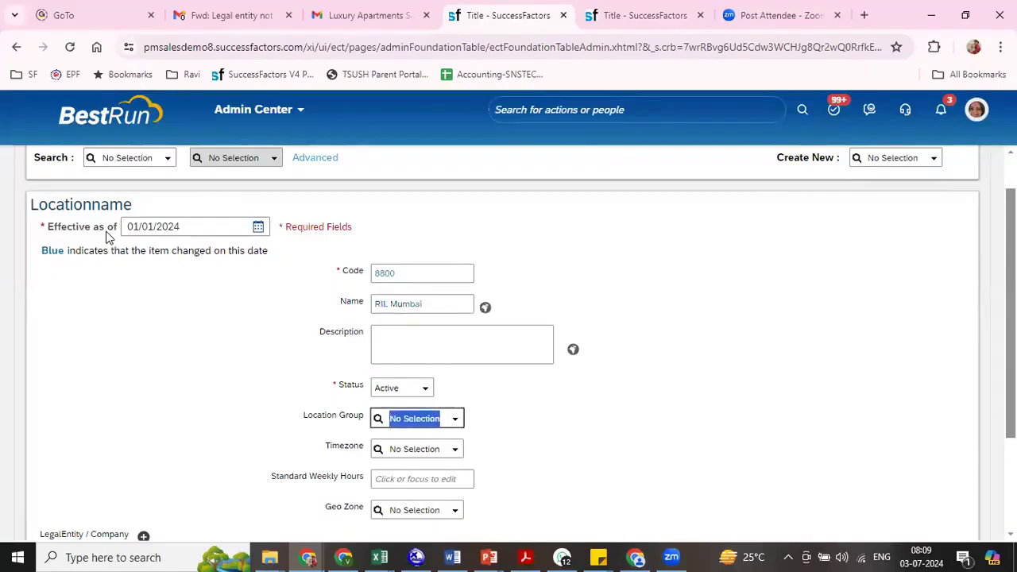
{"action": "type", "text": "ri"}
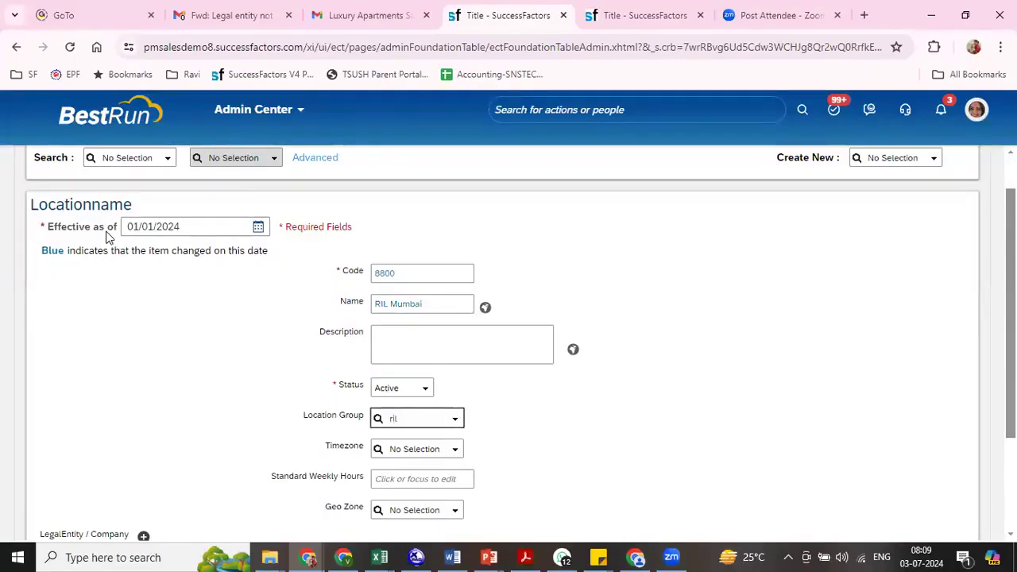
{"action": "type", "text": "l"}
{"action": "left_click", "coordinate": [418, 438]}
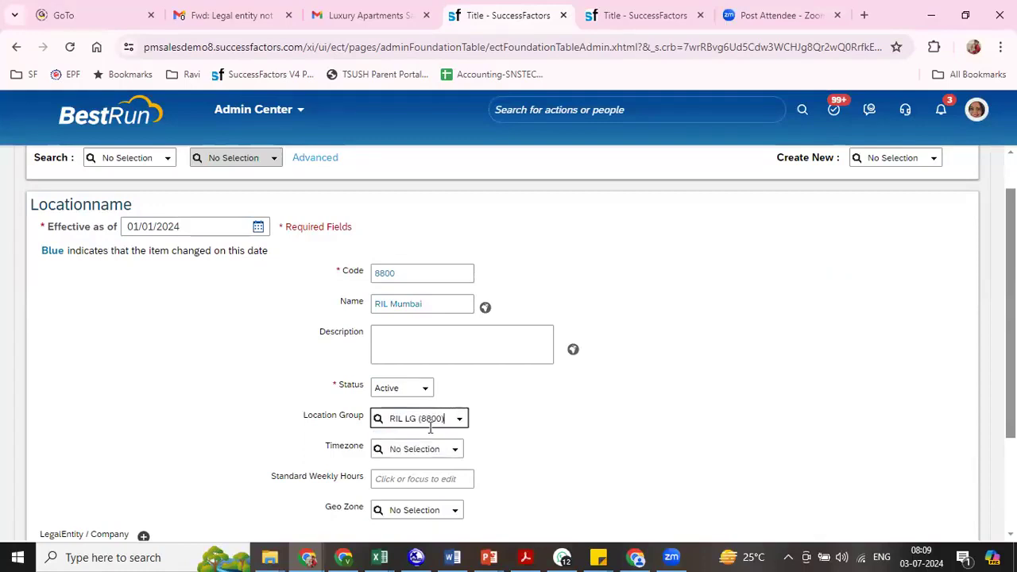
{"action": "triple_click", "coordinate": [380, 304]}
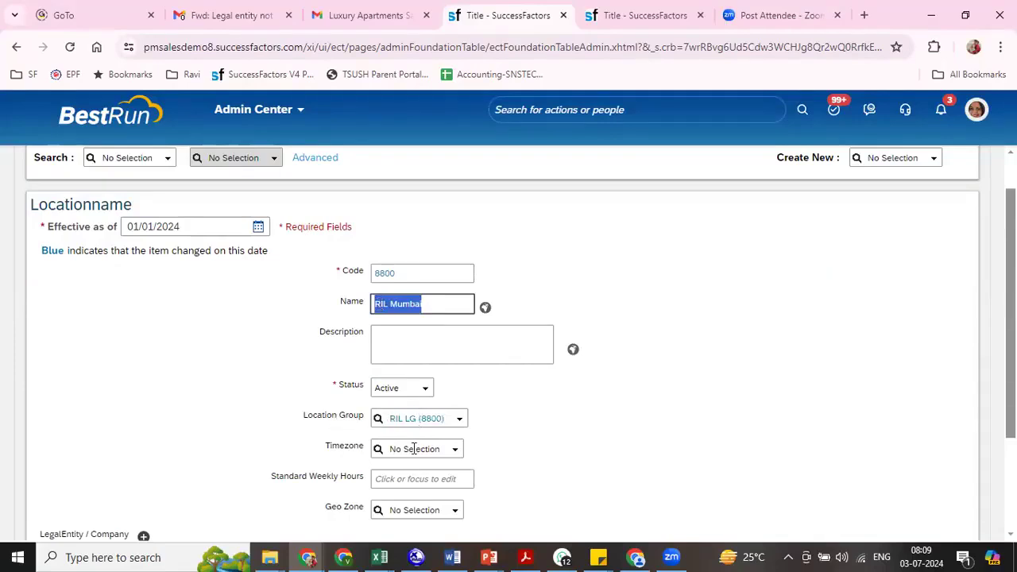
{"action": "left_click", "coordinate": [410, 509]}
{"action": "type", "text": "ril"}
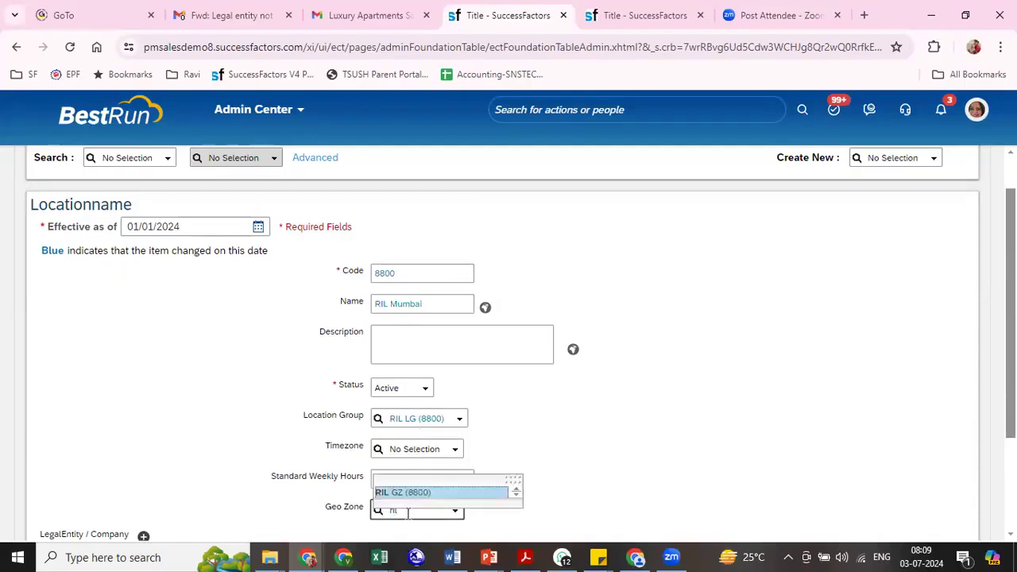
{"action": "left_click", "coordinate": [404, 493]}
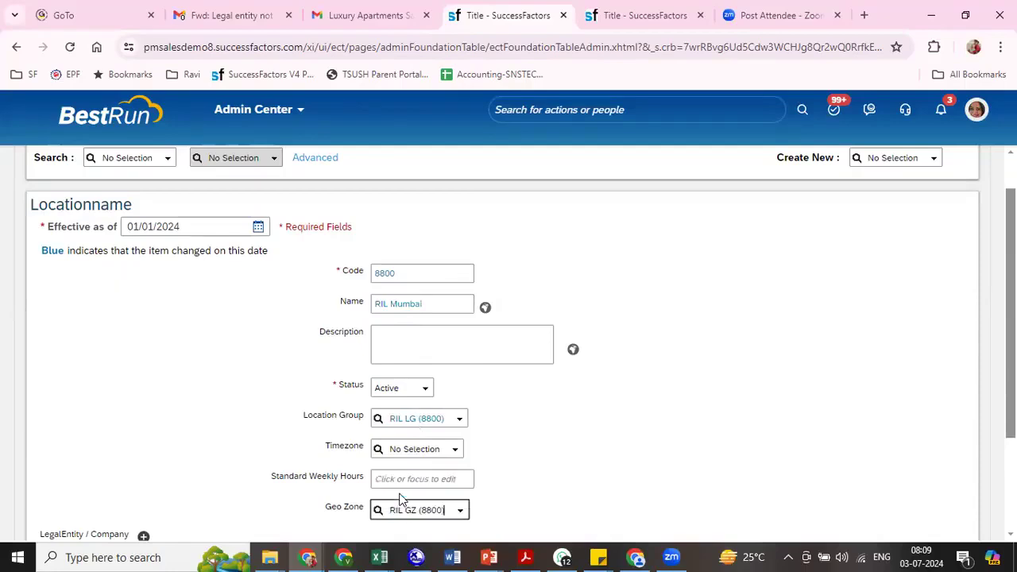
{"action": "double_click", "coordinate": [382, 304]}
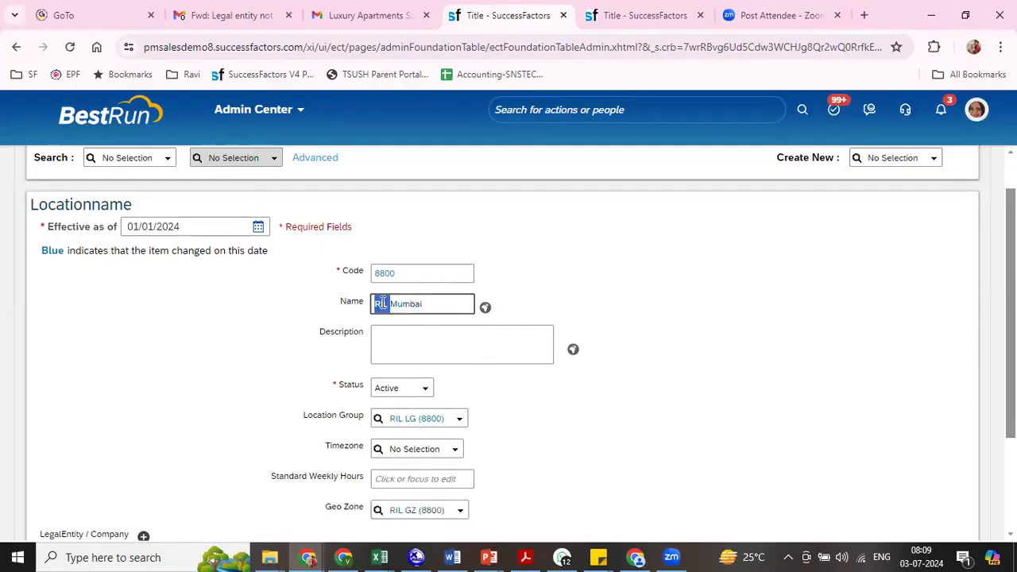
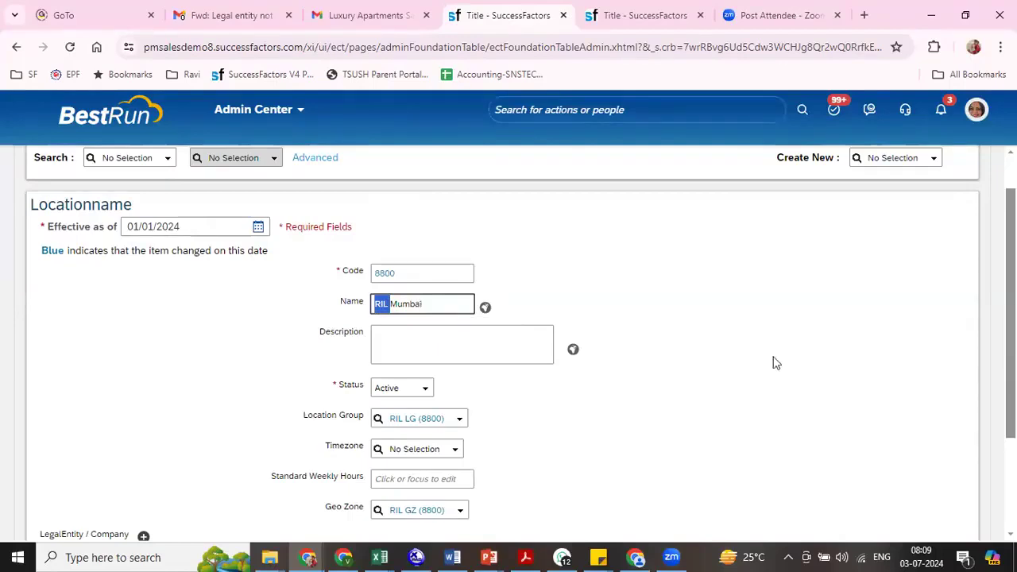
- Set the RIL Mumbai location's timezone to Asia/Kolkata (GMT+05:30)
{"action": "left_click", "coordinate": [694, 421]}
{"action": "left_click", "coordinate": [456, 451]}
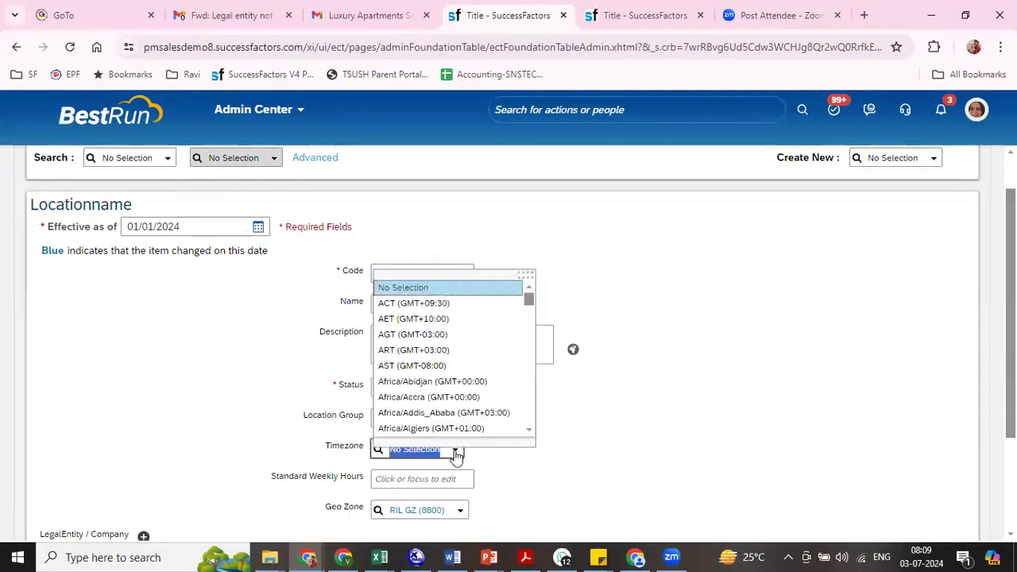
{"action": "type", "text": "kol"}
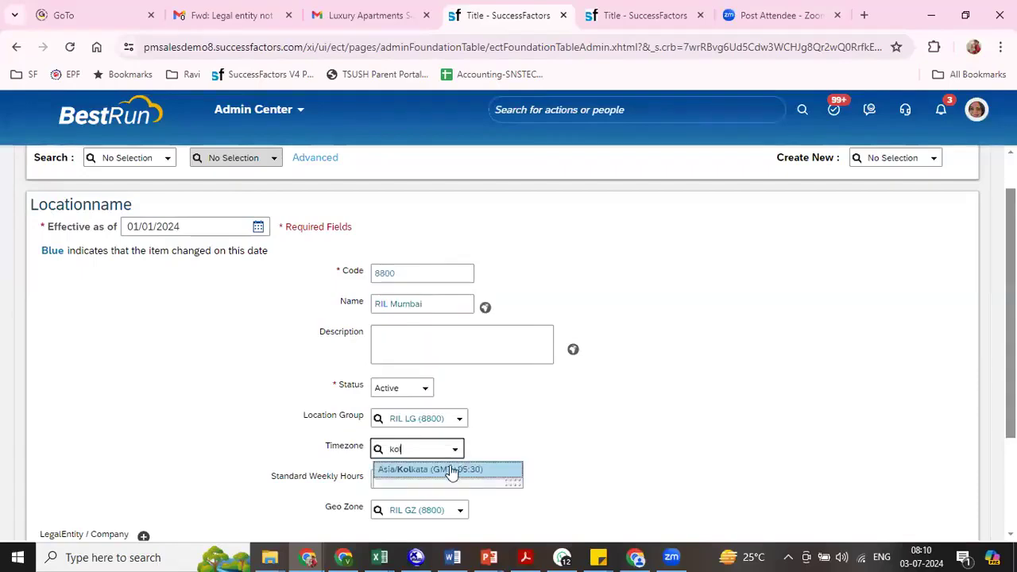
{"action": "left_click", "coordinate": [451, 470]}
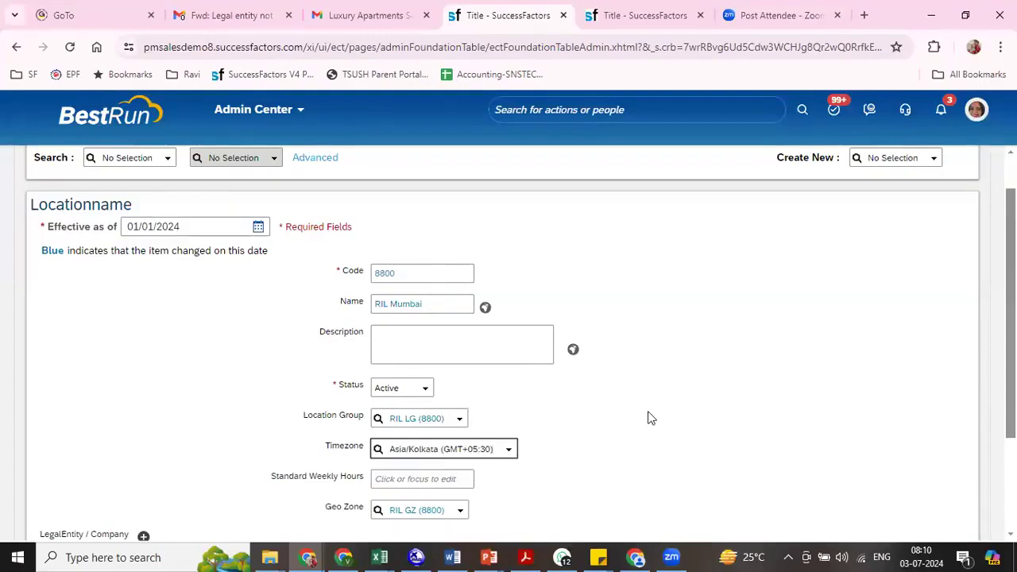
- Review the standard weekly hours field and link the location to the legal entity Reliance Industries Ltd (8800)
{"action": "scroll", "coordinate": [521, 344], "scroll_direction": "down", "scroll_amount": 2}
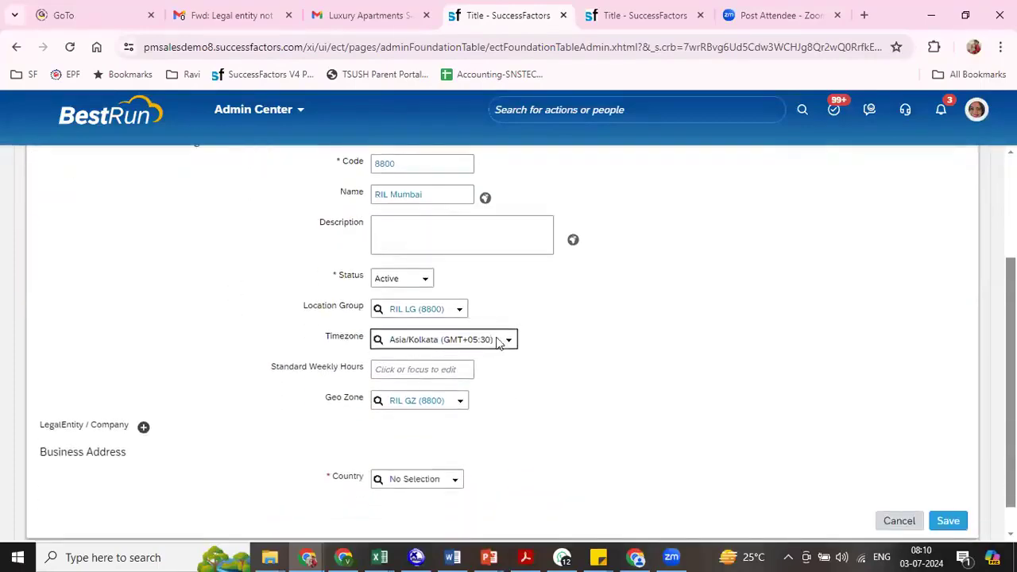
{"action": "left_click_drag", "start_coordinate": [279, 369], "coordinate": [355, 380]}
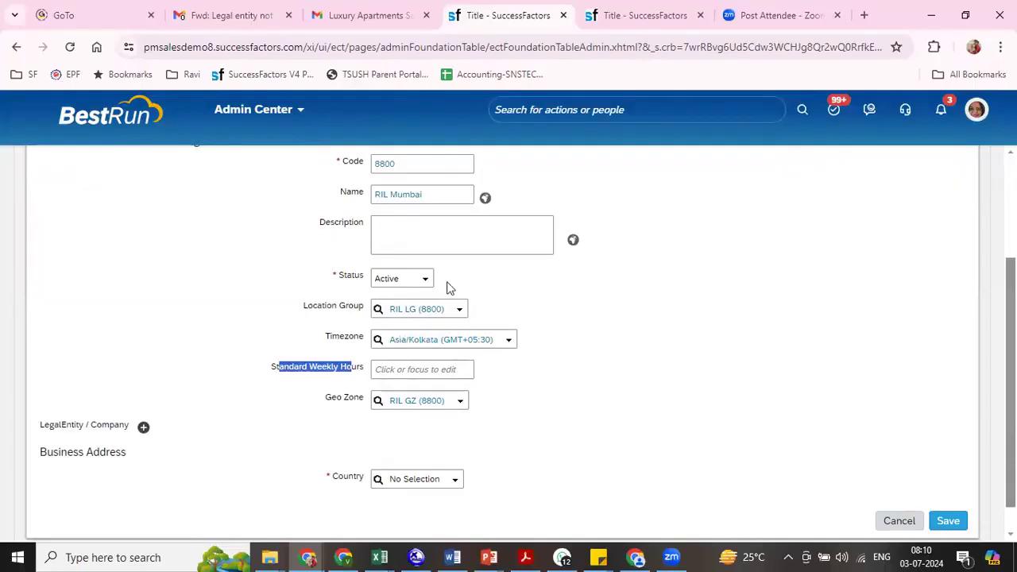
{"action": "left_click", "coordinate": [411, 371]}
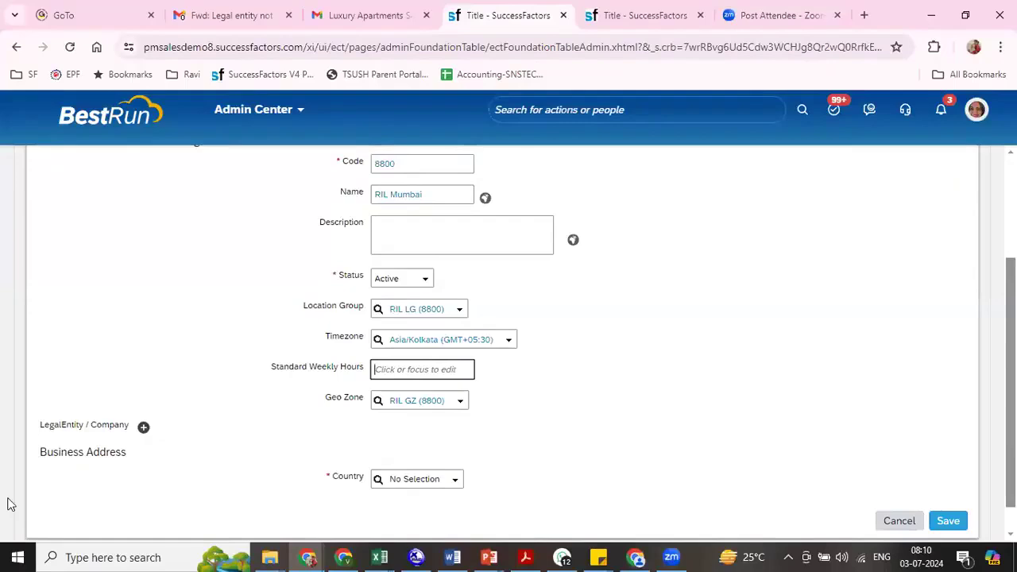
{"action": "left_click", "coordinate": [143, 427]}
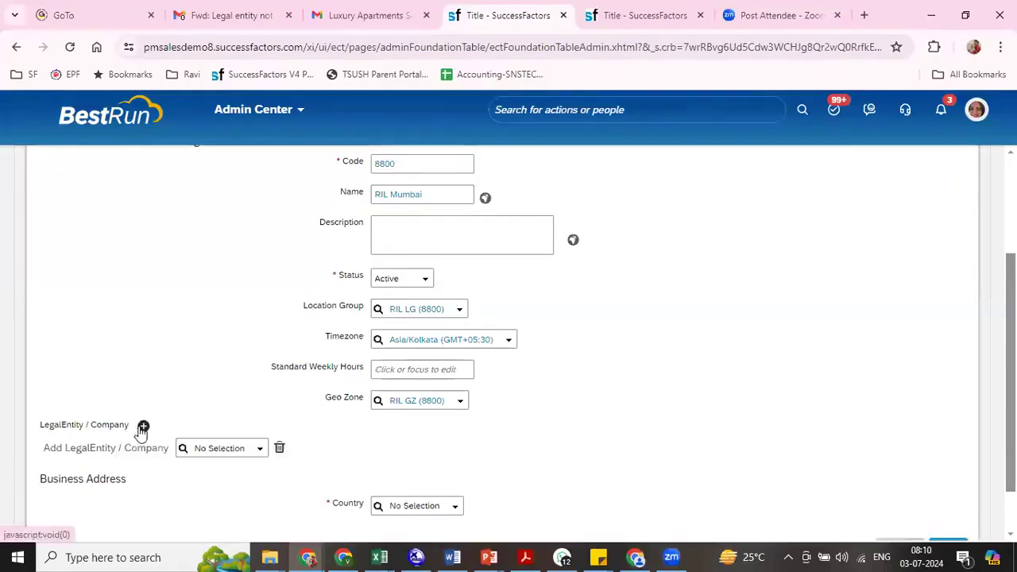
{"action": "type", "text": "8800"}
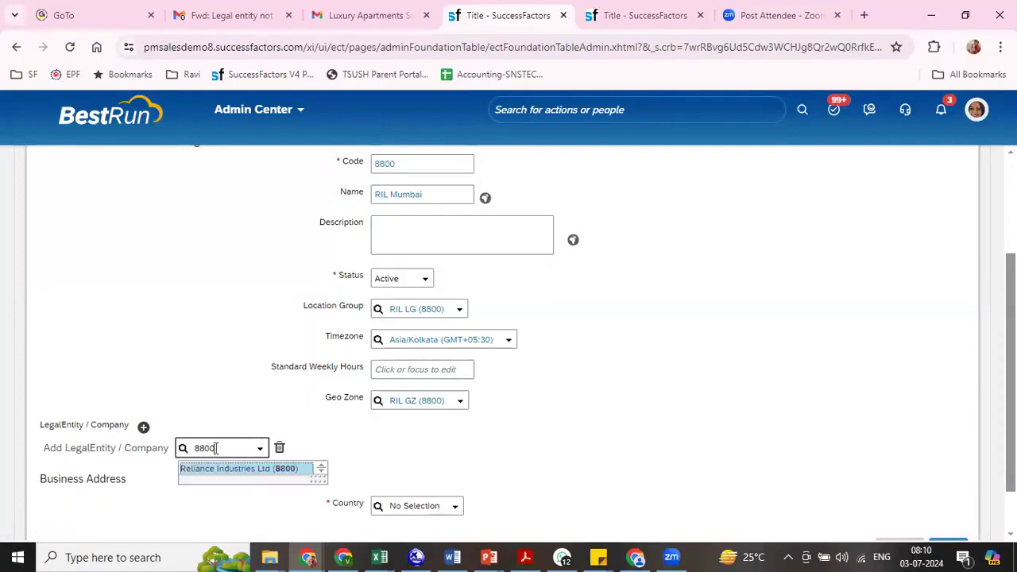
{"action": "left_click", "coordinate": [217, 469]}
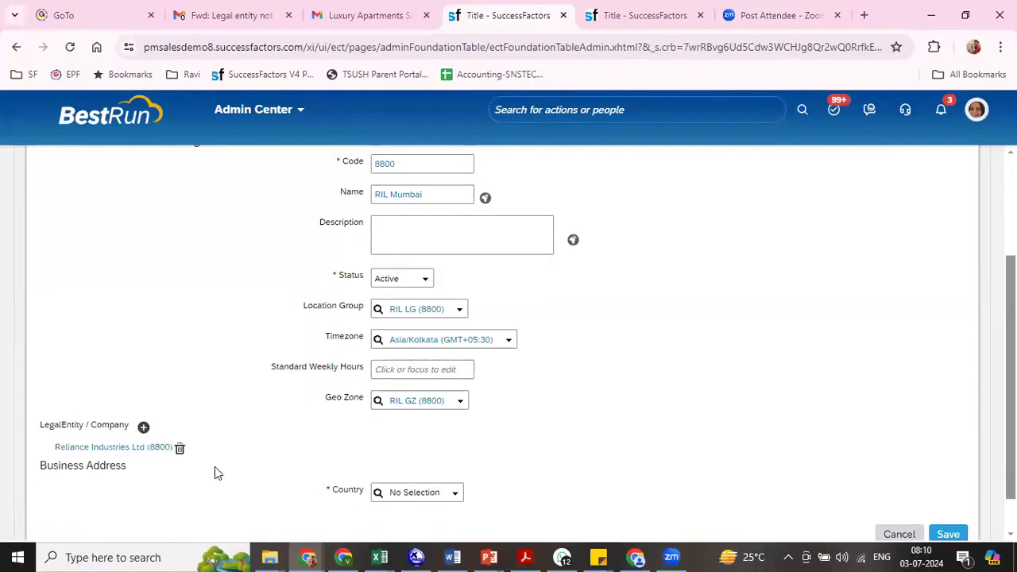
- Set the business address country to India and the state to Maharashtra, and save the location record
{"action": "left_click_drag", "start_coordinate": [41, 461], "coordinate": [132, 475]}
{"action": "left_click", "coordinate": [406, 493]}
{"action": "type", "text": "Indi"}
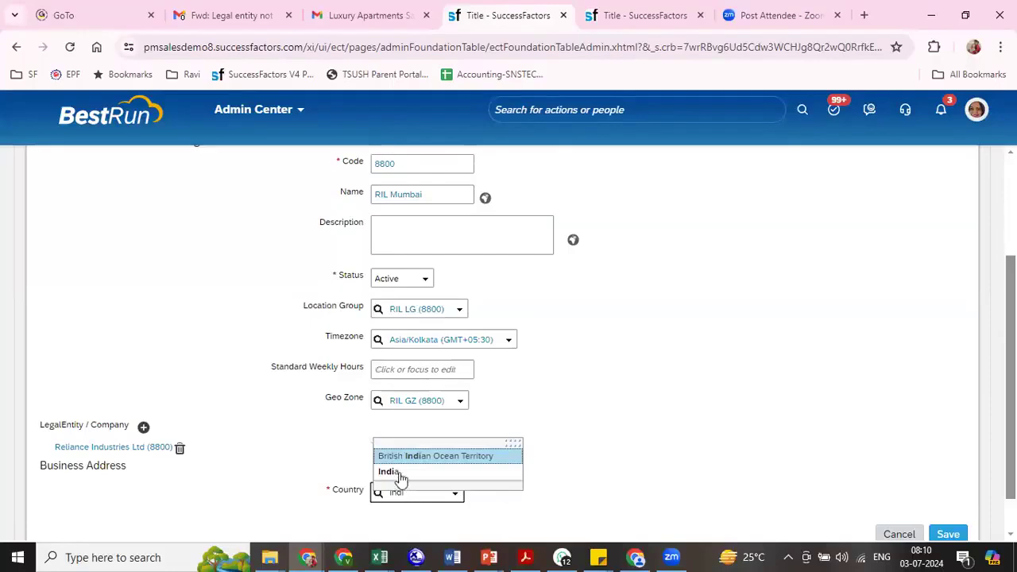
{"action": "left_click", "coordinate": [398, 473]}
{"action": "scroll", "coordinate": [429, 318], "scroll_direction": "down", "scroll_amount": 3}
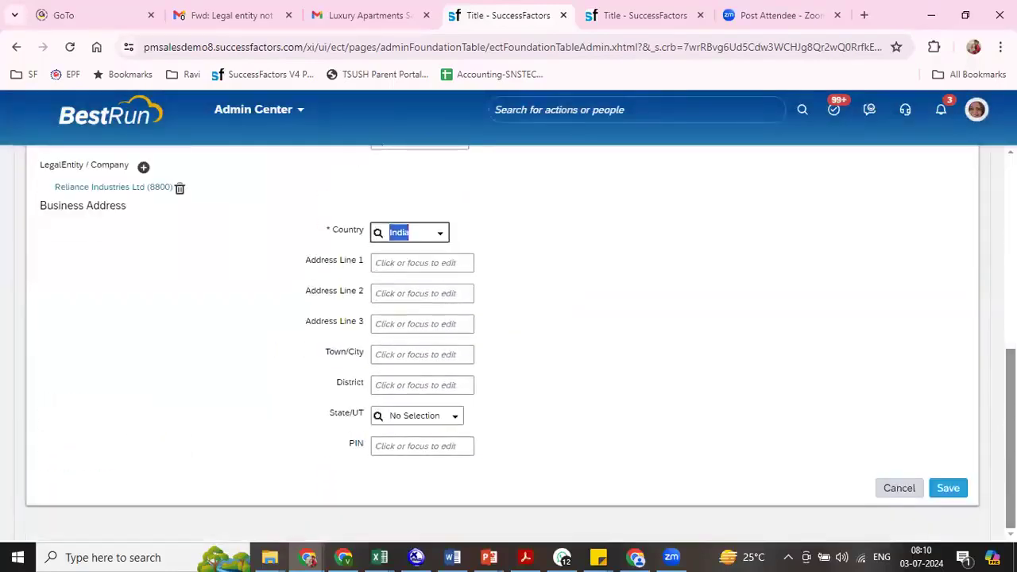
{"action": "left_click", "coordinate": [408, 415]}
{"action": "type", "text": "maha"}
{"action": "left_click", "coordinate": [429, 437]}
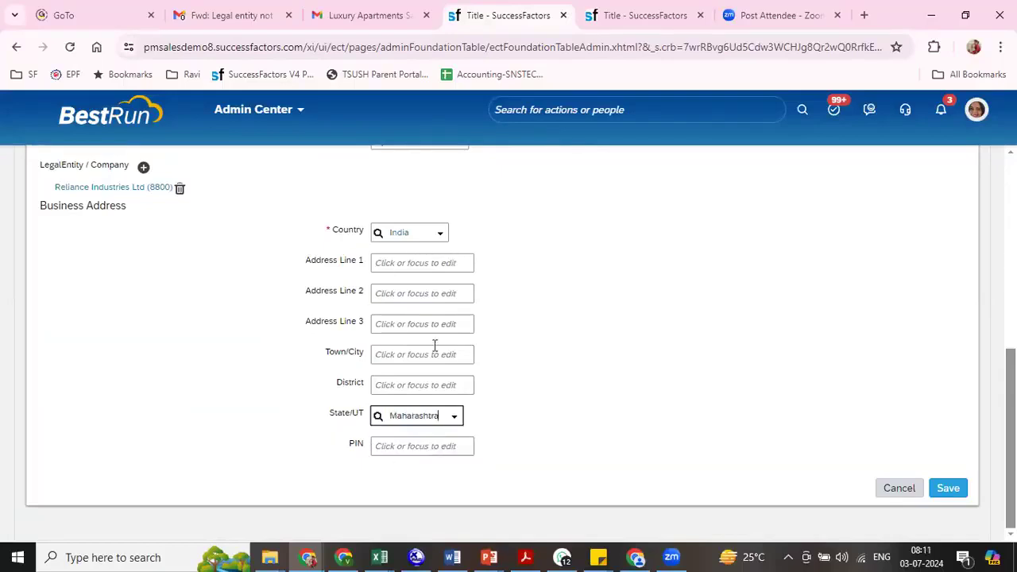
{"action": "left_click", "coordinate": [947, 487]}
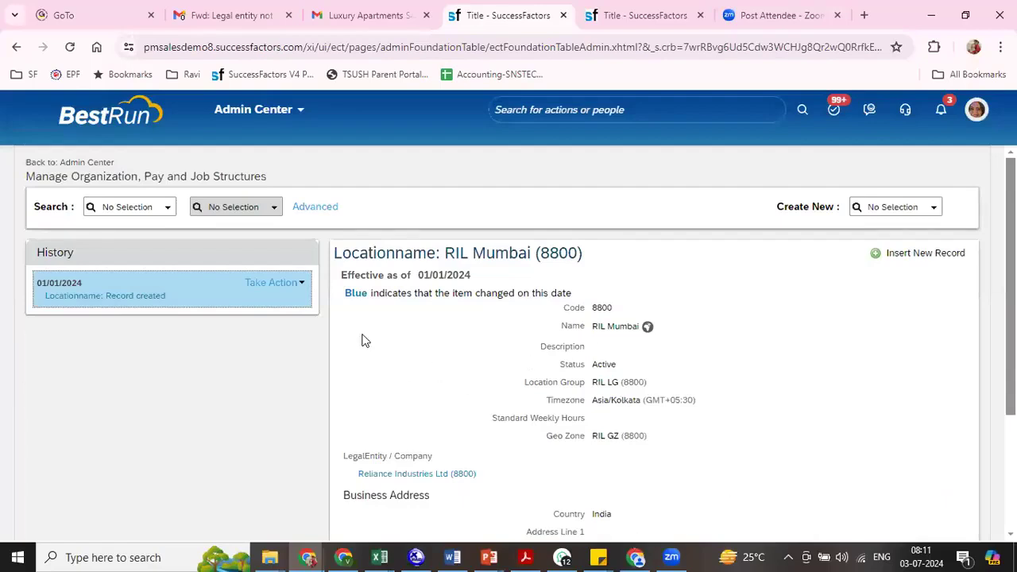
- Start another new Locationname record
{"action": "left_click", "coordinate": [296, 285]}
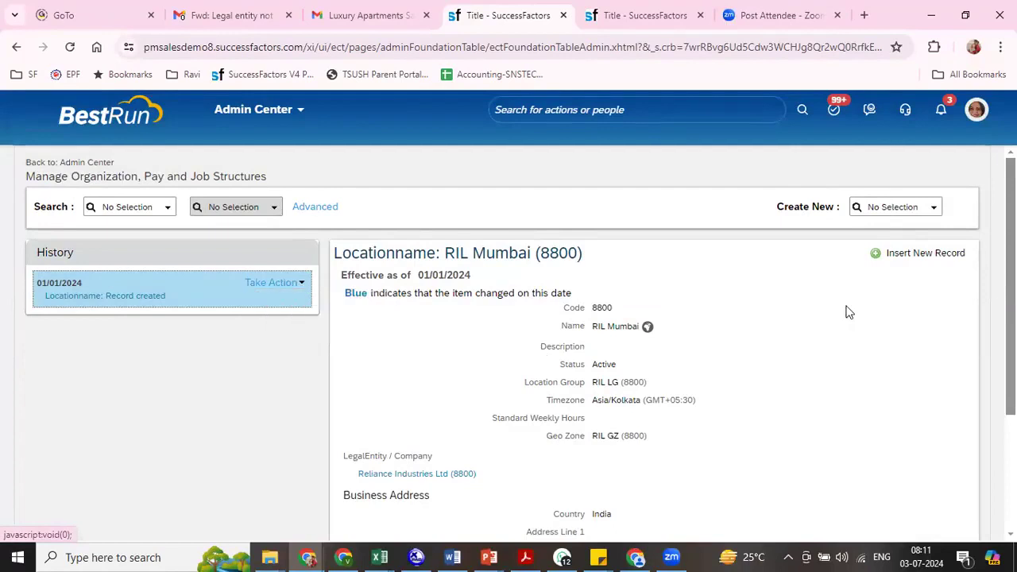
{"action": "left_click", "coordinate": [887, 205]}
{"action": "type", "text": "loc"}
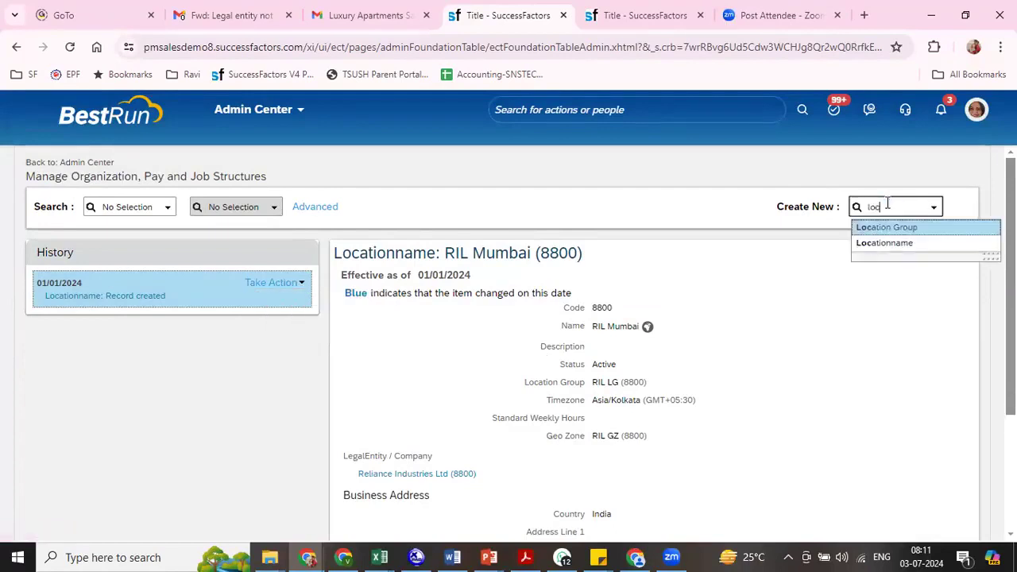
{"action": "left_click", "coordinate": [890, 243]}
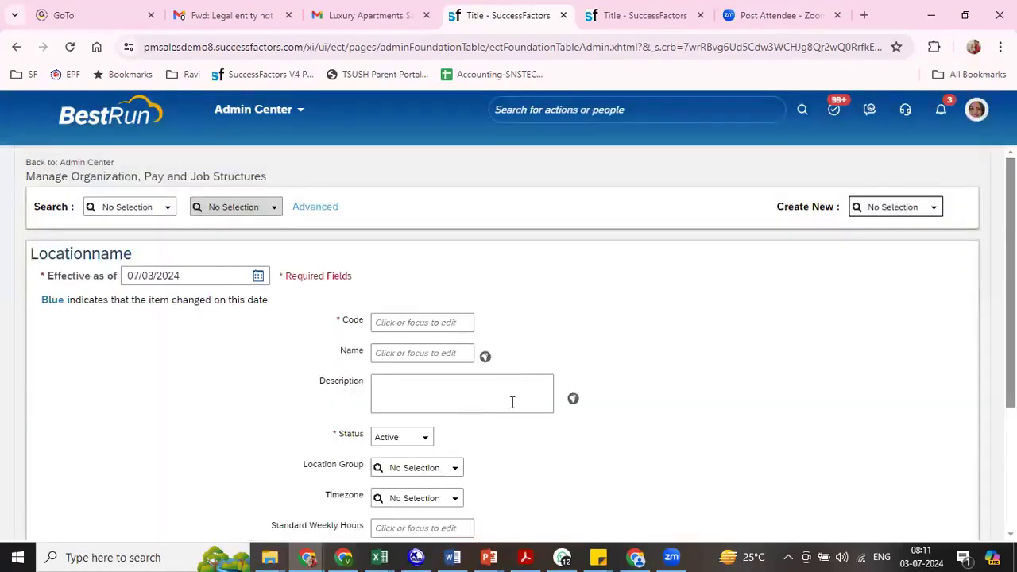
- Set the new location's effective date to 01/01/2024, its code to 8801 and its name to RIL Bangalore
{"action": "left_click_drag", "start_coordinate": [212, 276], "coordinate": [120, 283]}
{"action": "type", "text": "0"}
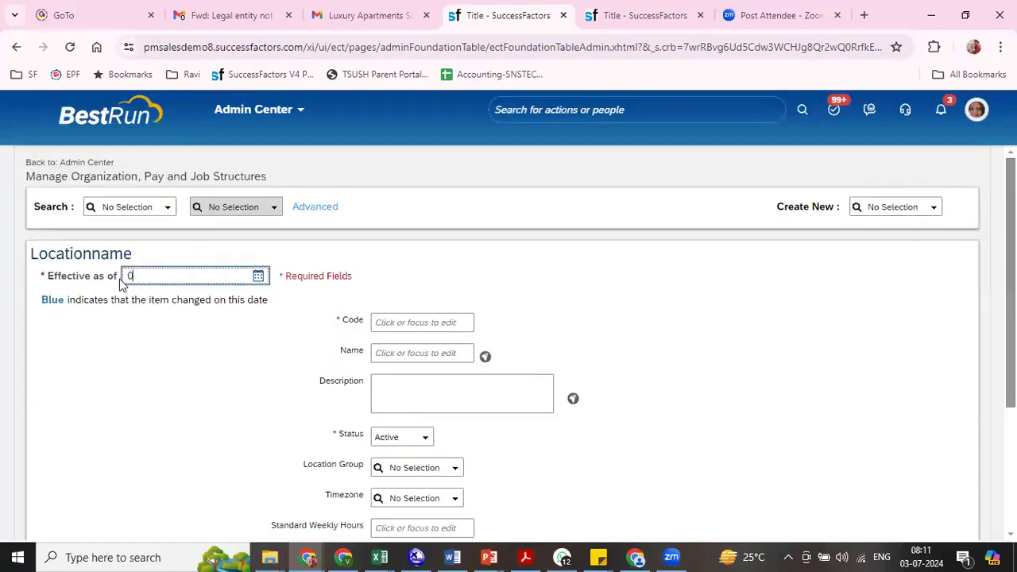
{"action": "type", "text": "1/01/2024"}
{"action": "key", "text": "Tab"}
{"action": "type", "text": "8801"}
{"action": "key", "text": "Tab"}
{"action": "type", "text": "RIL"}
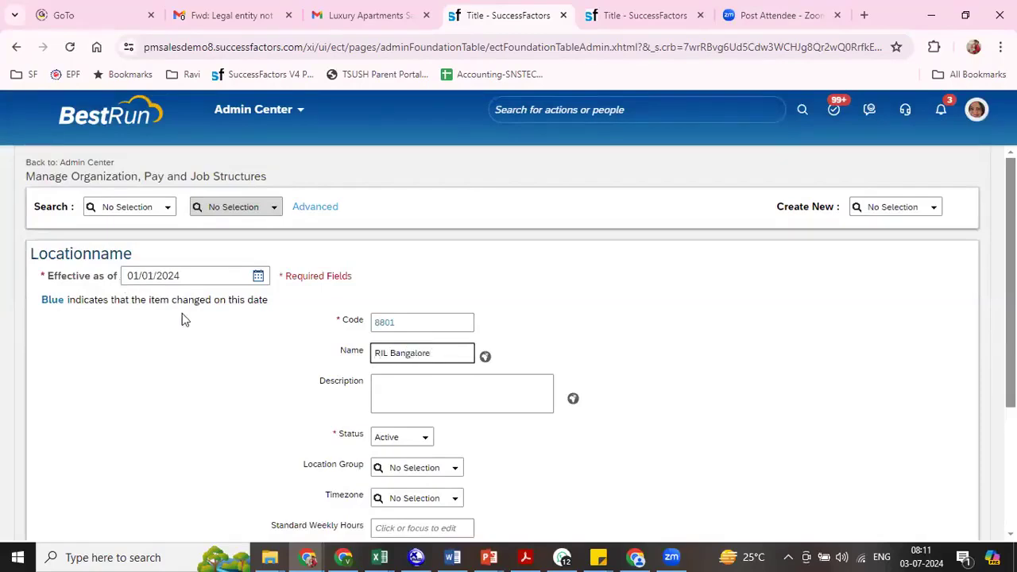
{"action": "left_click", "coordinate": [634, 395]}
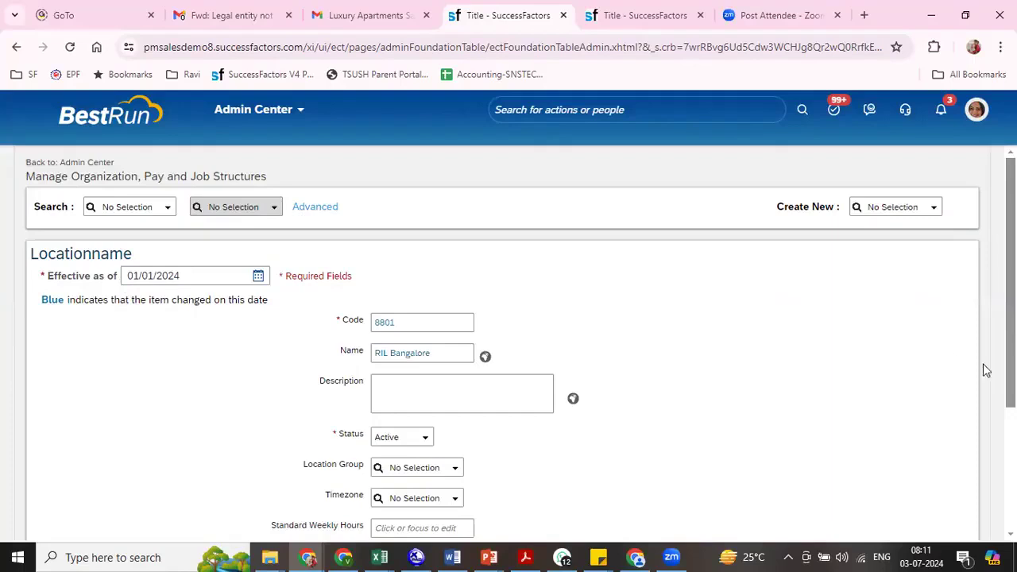
- Filter the location's timezone choices by asia, enlarge the list and examine the entries as far as Asia/Kolkata
{"action": "scroll", "coordinate": [647, 407], "scroll_direction": "down", "scroll_amount": 1}
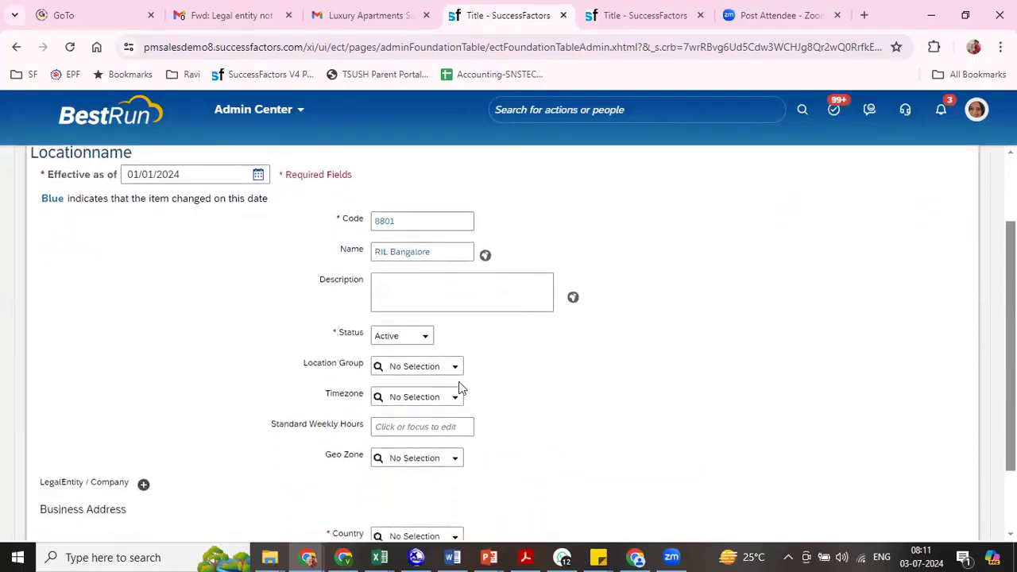
{"action": "left_click", "coordinate": [410, 397]}
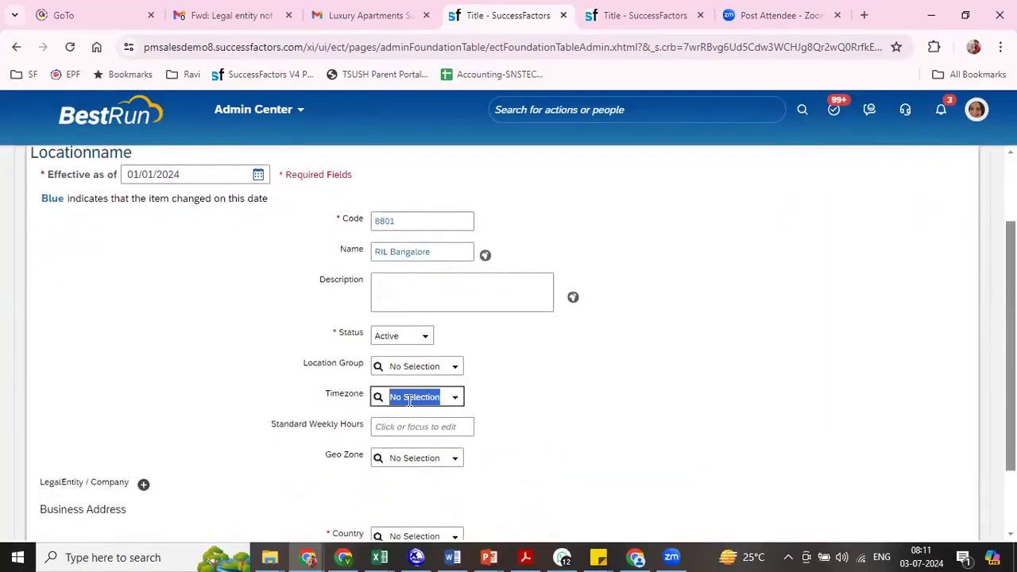
{"action": "left_click", "coordinate": [454, 400]}
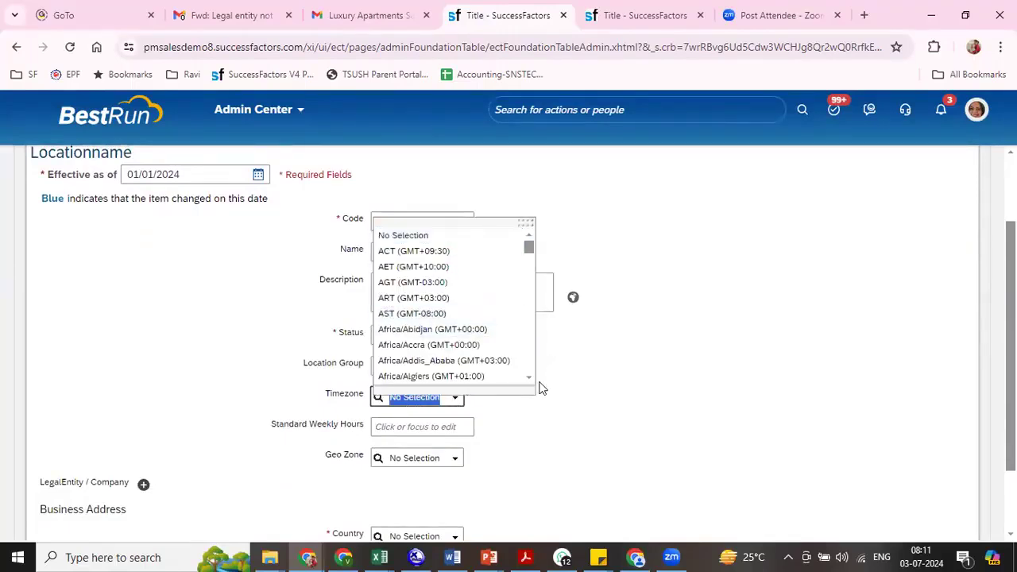
{"action": "left_click_drag", "start_coordinate": [524, 220], "coordinate": [782, 106]}
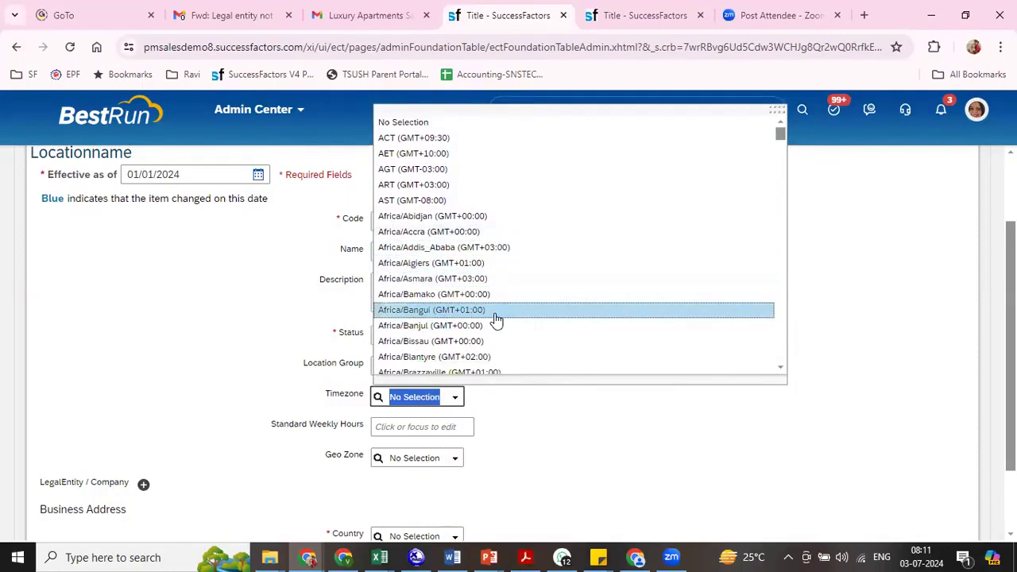
{"action": "type", "text": "asia"}
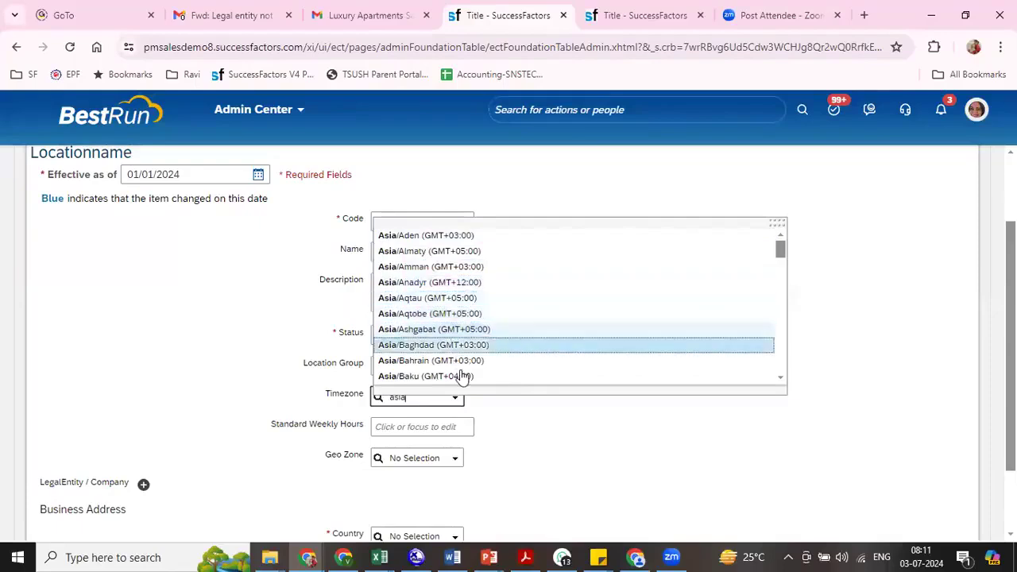
{"action": "left_click_drag", "start_coordinate": [783, 222], "coordinate": [881, 107]}
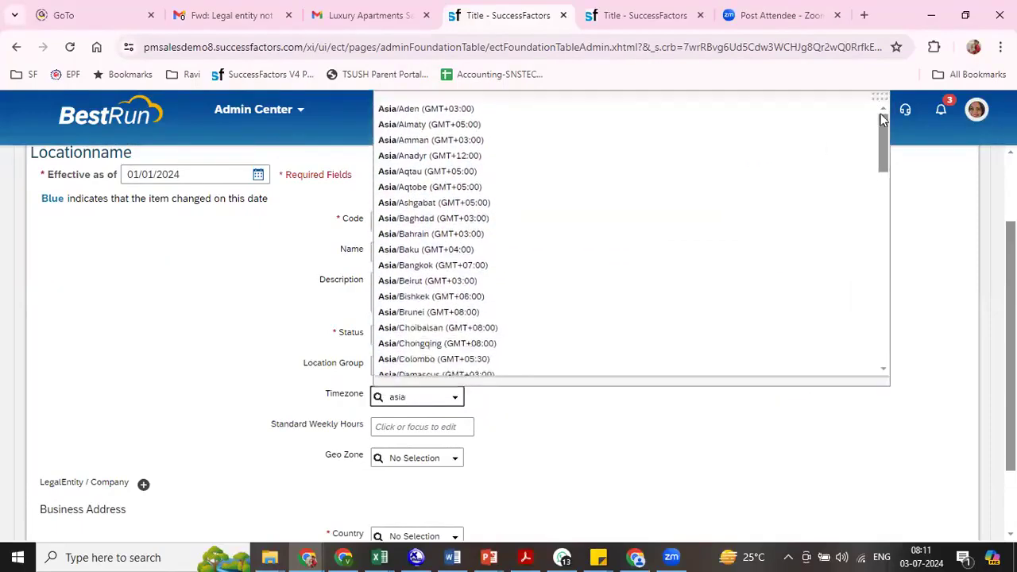
{"action": "scroll", "coordinate": [884, 153], "scroll_direction": "down", "scroll_amount": 3}
{"action": "left_click_drag", "start_coordinate": [886, 175], "coordinate": [886, 209]}
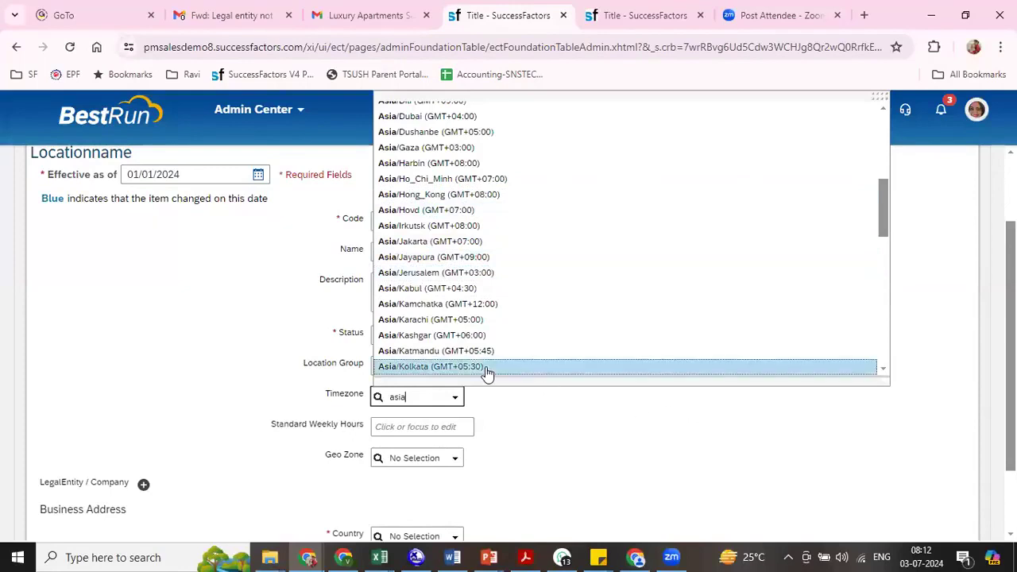
{"action": "left_click", "coordinate": [881, 369]}
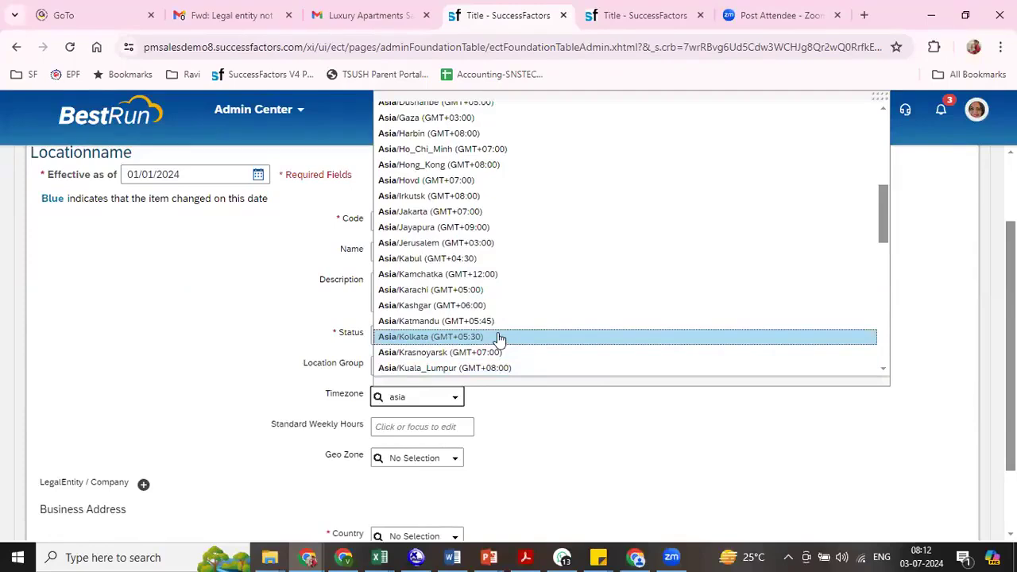
- Replace the timezone filter with usa to search for United States timezones
{"action": "type", "text": "usa"}
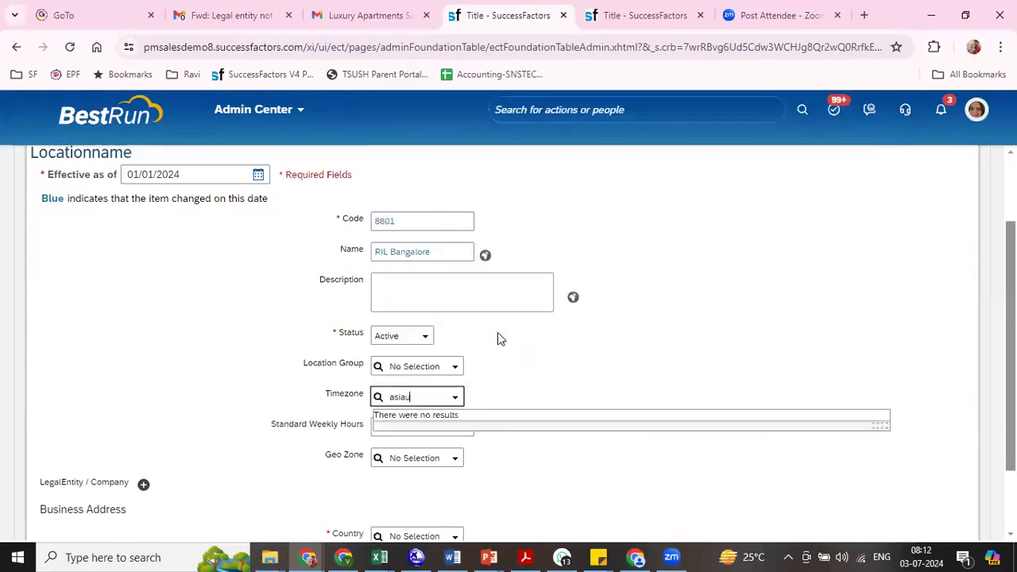
{"action": "key", "text": "BackSpace"}
{"action": "key", "text": "BackSpace"}
{"action": "key", "text": "BackSpace"}
{"action": "key", "text": "BackSpace"}
{"action": "key", "text": "BackSpace"}
{"action": "key", "text": "BackSpace"}
{"action": "key", "text": "BackSpace"}
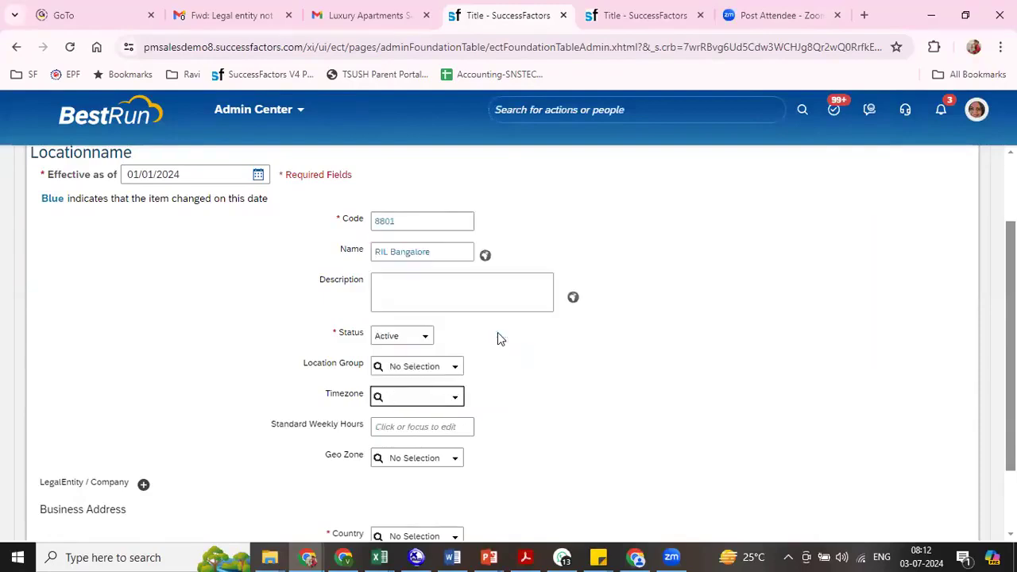
{"action": "type", "text": "us"}
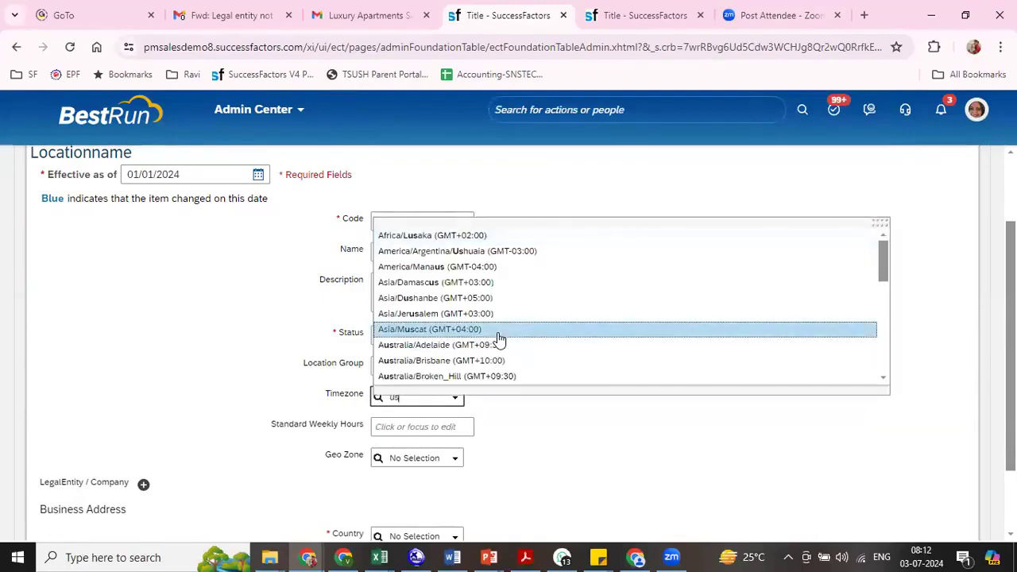
{"action": "type", "text": "a"}
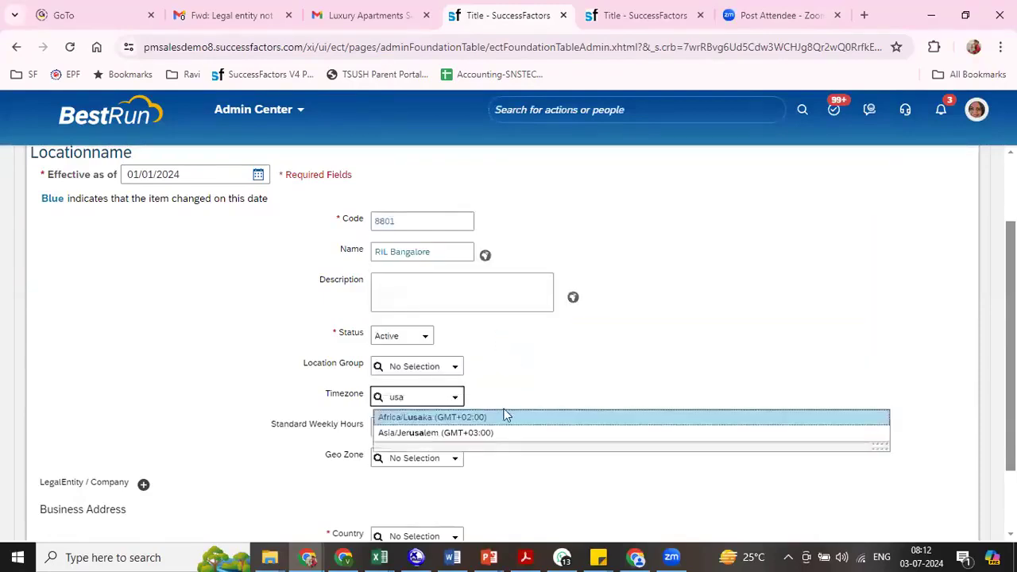
- Search the timezone choices for new, also trying the letters f and ca, to examine the New York entry
{"action": "key", "text": "BackSpace"}
{"action": "key", "text": "BackSpace"}
{"action": "key", "text": "BackSpace"}
{"action": "type", "text": "new"}
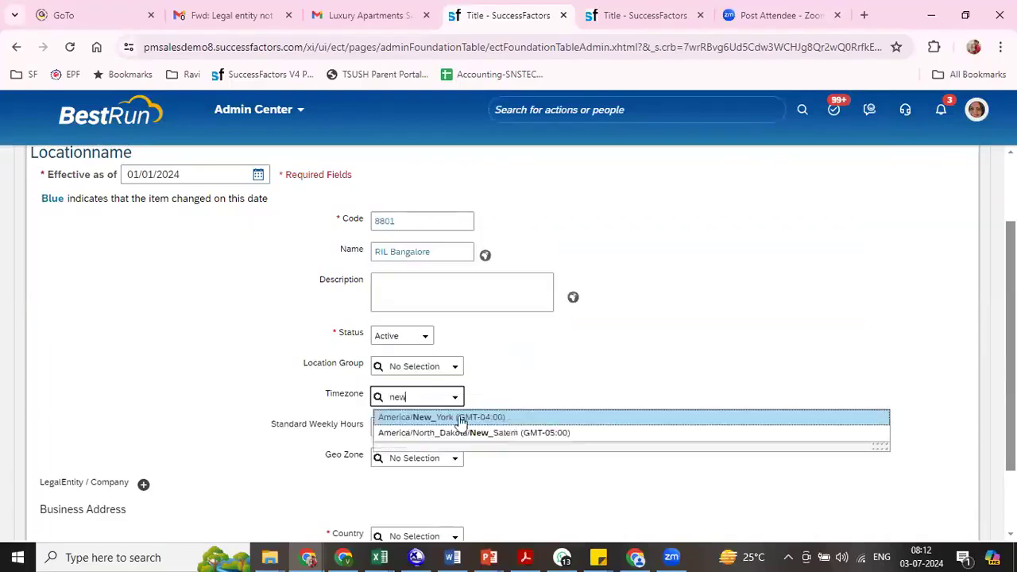
{"action": "key", "text": "BackSpace"}
{"action": "key", "text": "BackSpace"}
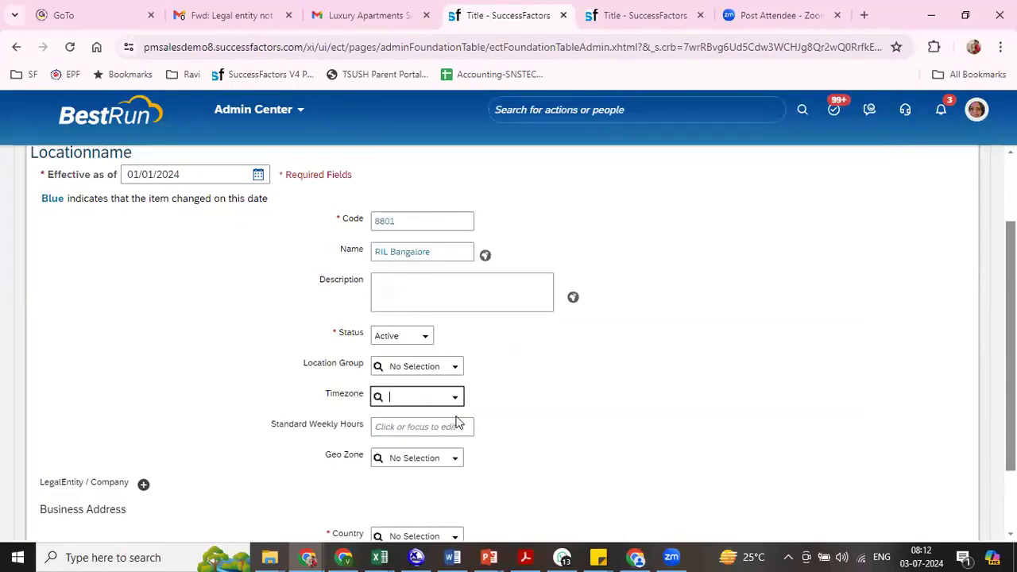
{"action": "type", "text": "f"}
{"action": "key", "text": "BackSpace"}
{"action": "key", "text": "BackSpace"}
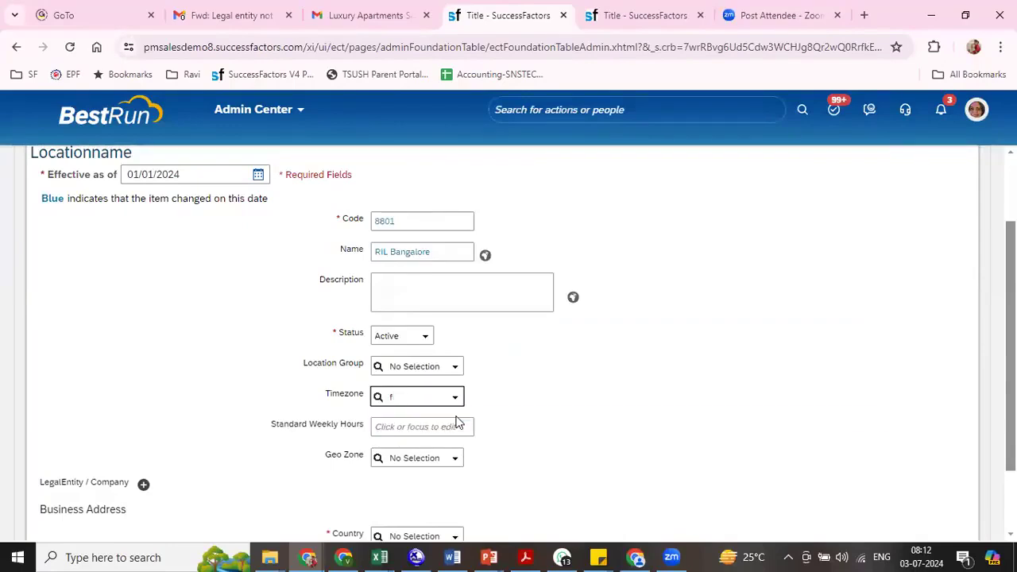
{"action": "type", "text": "ca"}
{"action": "key", "text": "BackSpace"}
{"action": "key", "text": "BackSpace"}
{"action": "type", "text": "new"}
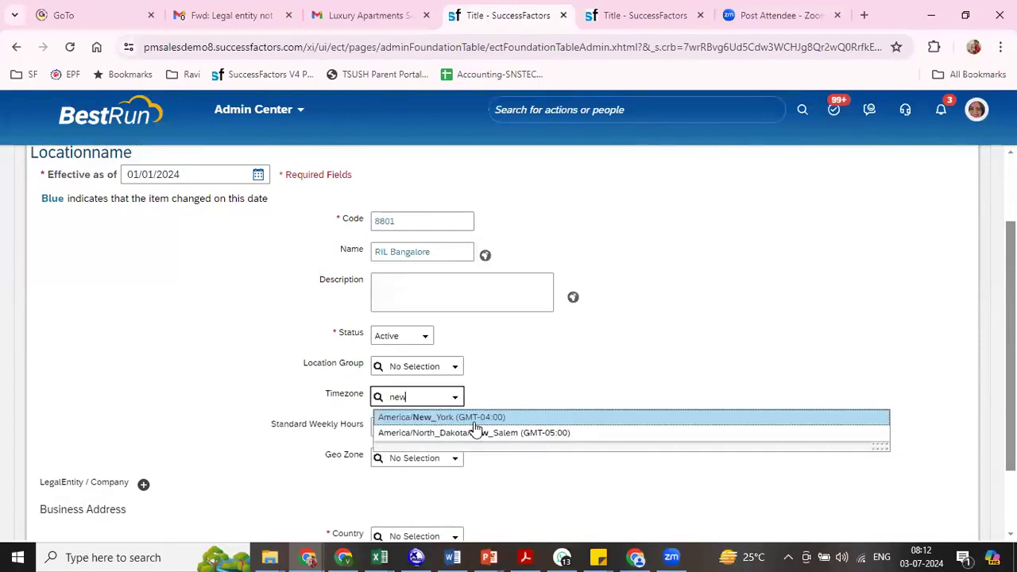
- Search the timezone choices for america to examine the American timezones
{"action": "key", "text": "BackSpace"}
{"action": "key", "text": "BackSpace"}
{"action": "key", "text": "BackSpace"}
{"action": "type", "text": "america"}
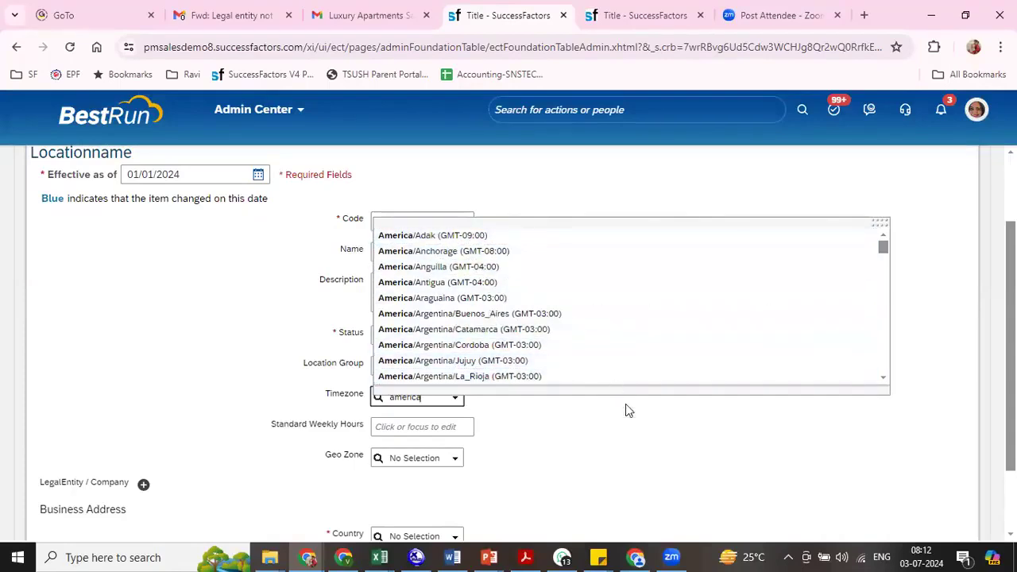
- Set the RIL Bangalore location's location group to RIL LG (8800) and its timezone to Asia/Kolkata (GMT+05:30)
{"action": "left_click", "coordinate": [630, 432]}
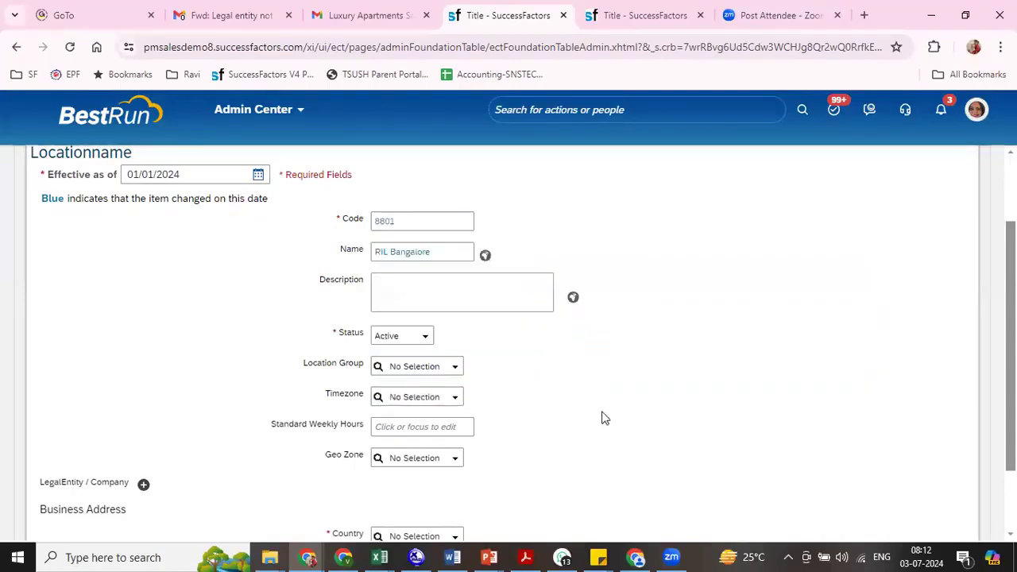
{"action": "left_click", "coordinate": [407, 364]}
{"action": "type", "text": "ril"}
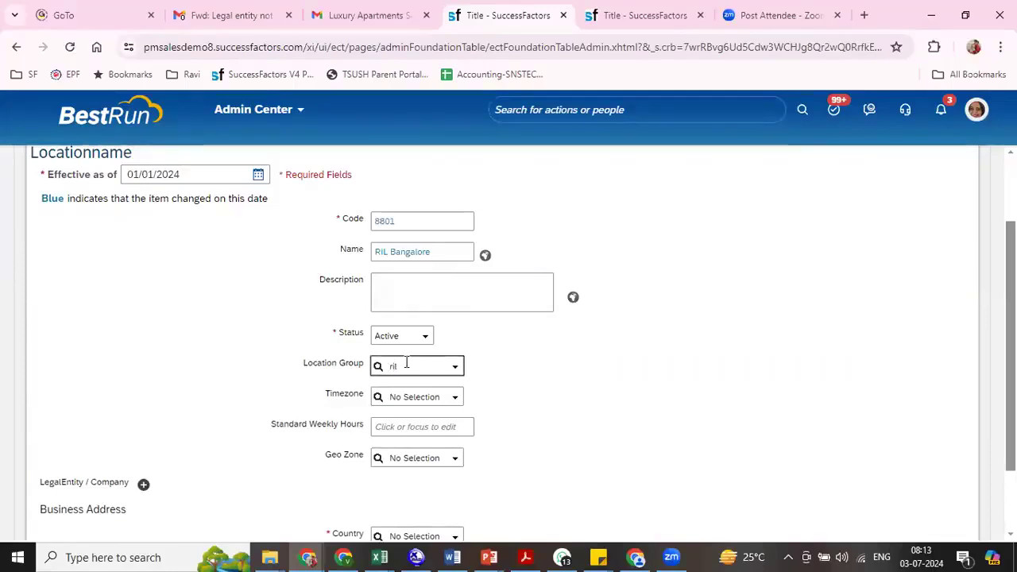
{"action": "left_click", "coordinate": [414, 387]}
{"action": "left_click", "coordinate": [423, 397]}
{"action": "type", "text": "kol"}
{"action": "left_click", "coordinate": [423, 414]}
- Assign geo zone RIL GZ (8800) and legal entity Reliance Industries Ltd (8800) to the RIL Bangalore location
{"action": "left_click", "coordinate": [413, 458]}
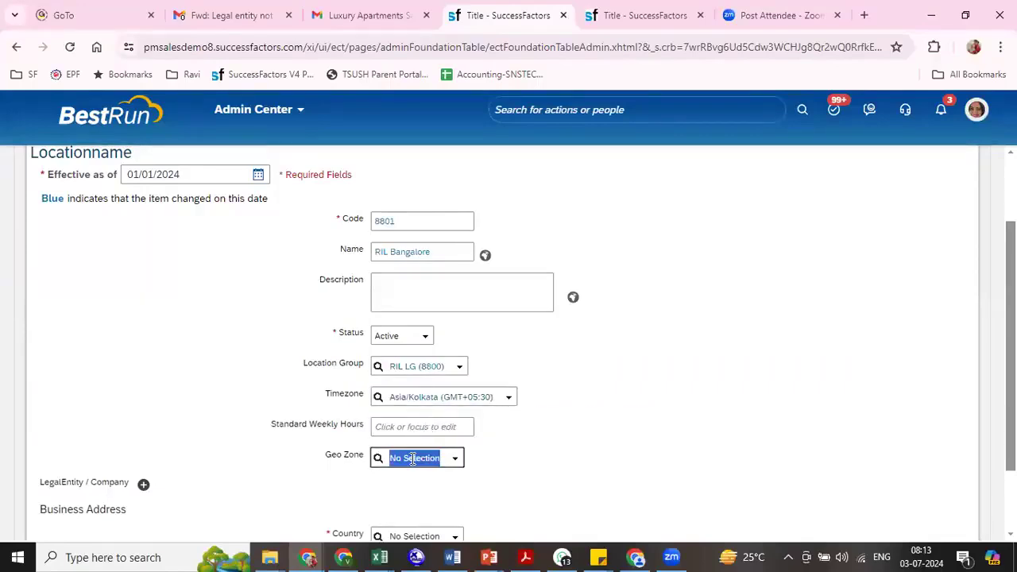
{"action": "type", "text": "ri"}
{"action": "left_click", "coordinate": [412, 482]}
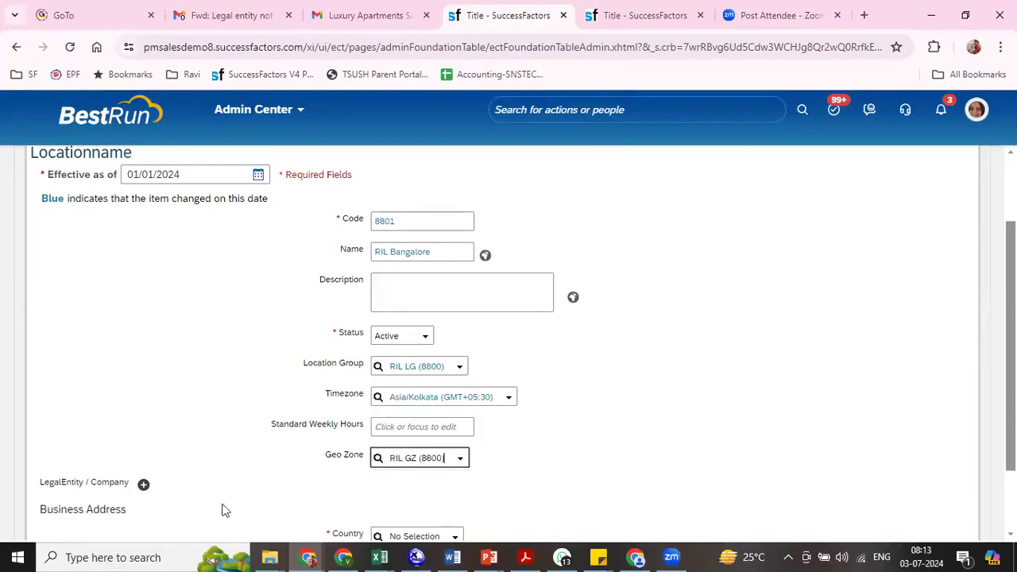
{"action": "left_click", "coordinate": [144, 484]}
{"action": "left_click", "coordinate": [202, 507]}
{"action": "type", "text": "8"}
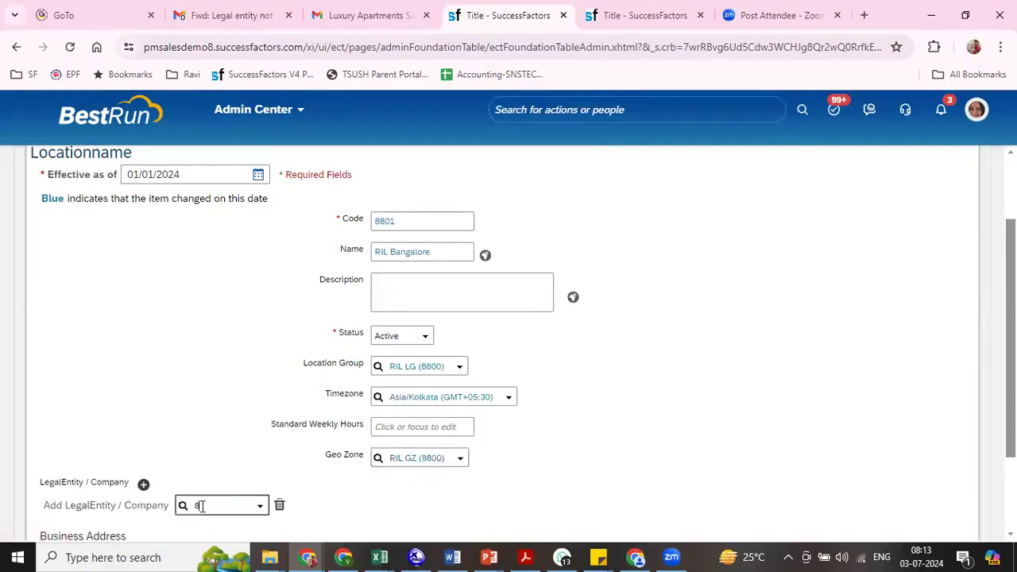
{"action": "type", "text": "800"}
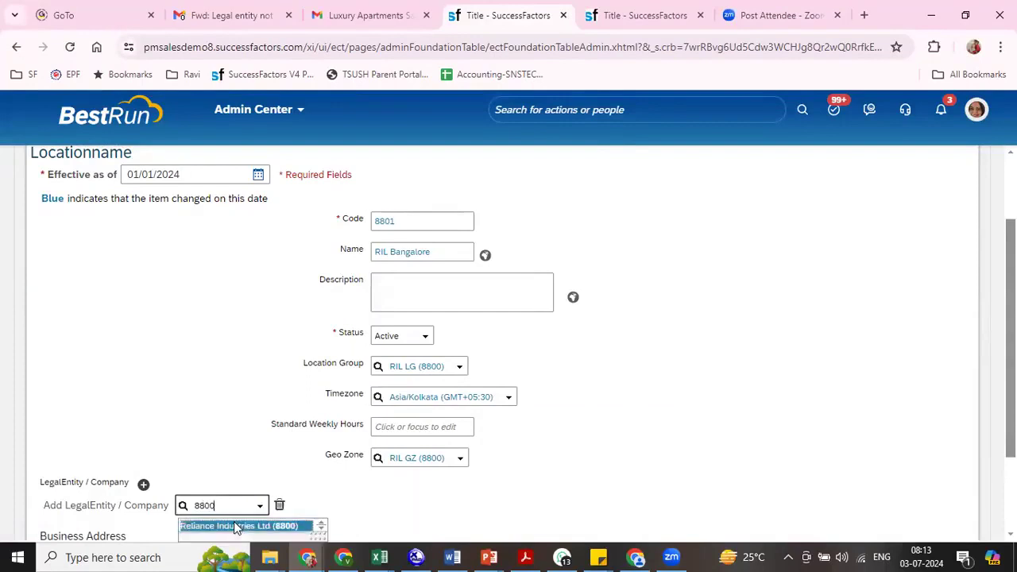
{"action": "left_click", "coordinate": [231, 527]}
- Set the country in the RIL Bangalore location's business address to India
{"action": "scroll", "coordinate": [545, 479], "scroll_direction": "down", "scroll_amount": 2}
{"action": "left_click", "coordinate": [403, 446]}
{"action": "type", "text": "ish Indi"}
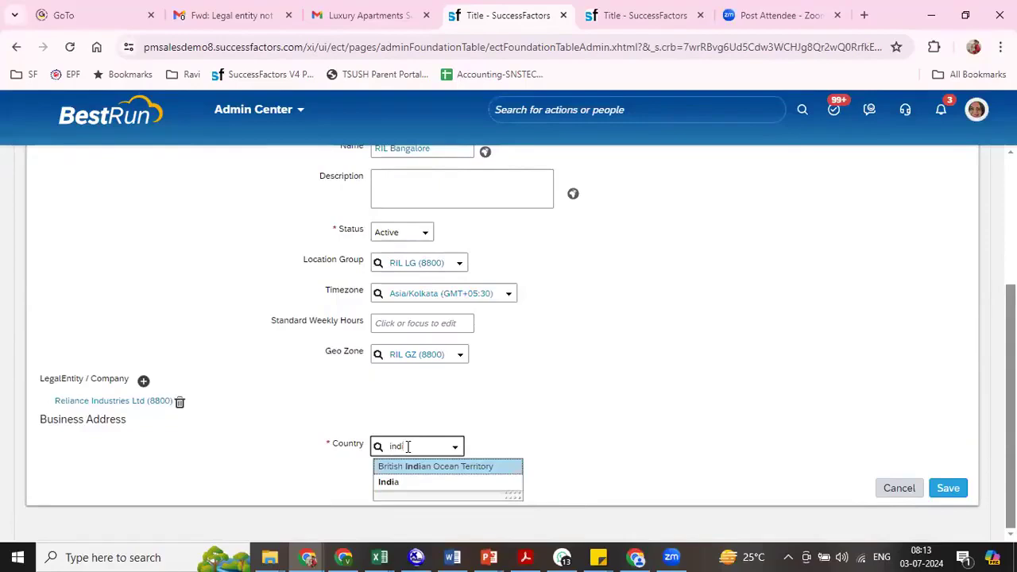
{"action": "left_click", "coordinate": [396, 468]}
{"action": "left_click", "coordinate": [438, 449]}
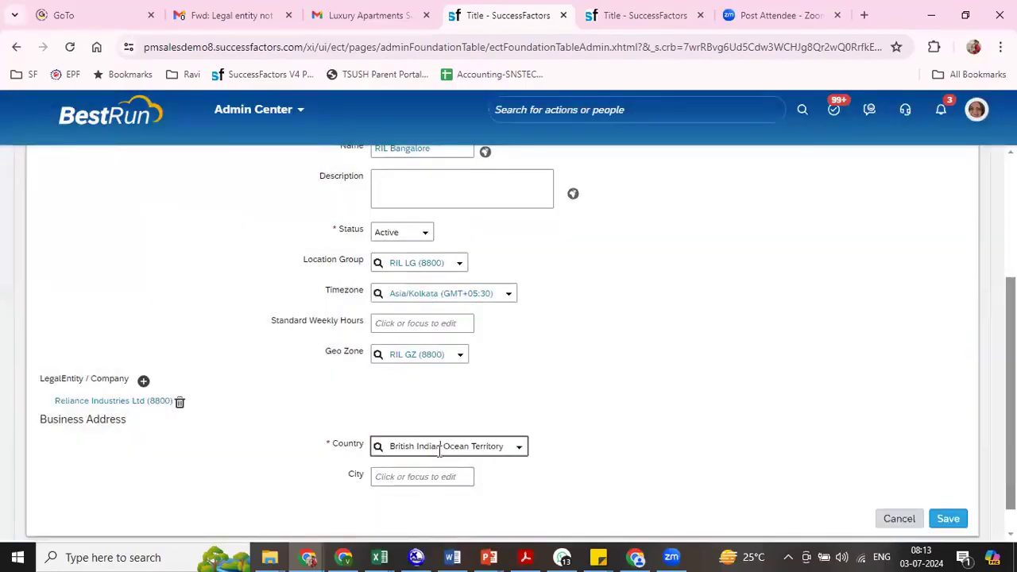
{"action": "left_click", "coordinate": [439, 450]}
{"action": "type", "text": "Indi"}
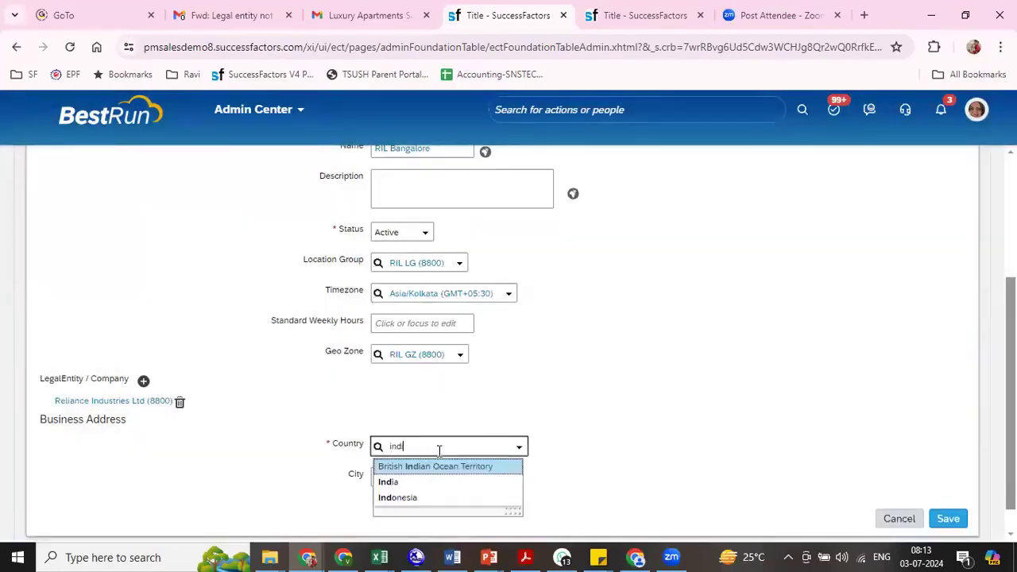
{"action": "left_click", "coordinate": [421, 486]}
- Set the business address state to Karnataka and save the RIL Bangalore location
{"action": "scroll", "coordinate": [389, 413], "scroll_direction": "down", "scroll_amount": 3}
{"action": "left_click", "coordinate": [389, 413]}
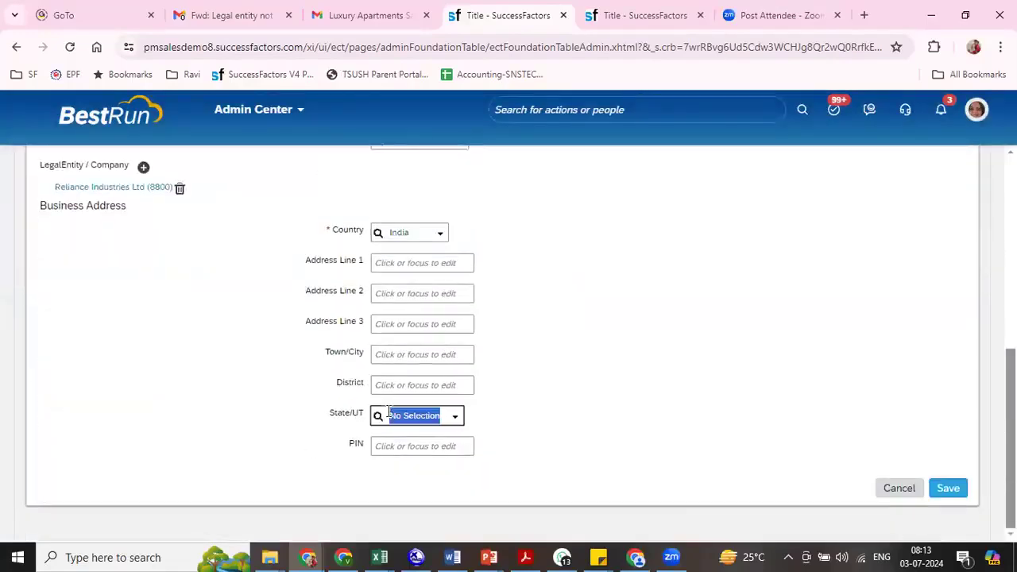
{"action": "type", "text": "karna"}
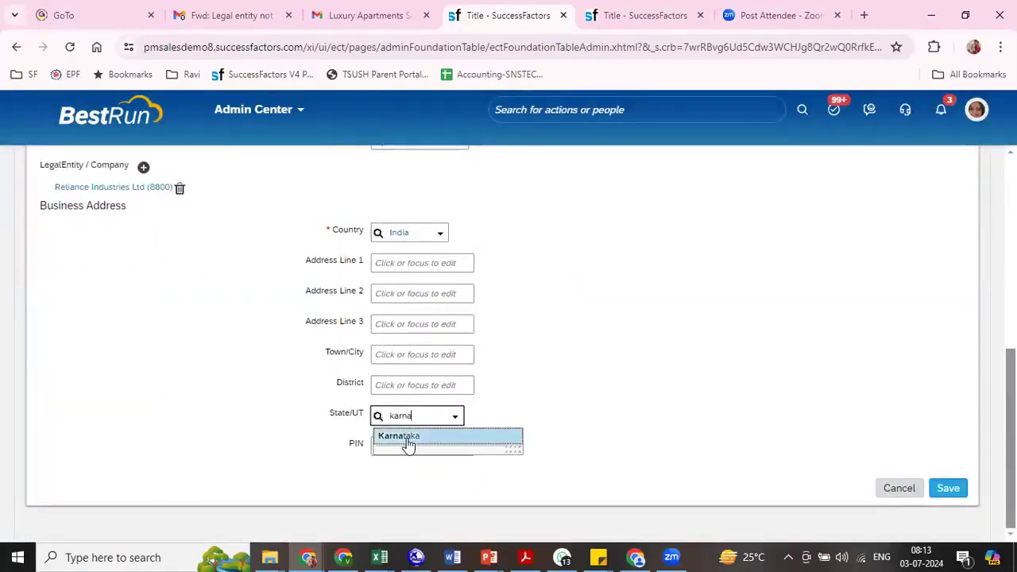
{"action": "left_click", "coordinate": [405, 437]}
{"action": "left_click", "coordinate": [946, 489]}
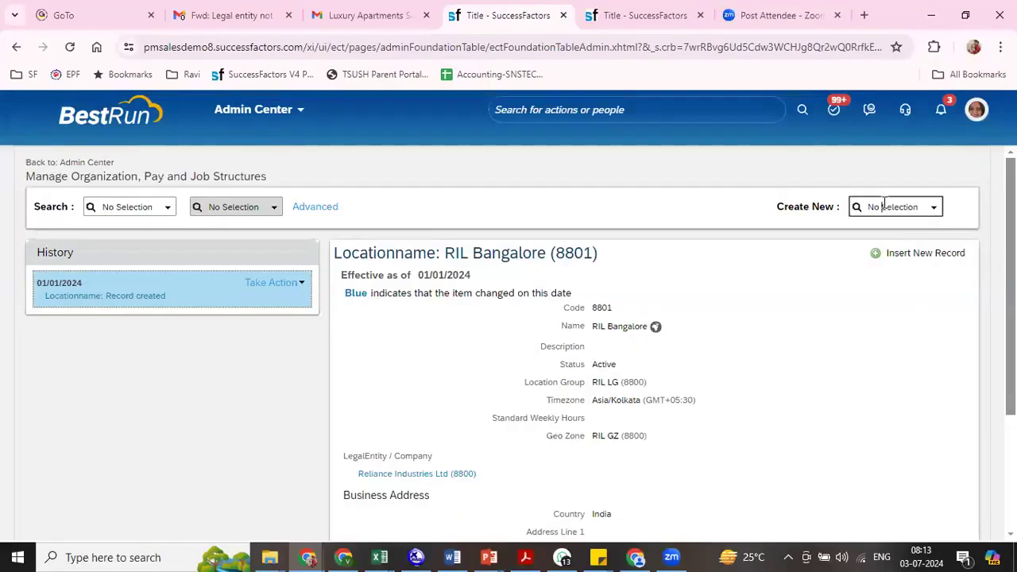
- Start a new Locationname record with the effective date 01/01/2024
{"action": "left_click", "coordinate": [884, 207]}
{"action": "type", "text": "locat"}
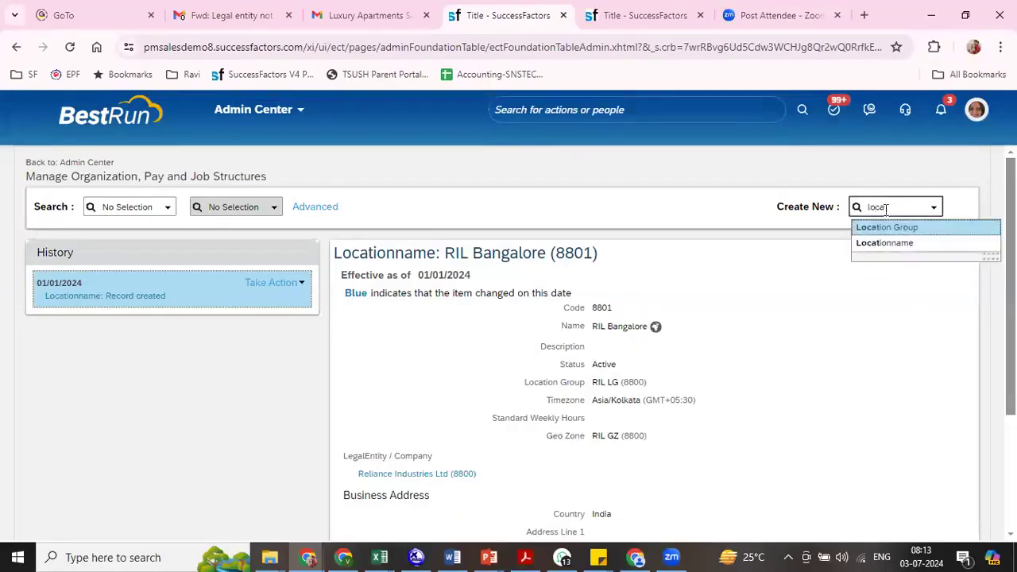
{"action": "left_click", "coordinate": [897, 244]}
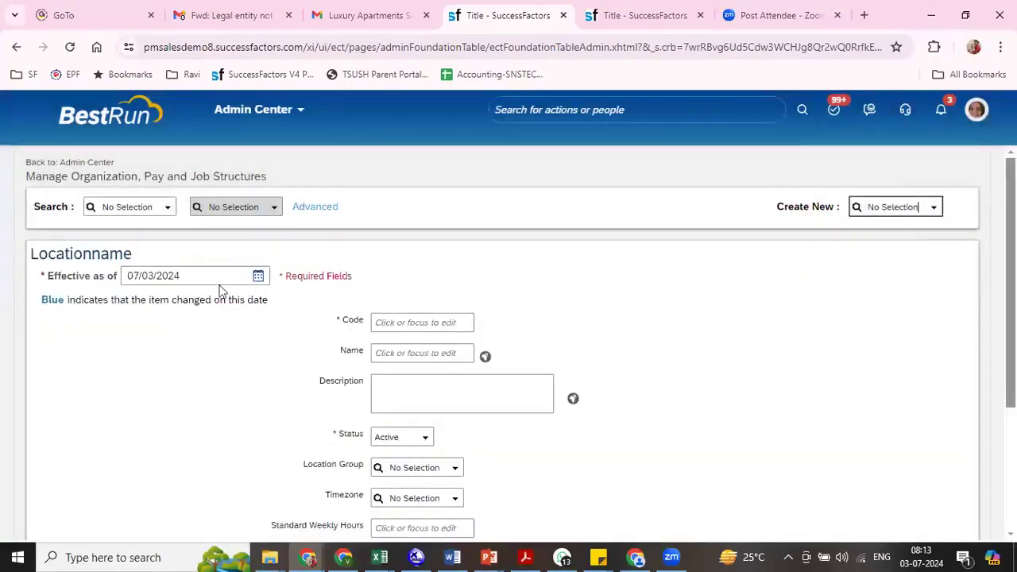
{"action": "type", "text": "01"}
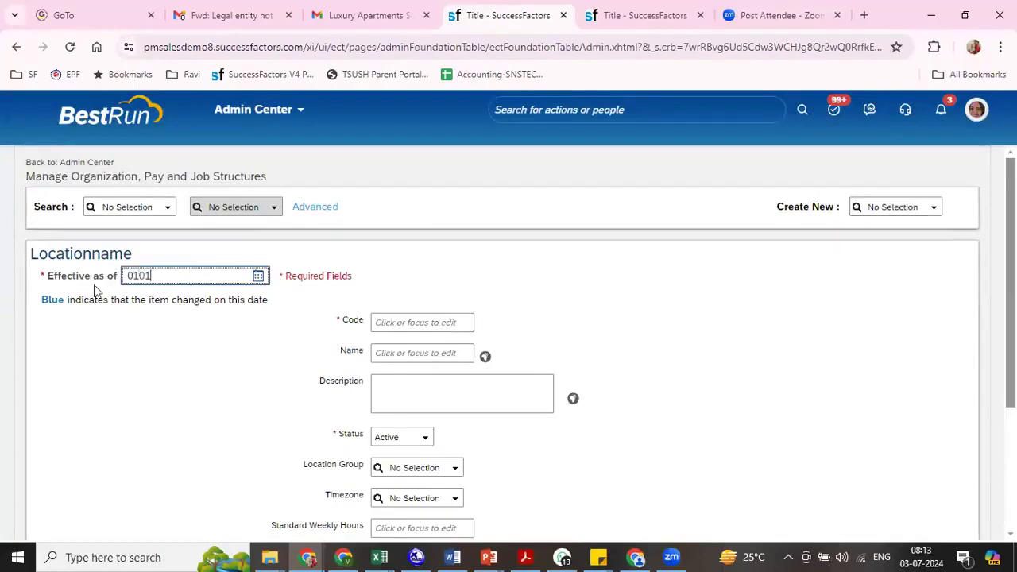
{"action": "type", "text": "/01/2024"}
{"action": "key", "text": "Tab"}
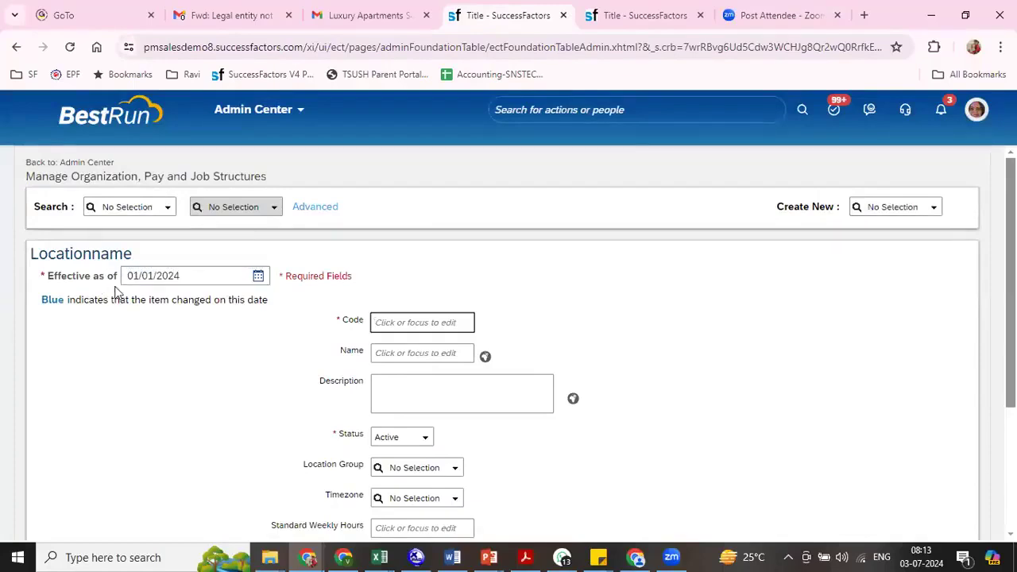
- Give the new location the code 8802 and the name RIL Kolkata
{"action": "type", "text": "8802"}
{"action": "key", "text": "Tab"}
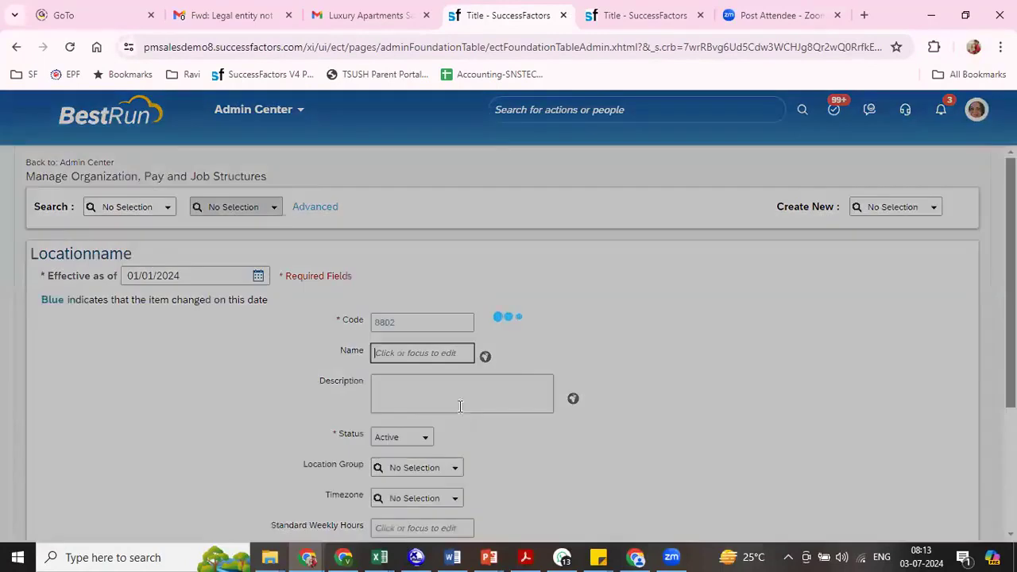
{"action": "type", "text": "RIL"}
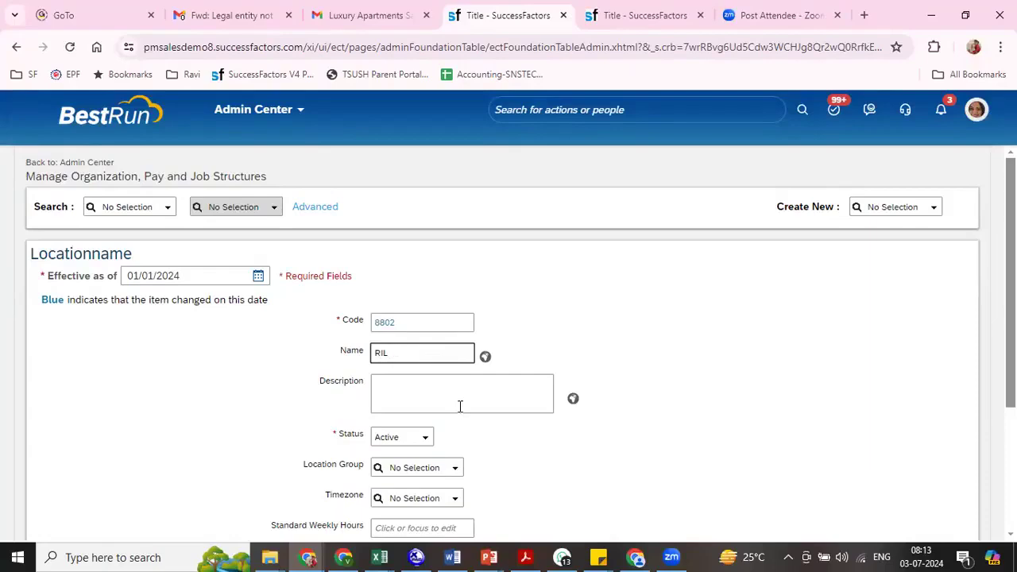
{"action": "type", "text": "Kolkata"}
{"action": "key", "text": "Tab"}
{"action": "key", "text": "Tab"}
{"action": "key", "text": "Tab"}
{"action": "key", "text": "Tab"}
{"action": "key", "text": "Tab"}
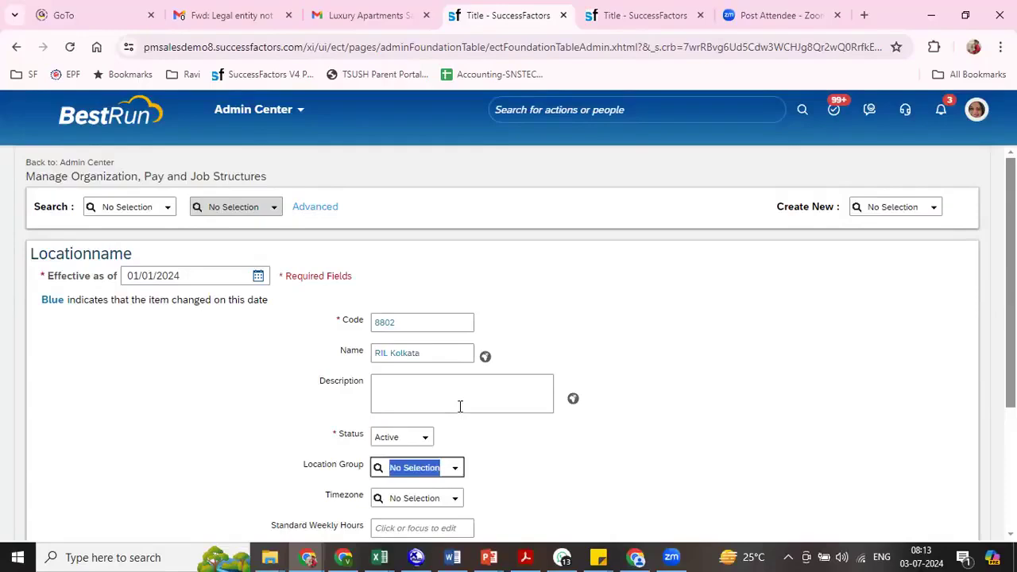
- Set the RIL Kolkata location's location group to RIL LG (8800) and its timezone to Asia/Kolkata (GMT+05:30)
{"action": "type", "text": "r"}
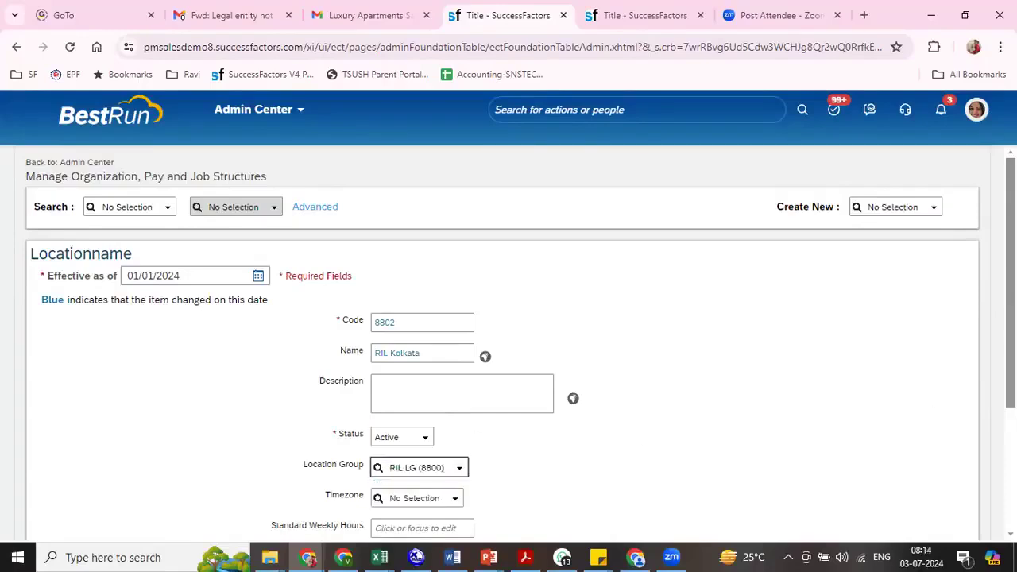
{"action": "scroll", "coordinate": [907, 388], "scroll_direction": "down", "scroll_amount": 2}
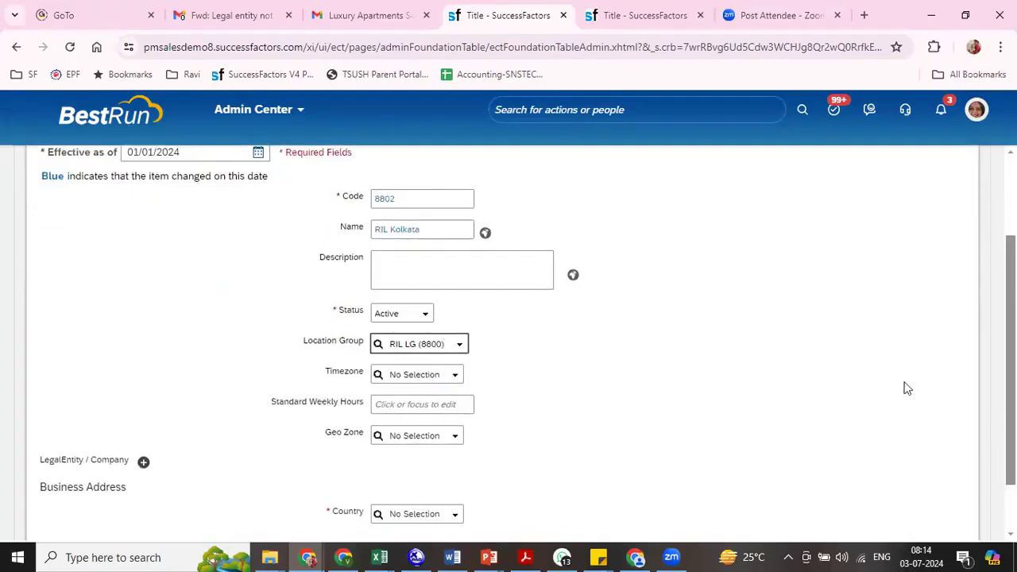
{"action": "left_click", "coordinate": [410, 375]}
{"action": "type", "text": "kol"}
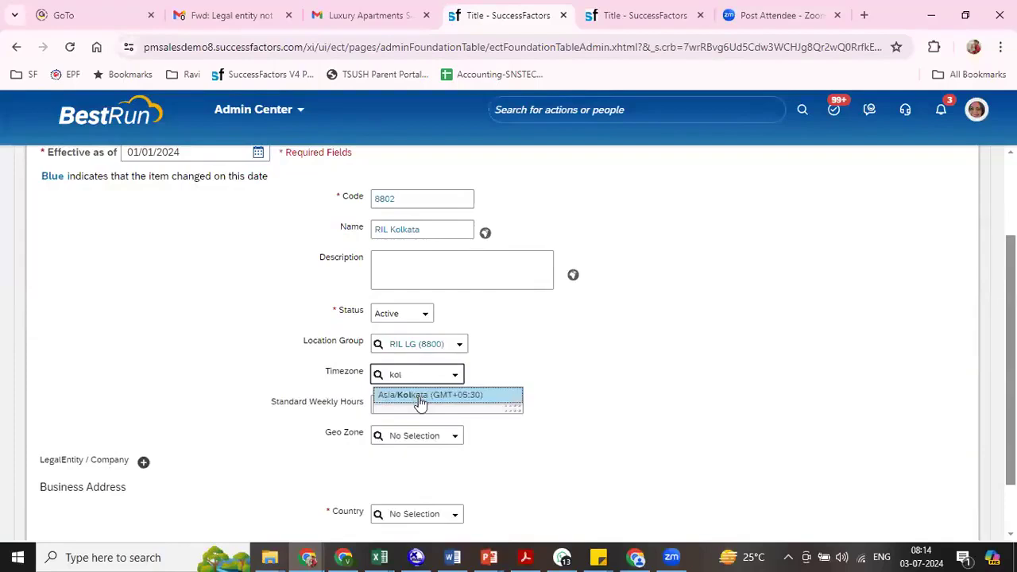
{"action": "left_click", "coordinate": [420, 402]}
- Set the RIL Kolkata location's standard weekly hours to 45 and its geo zone to RIL GZ (8800)
{"action": "left_click", "coordinate": [398, 436]}
{"action": "left_click", "coordinate": [404, 419]}
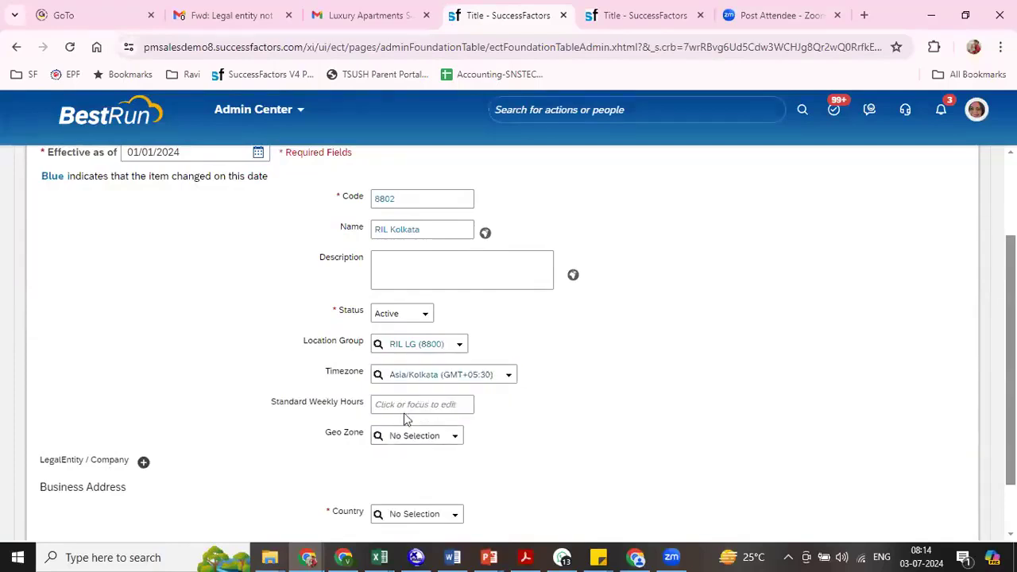
{"action": "left_click", "coordinate": [400, 405]}
{"action": "type", "text": "45"}
{"action": "left_click", "coordinate": [422, 436]}
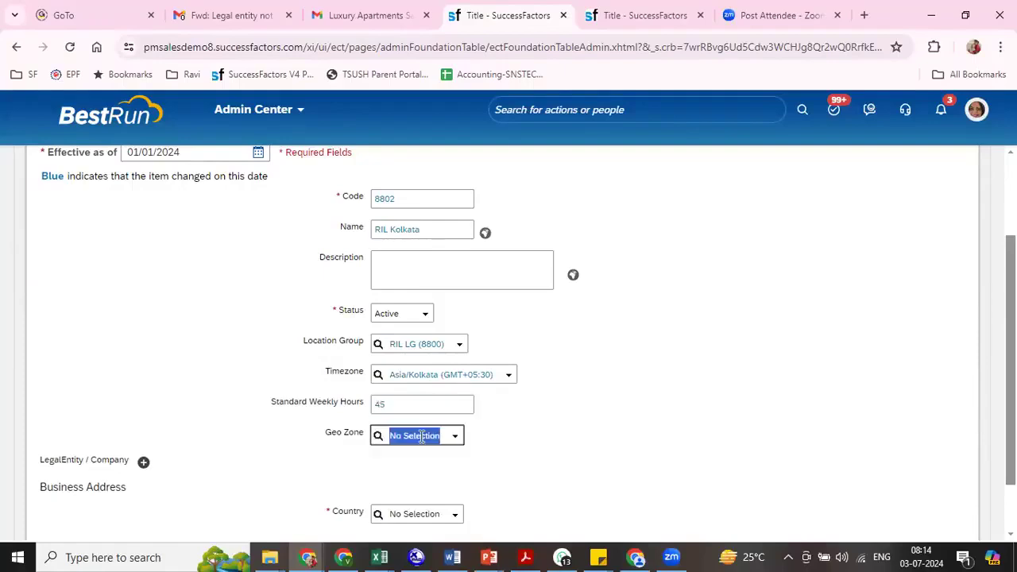
{"action": "type", "text": "ri"}
{"action": "left_click", "coordinate": [415, 461]}
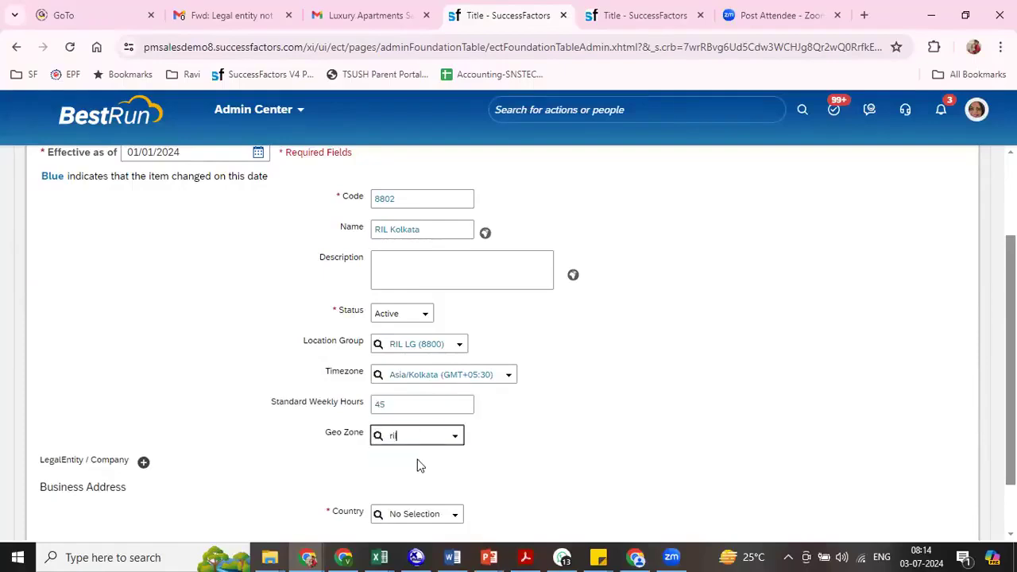
- Add Reliance Industries Ltd (8800) as the legal entity of the RIL Kolkata location
{"action": "left_click", "coordinate": [143, 461]}
{"action": "left_click", "coordinate": [218, 485]}
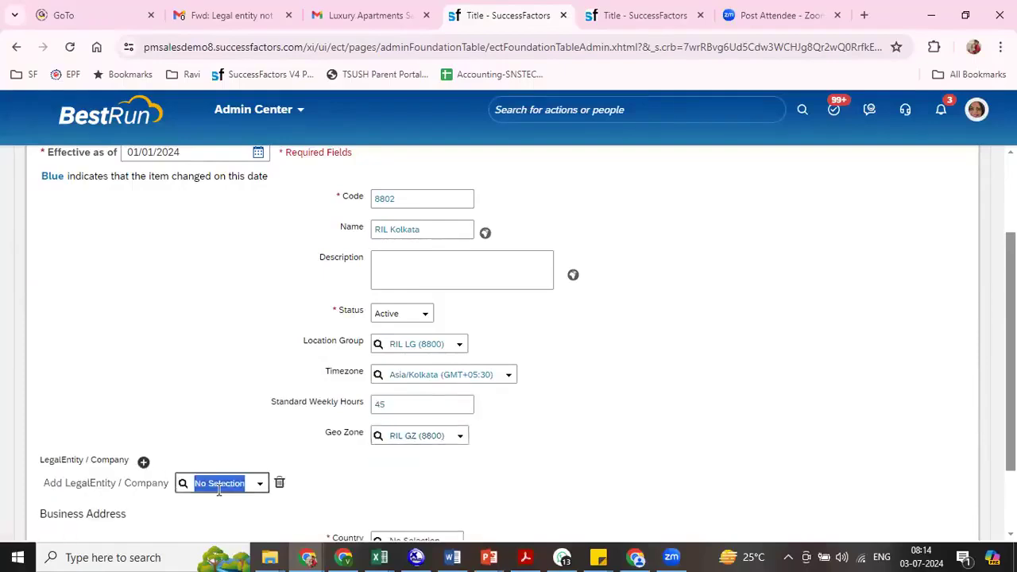
{"action": "type", "text": "8800"}
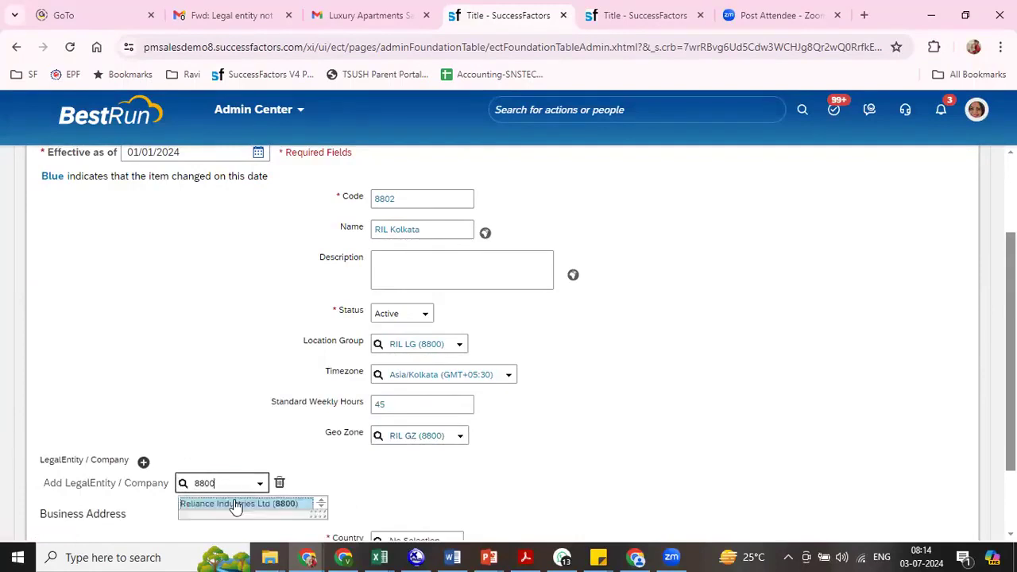
{"action": "left_click", "coordinate": [238, 504]}
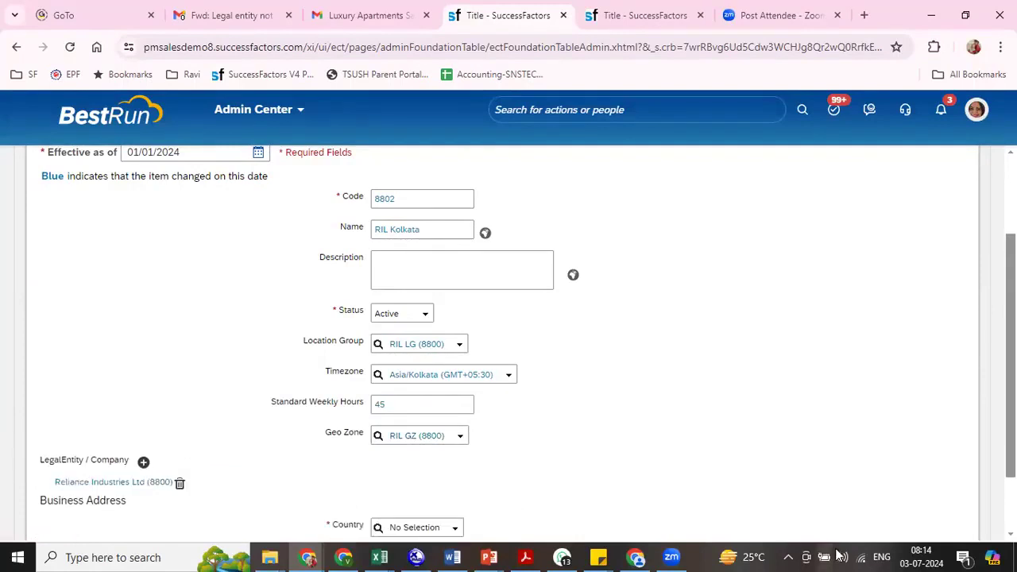
- Set the country in the RIL Kolkata location's business address to India
{"action": "scroll", "coordinate": [572, 424], "scroll_direction": "down", "scroll_amount": 2}
{"action": "left_click", "coordinate": [409, 446]}
{"action": "key", "text": "BackSpace"}
{"action": "type", "text": "indi"}
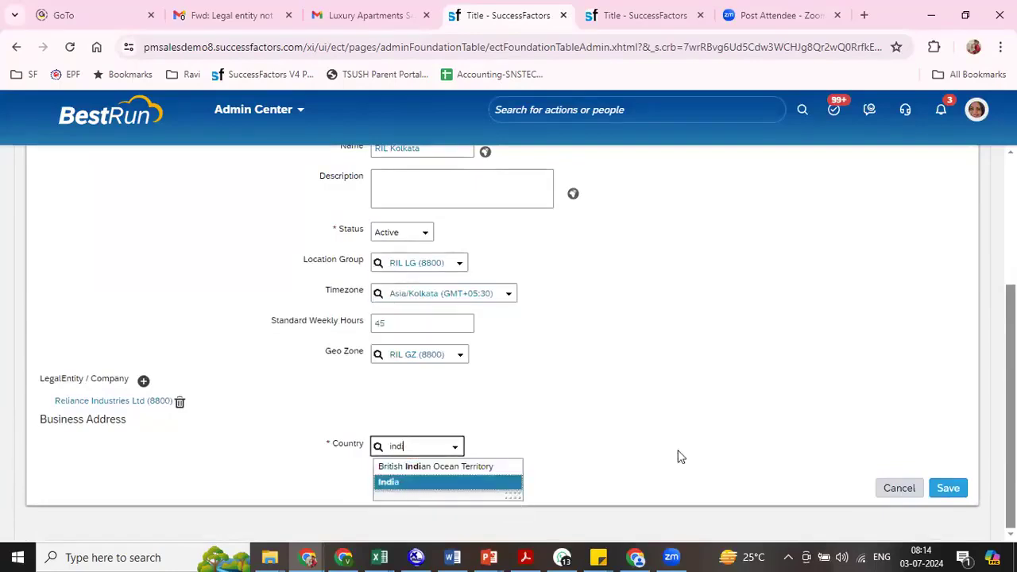
{"action": "key", "text": "Return"}
- Set the business address state to West Bengal and save the RIL Kolkata location
{"action": "scroll", "coordinate": [333, 425], "scroll_direction": "down", "scroll_amount": 5}
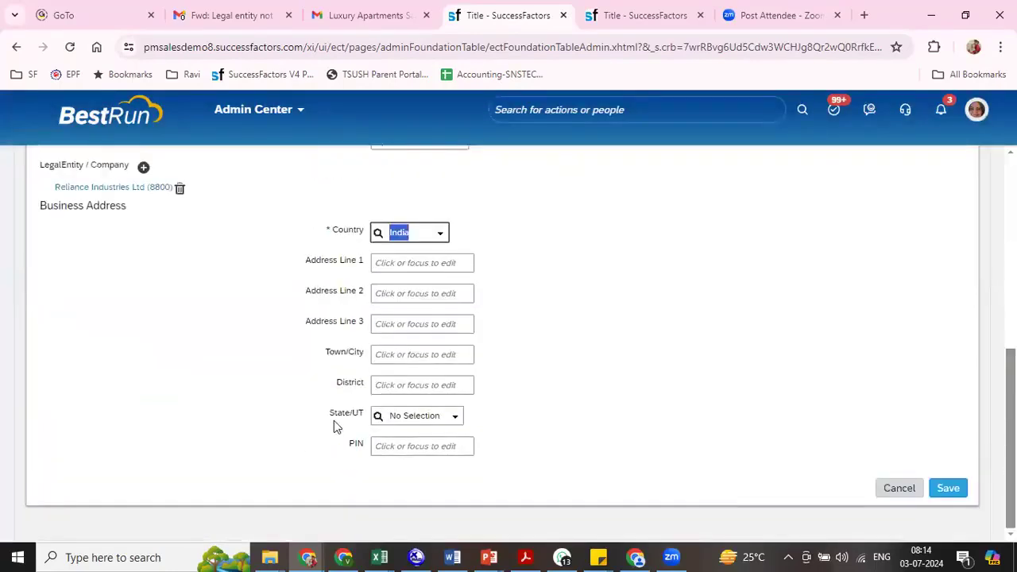
{"action": "left_click", "coordinate": [412, 416]}
{"action": "type", "text": "west"}
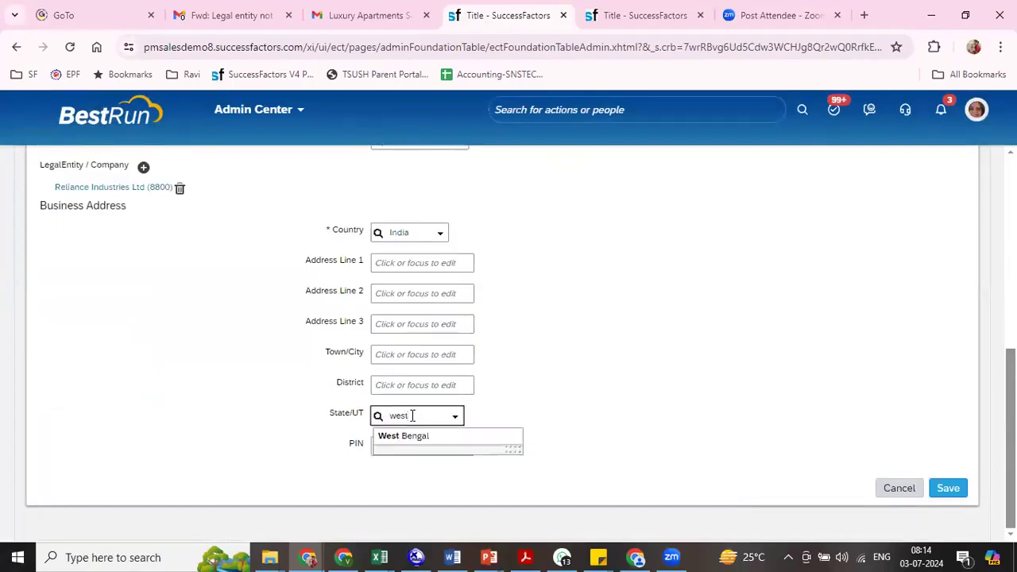
{"action": "left_click", "coordinate": [416, 434]}
{"action": "left_click", "coordinate": [936, 487]}
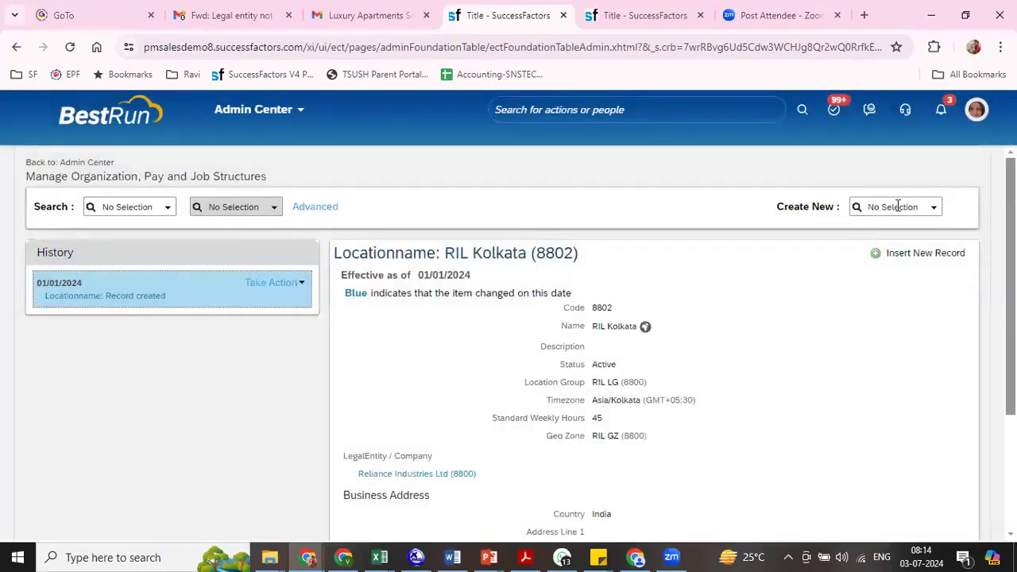
- Start another Locationname record after RIL Kolkata and make it effective as of 01/01/2024
{"action": "left_click", "coordinate": [898, 206]}
{"action": "type", "text": "loc"}
{"action": "left_click", "coordinate": [880, 243]}
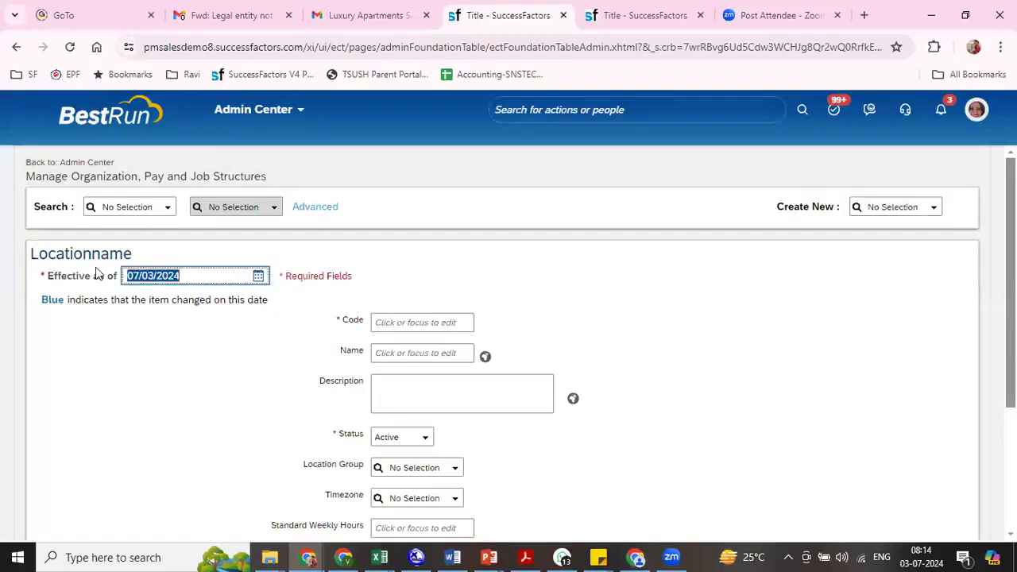
{"action": "type", "text": "01/01/2024"}
{"action": "key", "text": "Tab"}
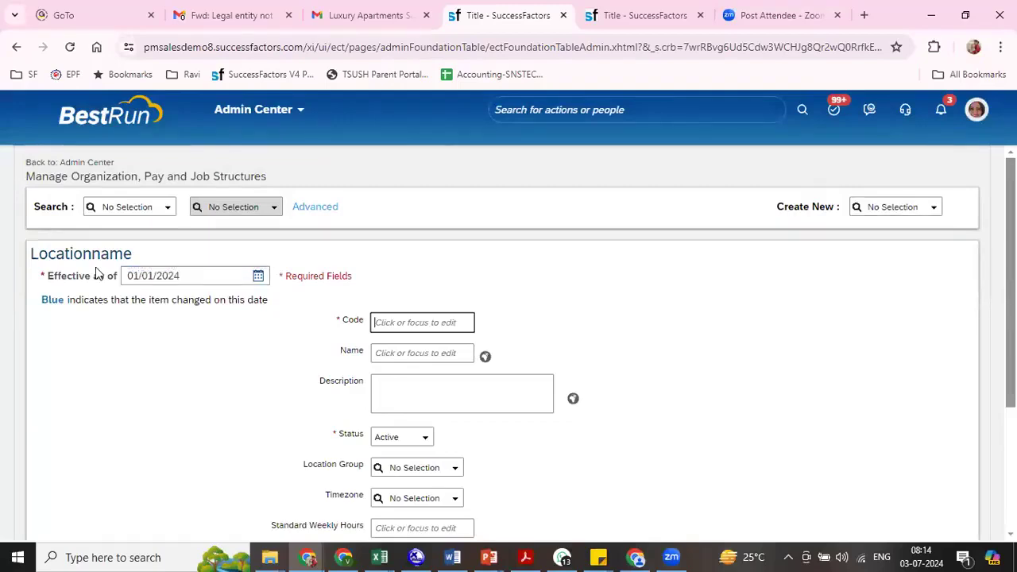
- Enter code 8803 and name RIL Hyderabad for the new location
{"action": "type", "text": "8803"}
{"action": "key", "text": "Tab"}
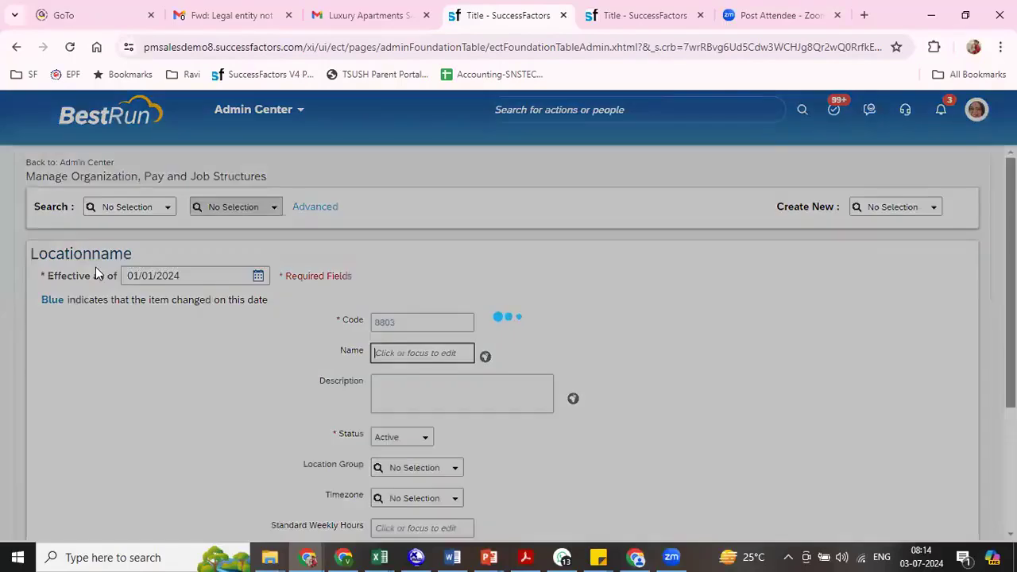
{"action": "type", "text": "RIL Hyderabad"}
{"action": "key", "text": "Tab"}
{"action": "key", "text": "Tab"}
{"action": "key", "text": "Tab"}
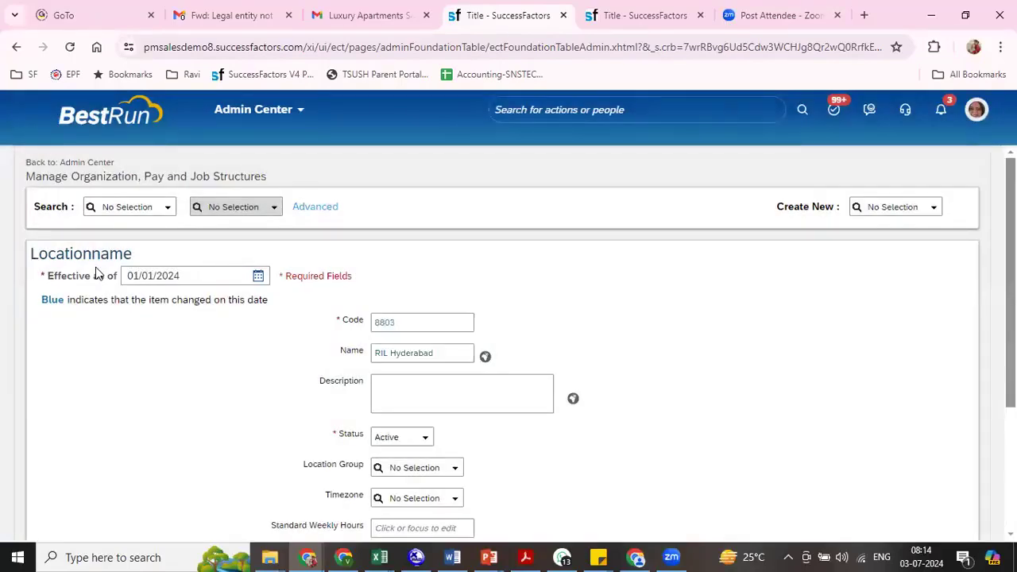
- Assign the location group RIL LG (8800) to the RIL Hyderabad location
{"action": "key", "text": "Tab"}
{"action": "key", "text": "Tab"}
{"action": "type", "text": "r"}
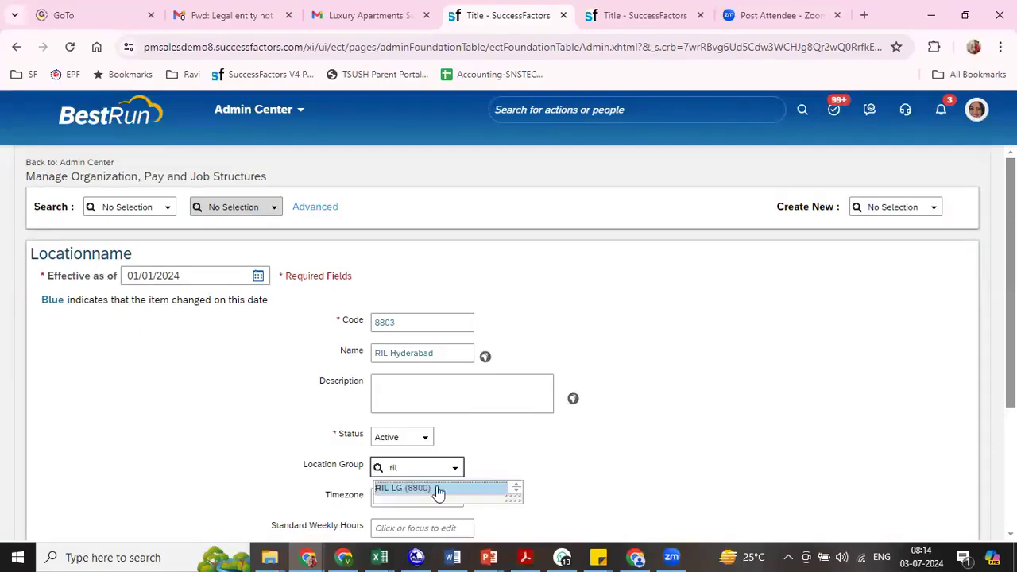
{"action": "right_click", "coordinate": [437, 488]}
{"action": "left_click", "coordinate": [400, 489]}
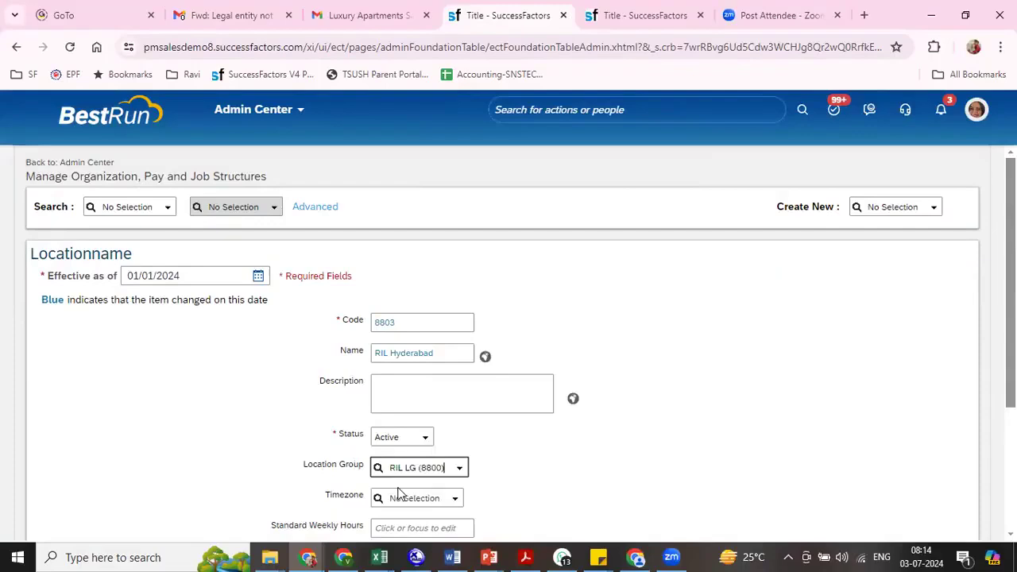
- Set the RIL Hyderabad location's timezone to Asia/Kolkata (GMT+05:30) and its geo zone to RIL GZ (8800)
{"action": "scroll", "coordinate": [452, 302], "scroll_direction": "down", "scroll_amount": 3}
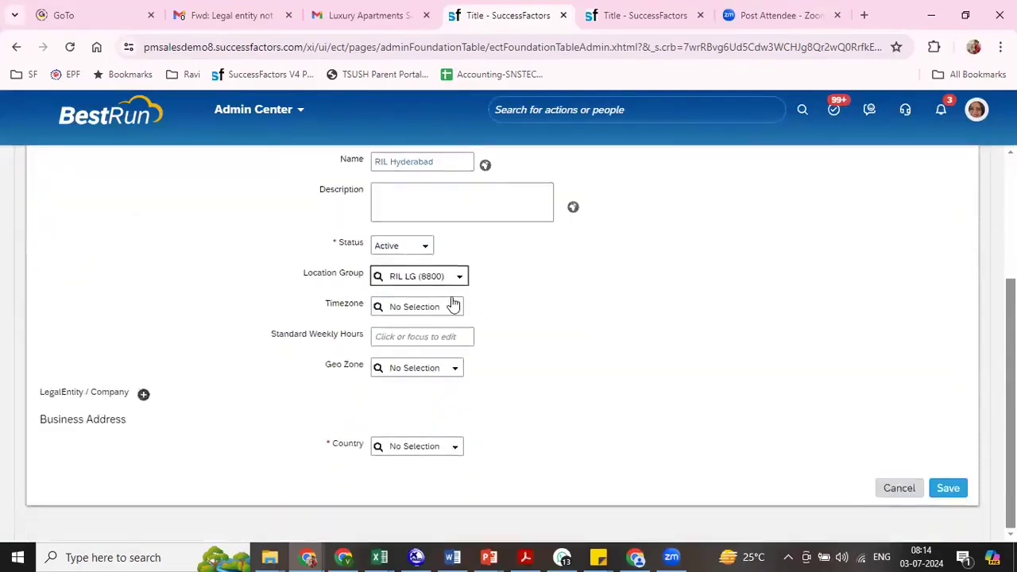
{"action": "left_click", "coordinate": [404, 312]}
{"action": "type", "text": "kol"}
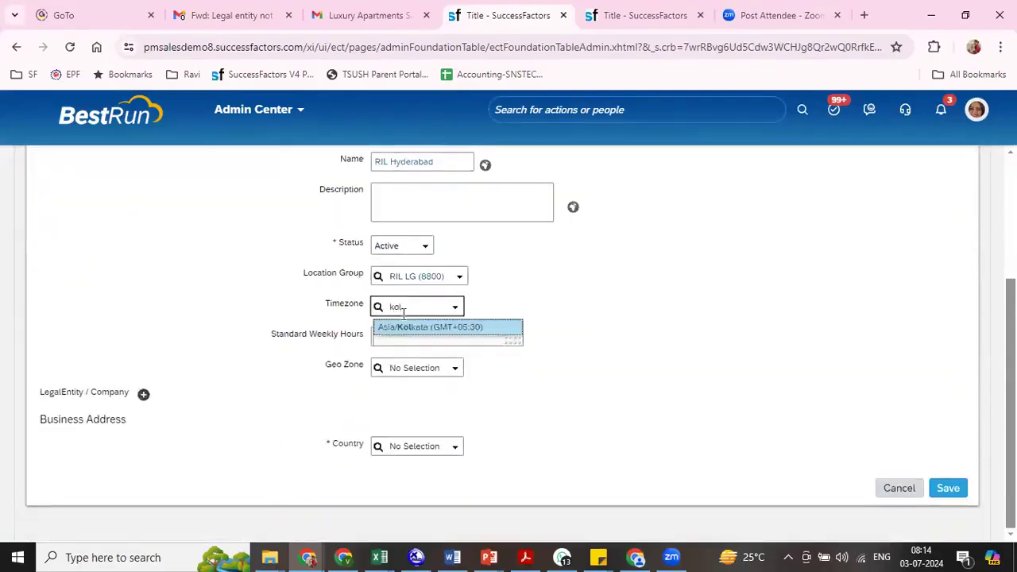
{"action": "left_click", "coordinate": [408, 328]}
{"action": "left_click", "coordinate": [409, 370]}
{"action": "type", "text": "ril"}
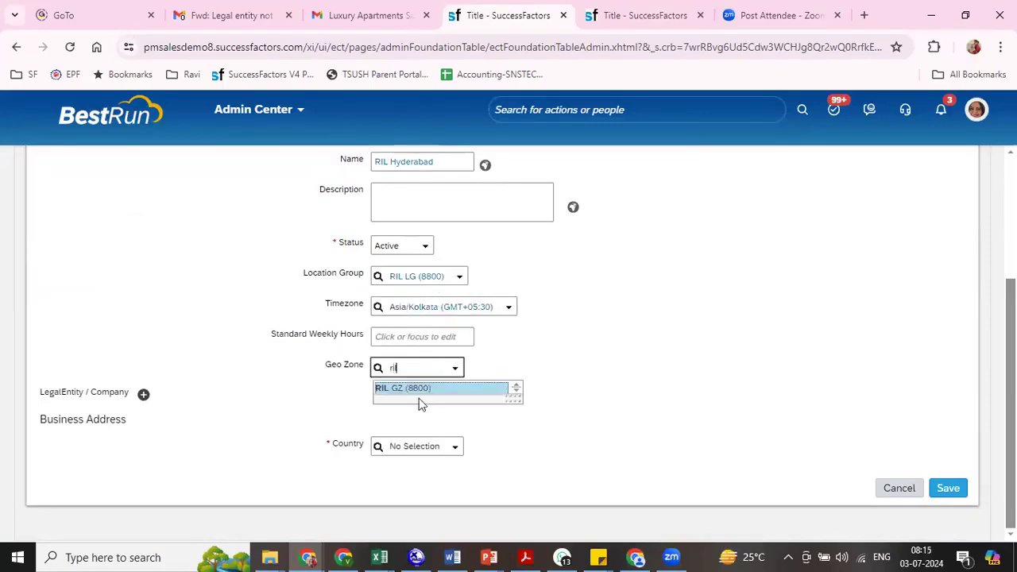
{"action": "left_click", "coordinate": [418, 395]}
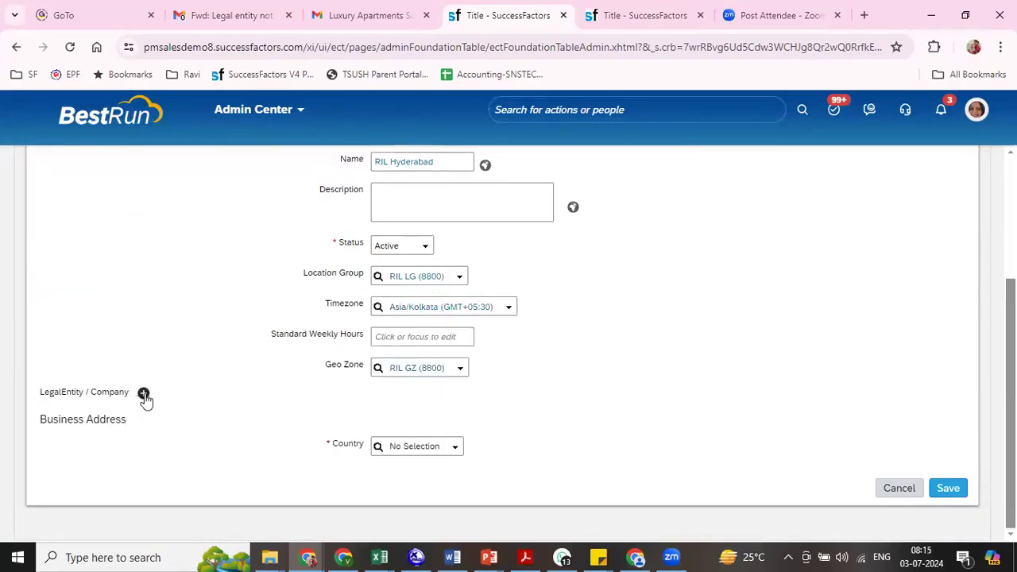
- Add Reliance Industries Ltd (8800) as the legal entity of the RIL Hyderabad location
{"action": "left_click", "coordinate": [143, 395]}
{"action": "left_click", "coordinate": [203, 416]}
{"action": "type", "text": "8800"}
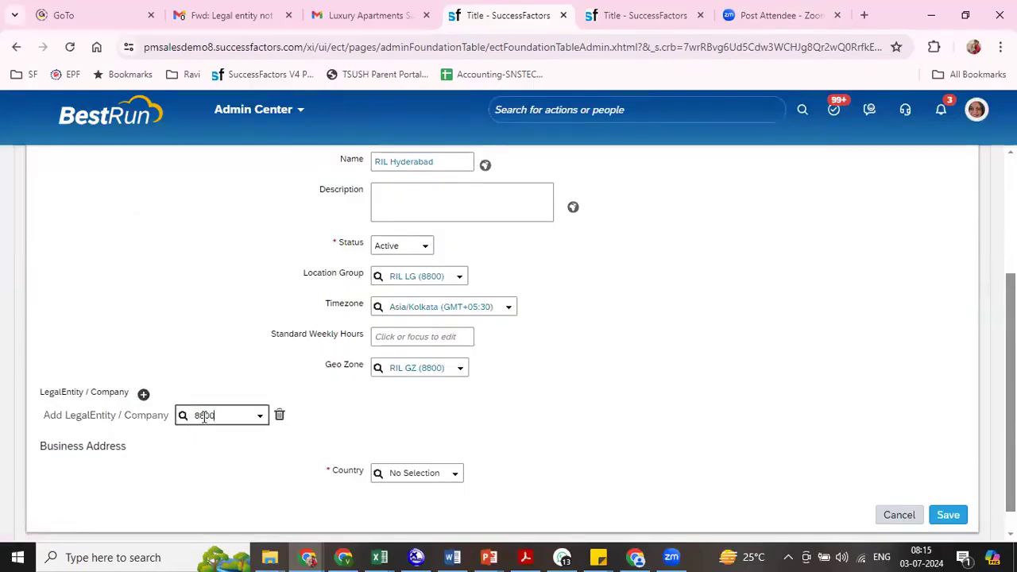
{"action": "left_click", "coordinate": [220, 437]}
- Set the country in the RIL Hyderabad location's business address to India
{"action": "left_click", "coordinate": [401, 458]}
{"action": "type", "text": "indi"}
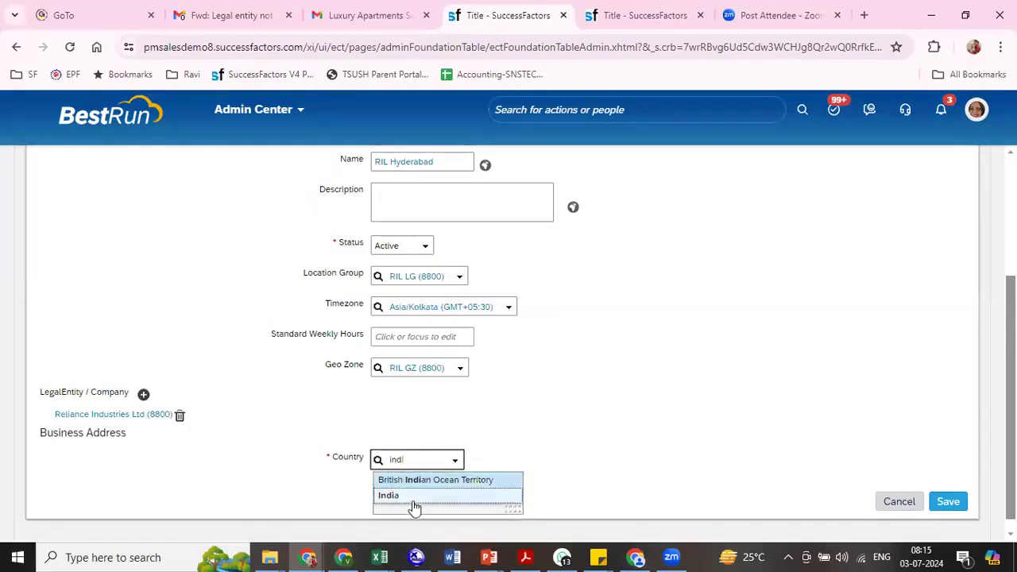
{"action": "left_click", "coordinate": [413, 496]}
{"action": "scroll", "coordinate": [451, 445], "scroll_direction": "down", "scroll_amount": 3}
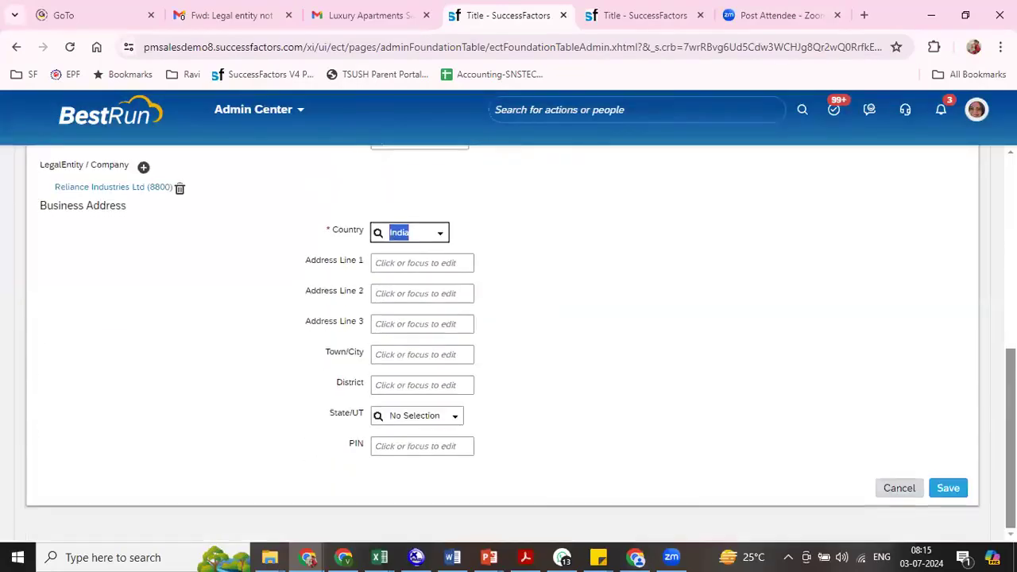
- Set the business address state to Telangana and save the RIL Hyderabad location
{"action": "left_click", "coordinate": [420, 417]}
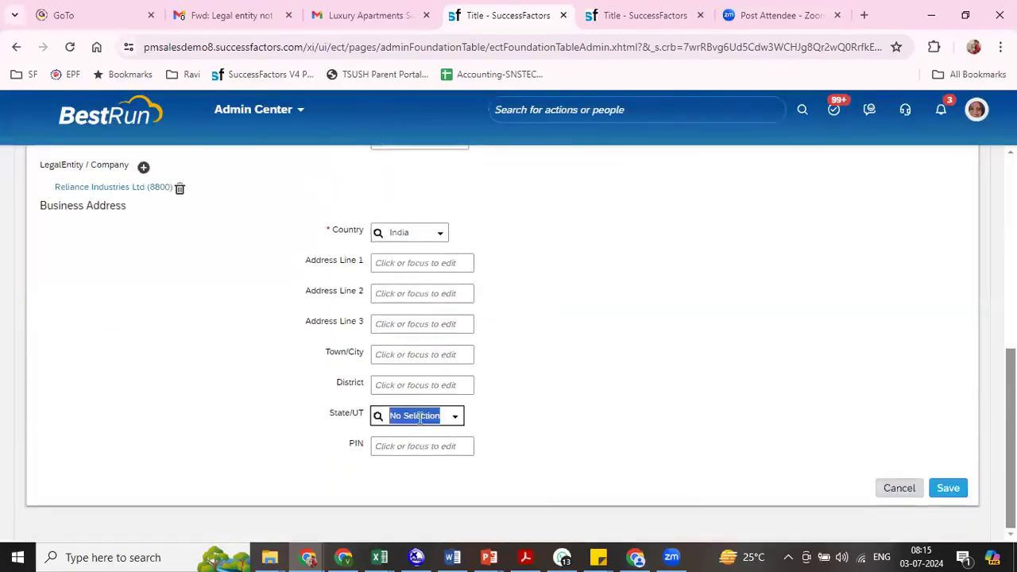
{"action": "type", "text": "tel"}
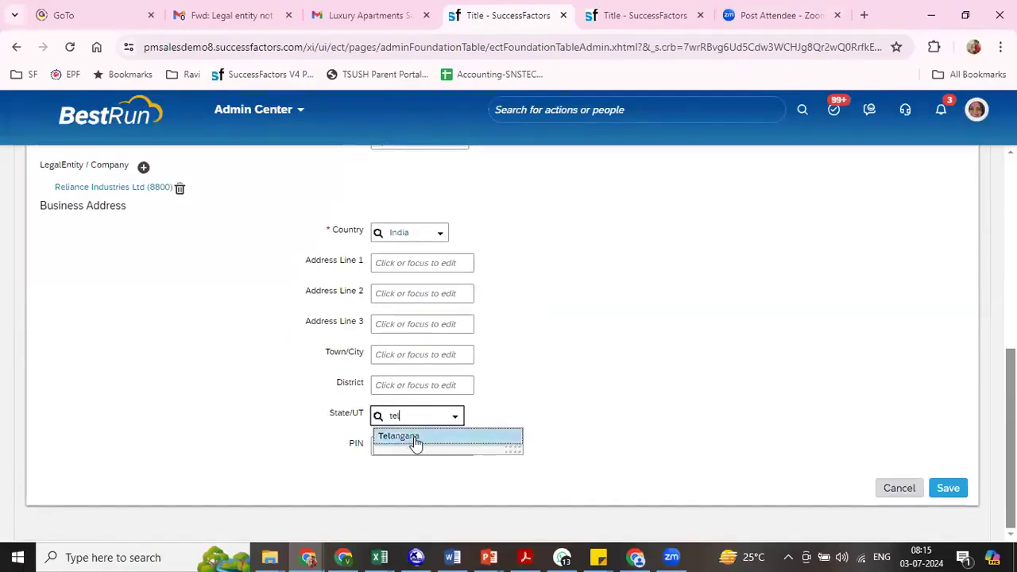
{"action": "left_click", "coordinate": [405, 437]}
{"action": "left_click", "coordinate": [945, 488]}
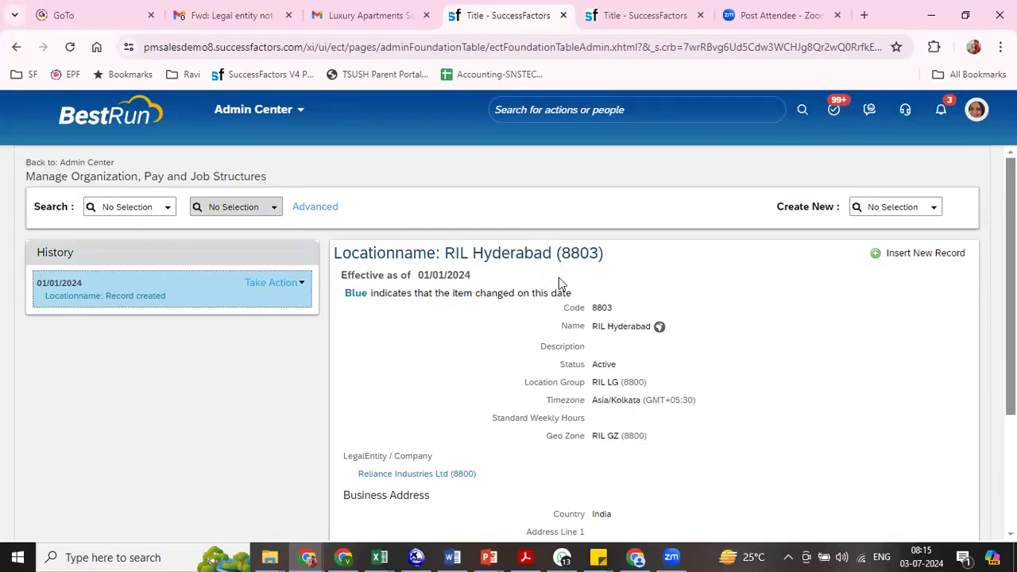
- Start a new Pay Grade record and make it effective as of 01/01/2024
{"action": "left_click", "coordinate": [933, 209]}
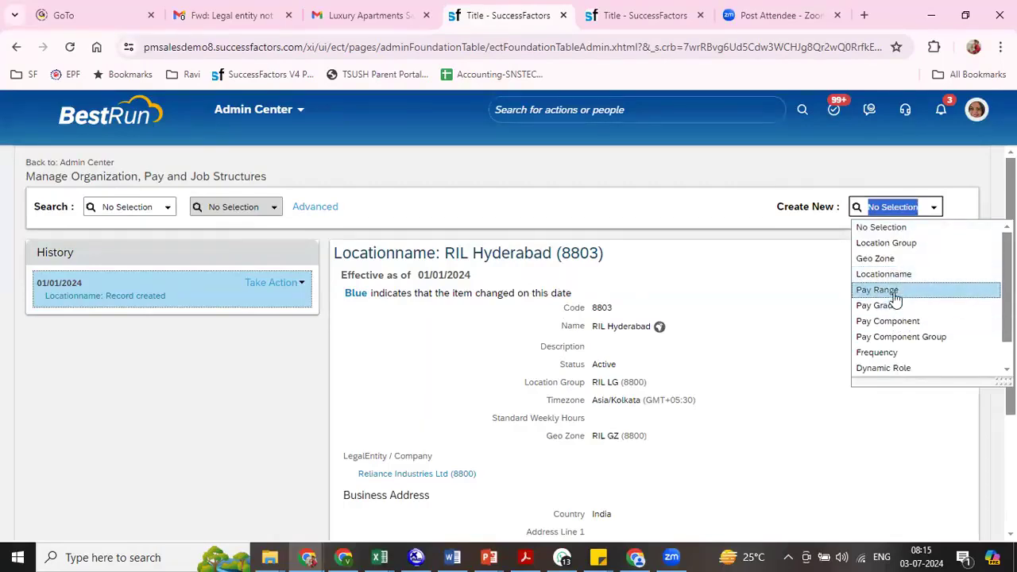
{"action": "left_click", "coordinate": [878, 306]}
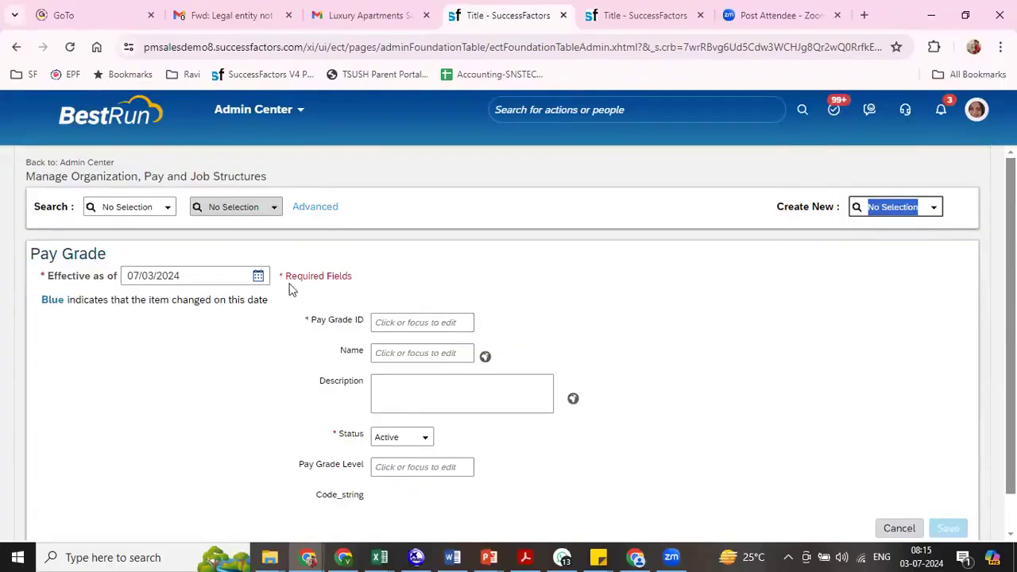
{"action": "left_click", "coordinate": [196, 278]}
{"action": "left_click_drag", "start_coordinate": [196, 277], "coordinate": [114, 291]}
{"action": "type", "text": "0101202"}
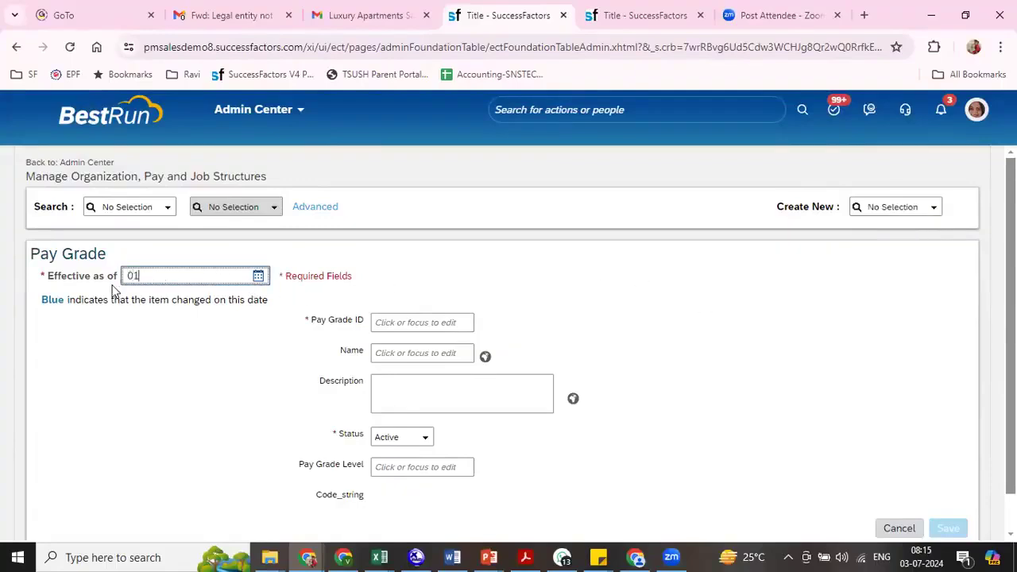
{"action": "key", "text": "Tab"}
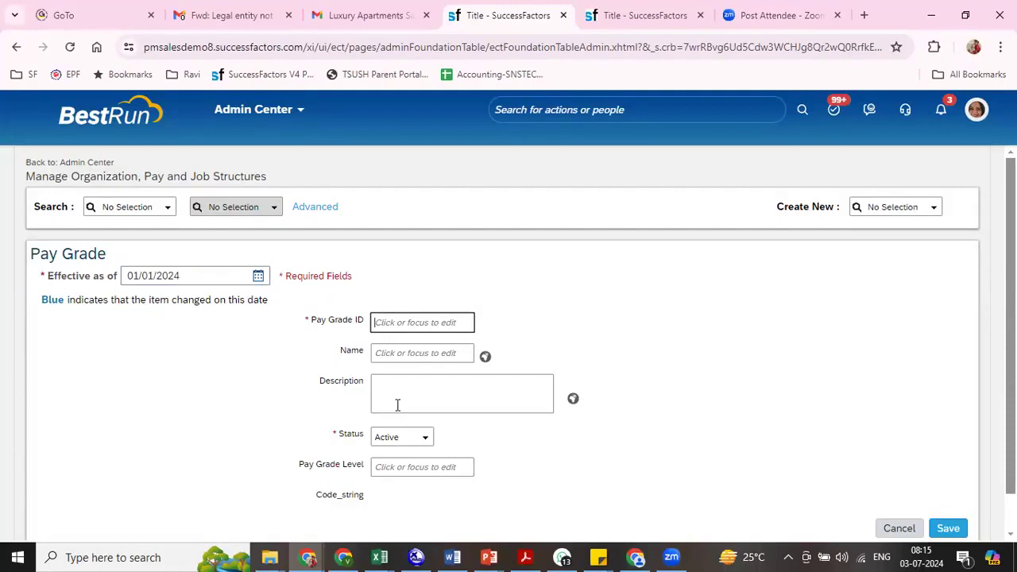
- Switch to the training workbook in Excel and enter the heading "Pay Grade / Band" in cell E172 of the 7.30AM June sheet
{"action": "key", "text": "alt+Tab"}
{"action": "key", "text": "alt+Tab"}
{"action": "key", "text": "alt+Tab"}
{"action": "key", "text": "alt+Tab"}
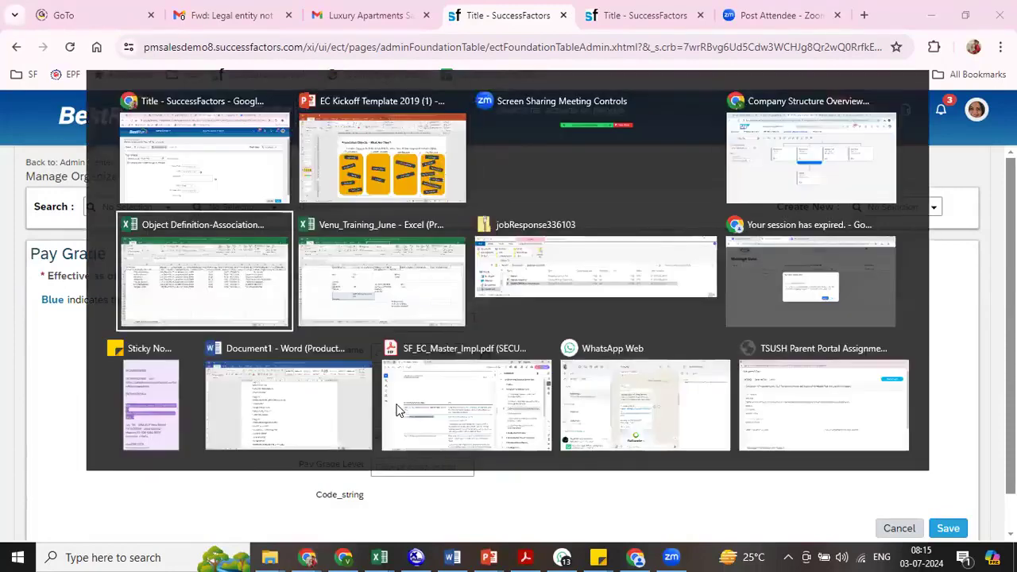
{"action": "key", "text": "alt+Tab"}
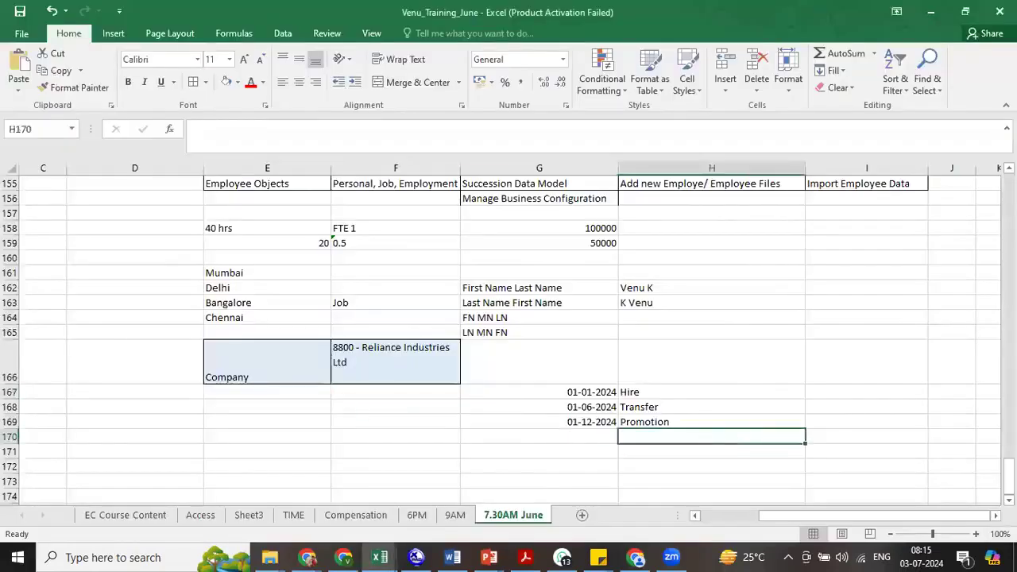
{"action": "scroll", "coordinate": [373, 475], "scroll_direction": "down", "scroll_amount": 1}
{"action": "left_click", "coordinate": [254, 420]}
{"action": "type", "text": "Pay Grade"}
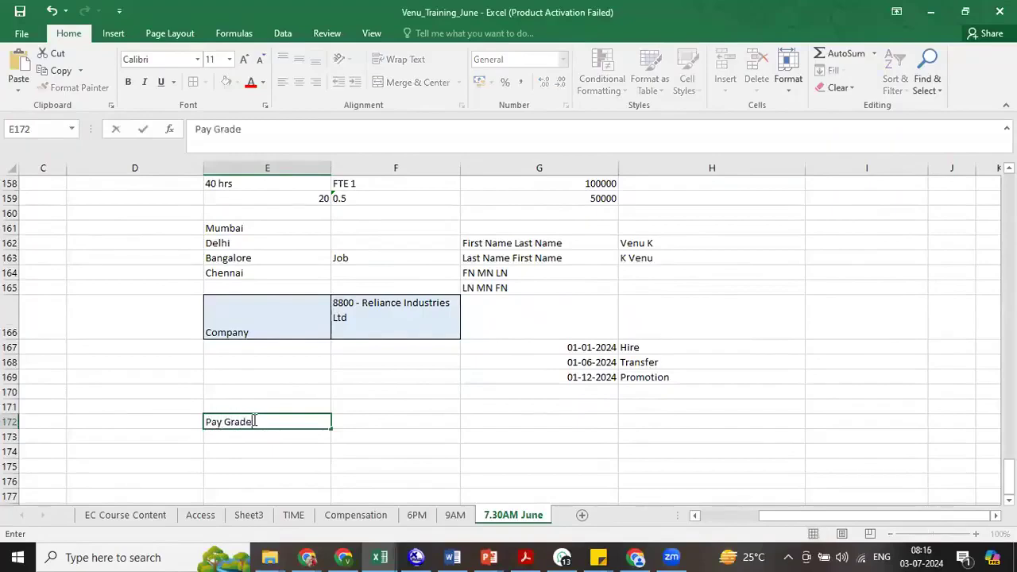
{"action": "type", "text": " / Band"}
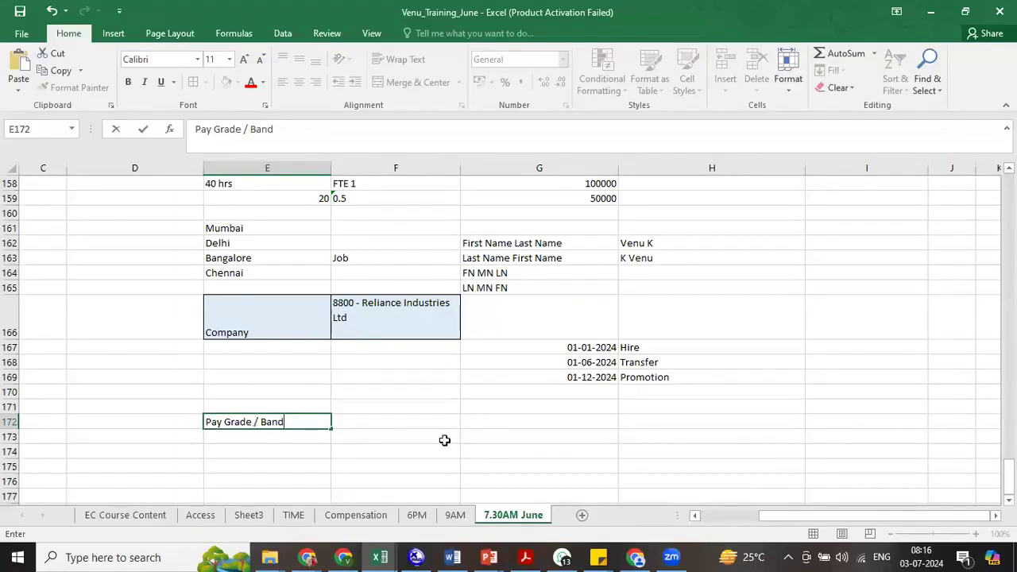
{"action": "left_click", "coordinate": [388, 422]}
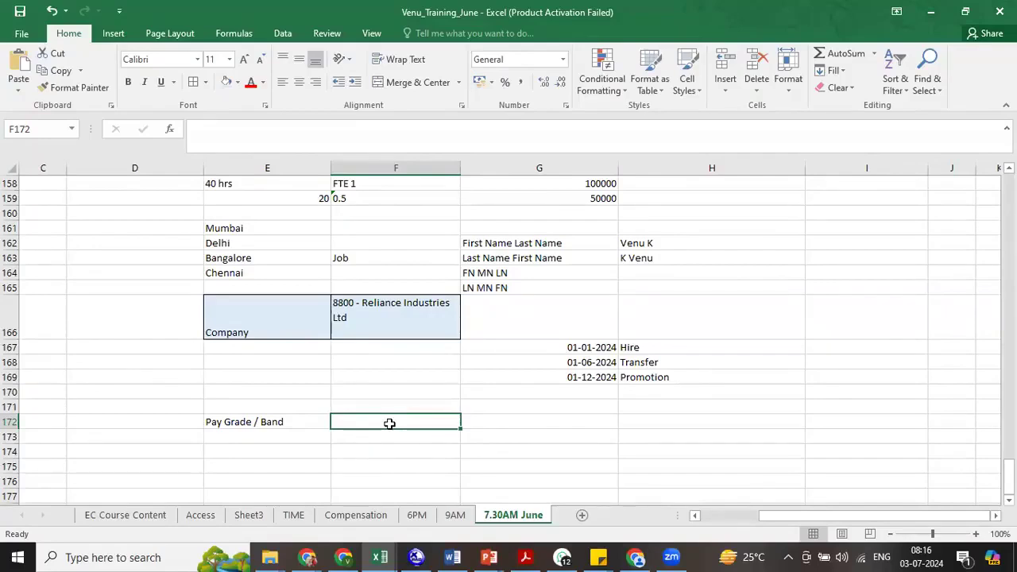
- List the pay grades Asst Manager, Dy Manager and Junior Manager in cells F174 to F176
{"action": "left_click", "coordinate": [369, 448]}
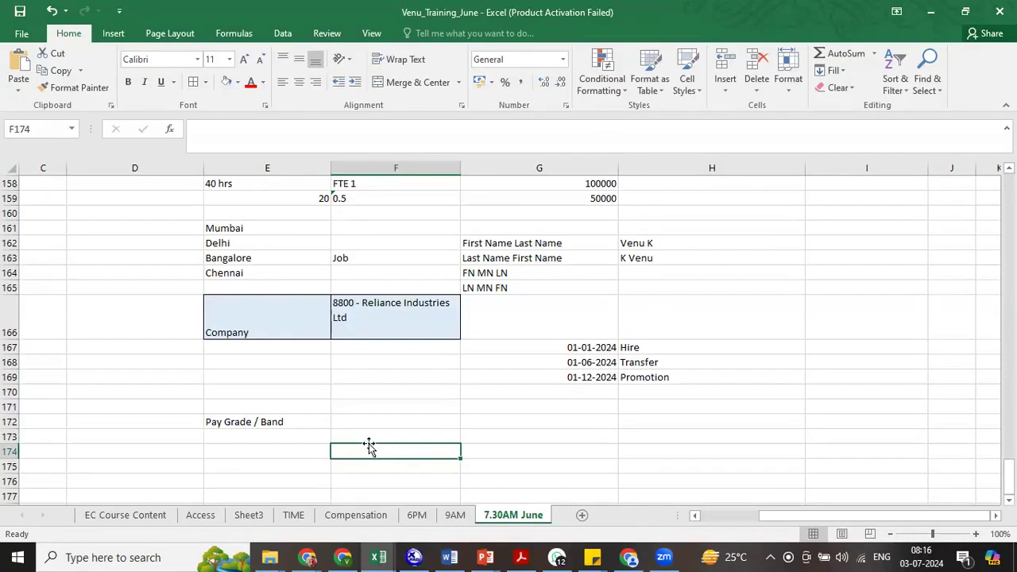
{"action": "type", "text": "Asst Manager"}
{"action": "key", "text": "Return"}
{"action": "type", "text": "Dy Manager"}
{"action": "key", "text": "Return"}
{"action": "type", "text": "Junior"}
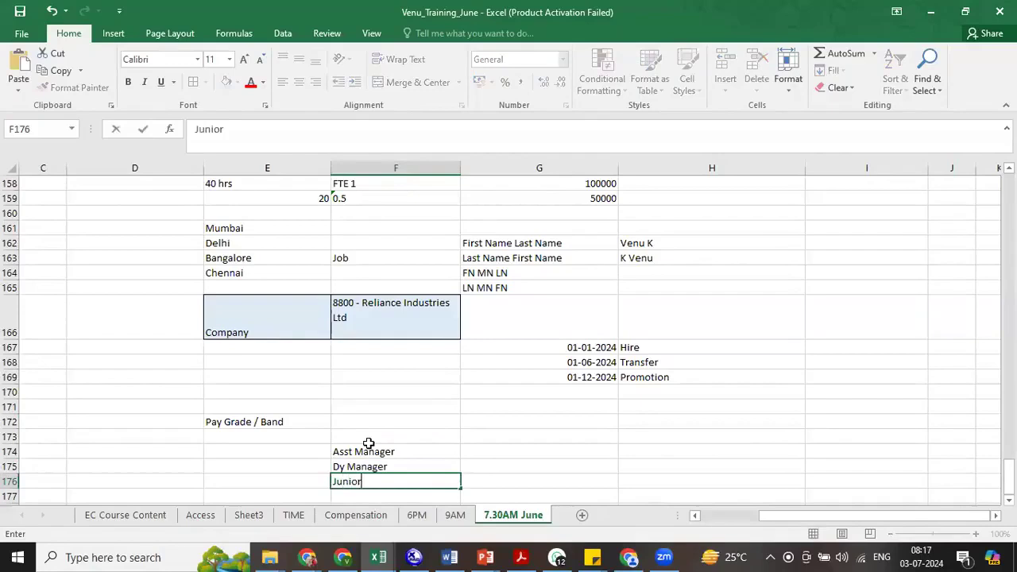
{"action": "type", "text": " Manager"}
{"action": "key", "text": "Return"}
- Enter "Manager Sr Manager" in cell F177, correcting the spelling of the second Manager
{"action": "type", "text": "Manager Sr "}
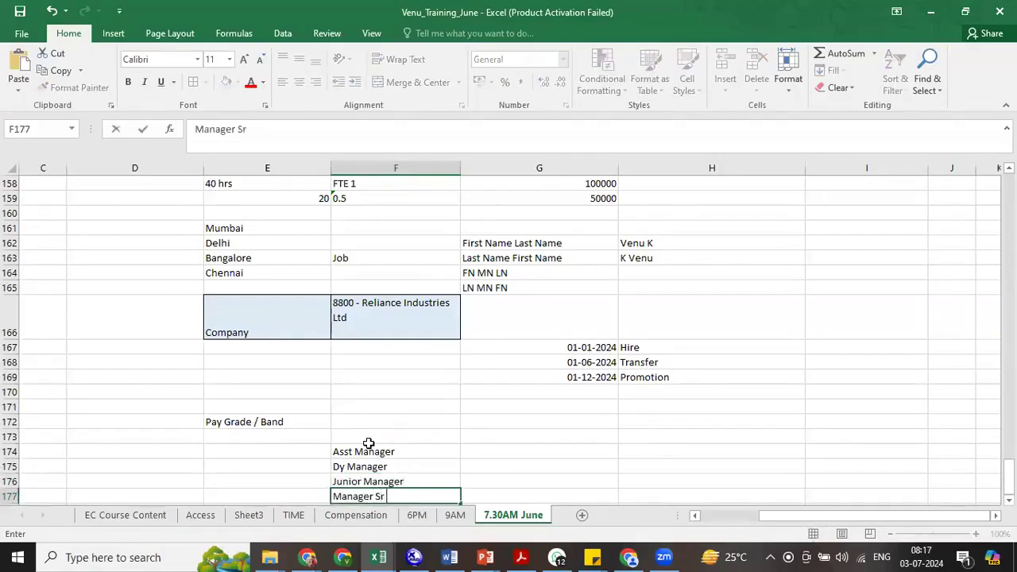
{"action": "type", "text": "Mananger"}
{"action": "key", "text": "Return"}
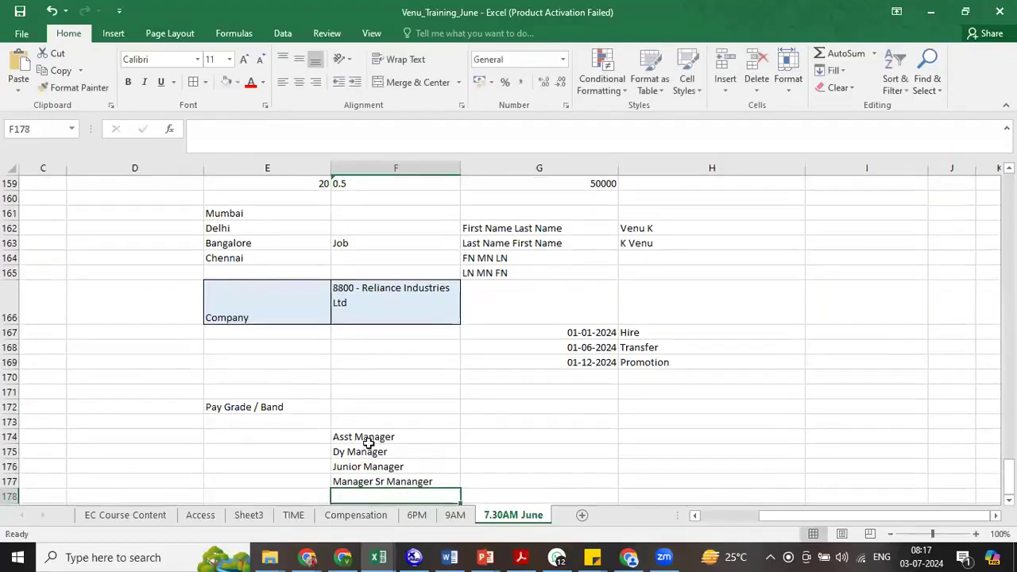
{"action": "double_click", "coordinate": [405, 481]}
{"action": "key", "text": "BackSpace"}
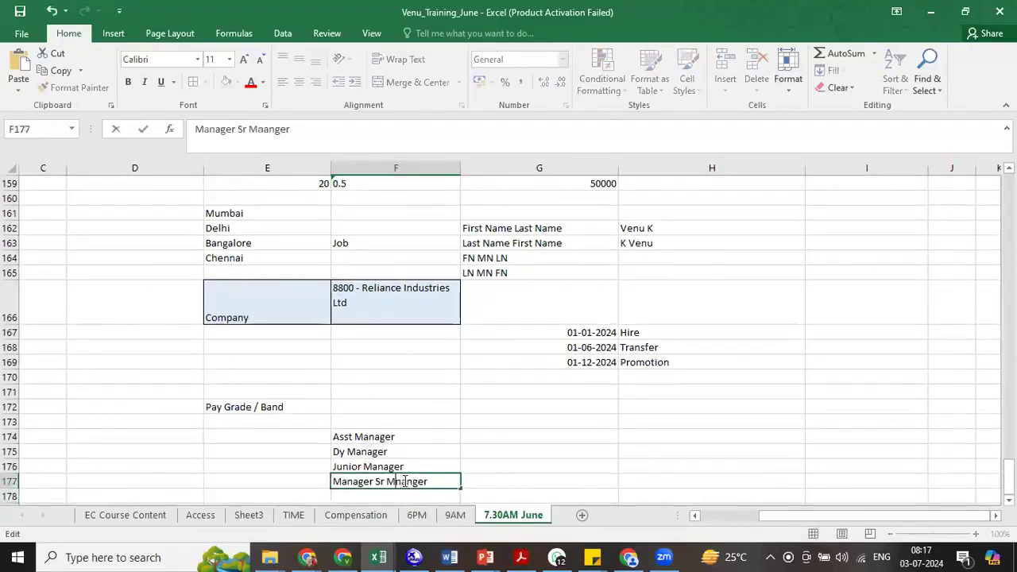
{"action": "key", "text": "BackSpace"}
{"action": "type", "text": "a"}
{"action": "left_click", "coordinate": [585, 469]}
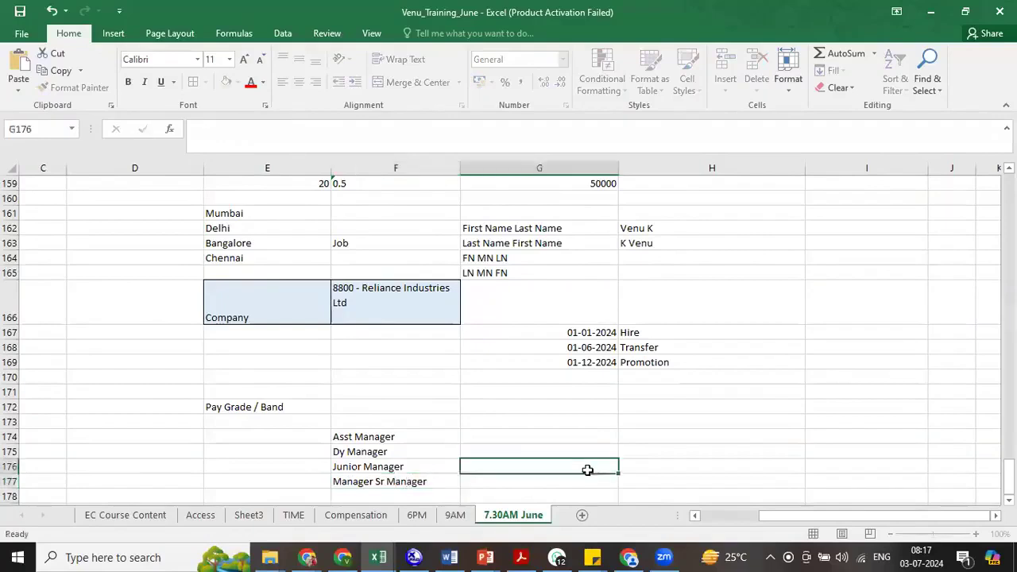
- Move "Sr Manager" out of cell F177 into F178, leaving only Manager in F177
{"action": "scroll", "coordinate": [699, 414], "scroll_direction": "down", "scroll_amount": 1}
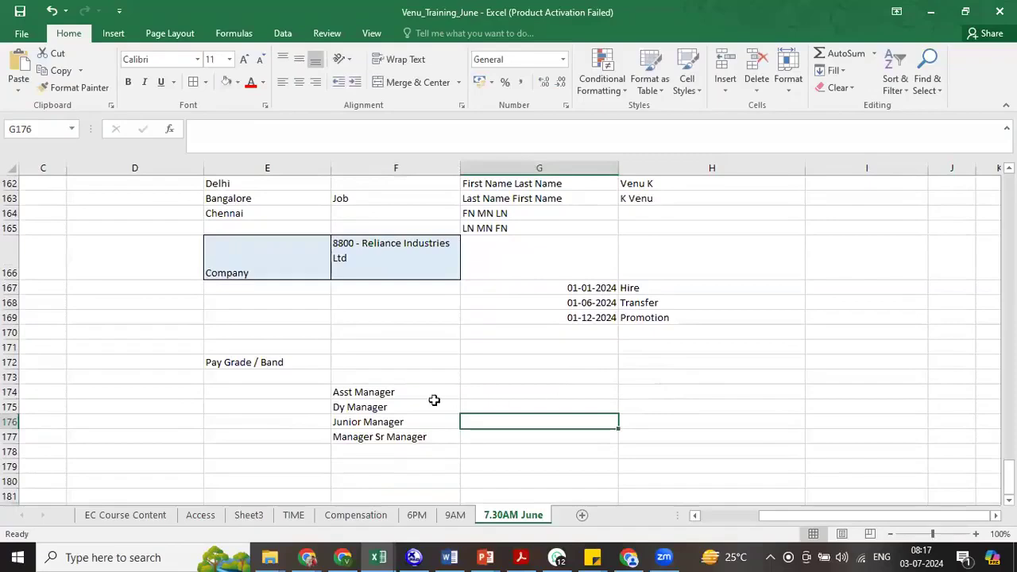
{"action": "left_click", "coordinate": [375, 437]}
{"action": "double_click", "coordinate": [375, 437]}
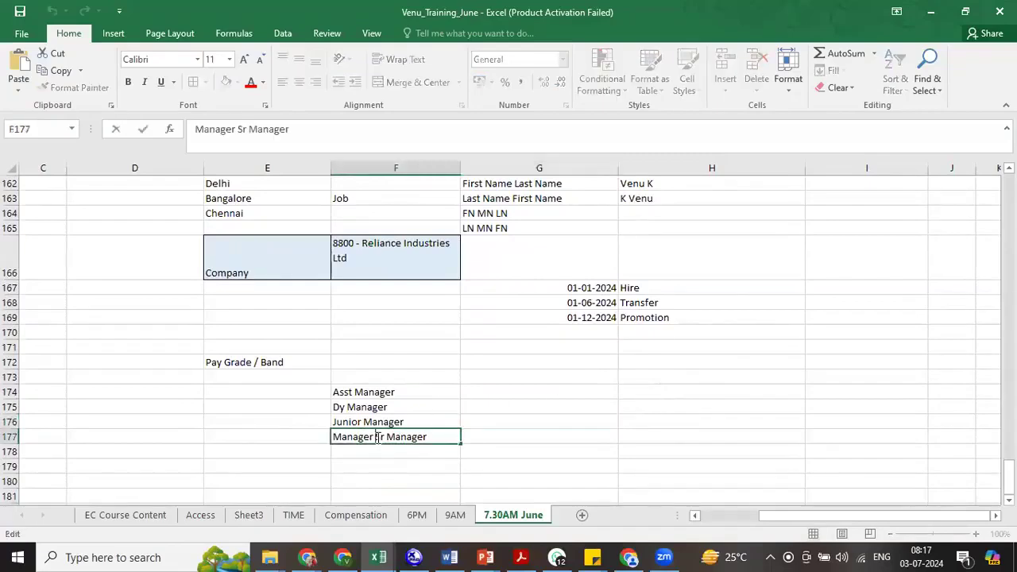
{"action": "left_click_drag", "start_coordinate": [375, 438], "coordinate": [452, 438]}
{"action": "key", "text": "ctrl+c"}
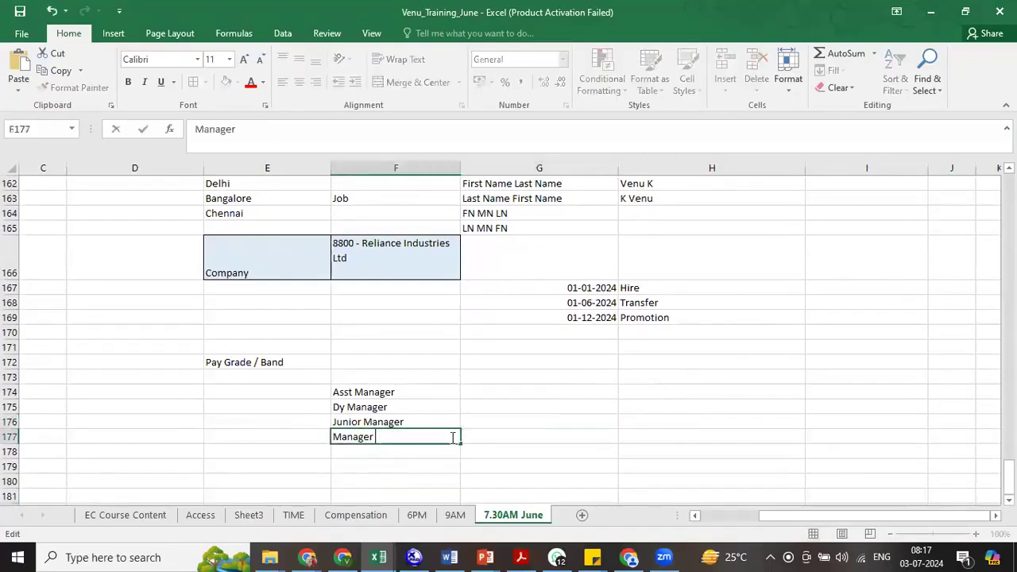
{"action": "left_click", "coordinate": [389, 463]}
{"action": "left_click", "coordinate": [372, 452]}
{"action": "key", "text": "ctrl+v"}
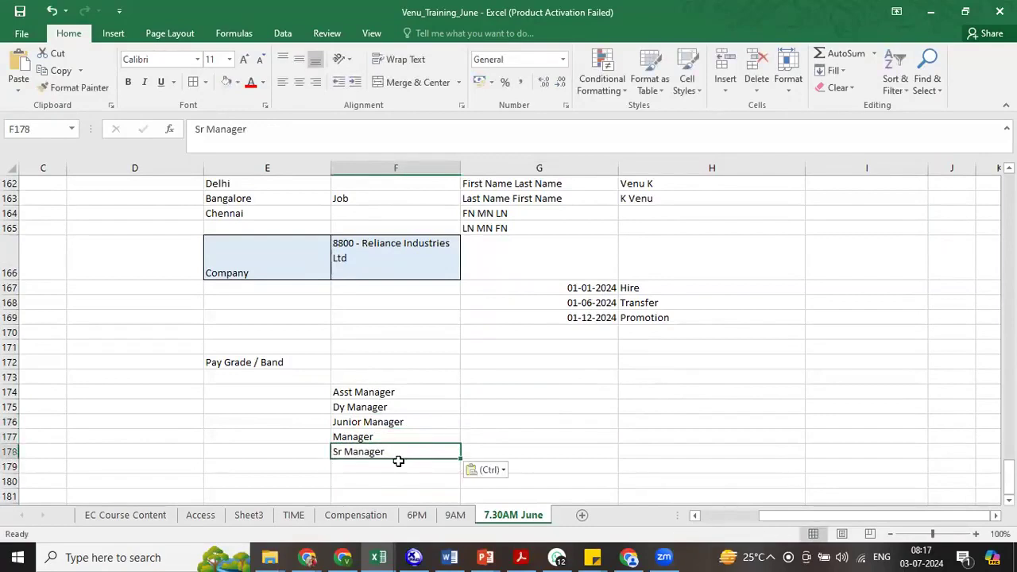
{"action": "left_click_drag", "start_coordinate": [383, 394], "coordinate": [382, 453]}
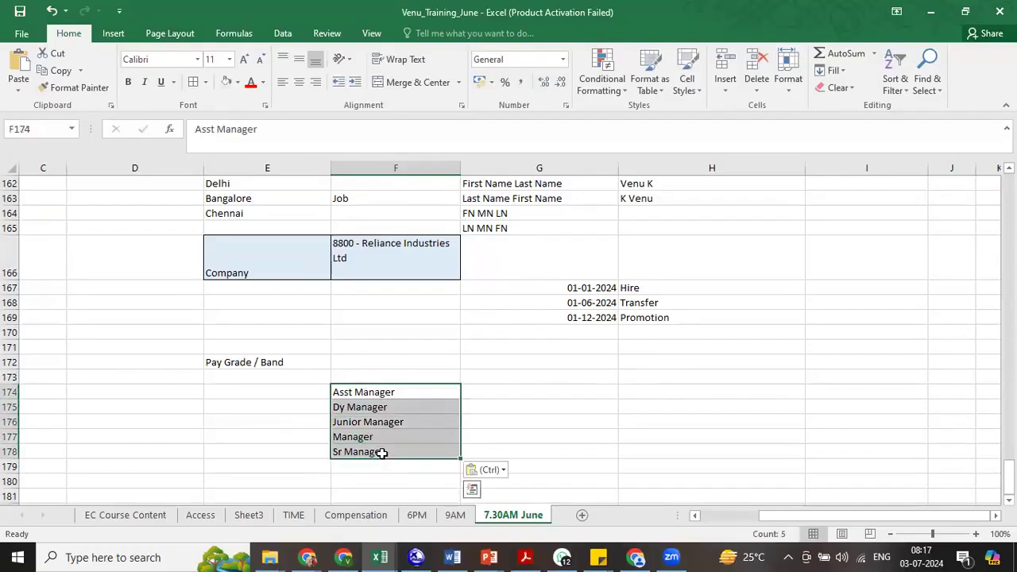
{"action": "left_click", "coordinate": [383, 453]}
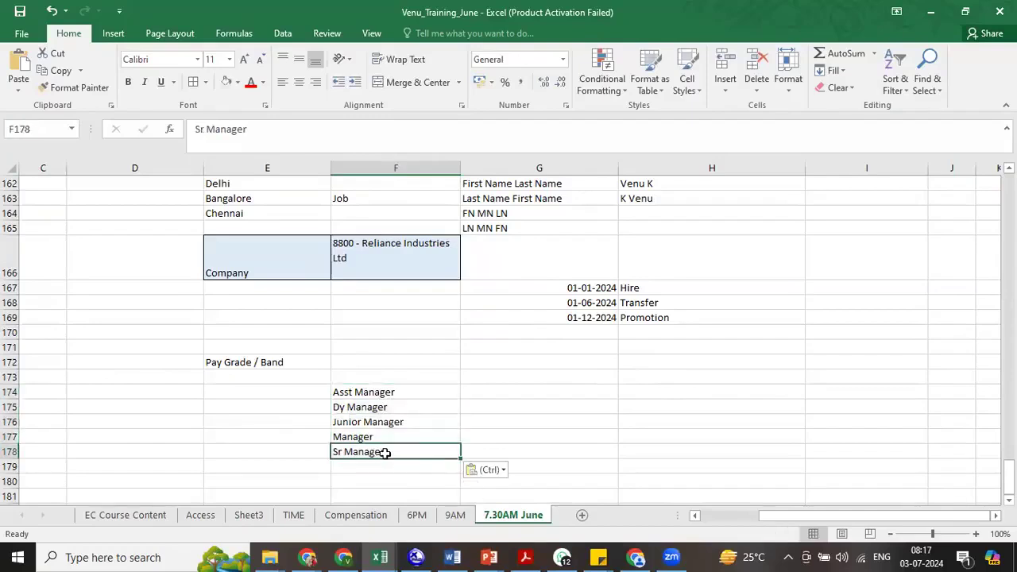
- Clear the manager grade names from cells F174 to F178
{"action": "left_click", "coordinate": [367, 437]}
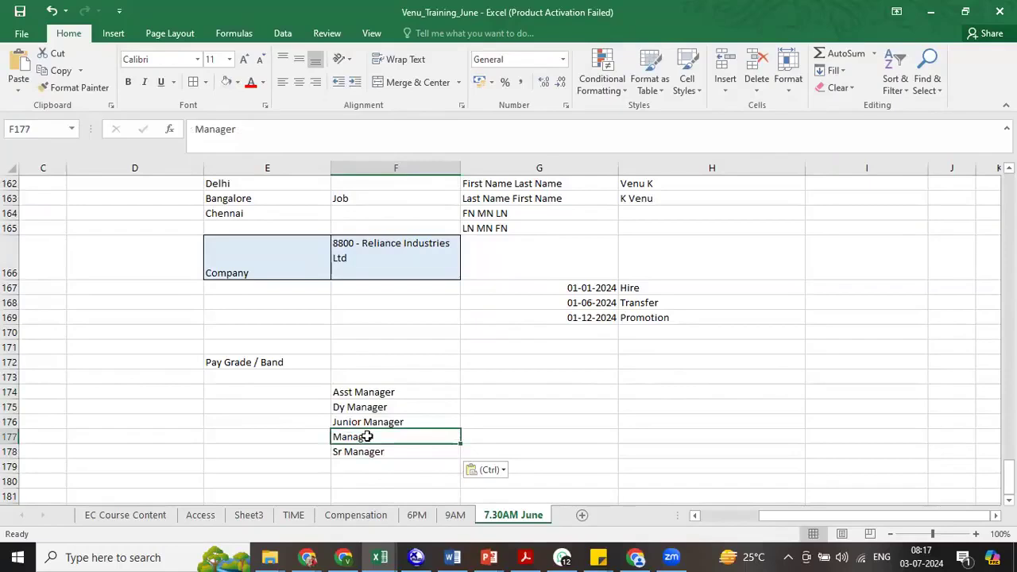
{"action": "left_click", "coordinate": [387, 423]}
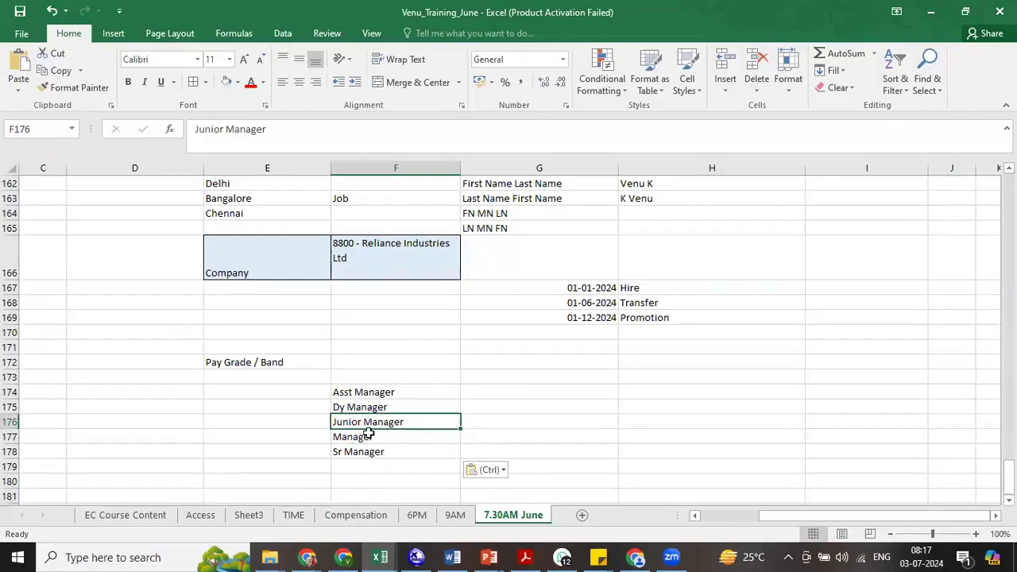
{"action": "right_click", "coordinate": [372, 392]}
{"action": "left_click_drag", "start_coordinate": [349, 395], "coordinate": [352, 464]}
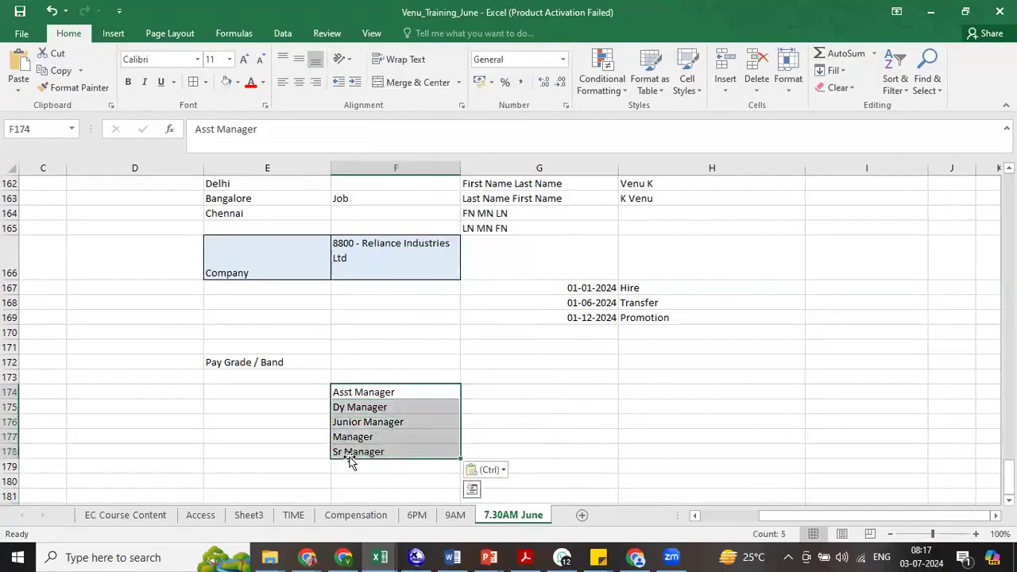
{"action": "key", "text": "Delete"}
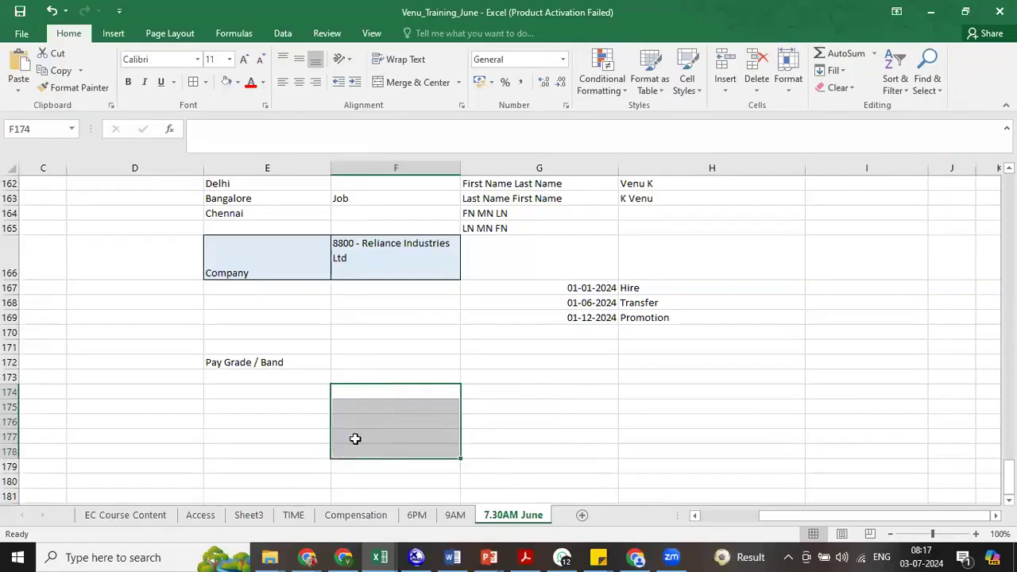
- List the pay grade codes R1, R2, R3, R4 and R5 in cells F172 to F176 beside the Pay Grade / Band heading
{"action": "left_click", "coordinate": [353, 360]}
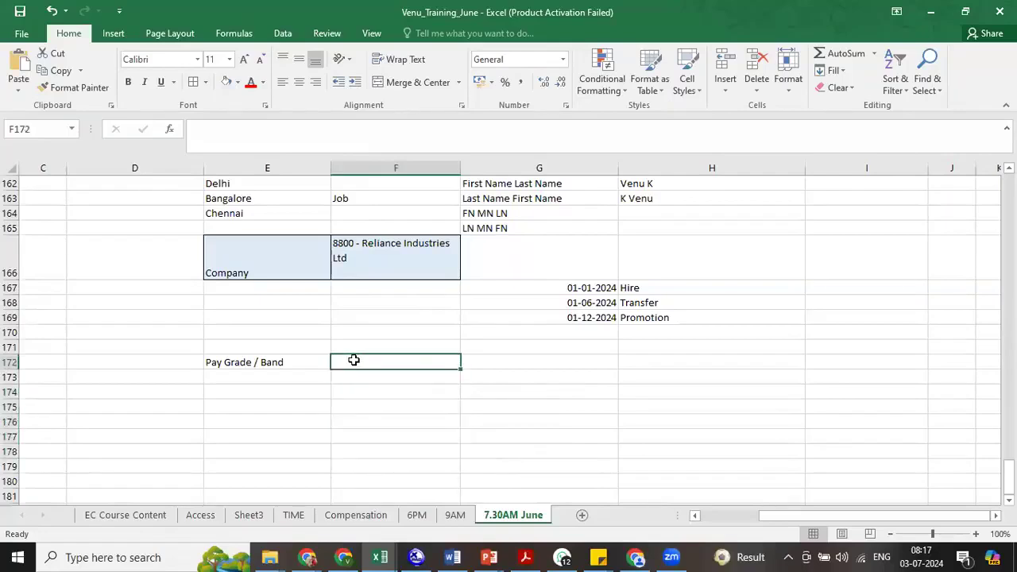
{"action": "type", "text": "R1"}
{"action": "key", "text": "Return"}
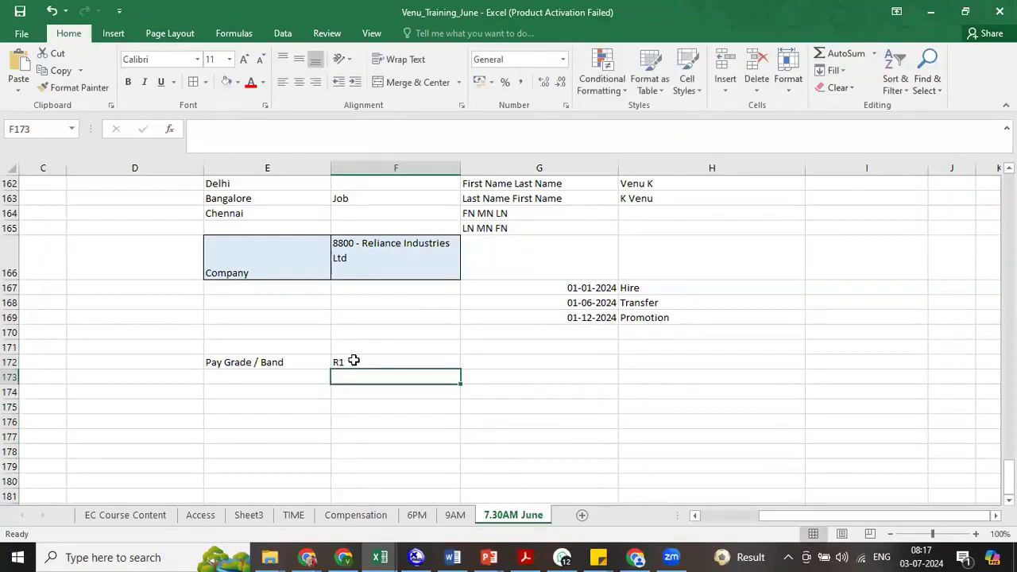
{"action": "type", "text": "R2"}
{"action": "key", "text": "Return"}
{"action": "type", "text": "R3"}
{"action": "key", "text": "Return"}
{"action": "type", "text": "R4"}
{"action": "key", "text": "Return"}
{"action": "type", "text": "R5"}
{"action": "key", "text": "Return"}
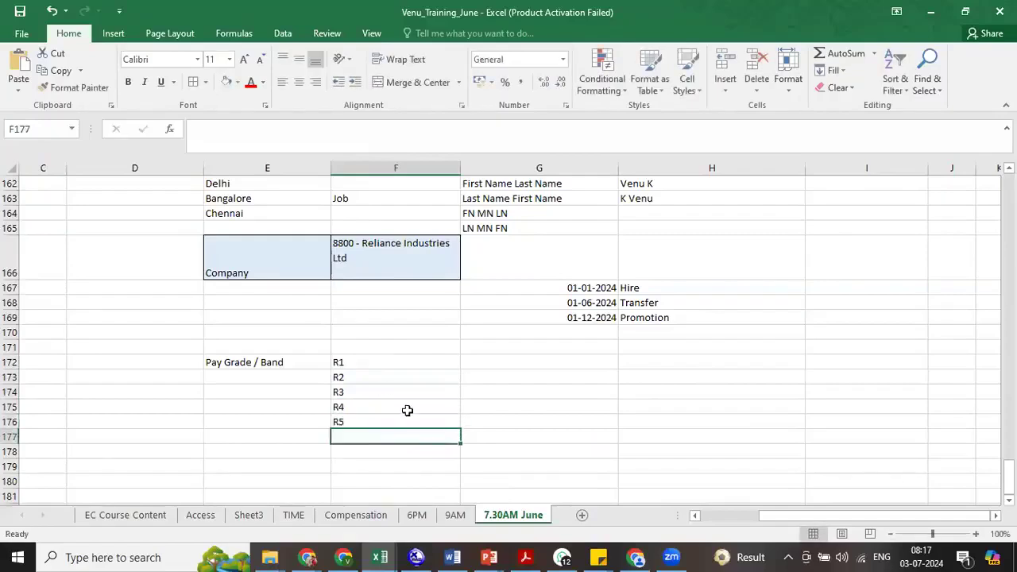
- Enter Director in G176, President in G175, General manager in G174 and Manager in G173 beside the grade codes
{"action": "left_click", "coordinate": [477, 421]}
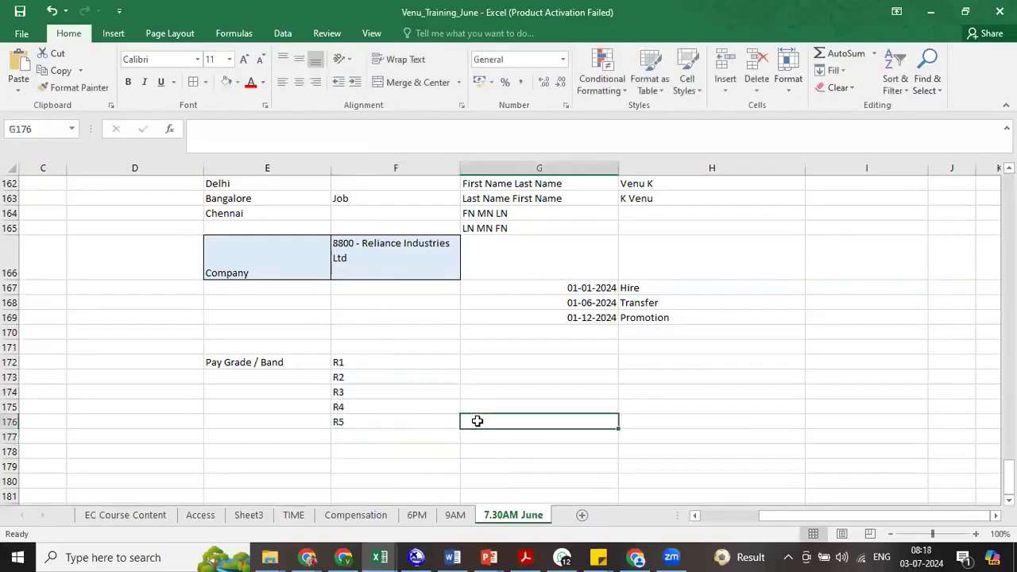
{"action": "type", "text": "Director"}
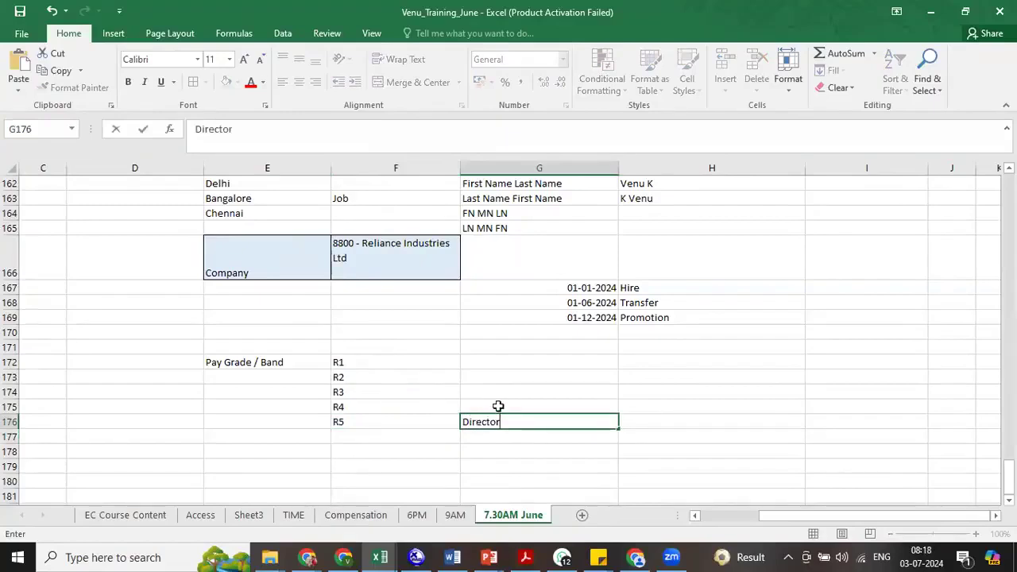
{"action": "left_click", "coordinate": [499, 406]}
{"action": "type", "text": "President"}
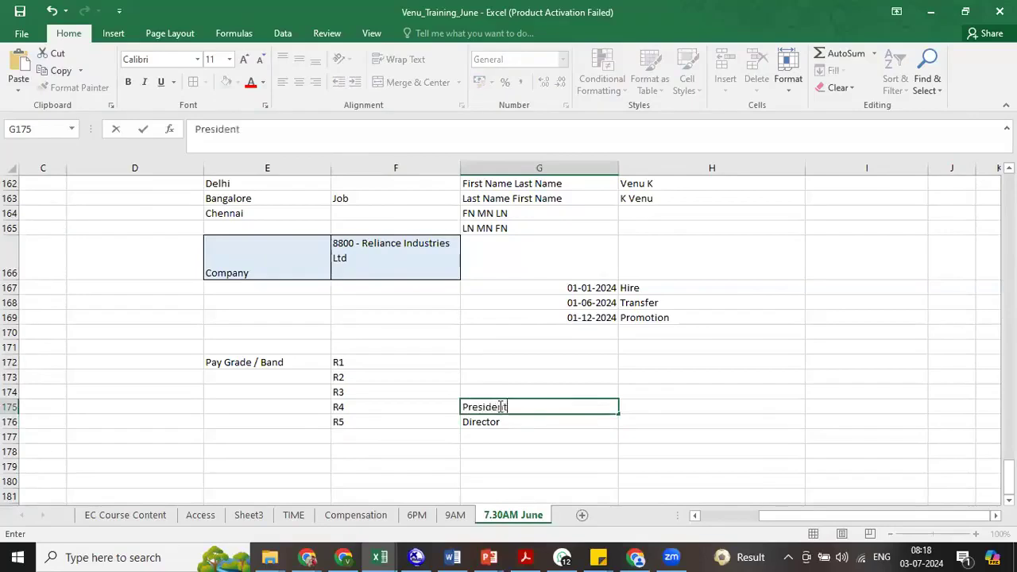
{"action": "left_click", "coordinate": [499, 390]}
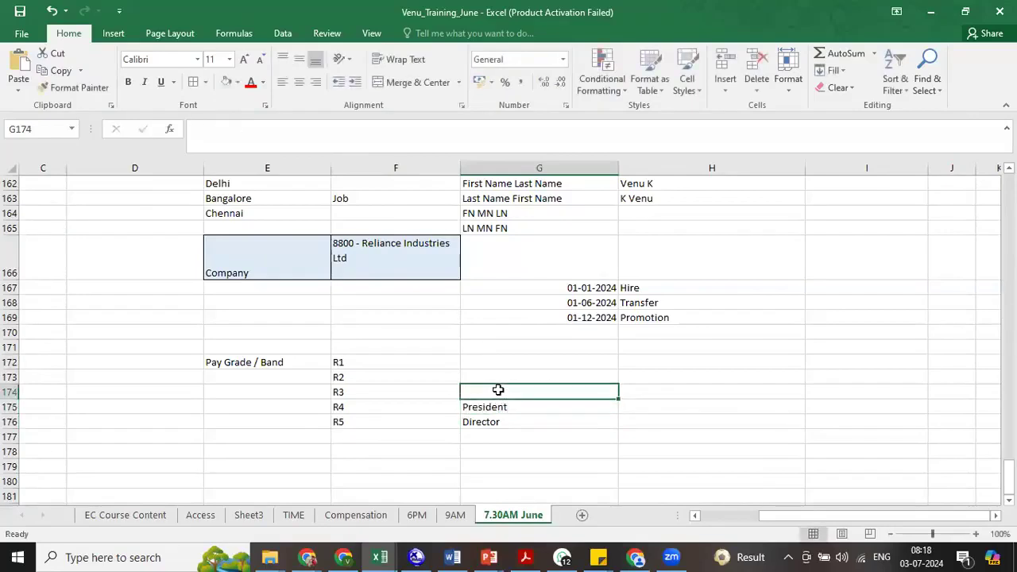
{"action": "type", "text": "General manager"}
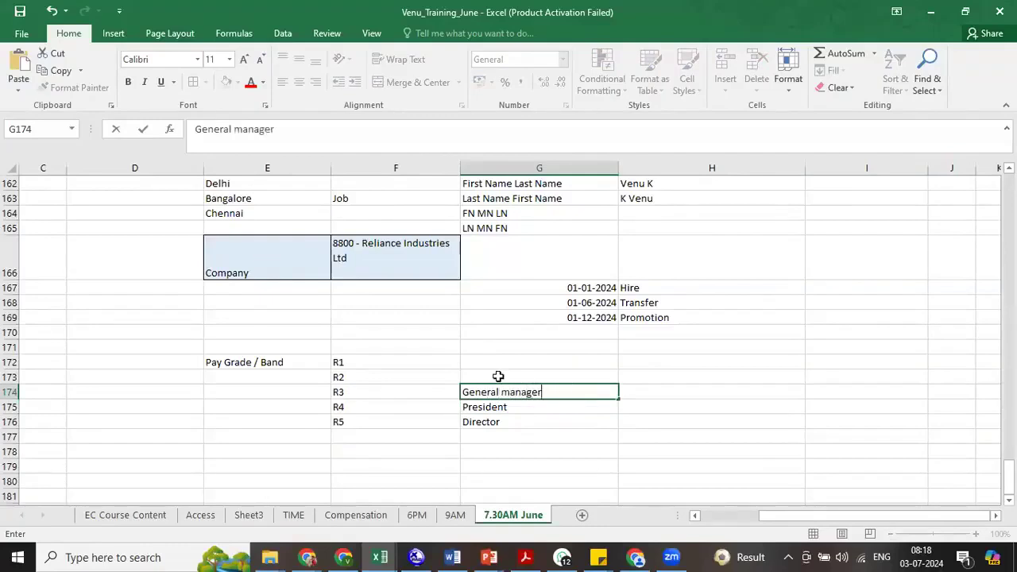
{"action": "left_click", "coordinate": [498, 375]}
{"action": "type", "text": "Manager"}
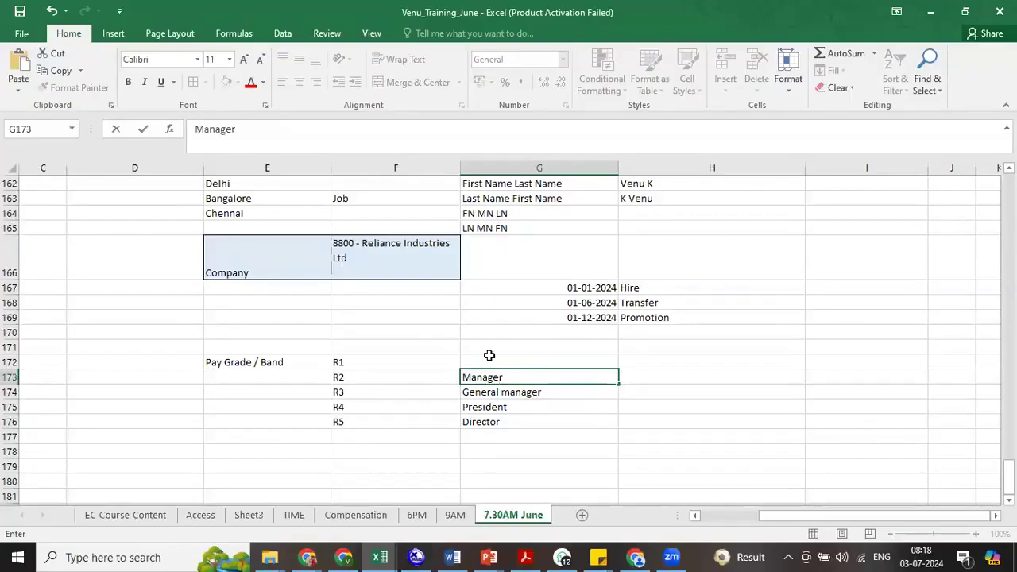
- Enter Trainees in cell G172 as the description of grade R1
{"action": "left_click", "coordinate": [489, 359]}
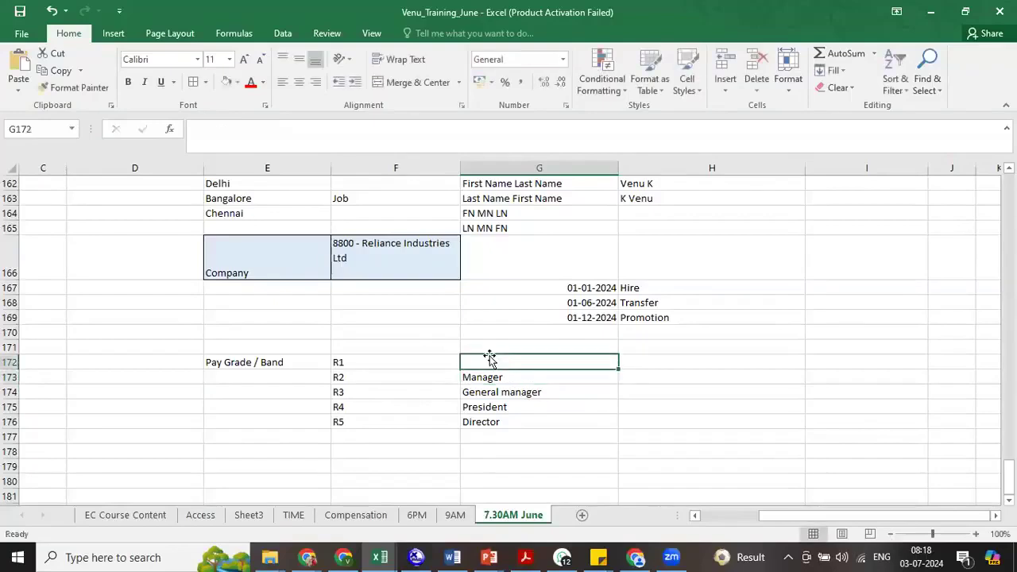
{"action": "type", "text": "Exe"}
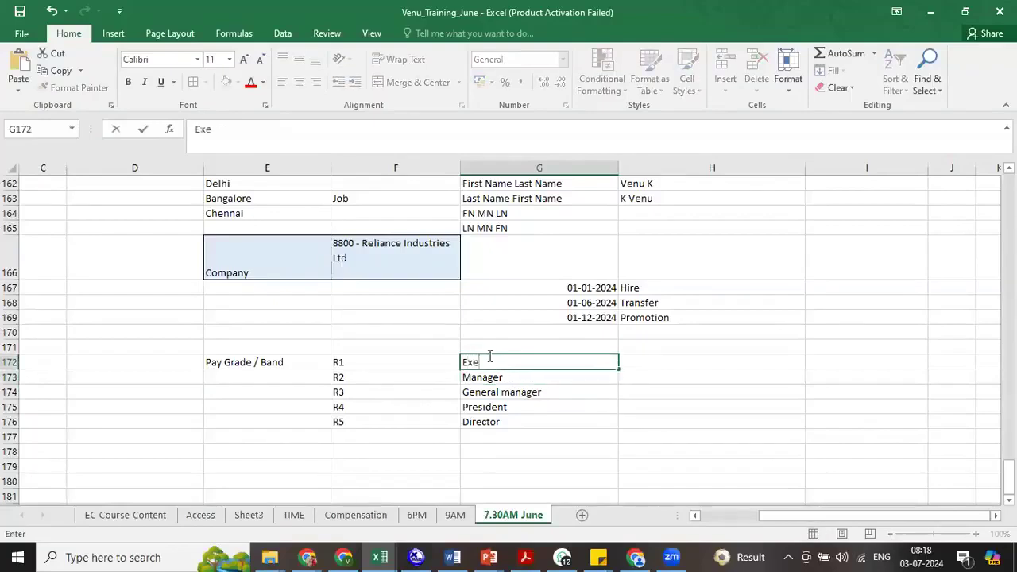
{"action": "type", "text": "cut"}
{"action": "key", "text": "BackSpace"}
{"action": "key", "text": "BackSpace"}
{"action": "key", "text": "BackSpace"}
{"action": "key", "text": "BackSpace"}
{"action": "key", "text": "BackSpace"}
{"action": "key", "text": "BackSpace"}
{"action": "type", "text": "Trainees"}
{"action": "left_click", "coordinate": [502, 423]}
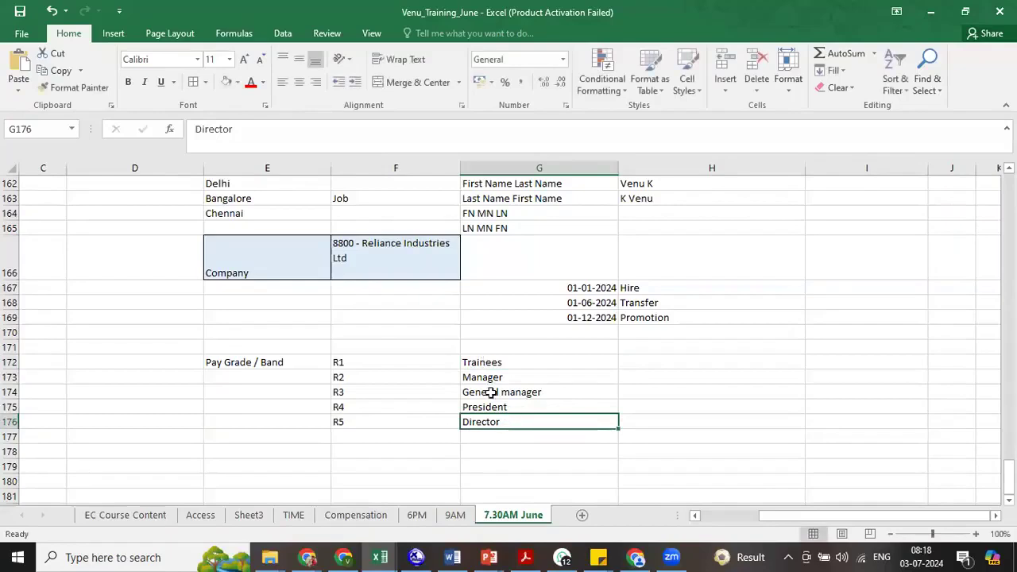
{"action": "left_click", "coordinate": [376, 360]}
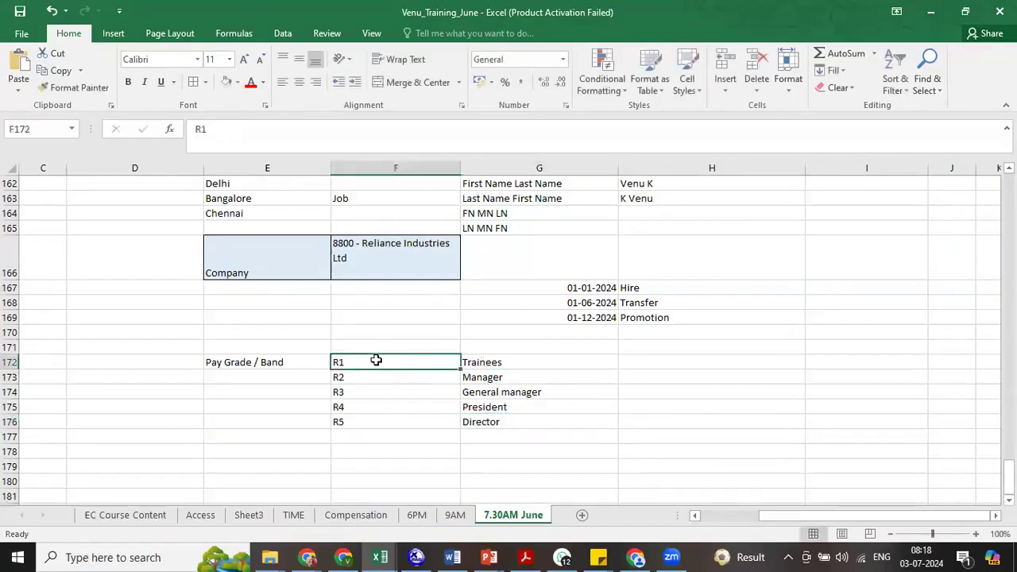
{"action": "left_click_drag", "start_coordinate": [358, 357], "coordinate": [355, 422]}
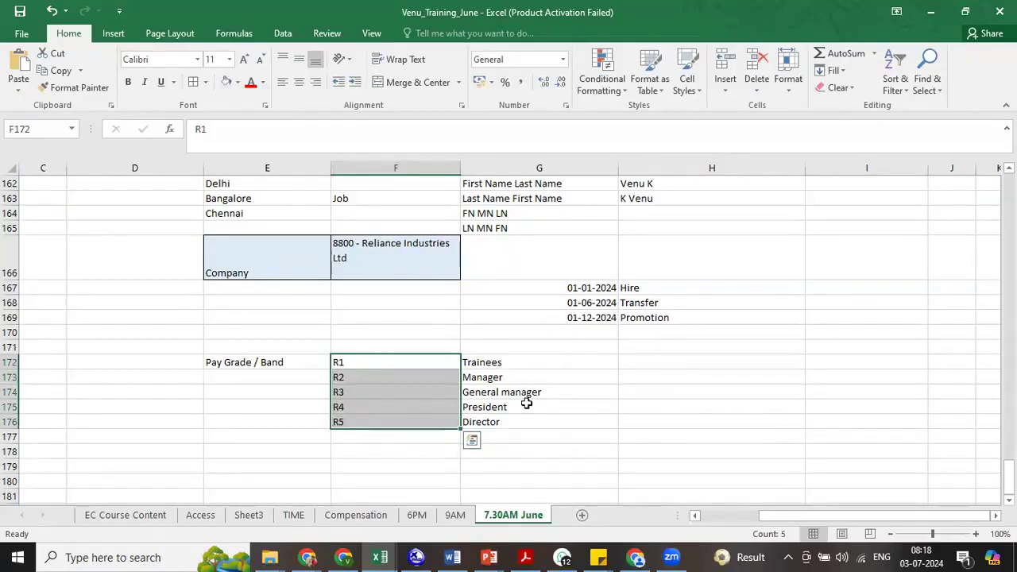
- Number the five grades 1, 2, 3, 4 and 5 in cells H172 to H176
{"action": "left_click", "coordinate": [628, 362]}
{"action": "type", "text": "1"}
{"action": "key", "text": "Return"}
{"action": "type", "text": "2"}
{"action": "key", "text": "Return"}
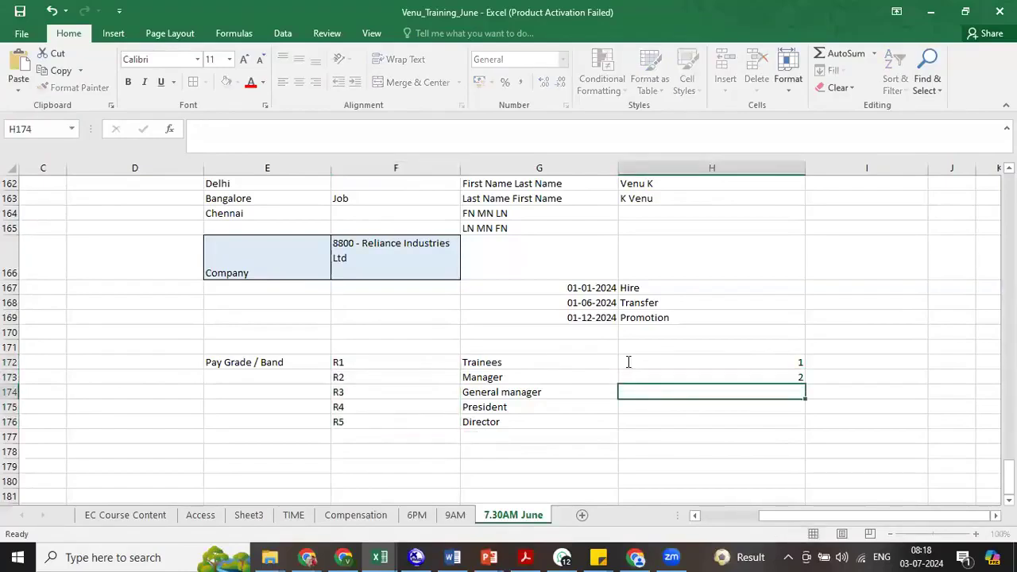
{"action": "type", "text": "4"}
{"action": "key", "text": "Return"}
{"action": "type", "text": "4"}
{"action": "key", "text": "Return"}
{"action": "type", "text": "5"}
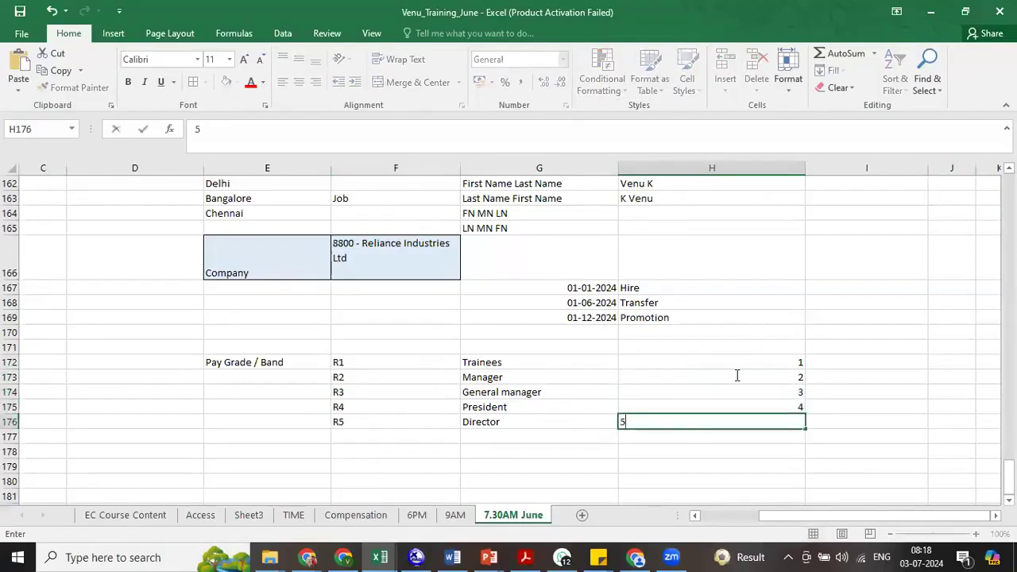
{"action": "left_click", "coordinate": [738, 375]}
- Review the level numbers in cells H172 to H176 against their pay grades, from highest to lowest
{"action": "left_click", "coordinate": [724, 363]}
{"action": "left_click_drag", "start_coordinate": [723, 378], "coordinate": [718, 418]}
{"action": "left_click", "coordinate": [739, 422]}
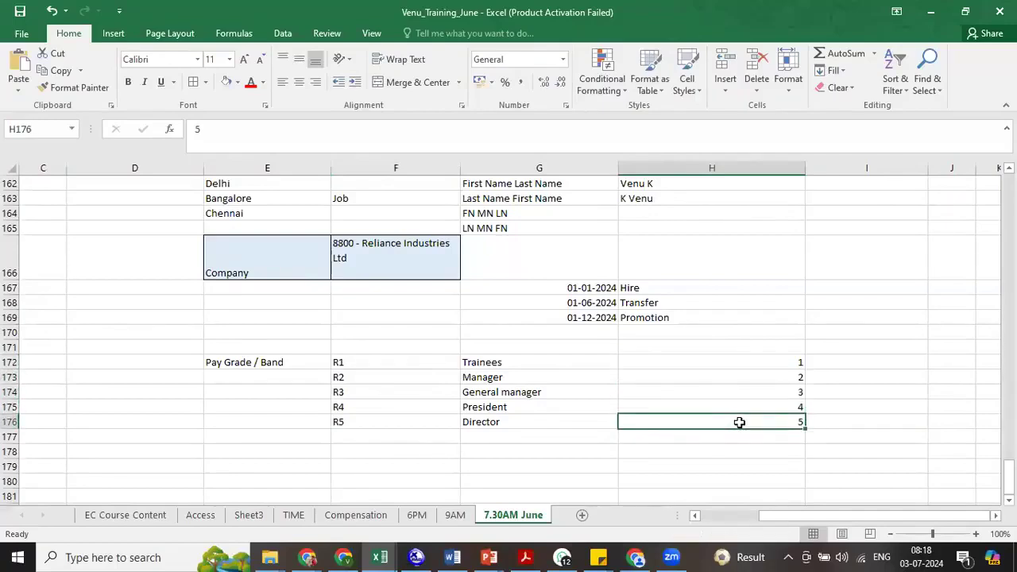
{"action": "left_click", "coordinate": [777, 407]}
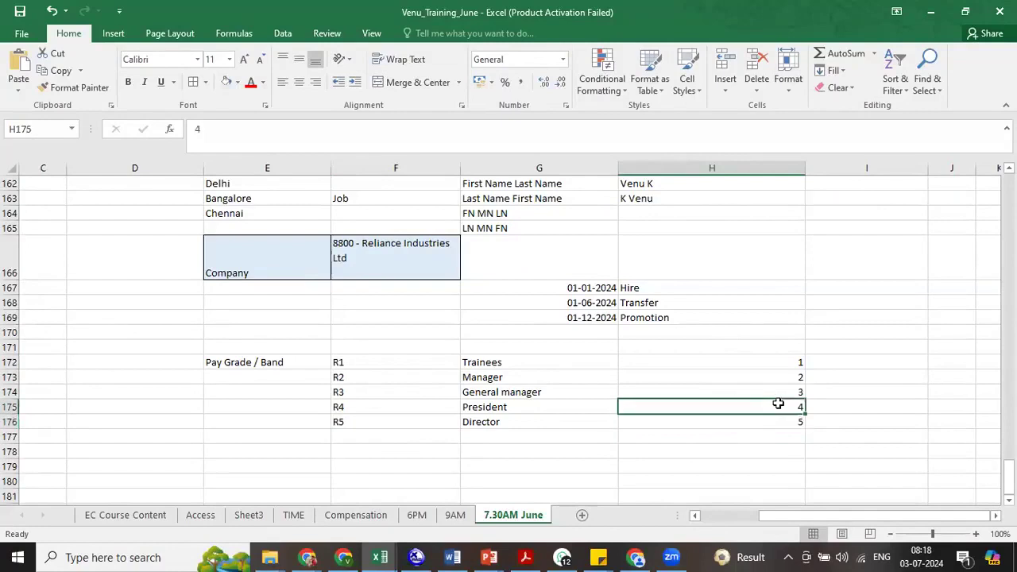
{"action": "left_click", "coordinate": [777, 391]}
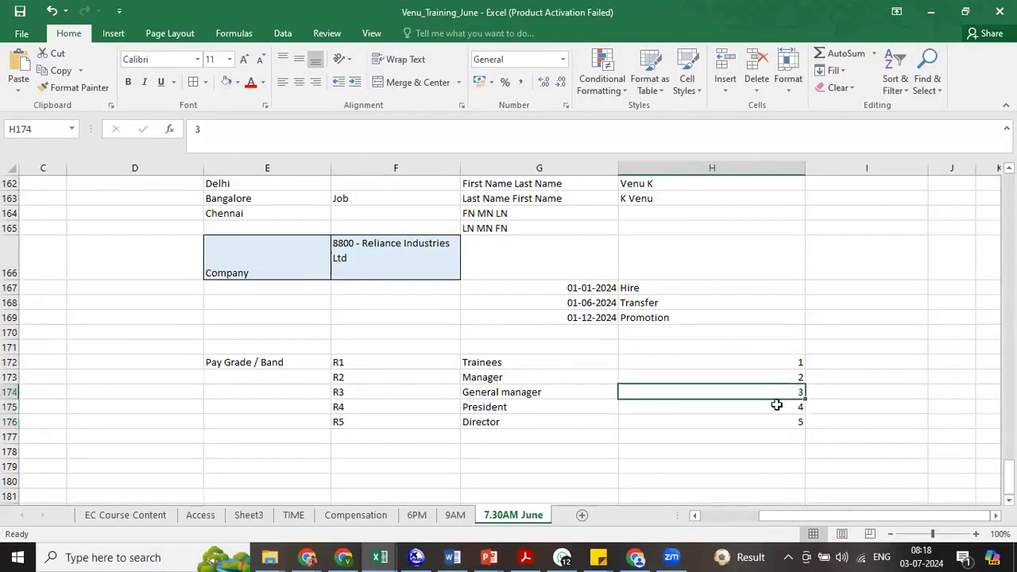
{"action": "left_click", "coordinate": [777, 379]}
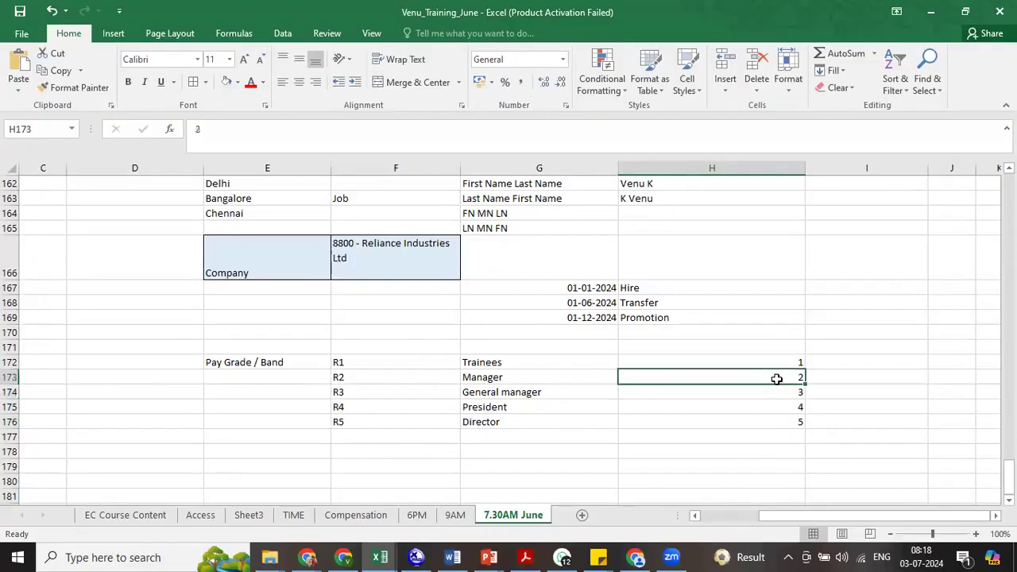
{"action": "left_click", "coordinate": [777, 364]}
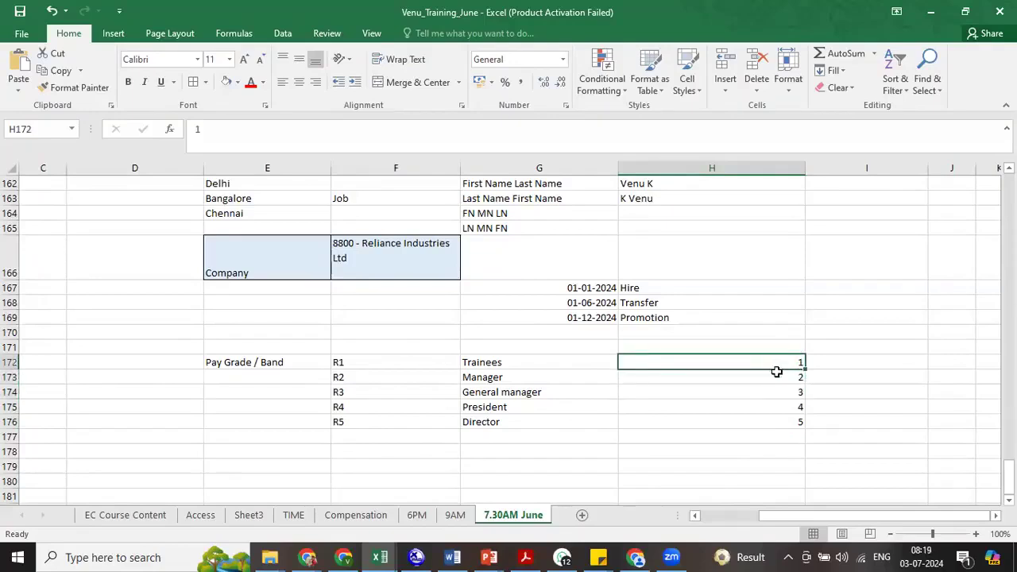
- Enter the heading "Pay Grade Level" in cell H171 above the level numbers
{"action": "left_click", "coordinate": [725, 347]}
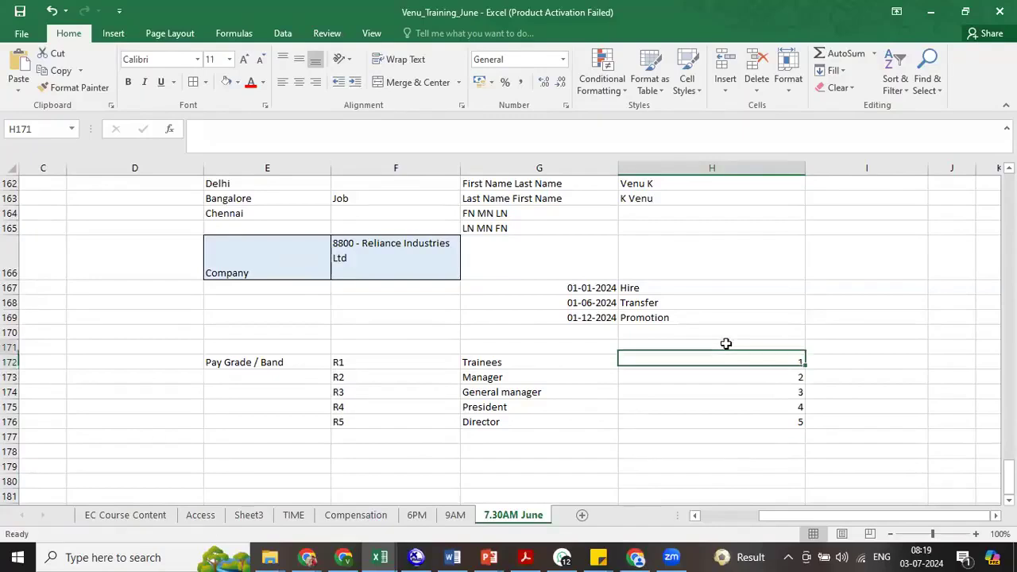
{"action": "type", "text": "Pay Gr"}
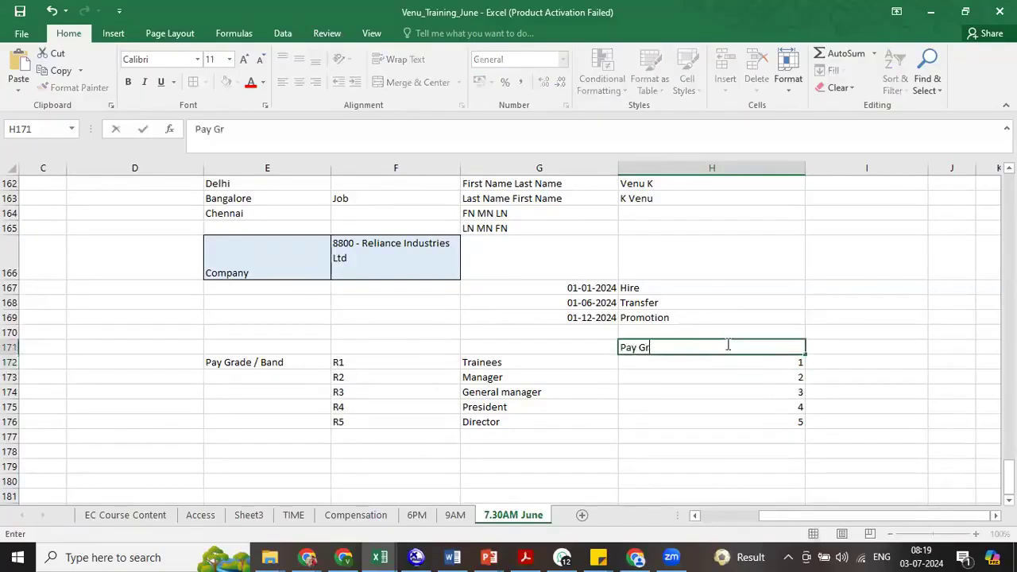
{"action": "type", "text": "ade Level"}
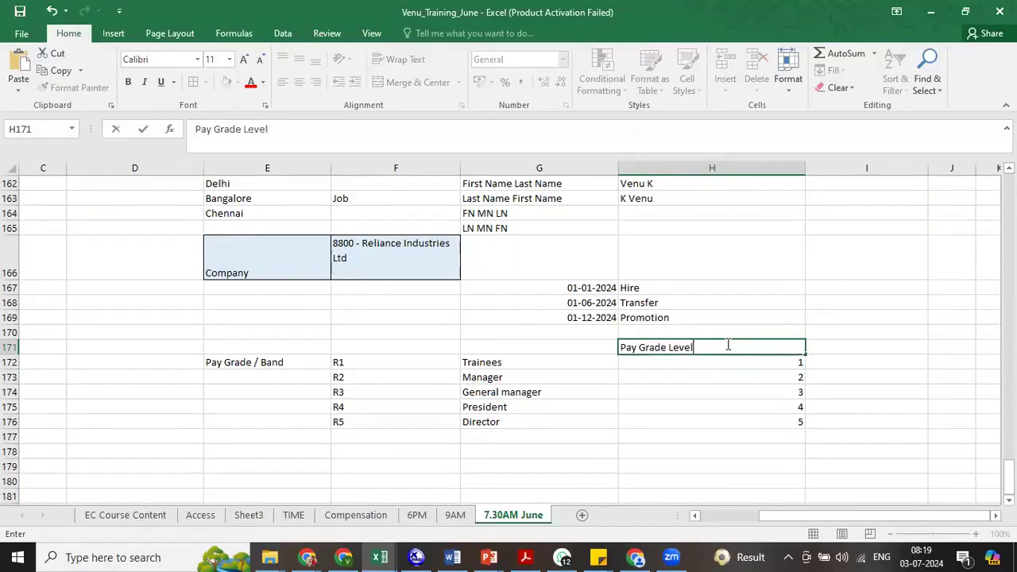
{"action": "left_click", "coordinate": [647, 388]}
- Enter the headings "Pay Grade Text" in cell G171 and "Pay Grade ID" in cell F171
{"action": "left_click", "coordinate": [554, 350]}
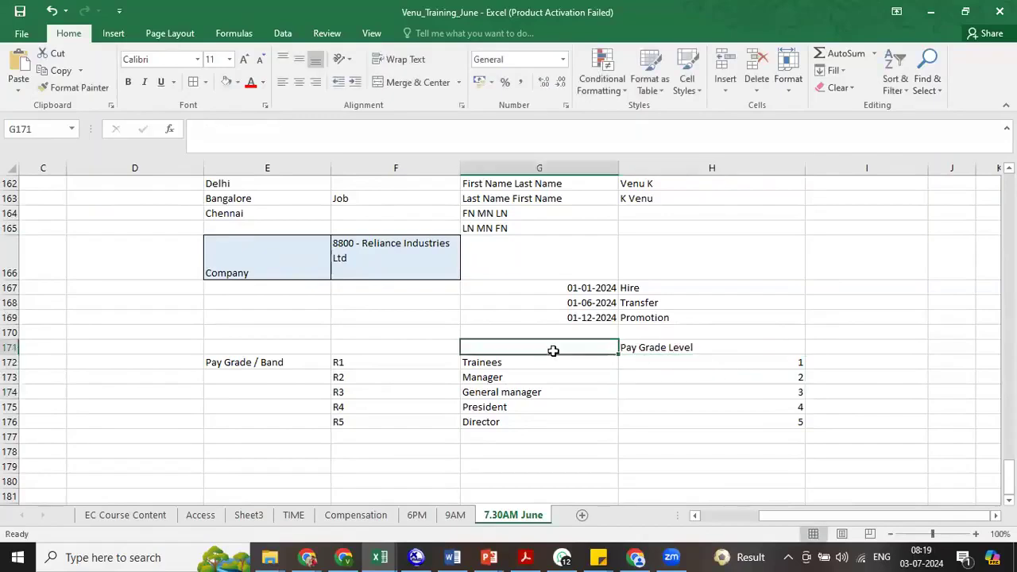
{"action": "type", "text": "Pay Grade Text"}
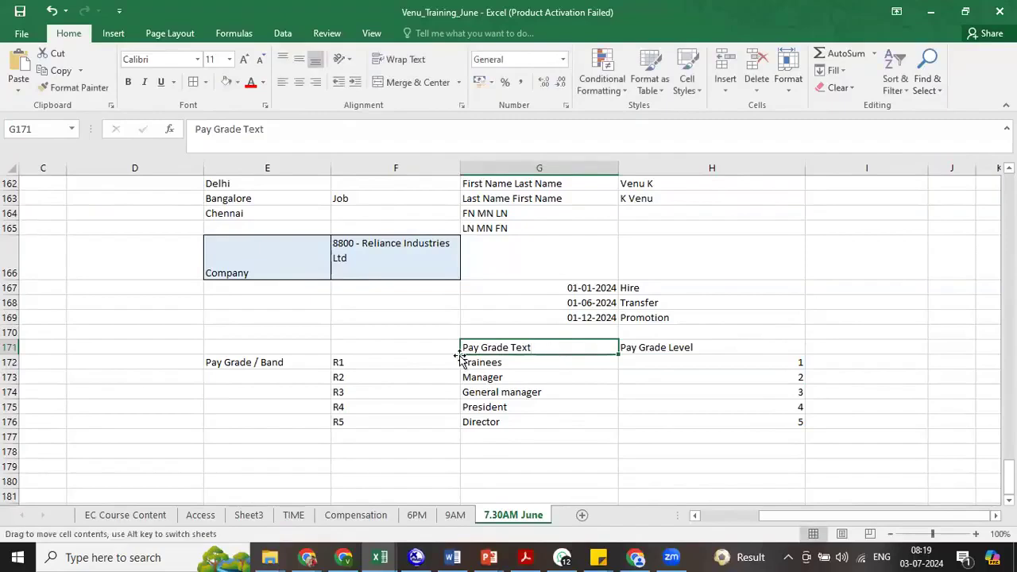
{"action": "left_click", "coordinate": [429, 343]}
{"action": "type", "text": "Pay"}
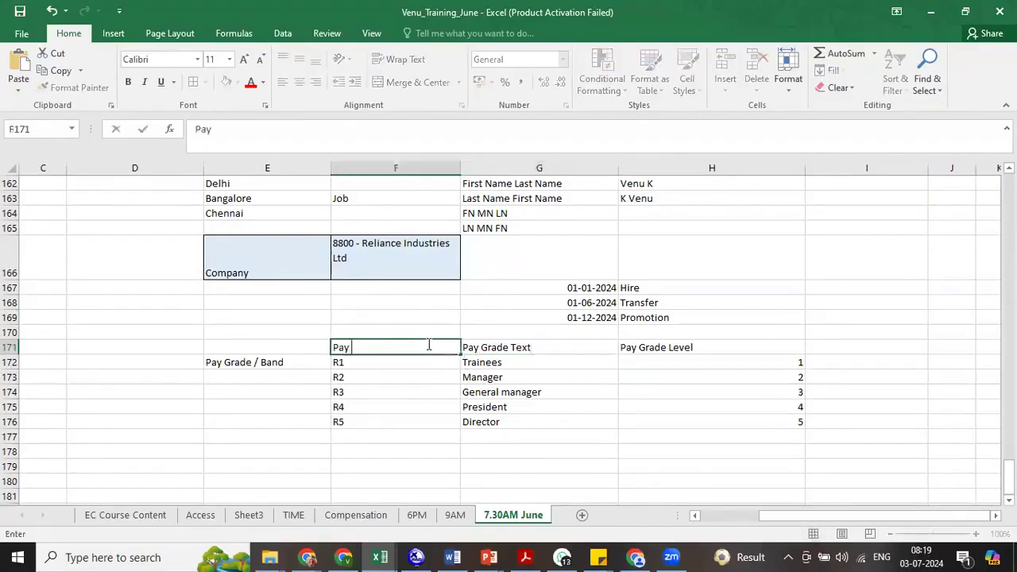
{"action": "type", "text": " Grade ID"}
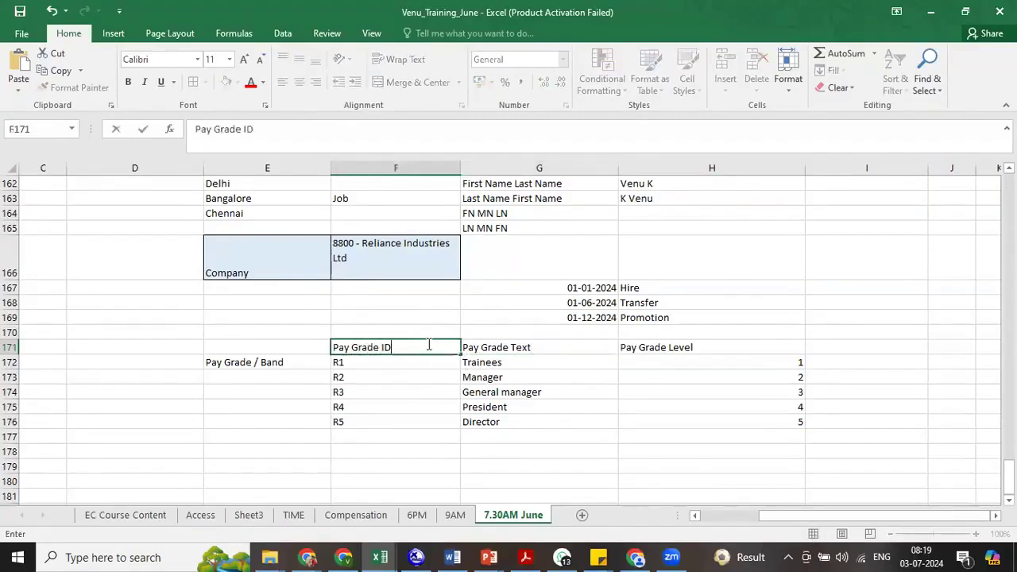
{"action": "left_click", "coordinate": [528, 393]}
- Examine the pay grade table in F171:H176, going through the grade IDs, their texts and their levels
{"action": "left_click", "coordinate": [382, 347]}
{"action": "left_click_drag", "start_coordinate": [382, 347], "coordinate": [541, 418]}
{"action": "left_click_drag", "start_coordinate": [379, 348], "coordinate": [482, 363]}
{"action": "left_click", "coordinate": [372, 361]}
{"action": "left_click_drag", "start_coordinate": [372, 362], "coordinate": [370, 421]}
{"action": "left_click_drag", "start_coordinate": [344, 363], "coordinate": [354, 413]}
{"action": "left_click", "coordinate": [347, 392]}
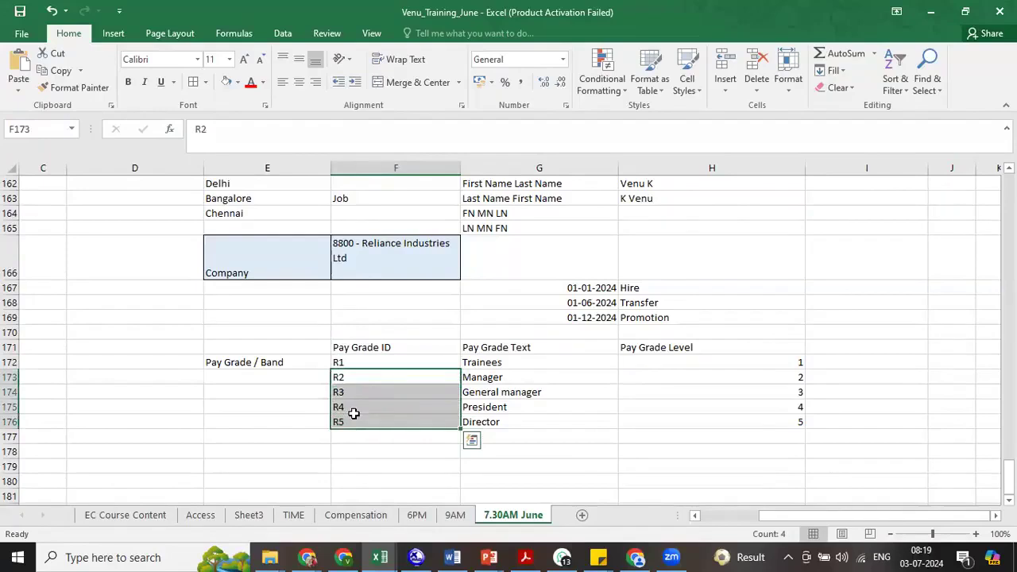
{"action": "left_click_drag", "start_coordinate": [475, 379], "coordinate": [477, 406]}
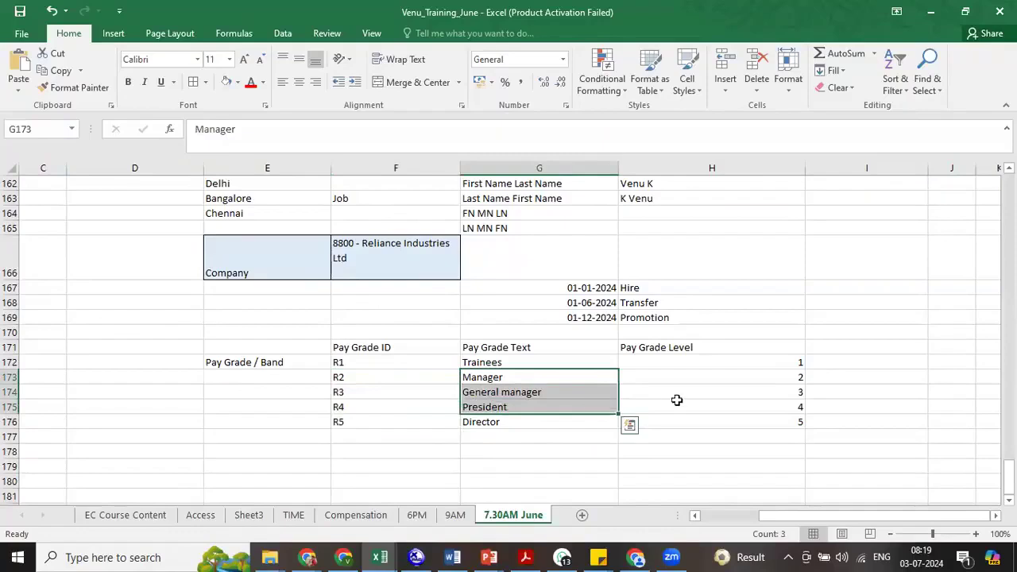
{"action": "left_click_drag", "start_coordinate": [776, 378], "coordinate": [778, 421]}
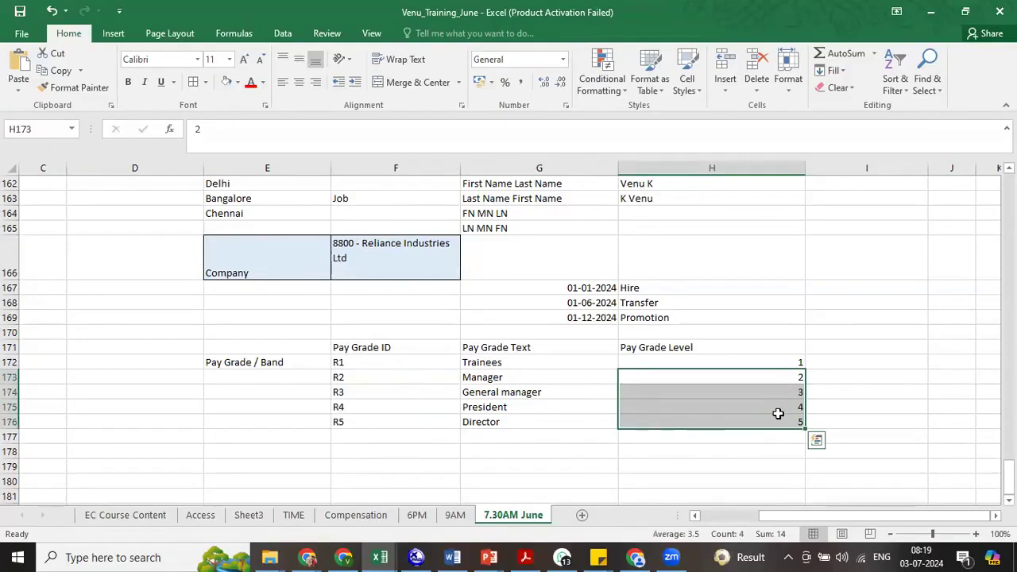
- Switch to BestRun and save the new pay grade with ID R1, name "RIL Trainee" and pay grade level 1
{"action": "key", "text": "alt+Tab"}
{"action": "left_click_drag", "start_coordinate": [302, 469], "coordinate": [374, 473]}
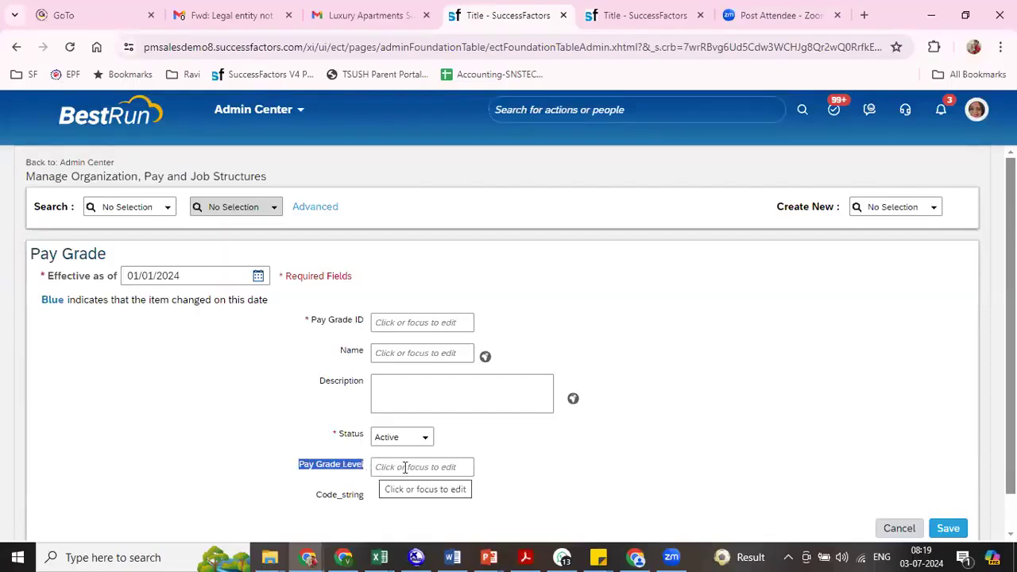
{"action": "left_click", "coordinate": [405, 468]}
{"action": "left_click", "coordinate": [400, 322]}
{"action": "type", "text": "R1"}
{"action": "key", "text": "Tab"}
{"action": "type", "text": "RIL Trainee"}
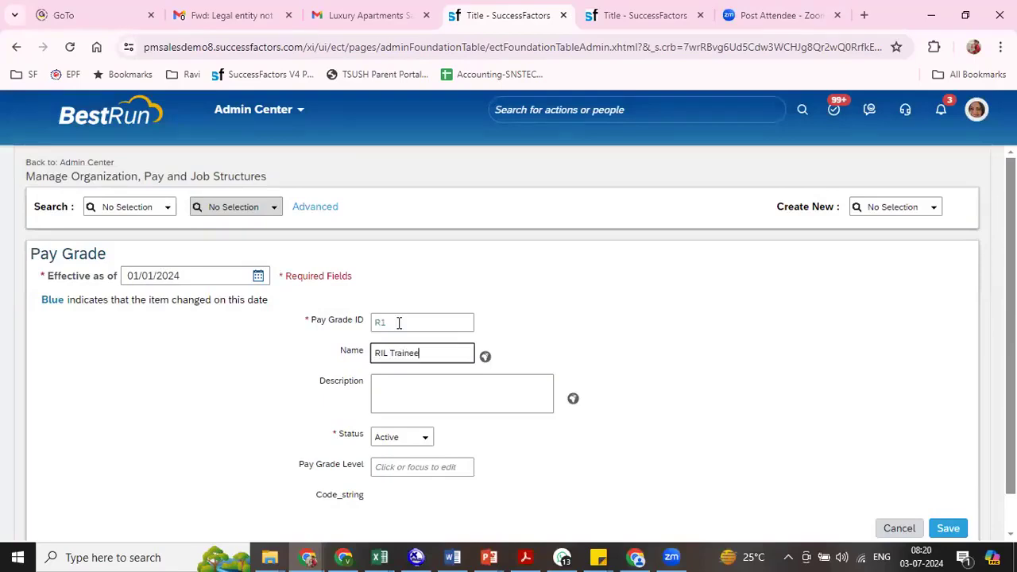
{"action": "left_click", "coordinate": [414, 468]}
{"action": "type", "text": "1"}
{"action": "left_click", "coordinate": [947, 528]}
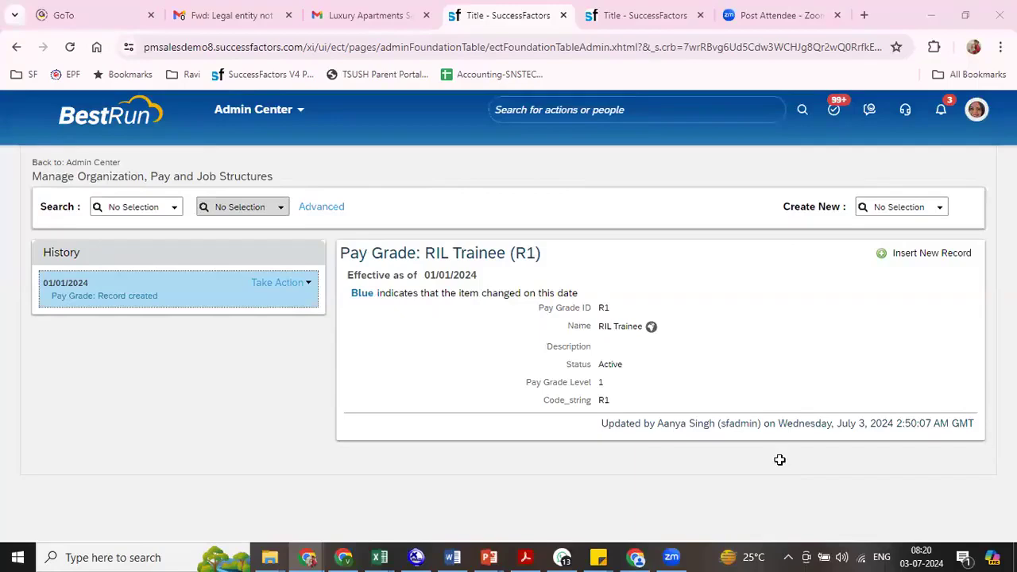
- Switch to the Excel workbook and list "Promotion", "Demotion" and "Laterla Transfer" in cells F178 to F180
{"action": "key", "text": "alt+Tab"}
{"action": "left_click", "coordinate": [792, 451]}
{"action": "left_click_drag", "start_coordinate": [497, 378], "coordinate": [499, 391]}
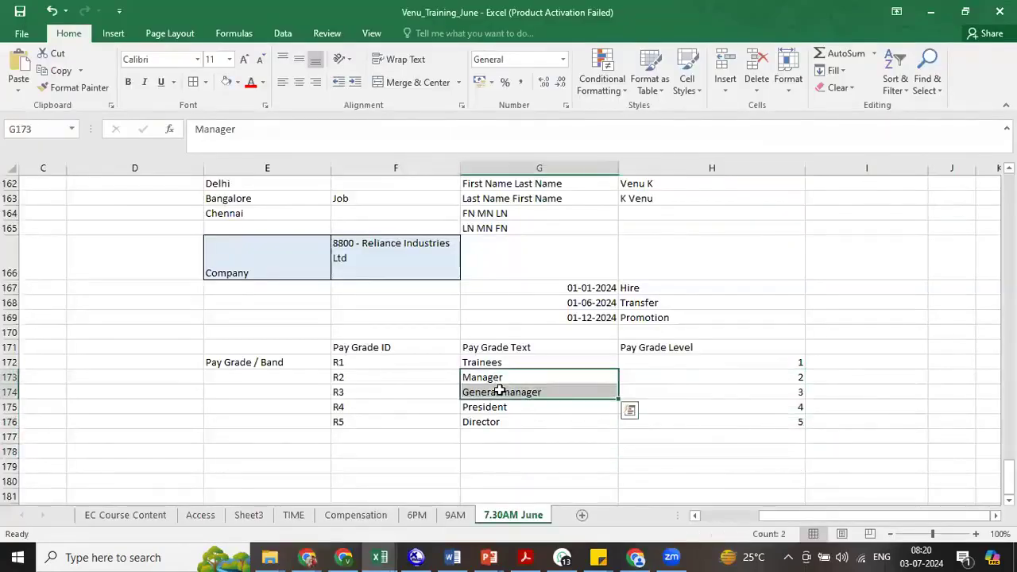
{"action": "left_click", "coordinate": [417, 453]}
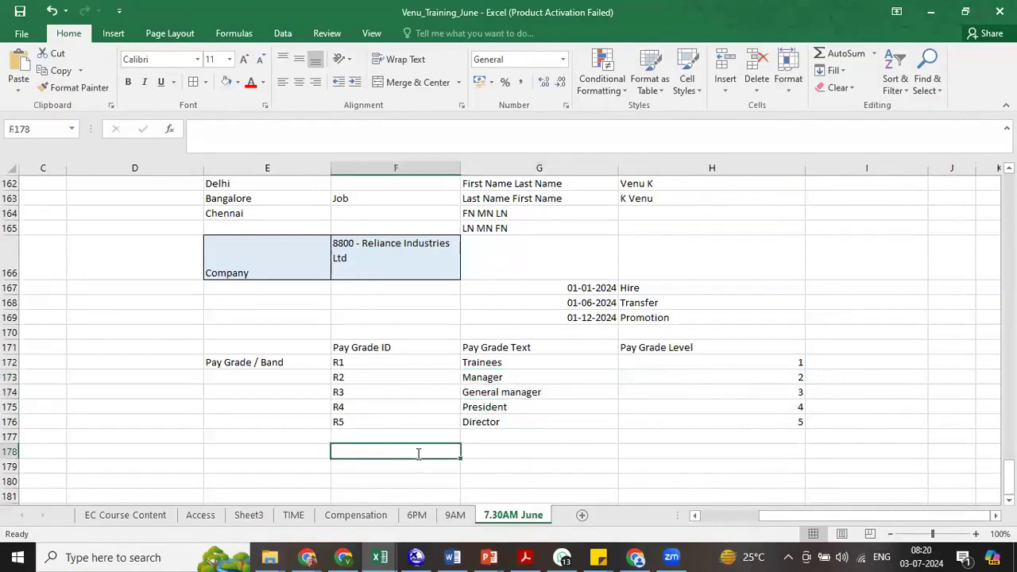
{"action": "type", "text": "Promotion"}
{"action": "key", "text": "Return"}
{"action": "type", "text": "Demotion"}
{"action": "key", "text": "Return"}
{"action": "type", "text": "Laterla"}
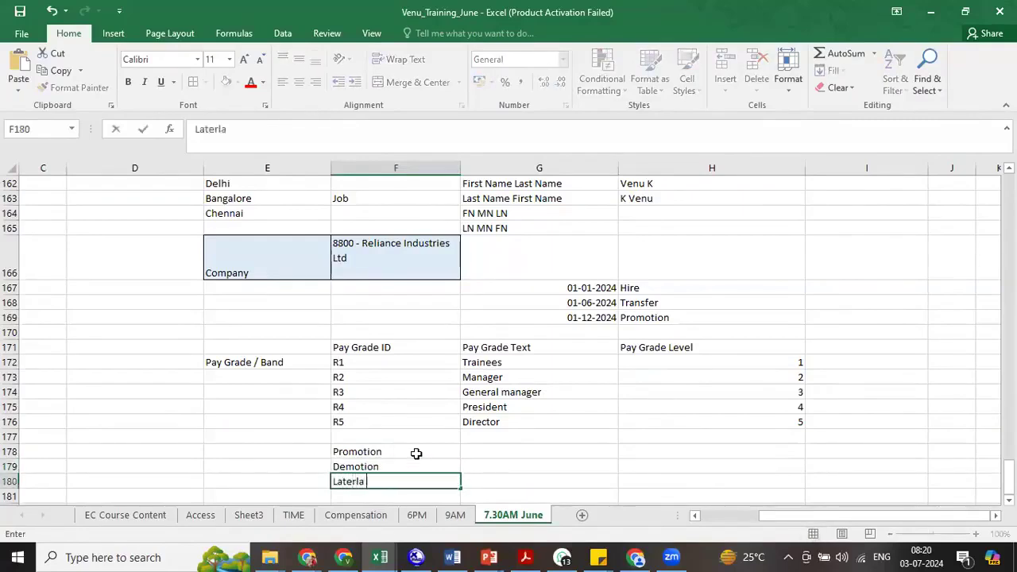
{"action": "type", "text": " Transfer"}
{"action": "key", "text": "Tab"}
- Describe the grade movements in cells G178 to G180 as "Lower - Hiigher", "Higher - Lower" and "Same Level"
{"action": "left_click", "coordinate": [480, 450]}
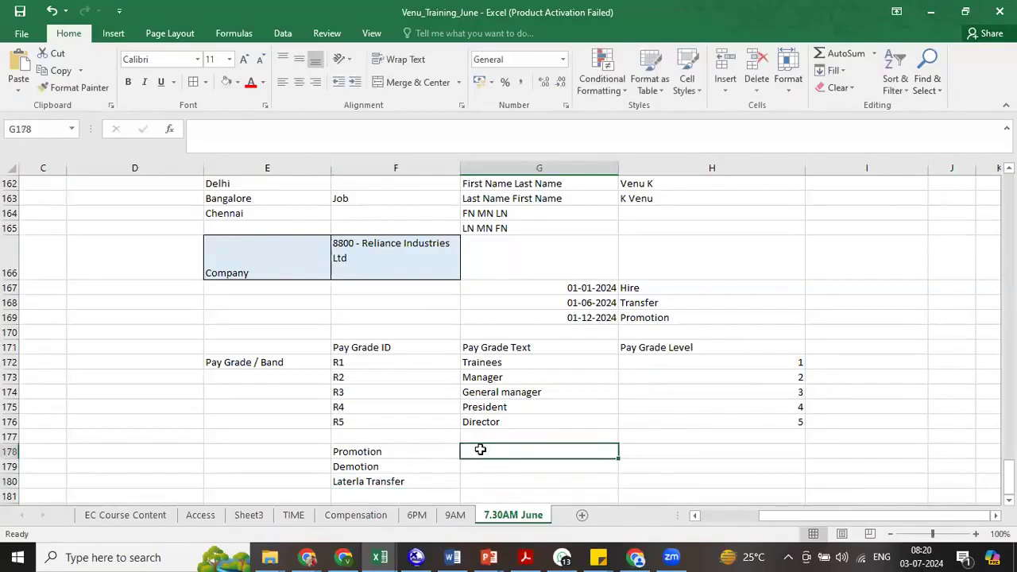
{"action": "type", "text": "Lower - Hii"}
{"action": "type", "text": "gher"}
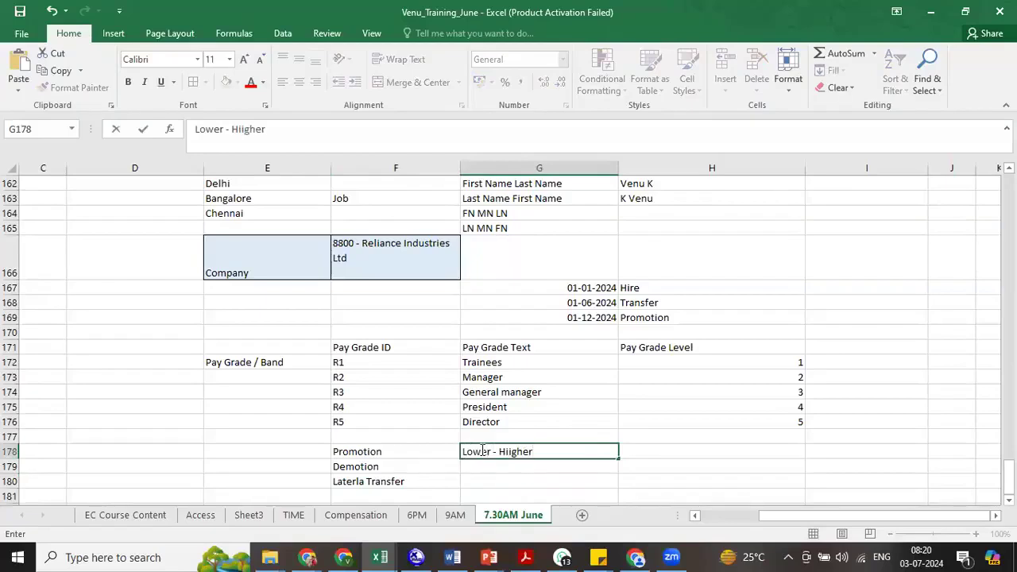
{"action": "key", "text": "Return"}
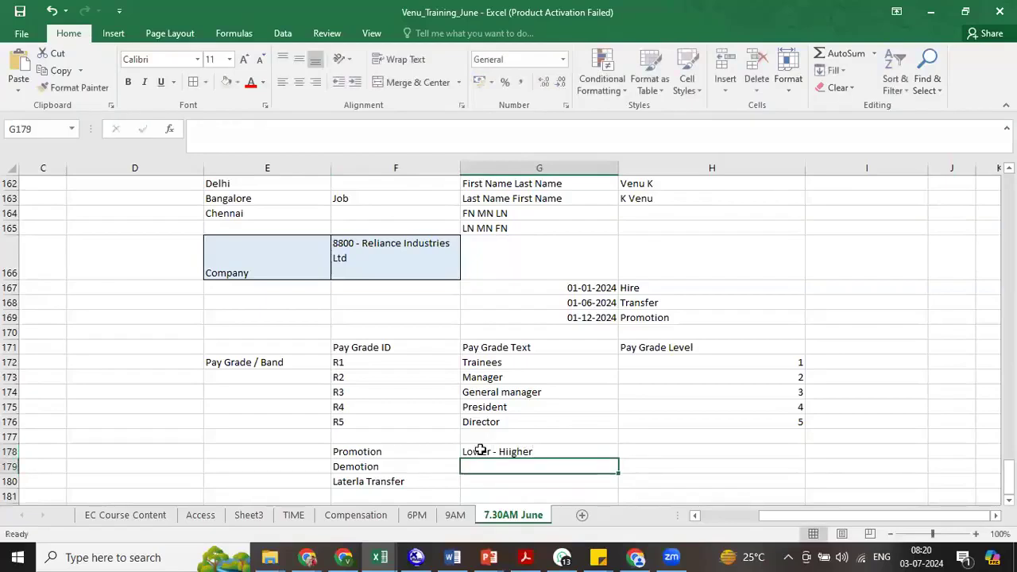
{"action": "type", "text": "Higher "}
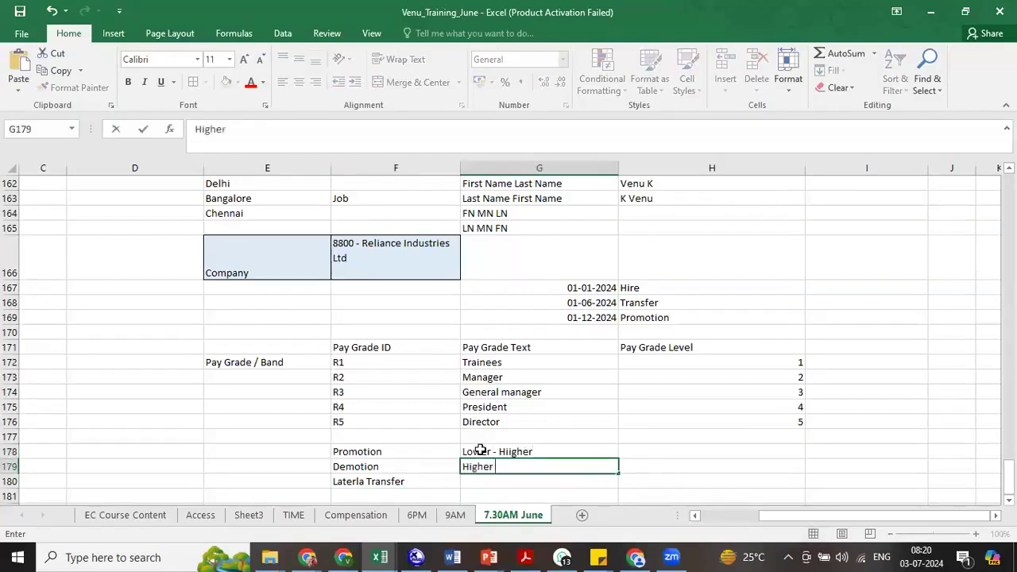
{"action": "type", "text": "- Lower"}
{"action": "left_click", "coordinate": [484, 485]}
{"action": "type", "text": "Sam"}
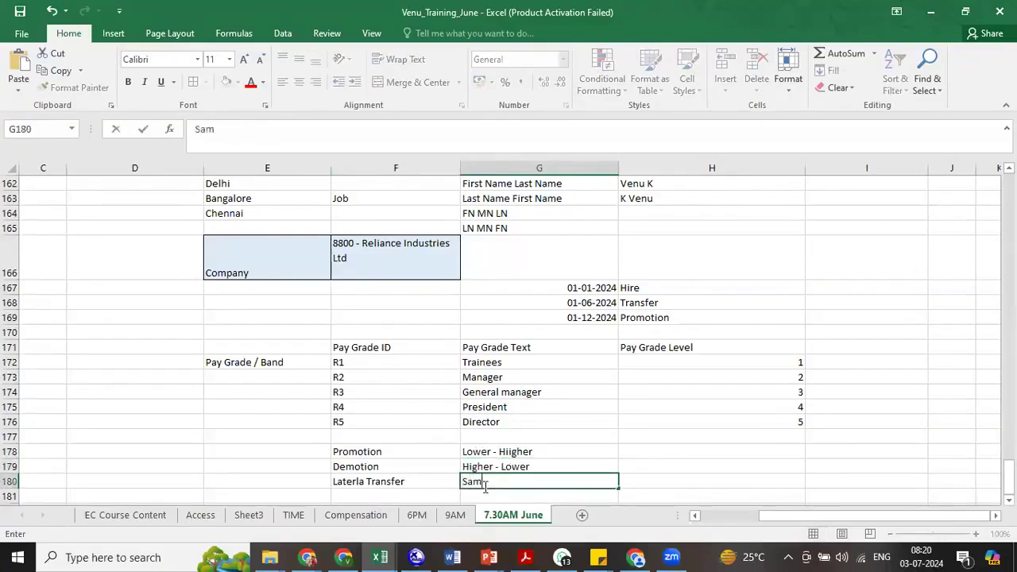
{"action": "type", "text": "e Level"}
{"action": "left_click", "coordinate": [590, 476]}
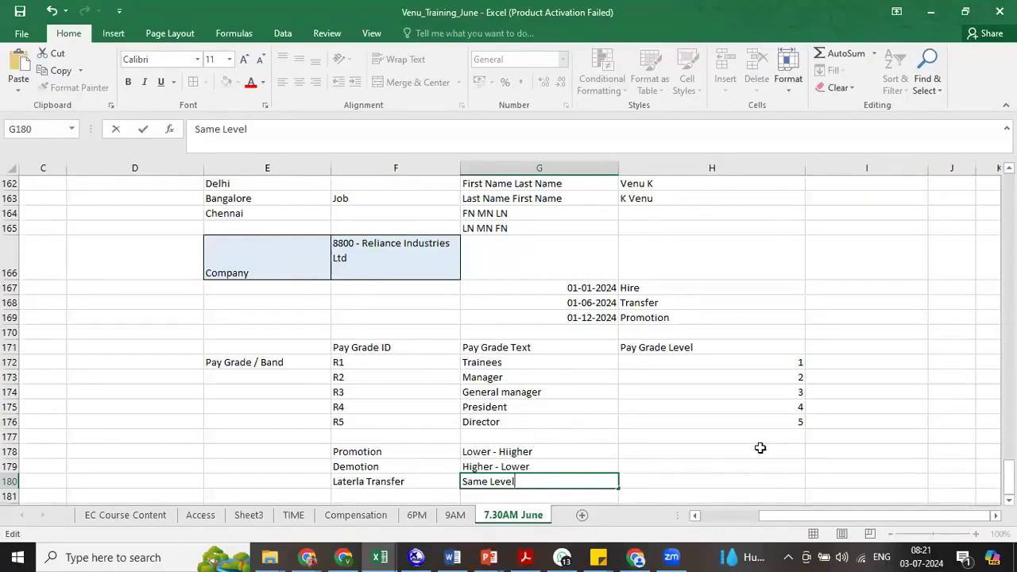
- Enter the example "Manager - Engineer" in cell H179 beside the demotion row
{"action": "left_click", "coordinate": [702, 463]}
{"action": "type", "text": "Manager - En"}
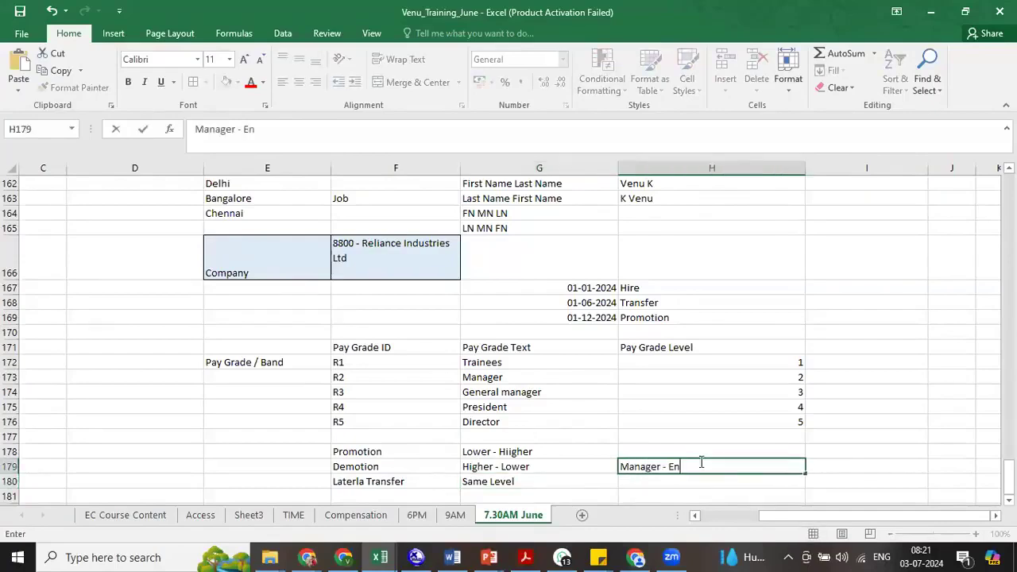
{"action": "type", "text": "gineer"}
{"action": "key", "text": "Return"}
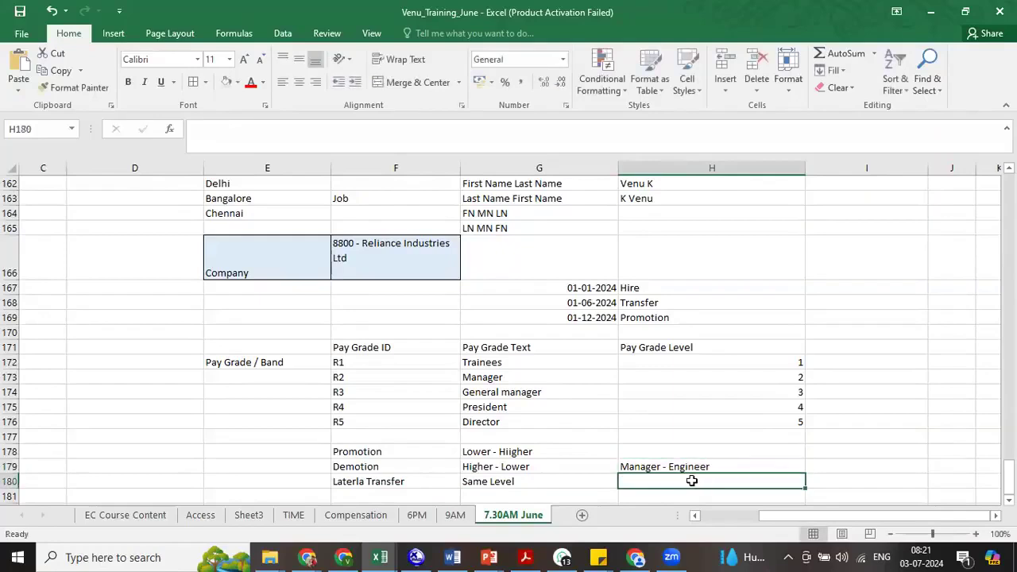
{"action": "left_click", "coordinate": [647, 466]}
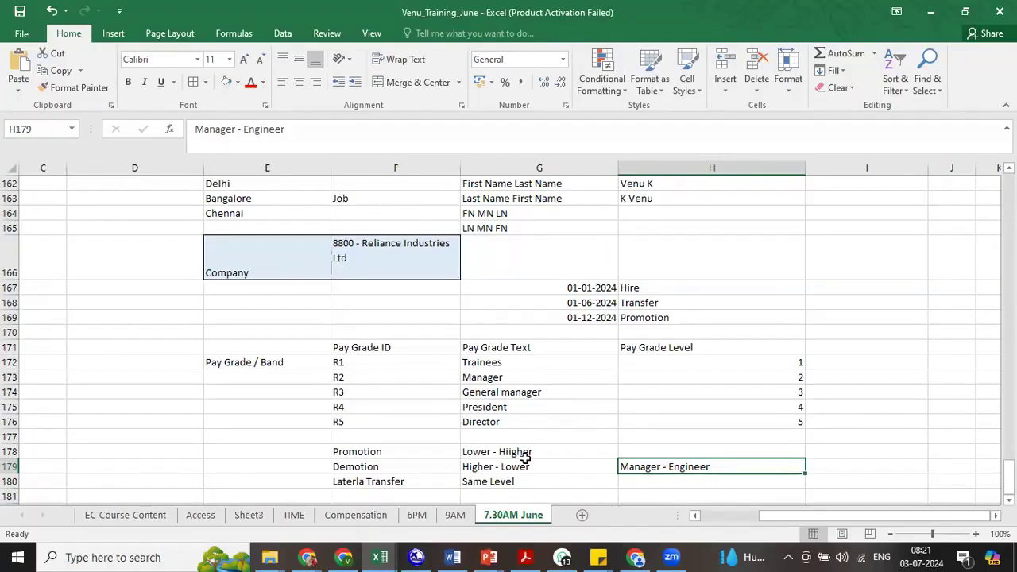
- Switch back to BestRun and start a new Pay Grade record effective as of 01/01/2024
{"action": "key", "text": "alt+Tab"}
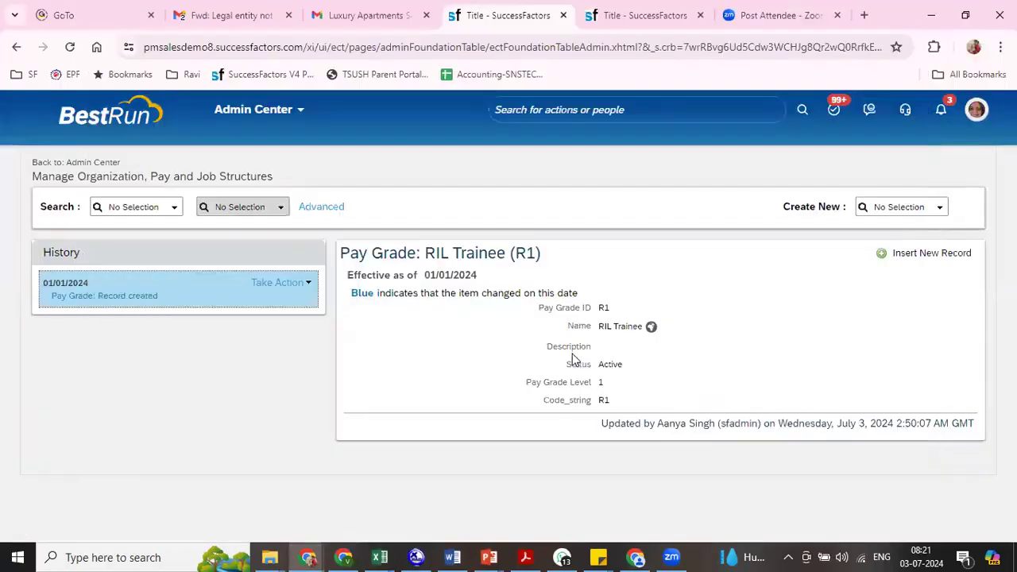
{"action": "left_click", "coordinate": [898, 207]}
{"action": "type", "text": "grade"}
{"action": "left_click", "coordinate": [882, 228]}
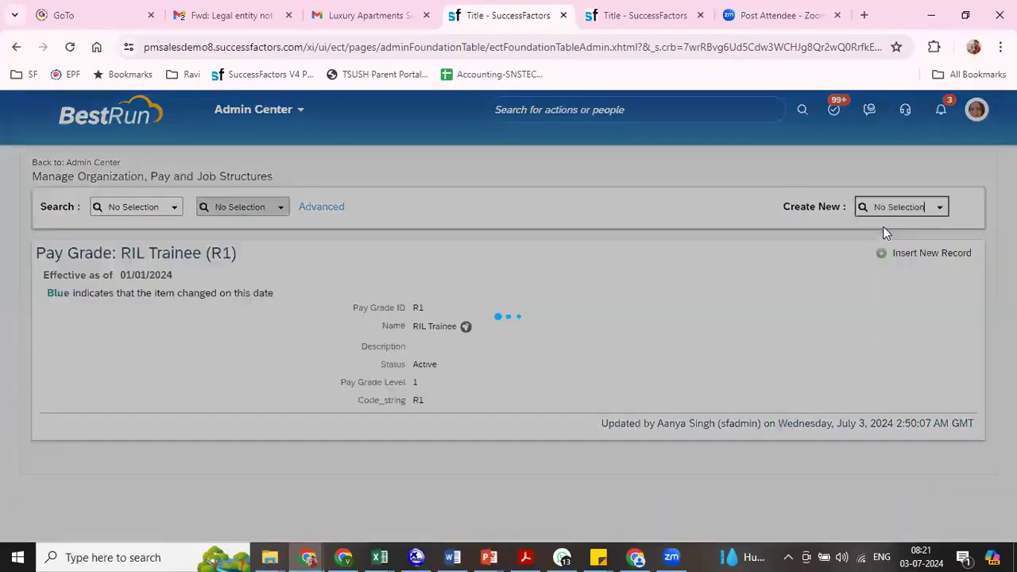
{"action": "left_click", "coordinate": [183, 276]}
{"action": "left_click_drag", "start_coordinate": [183, 276], "coordinate": [106, 282]}
{"action": "type", "text": "01/01/2024"}
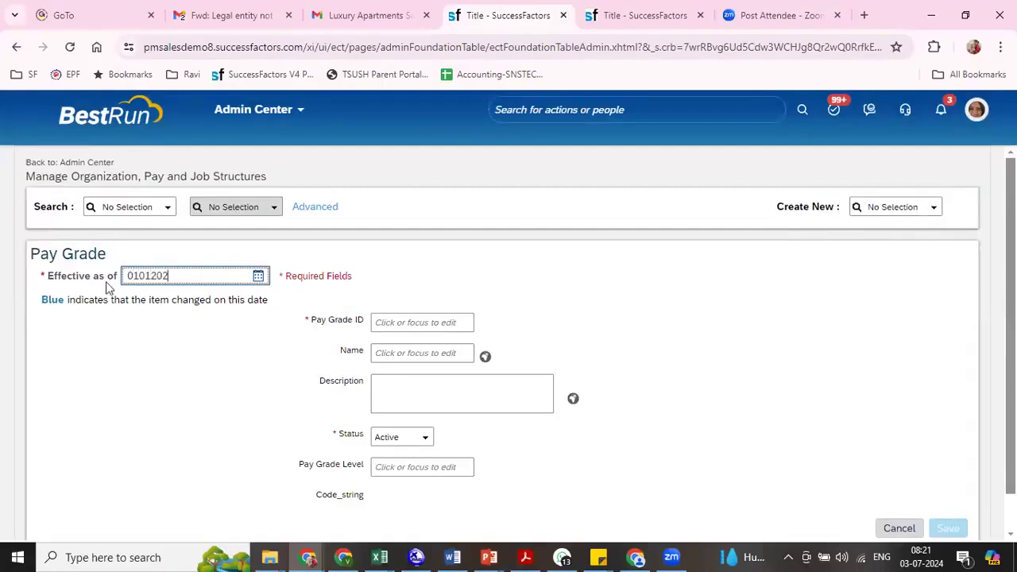
{"action": "key", "text": "Tab"}
- Give the new pay grade the ID R2, name "RIL Manager" and pay grade level 2, and save it
{"action": "type", "text": "R2"}
{"action": "key", "text": "Tab"}
{"action": "type", "text": "RIL Manag"}
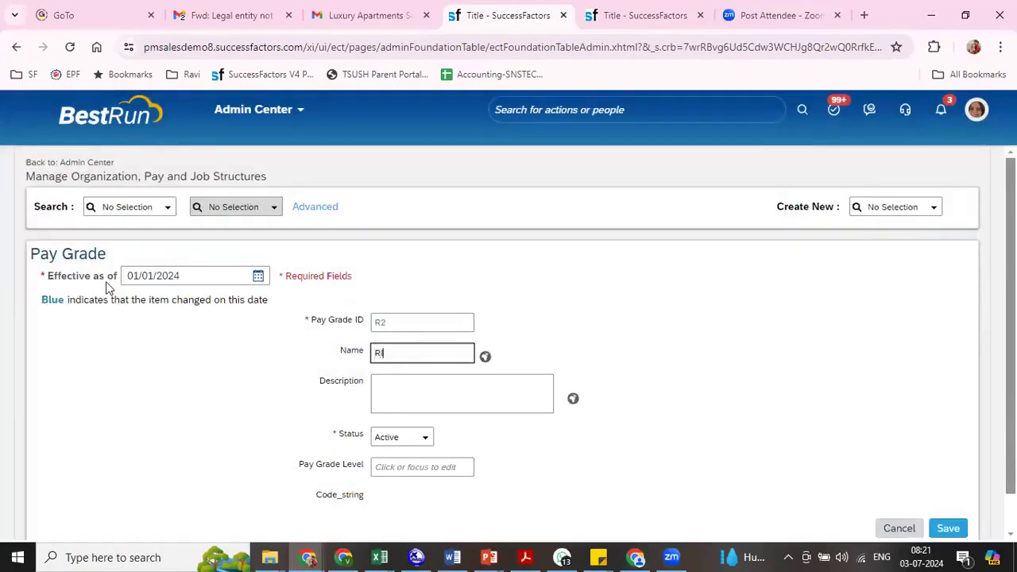
{"action": "type", "text": "er"}
{"action": "key", "text": "Tab"}
{"action": "key", "text": "Tab"}
{"action": "key", "text": "Tab"}
{"action": "key", "text": "Tab"}
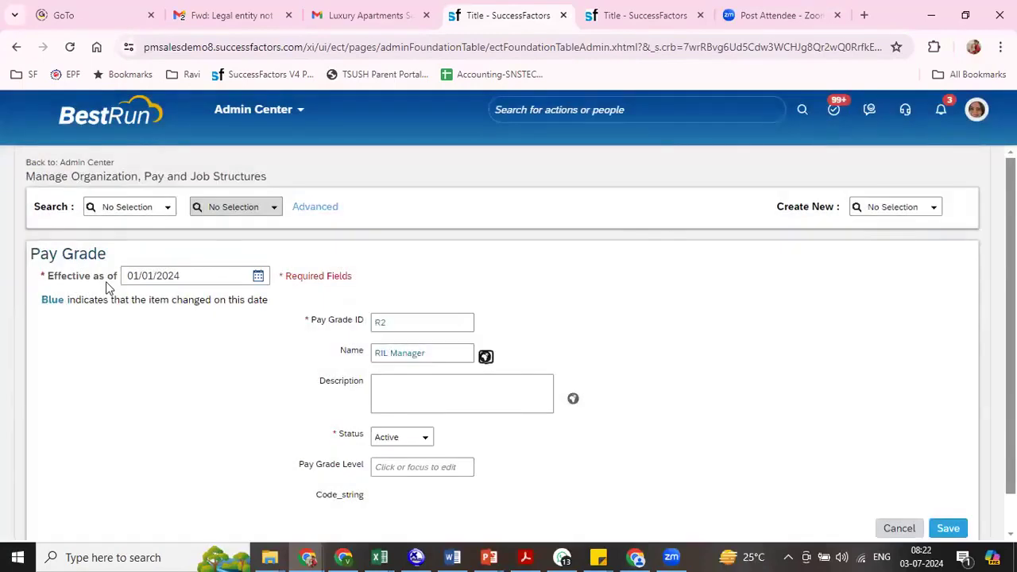
{"action": "type", "text": "2"}
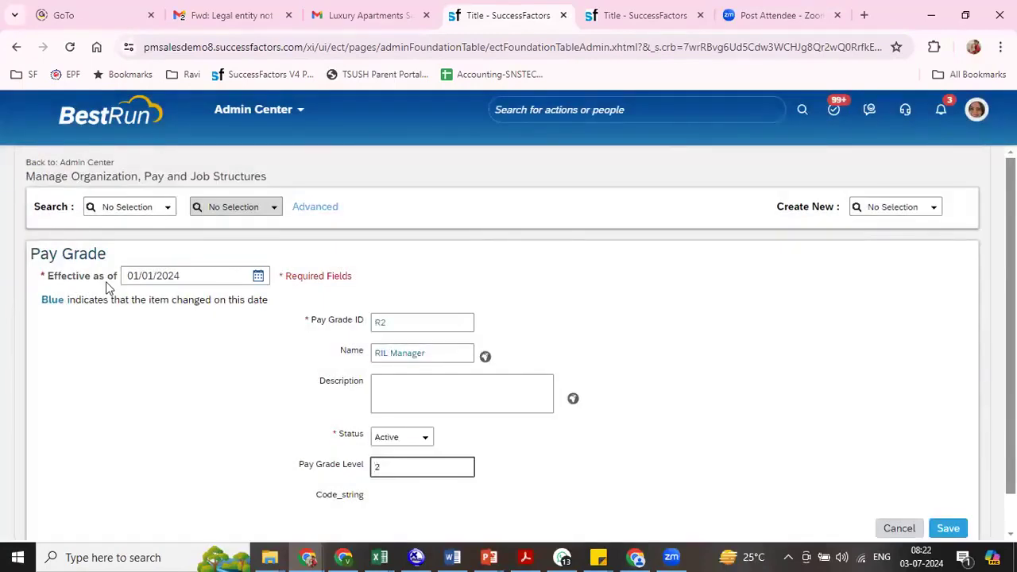
{"action": "left_click", "coordinate": [949, 528]}
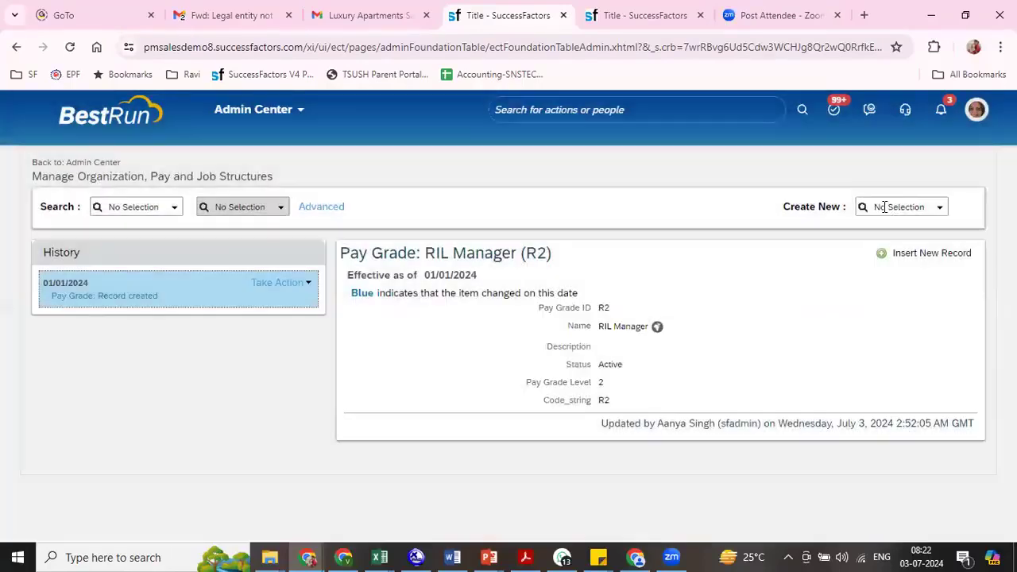
- Start another Pay Grade record with the effective date 01/01/2024
{"action": "left_click", "coordinate": [885, 207]}
{"action": "type", "text": "pay grade"}
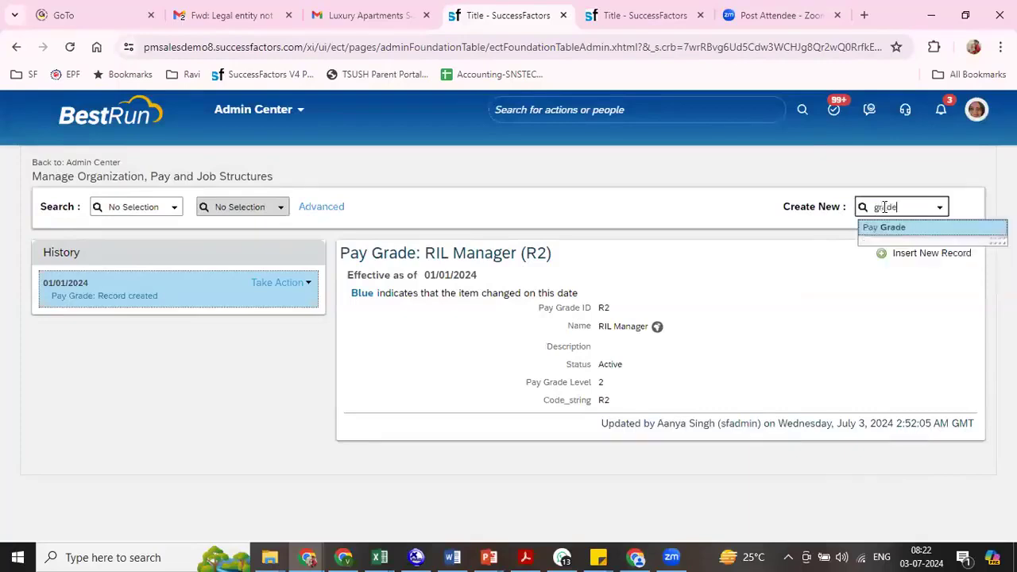
{"action": "left_click", "coordinate": [877, 226]}
{"action": "left_click_drag", "start_coordinate": [225, 276], "coordinate": [98, 290]}
{"action": "type", "text": "01/01/2024"}
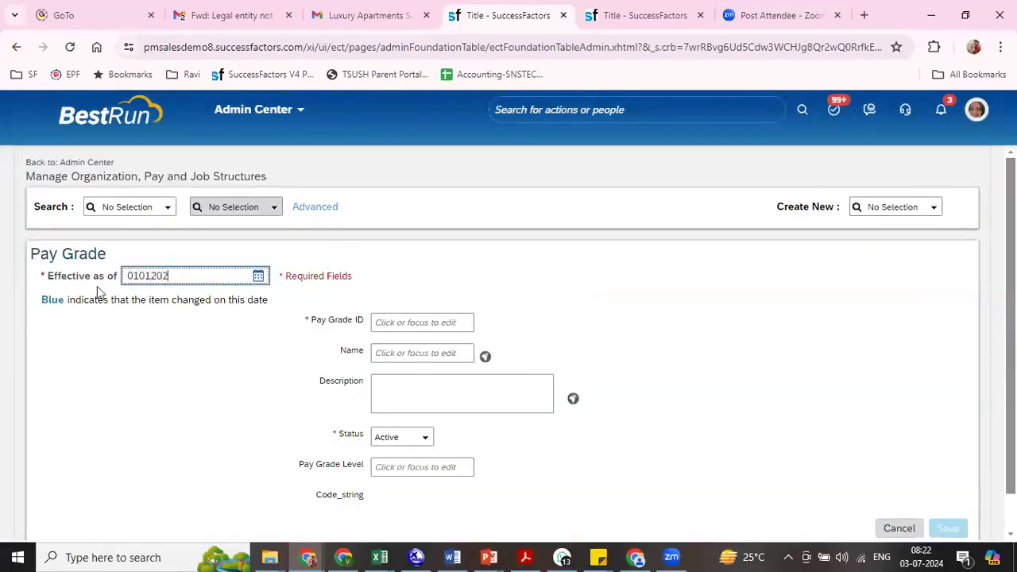
{"action": "key", "text": "Tab"}
- Fill in pay grade ID R3, name "RIL General Manager" and pay grade level 3, and save the record
{"action": "type", "text": "R3"}
{"action": "key", "text": "Tab"}
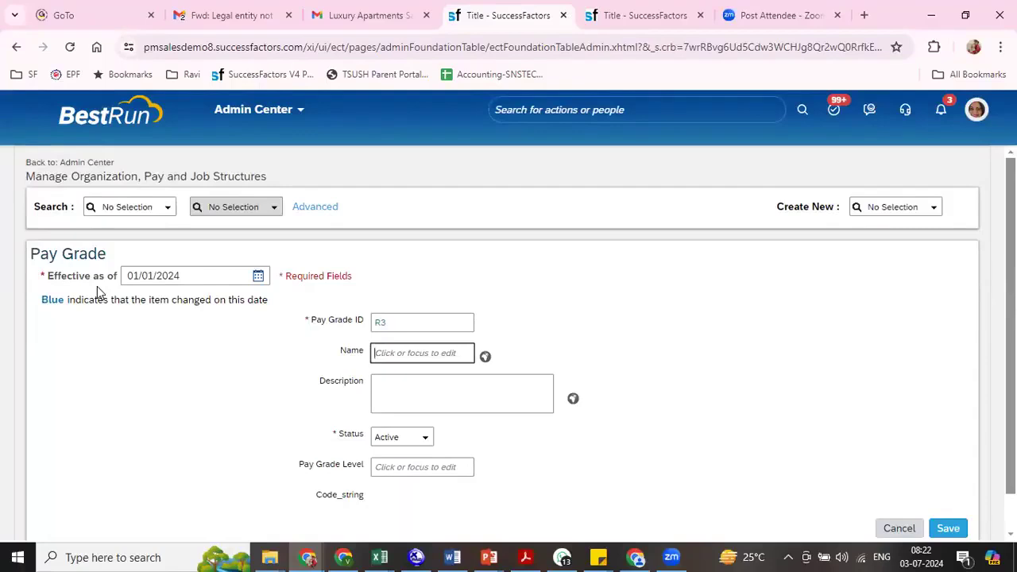
{"action": "type", "text": "RIL General Manager"}
{"action": "key", "text": "Tab"}
{"action": "key", "text": "Tab"}
{"action": "key", "text": "Tab"}
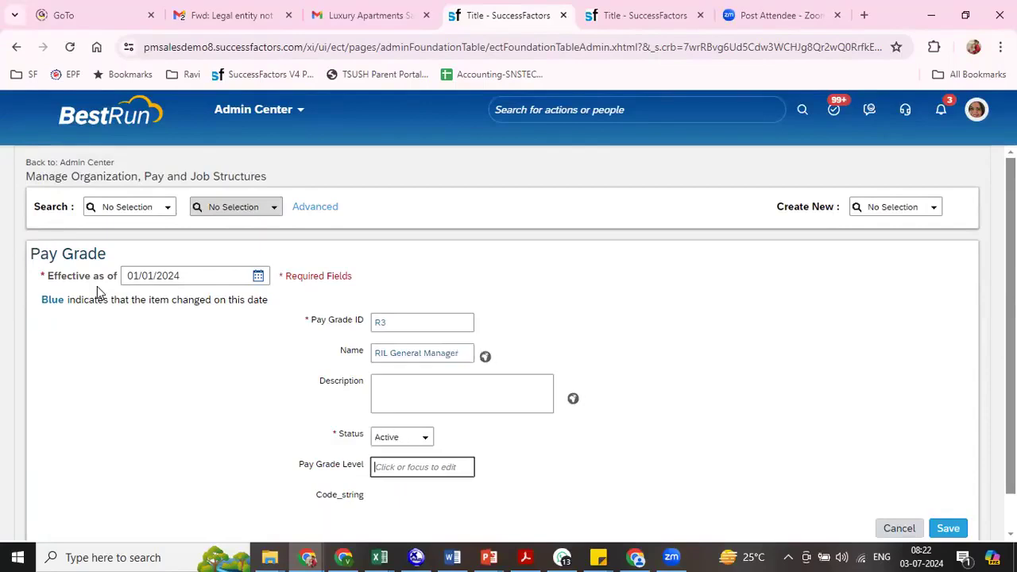
{"action": "type", "text": "3"}
{"action": "key", "text": "Tab"}
{"action": "left_click", "coordinate": [948, 528]}
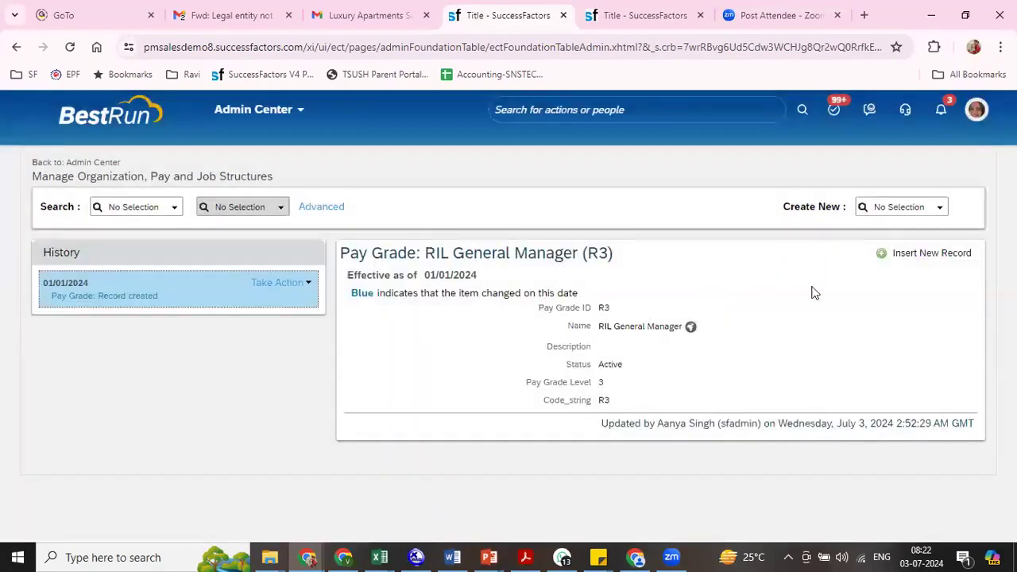
- Create a further Pay Grade record and set its effective date to 01/01/2024
{"action": "left_click", "coordinate": [882, 209]}
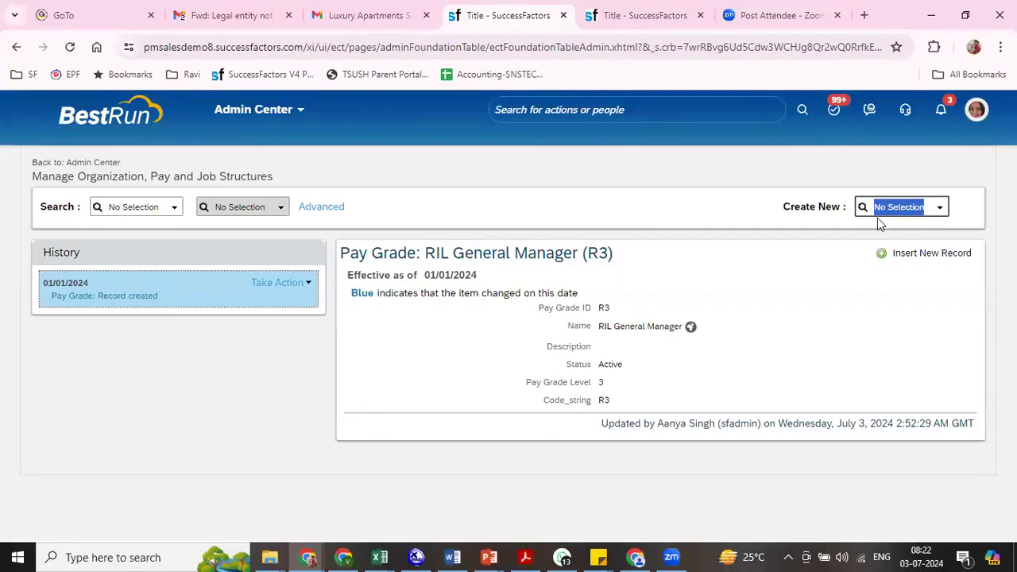
{"action": "type", "text": "grade"}
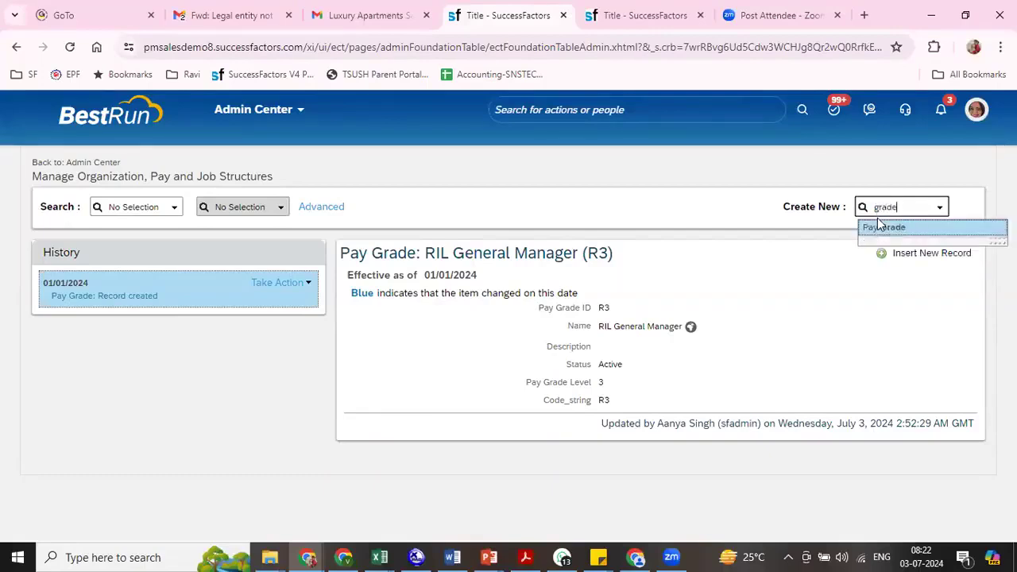
{"action": "left_click", "coordinate": [879, 230]}
{"action": "left_click_drag", "start_coordinate": [181, 275], "coordinate": [105, 282]}
{"action": "type", "text": "01/01/202"}
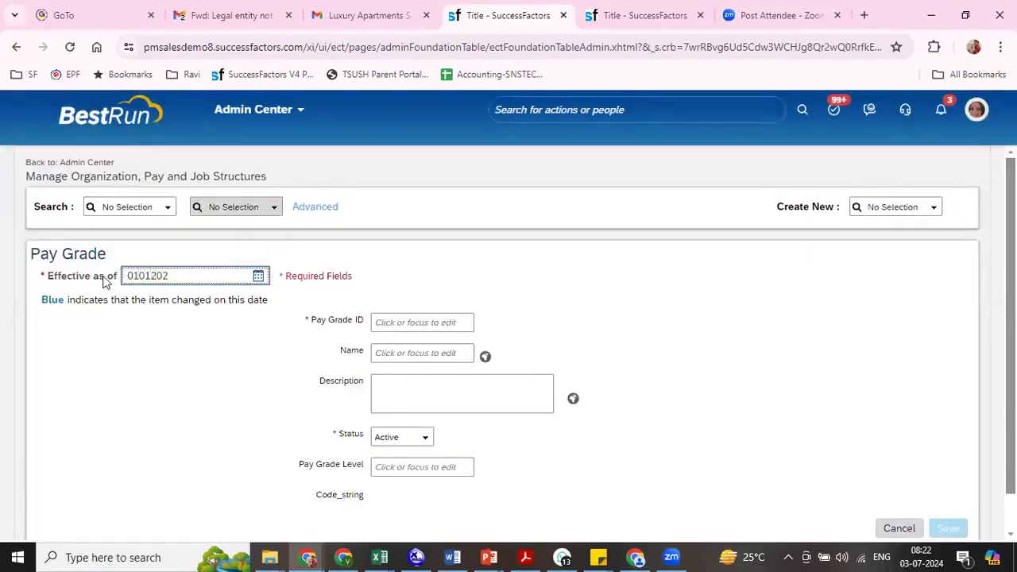
{"action": "type", "text": "4"}
{"action": "key", "text": "Tab"}
- Enter pay grade ID R4, name "RIl President" and pay grade level 4, and save the record
{"action": "type", "text": "R4"}
{"action": "key", "text": "Tab"}
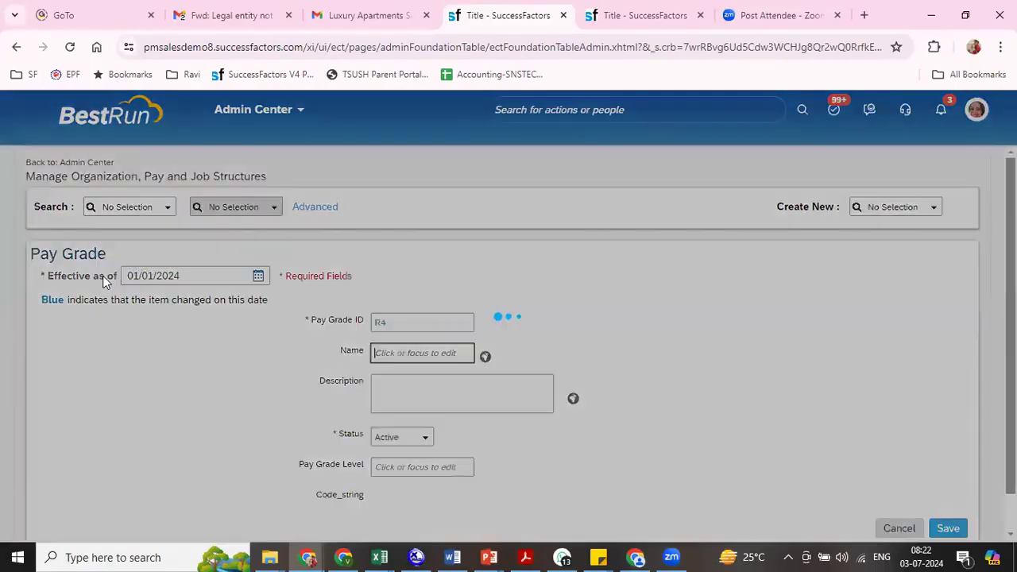
{"action": "type", "text": "RII President"}
{"action": "key", "text": "Tab"}
{"action": "key", "text": "Tab"}
{"action": "key", "text": "Tab"}
{"action": "key", "text": "Tab"}
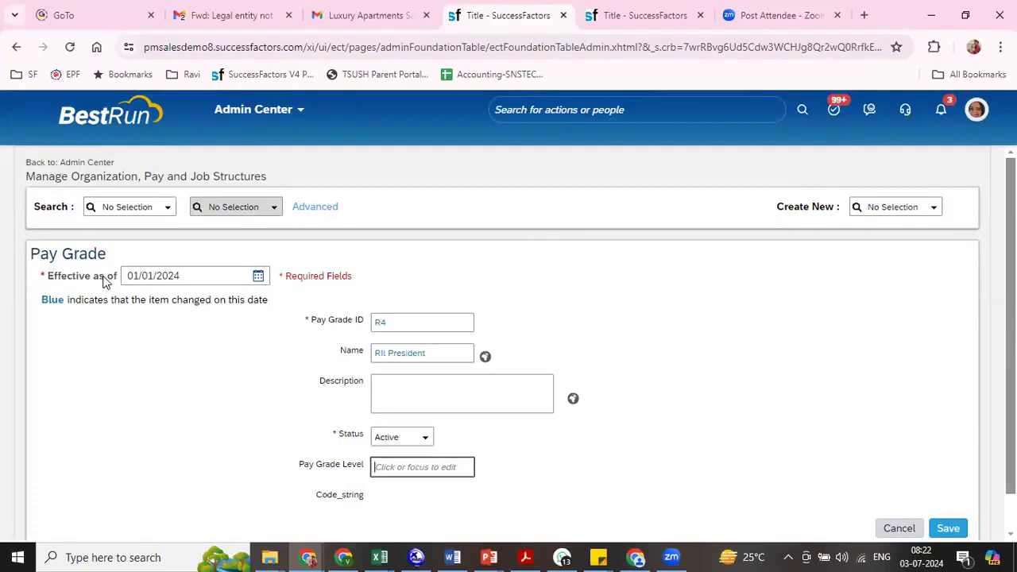
{"action": "type", "text": "4"}
{"action": "left_click", "coordinate": [954, 526]}
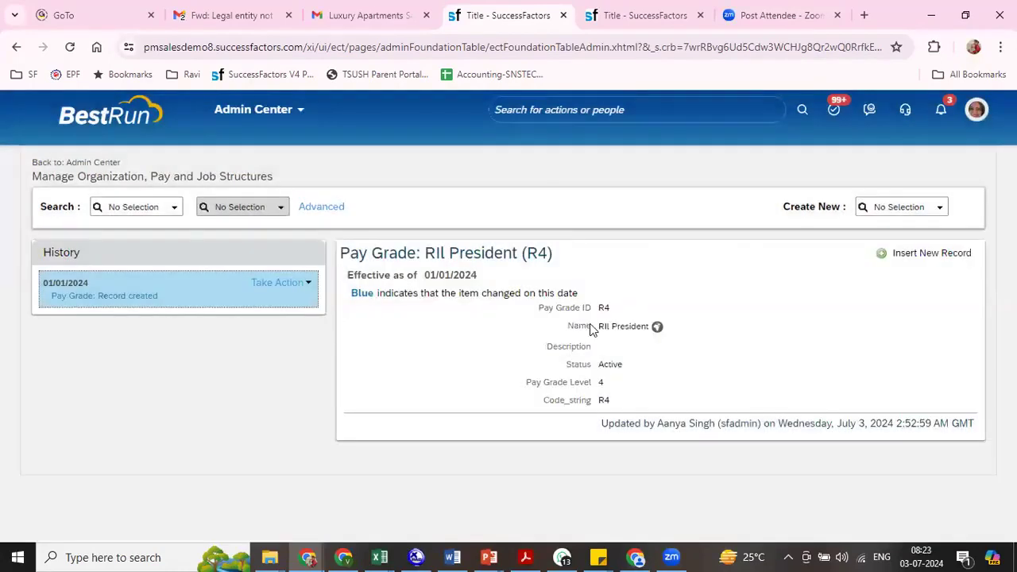
- Start one more Pay Grade record and set its effective date to 01/01/2024
{"action": "left_click", "coordinate": [881, 210]}
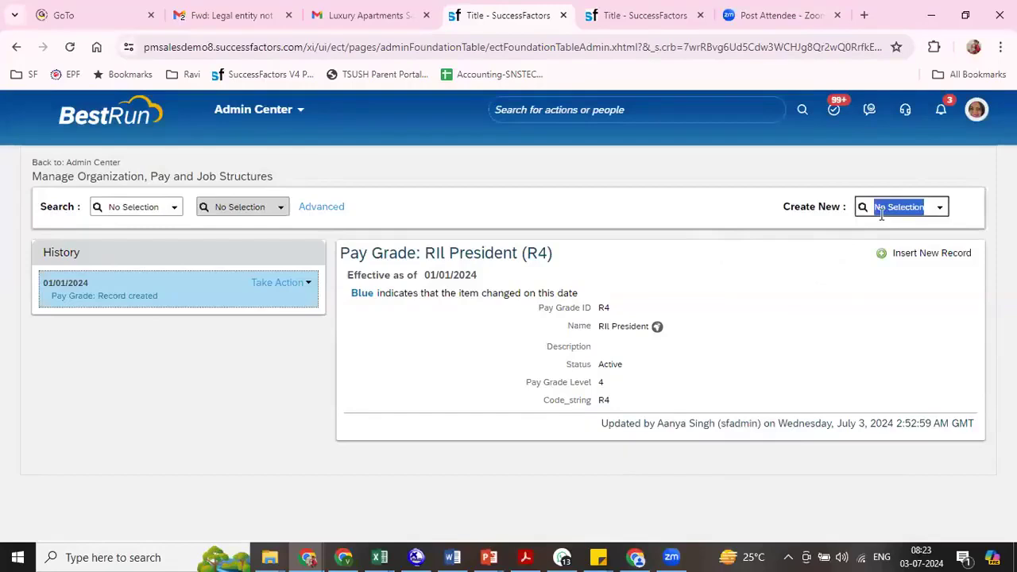
{"action": "type", "text": "grade"}
{"action": "left_click", "coordinate": [884, 229]}
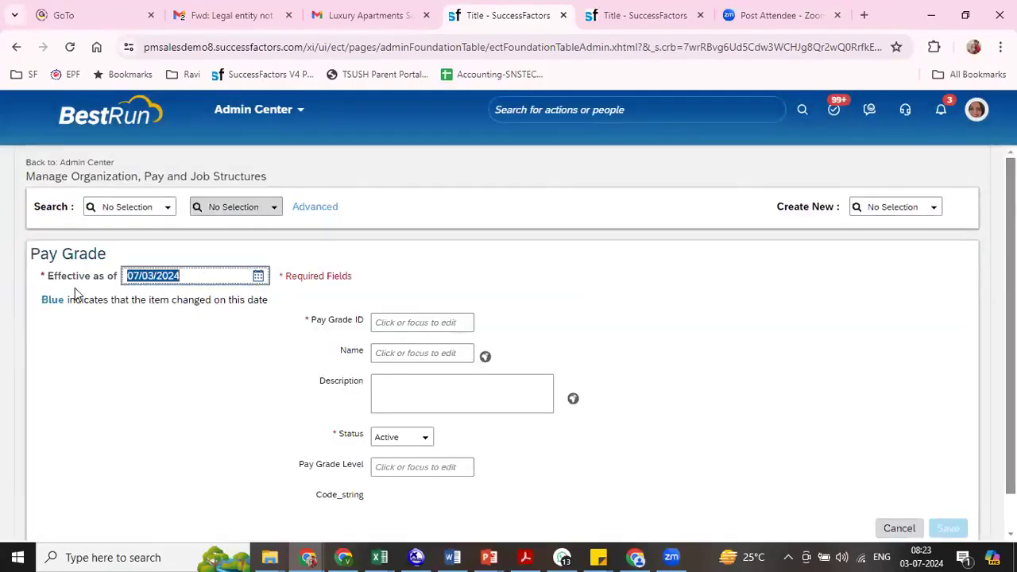
{"action": "type", "text": "0101202"}
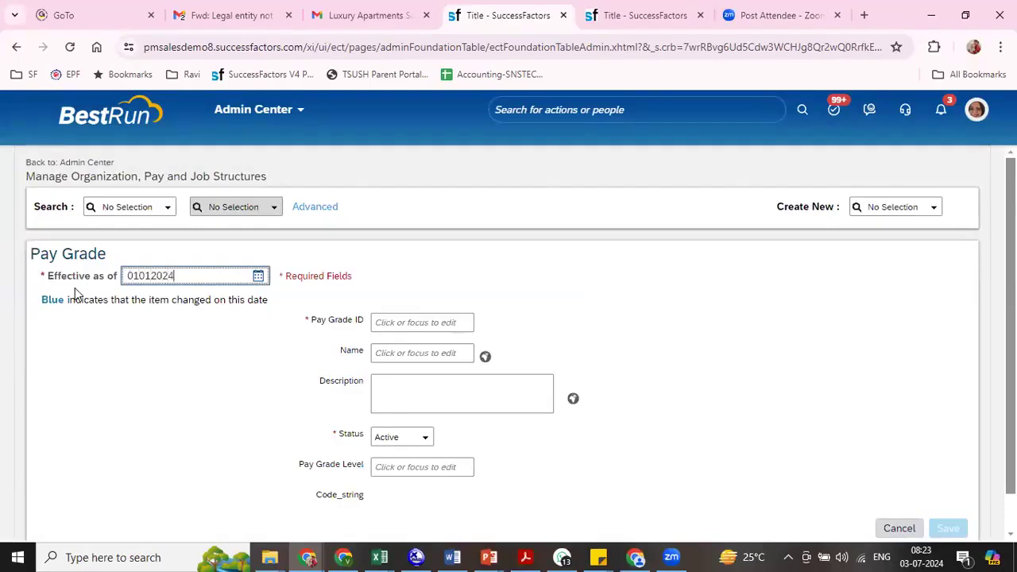
{"action": "left_click", "coordinate": [387, 273]}
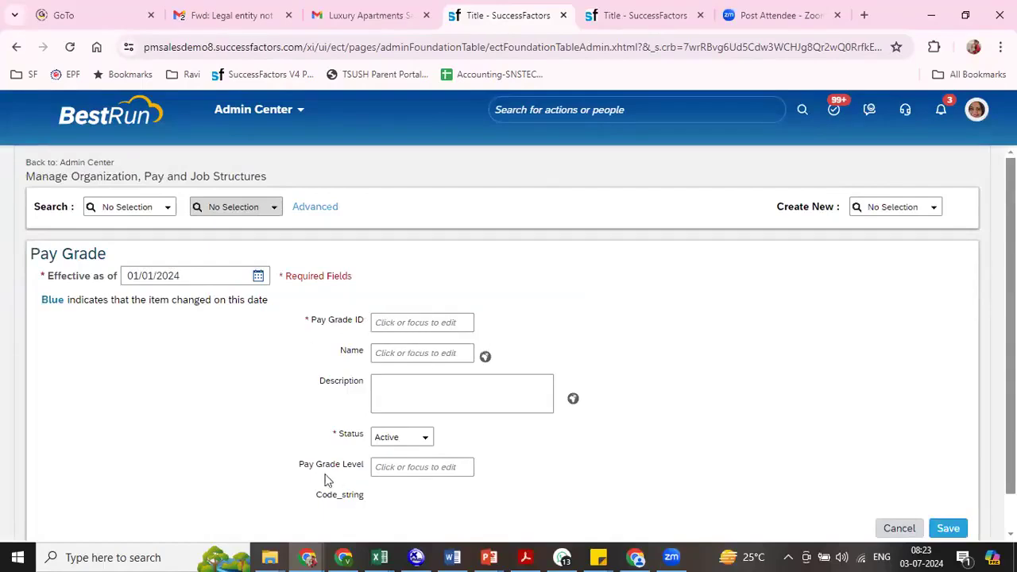
- Fill in pay grade ID R5, name "RIL Director" and pay grade level 5, and save the record
{"action": "left_click_drag", "start_coordinate": [316, 464], "coordinate": [364, 465]}
{"action": "left_click_drag", "start_coordinate": [329, 320], "coordinate": [382, 329]}
{"action": "left_click", "coordinate": [409, 321]}
{"action": "type", "text": "R5"}
{"action": "key", "text": "Tab"}
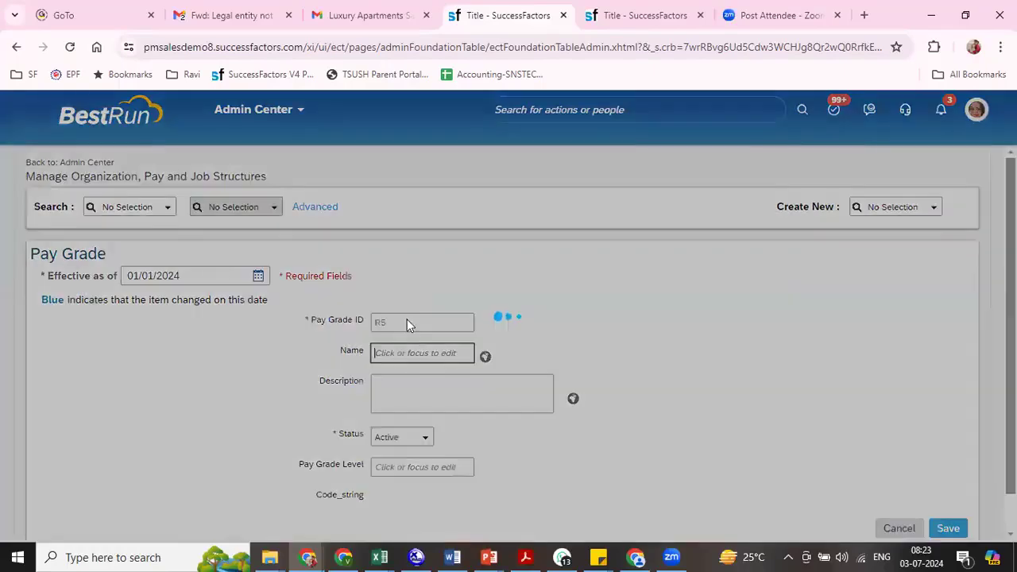
{"action": "type", "text": "RIL"}
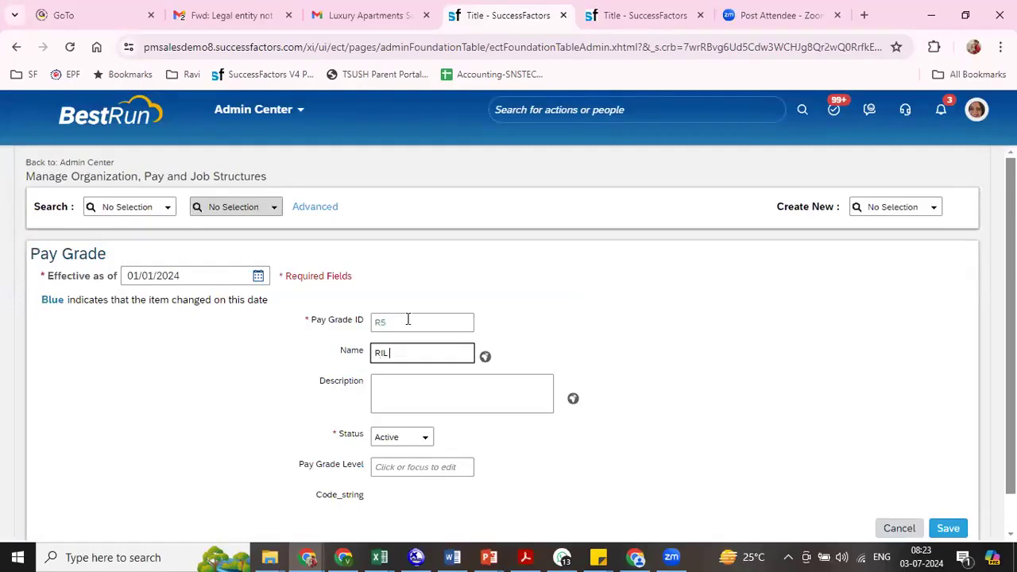
{"action": "type", "text": " Direct"}
{"action": "key", "text": "Tab"}
{"action": "key", "text": "Tab"}
{"action": "key", "text": "Tab"}
{"action": "key", "text": "Tab"}
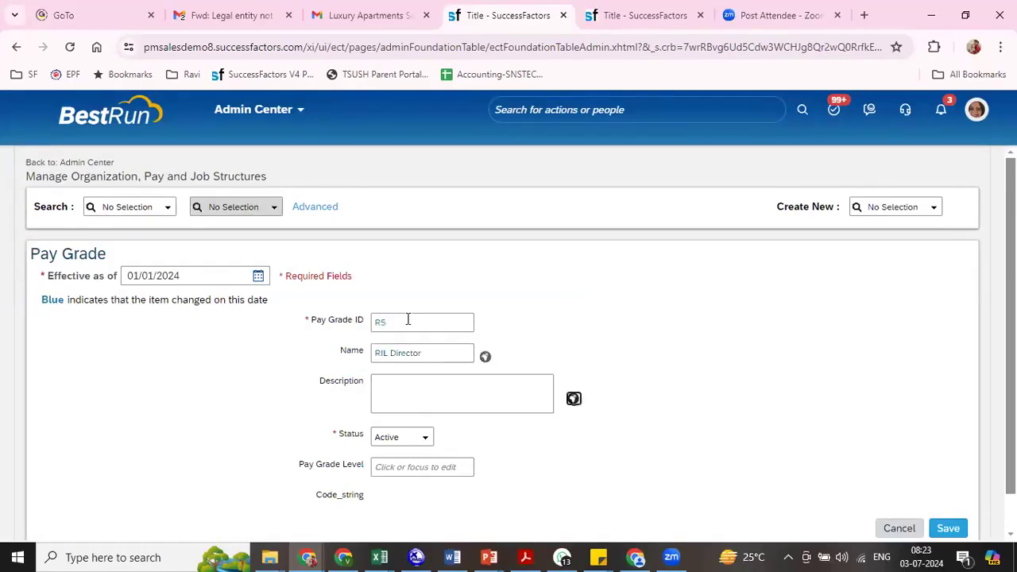
{"action": "type", "text": "5"}
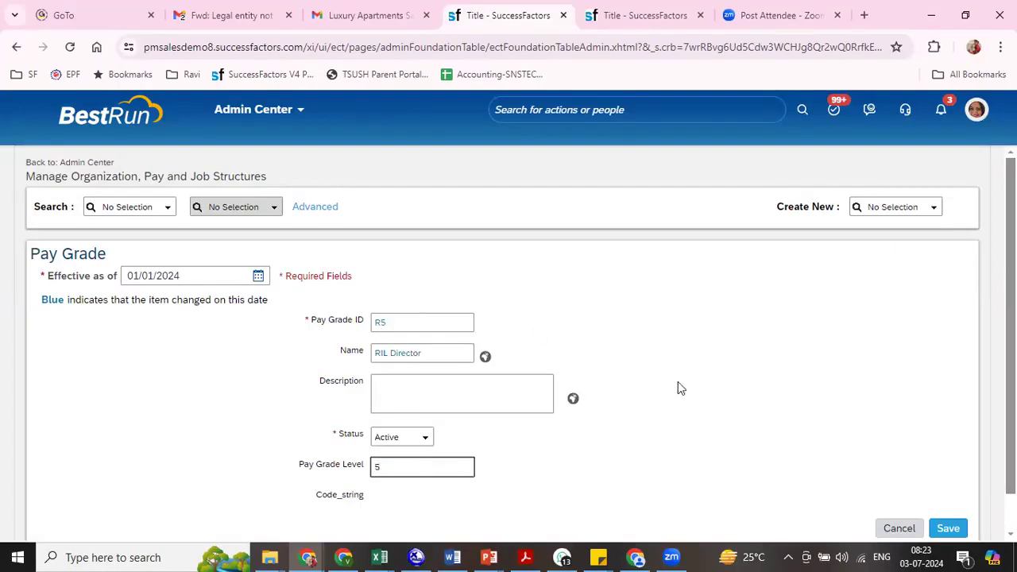
{"action": "left_click", "coordinate": [948, 529]}
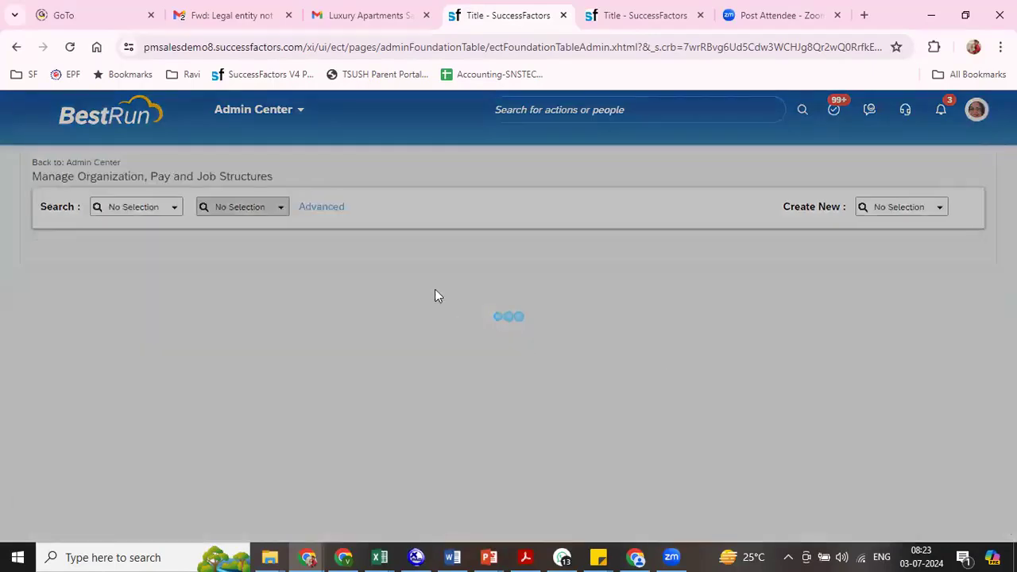
- Show the actions available for the R5 record, and open Manage Data in the other SuccessFactors browser tab
{"action": "left_click", "coordinate": [305, 287]}
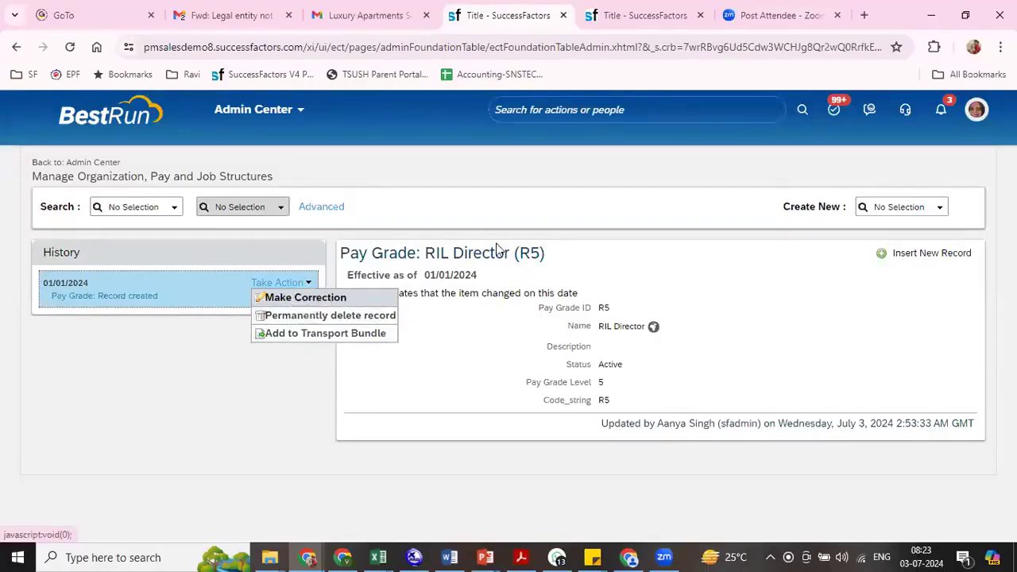
{"action": "left_click", "coordinate": [644, 15]}
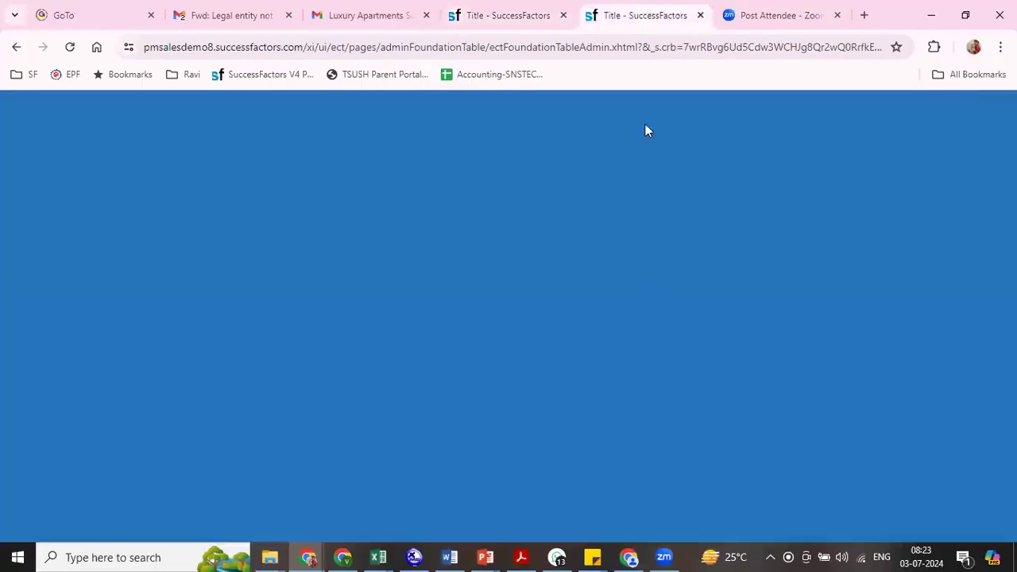
{"action": "left_click", "coordinate": [685, 109]}
{"action": "type", "text": "man data"}
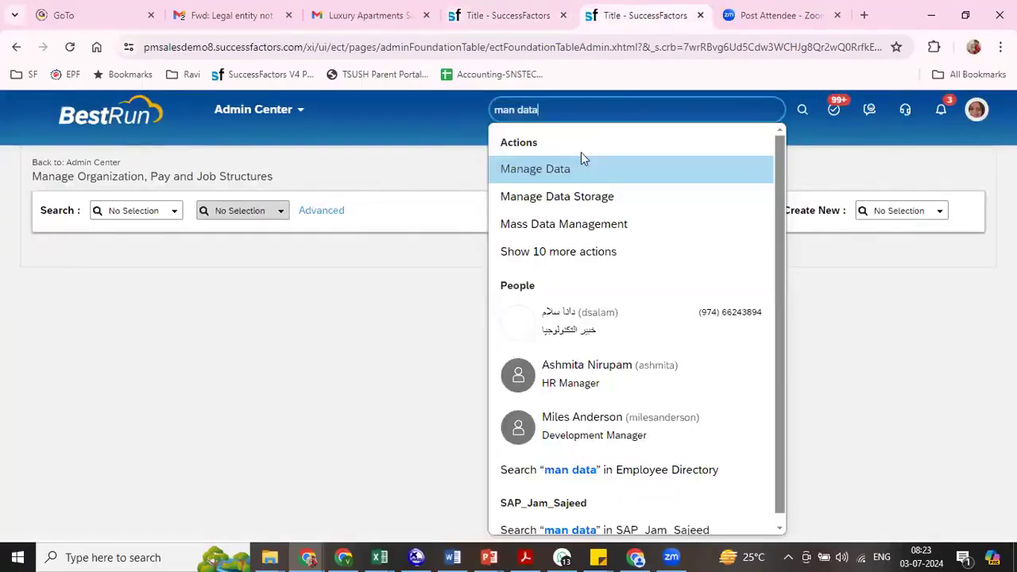
{"action": "left_click", "coordinate": [560, 167]}
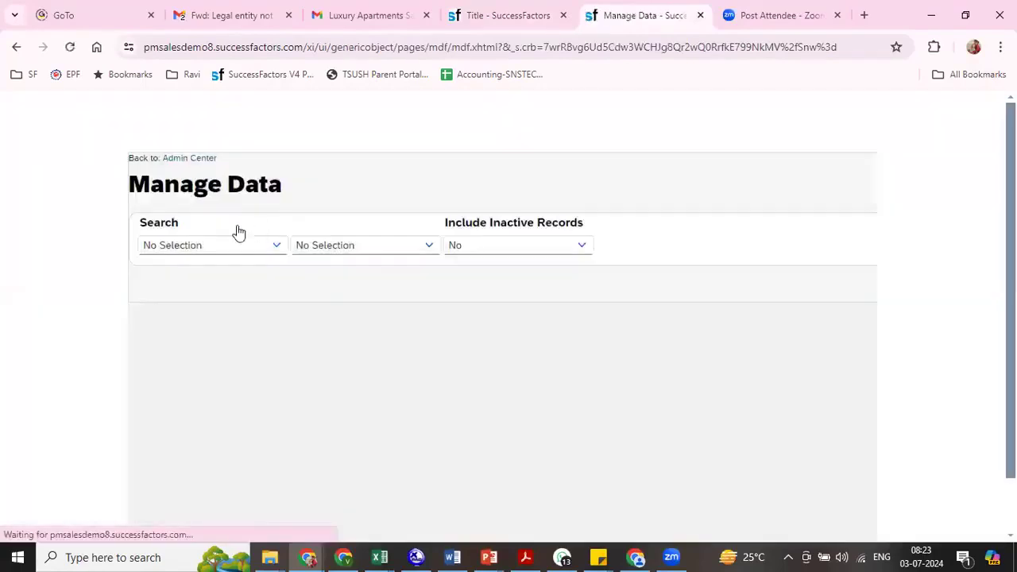
- Switch to the Excel workbook and review the bulk maintenance tools listed for each object type, then return to Manage Data
{"action": "key", "text": "alt+Tab"}
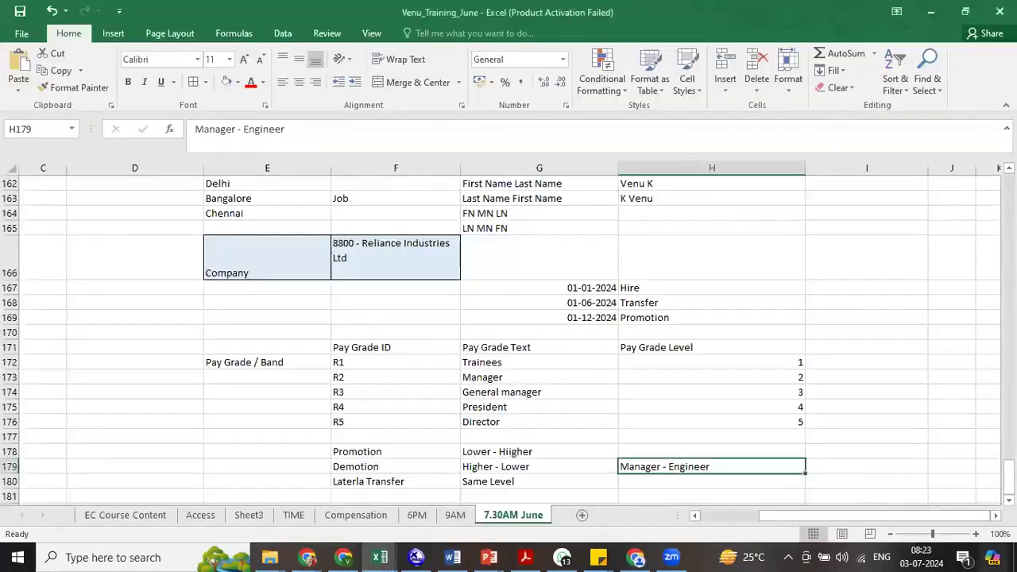
{"action": "left_click_drag", "start_coordinate": [1009, 480], "coordinate": [1010, 452]}
{"action": "left_click_drag", "start_coordinate": [872, 275], "coordinate": [852, 317]}
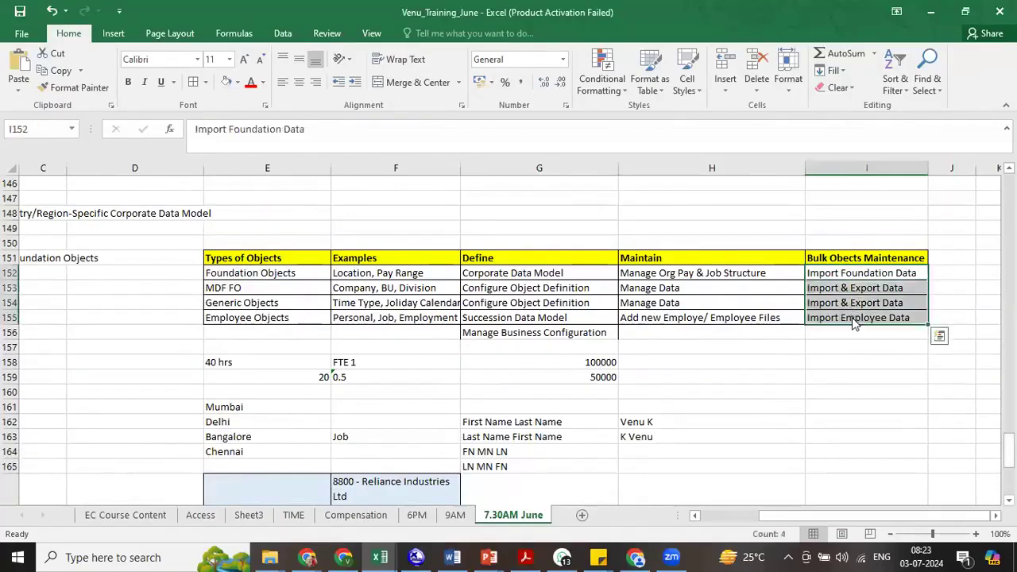
{"action": "key", "text": "alt+Tab"}
- Look up the Department record Accounts (5000188) and show the actions available for its history entry
{"action": "left_click", "coordinate": [179, 247]}
{"action": "type", "text": "depa"}
{"action": "left_click", "coordinate": [153, 261]}
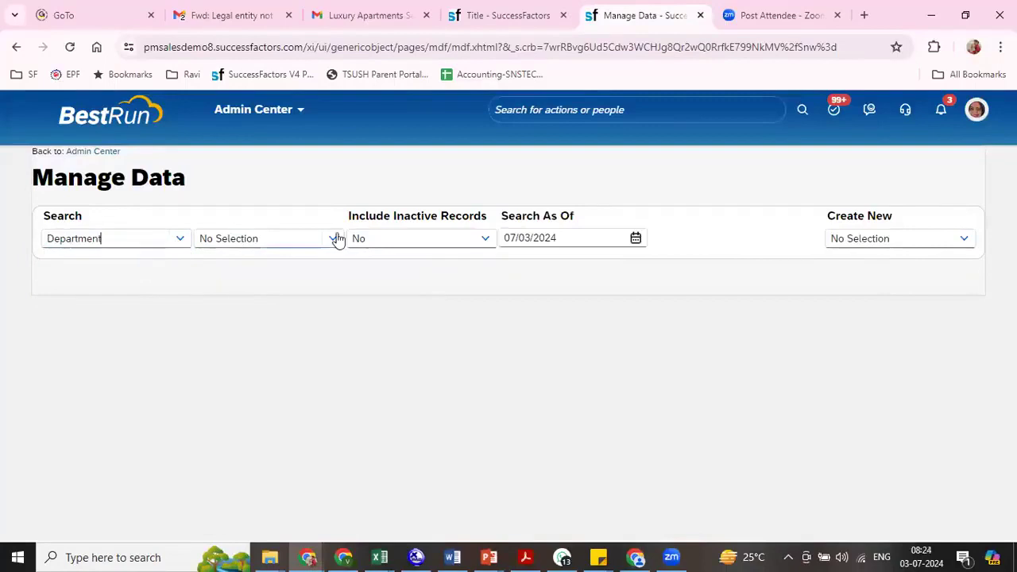
{"action": "left_click", "coordinate": [332, 245]}
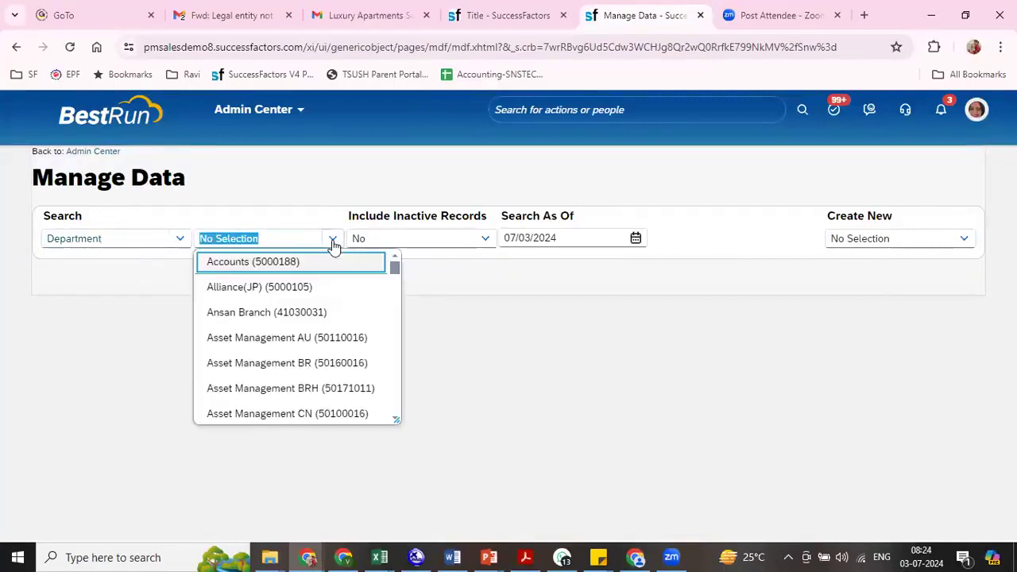
{"action": "left_click", "coordinate": [288, 267]}
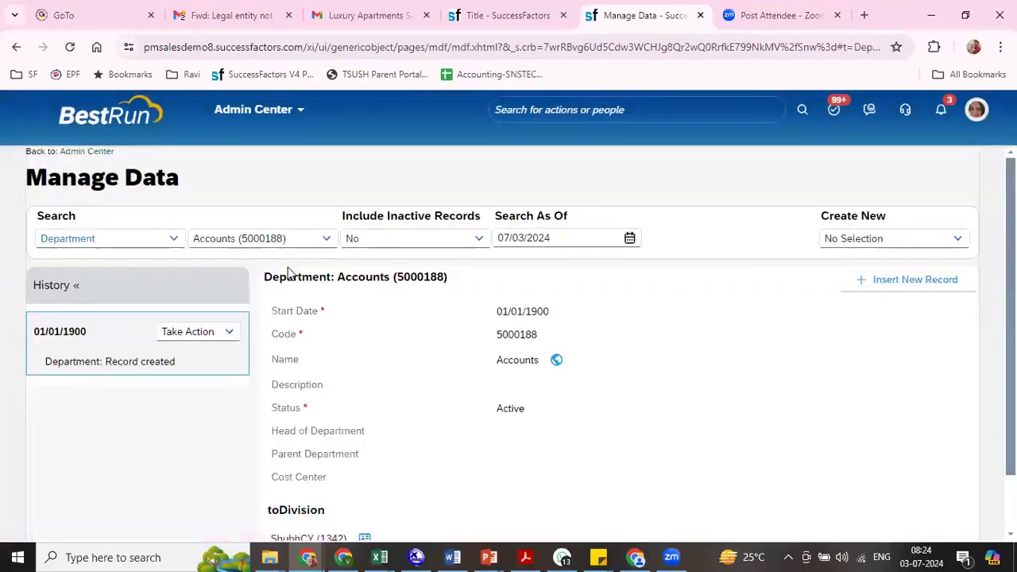
{"action": "left_click", "coordinate": [228, 334]}
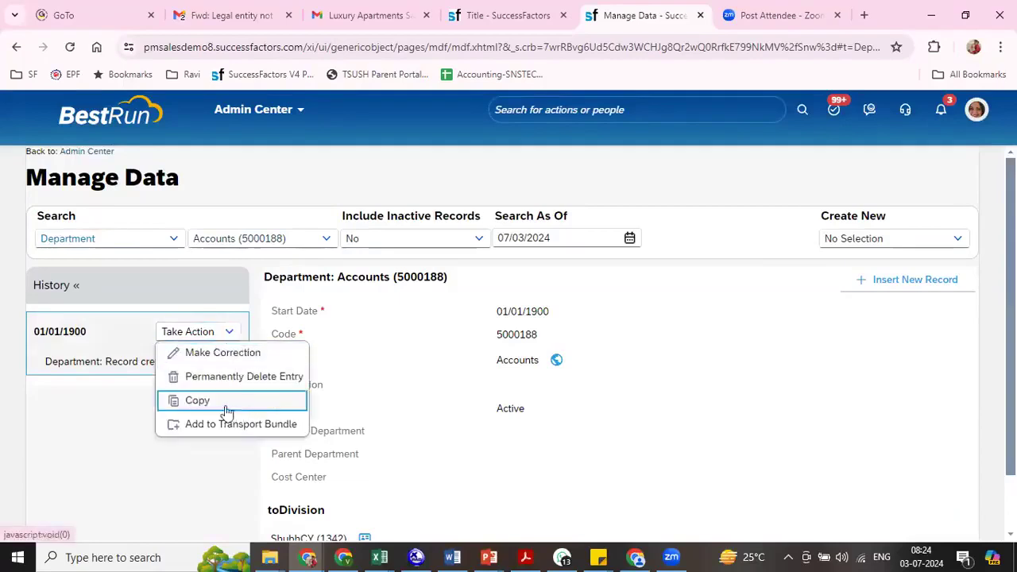